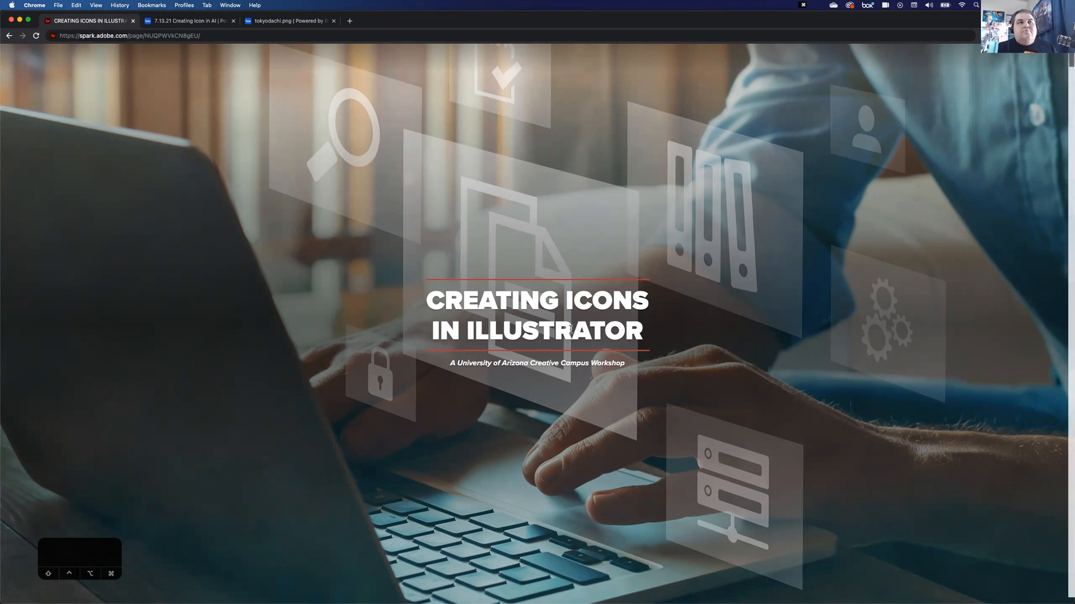
Step: Read through the workshop page from the title past the agenda and main keyboard shortcuts to the Vector vs Raster section
{"action": "scroll", "coordinate": [653, 417], "scroll_direction": "down", "scroll_amount": 5}
{"action": "scroll", "coordinate": [654, 417], "scroll_direction": "down", "scroll_amount": 10}
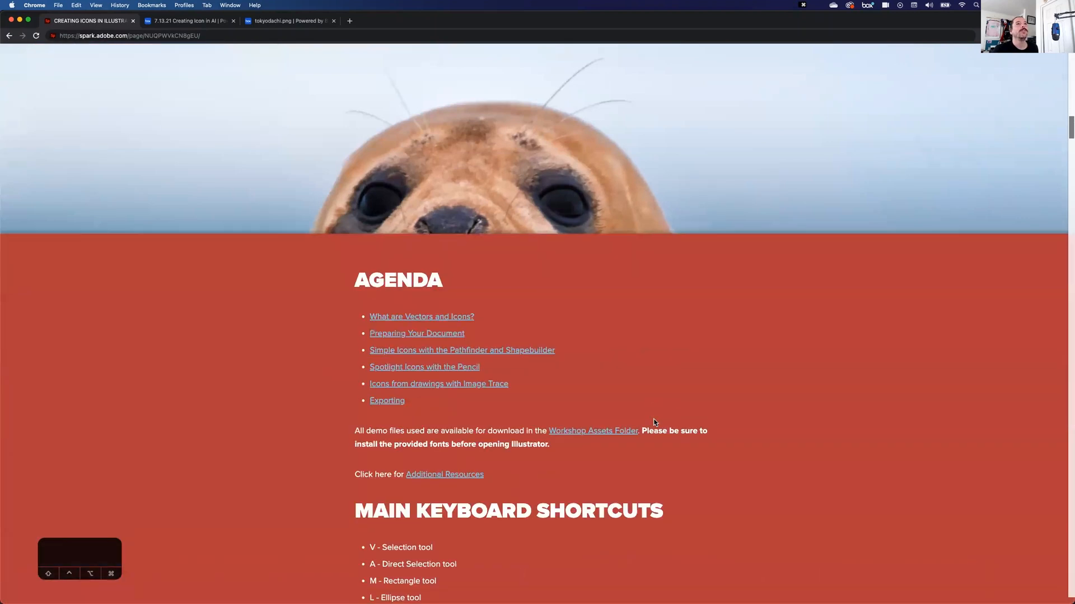
{"action": "scroll", "coordinate": [654, 420], "scroll_direction": "down", "scroll_amount": 4}
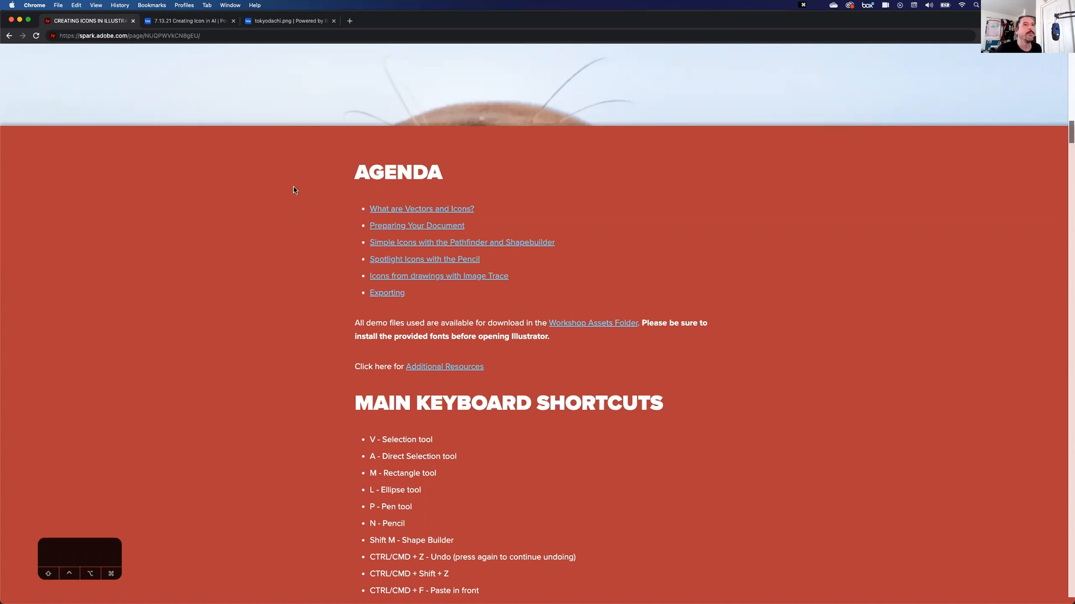
{"action": "scroll", "coordinate": [679, 466], "scroll_direction": "down", "scroll_amount": 3}
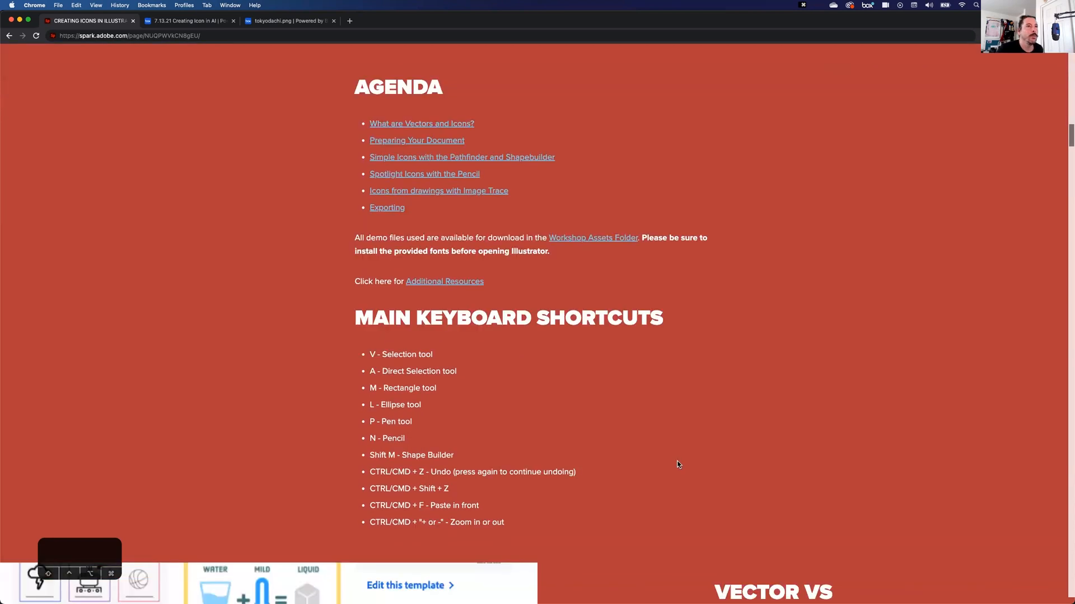
{"action": "scroll", "coordinate": [677, 465], "scroll_direction": "down", "scroll_amount": 2}
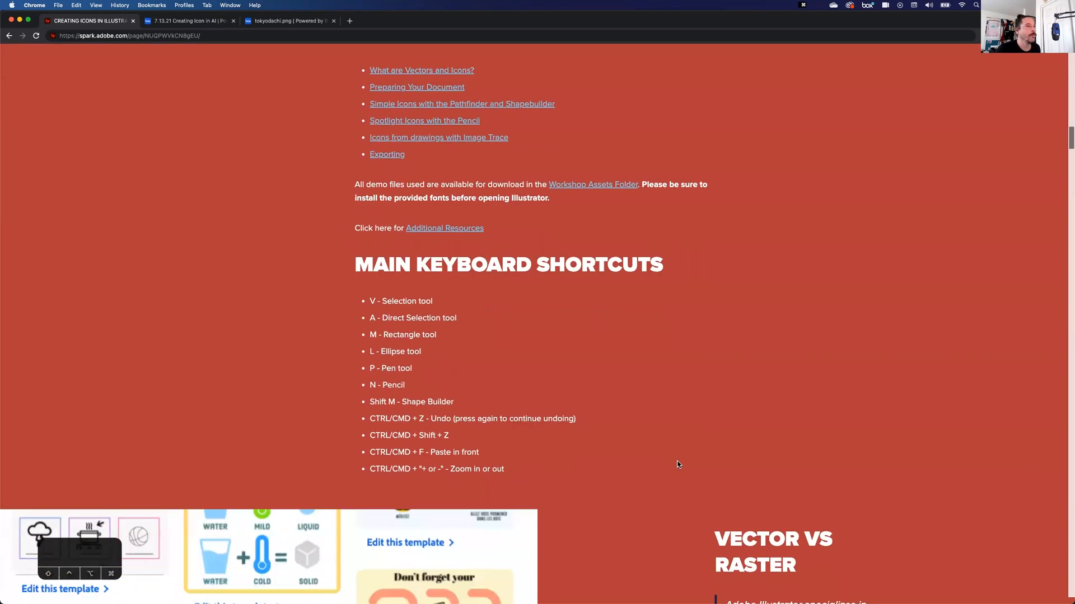
{"action": "scroll", "coordinate": [674, 423], "scroll_direction": "down", "scroll_amount": 12}
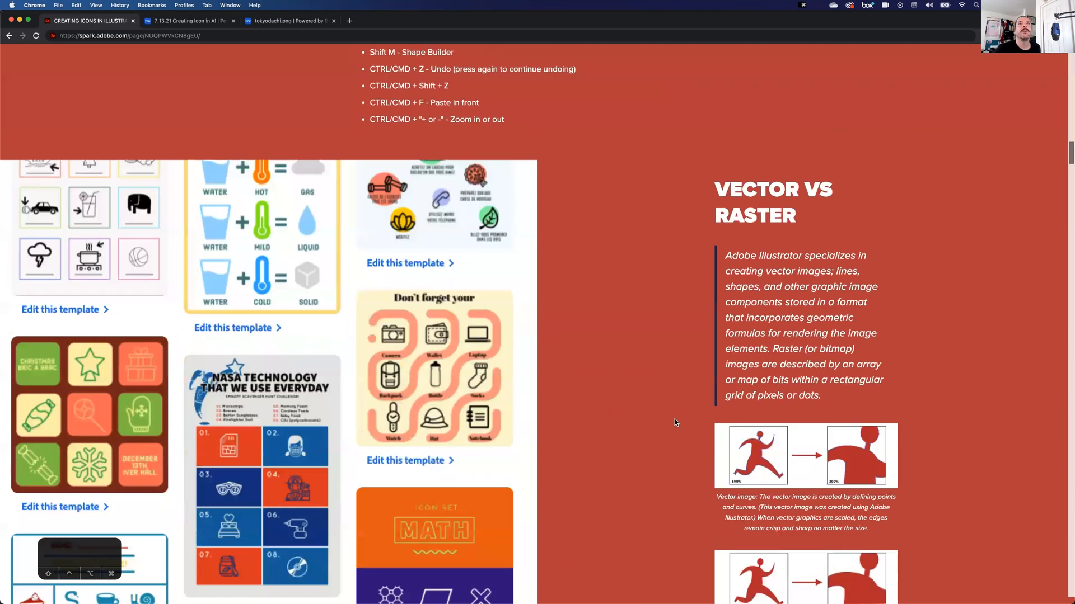
{"action": "scroll", "coordinate": [674, 419], "scroll_direction": "down", "scroll_amount": 3}
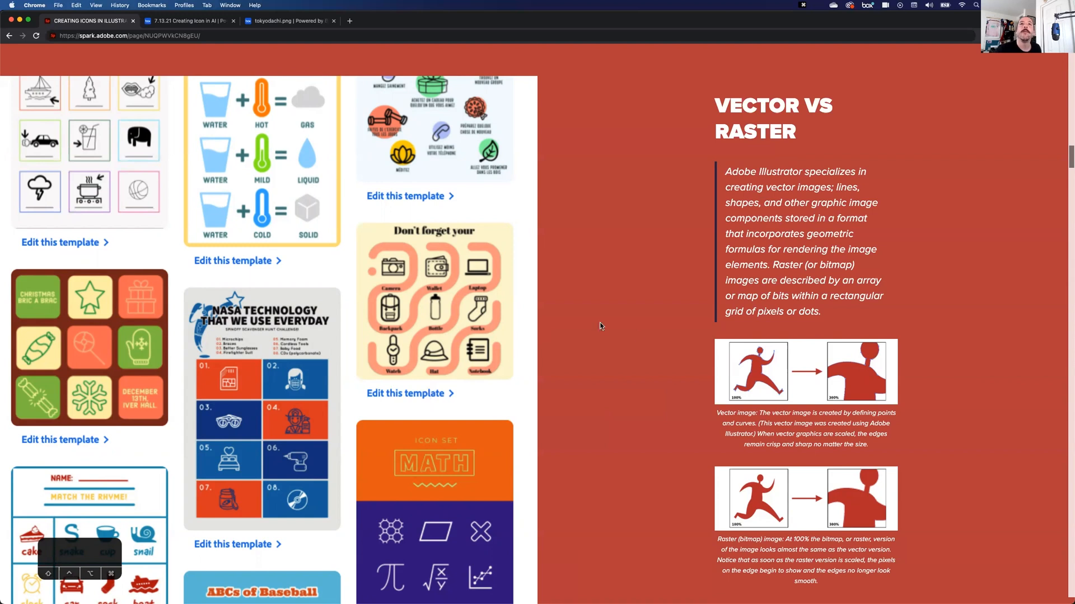
Step: Enlarge the vector example image and the raster example image in turn to compare their edges at 300%
{"action": "left_click", "coordinate": [764, 374]}
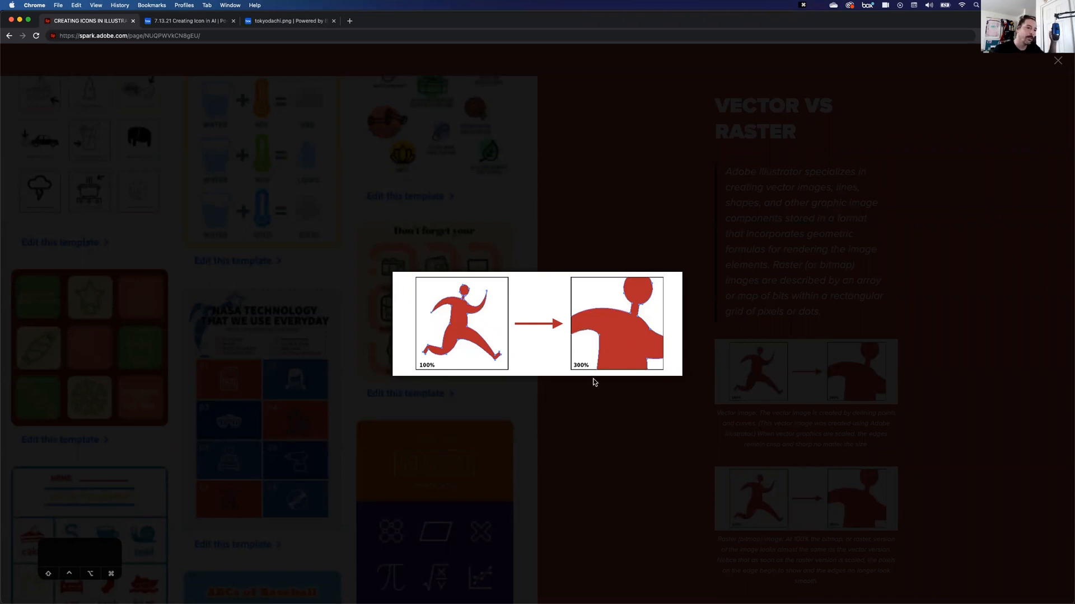
{"action": "left_click", "coordinate": [693, 364]}
{"action": "scroll", "coordinate": [575, 351], "scroll_direction": "down", "scroll_amount": 1}
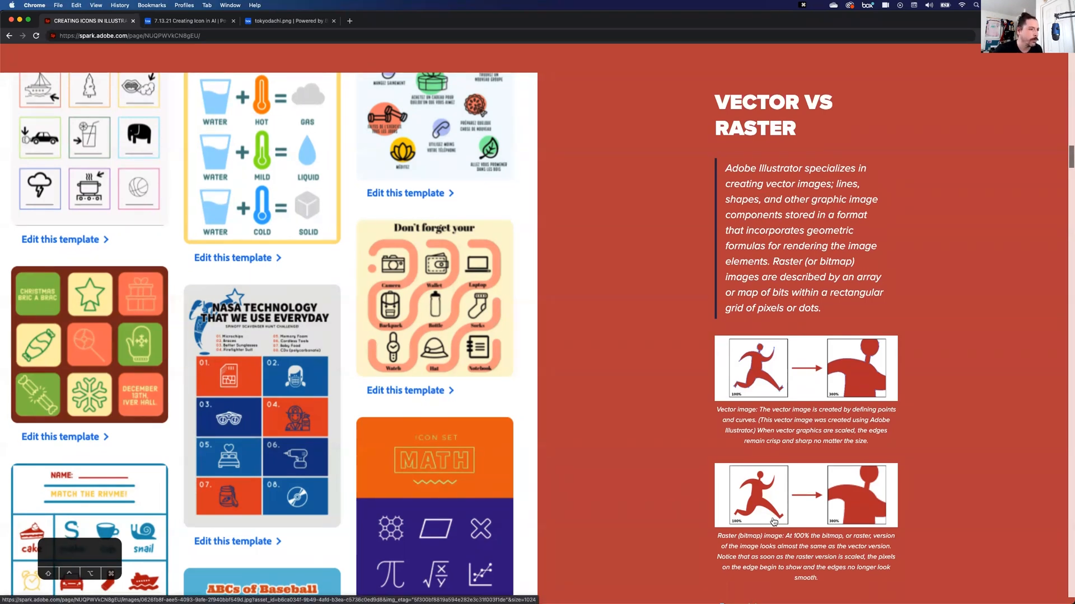
{"action": "left_click", "coordinate": [774, 522]}
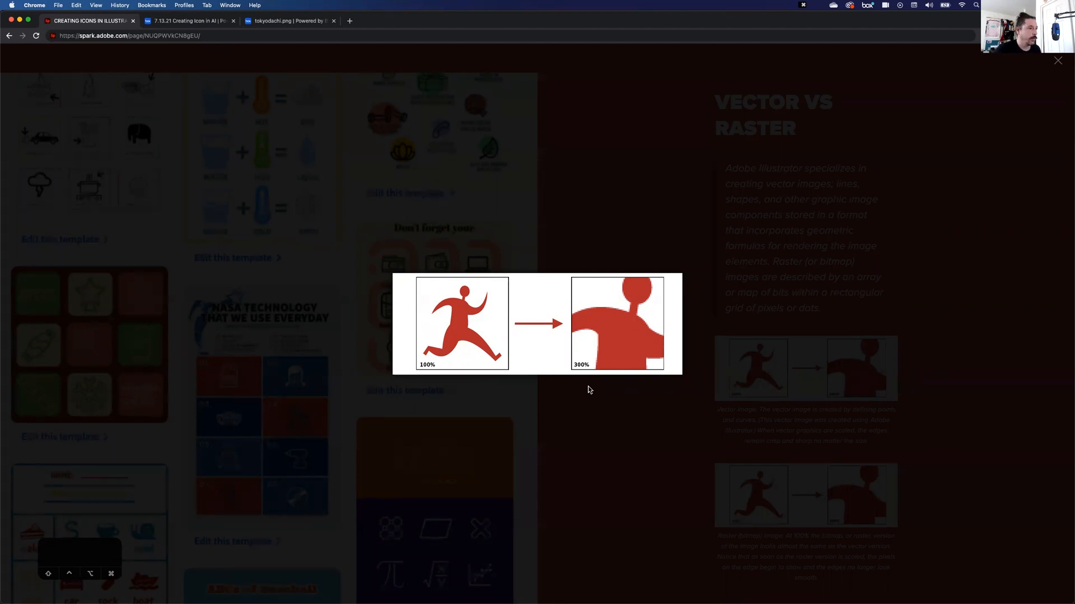
{"action": "left_click", "coordinate": [623, 242]}
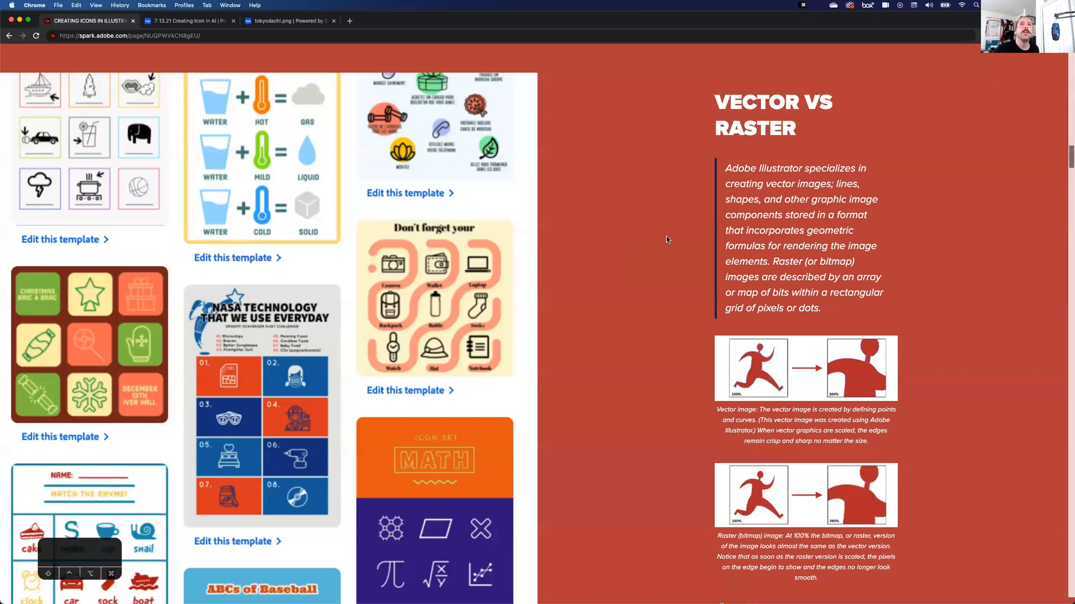
Step: Examine the enlarged 7 Principles of Icon Design illustration, and continue reading to the Setup Your Document section
{"action": "scroll", "coordinate": [781, 266], "scroll_direction": "down", "scroll_amount": 1}
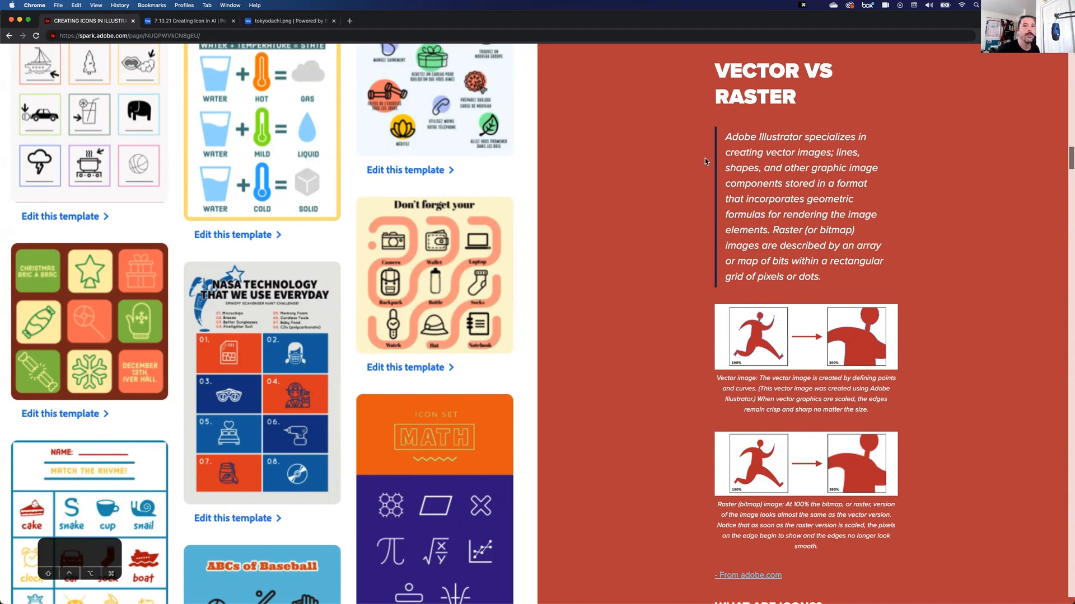
{"action": "scroll", "coordinate": [691, 223], "scroll_direction": "down", "scroll_amount": 5}
{"action": "scroll", "coordinate": [632, 250], "scroll_direction": "down", "scroll_amount": 10}
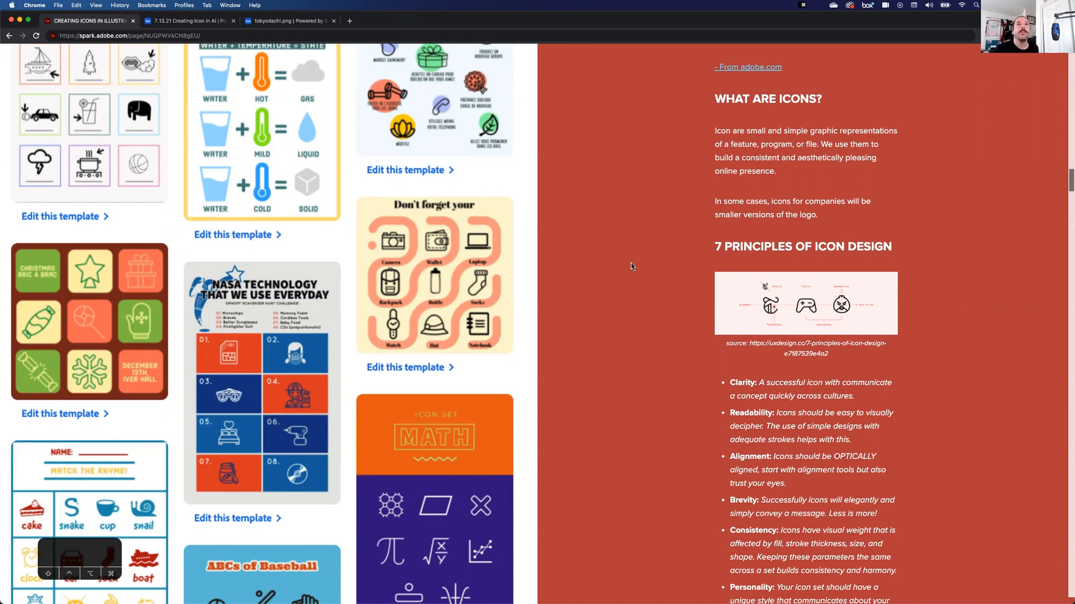
{"action": "left_click", "coordinate": [787, 316]}
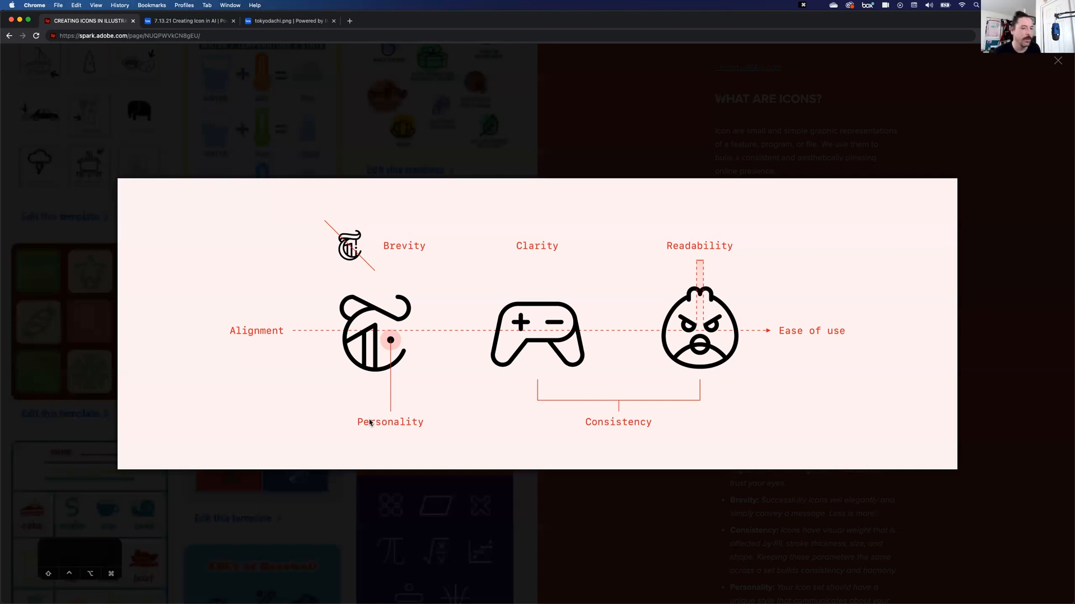
{"action": "key", "text": "Escape"}
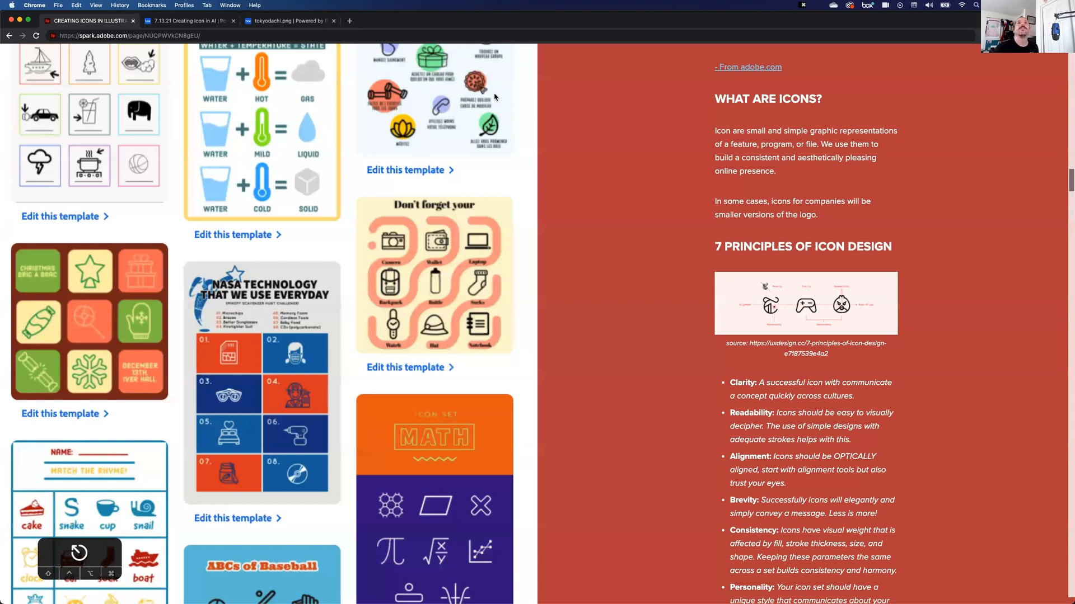
{"action": "scroll", "coordinate": [578, 241], "scroll_direction": "down", "scroll_amount": 5}
{"action": "scroll", "coordinate": [578, 242], "scroll_direction": "down", "scroll_amount": 5}
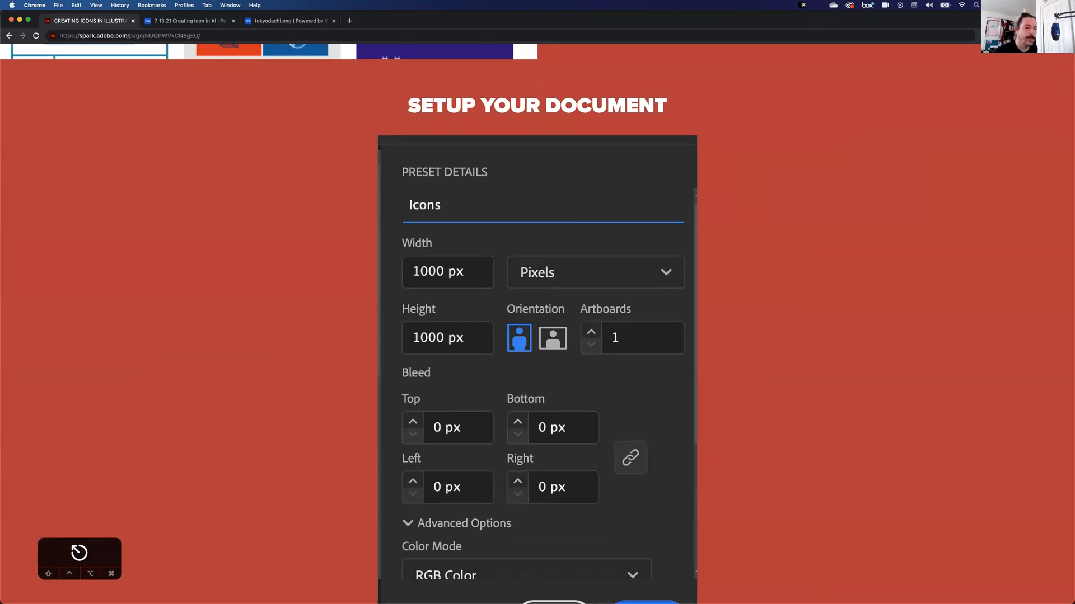
Step: Switch to Illustrator and create a new 1000 × 1000 px RGB document with one artboard
{"action": "key", "text": "super+Tab"}
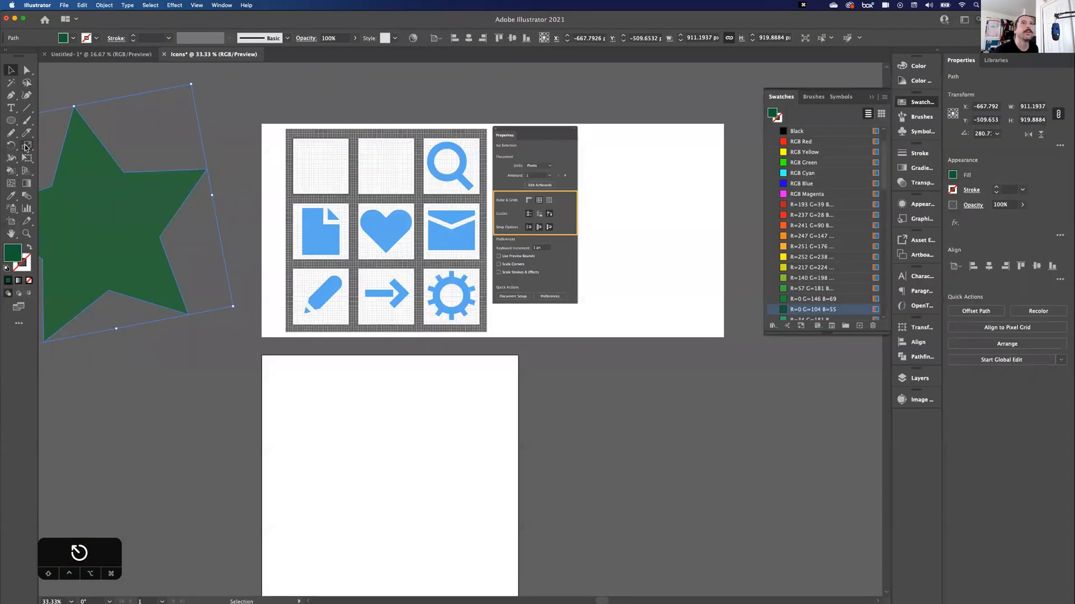
{"action": "left_click", "coordinate": [65, 5]}
{"action": "left_click", "coordinate": [64, 6]}
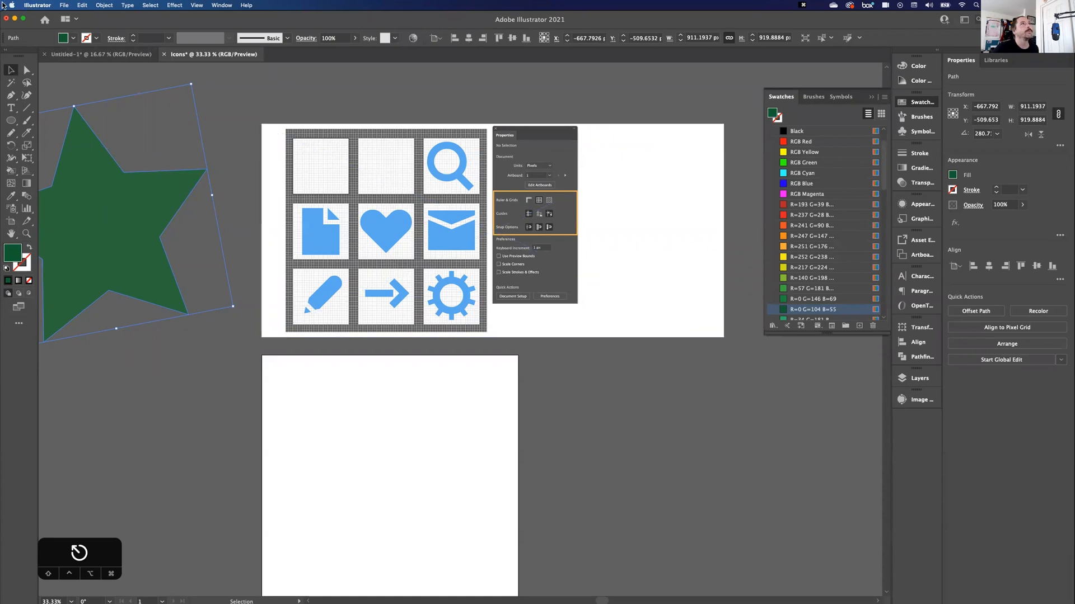
{"action": "left_click", "coordinate": [62, 5]}
{"action": "left_click", "coordinate": [632, 76]}
{"action": "key", "text": "super+n"}
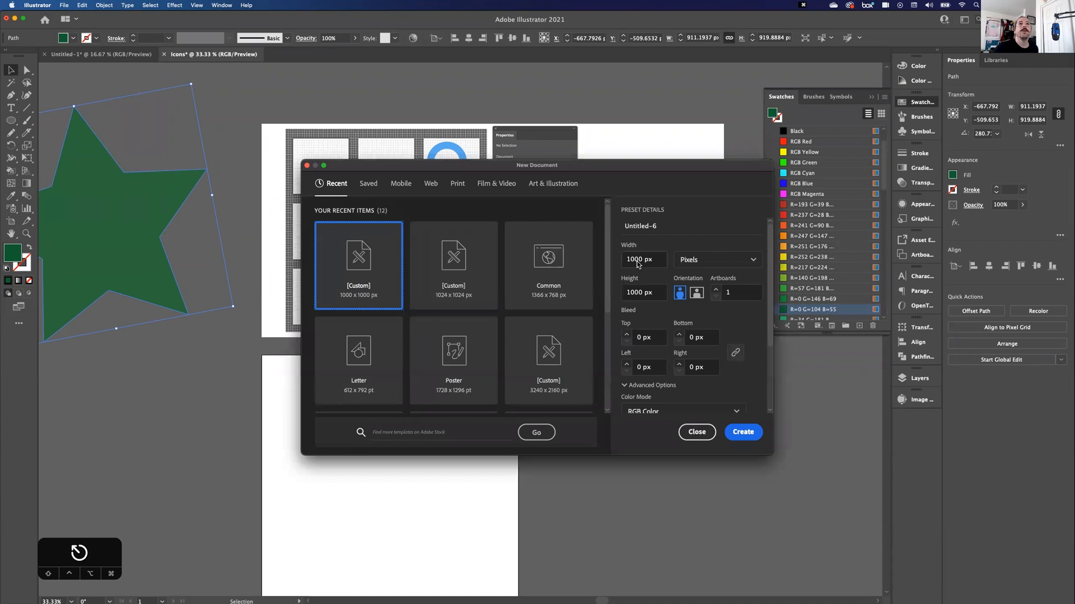
{"action": "left_click", "coordinate": [638, 293]}
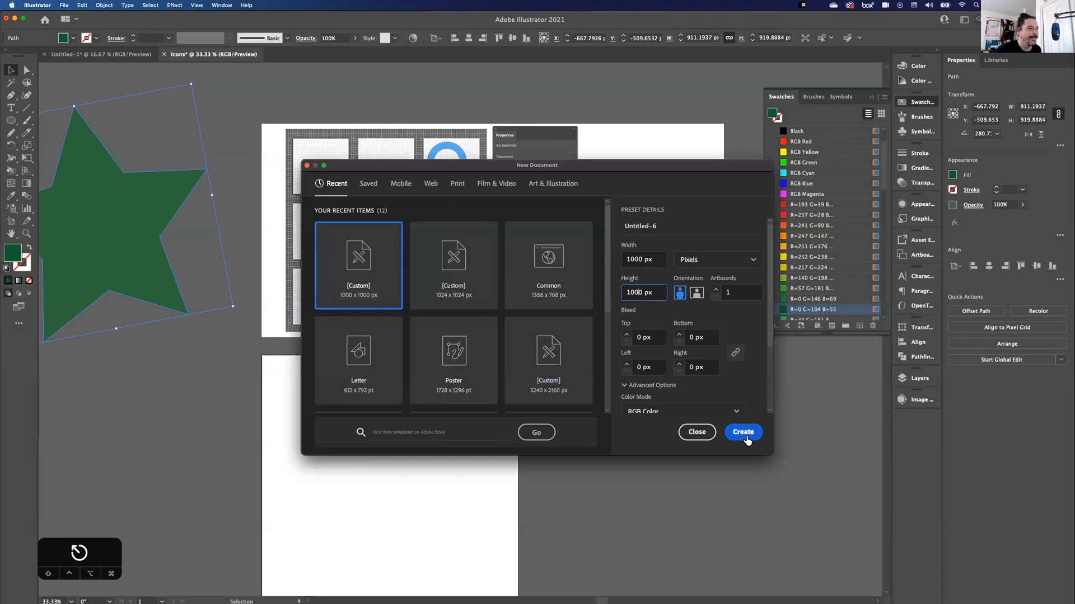
{"action": "left_click", "coordinate": [744, 440]}
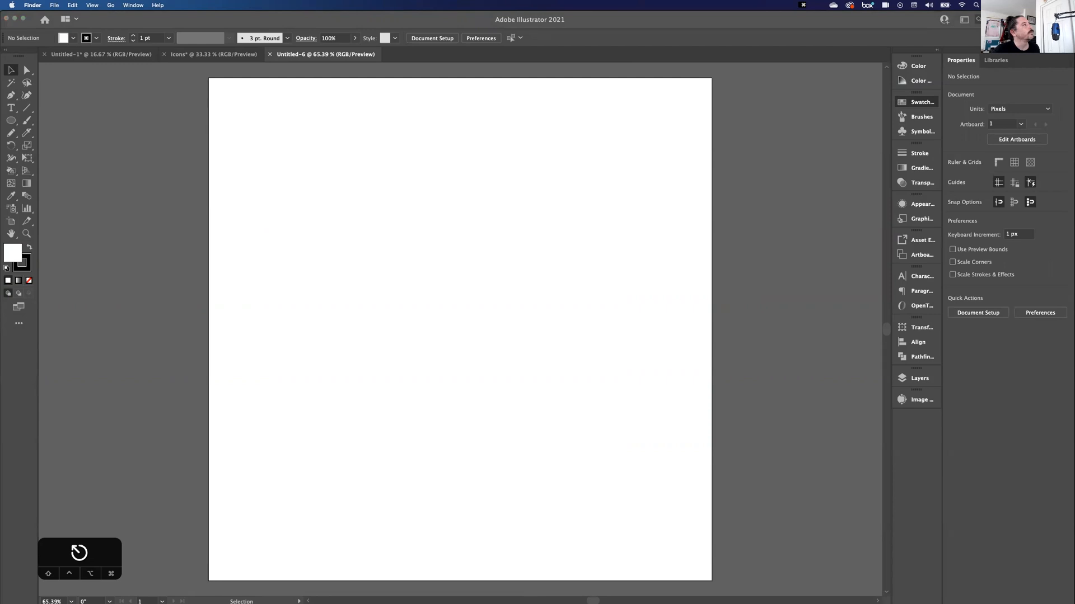
Step: Preview create-set-icons_step1.jpg from the Desktop folder in Finder to examine its icon set and grid settings
{"action": "key", "text": "space"}
{"action": "key", "text": "space"}
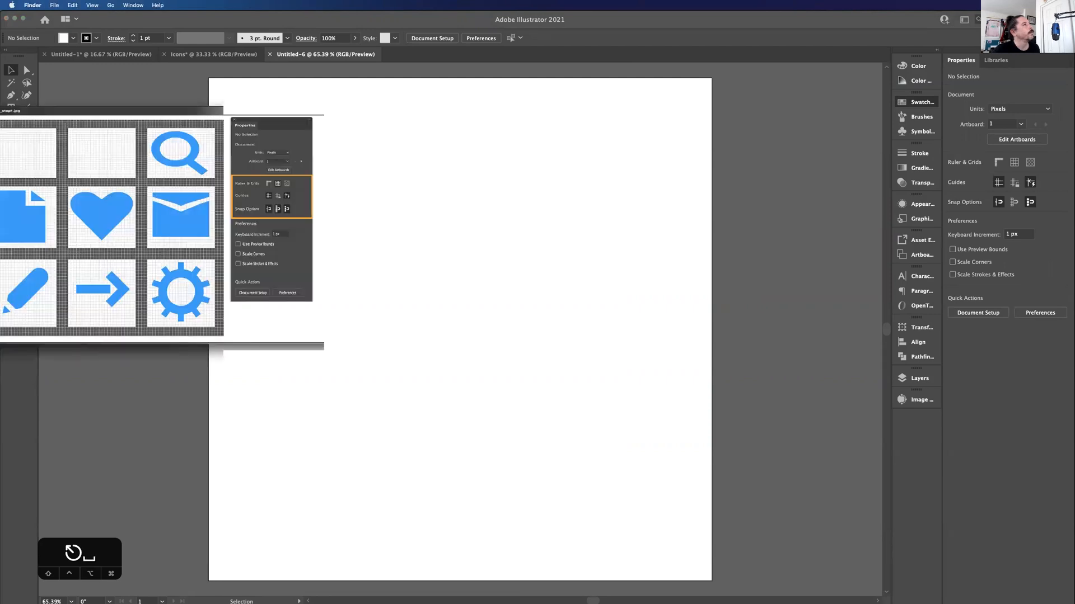
{"action": "left_click_drag", "start_coordinate": [1, 260], "coordinate": [847, 300]}
{"action": "key", "text": "space"}
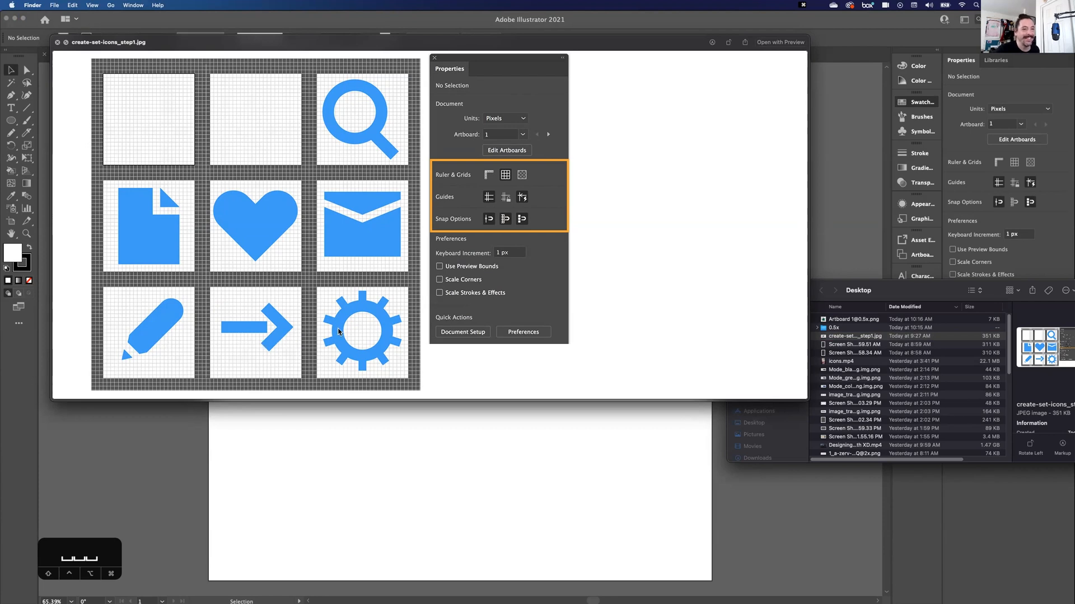
{"action": "key", "text": "space"}
Step: Place create-set-icons_step1.jpg in the new Illustrator document, scaled to about 1146 × 530 px just above the artboard
{"action": "left_click_drag", "start_coordinate": [832, 337], "coordinate": [137, 133]}
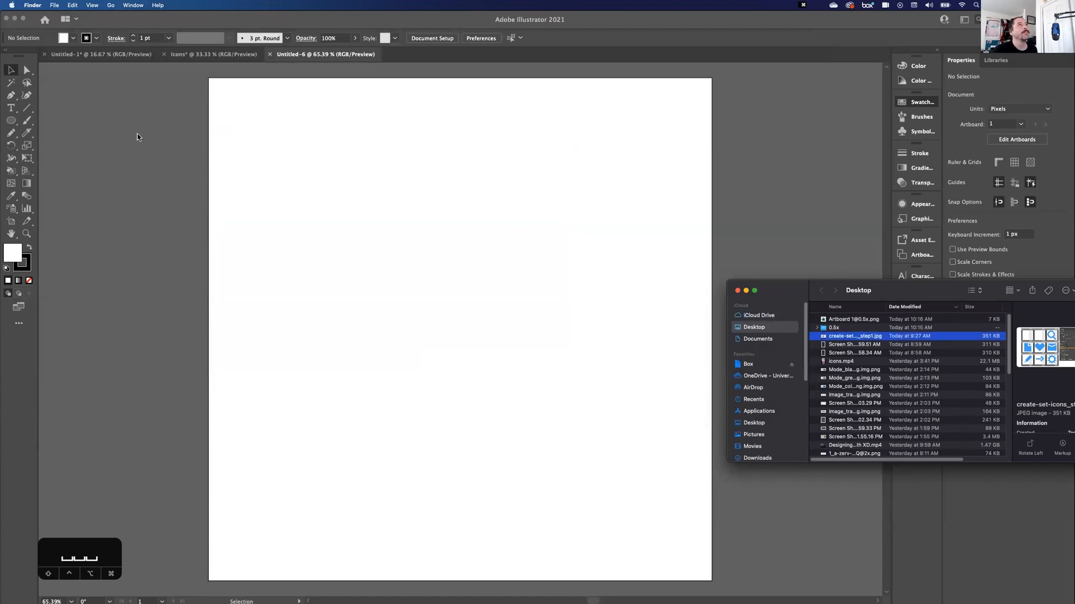
{"action": "key", "text": "super+minus"}
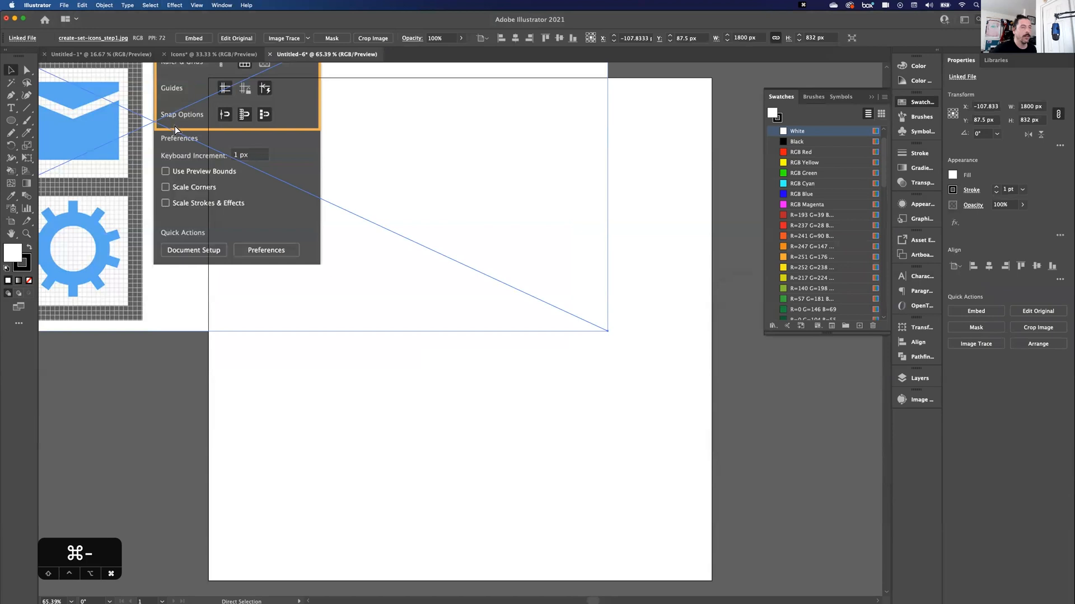
{"action": "key", "text": "super+minus"}
{"action": "left_click_drag", "start_coordinate": [377, 295], "coordinate": [509, 170]}
{"action": "left_click_drag", "start_coordinate": [317, 84], "coordinate": [490, 137]}
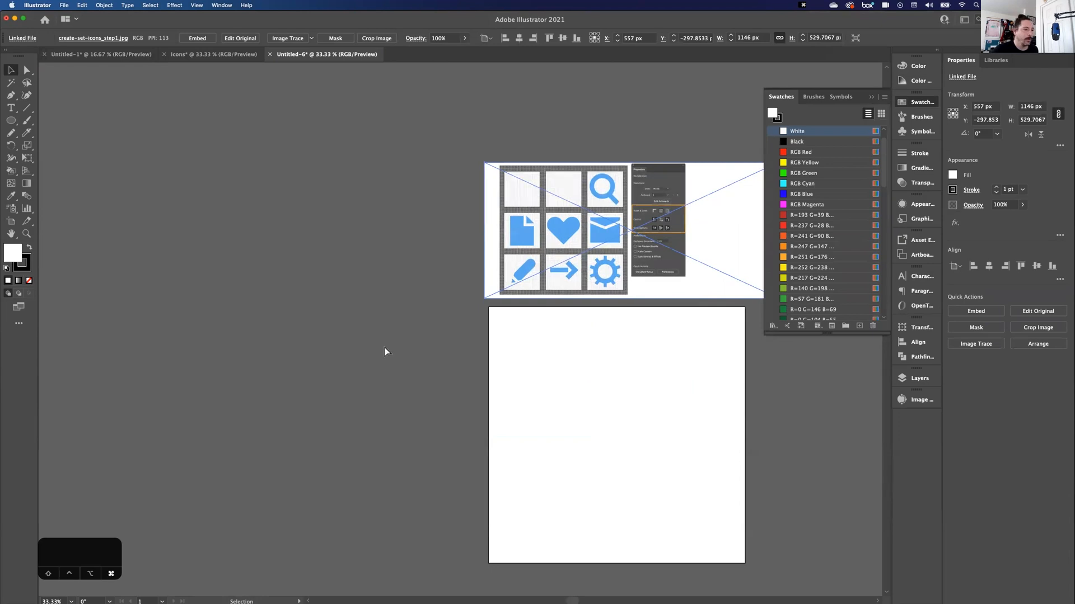
{"action": "key", "text": "super+minus"}
{"action": "key", "text": "super+minus"}
{"action": "key", "text": "super+equal"}
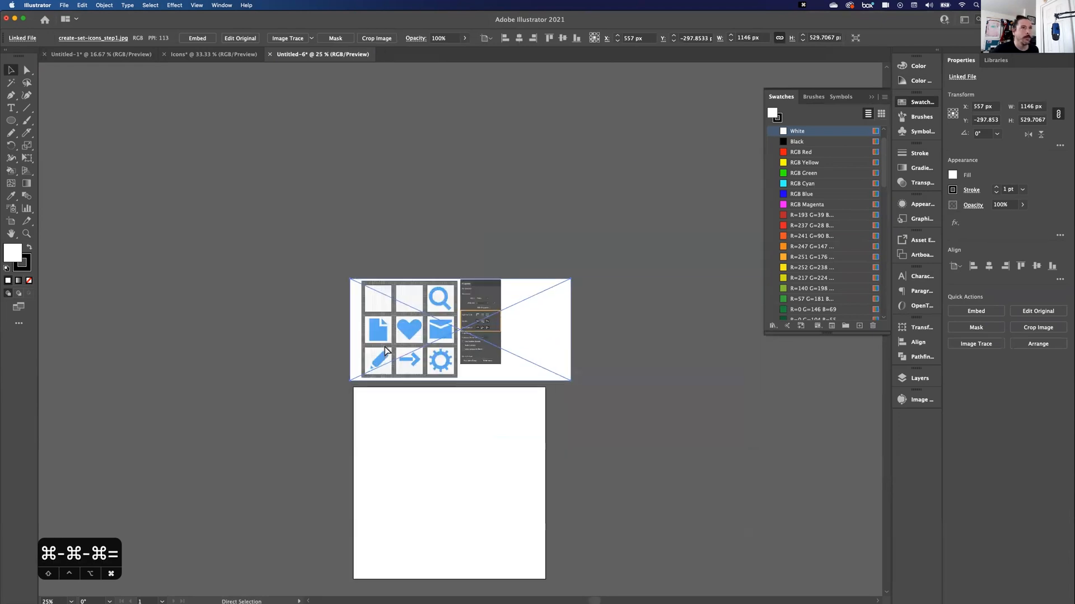
{"action": "key", "text": "super+equal"}
{"action": "key", "text": "super+equal"}
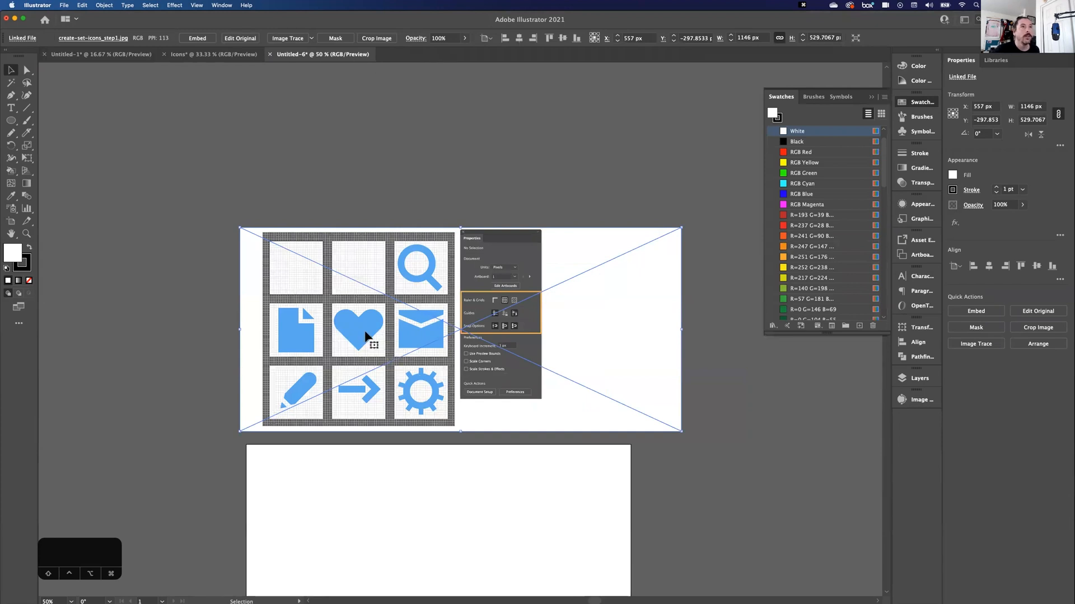
{"action": "key", "text": "space"}
{"action": "left_click_drag", "start_coordinate": [269, 524], "coordinate": [166, 353]}
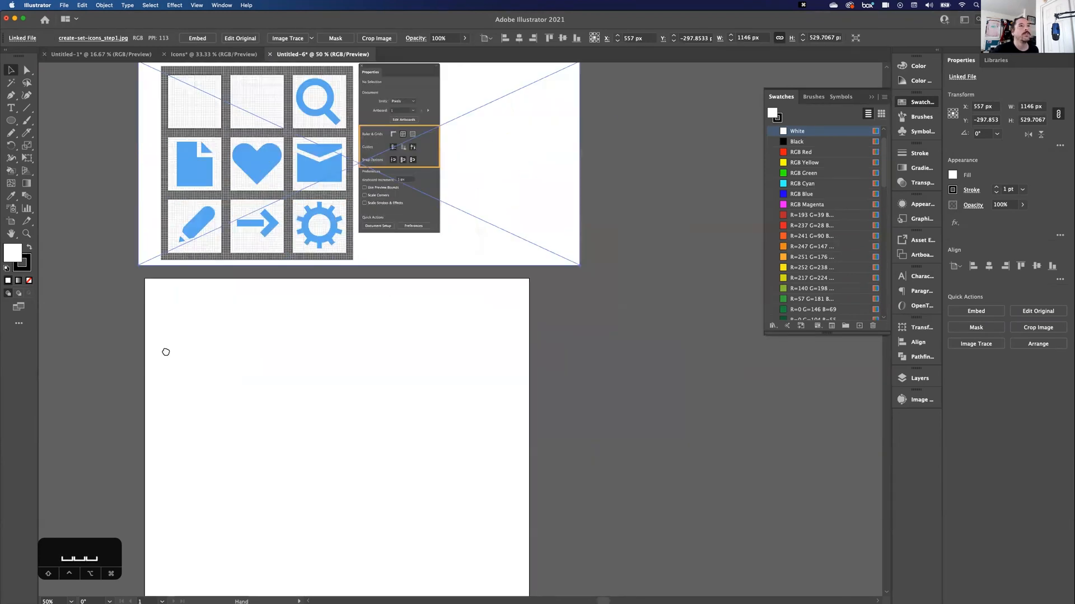
{"action": "left_click_drag", "start_coordinate": [217, 322], "coordinate": [146, 448]}
{"action": "left_click_drag", "start_coordinate": [234, 150], "coordinate": [392, 238]}
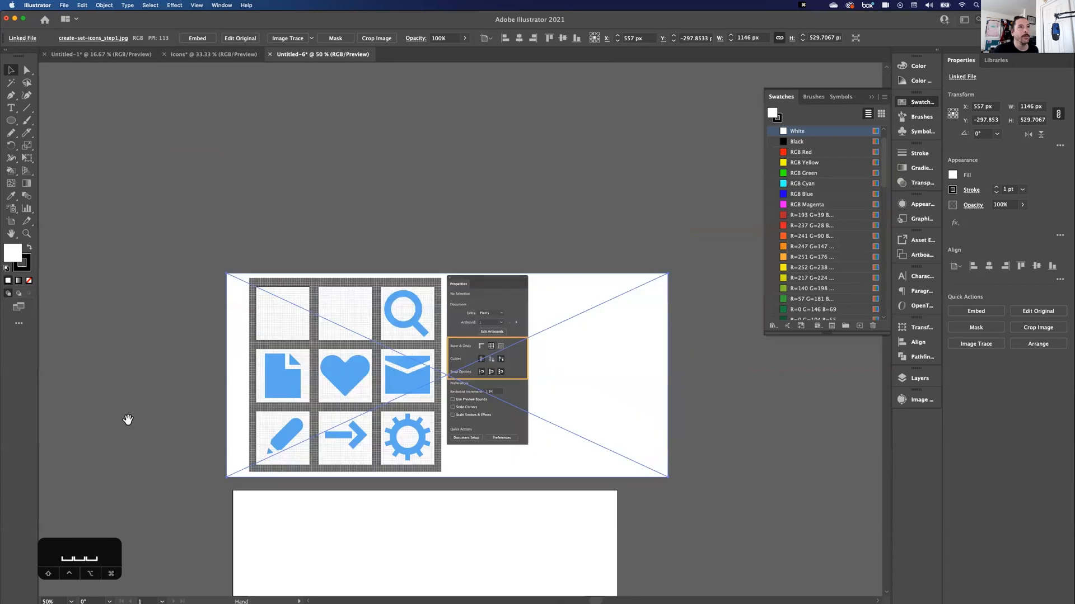
{"action": "left_click_drag", "start_coordinate": [128, 420], "coordinate": [191, 260]}
{"action": "left_click_drag", "start_coordinate": [264, 206], "coordinate": [226, 223]}
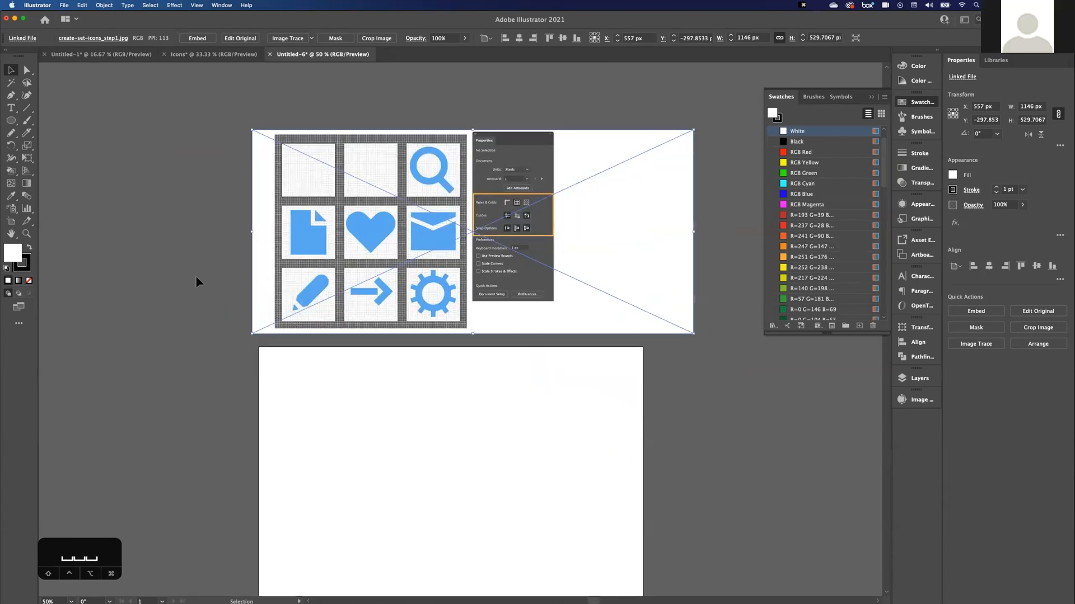
Step: Expand Layer 1 and lock the linked reference image inside it
{"action": "right_click", "coordinate": [374, 244]}
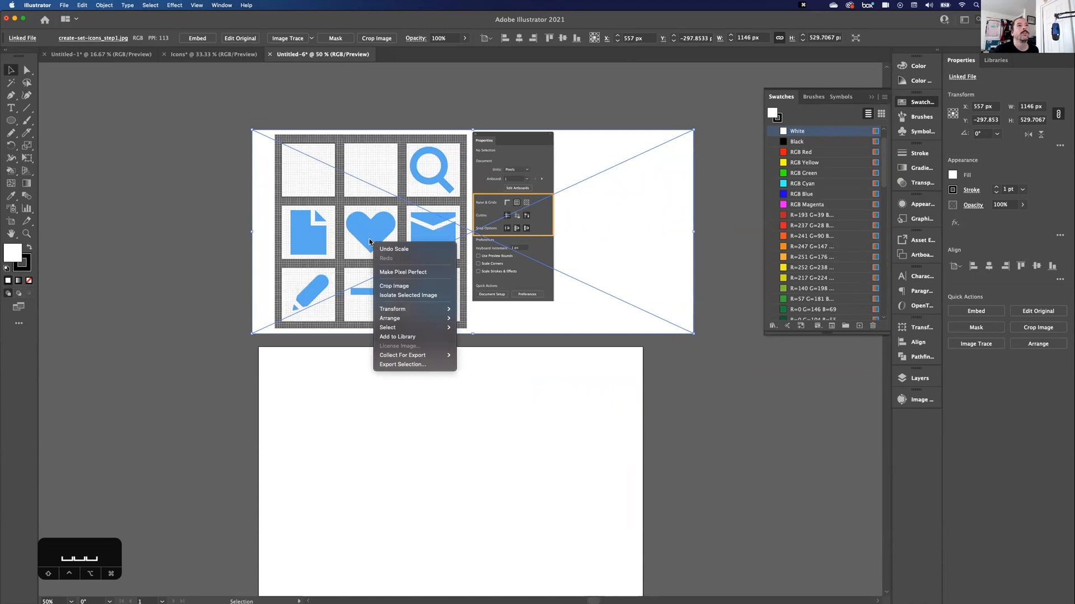
{"action": "key", "text": "Escape"}
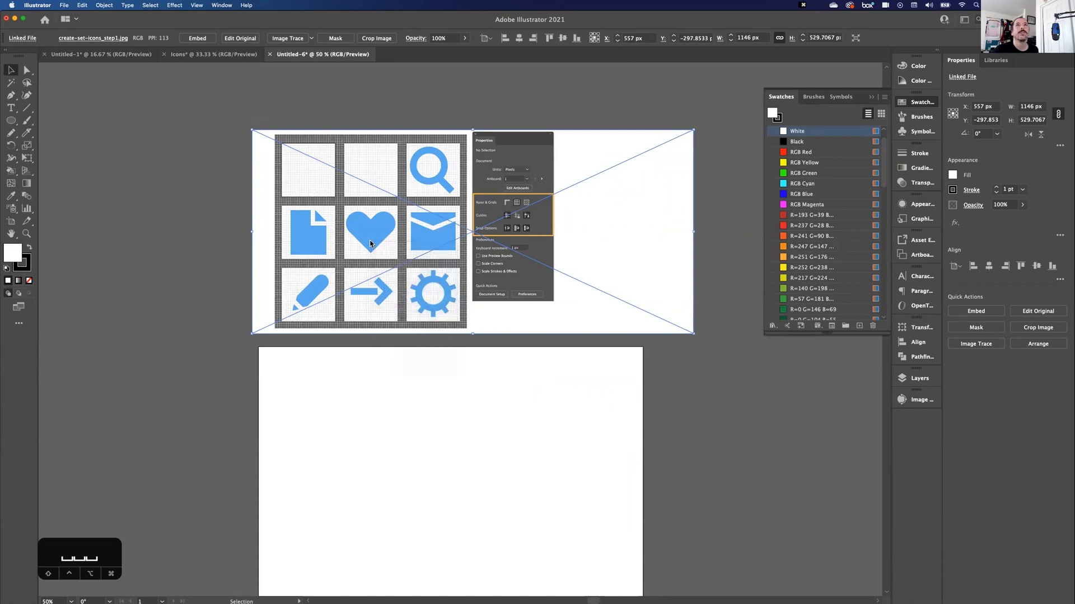
{"action": "left_click", "coordinate": [918, 379]}
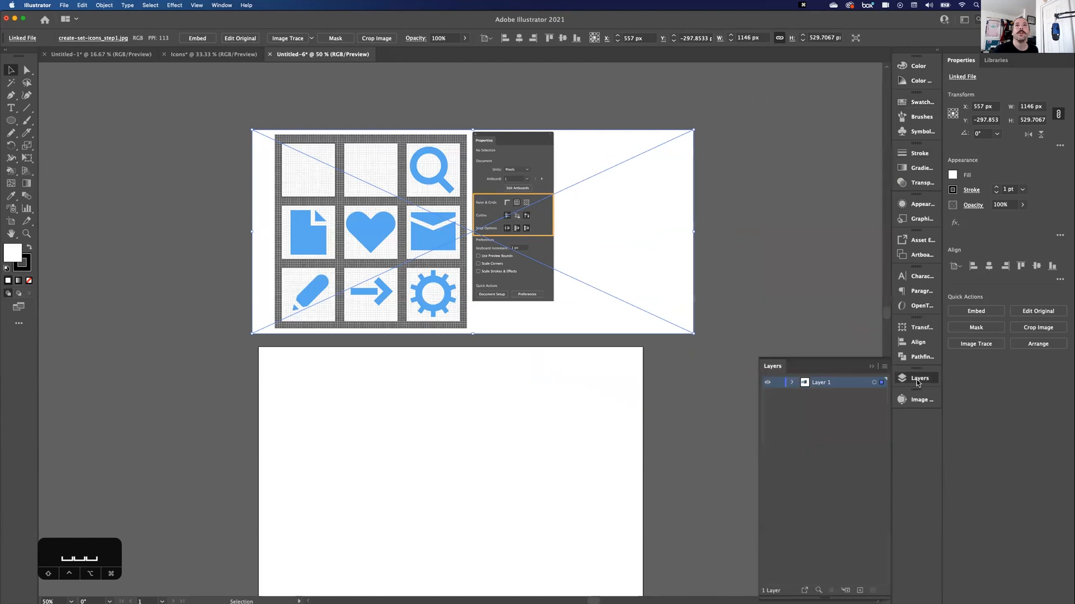
{"action": "left_click", "coordinate": [792, 383]}
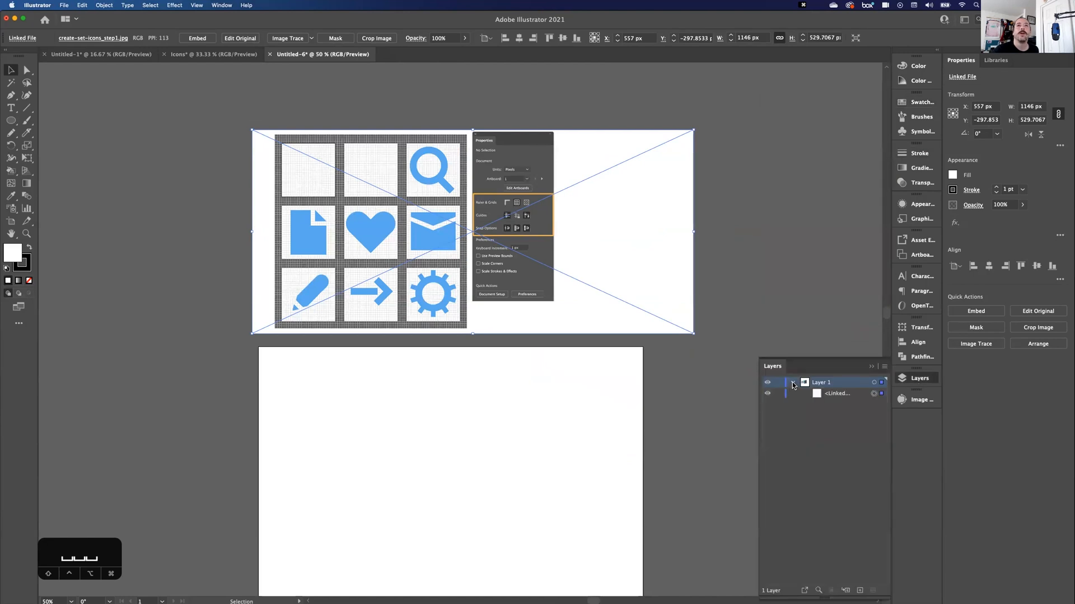
{"action": "left_click", "coordinate": [778, 395]}
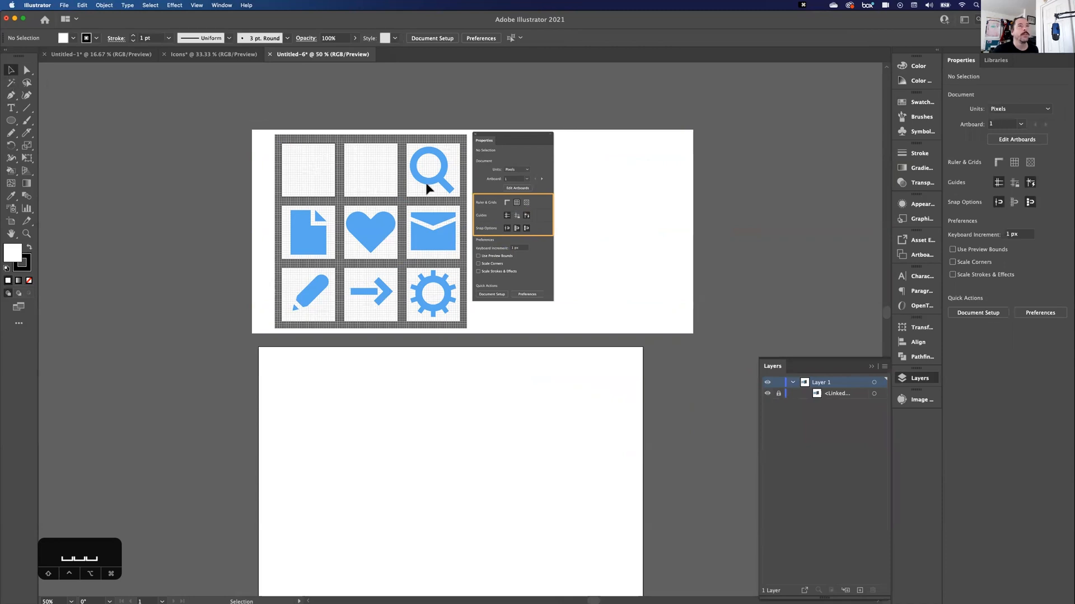
Step: Unlock the reference image by undoing its lock, and scale it to about 1057 × 489 px just above the artboard
{"action": "key", "text": "super+z"}
{"action": "left_click_drag", "start_coordinate": [346, 224], "coordinate": [320, 224]}
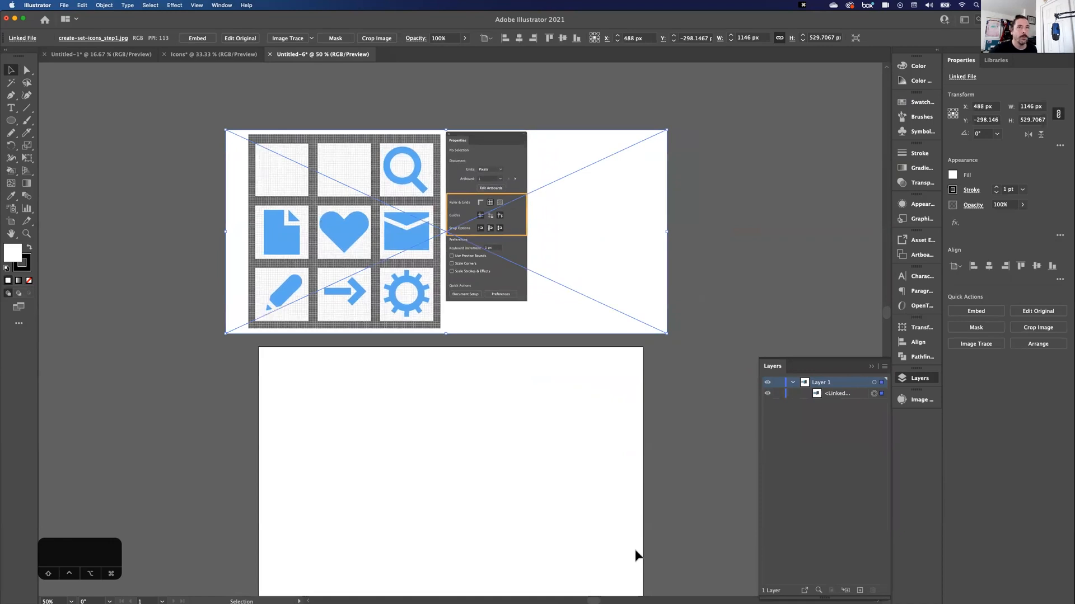
{"action": "left_click_drag", "start_coordinate": [226, 130], "coordinate": [295, 162]}
{"action": "left_click", "coordinate": [345, 195], "text": "shift"}
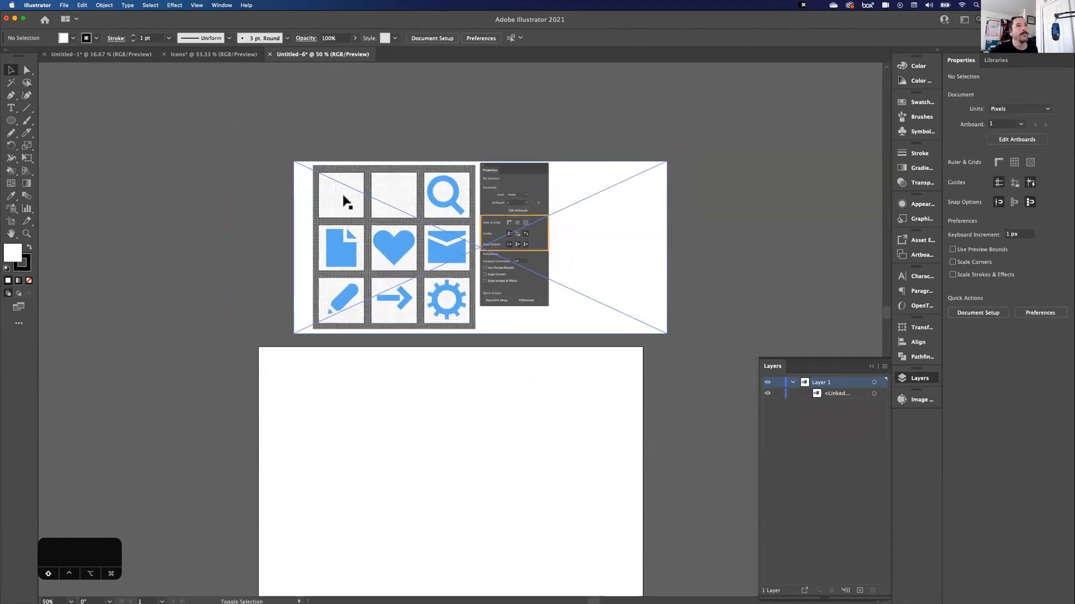
{"action": "left_click", "coordinate": [305, 170]}
{"action": "left_click_drag", "start_coordinate": [292, 162], "coordinate": [250, 146]}
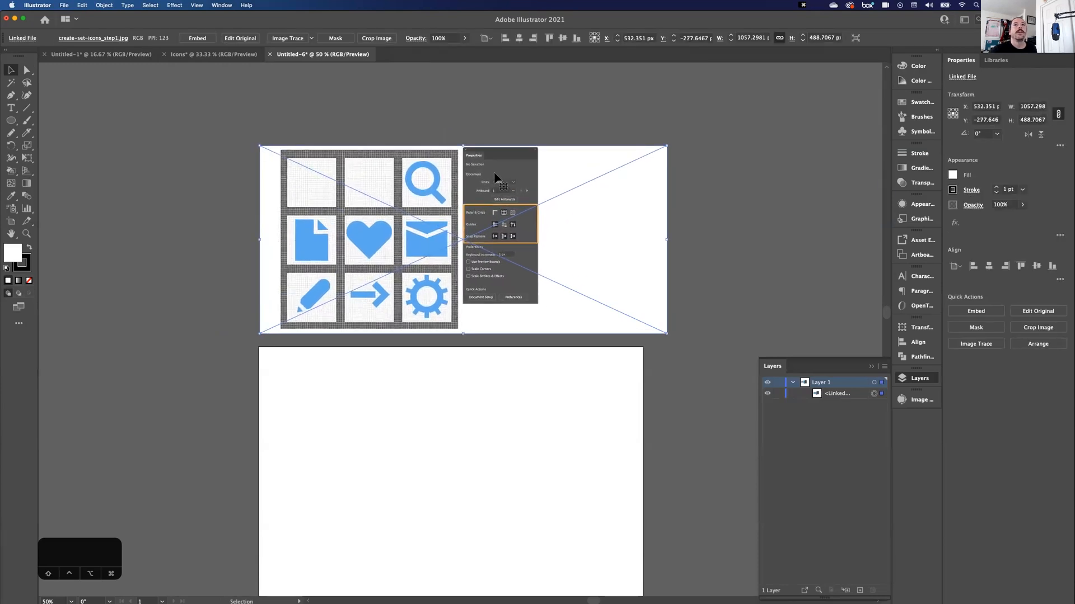
Step: Lock the resized linked reference image inside Layer 1 again
{"action": "left_click", "coordinate": [919, 380]}
{"action": "left_click", "coordinate": [919, 380]}
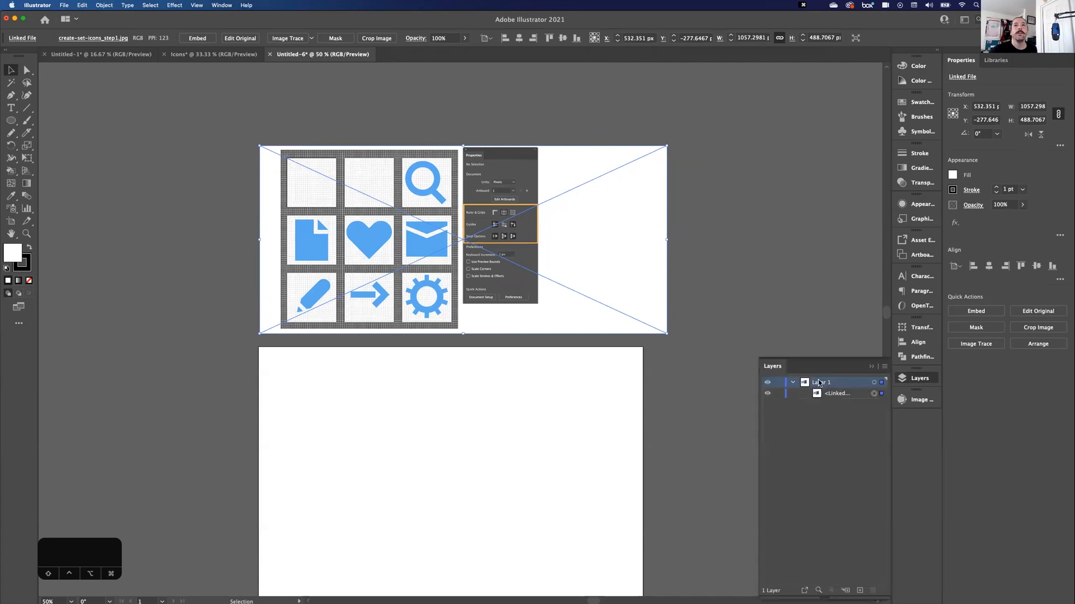
{"action": "left_click", "coordinate": [794, 382]}
{"action": "left_click", "coordinate": [794, 382]}
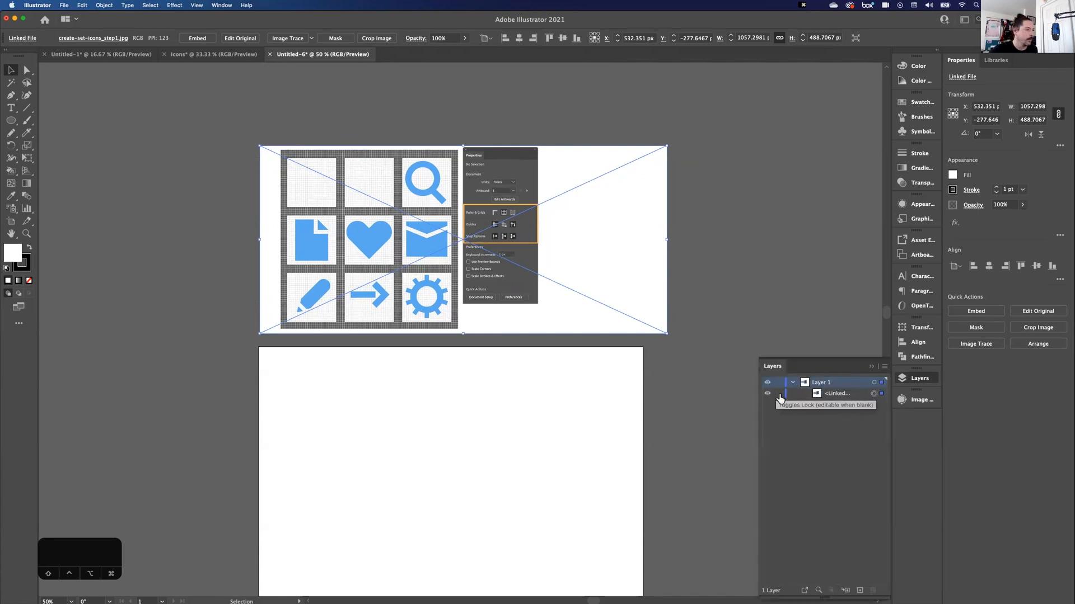
{"action": "left_click", "coordinate": [778, 394]}
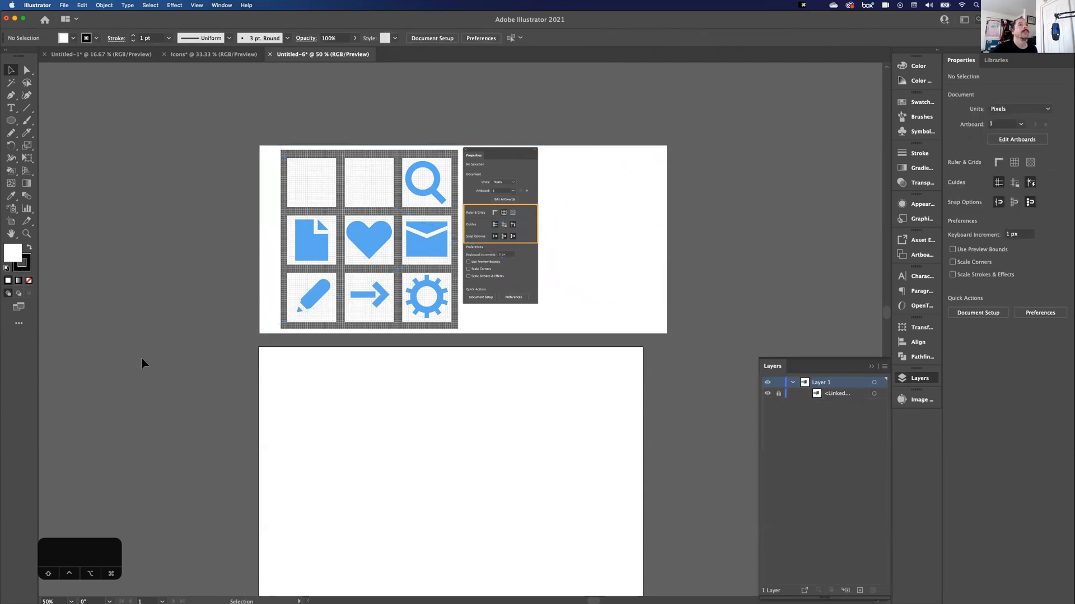
Step: Draw a circle about 733 px in diameter on the artboard with the Ellipse tool
{"action": "key", "text": "space"}
{"action": "left_click_drag", "start_coordinate": [235, 336], "coordinate": [216, 159]}
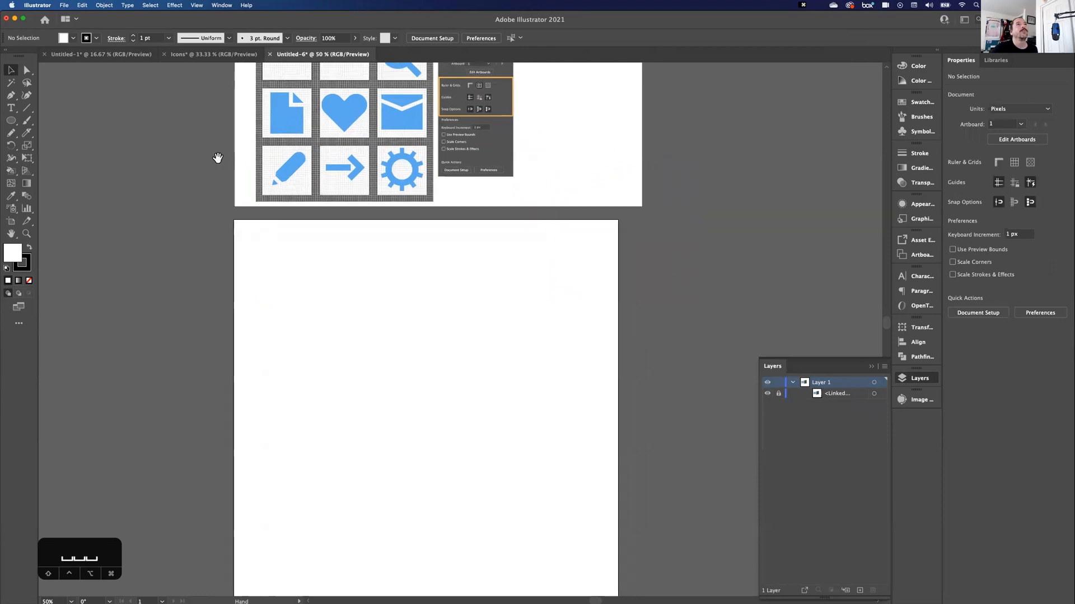
{"action": "key", "text": "super+equal"}
{"action": "key", "text": "space"}
{"action": "left_click_drag", "start_coordinate": [307, 315], "coordinate": [331, 236]}
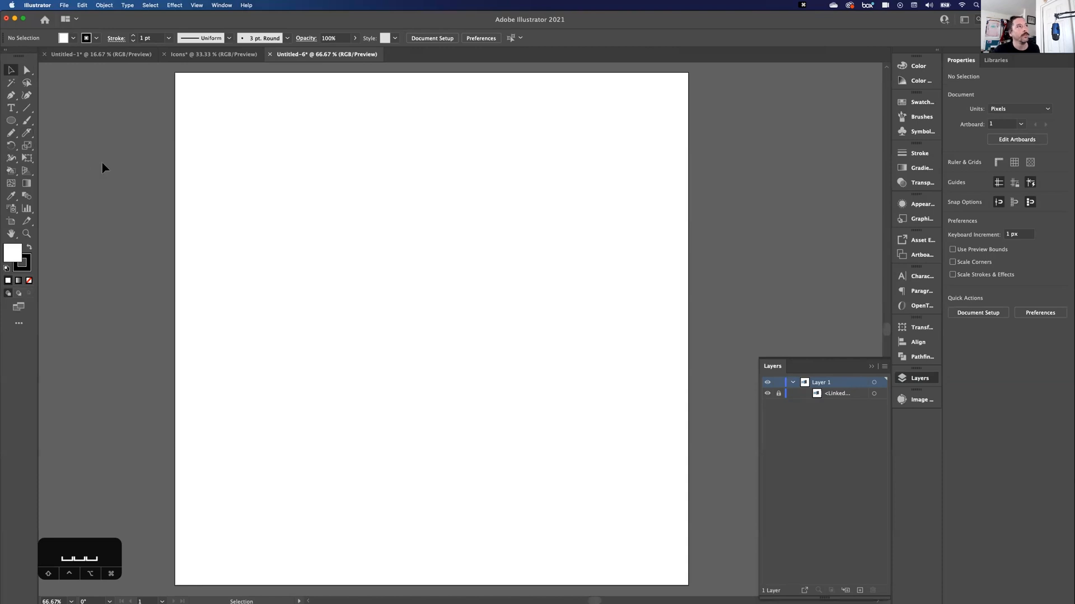
{"action": "left_click", "coordinate": [10, 122]}
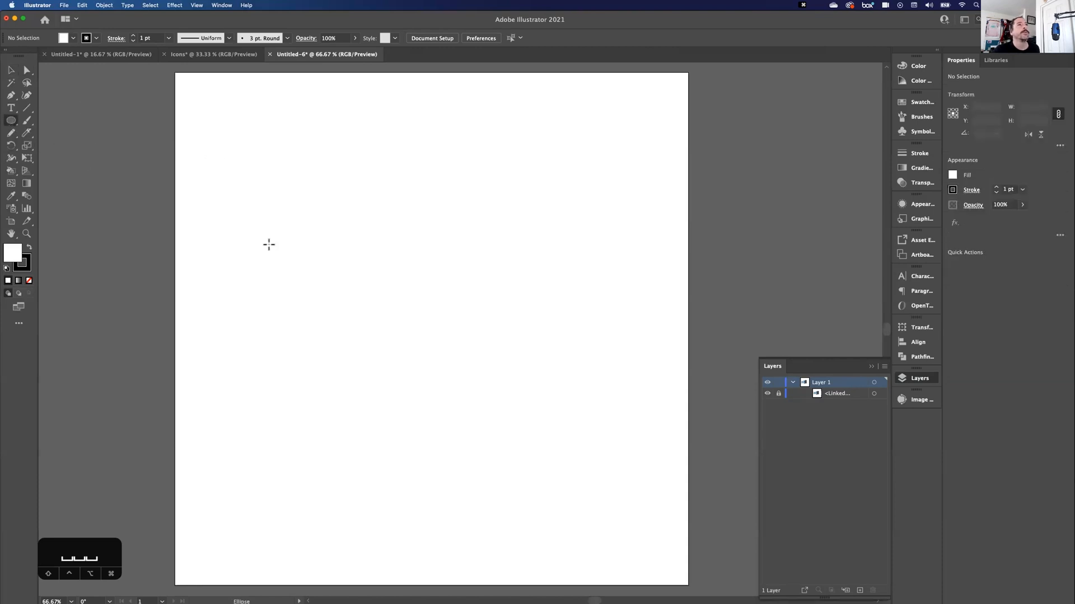
{"action": "left_click", "coordinate": [12, 124]}
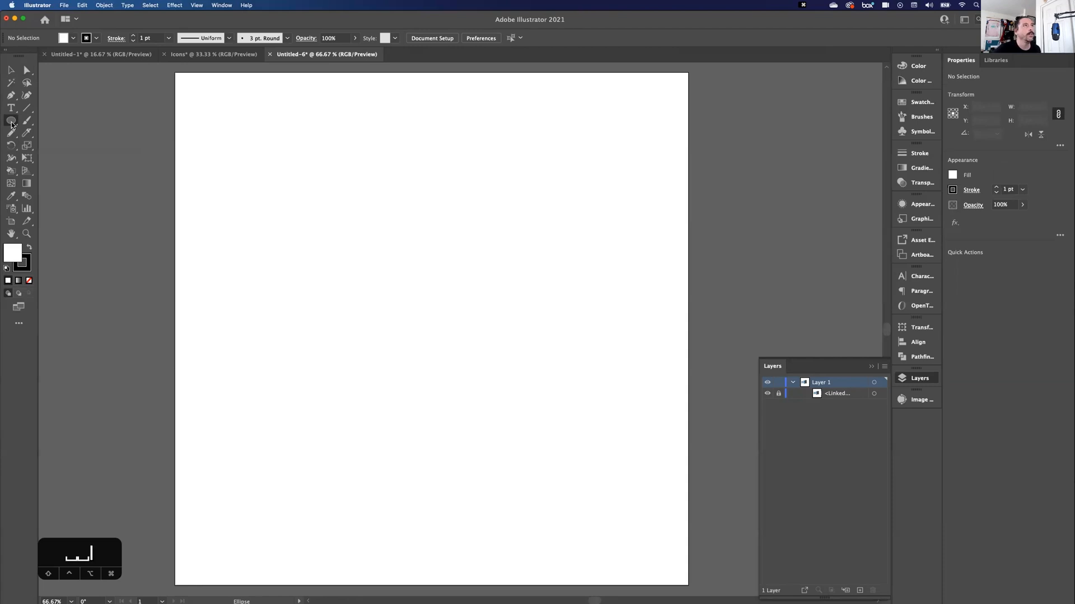
{"action": "left_click_drag", "start_coordinate": [224, 172], "coordinate": [600, 476]}
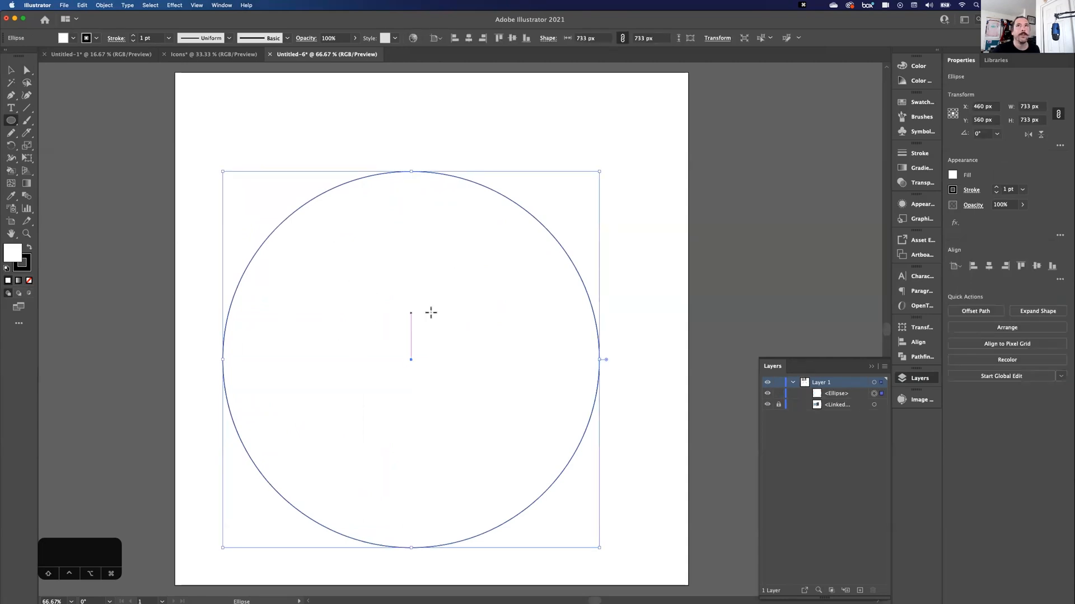
Step: Fill the circle with the cyan swatch and set its stroke weight to 0
{"action": "left_click", "coordinate": [952, 177]}
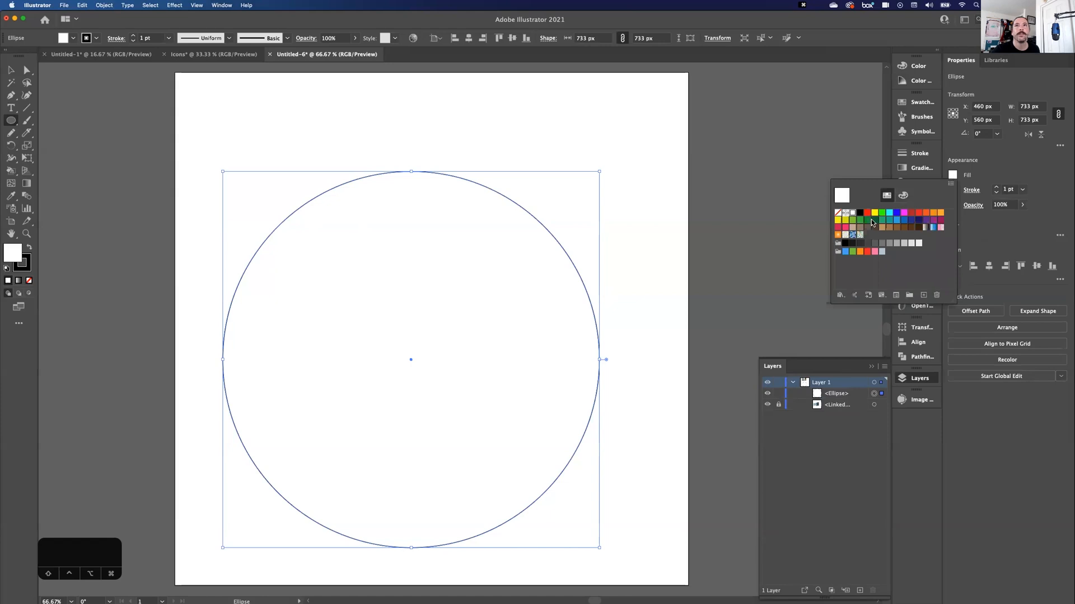
{"action": "left_click", "coordinate": [890, 215]}
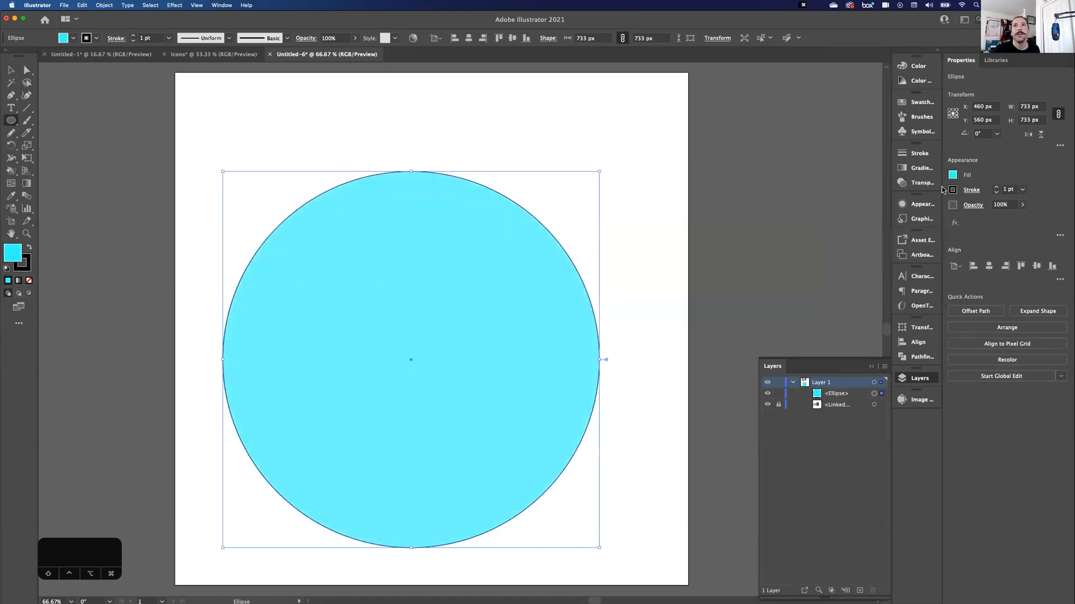
{"action": "left_click", "coordinate": [1009, 190]}
{"action": "type", "text": "0"}
{"action": "key", "text": "Return"}
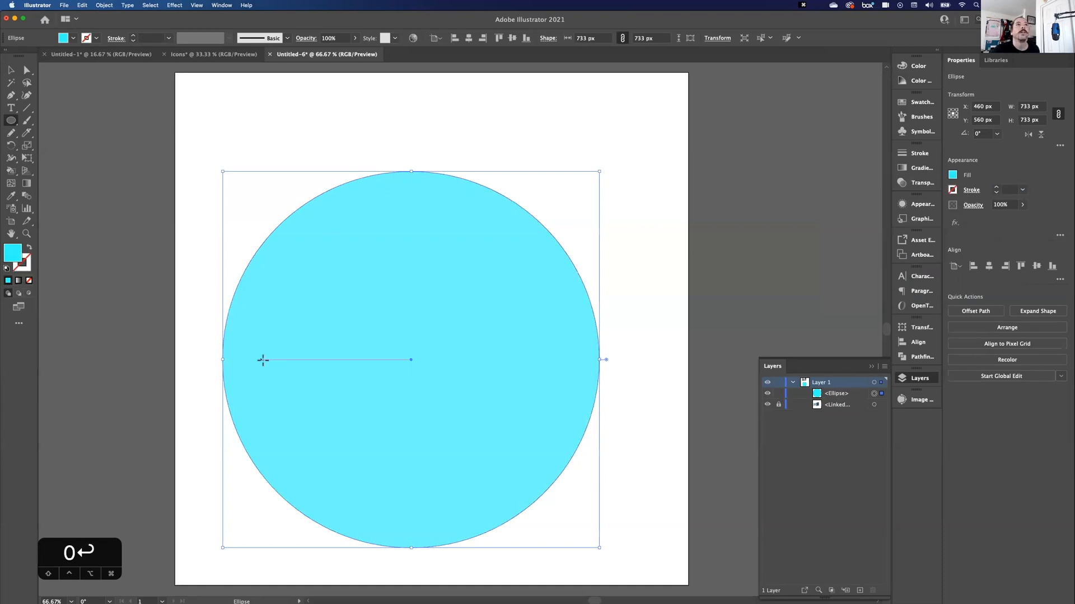
Step: Move the cyan circle close to the artboard's centre, at about X 489.5 px, Y 512.5 px
{"action": "left_click", "coordinate": [10, 70]}
{"action": "left_click_drag", "start_coordinate": [419, 325], "coordinate": [379, 278]}
{"action": "left_click_drag", "start_coordinate": [436, 415], "coordinate": [492, 438]}
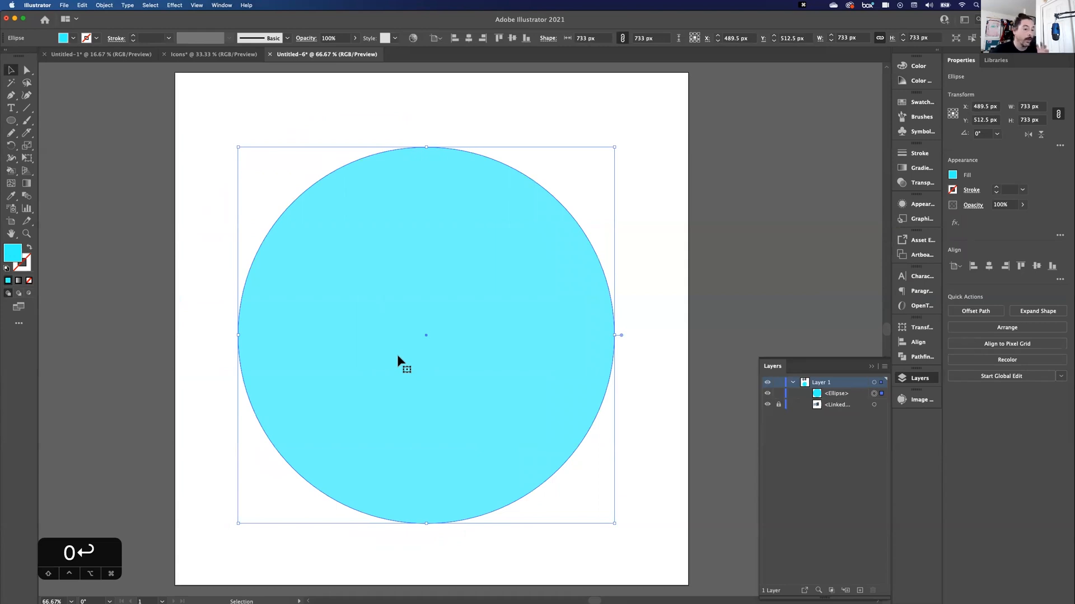
Step: Draw a second circle about 448 px in diameter, centred inside the large cyan circle
{"action": "left_click", "coordinate": [10, 120]}
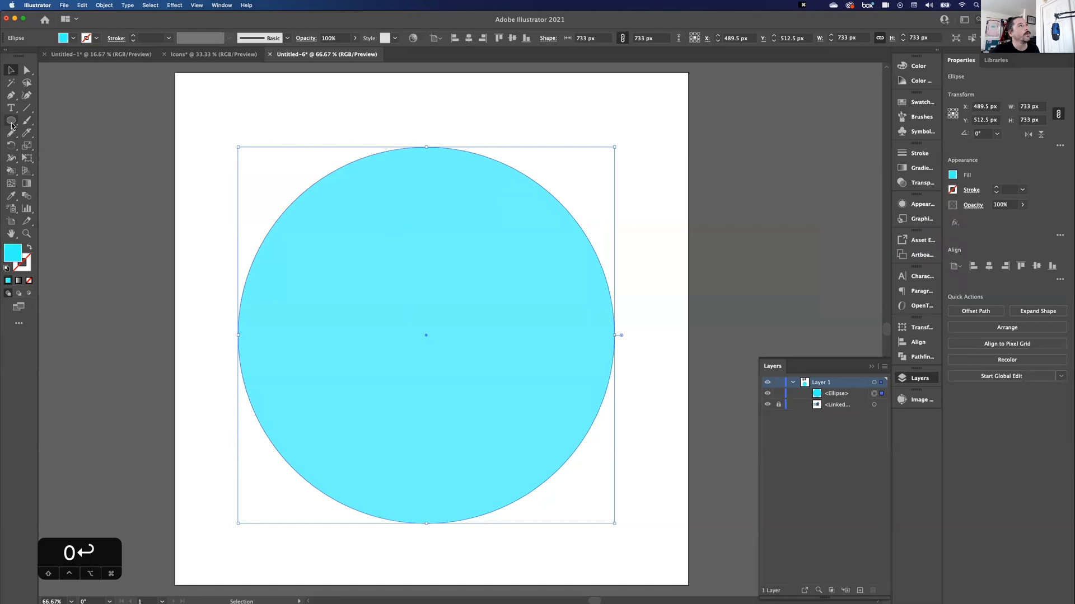
{"action": "mouse_move", "coordinate": [331, 257]}
{"action": "left_mouse_down"}
{"action": "mouse_move", "coordinate": [572, 495]}
{"action": "mouse_move", "coordinate": [504, 457]}
{"action": "mouse_move", "coordinate": [460, 478]}
{"action": "mouse_move", "coordinate": [343, 396]}
{"action": "mouse_move", "coordinate": [605, 549]}
{"action": "mouse_move", "coordinate": [532, 494]}
{"action": "mouse_move", "coordinate": [495, 488]}
{"action": "left_mouse_up"}
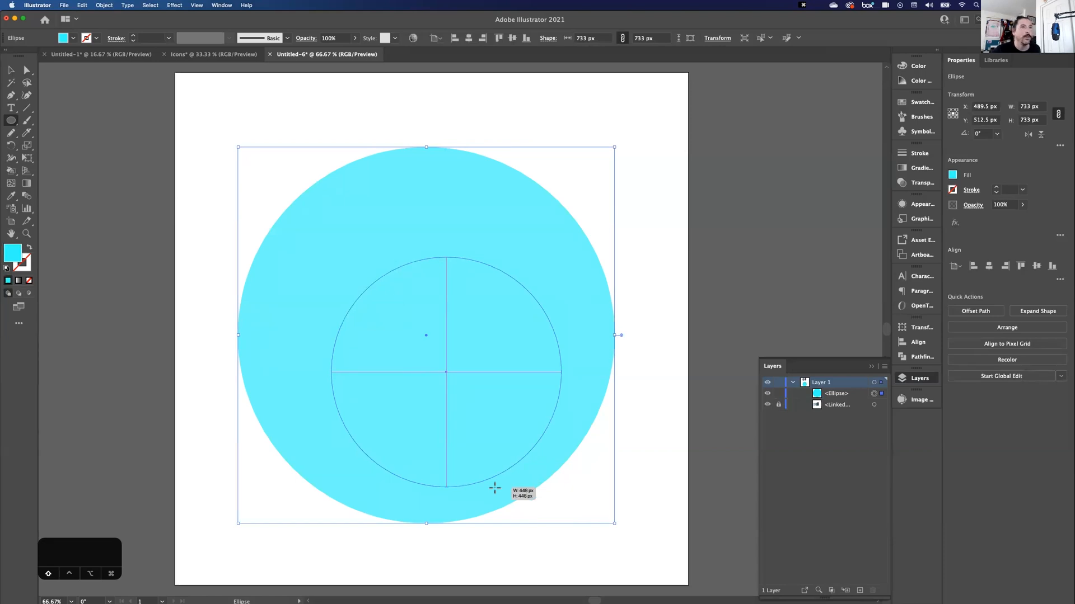
{"action": "left_click_drag", "start_coordinate": [495, 488], "coordinate": [474, 450]}
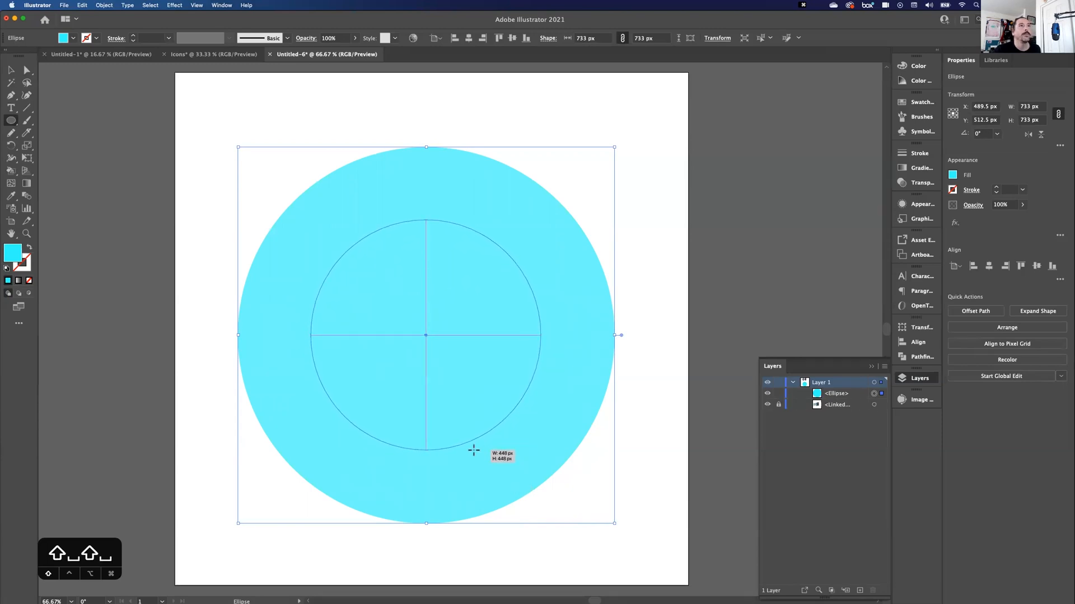
{"action": "left_click_drag", "start_coordinate": [473, 451], "coordinate": [473, 449]}
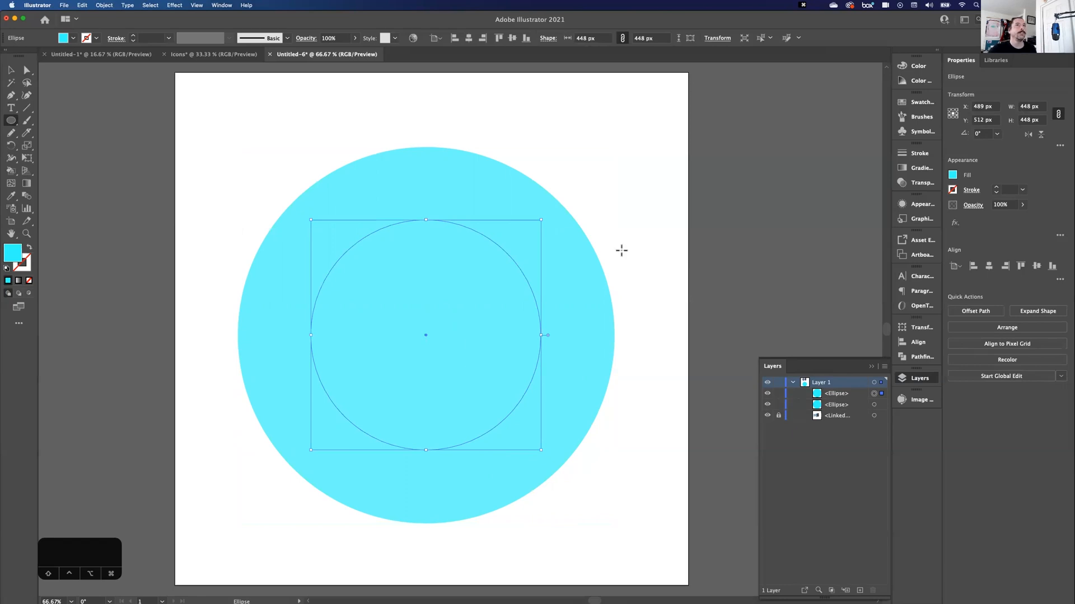
Step: Select both circles and activate the Shape Builder tool
{"action": "left_click", "coordinate": [9, 71]}
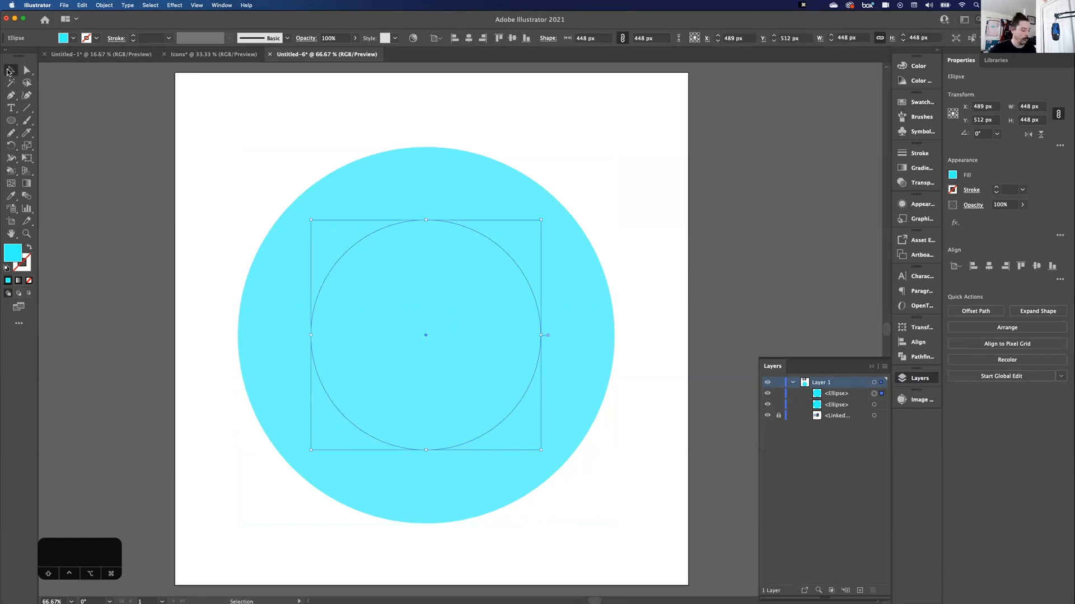
{"action": "key", "text": "v"}
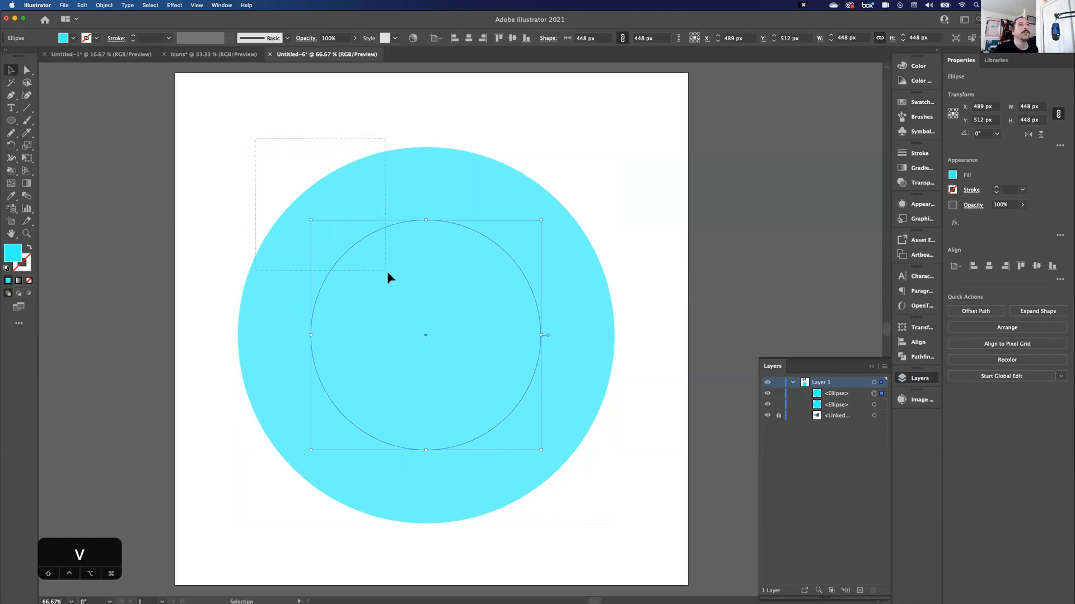
{"action": "left_click_drag", "start_coordinate": [387, 271], "coordinate": [387, 271]}
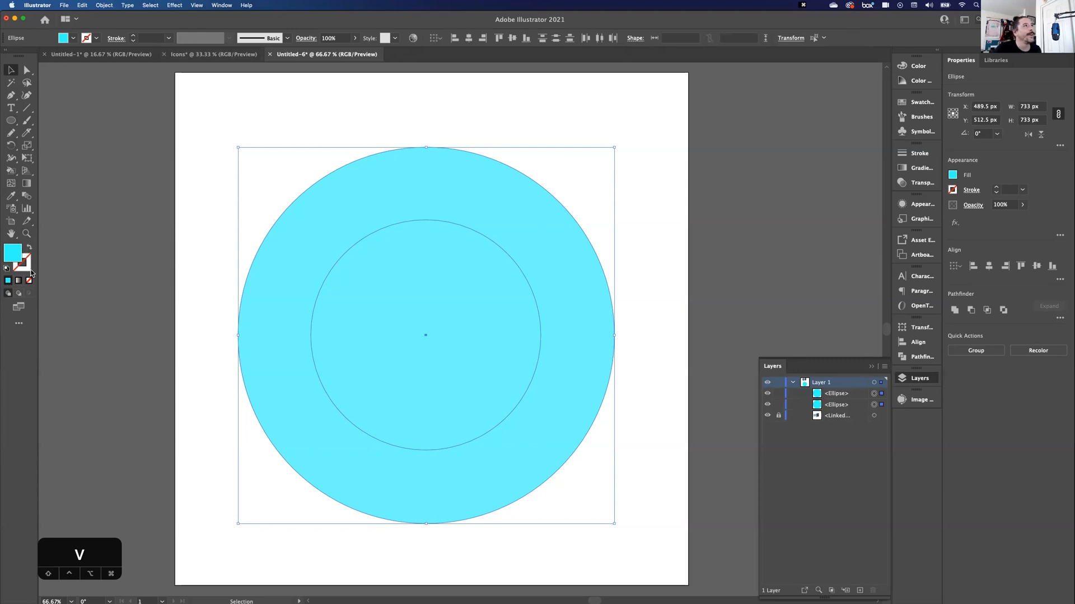
{"action": "key", "text": "shift+m"}
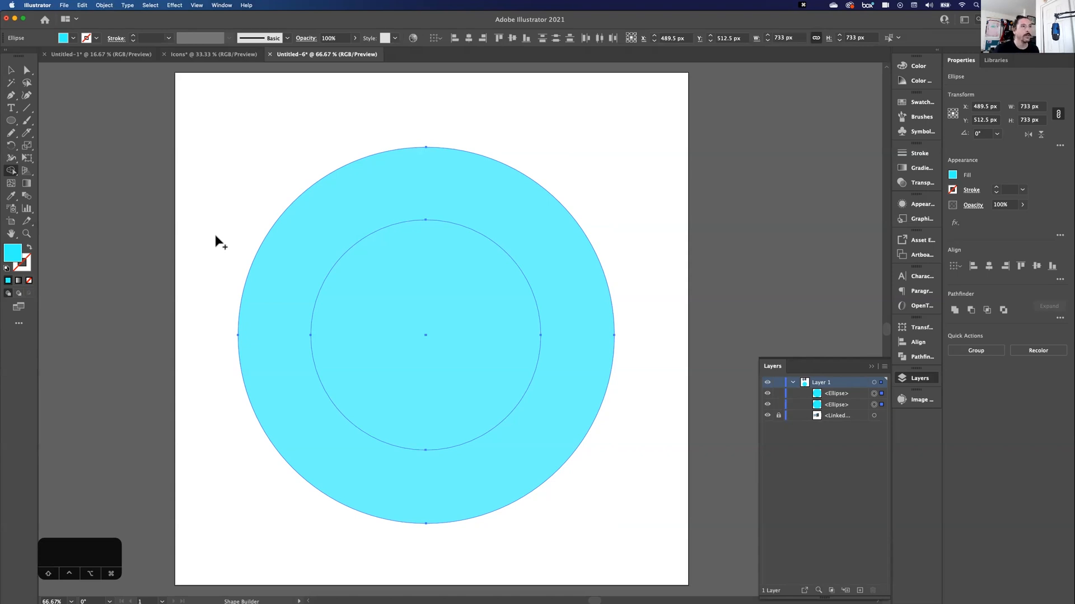
{"action": "key", "text": "v"}
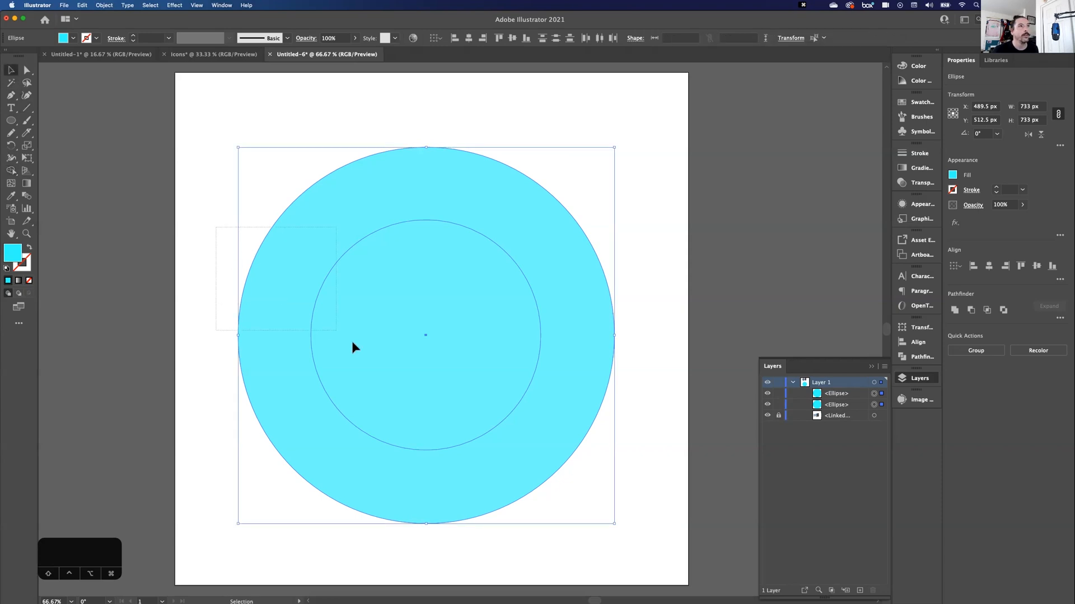
{"action": "left_click", "coordinate": [12, 173]}
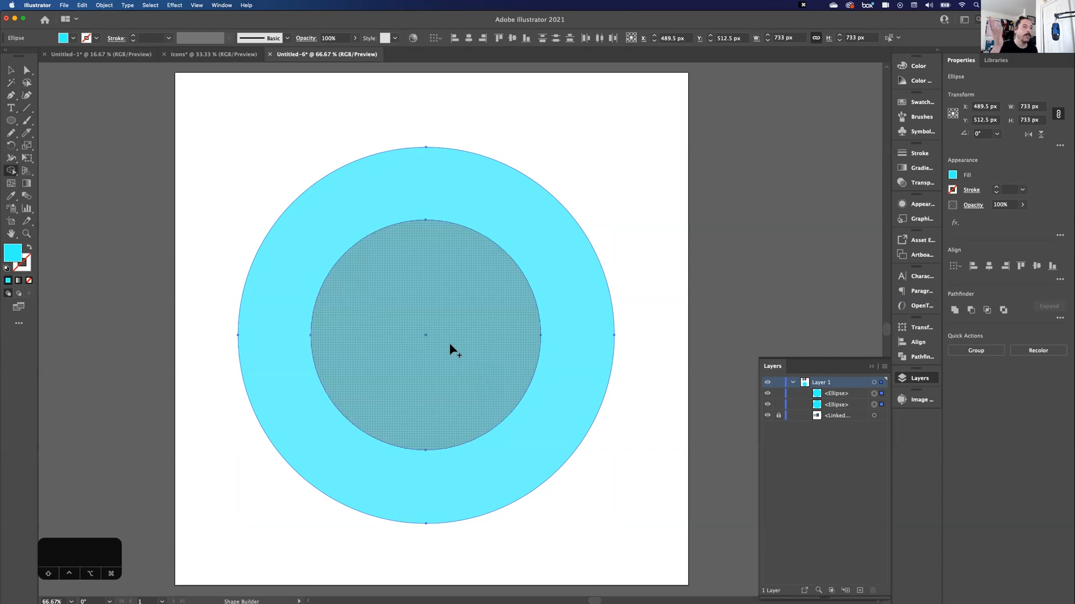
Step: With Shape Builder, try merging the two circles and try cutting out the inner one, undoing each attempt
{"action": "left_click", "coordinate": [390, 337]}
{"action": "mouse_move", "coordinate": [301, 276]}
{"action": "left_mouse_down"}
{"action": "mouse_move", "coordinate": [359, 307]}
{"action": "mouse_move", "coordinate": [312, 451]}
{"action": "left_mouse_up"}
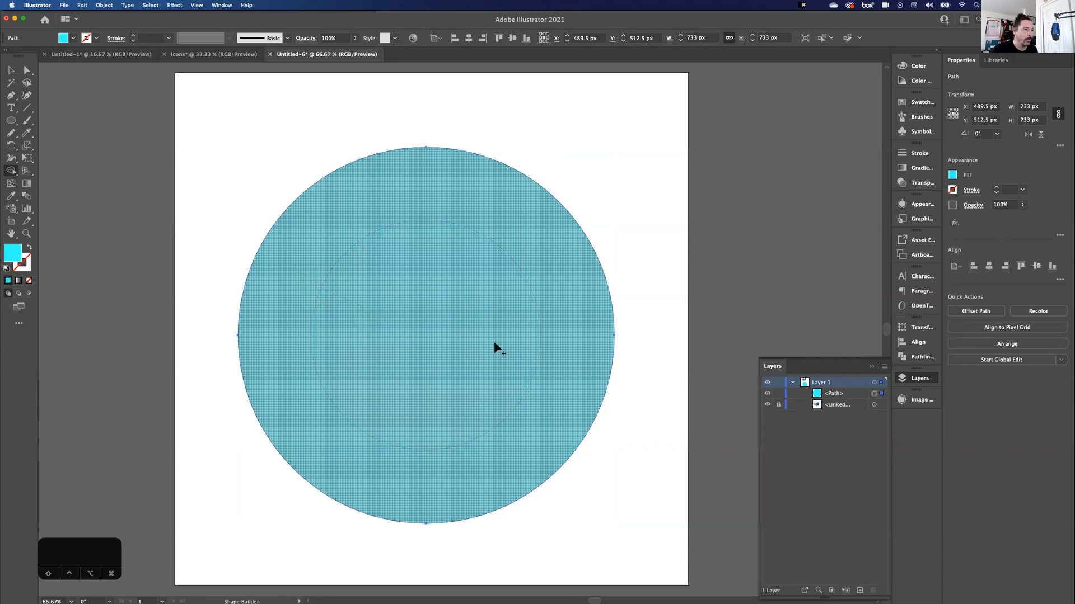
{"action": "key", "text": "super+z"}
{"action": "key", "text": "super+z"}
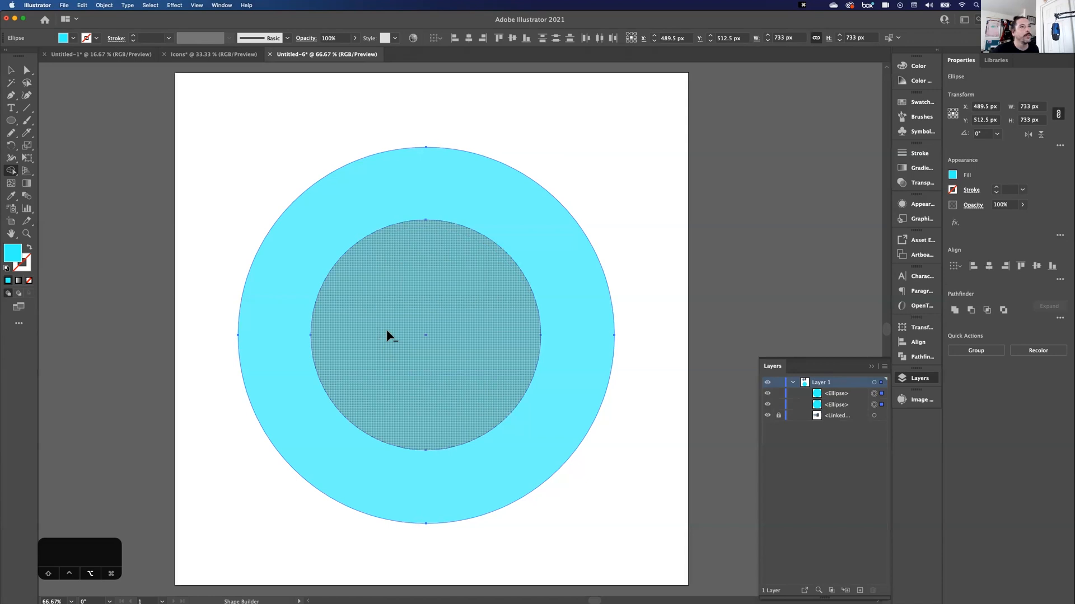
{"action": "left_click", "coordinate": [387, 331], "text": "alt"}
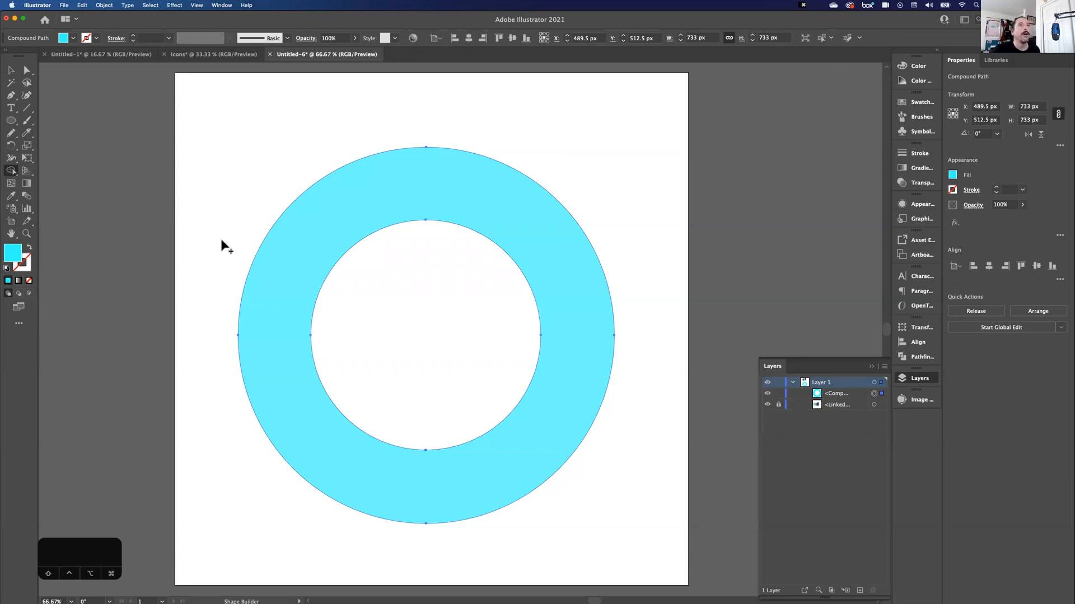
{"action": "key", "text": "super+z"}
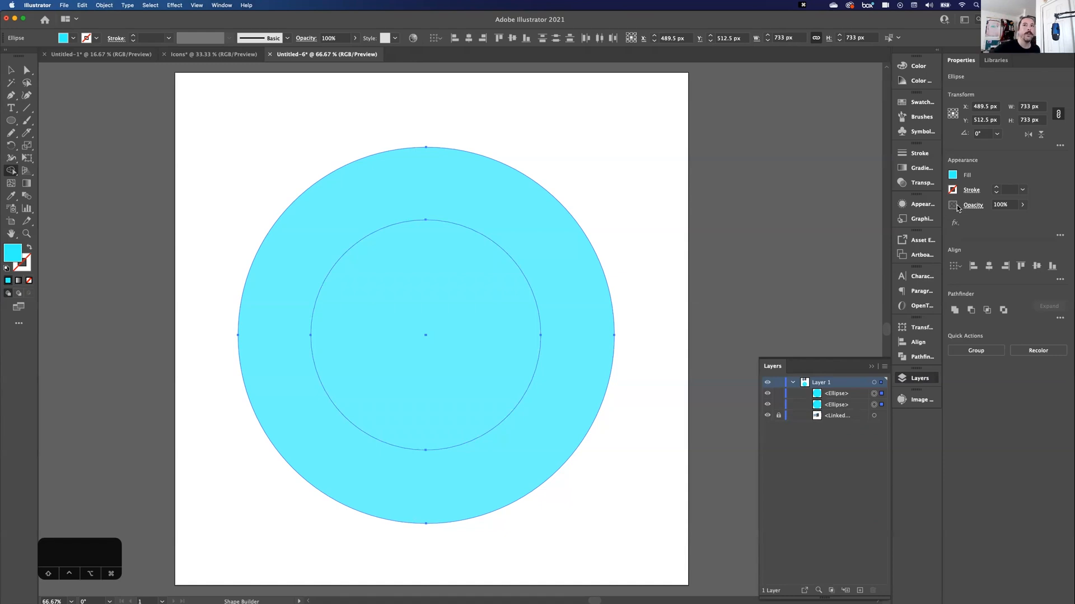
Step: Choose the Essentials Classic workspace
{"action": "left_click", "coordinate": [219, 6]}
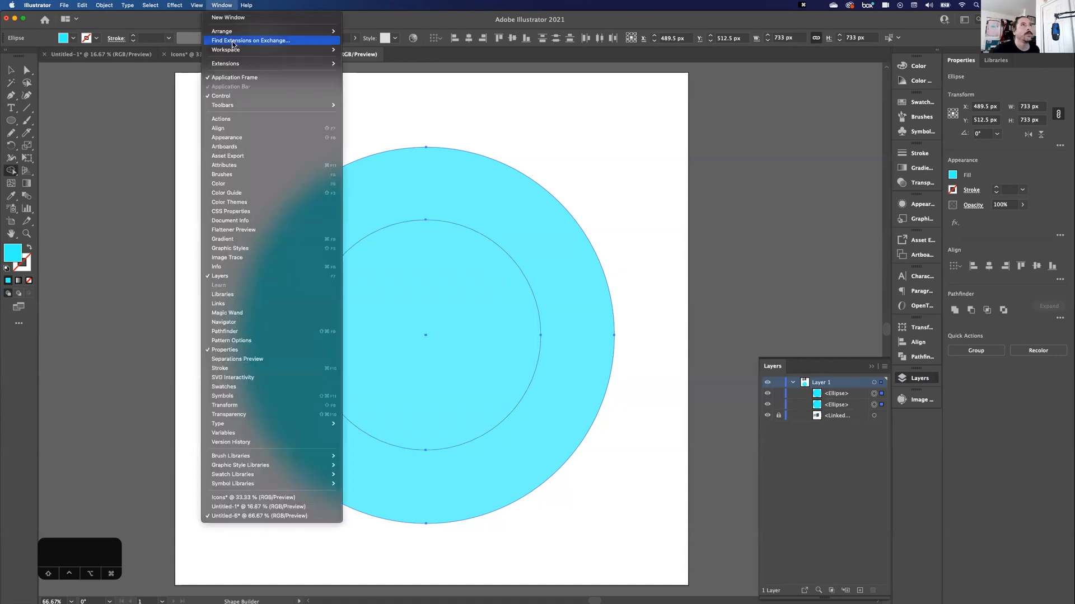
{"action": "mouse_move", "coordinate": [300, 49]}
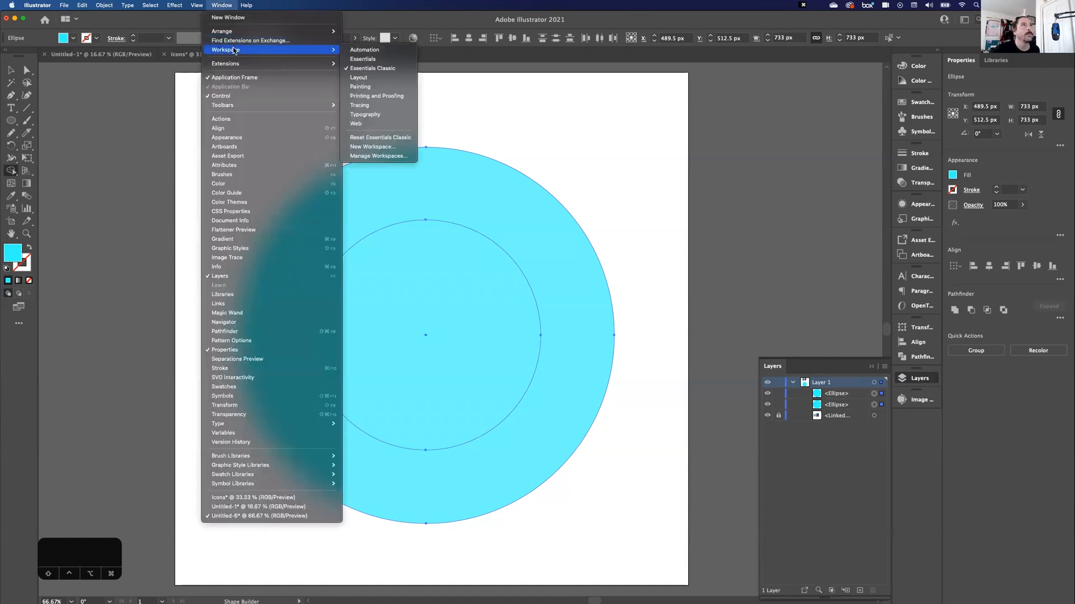
{"action": "left_click", "coordinate": [382, 70]}
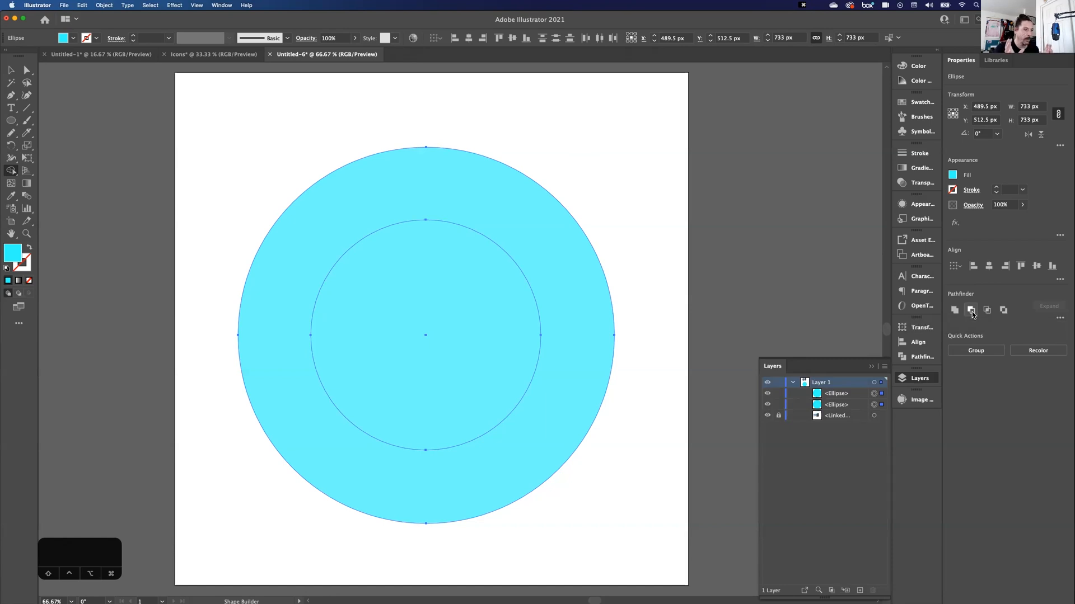
Step: Subtract the inner circle from the large circle with Pathfinder's Minus Front to form a cyan ring
{"action": "left_click", "coordinate": [971, 311]}
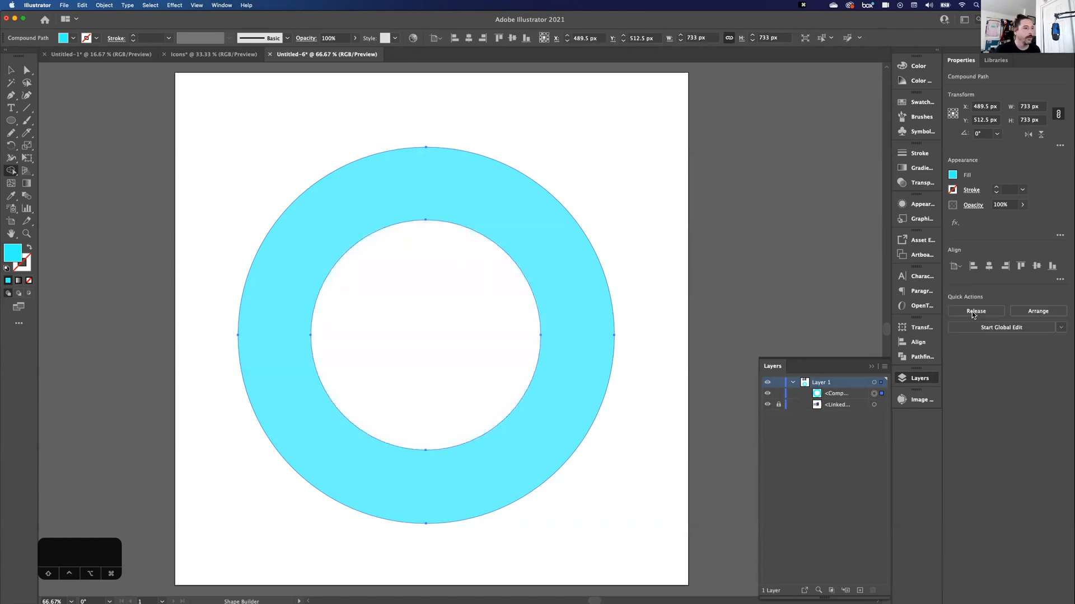
{"action": "left_click", "coordinate": [972, 312]}
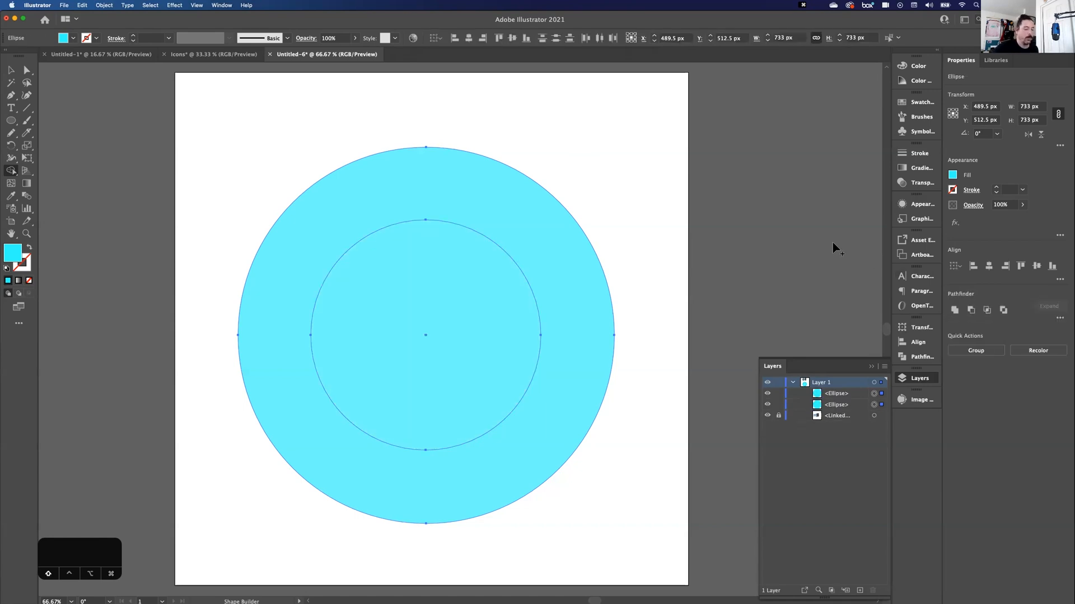
{"action": "left_click", "coordinate": [293, 504], "text": "alt"}
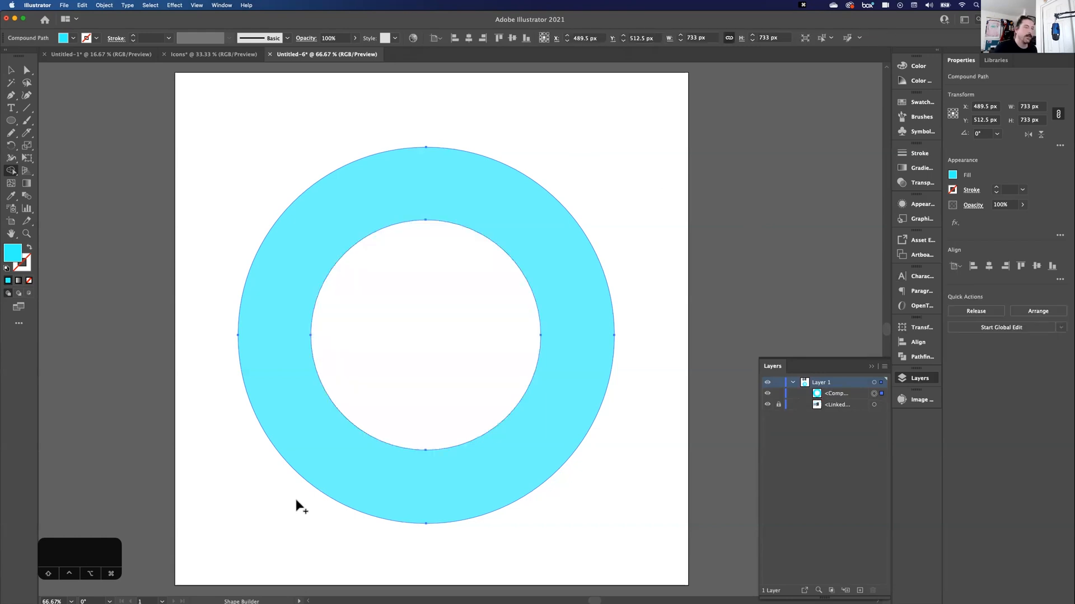
Step: Undo the Minus Front subtraction of the inner circle
{"action": "left_click", "coordinate": [971, 311]}
{"action": "left_click", "coordinate": [975, 310]}
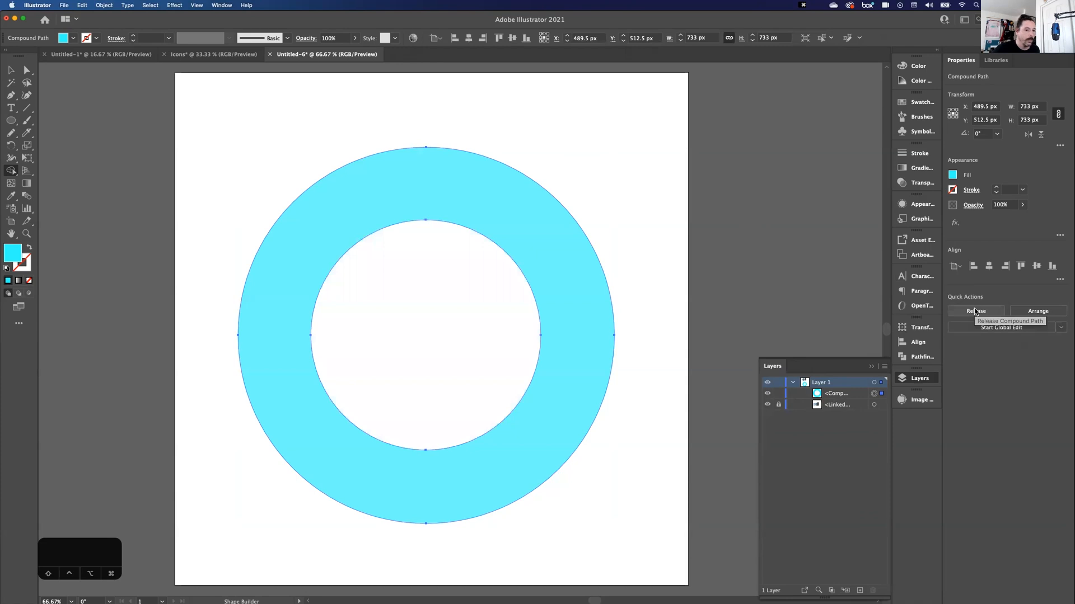
{"action": "key", "text": "super+z"}
{"action": "key", "text": "v"}
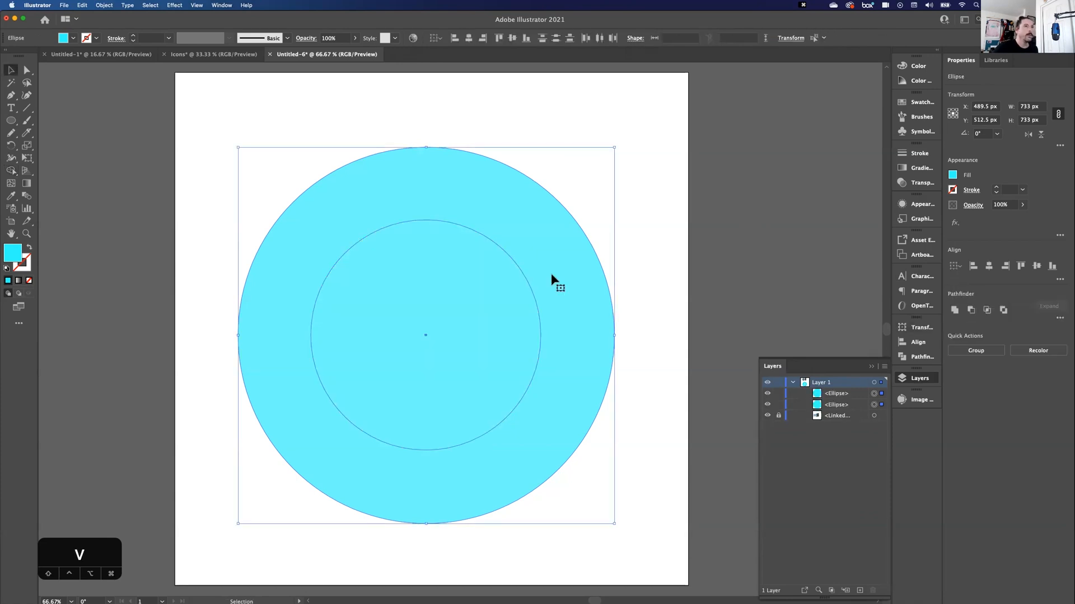
Step: Move the small circle and shrink the large one to about 529 px high so they partly overlap side by side, and select both
{"action": "left_click", "coordinate": [231, 225]}
{"action": "left_click", "coordinate": [415, 318]}
{"action": "left_click_drag", "start_coordinate": [398, 328], "coordinate": [541, 305]}
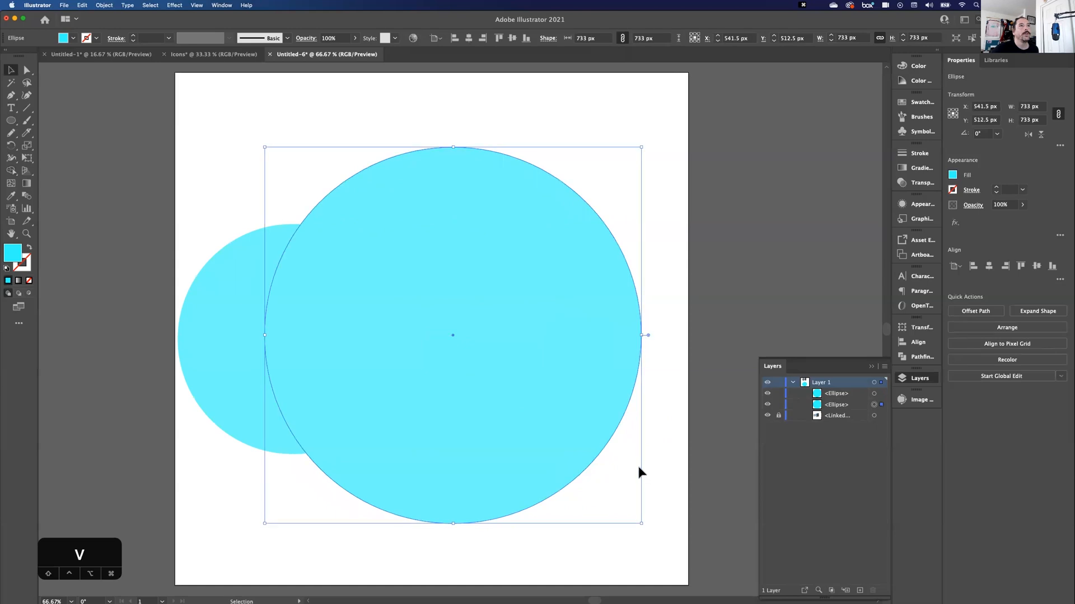
{"action": "left_click_drag", "start_coordinate": [269, 146], "coordinate": [391, 247]}
{"action": "left_click_drag", "start_coordinate": [486, 349], "coordinate": [420, 293]}
{"action": "left_click_drag", "start_coordinate": [220, 204], "coordinate": [415, 314]}
{"action": "left_click_drag", "start_coordinate": [443, 340], "coordinate": [463, 341]}
{"action": "left_click", "coordinate": [367, 509]}
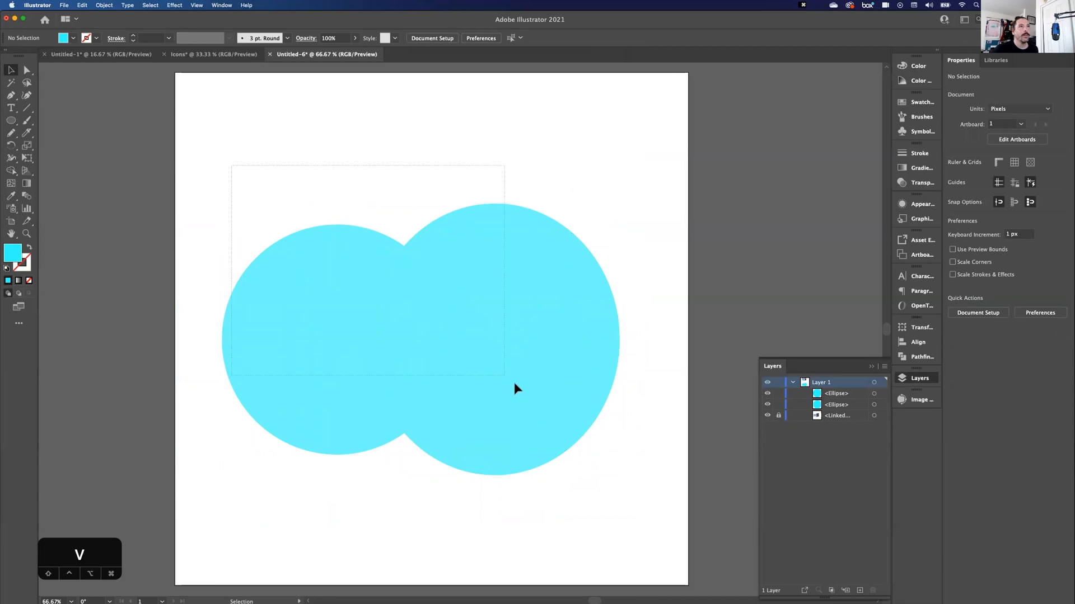
{"action": "left_click_drag", "start_coordinate": [515, 384], "coordinate": [515, 385]}
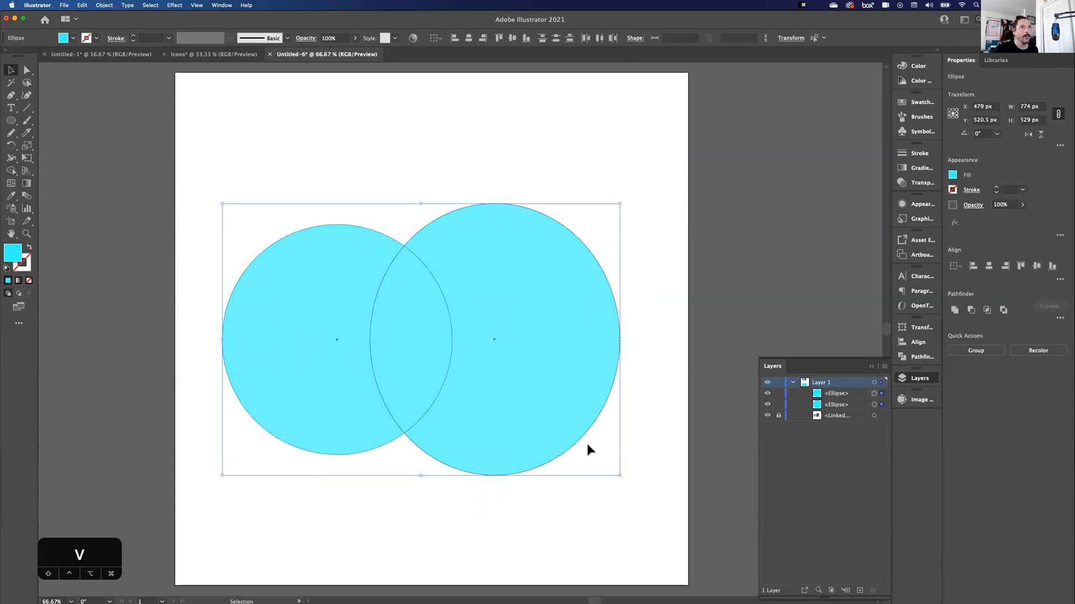
Step: Try merging the two overlapping circles with Shape Builder and with Pathfinder's Unite, undoing each attempt
{"action": "left_click", "coordinate": [8, 173]}
{"action": "left_click_drag", "start_coordinate": [299, 319], "coordinate": [477, 324]}
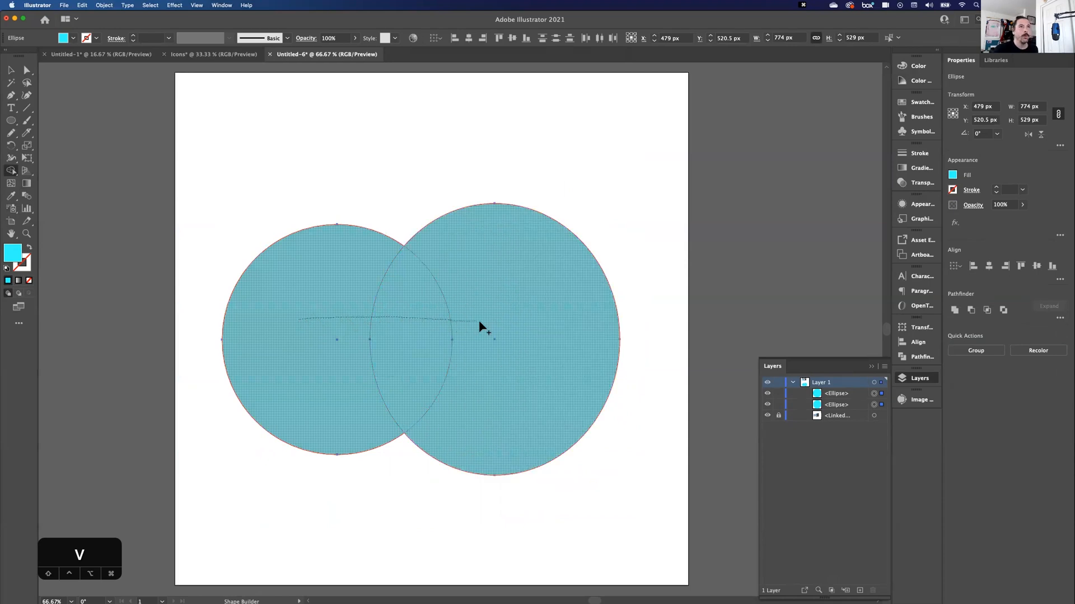
{"action": "left_click_drag", "start_coordinate": [479, 320], "coordinate": [479, 320]}
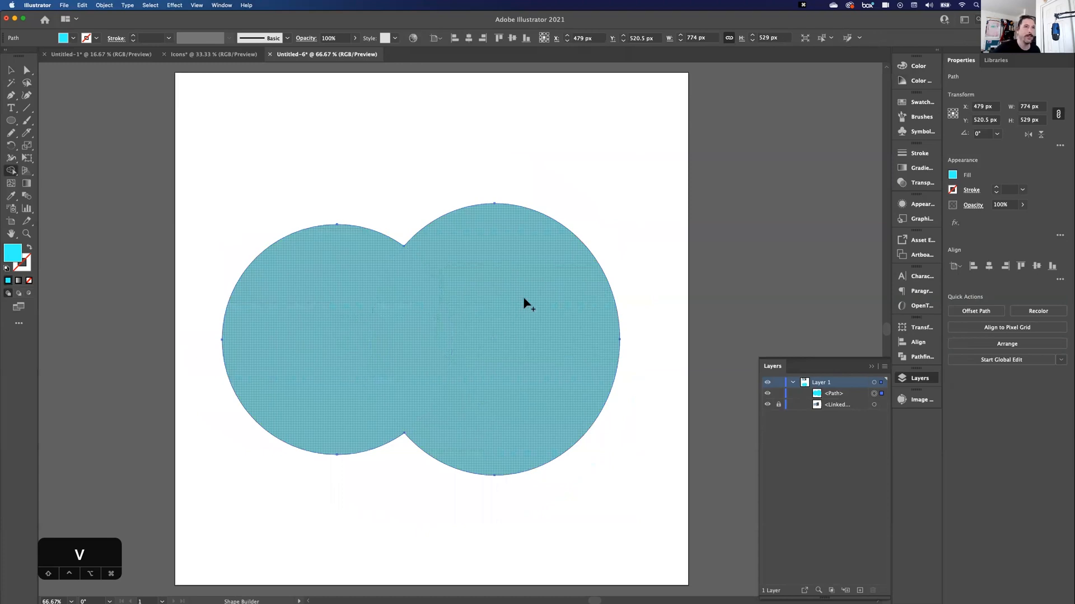
{"action": "key", "text": "super+z"}
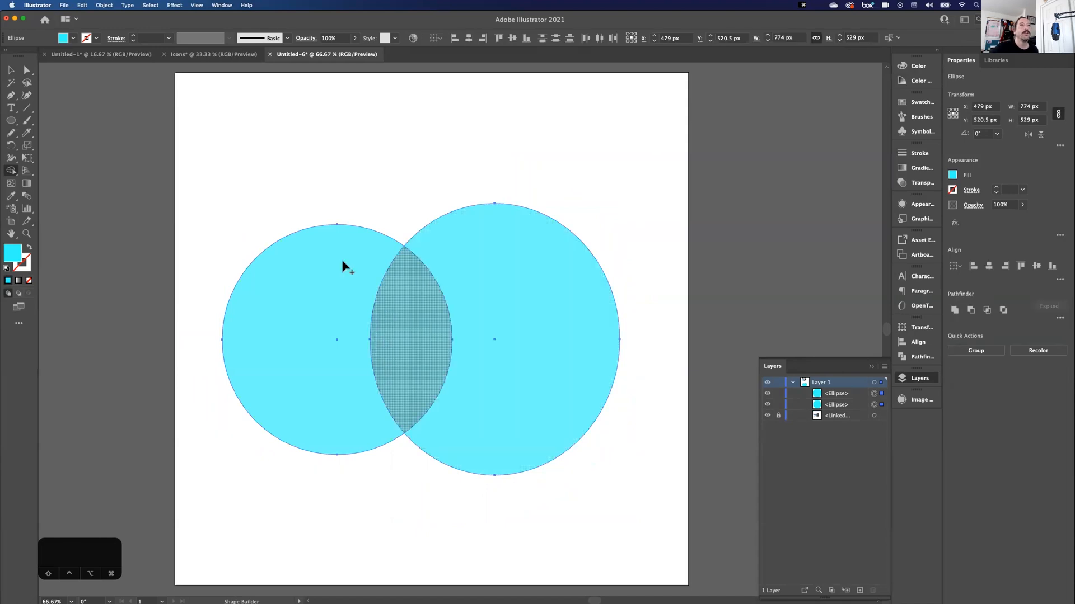
{"action": "left_click", "coordinate": [955, 311]}
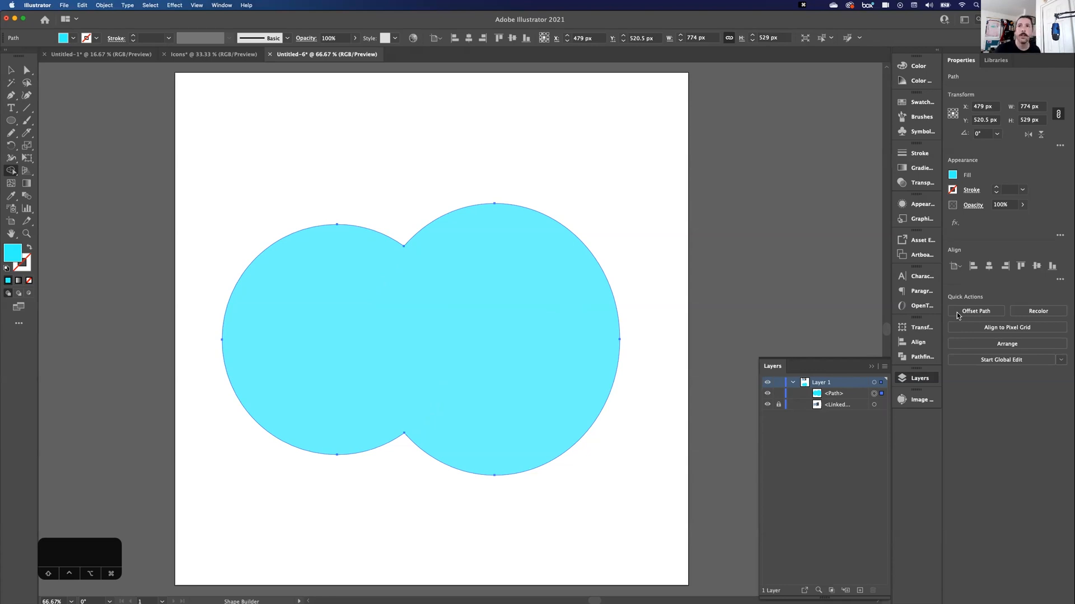
{"action": "key", "text": "super+z"}
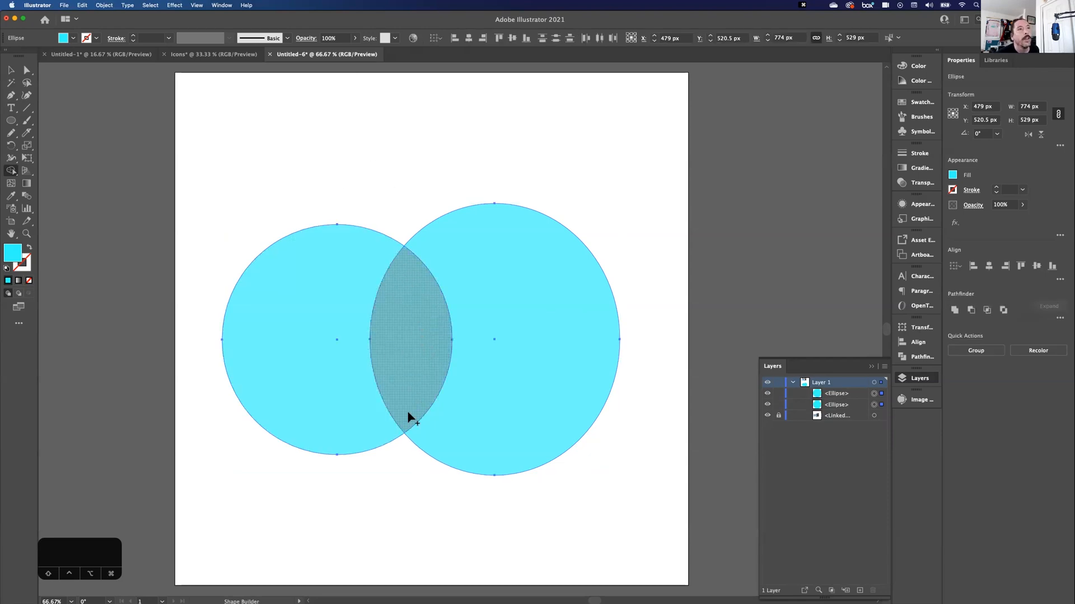
Step: With Shape Builder, try removing the overlap and the rest of the small circle, undoing both removals
{"action": "left_click", "coordinate": [417, 337], "text": "alt"}
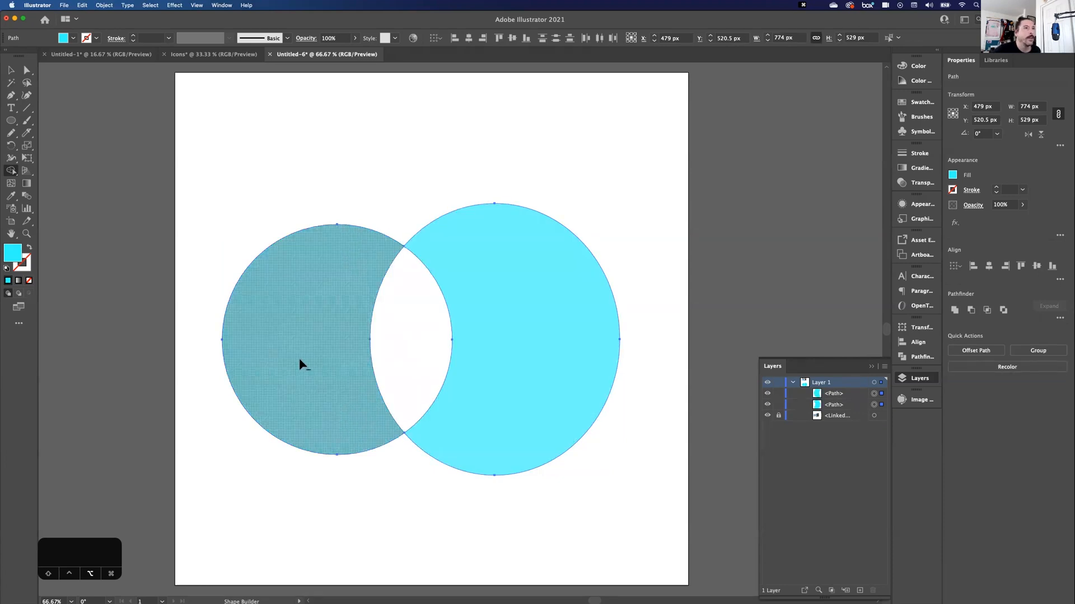
{"action": "left_click", "coordinate": [306, 342], "text": "alt"}
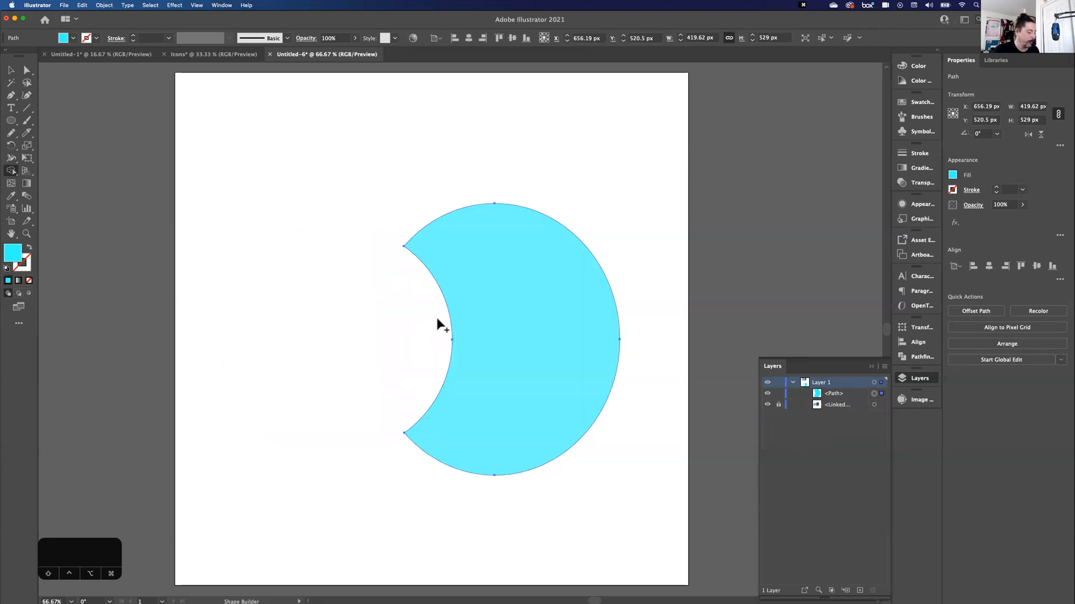
{"action": "key", "text": "super+z"}
{"action": "key", "text": "super+z"}
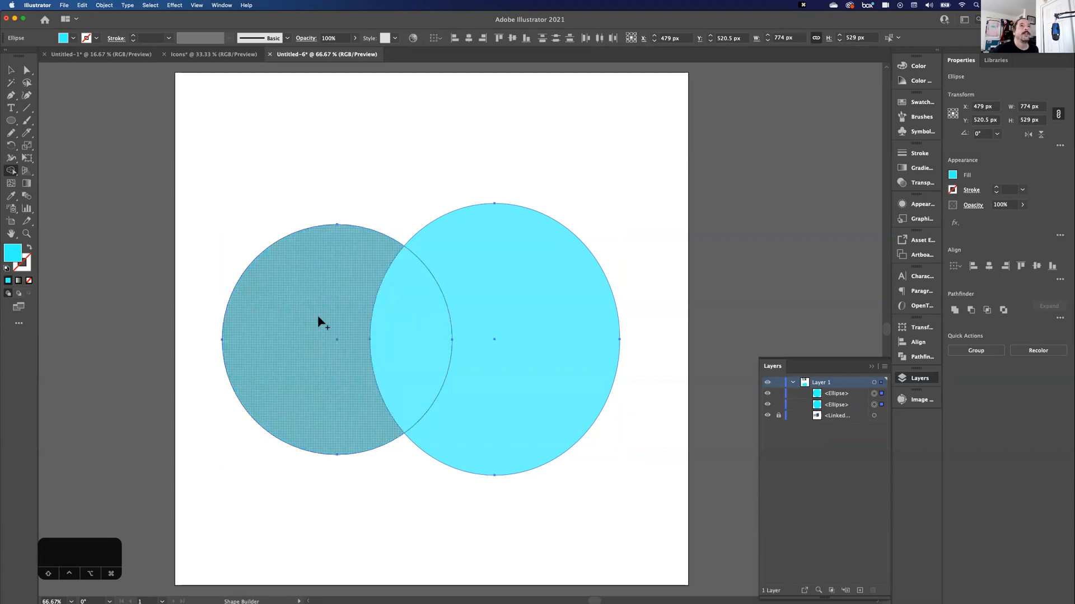
Step: Try subtracting the small circle from the large one with Pathfinder's Minus Front and undo it
{"action": "left_click", "coordinate": [970, 311]}
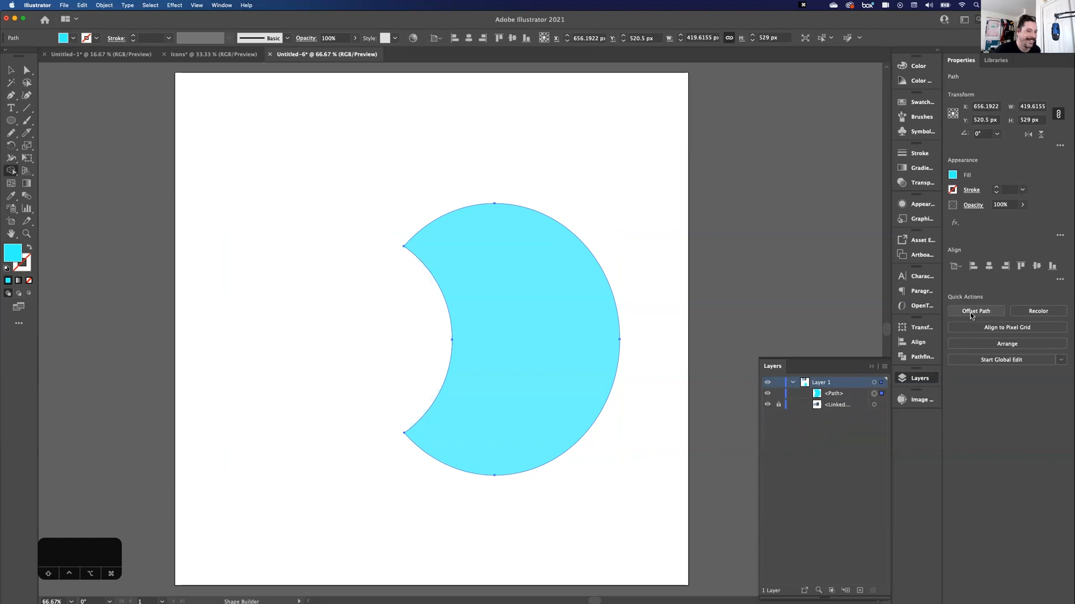
{"action": "key", "text": "super+z"}
{"action": "key", "text": "super+z"}
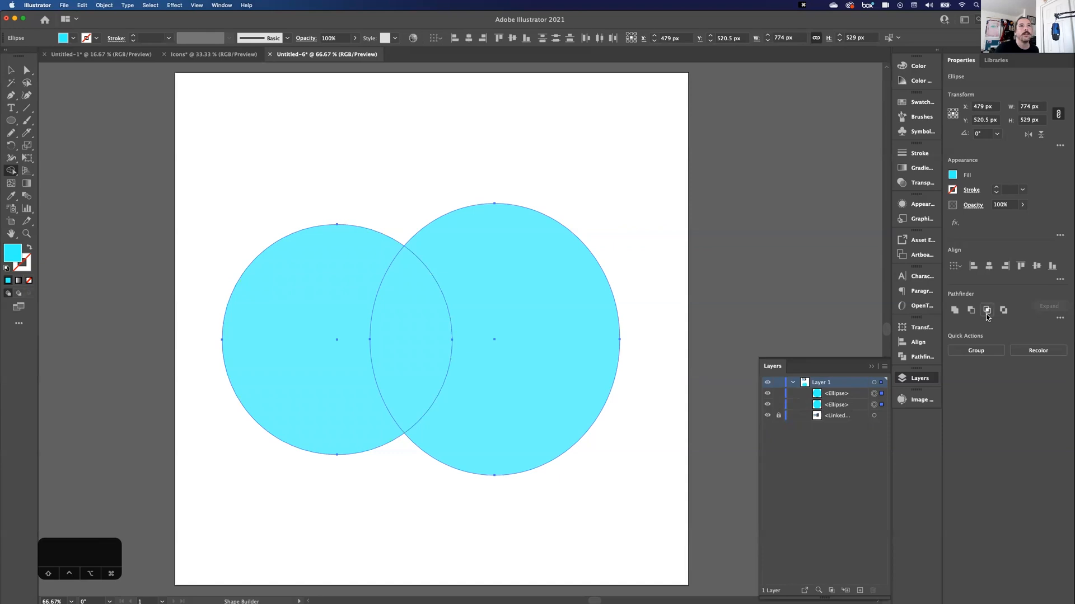
Step: Try Pathfinder's Intersect and Exclude on the two overlapping circles, undoing each attempt
{"action": "left_click", "coordinate": [987, 311]}
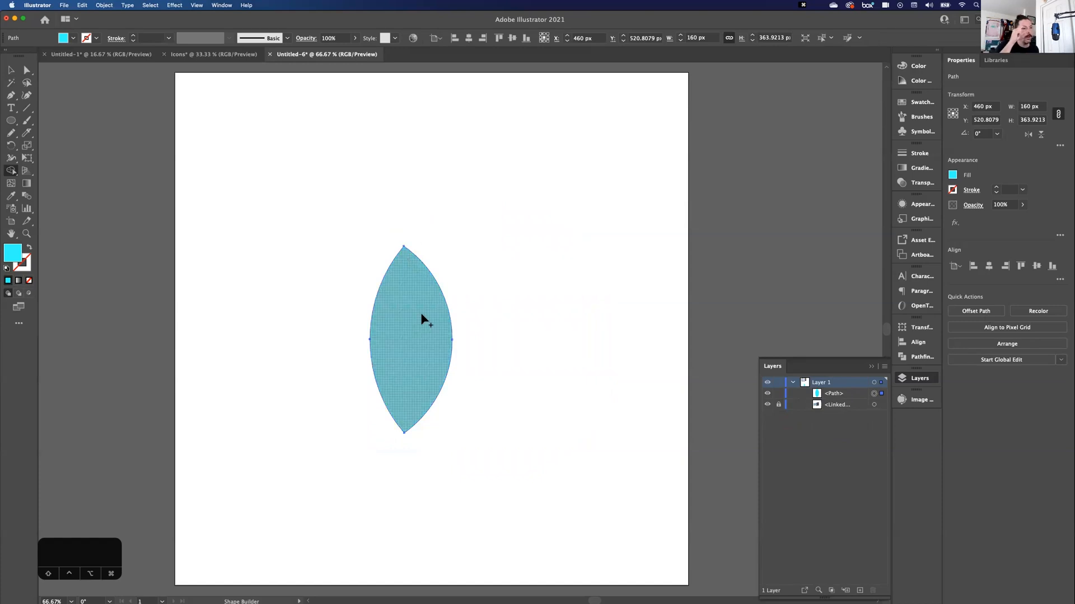
{"action": "key", "text": "super+z"}
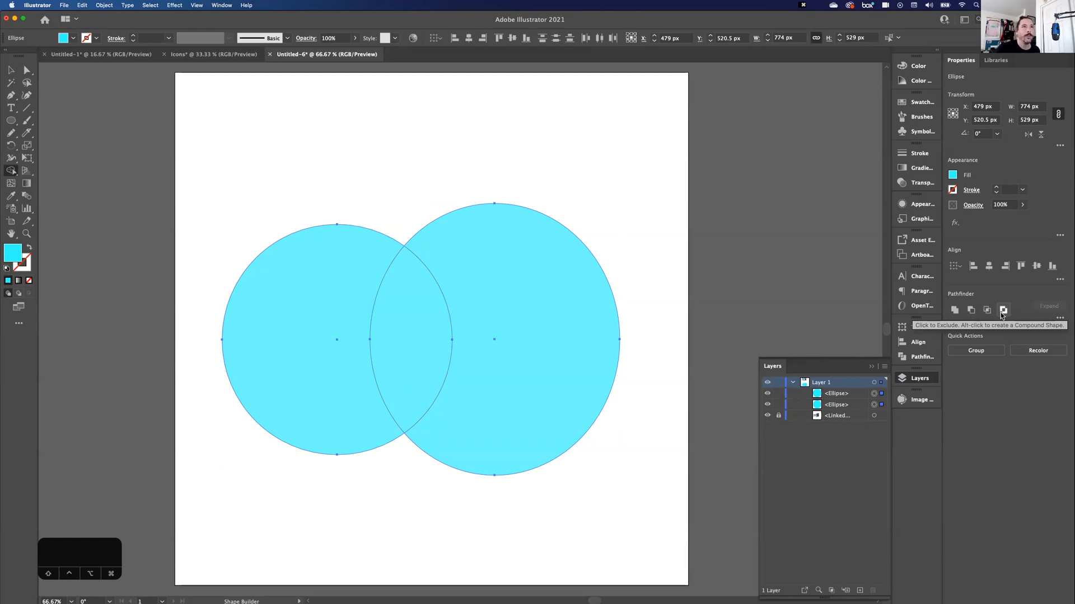
{"action": "left_click", "coordinate": [1002, 312]}
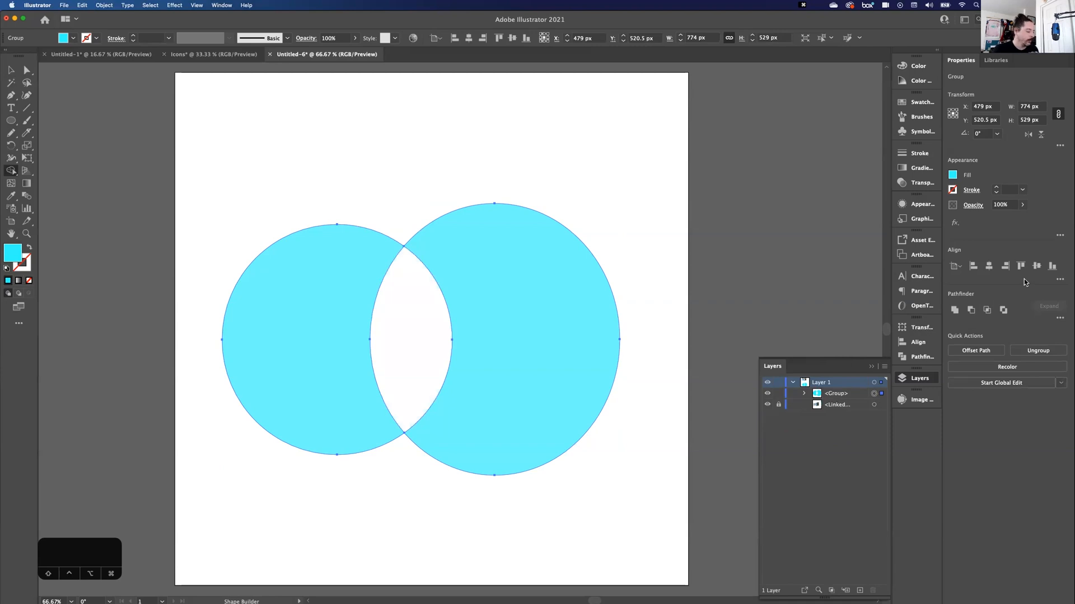
{"action": "key", "text": "super+z"}
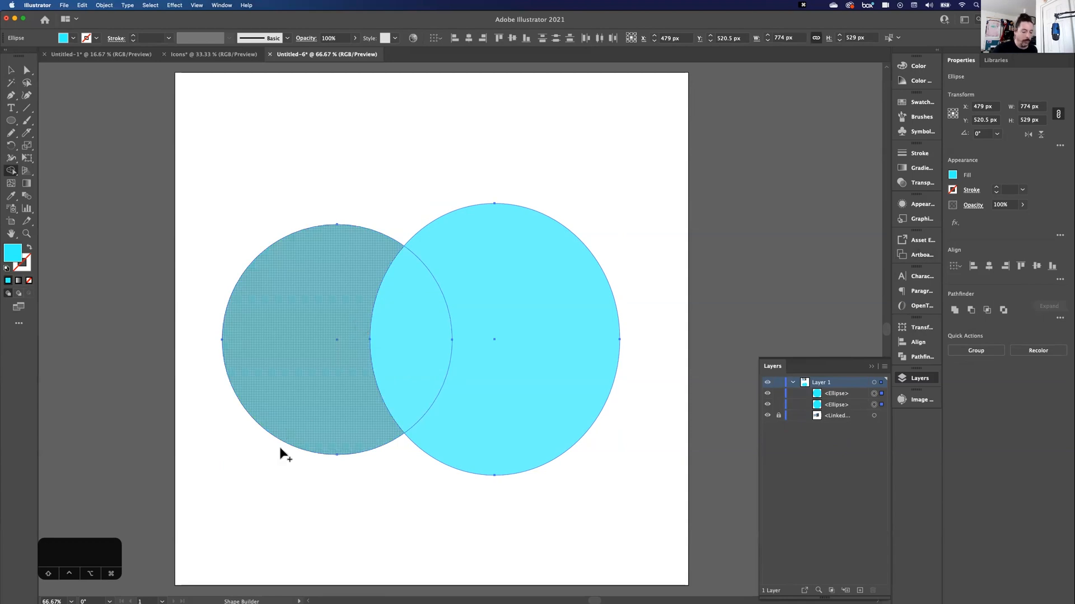
Step: With Shape Builder, try removing the overlap and undo it, and cut away both outer areas to keep only the intersection
{"action": "left_click", "coordinate": [410, 330], "text": "alt"}
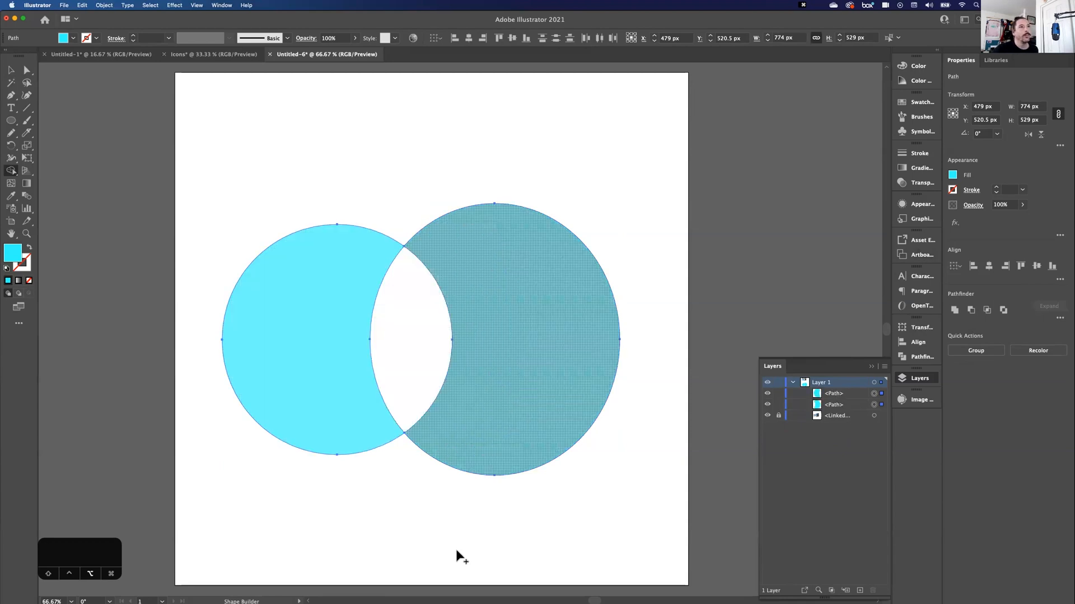
{"action": "key", "text": "super+z"}
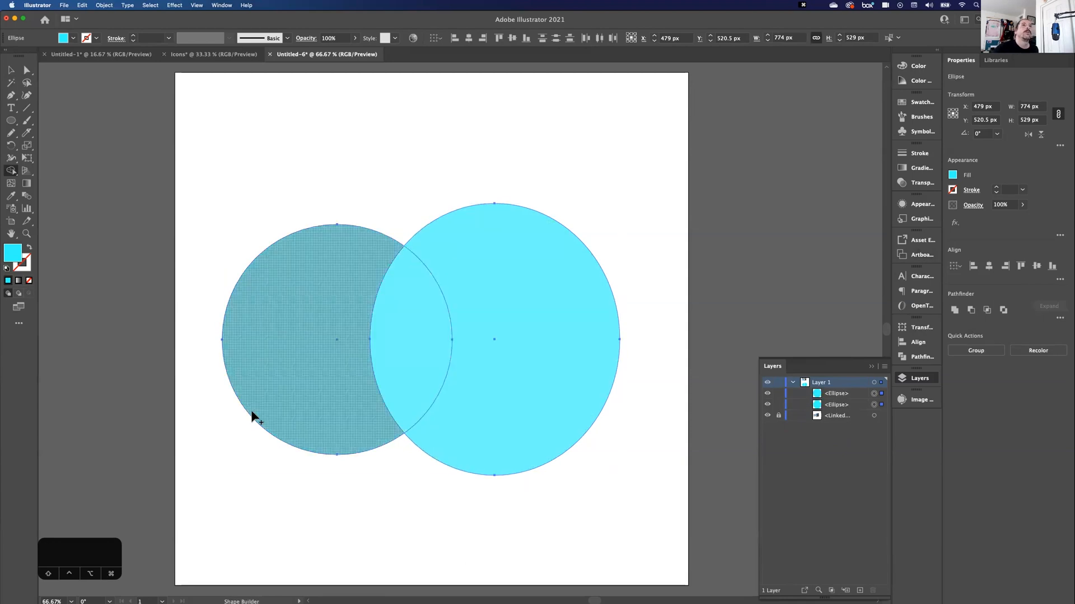
{"action": "left_click", "coordinate": [286, 311], "text": "alt"}
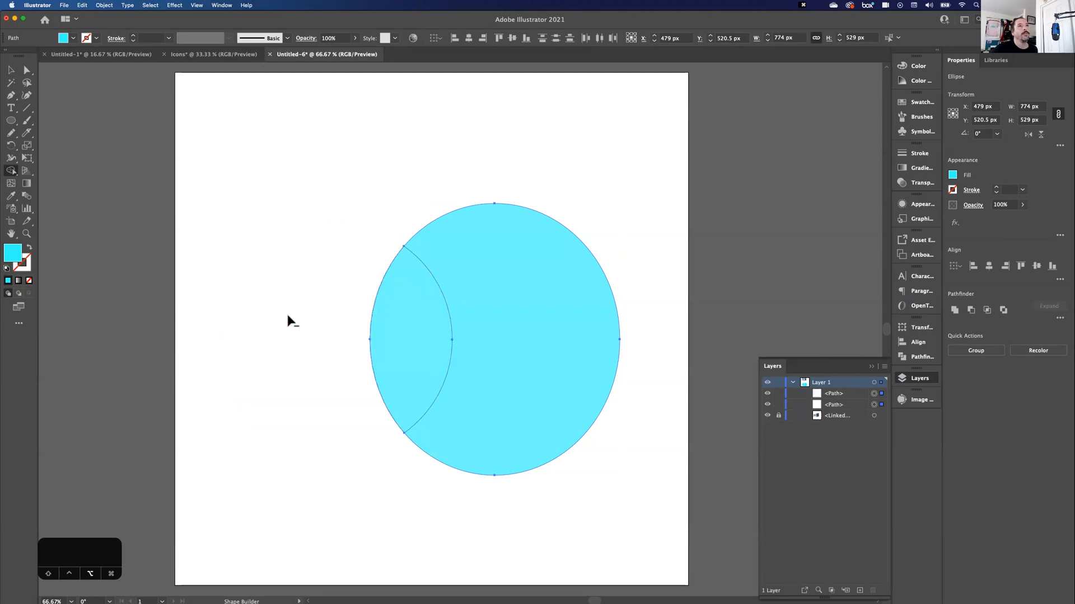
{"action": "left_click", "coordinate": [524, 312], "text": "alt"}
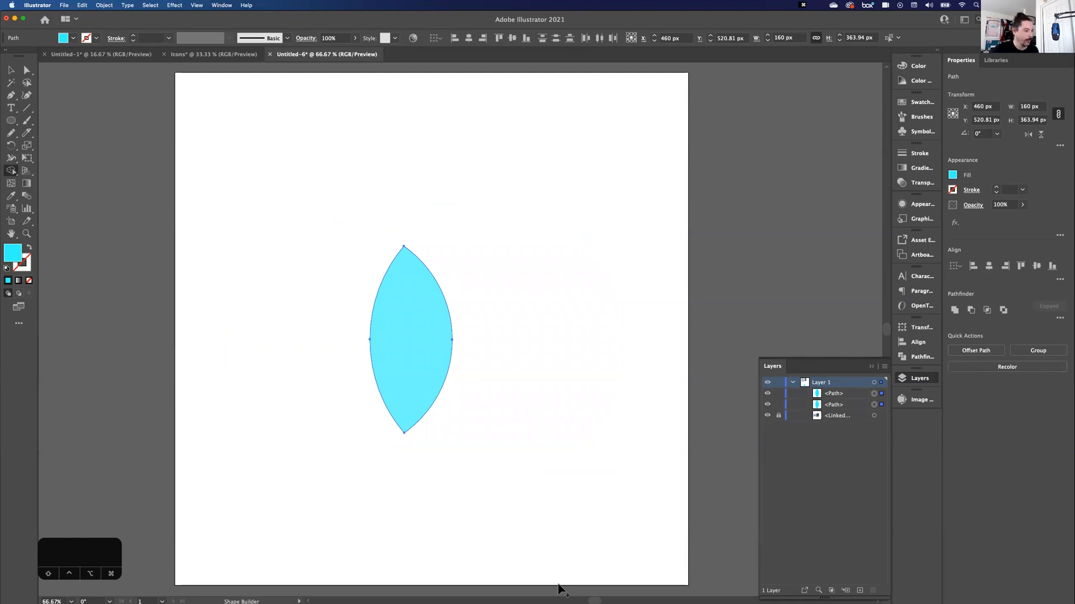
Step: Delete all the practice circle shapes from the artboard
{"action": "key", "text": "super+z"}
{"action": "key", "text": "BackSpace"}
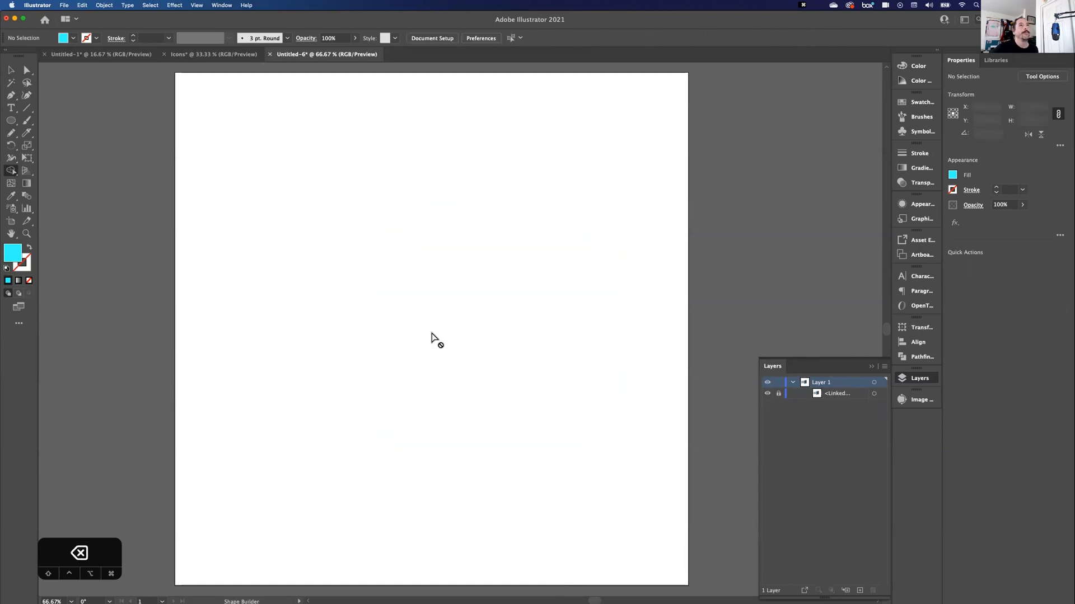
Step: Show the document grid over the artboards and hide it again
{"action": "key", "text": "super+minus"}
{"action": "key", "text": "super+minus"}
{"action": "left_click_drag", "start_coordinate": [269, 151], "coordinate": [215, 214]}
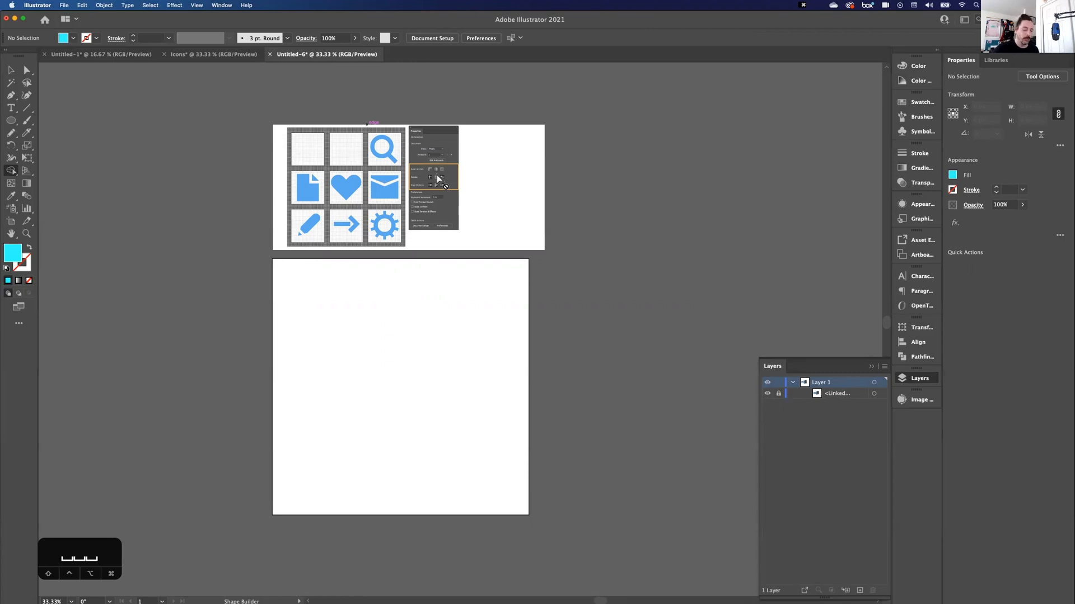
{"action": "key", "text": "super+equal"}
{"action": "scroll", "coordinate": [441, 233], "scroll_direction": "down", "scroll_amount": 3}
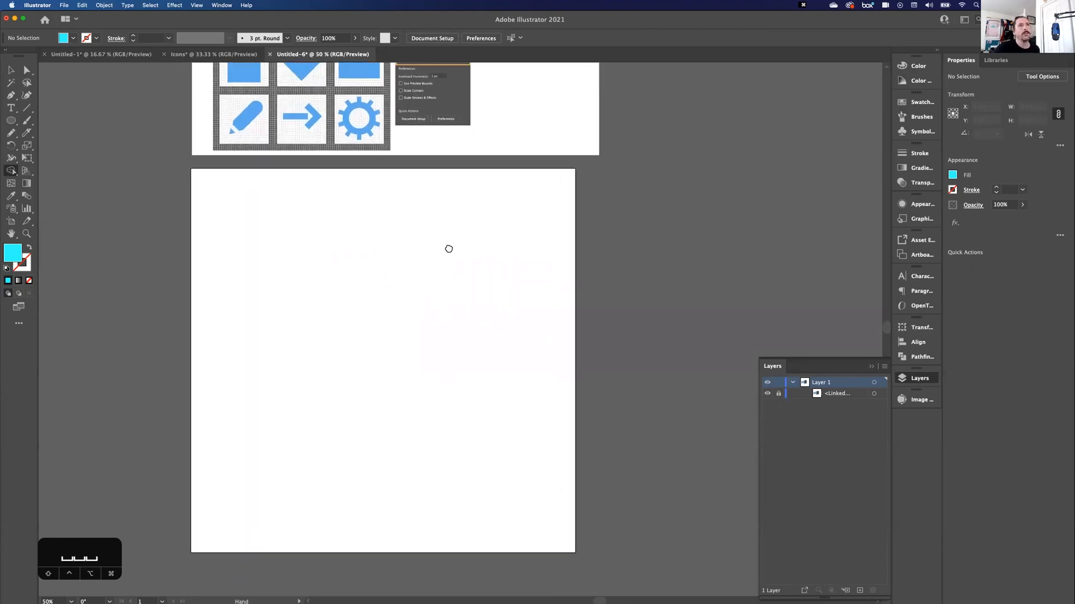
{"action": "mouse_move", "coordinate": [448, 248]}
{"action": "left_mouse_down"}
{"action": "mouse_move", "coordinate": [470, 391]}
{"action": "mouse_move", "coordinate": [448, 257]}
{"action": "left_mouse_up"}
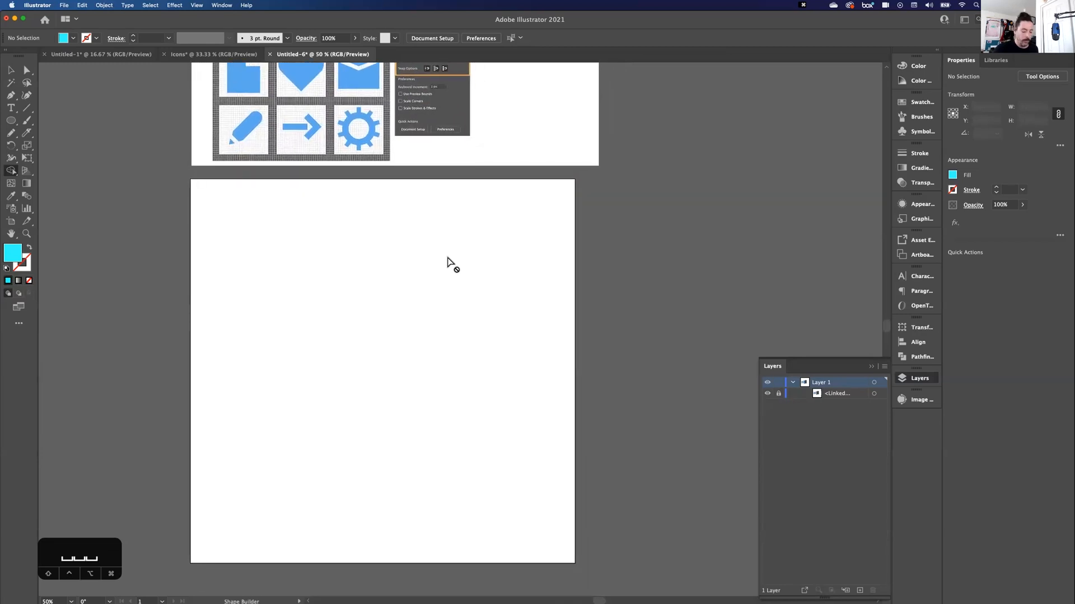
{"action": "key", "text": "super"}
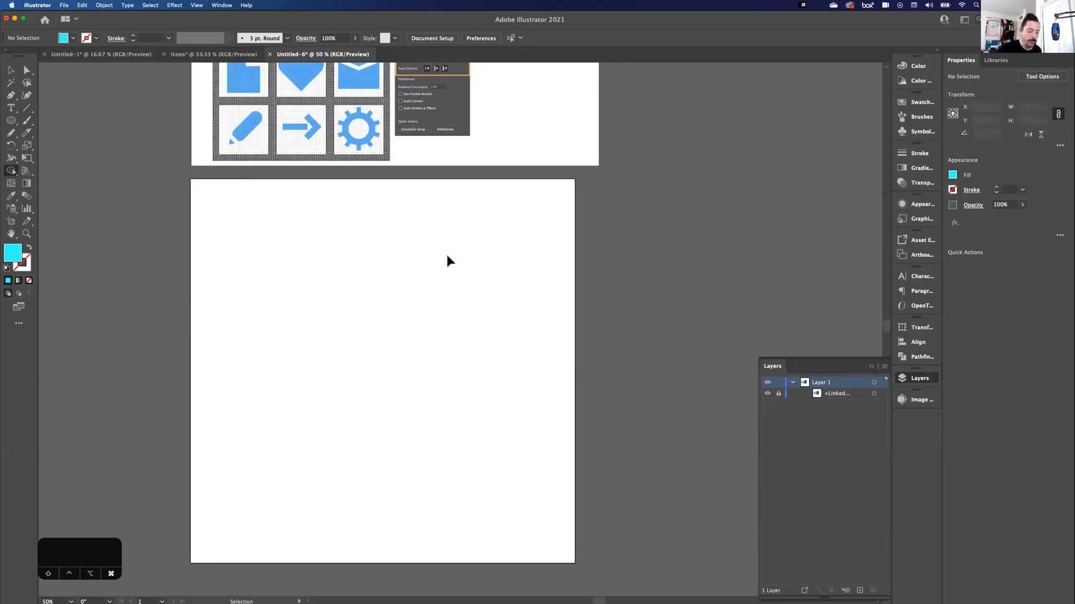
{"action": "key", "text": "super+apostrophe"}
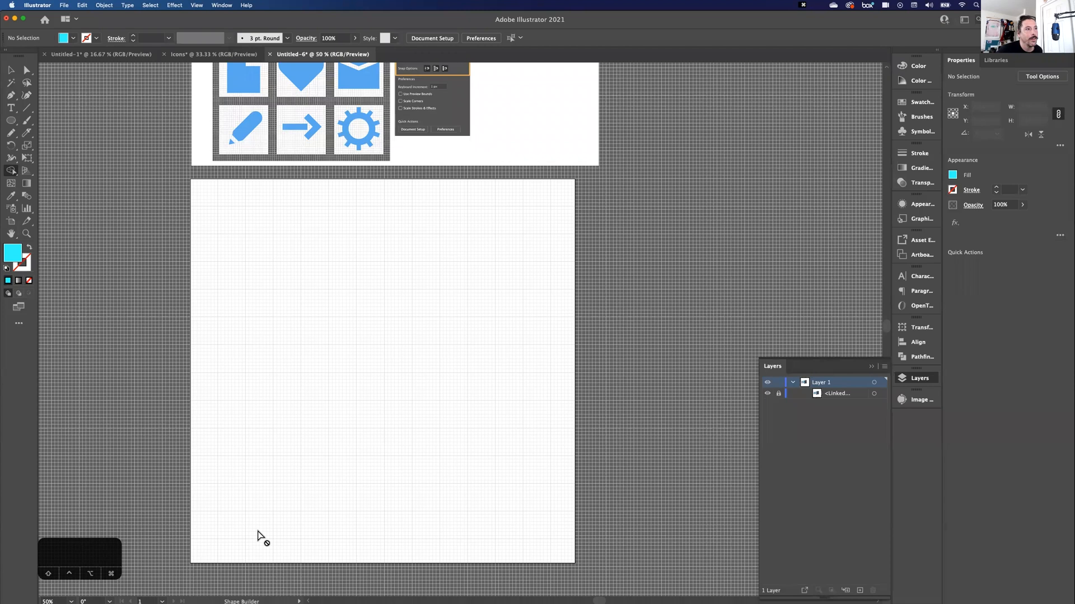
{"action": "key", "text": "super"}
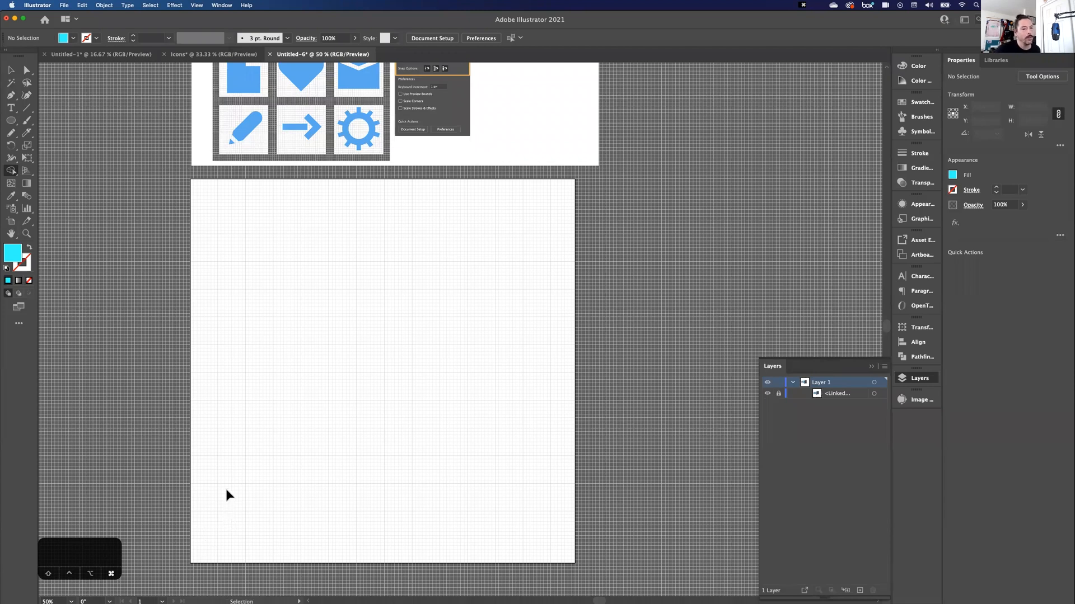
{"action": "key", "text": "super+apostrophe"}
Step: Draw a circle about 593 px in diameter in the upper-left part of the empty square artboard
{"action": "left_click_drag", "start_coordinate": [132, 228], "coordinate": [146, 294]}
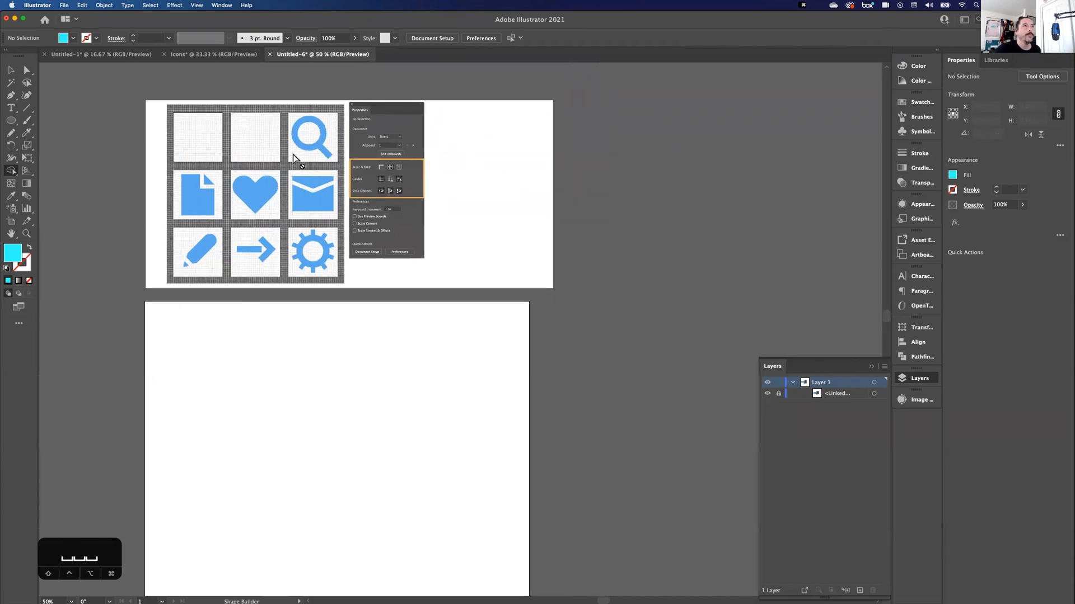
{"action": "left_click_drag", "start_coordinate": [288, 418], "coordinate": [280, 242]}
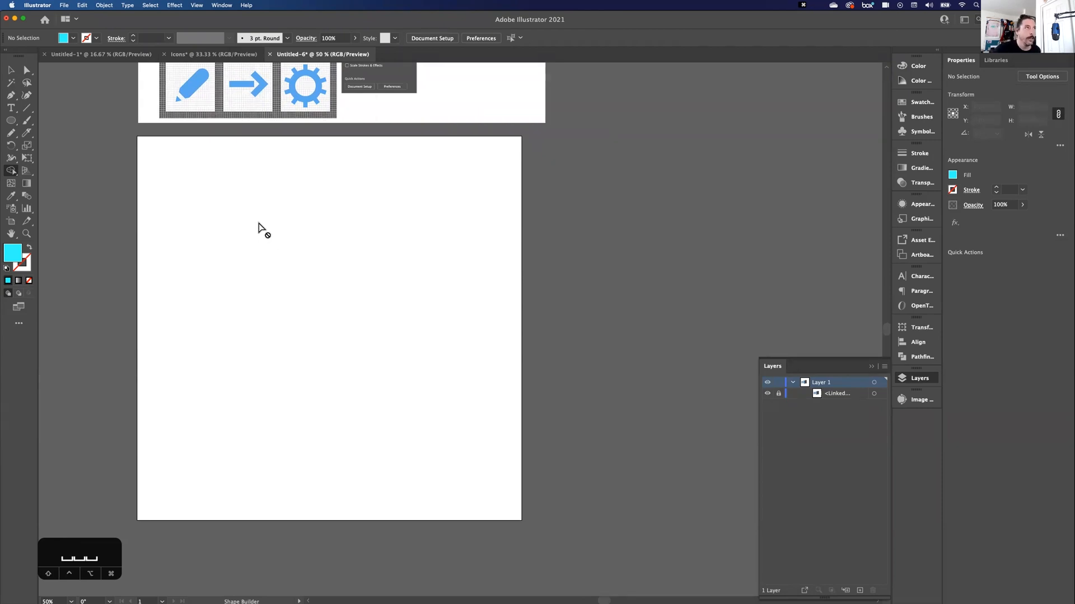
{"action": "left_click", "coordinate": [9, 121]}
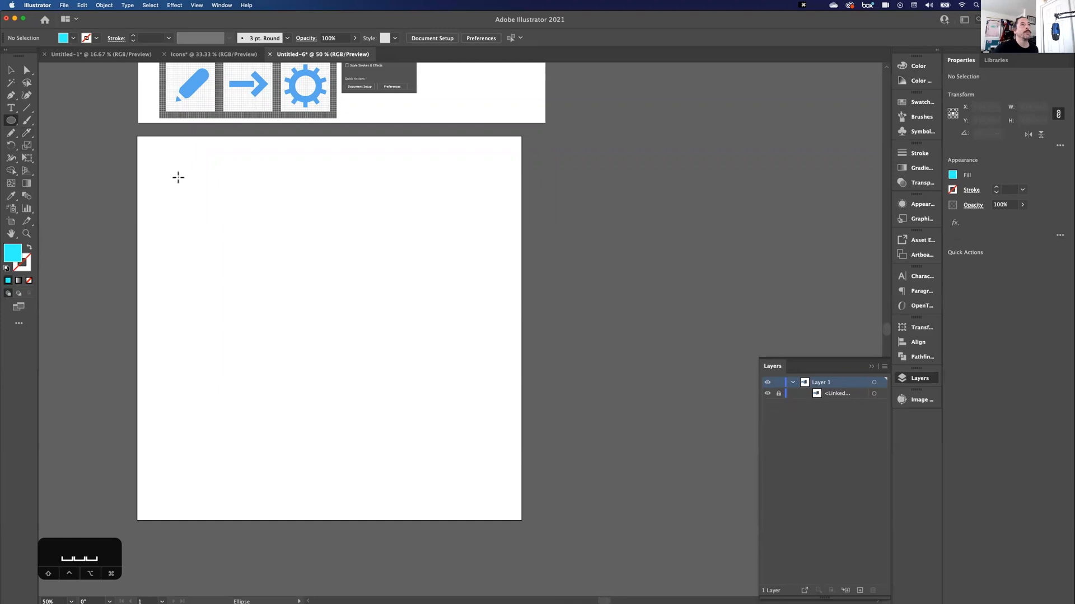
{"action": "left_click_drag", "start_coordinate": [157, 159], "coordinate": [385, 330]}
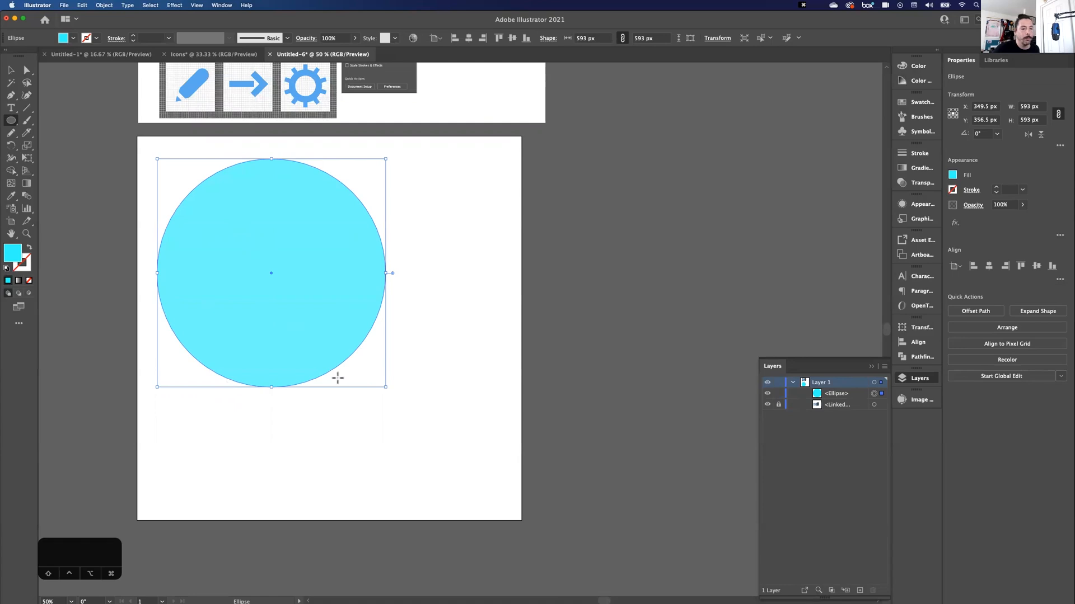
Step: Create a concentric copy of the circle scaled uniformly to 70%, comparing the result with the preview off and on
{"action": "right_click", "coordinate": [251, 305]}
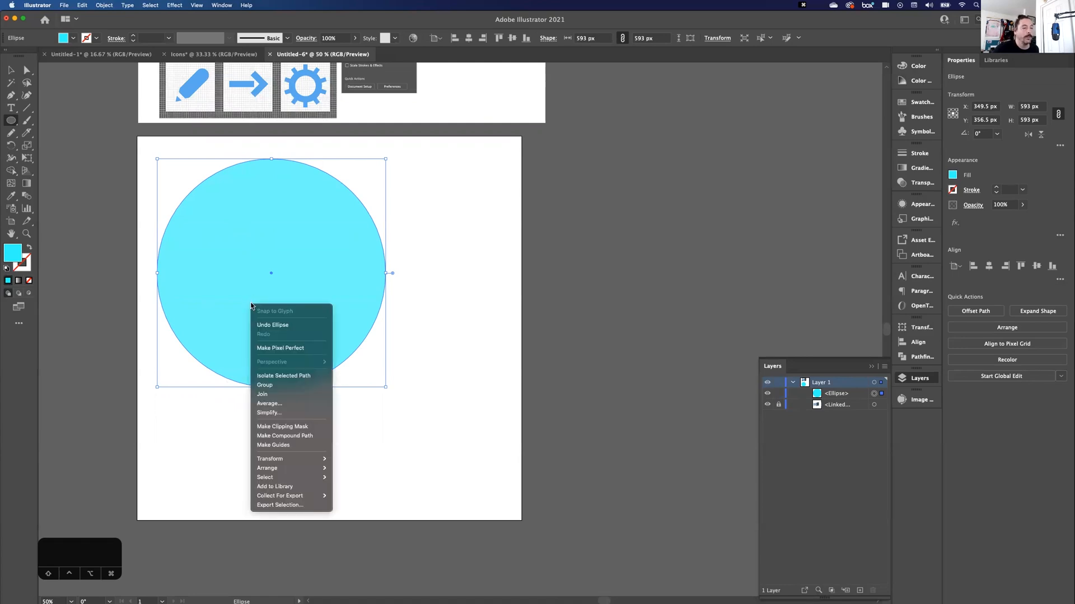
{"action": "mouse_move", "coordinate": [322, 463]}
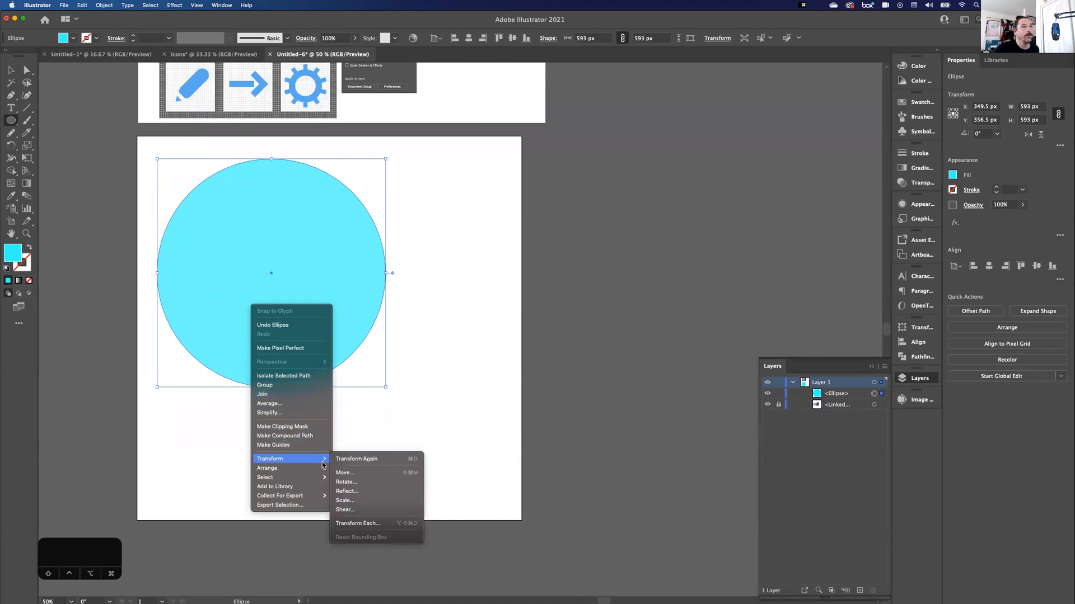
{"action": "left_click", "coordinate": [357, 504]}
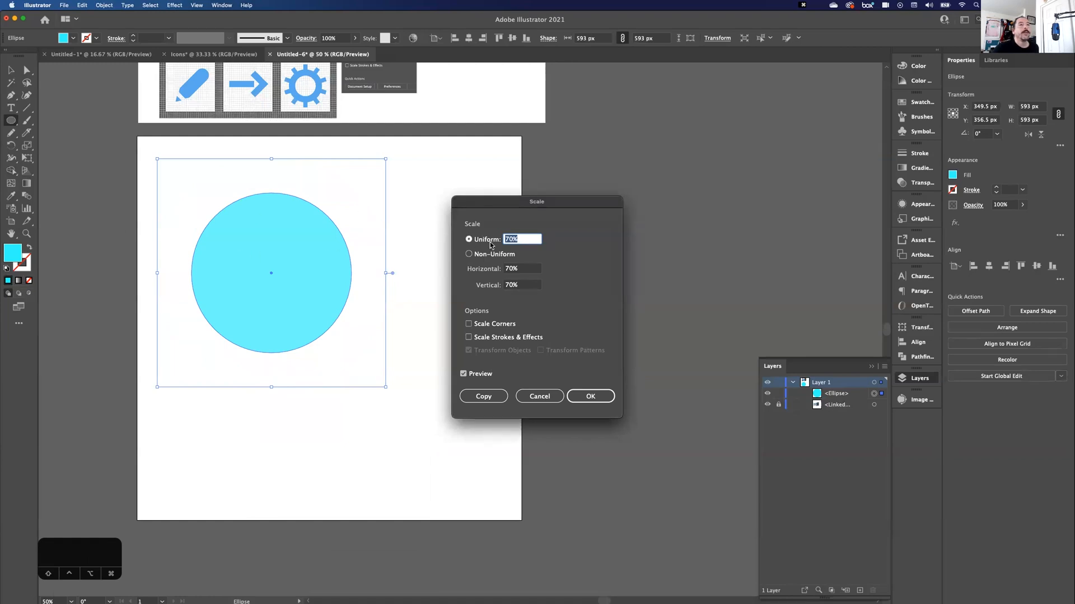
{"action": "left_click", "coordinate": [475, 239]}
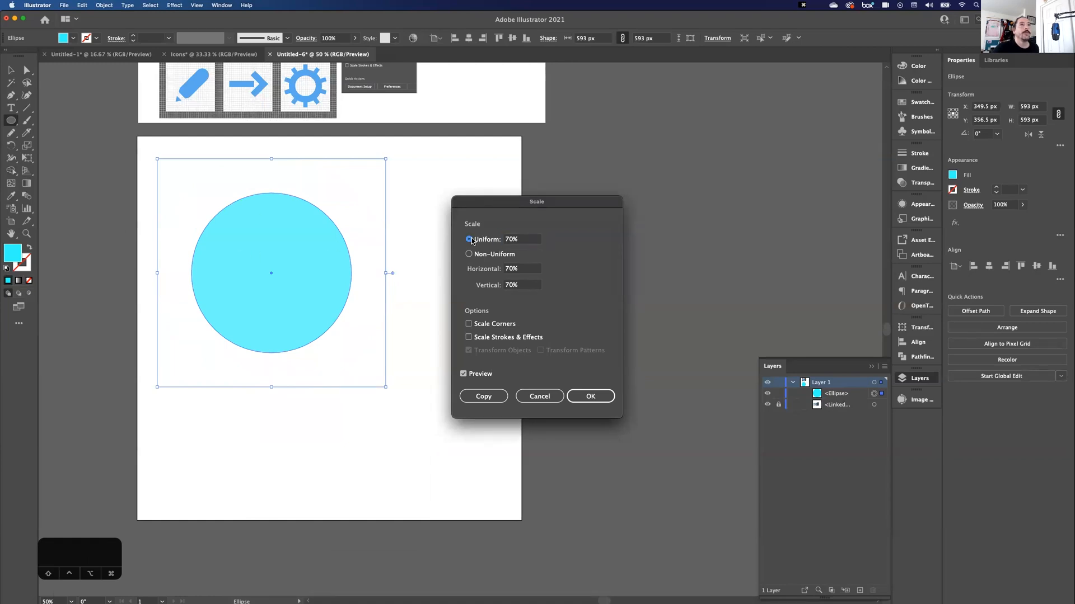
{"action": "left_click", "coordinate": [507, 240]}
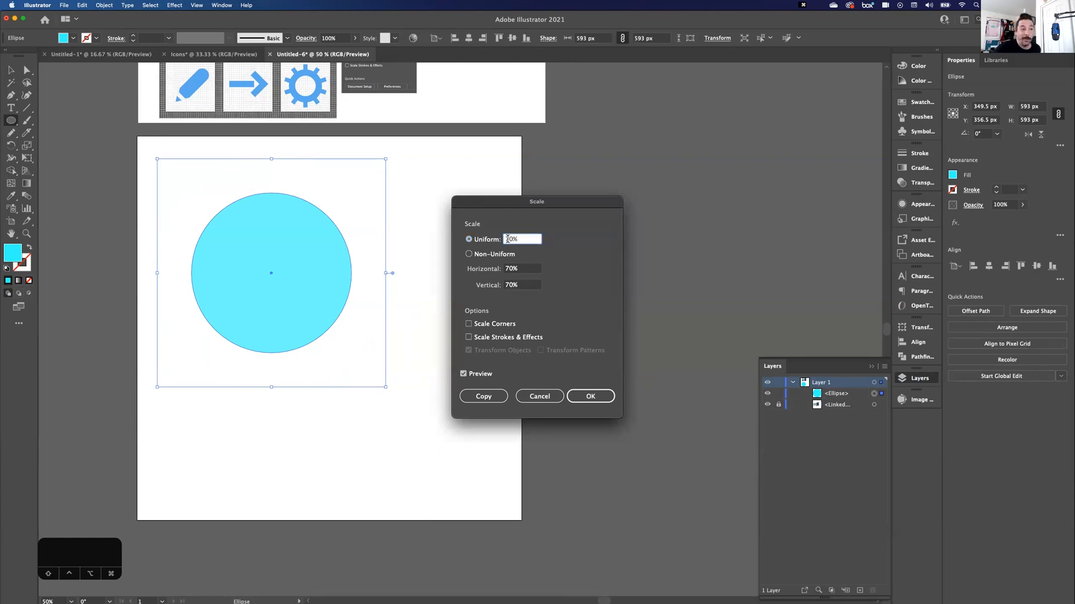
{"action": "left_click", "coordinate": [463, 375]}
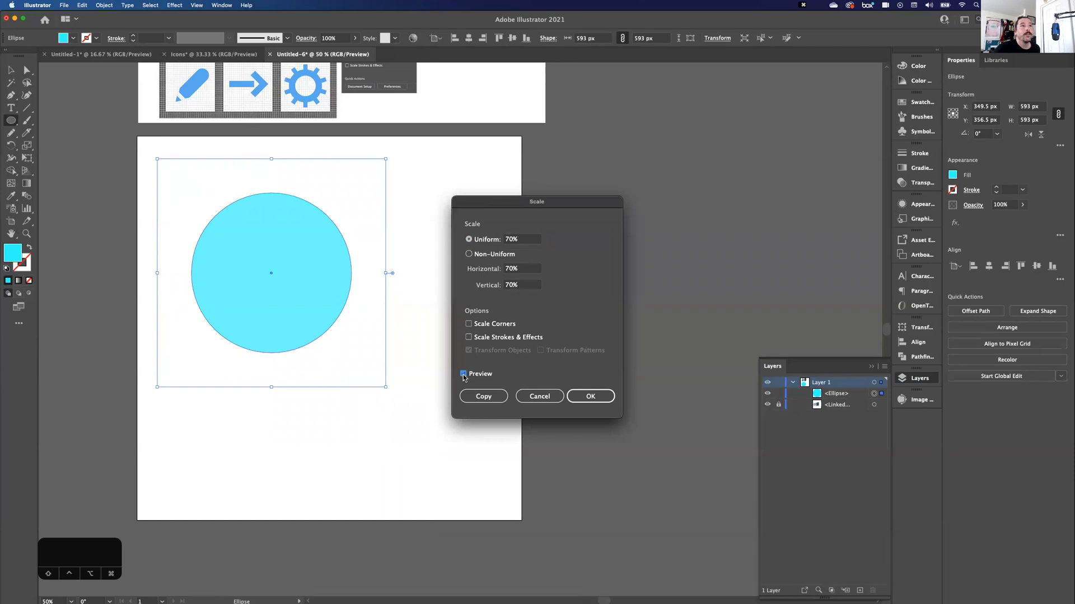
{"action": "left_click", "coordinate": [464, 374]}
{"action": "left_click", "coordinate": [464, 374]}
{"action": "left_click", "coordinate": [464, 373]}
{"action": "left_click", "coordinate": [463, 374]}
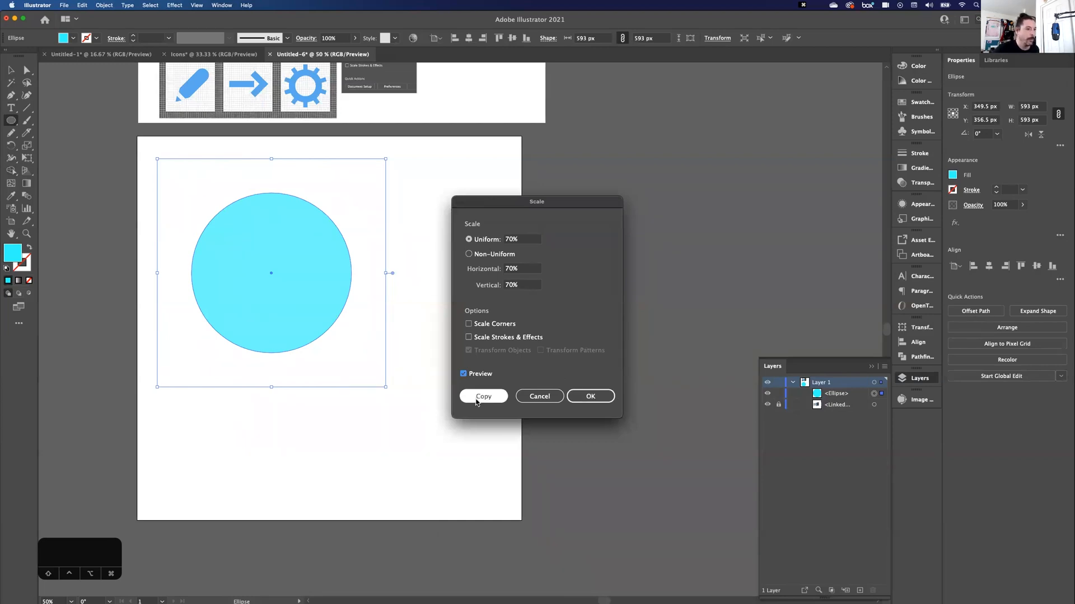
{"action": "left_click", "coordinate": [477, 401]}
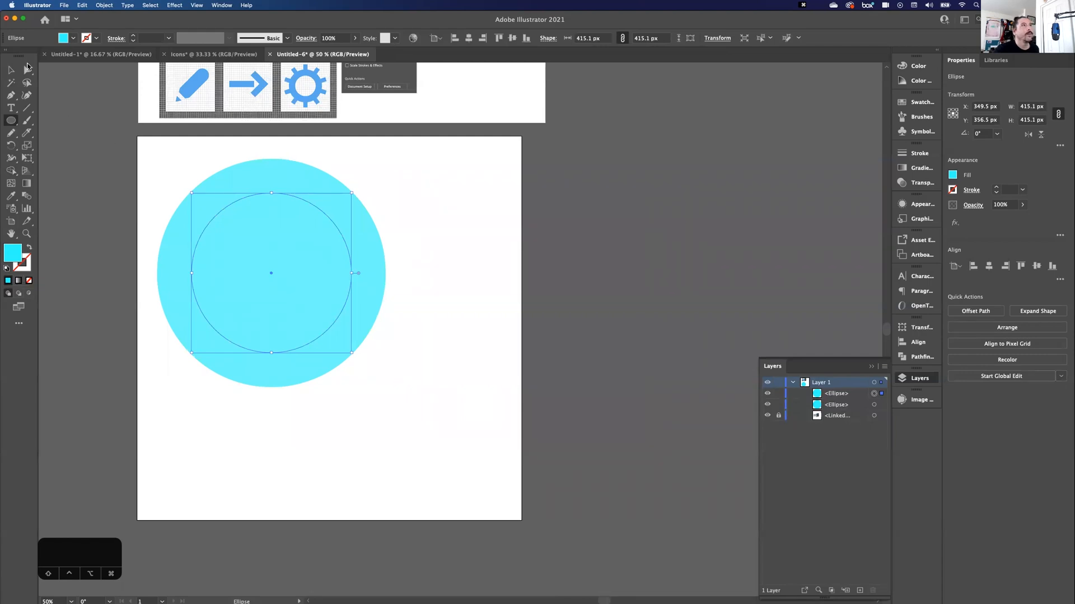
Step: Select both concentric circles and remove the inner area with Shape Builder to form a ring
{"action": "left_click", "coordinate": [10, 72]}
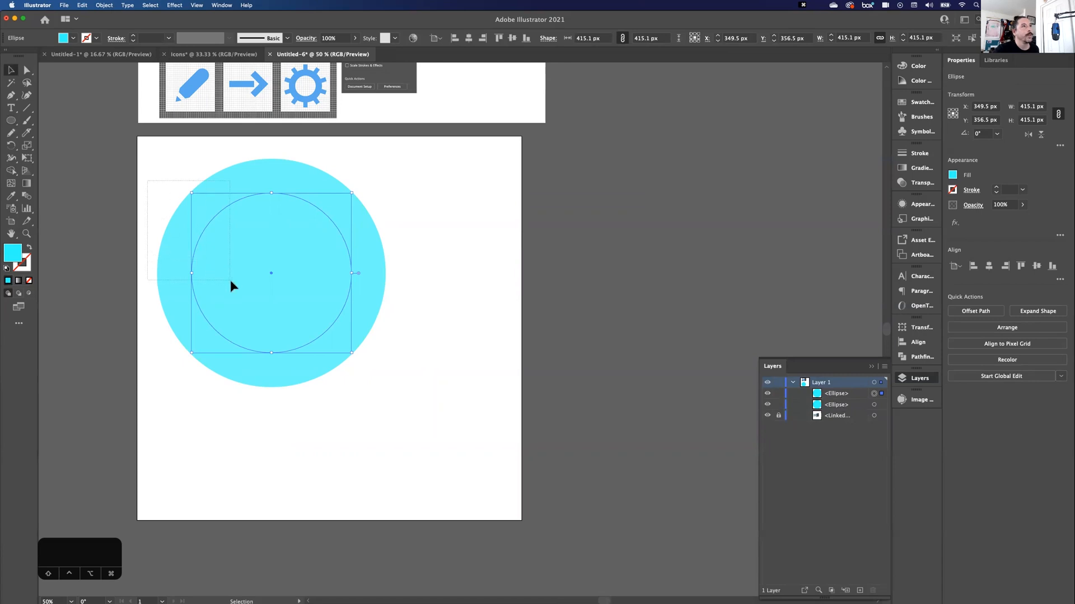
{"action": "left_click_drag", "start_coordinate": [230, 279], "coordinate": [253, 442]}
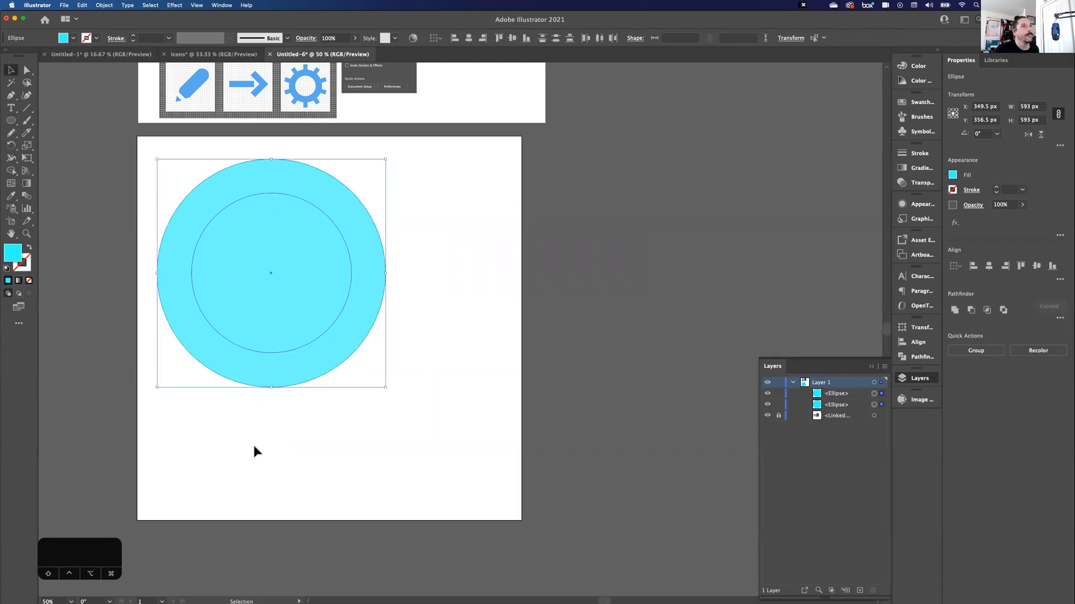
{"action": "left_click", "coordinate": [11, 172]}
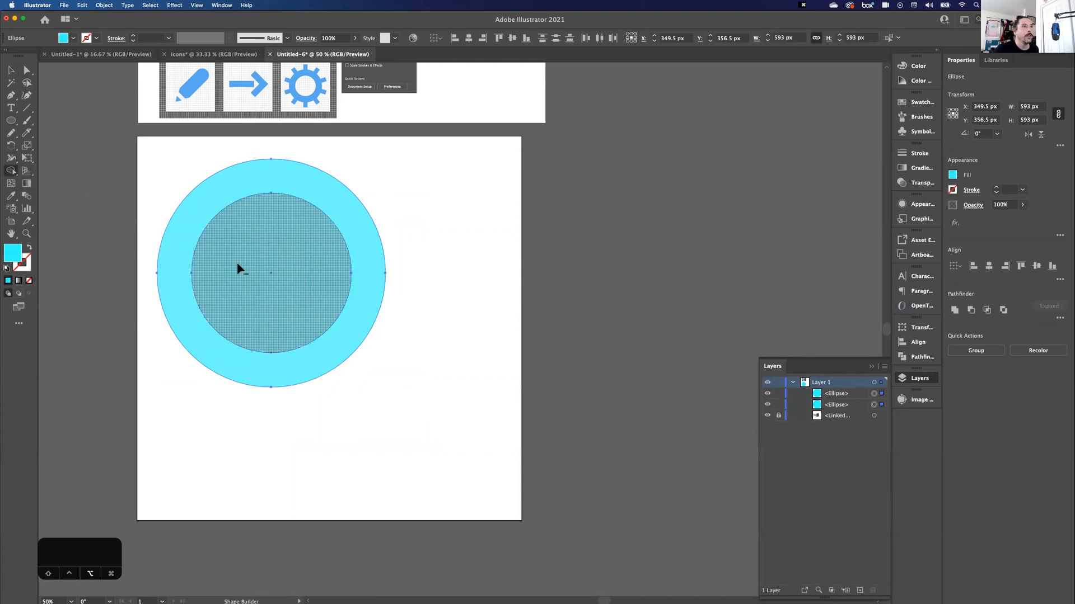
{"action": "left_click", "coordinate": [273, 257], "text": "alt"}
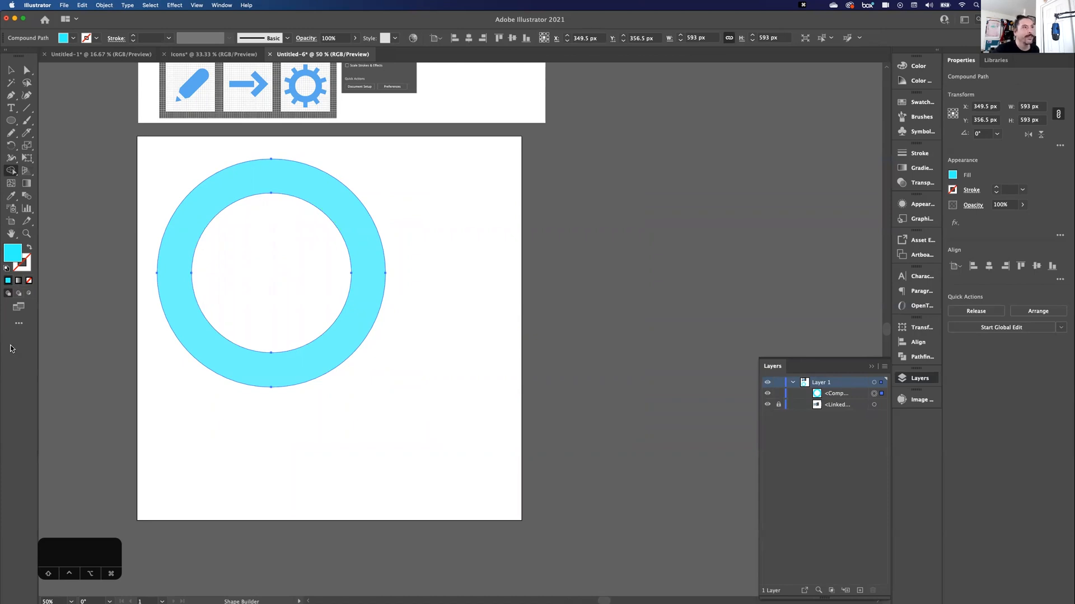
Step: Draw a vertical rectangle about 90 × 604 px over the ring's right edge, matching the ring's thickness, as the handle
{"action": "left_click", "coordinate": [11, 120]}
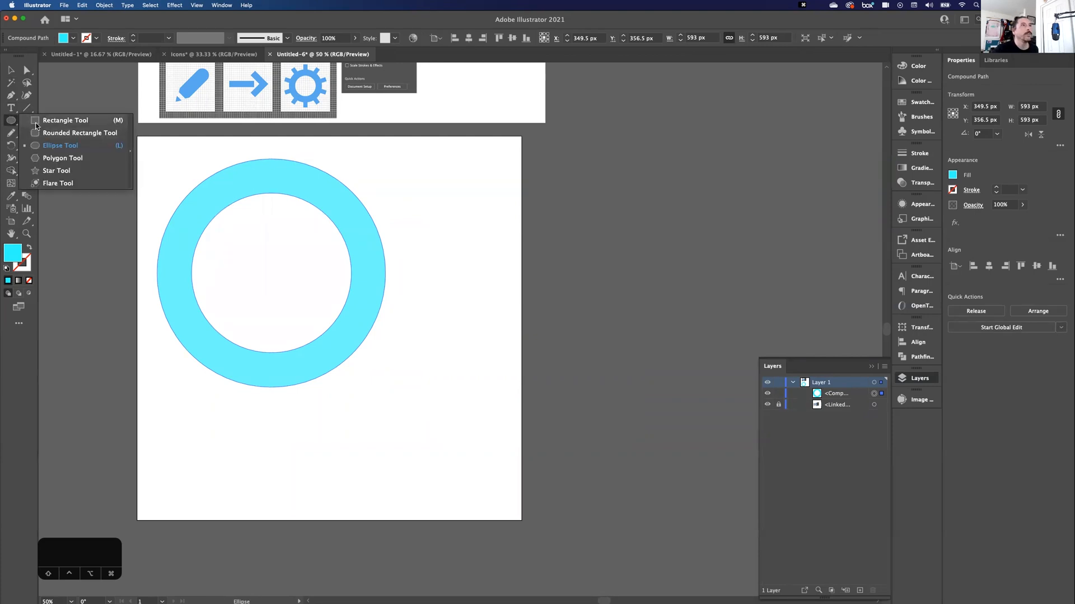
{"action": "key", "text": "m"}
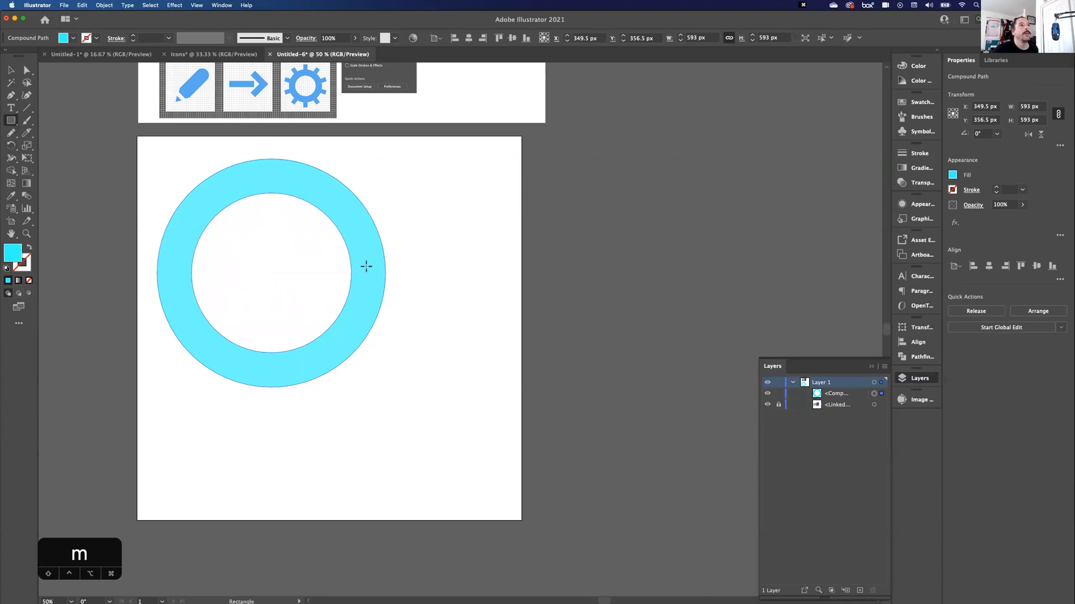
{"action": "left_click_drag", "start_coordinate": [352, 264], "coordinate": [386, 496]}
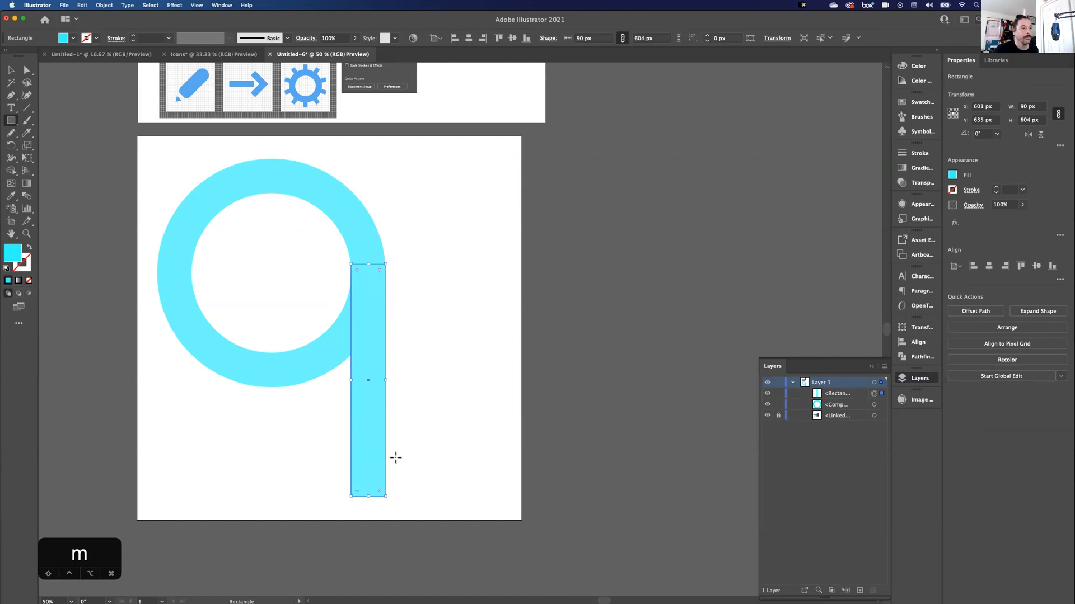
Step: Rotate the handle rectangle 45° and move it diagonally down and right so only a short end remains inside the ring
{"action": "right_click", "coordinate": [360, 400]}
{"action": "mouse_move", "coordinate": [416, 553]}
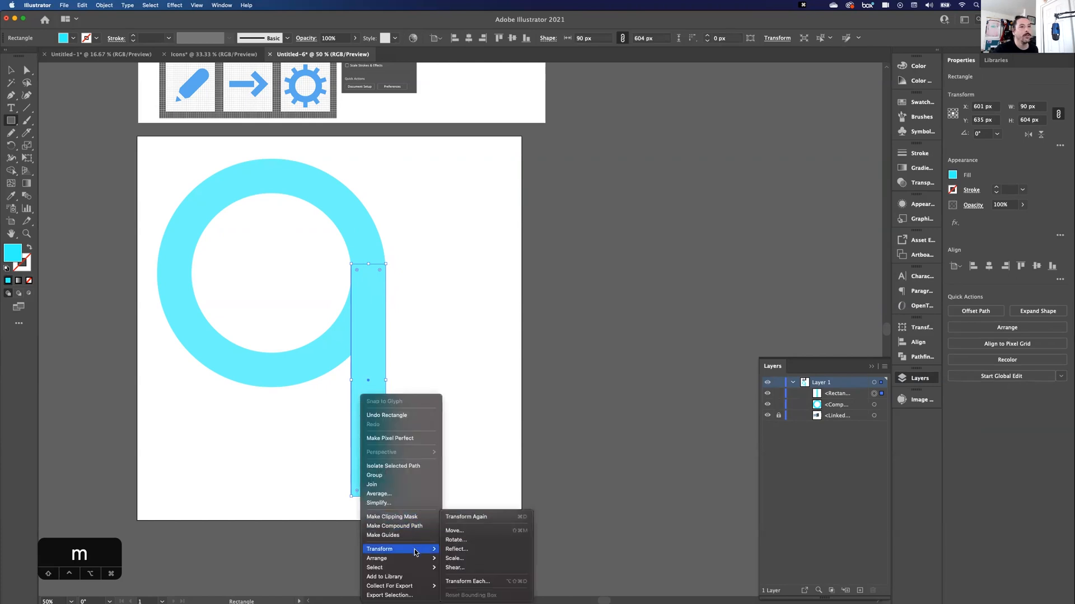
{"action": "left_click", "coordinate": [455, 541]}
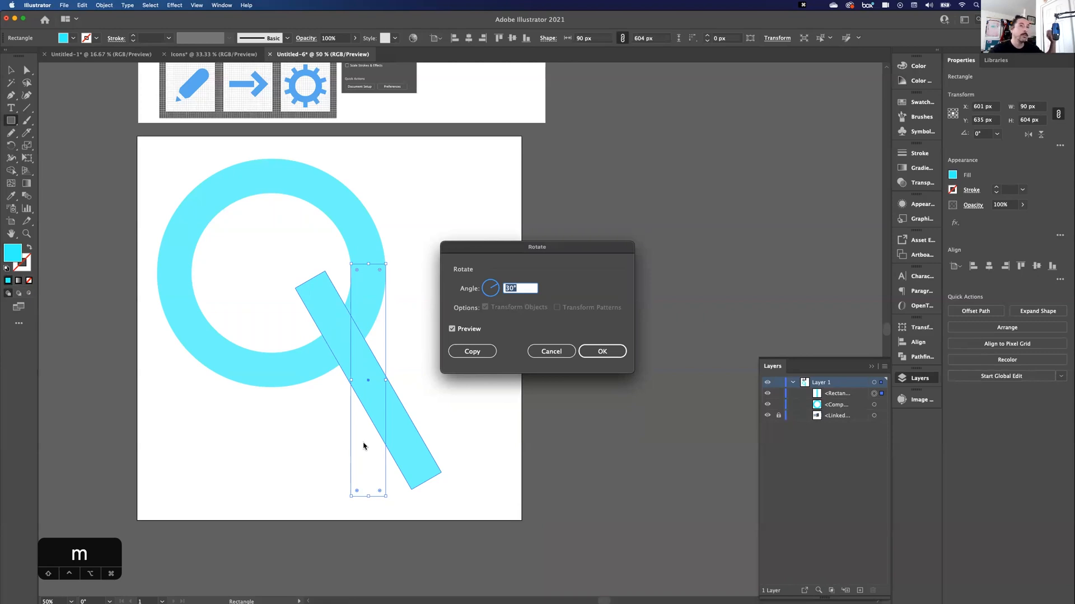
{"action": "type", "text": "45"}
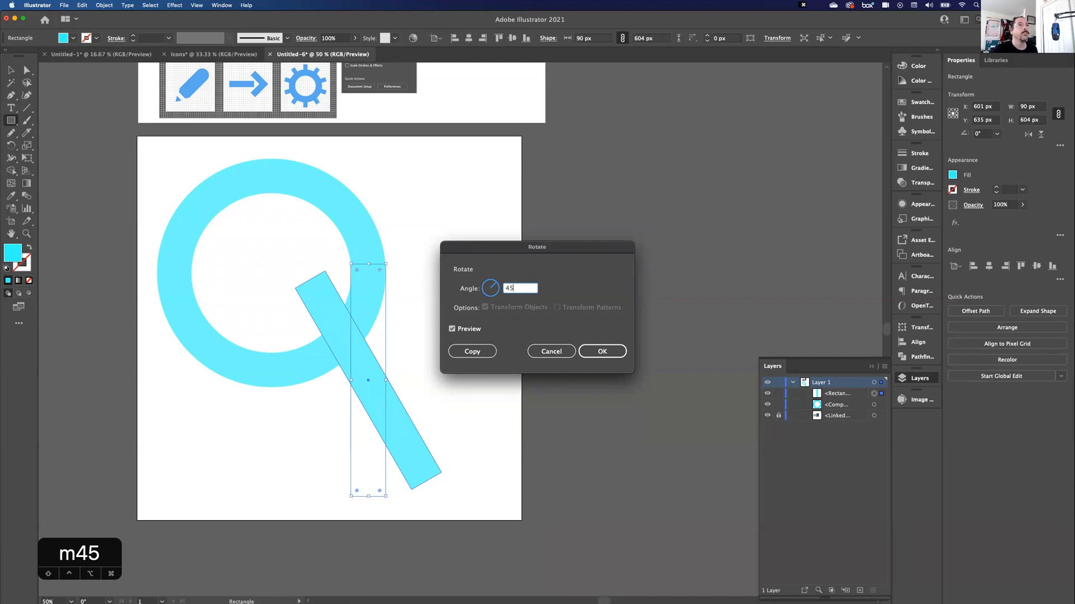
{"action": "key", "text": "Tab"}
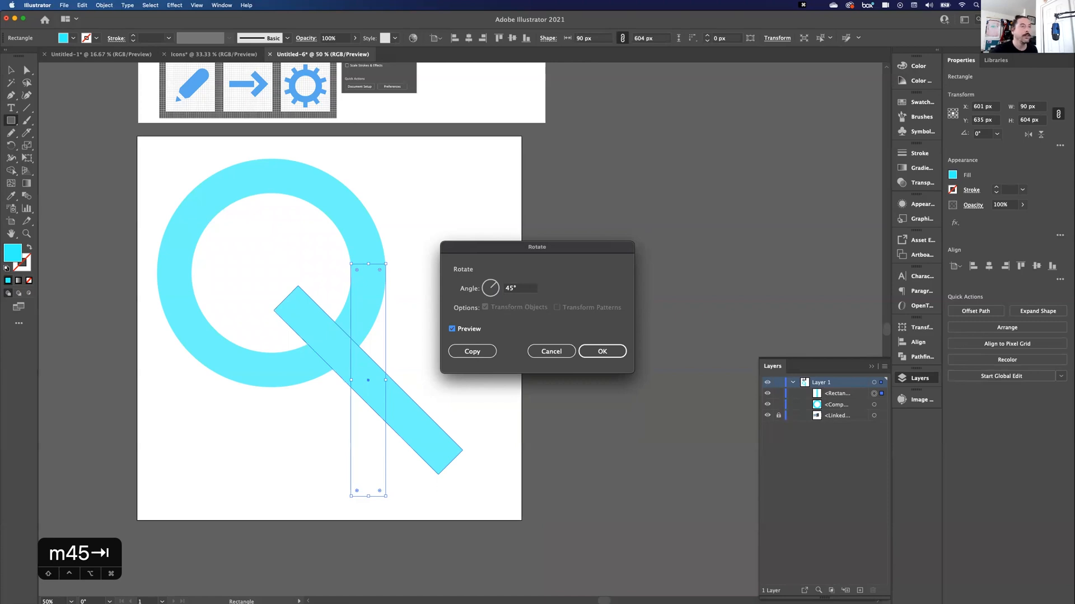
{"action": "left_click", "coordinate": [595, 351]}
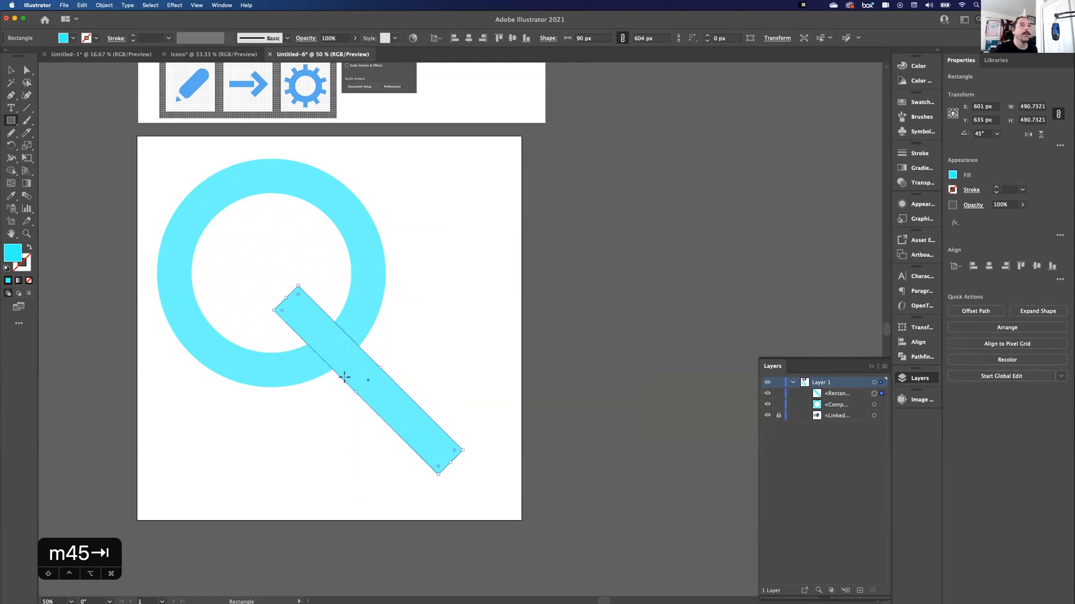
{"action": "left_click", "coordinate": [12, 71]}
{"action": "left_click_drag", "start_coordinate": [415, 421], "coordinate": [441, 445]}
Step: Merge the ring and handle with Shape Builder, and remove the handle end protruding inside the ring
{"action": "left_click", "coordinate": [280, 364]}
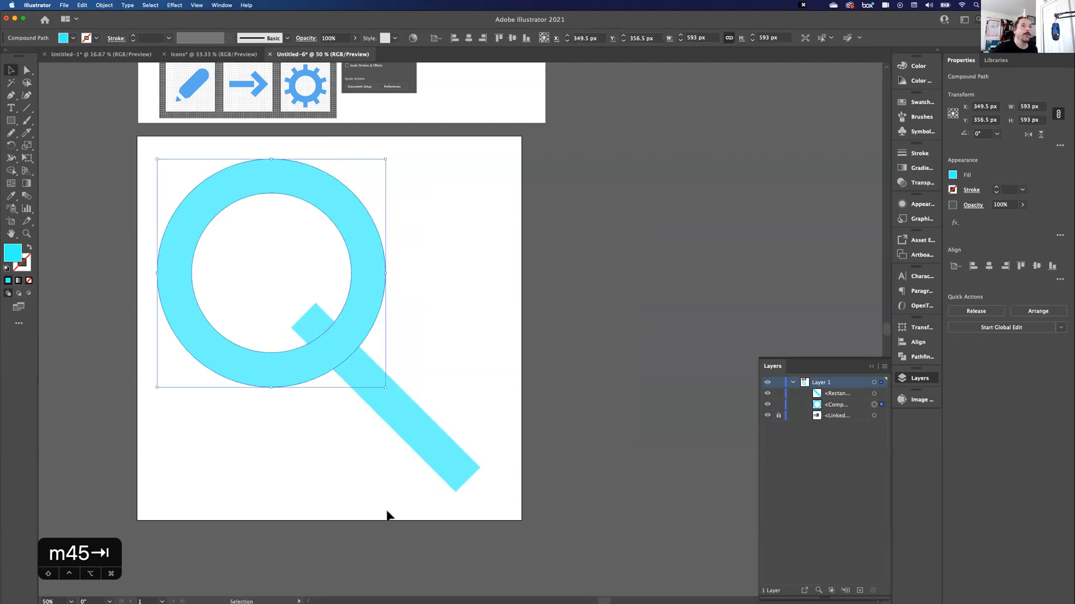
{"action": "left_click_drag", "start_coordinate": [322, 432], "coordinate": [413, 361]}
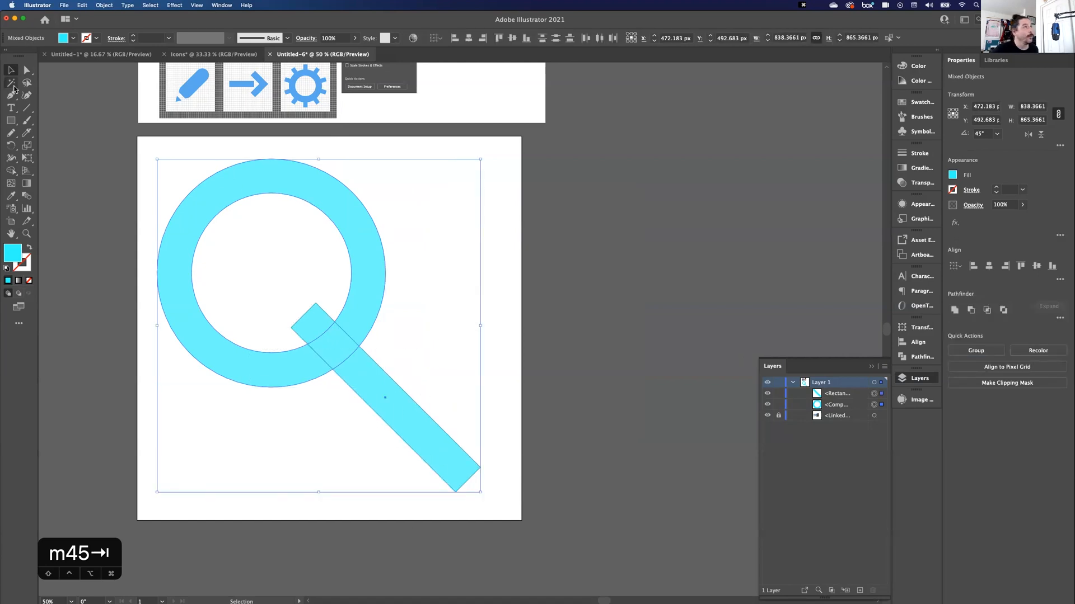
{"action": "left_click", "coordinate": [143, 214]}
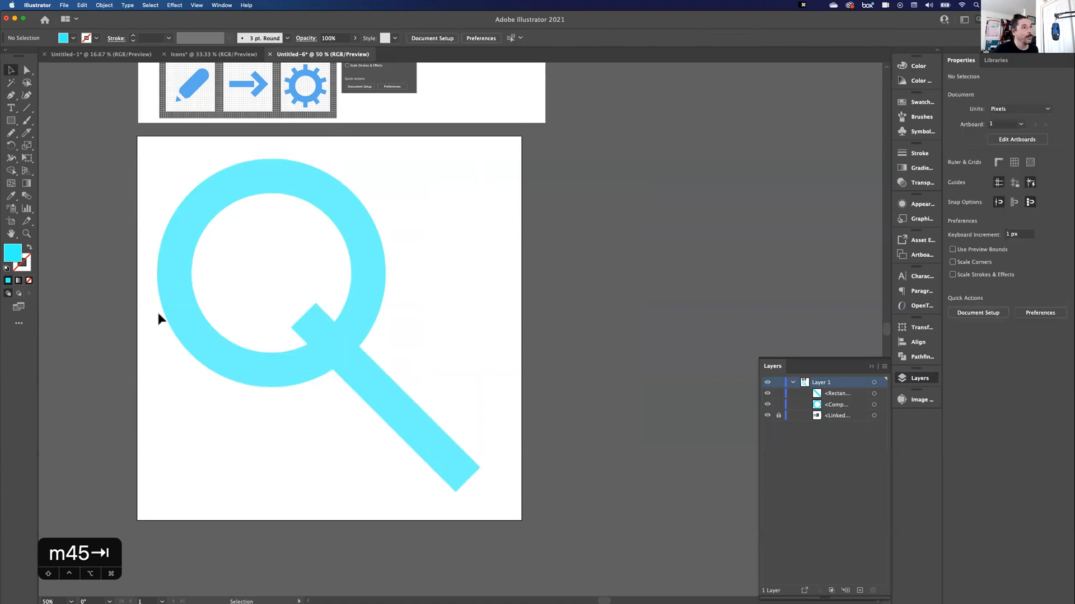
{"action": "left_click_drag", "start_coordinate": [164, 240], "coordinate": [411, 466]}
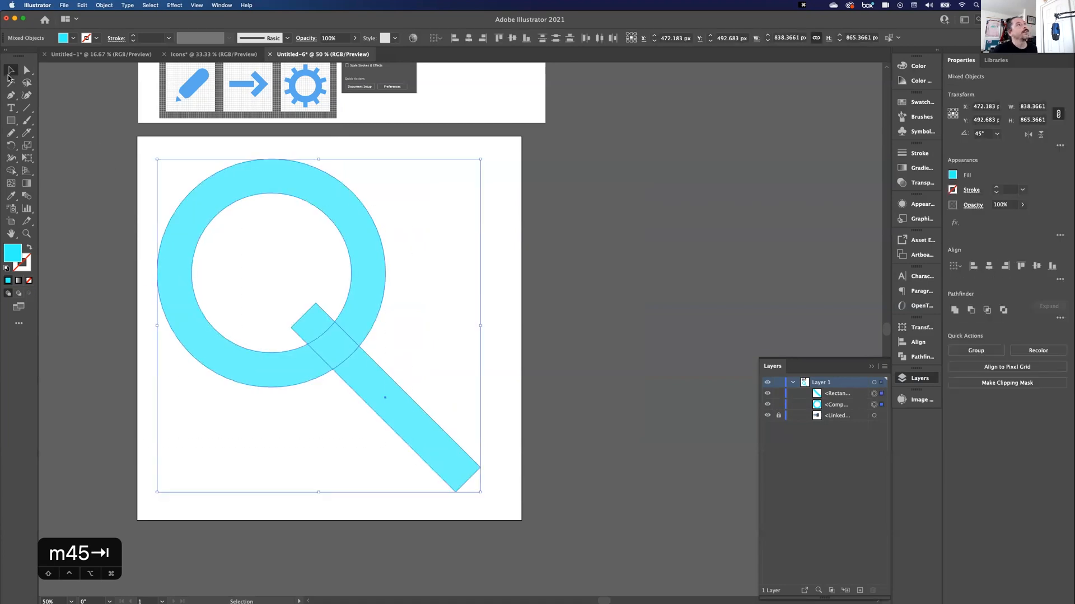
{"action": "left_click", "coordinate": [11, 171]}
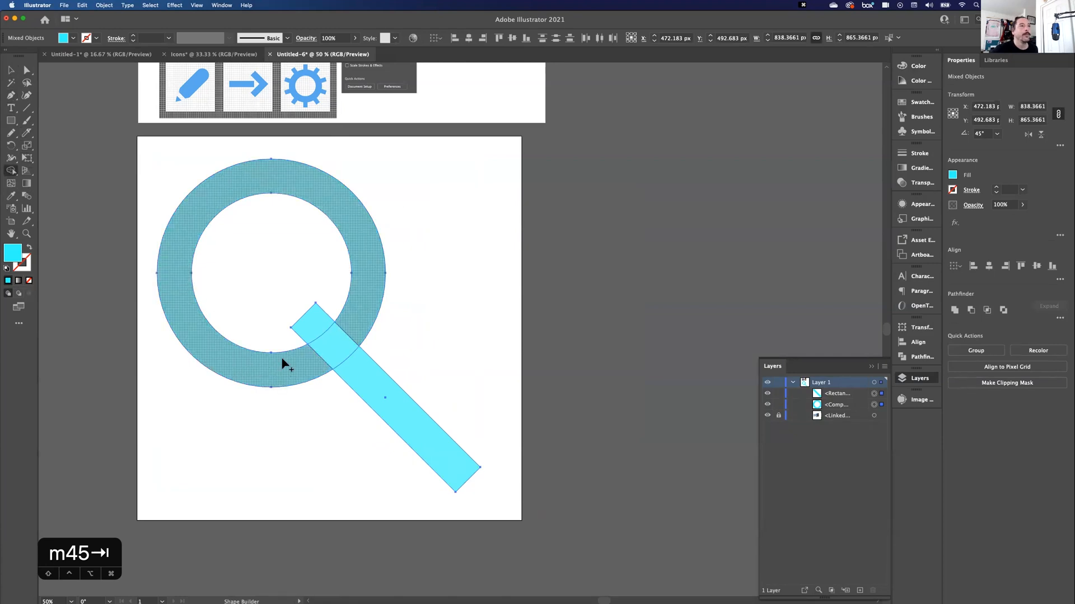
{"action": "mouse_move", "coordinate": [292, 366]}
{"action": "left_mouse_down"}
{"action": "mouse_move", "coordinate": [330, 349]}
{"action": "mouse_move", "coordinate": [366, 383]}
{"action": "left_mouse_up"}
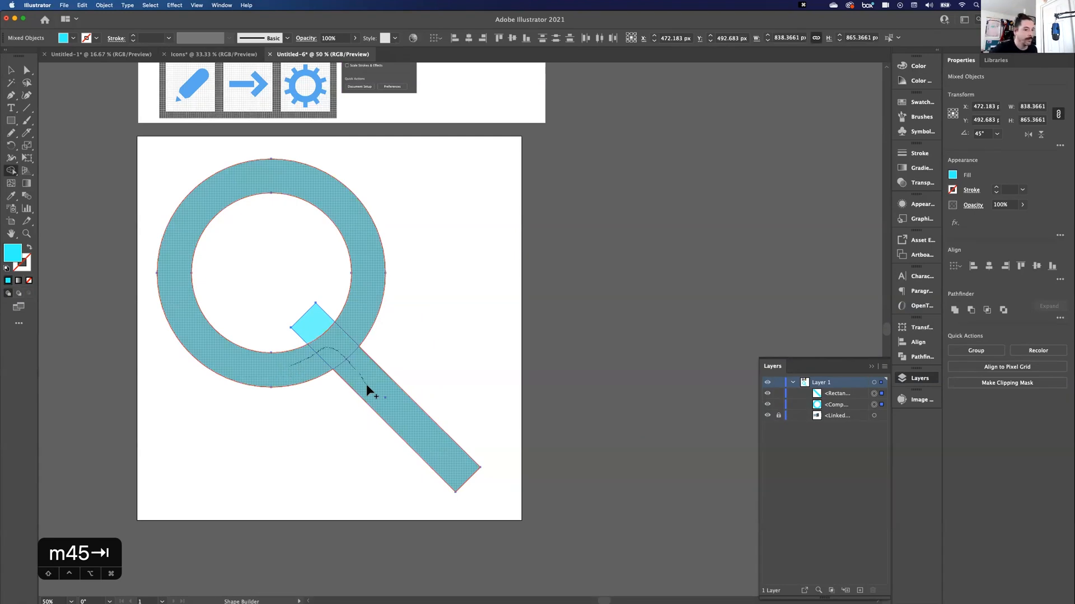
{"action": "left_click_drag", "start_coordinate": [366, 384], "coordinate": [366, 384]}
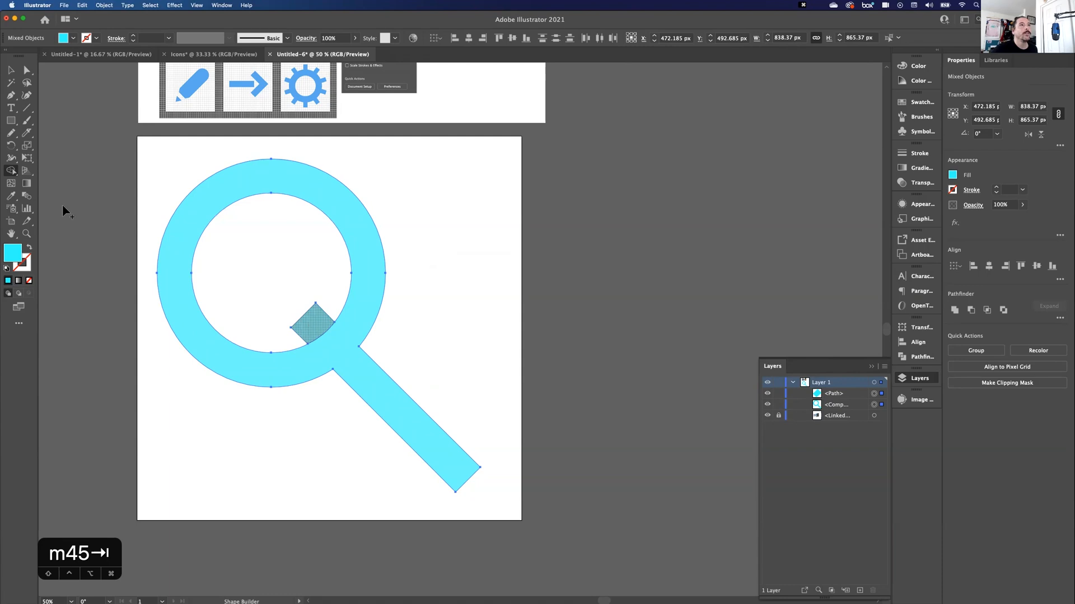
{"action": "left_click", "coordinate": [309, 318], "text": "alt"}
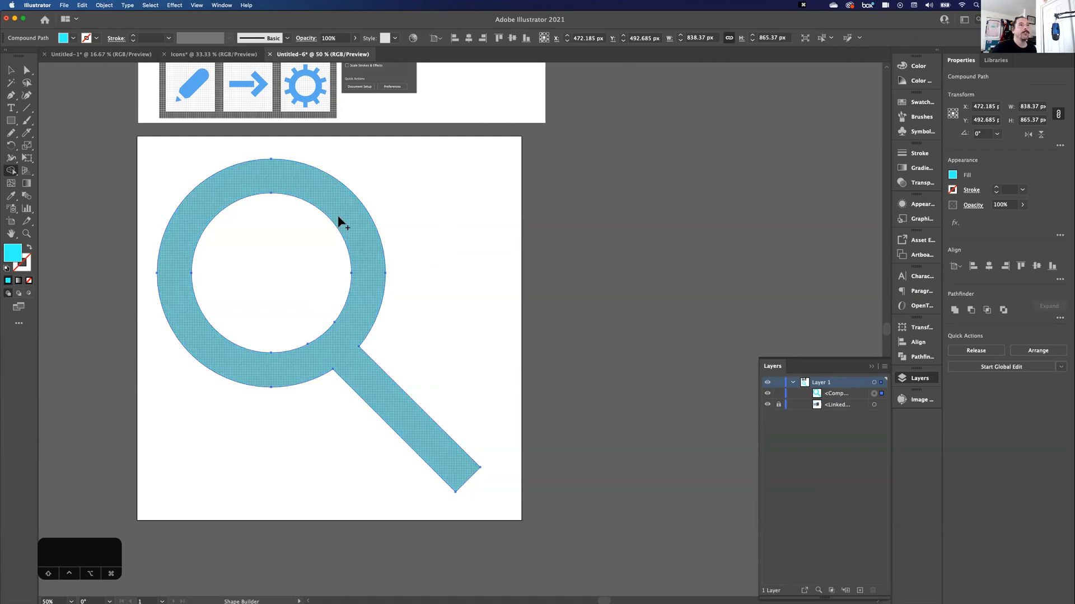
Step: Draw a second circle about 681 px in diameter on the empty canvas to the right of the magnifying glass artboard
{"action": "key", "text": "m"}
{"action": "key", "text": "l"}
{"action": "key", "text": "space"}
{"action": "left_click_drag", "start_coordinate": [537, 251], "coordinate": [247, 245]}
{"action": "mouse_move", "coordinate": [346, 158]}
{"action": "left_mouse_down"}
{"action": "mouse_move", "coordinate": [582, 364]}
{"action": "mouse_move", "coordinate": [608, 420]}
{"action": "left_mouse_up"}
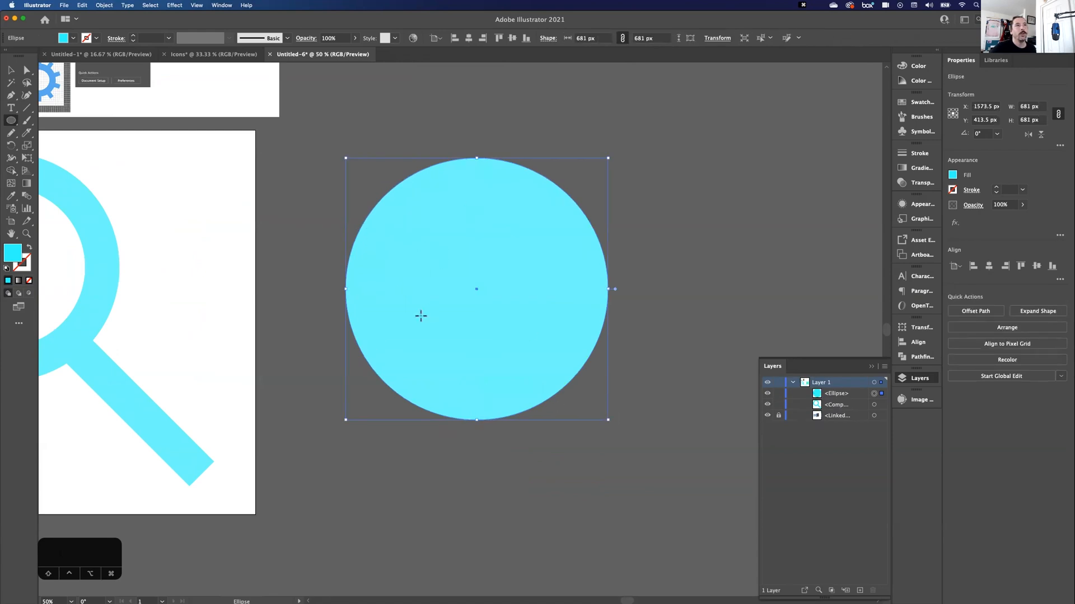
Step: Make a concentric copy of the circle uniformly scaled to 70%
{"action": "right_click", "coordinate": [410, 281]}
{"action": "mouse_move", "coordinate": [448, 437]}
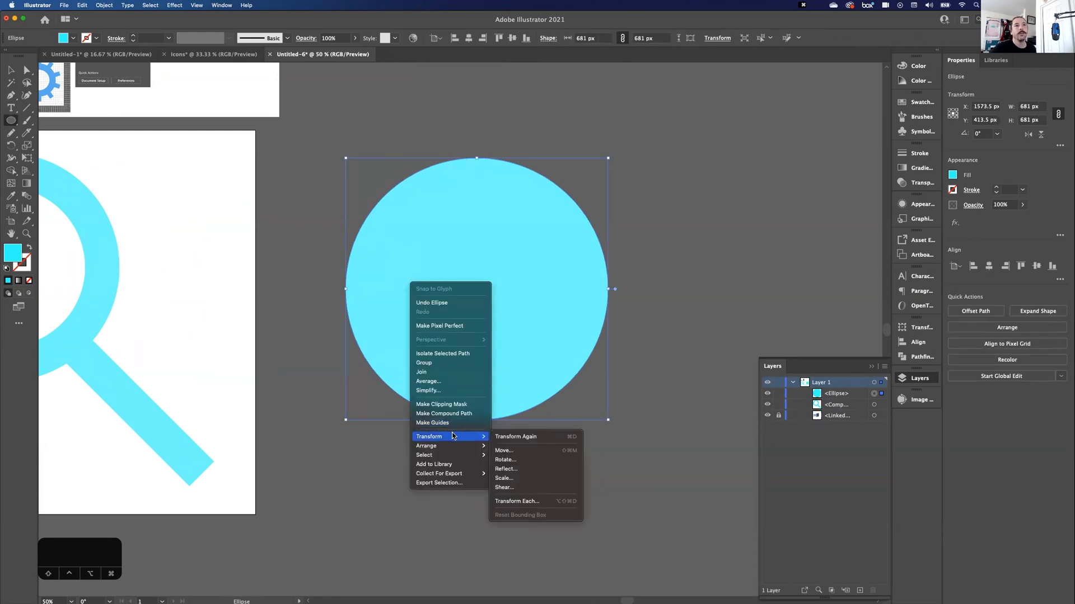
{"action": "left_click", "coordinate": [505, 478]}
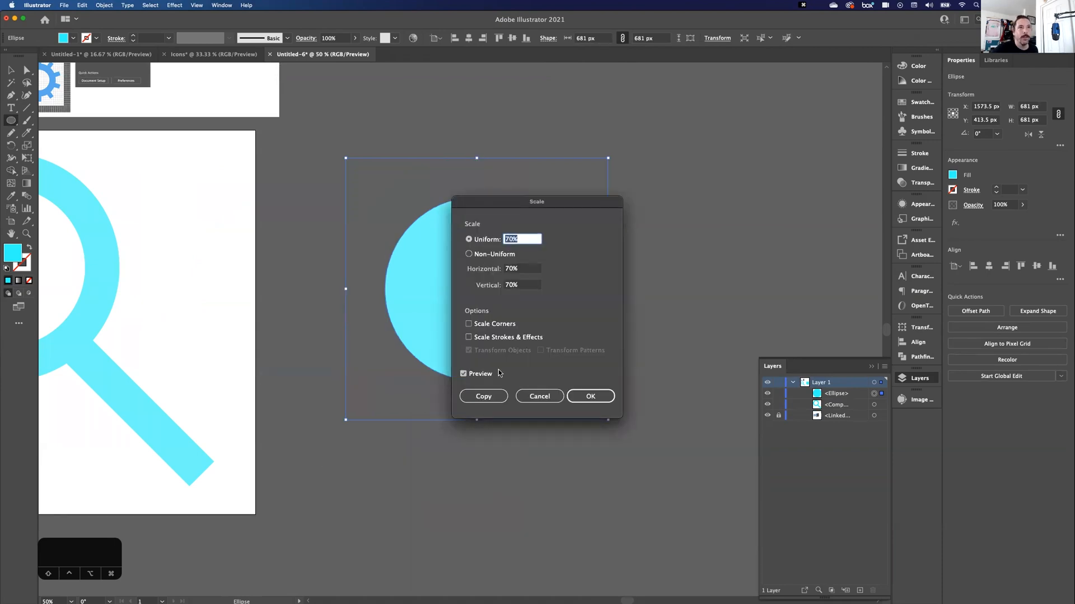
{"action": "left_click", "coordinate": [476, 397]}
Step: Select both circles and cut out the inner one with Shape Builder to form a ring
{"action": "key", "text": "v"}
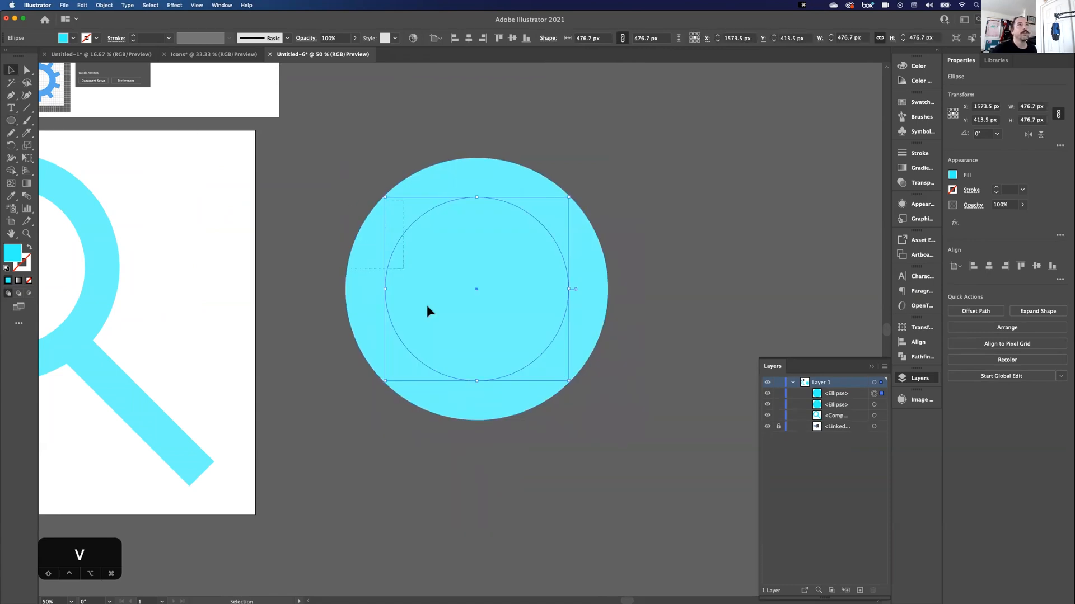
{"action": "left_click_drag", "start_coordinate": [427, 305], "coordinate": [401, 430]}
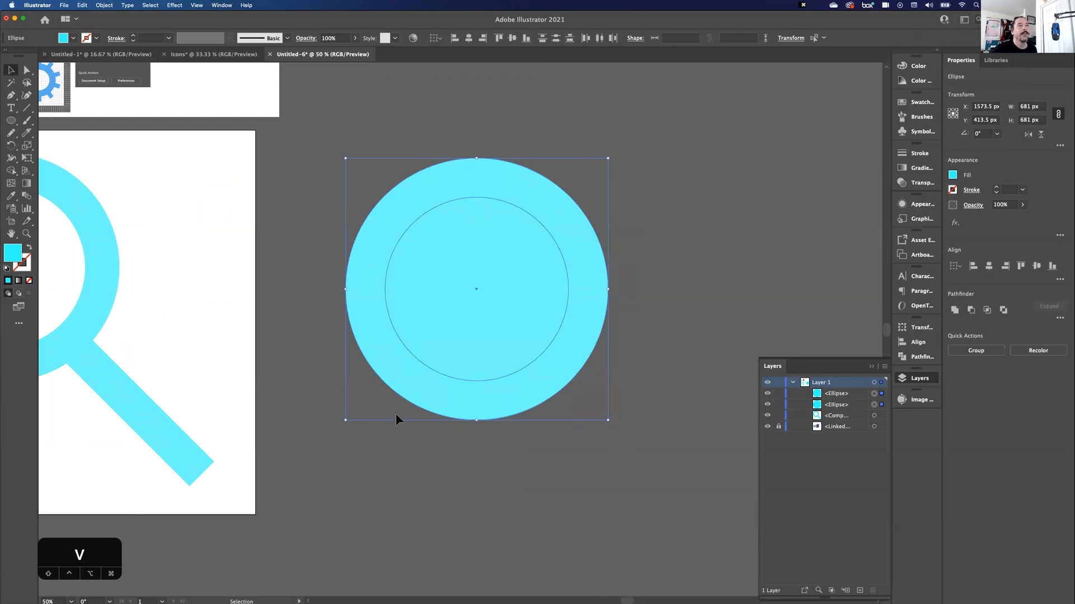
{"action": "left_click", "coordinate": [10, 173]}
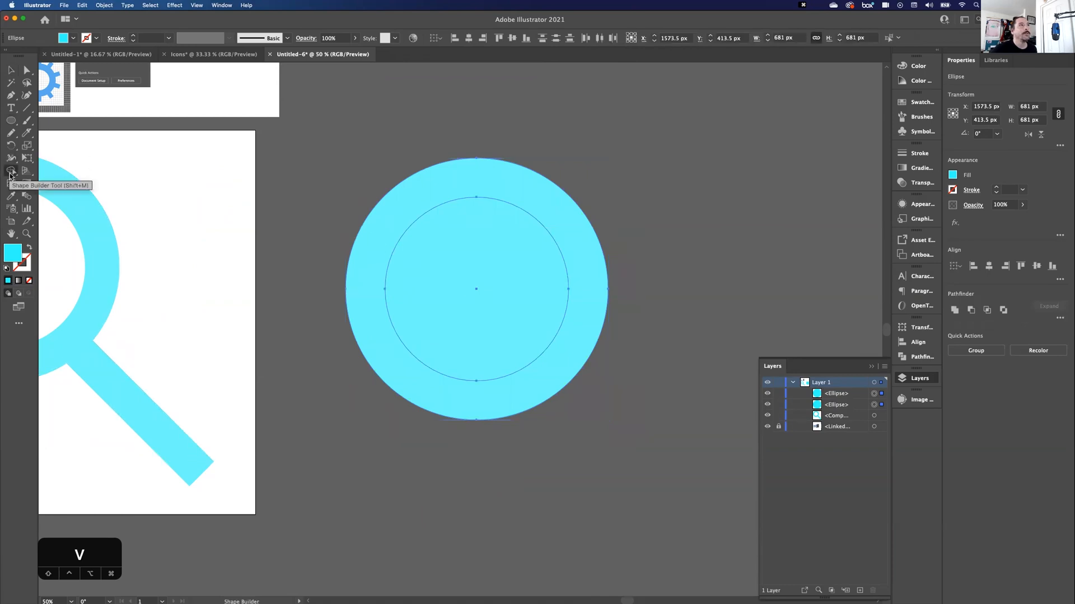
{"action": "left_click", "coordinate": [492, 325], "text": "alt"}
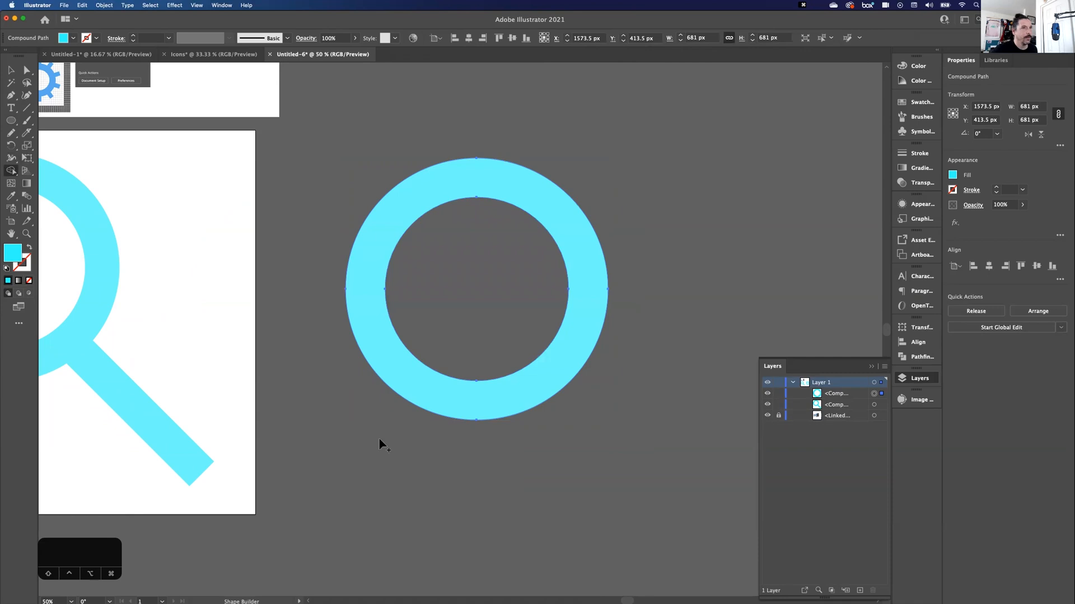
Step: Draw a vertical handle rectangle about 104 × 778 px down from the ring's right edge, matching the ring's thickness
{"action": "key", "text": "m"}
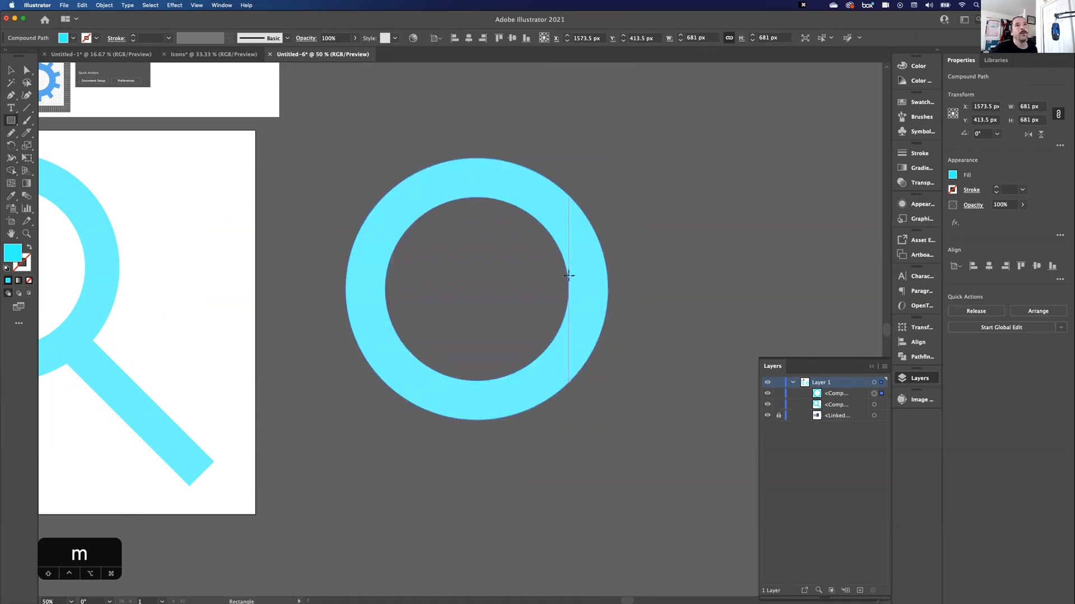
{"action": "left_click_drag", "start_coordinate": [568, 278], "coordinate": [608, 577]}
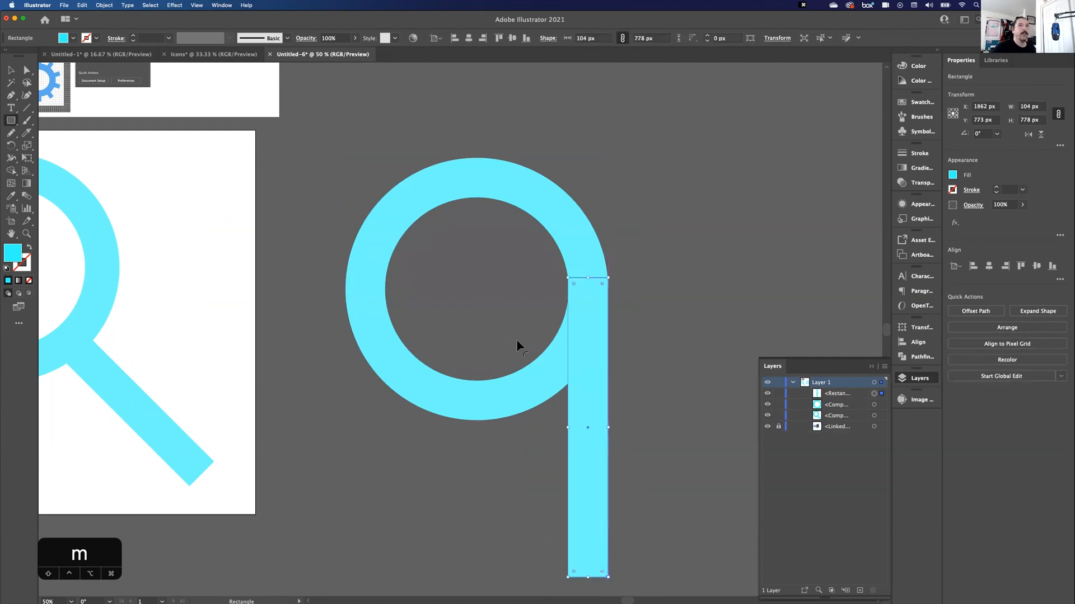
Step: Rotate the new handle rectangle 45° and shift it slightly right and up so it crosses the ring's lower-right band
{"action": "right_click", "coordinate": [578, 455]}
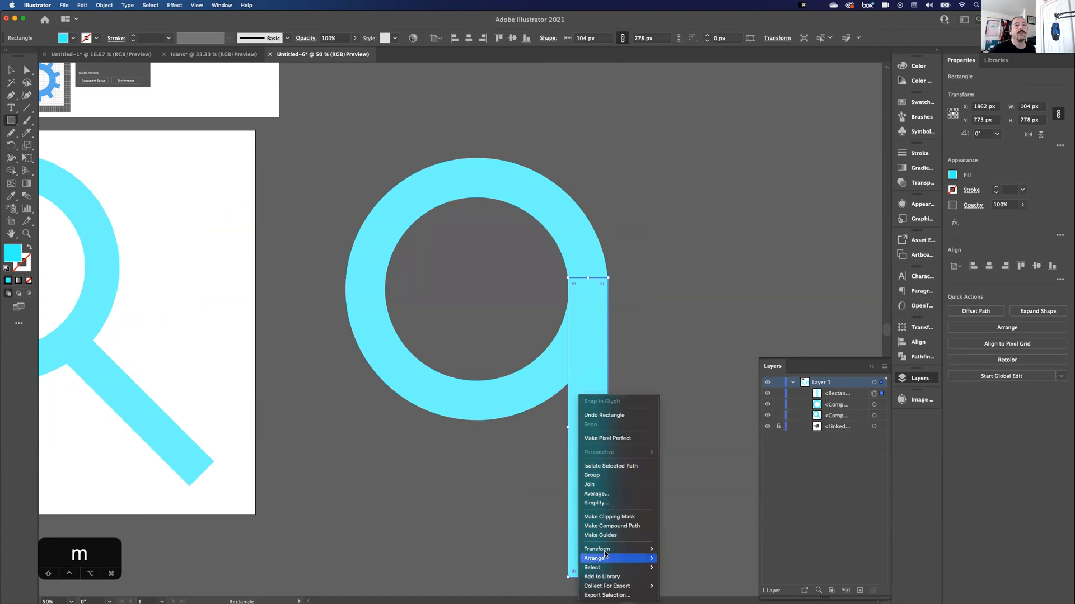
{"action": "mouse_move", "coordinate": [610, 550]}
{"action": "left_click", "coordinate": [694, 541]}
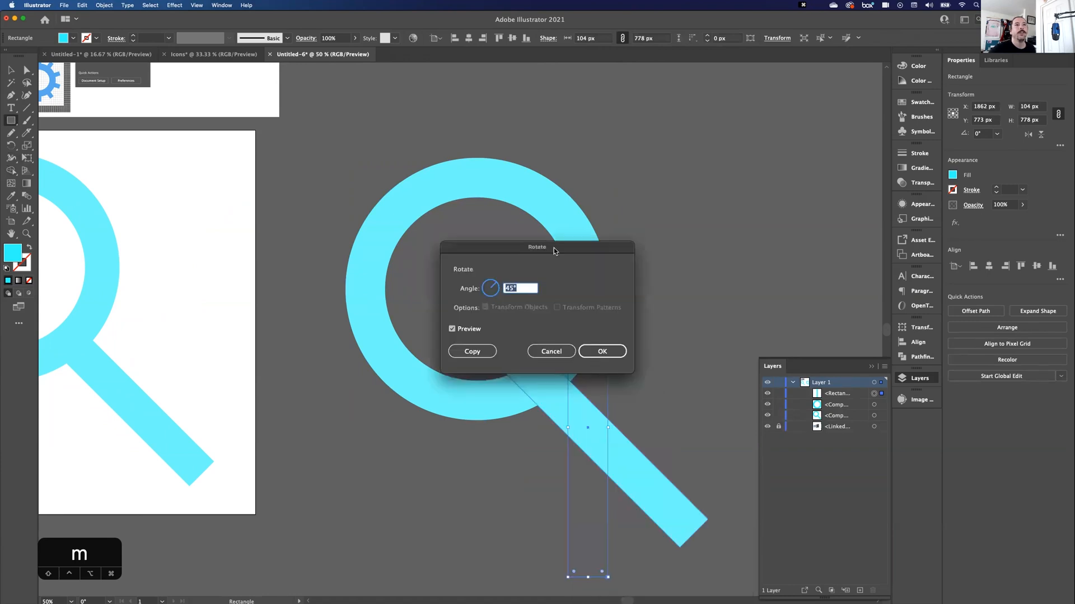
{"action": "left_click", "coordinate": [603, 351]}
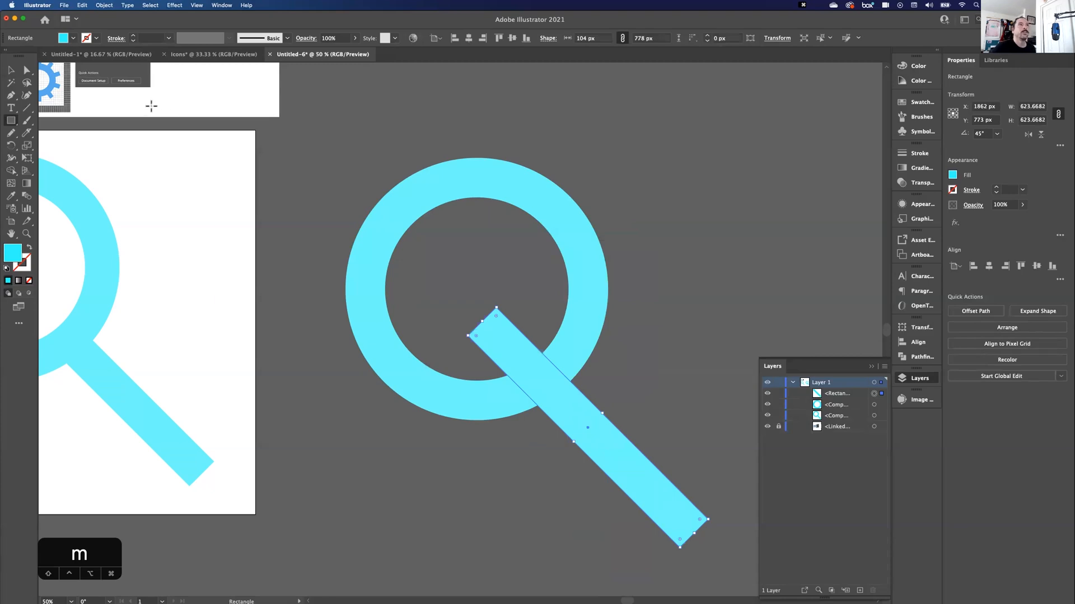
{"action": "left_click", "coordinate": [9, 72]}
{"action": "left_click_drag", "start_coordinate": [612, 451], "coordinate": [640, 445]}
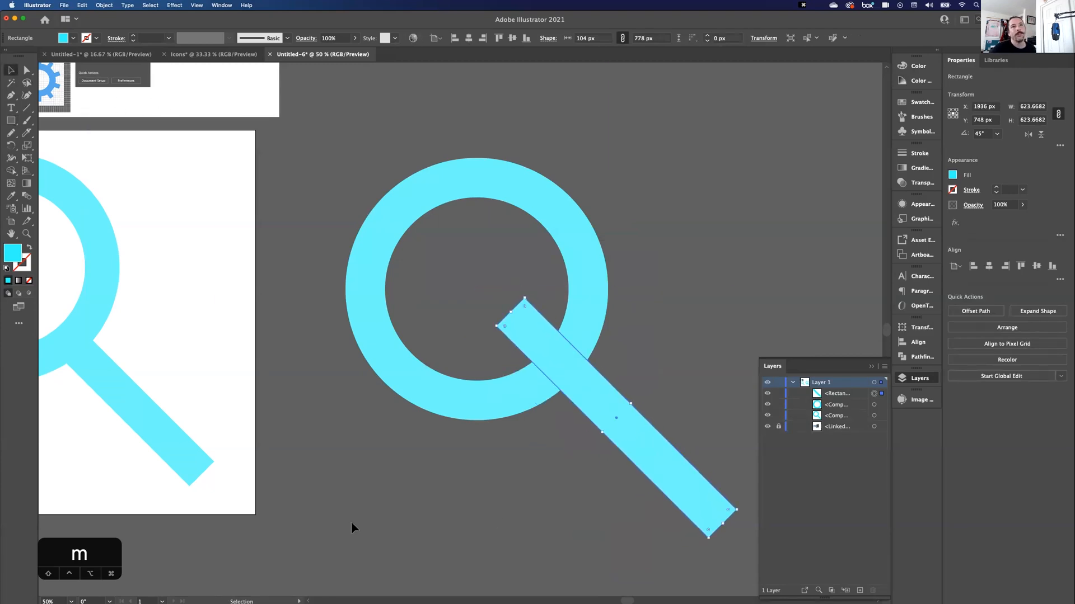
Step: Unite the second ring and its handle with Shape Builder, and remove the handle end protruding into the ring
{"action": "left_click_drag", "start_coordinate": [305, 168], "coordinate": [586, 472]}
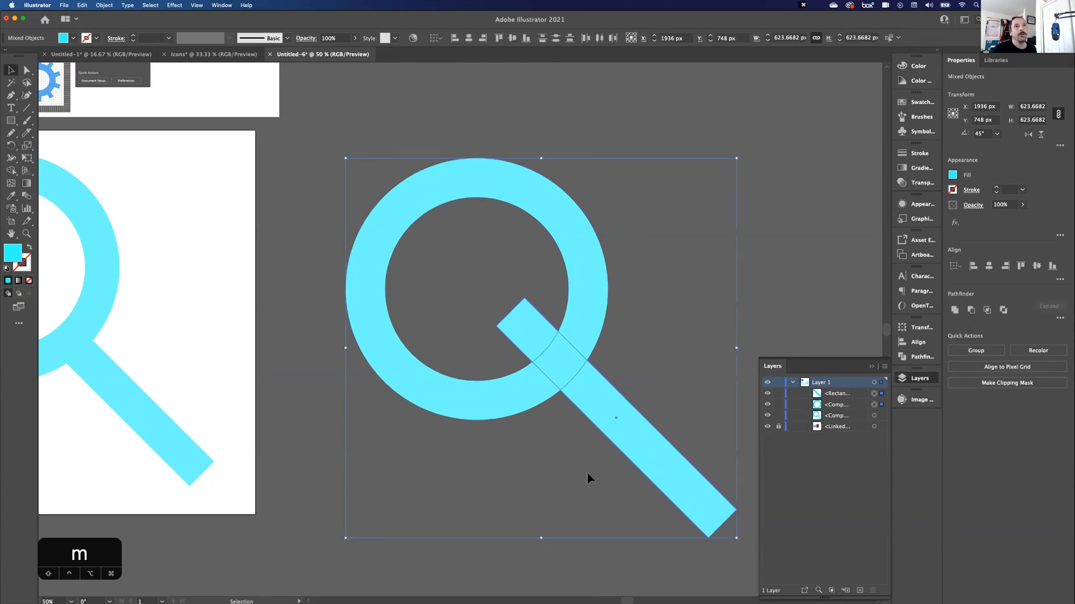
{"action": "key", "text": "shift+m"}
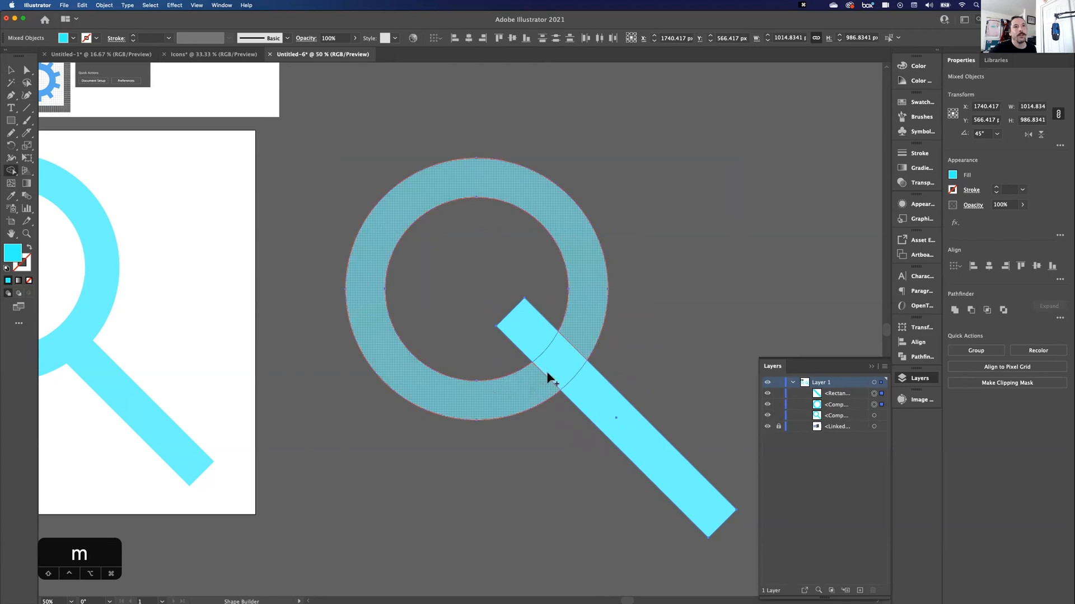
{"action": "left_click_drag", "start_coordinate": [590, 395], "coordinate": [589, 394]}
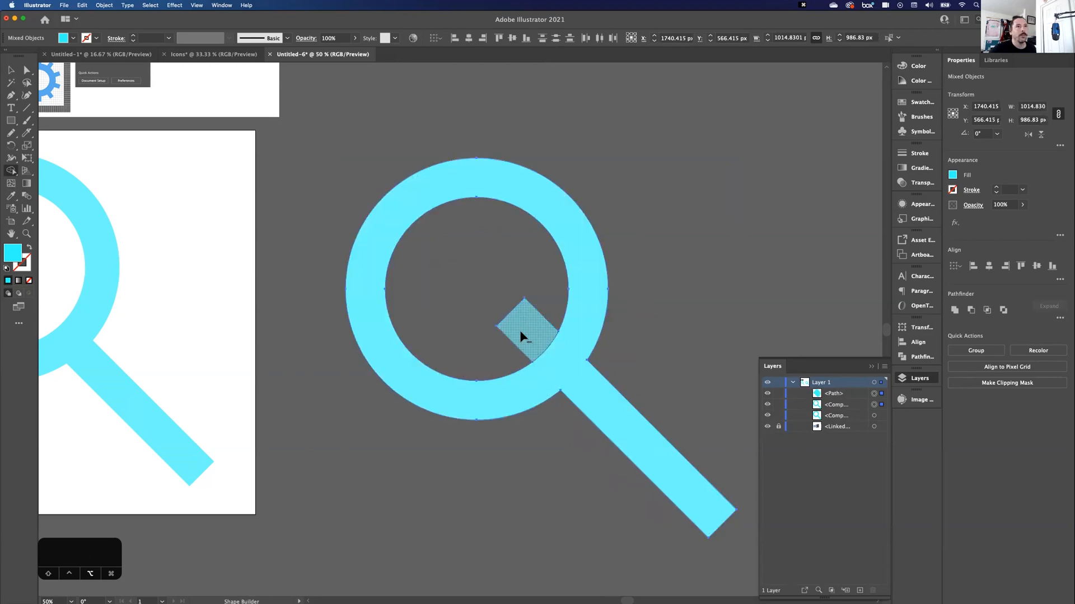
{"action": "left_click", "coordinate": [520, 336], "text": "alt"}
Step: Delete the second magnifying glass beside the artboard
{"action": "key", "text": "super+minus"}
{"action": "key", "text": "super+minus"}
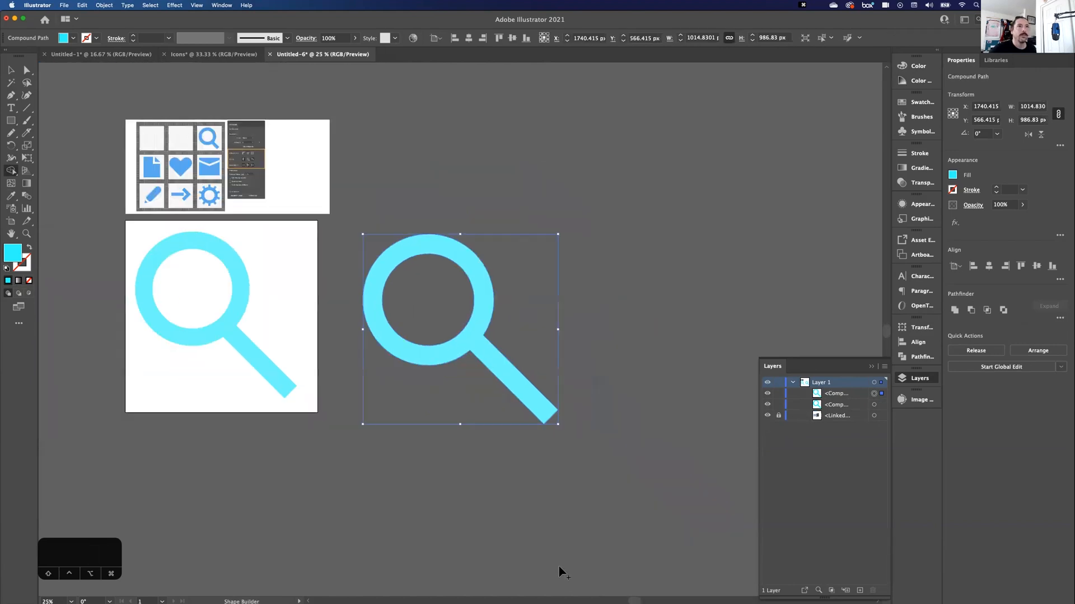
{"action": "key", "text": "v"}
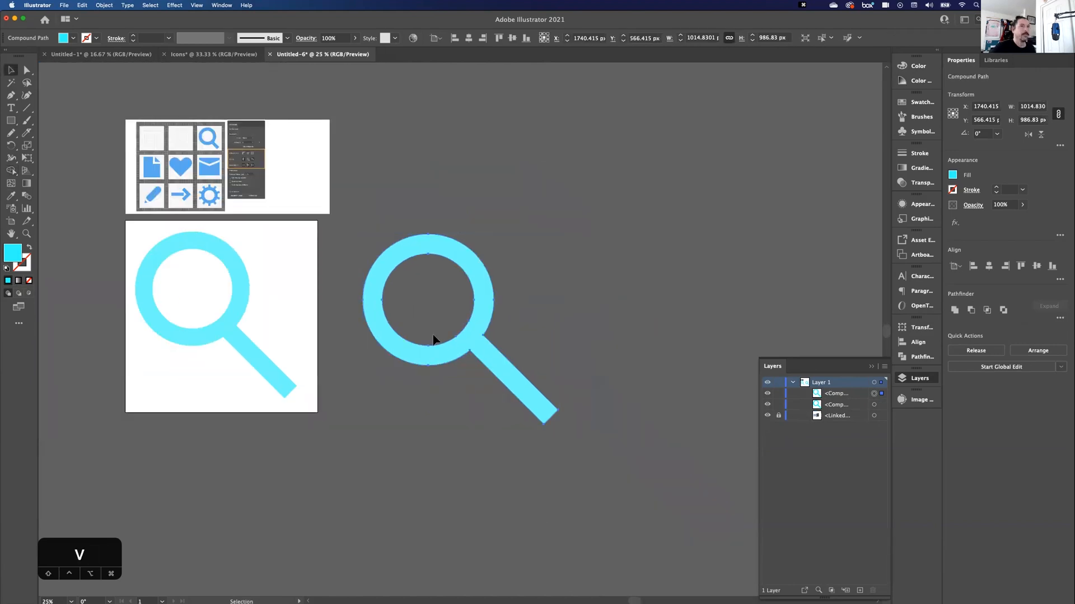
{"action": "left_click_drag", "start_coordinate": [462, 337], "coordinate": [427, 317]}
Step: Move the original magnifying glass off the artboard onto the empty canvas to its left
{"action": "key", "text": "space"}
{"action": "left_click_drag", "start_coordinate": [204, 326], "coordinate": [472, 359]}
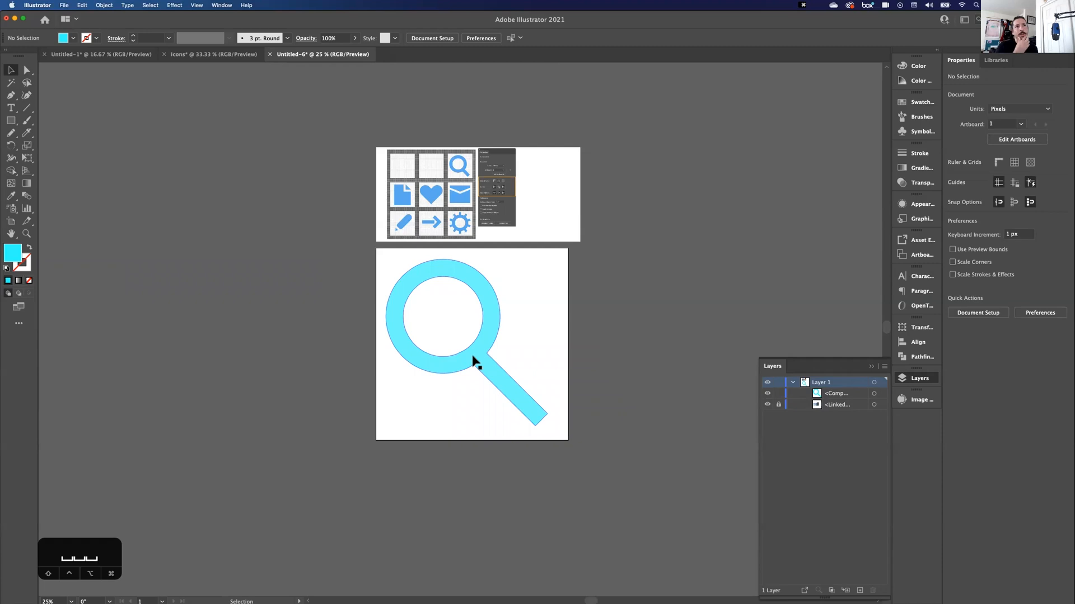
{"action": "left_click_drag", "start_coordinate": [473, 360], "coordinate": [275, 374]}
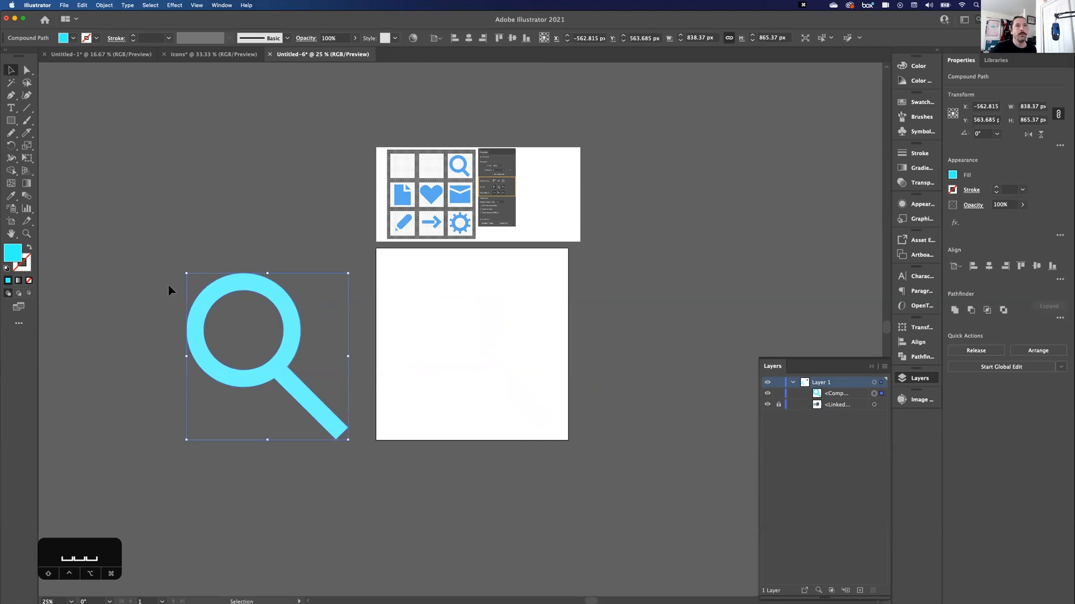
Step: Draw a tall rectangle about 667 × 901 px on the emptied artboard as the page of the document icon
{"action": "key", "text": "super+equal"}
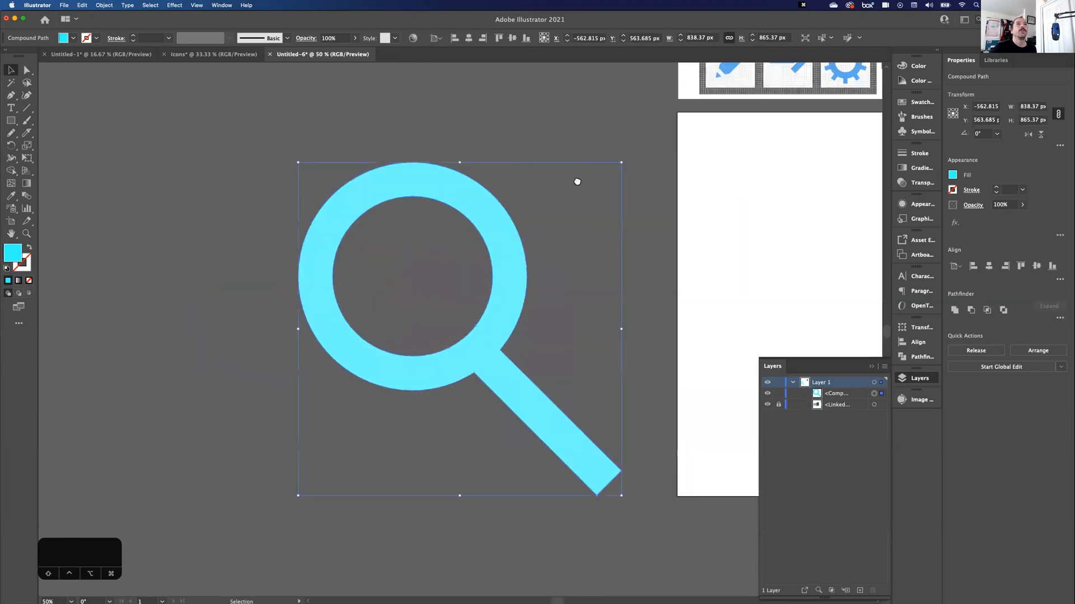
{"action": "left_click_drag", "start_coordinate": [576, 180], "coordinate": [432, 347]}
{"action": "key", "text": "super+equal"}
{"action": "left_click_drag", "start_coordinate": [415, 254], "coordinate": [264, 391]}
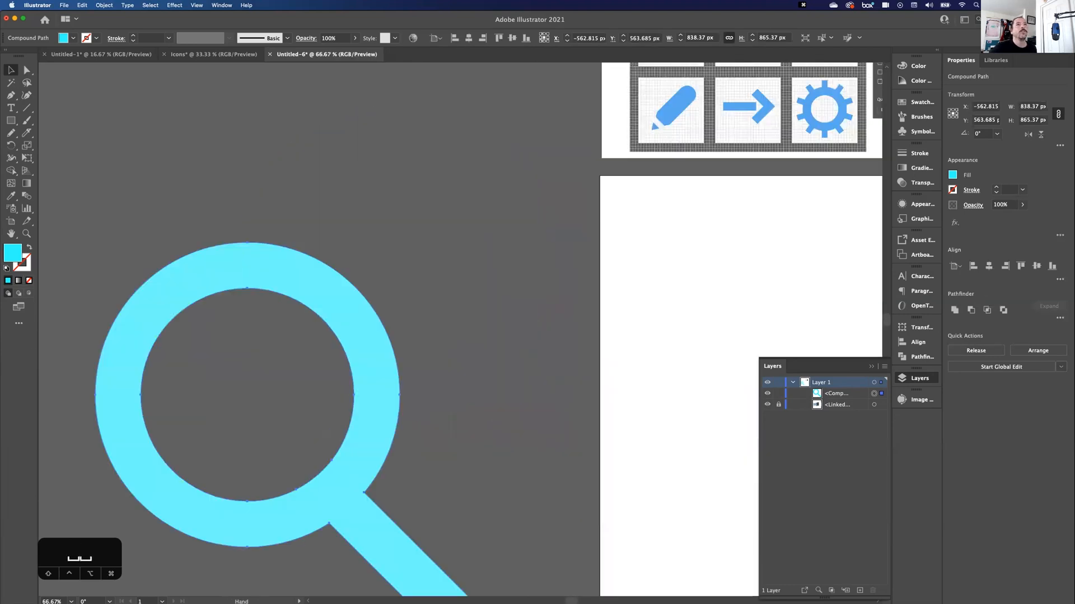
{"action": "left_click_drag", "start_coordinate": [602, 156], "coordinate": [293, 369]}
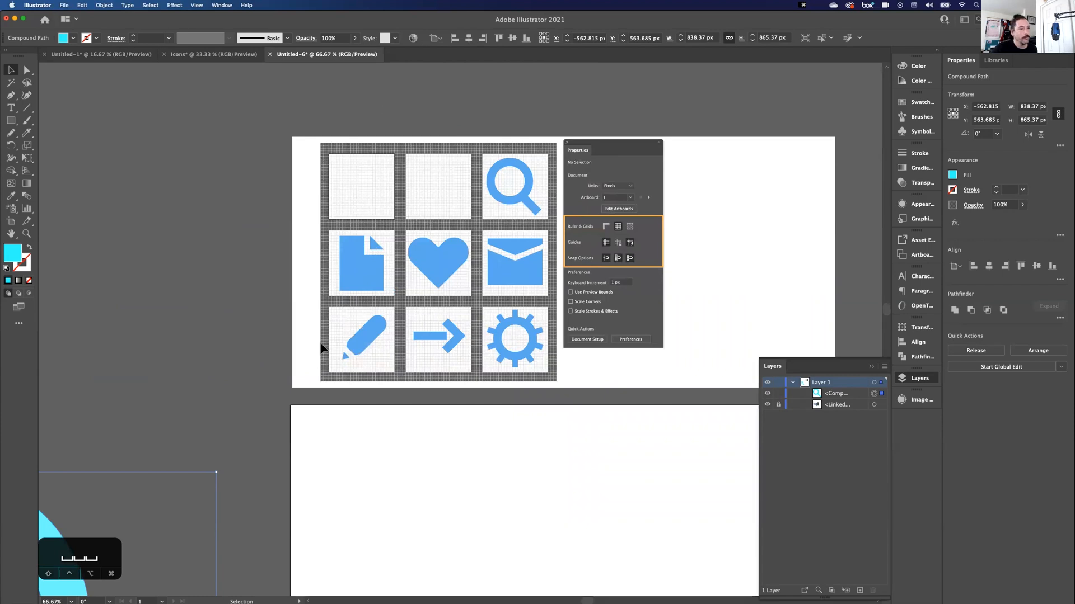
{"action": "left_click_drag", "start_coordinate": [453, 511], "coordinate": [389, 207]}
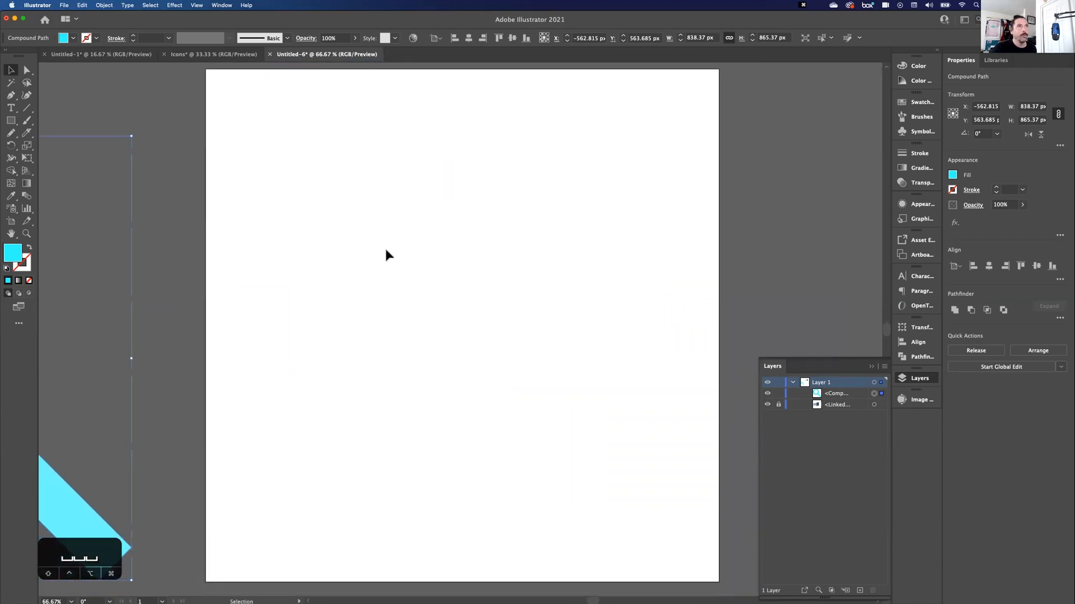
{"action": "left_click_drag", "start_coordinate": [385, 251], "coordinate": [354, 261]}
{"action": "left_click", "coordinate": [354, 254]}
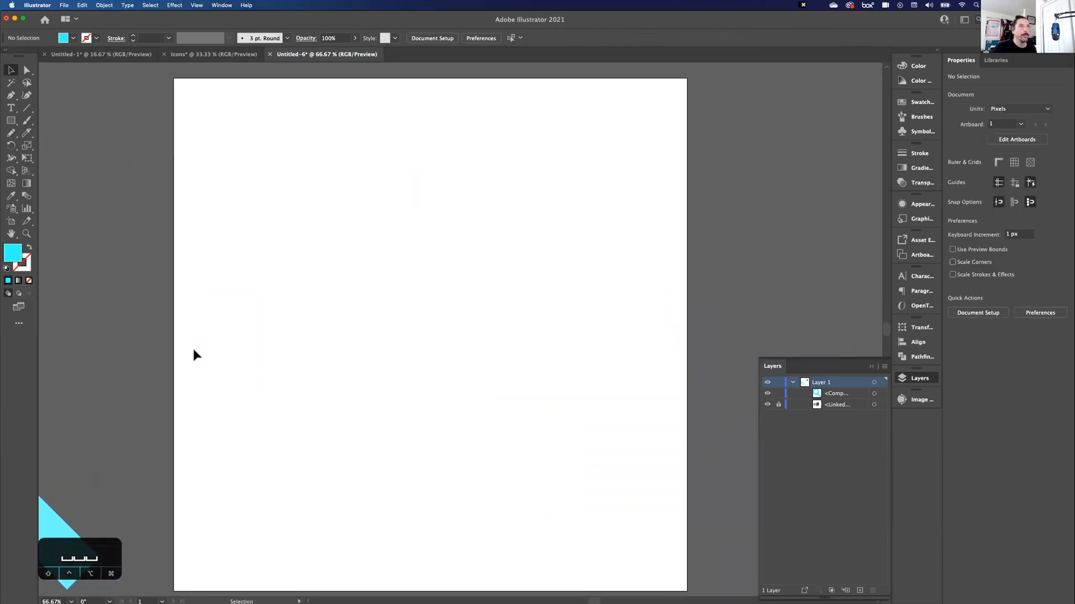
{"action": "key", "text": "m"}
{"action": "left_click_drag", "start_coordinate": [249, 107], "coordinate": [592, 570]}
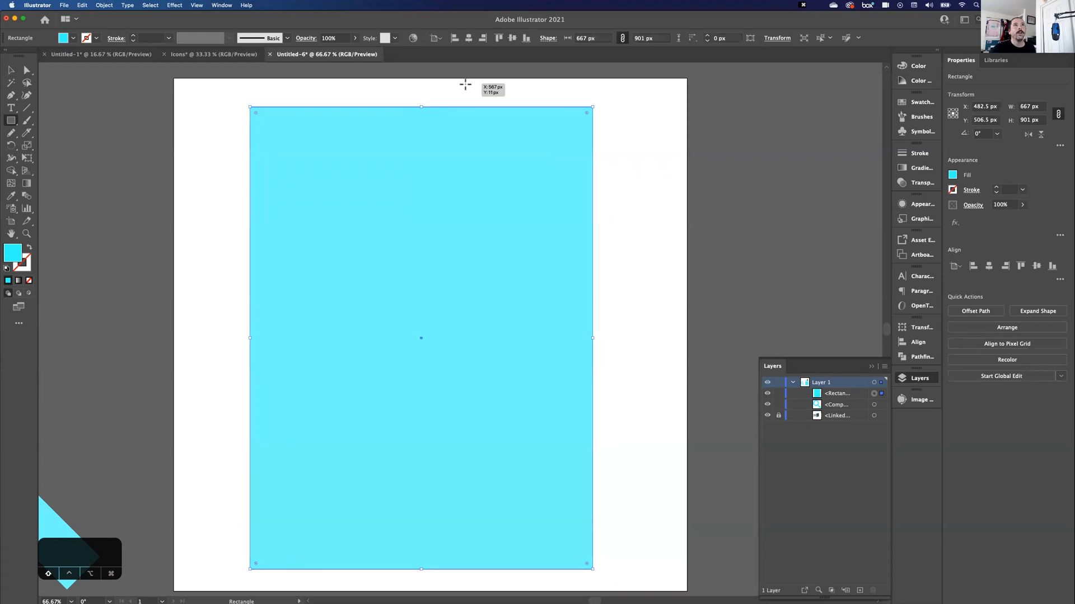
Step: Draw a square about 362 px wide and position it overlapping the page rectangle's upper-right corner
{"action": "mouse_move", "coordinate": [469, 72]}
{"action": "left_mouse_down"}
{"action": "mouse_move", "coordinate": [629, 219]}
{"action": "mouse_move", "coordinate": [656, 217]}
{"action": "mouse_move", "coordinate": [607, 199]}
{"action": "left_mouse_up"}
{"action": "key", "text": "v"}
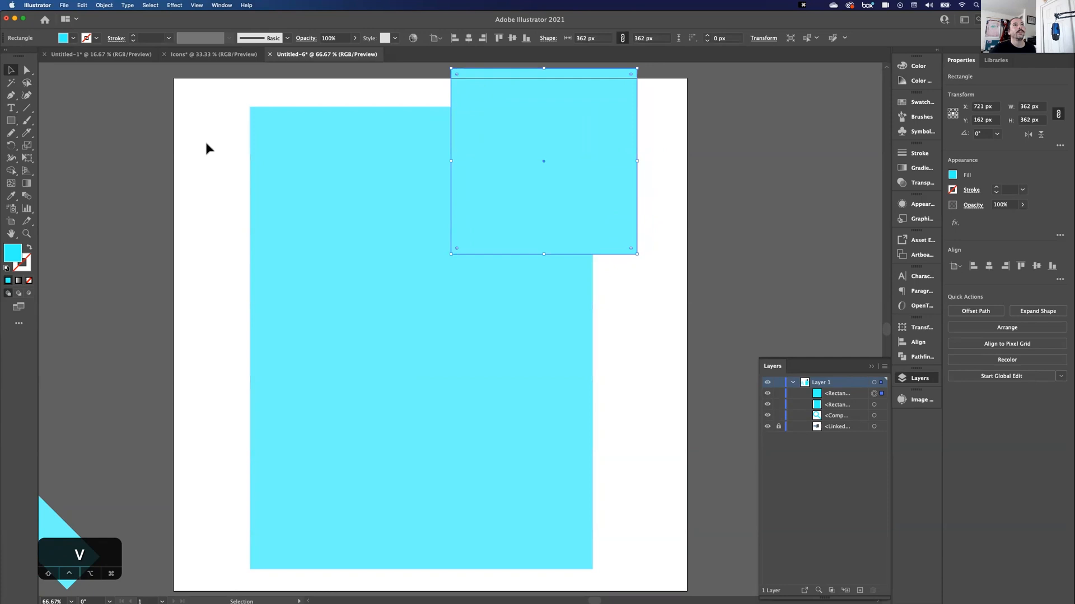
{"action": "mouse_move", "coordinate": [477, 169]}
{"action": "left_mouse_down"}
{"action": "mouse_move", "coordinate": [515, 141]}
{"action": "mouse_move", "coordinate": [521, 160]}
{"action": "mouse_move", "coordinate": [485, 175]}
{"action": "left_mouse_up"}
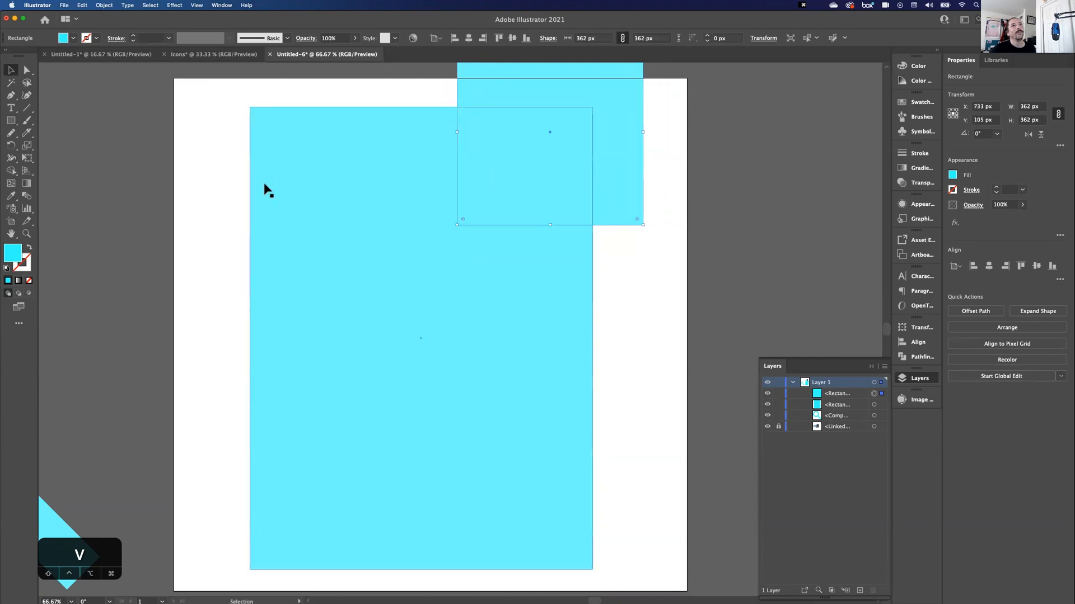
Step: Select the page rectangle and the square, and remove their overlap and the rest of the square with Shape Builder
{"action": "key", "text": "super+minus"}
{"action": "left_click_drag", "start_coordinate": [216, 360], "coordinate": [225, 271]}
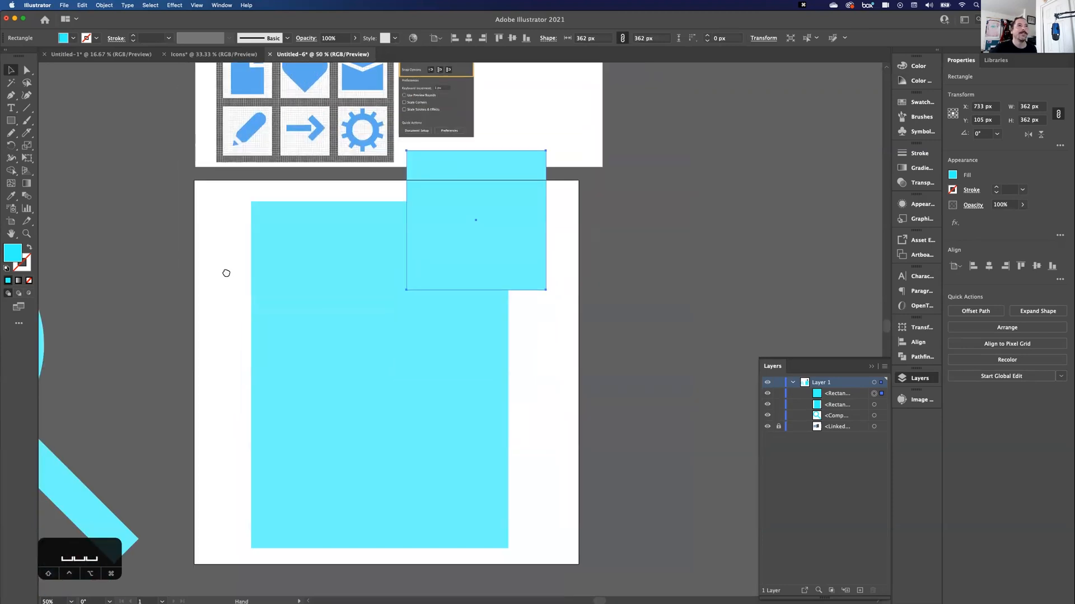
{"action": "left_click", "coordinate": [216, 300]}
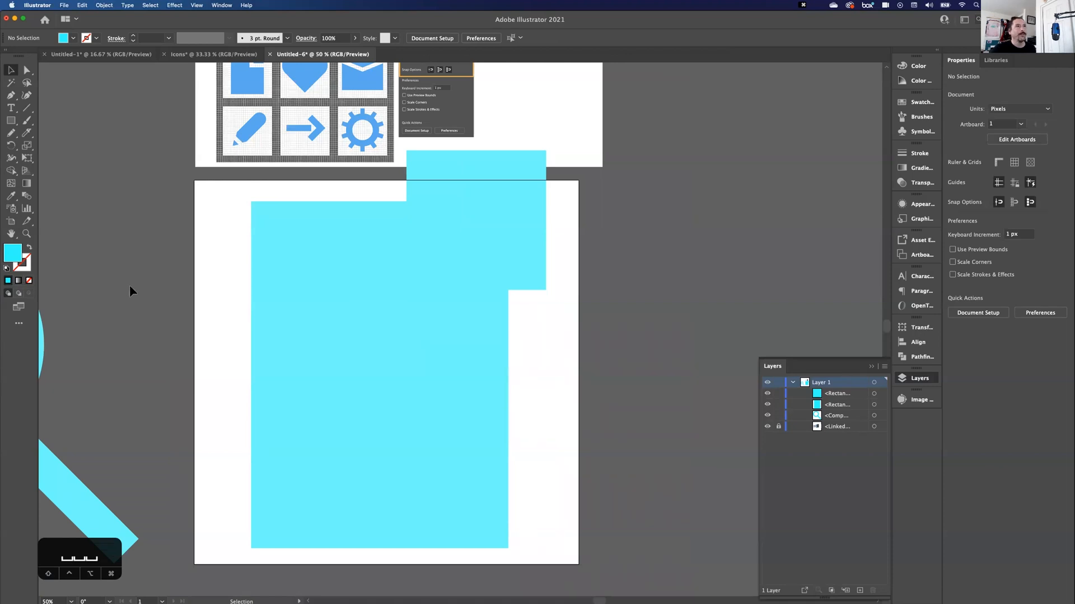
{"action": "left_click_drag", "start_coordinate": [241, 193], "coordinate": [442, 303]}
{"action": "left_click_drag", "start_coordinate": [489, 411], "coordinate": [489, 413]}
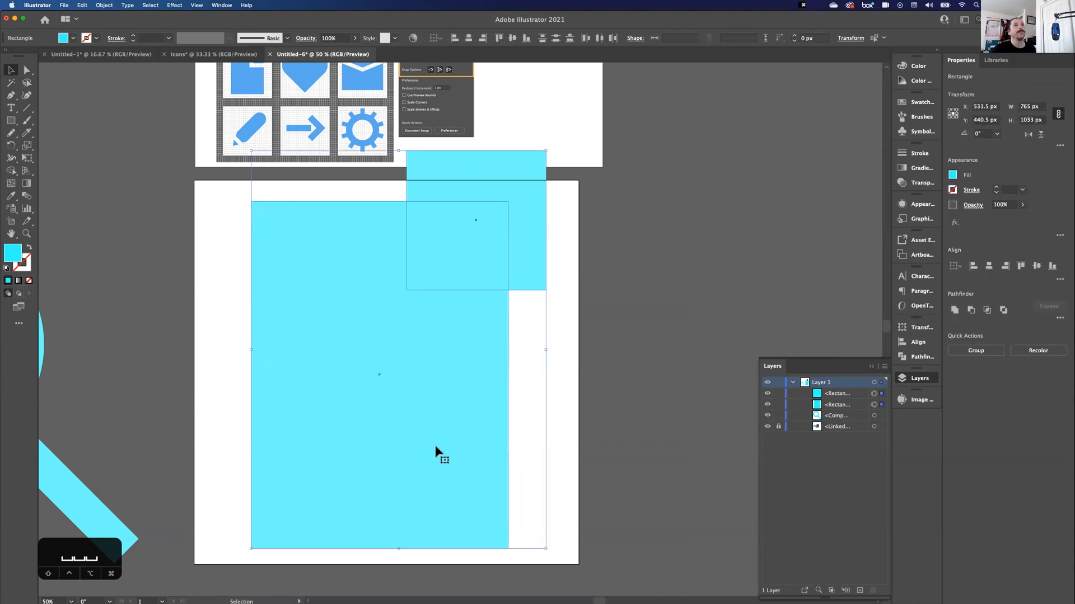
{"action": "left_click", "coordinate": [10, 172]}
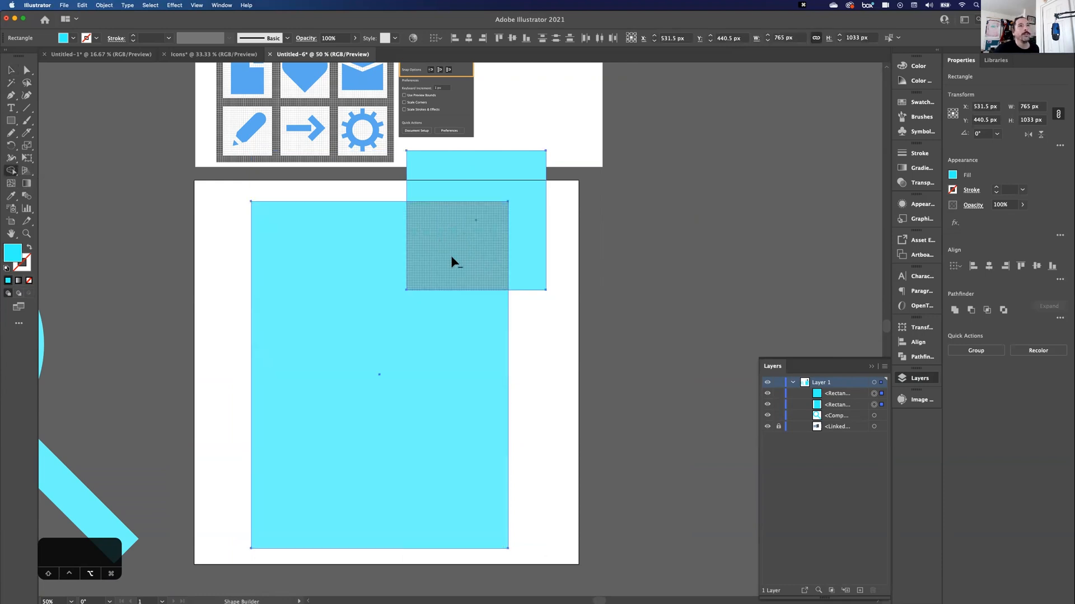
{"action": "left_click", "coordinate": [450, 254], "text": "alt"}
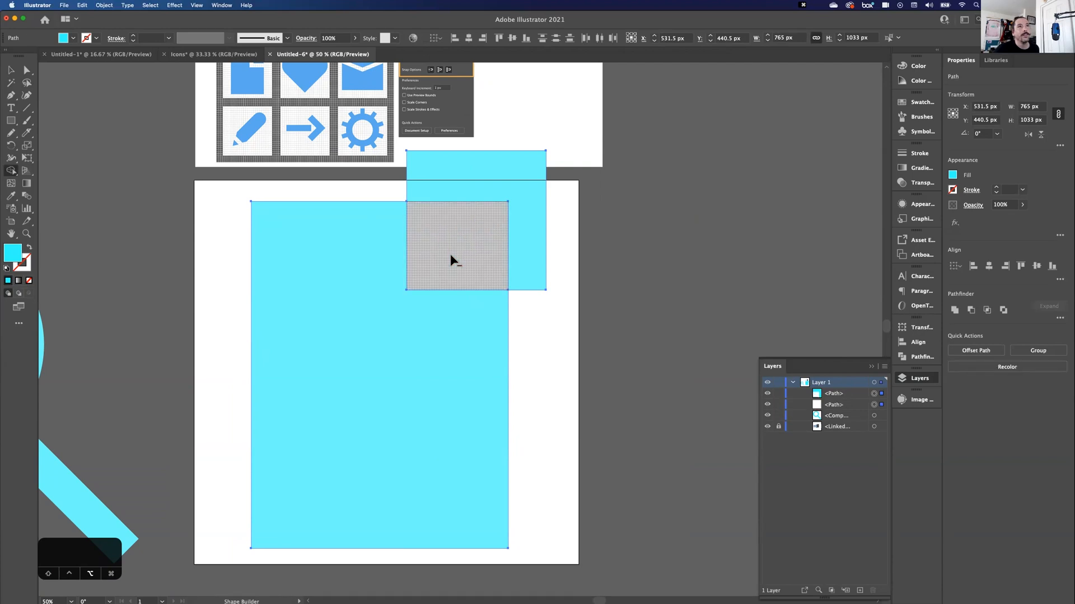
{"action": "left_click", "coordinate": [446, 189], "text": "alt"}
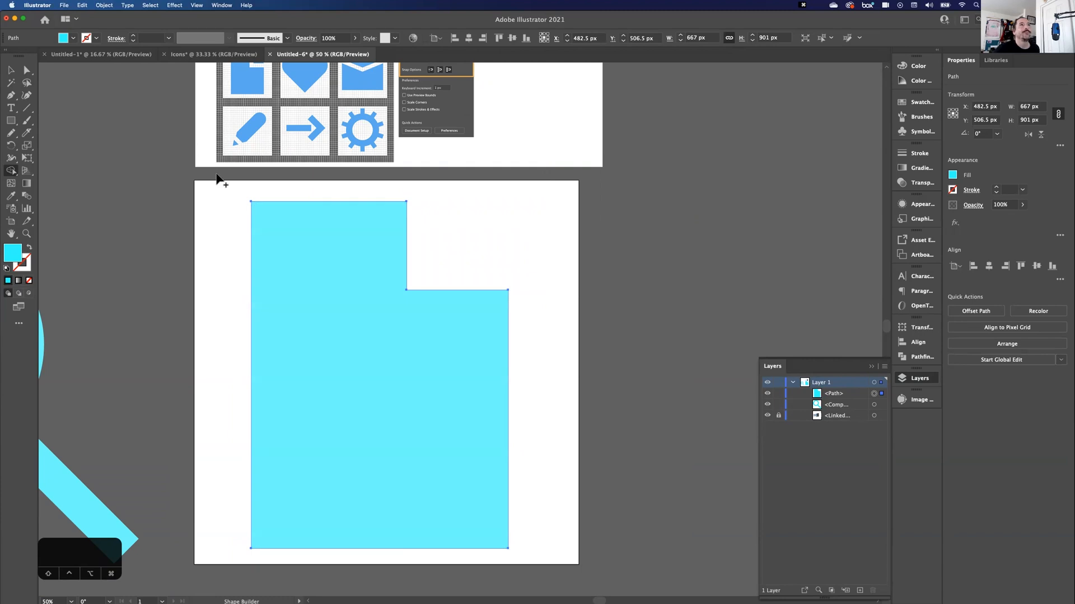
{"action": "key", "text": "space"}
{"action": "left_click_drag", "start_coordinate": [219, 197], "coordinate": [209, 291]}
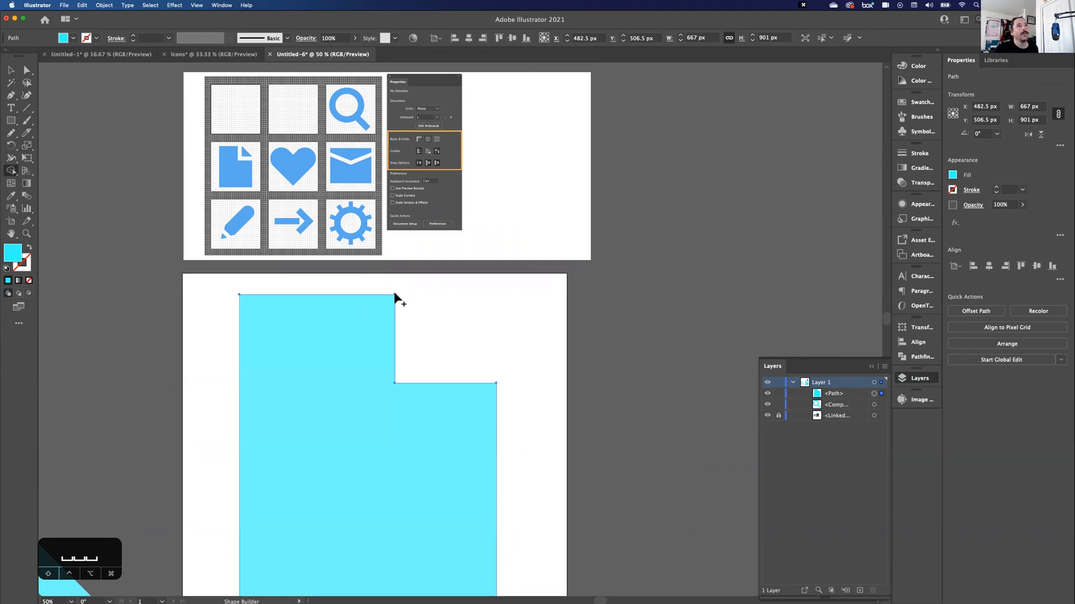
{"action": "key", "text": "m"}
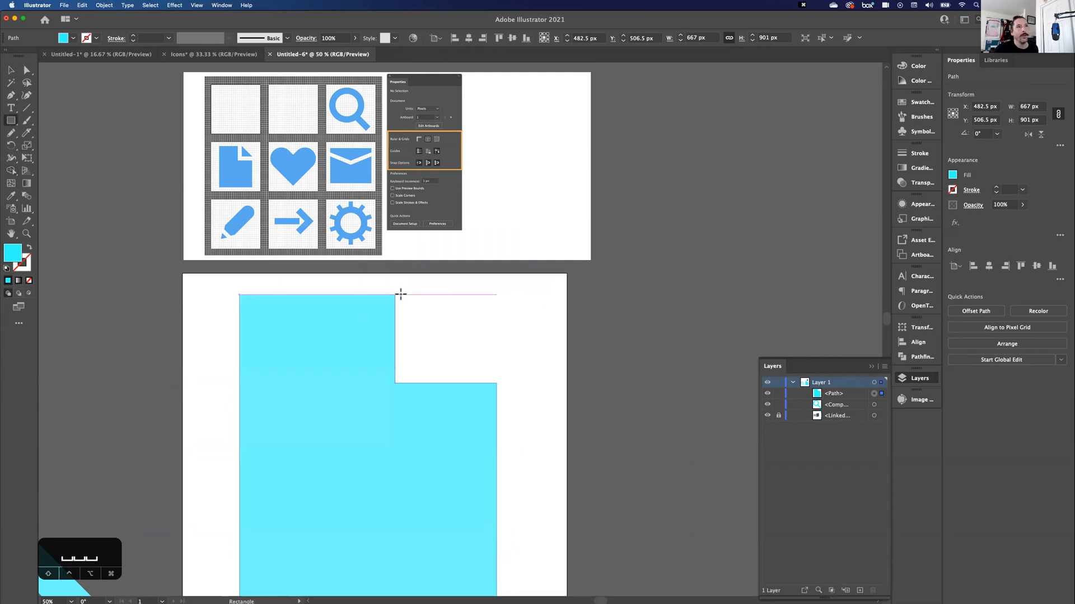
{"action": "left_click_drag", "start_coordinate": [395, 294], "coordinate": [497, 371]}
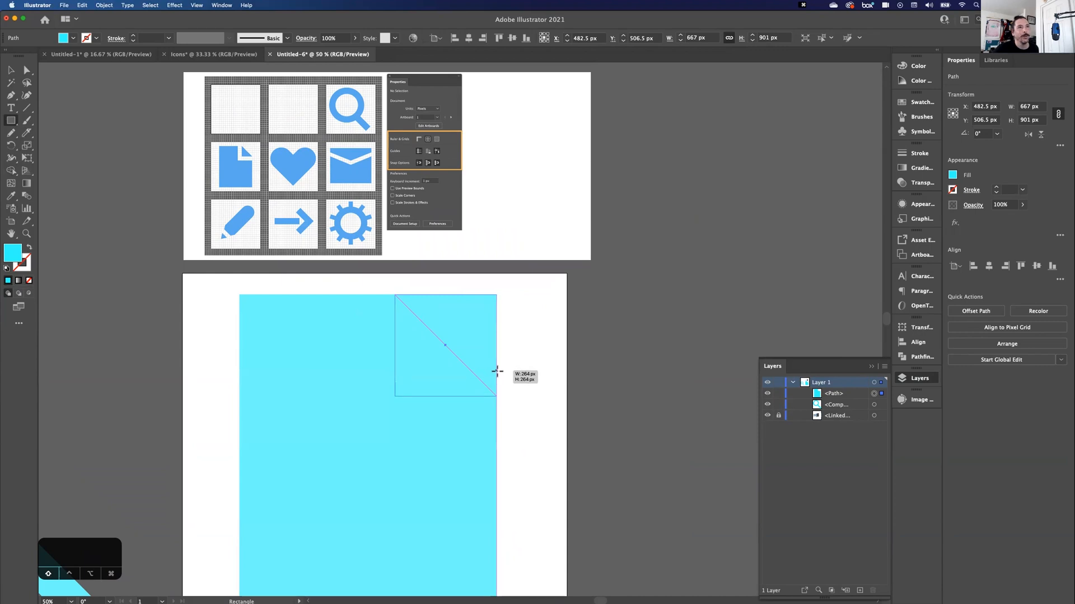
{"action": "left_click_drag", "start_coordinate": [497, 371], "coordinate": [477, 339]}
{"action": "key", "text": "v"}
{"action": "left_click_drag", "start_coordinate": [416, 323], "coordinate": [436, 311]}
{"action": "key", "text": "BackSpace"}
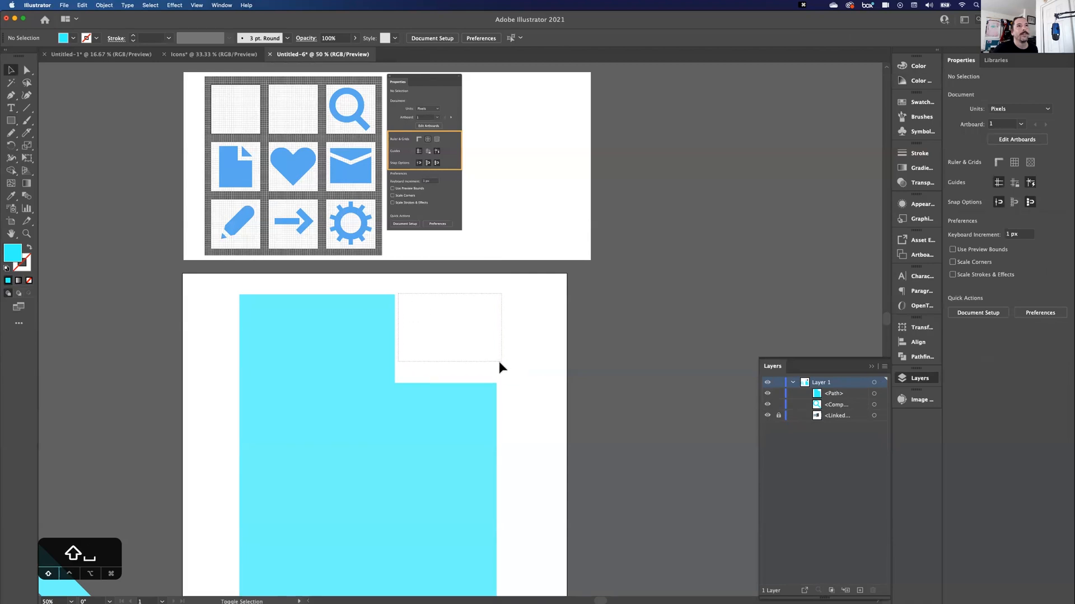
{"action": "left_click", "coordinate": [280, 376]}
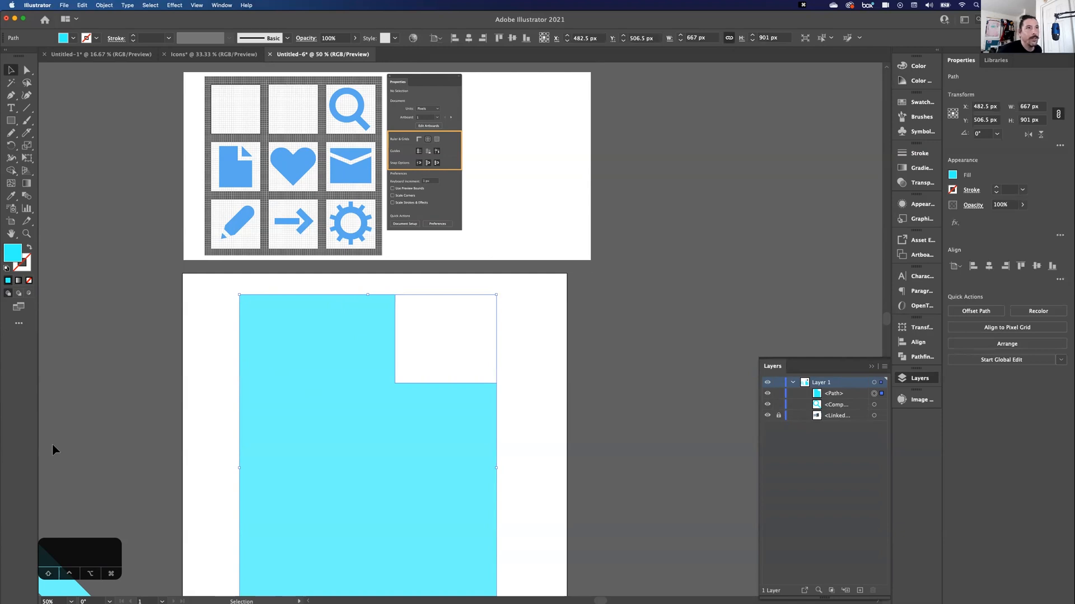
{"action": "left_click", "coordinate": [193, 356]}
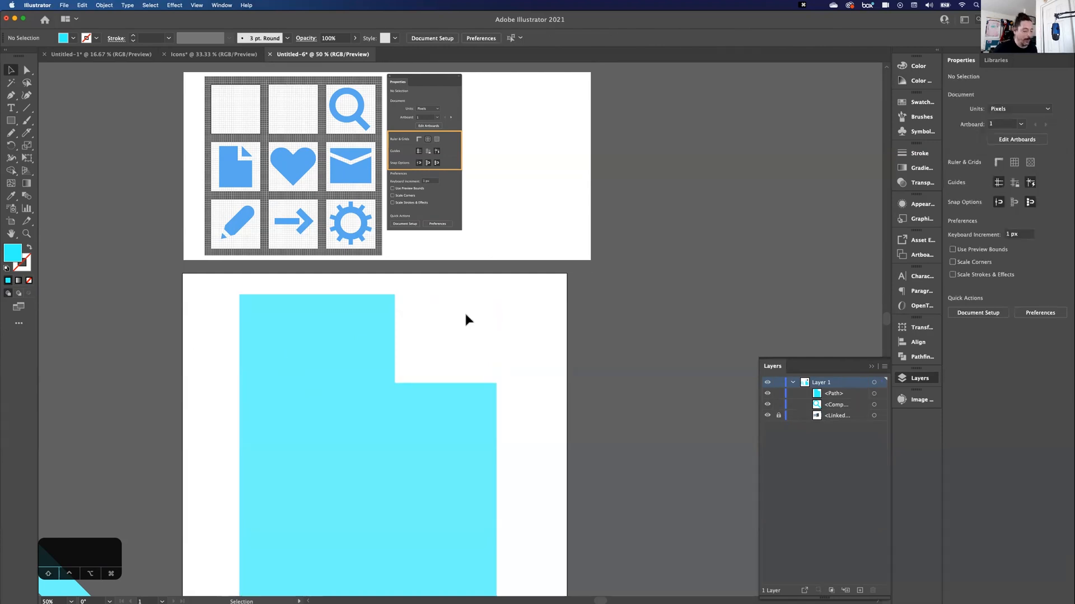
Step: Draw a rectangle about 264 × 232 px filling the page's notch and remove its upper-right anchor point to form a triangle
{"action": "key", "text": "m"}
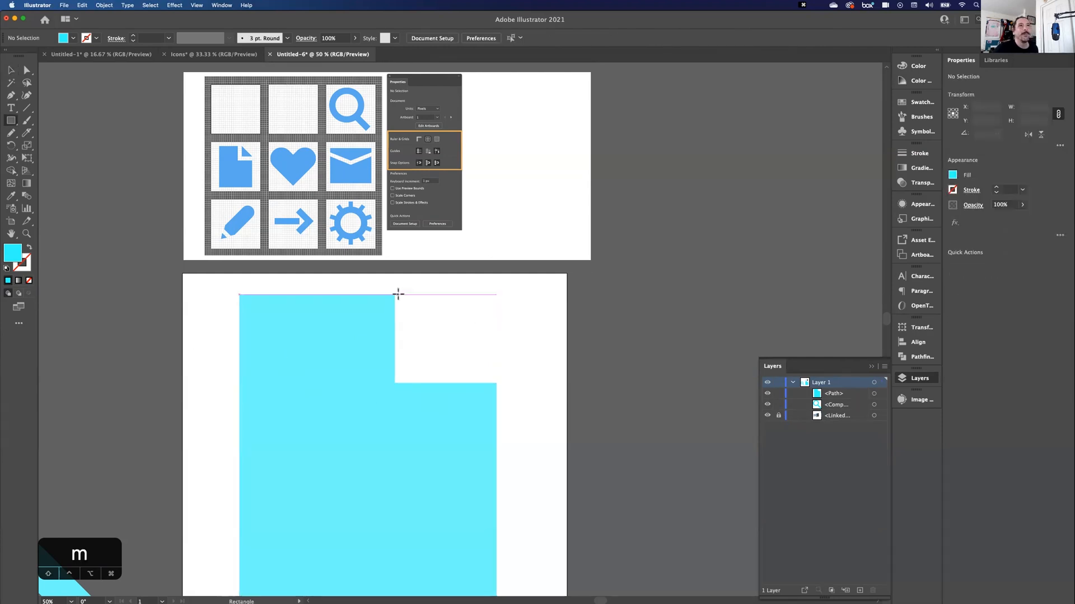
{"action": "left_click_drag", "start_coordinate": [397, 294], "coordinate": [496, 382]}
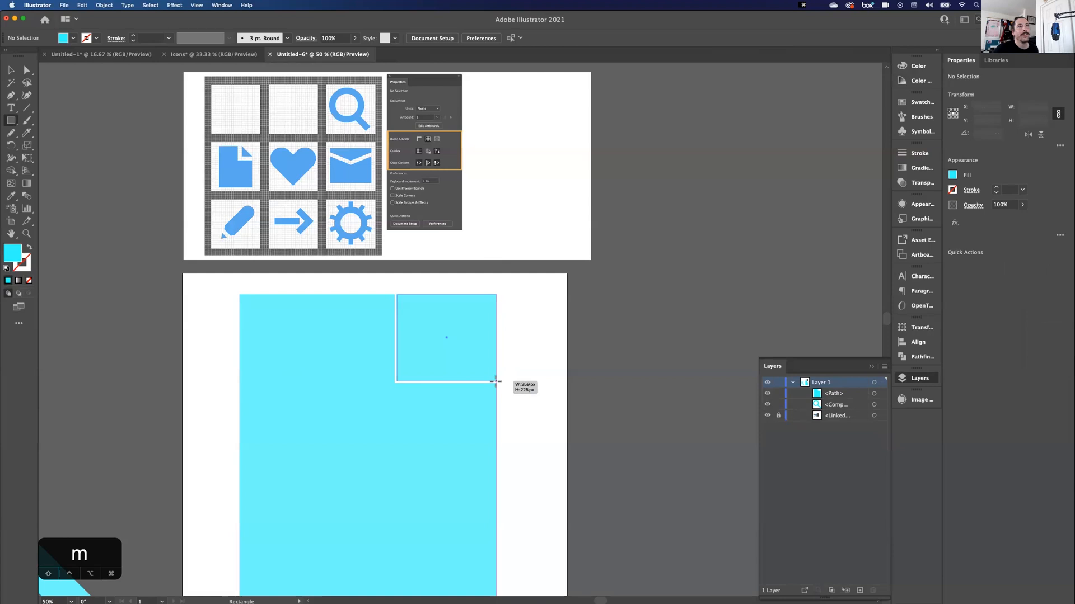
{"action": "key", "text": "space"}
{"action": "left_click_drag", "start_coordinate": [495, 381], "coordinate": [496, 383]}
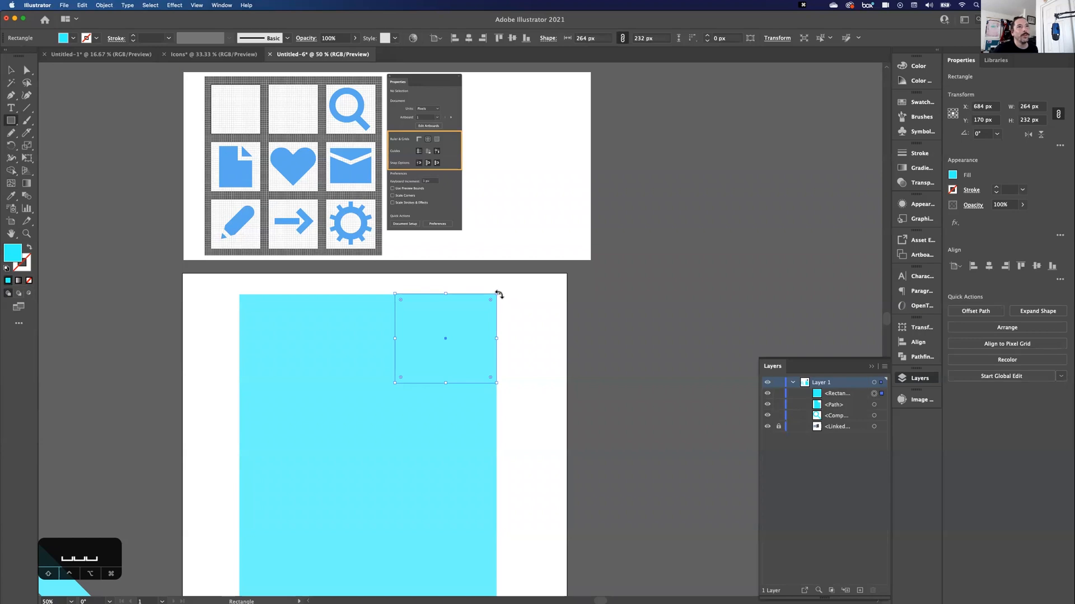
{"action": "left_click", "coordinate": [11, 98]}
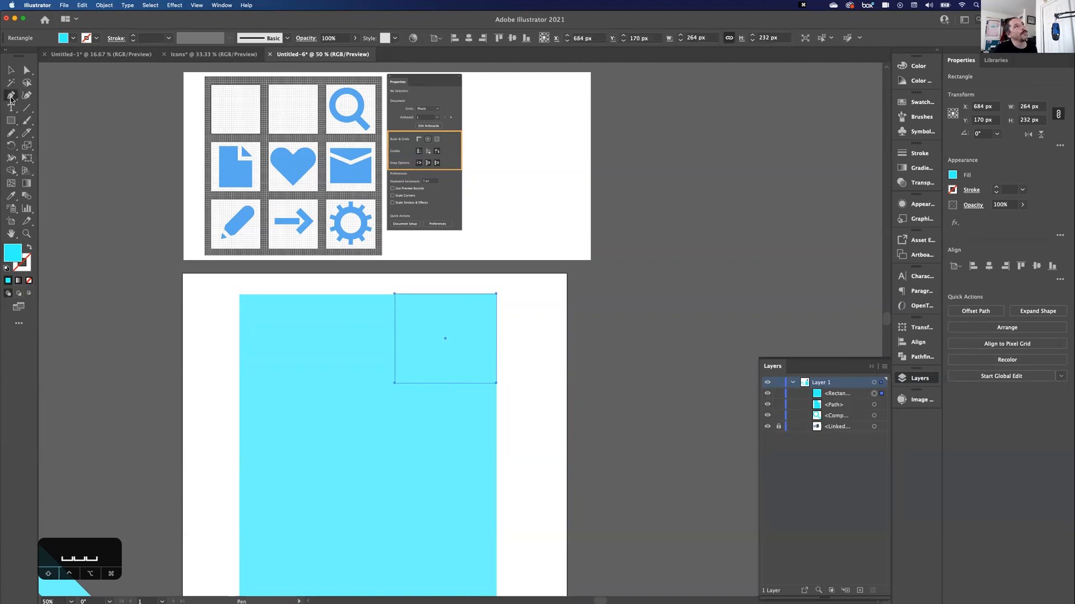
{"action": "left_click", "coordinate": [496, 294]}
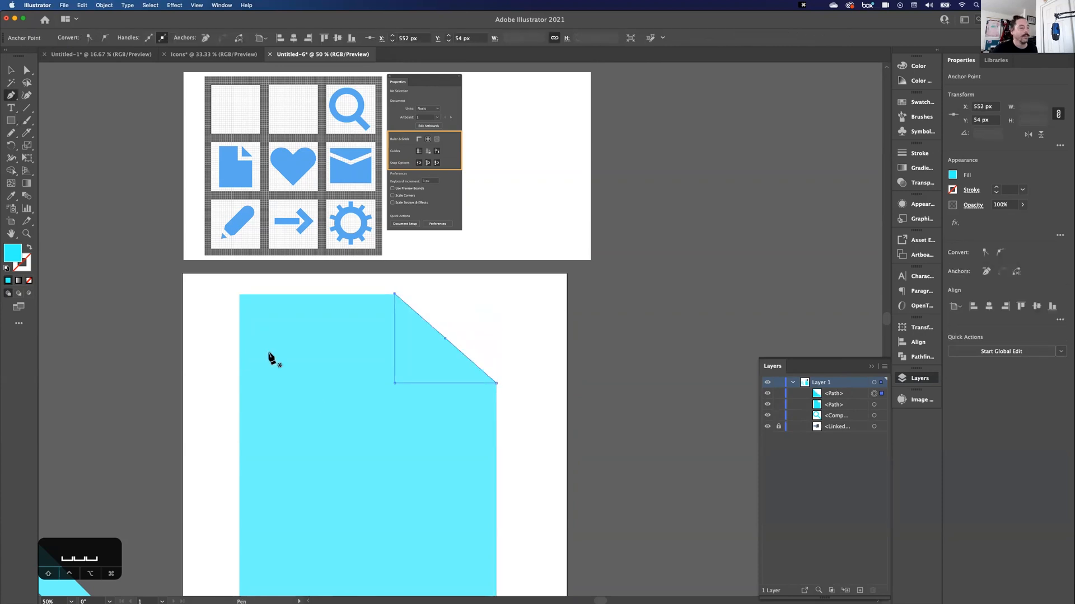
Step: Shrink the triangle within the page's notch, leaving a gap between it and the page like a folded corner
{"action": "key", "text": "v"}
{"action": "left_click_drag", "start_coordinate": [429, 336], "coordinate": [447, 320]}
{"action": "left_click_drag", "start_coordinate": [412, 278], "coordinate": [423, 294]}
{"action": "left_click_drag", "start_coordinate": [512, 368], "coordinate": [497, 369]}
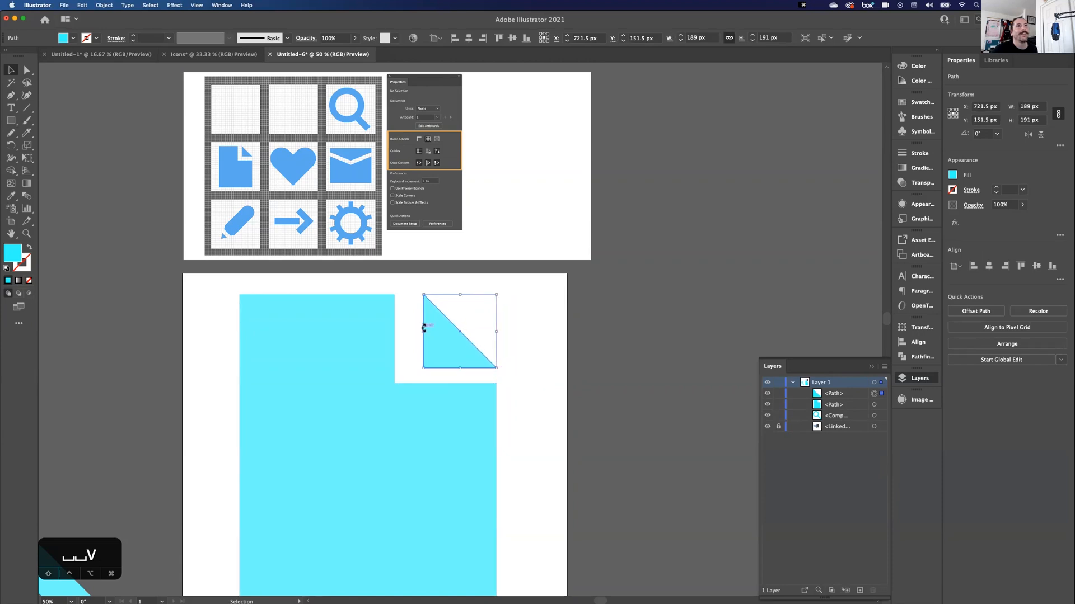
{"action": "left_click_drag", "start_coordinate": [424, 329], "coordinate": [416, 332]}
{"action": "left_click", "coordinate": [124, 438]}
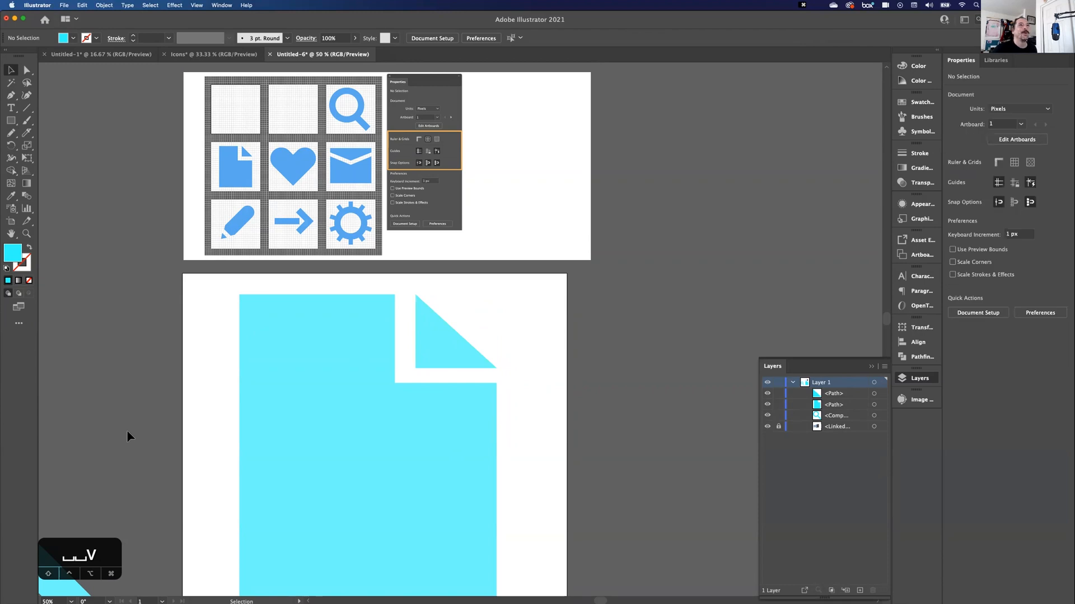
Step: Draw a practice rectangle about 281 × 272 px over the artboard's right edge and remove its upper-right anchor point
{"action": "key", "text": "m"}
{"action": "left_click_drag", "start_coordinate": [543, 286], "coordinate": [651, 390]}
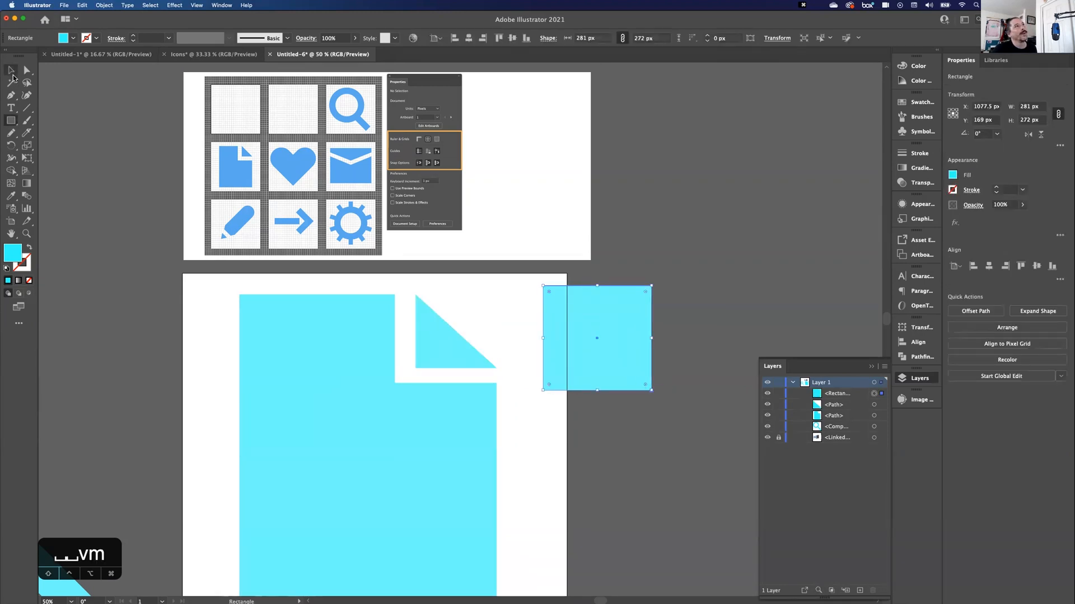
{"action": "left_click", "coordinate": [11, 95]}
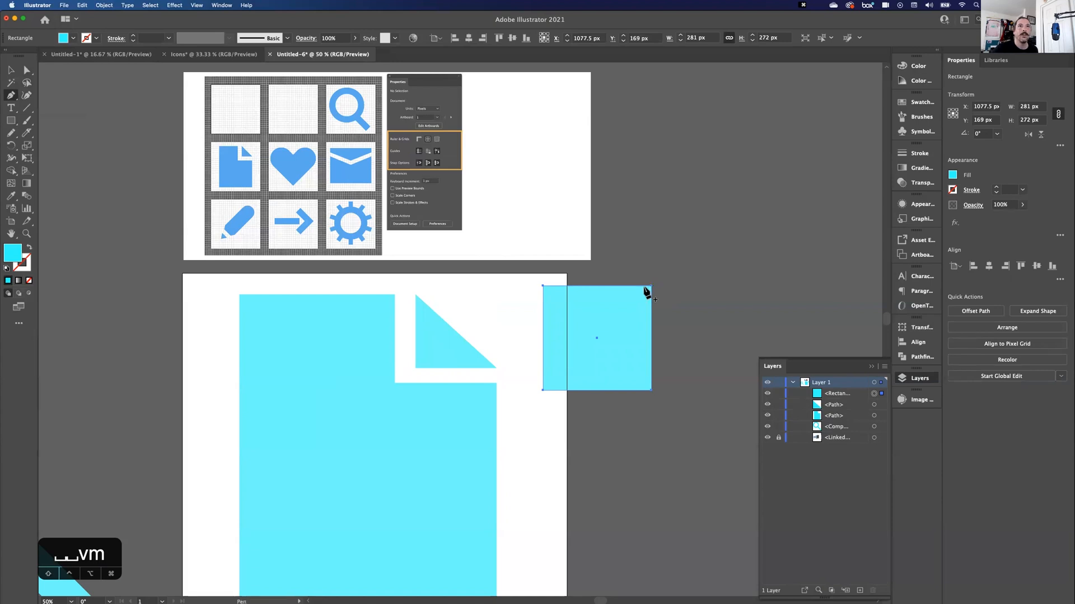
{"action": "key", "text": "super+equal"}
{"action": "key", "text": "super+equal"}
{"action": "key", "text": "super+equal"}
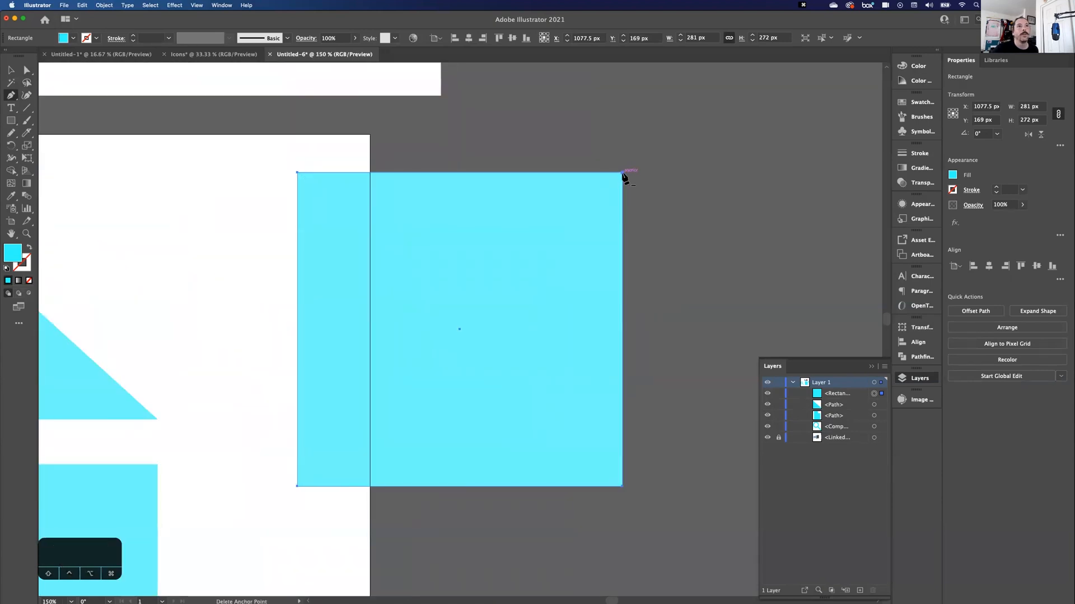
{"action": "left_click", "coordinate": [623, 173]}
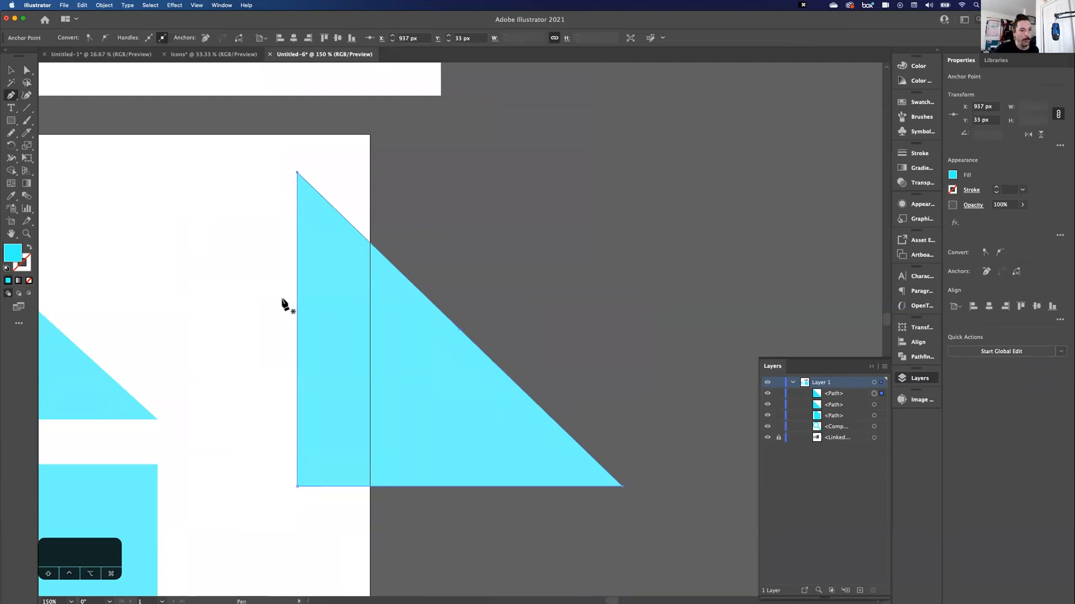
Step: Delete the practice triangle overlapping the artboard's right edge
{"action": "key", "text": "v"}
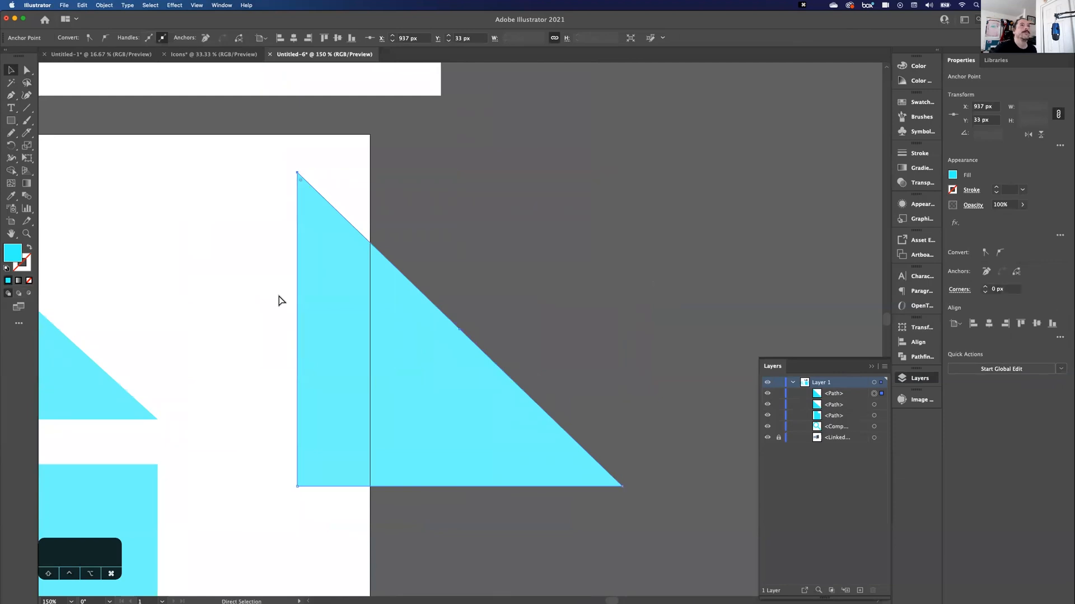
{"action": "key", "text": "super+minus"}
{"action": "key", "text": "super+minus"}
{"action": "key", "text": "super+minus"}
{"action": "key", "text": "super+minus"}
{"action": "left_click", "coordinate": [480, 381]}
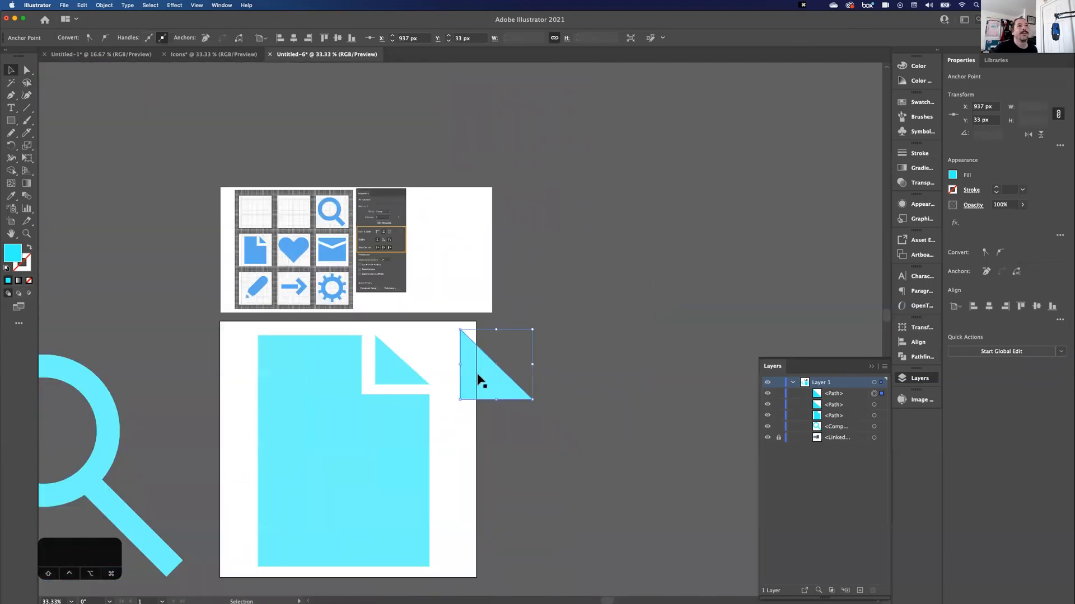
{"action": "key", "text": "BackSpace"}
Step: Group the page with its folded-corner triangle and move the group off the artboard, left of the magnifying glass
{"action": "left_click_drag", "start_coordinate": [253, 272], "coordinate": [373, 174]}
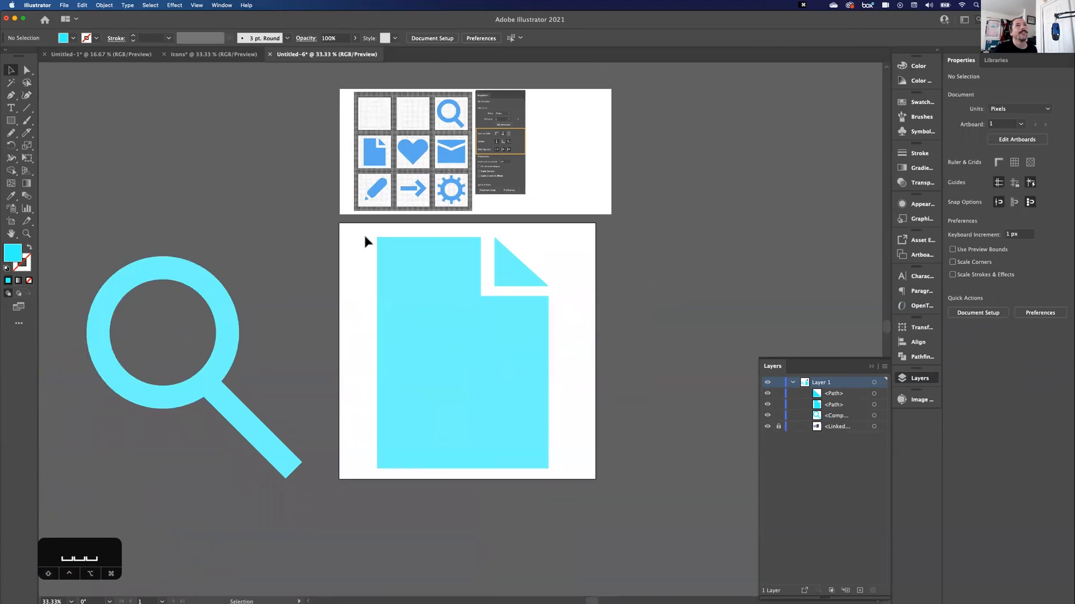
{"action": "left_click_drag", "start_coordinate": [577, 462], "coordinate": [547, 470]}
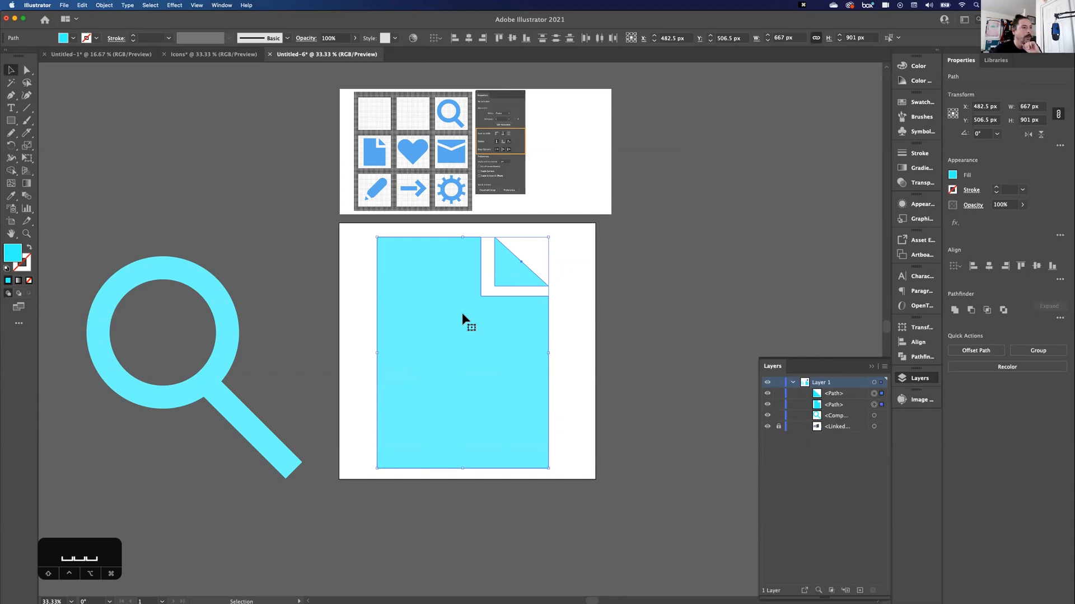
{"action": "right_click", "coordinate": [463, 315]}
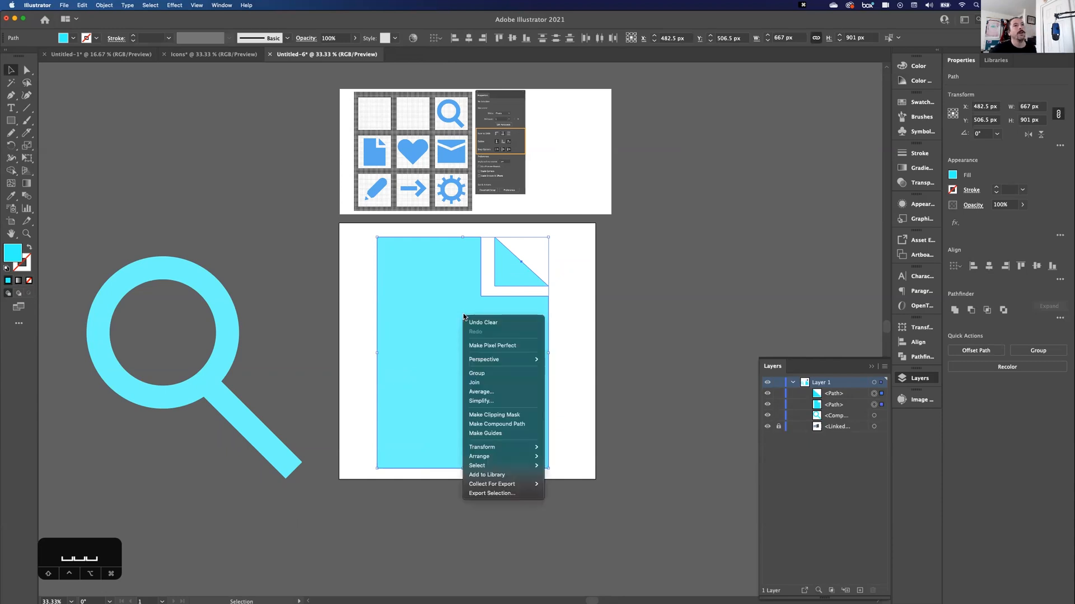
{"action": "left_click", "coordinate": [492, 374]}
{"action": "key", "text": "super+minus"}
{"action": "key", "text": "super+minus"}
{"action": "left_click_drag", "start_coordinate": [462, 349], "coordinate": [181, 354]}
{"action": "left_click", "coordinate": [432, 318]}
Step: Draw a rectangle about 838 × 305 px across the empty artboard and round its corners to the maximum radius of about 152.5 px
{"action": "key", "text": "super+equal"}
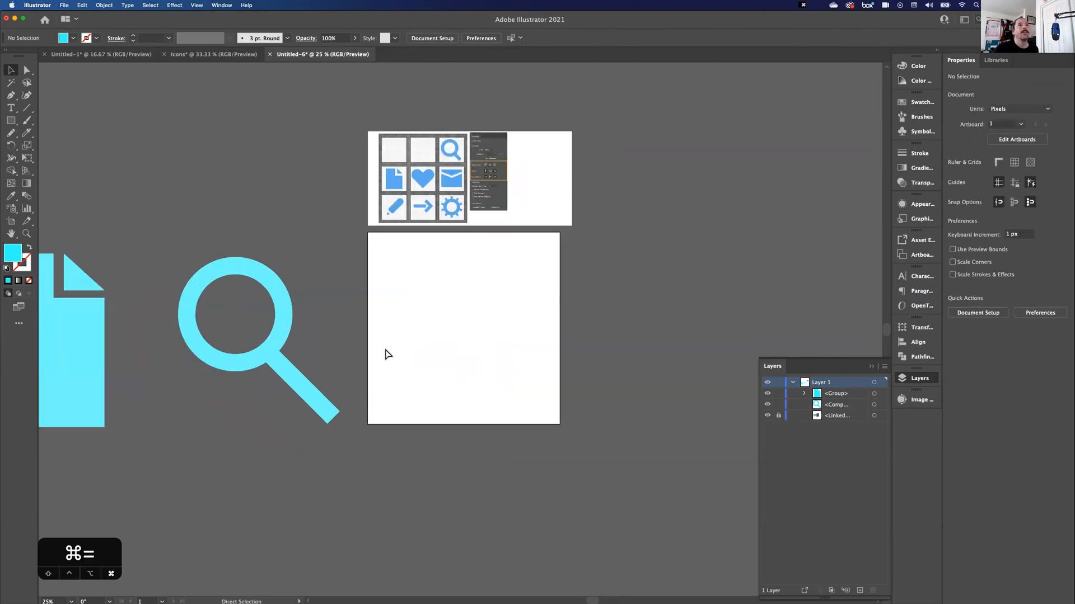
{"action": "key", "text": "space"}
{"action": "left_click_drag", "start_coordinate": [491, 308], "coordinate": [433, 310]}
{"action": "key", "text": "super+equal"}
{"action": "key", "text": "space"}
{"action": "left_click_drag", "start_coordinate": [353, 227], "coordinate": [360, 463]}
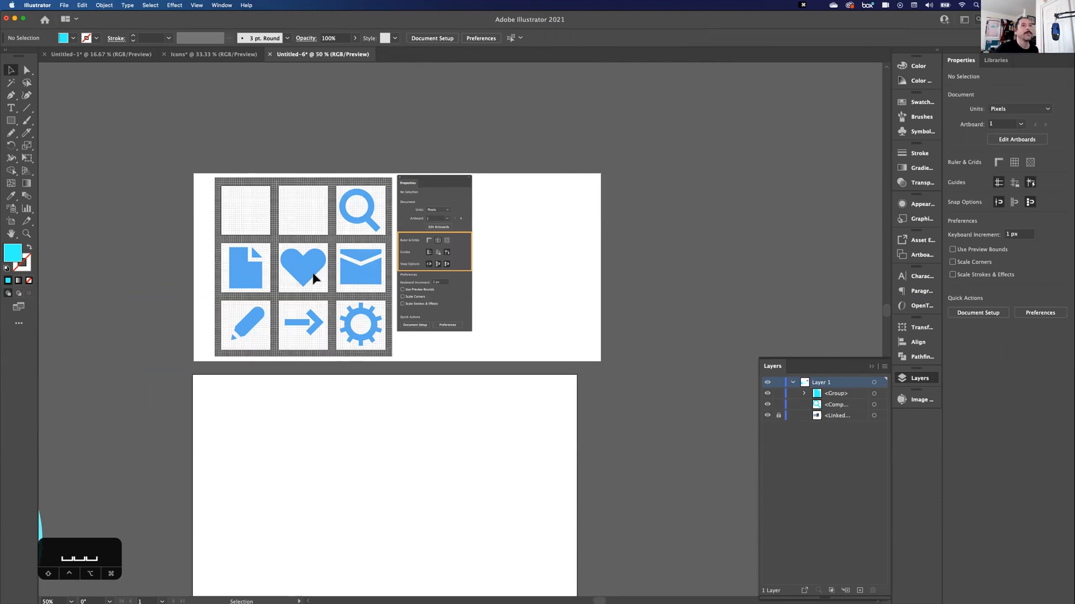
{"action": "scroll", "coordinate": [352, 444], "scroll_direction": "down", "scroll_amount": 6}
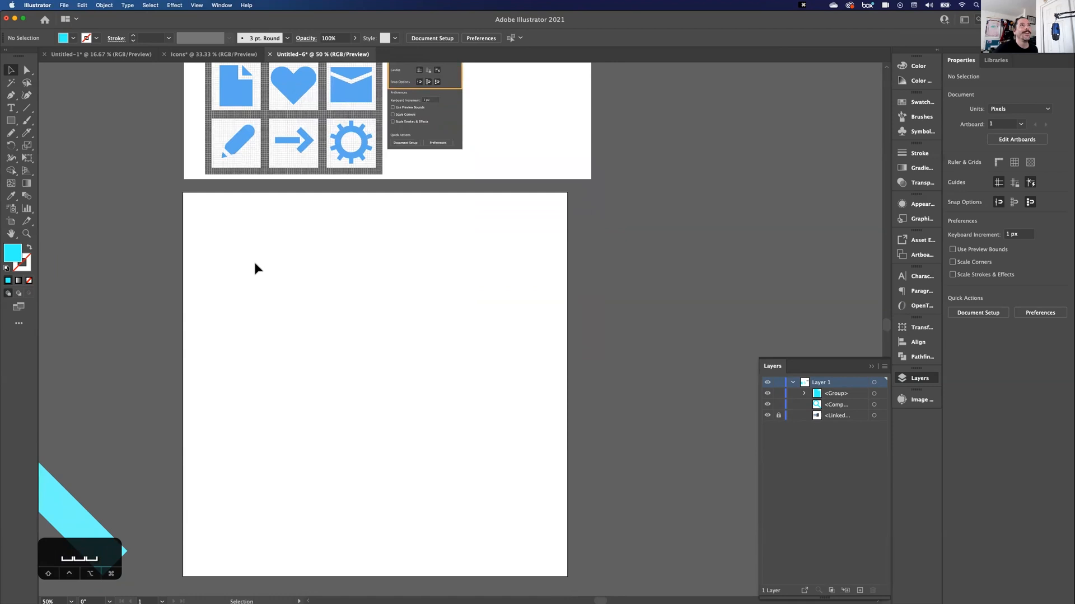
{"action": "key", "text": "m"}
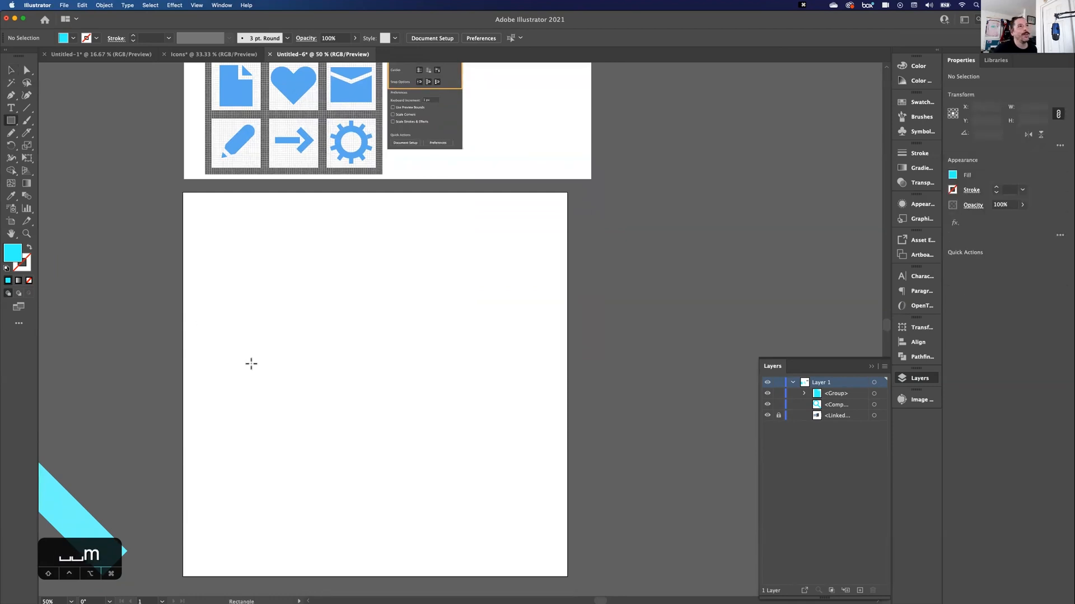
{"action": "left_click_drag", "start_coordinate": [212, 291], "coordinate": [536, 410]}
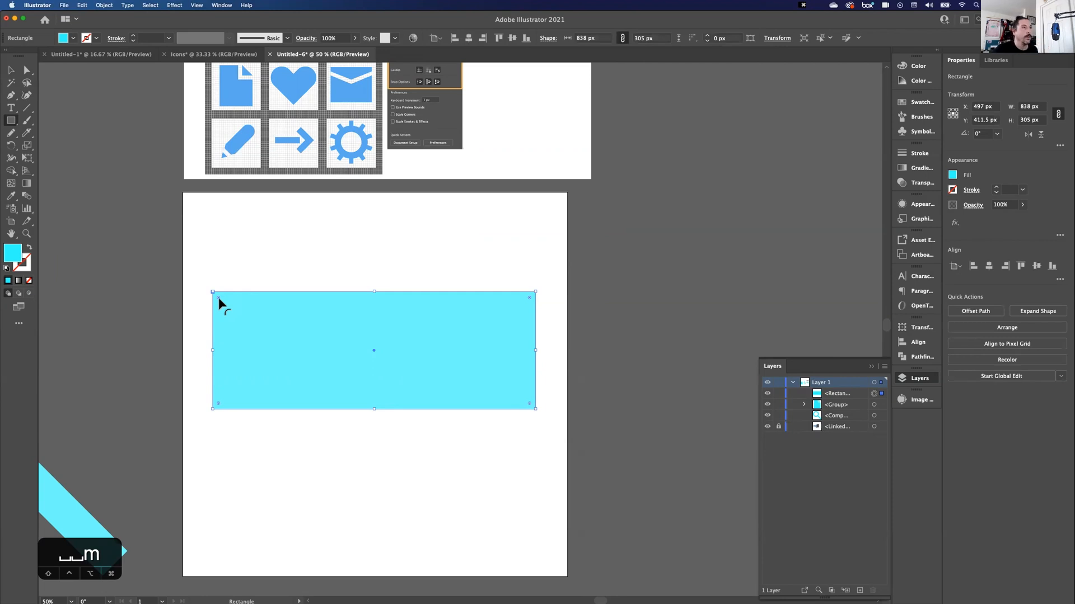
{"action": "left_click_drag", "start_coordinate": [218, 300], "coordinate": [292, 364]}
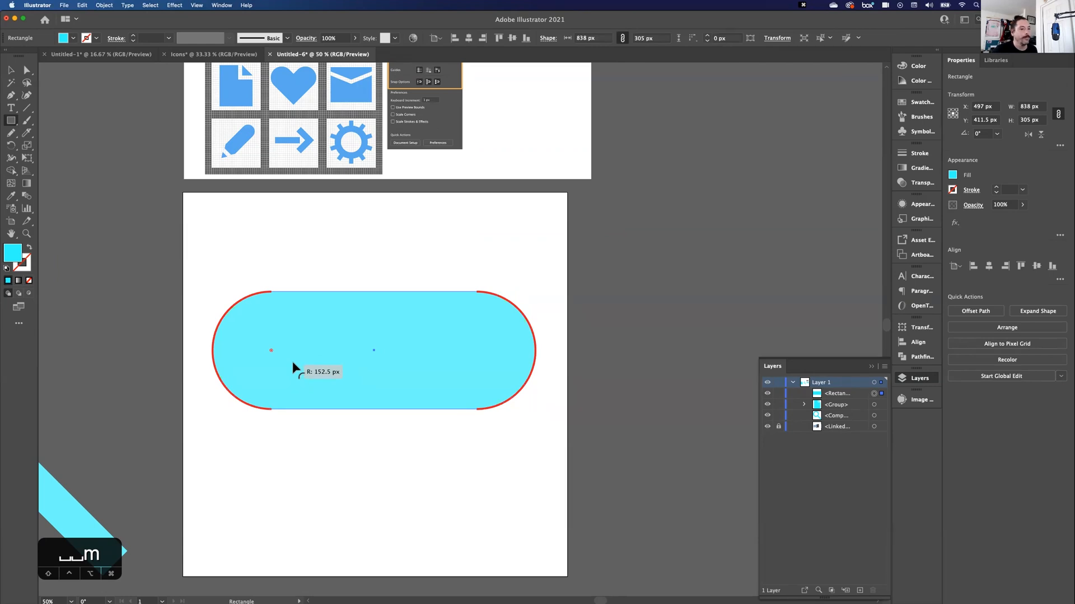
{"action": "left_click_drag", "start_coordinate": [293, 363], "coordinate": [291, 362]}
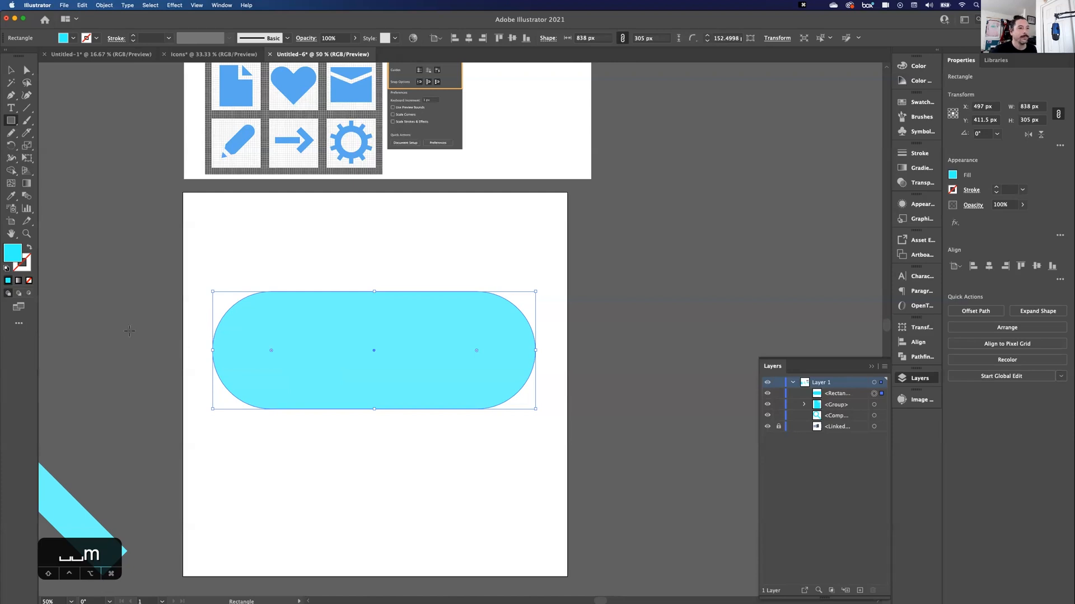
Step: Rotate the rounded rectangle by 45° with the Rotate transformation
{"action": "left_click", "coordinate": [9, 73]}
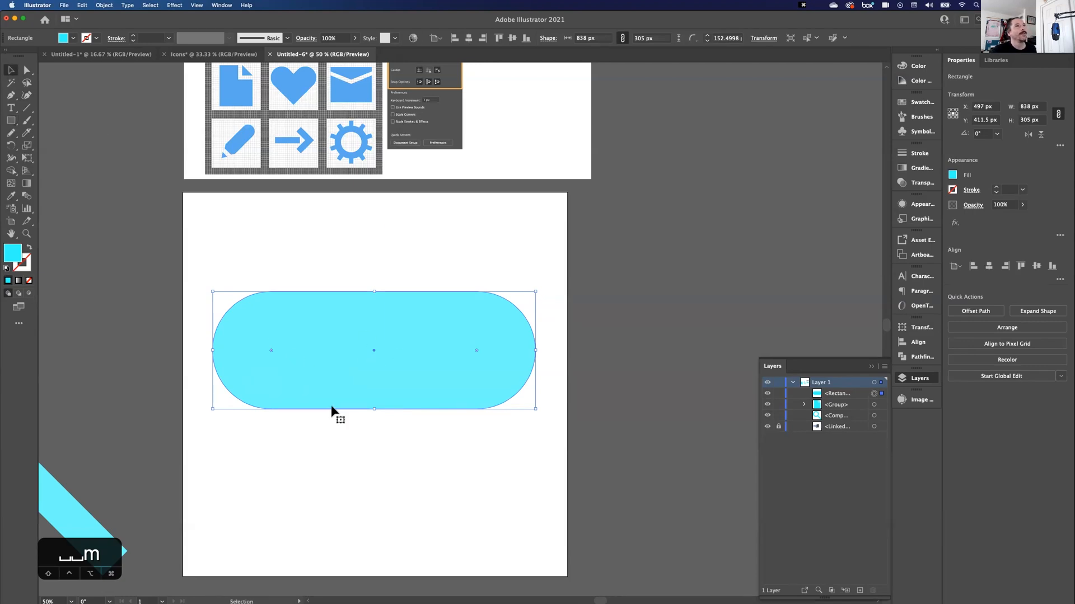
{"action": "right_click", "coordinate": [354, 380]}
{"action": "mouse_move", "coordinate": [423, 538]}
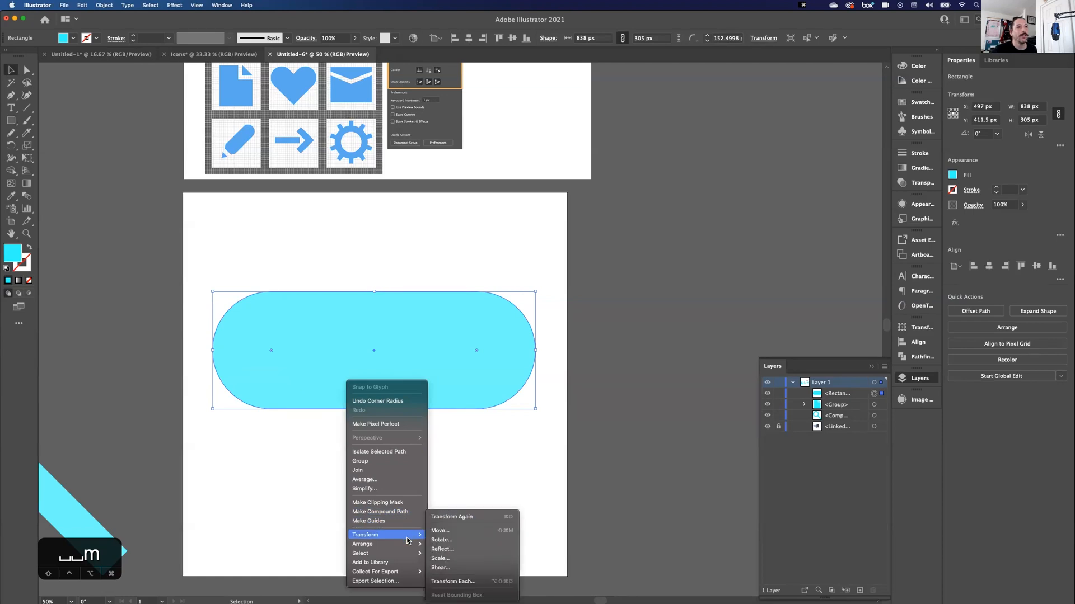
{"action": "left_click", "coordinate": [442, 540]}
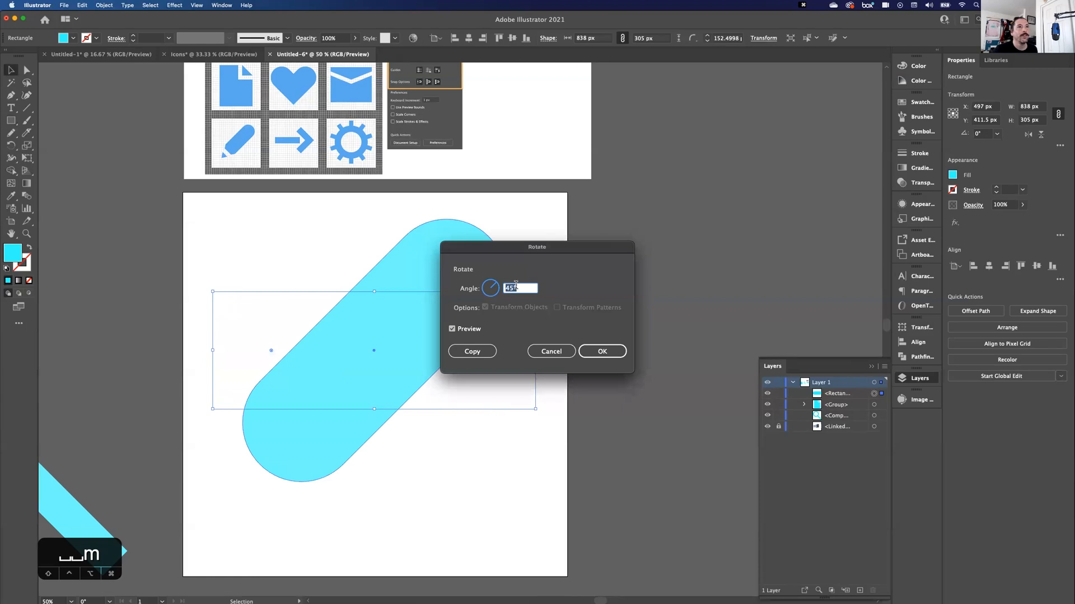
{"action": "left_click", "coordinate": [606, 355]}
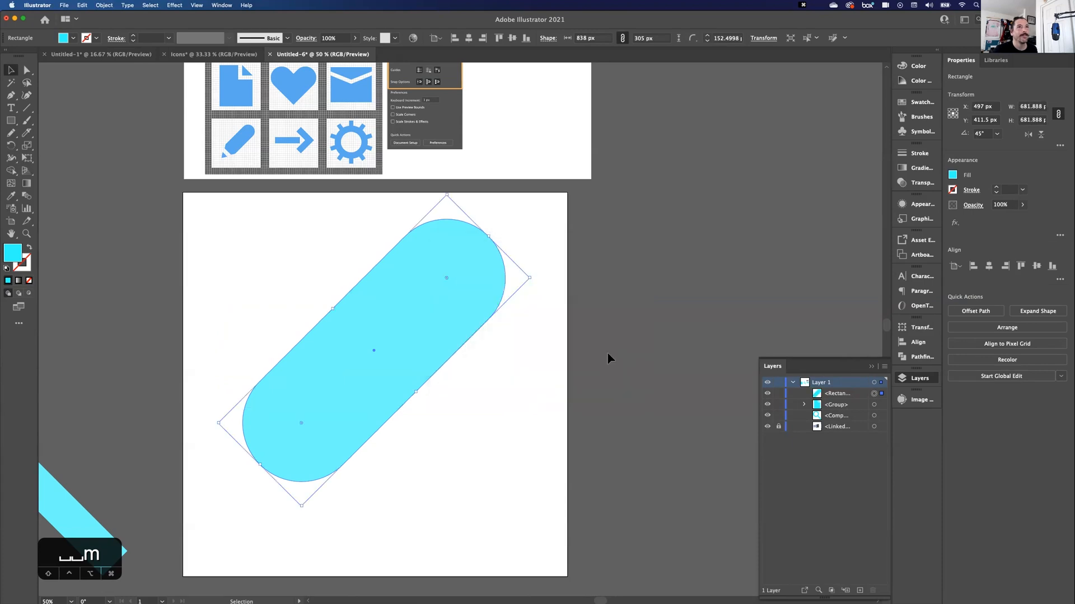
{"action": "right_click", "coordinate": [331, 364]}
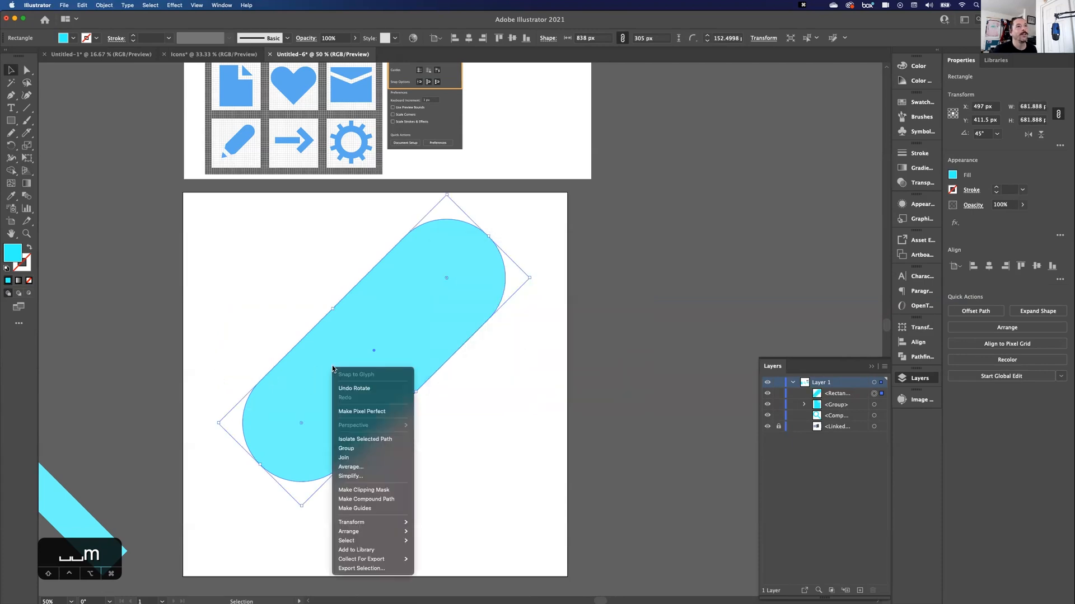
{"action": "mouse_move", "coordinate": [376, 524]}
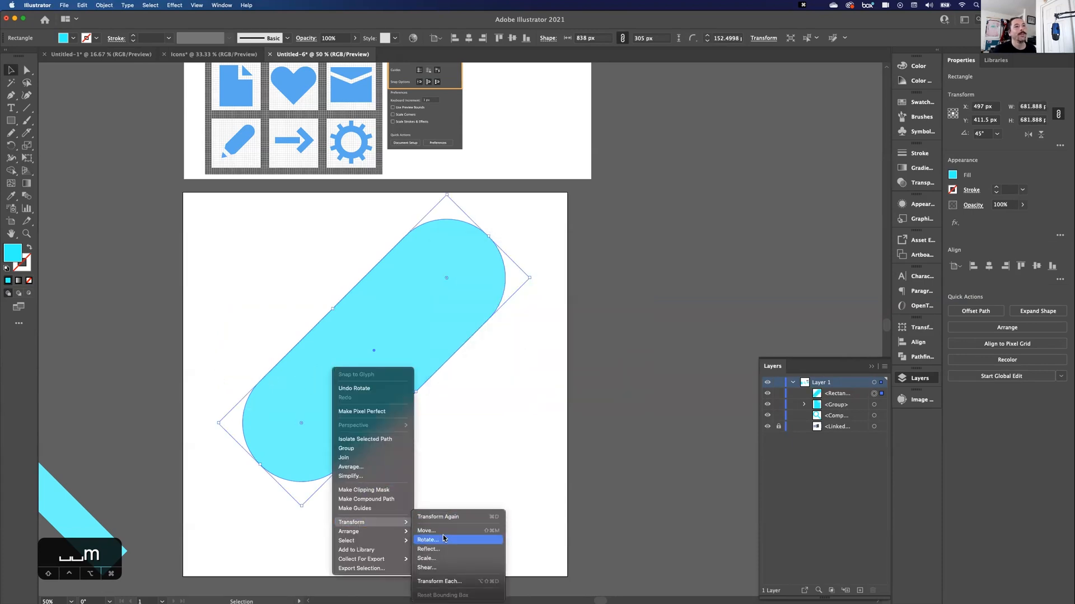
{"action": "left_click", "coordinate": [465, 538]}
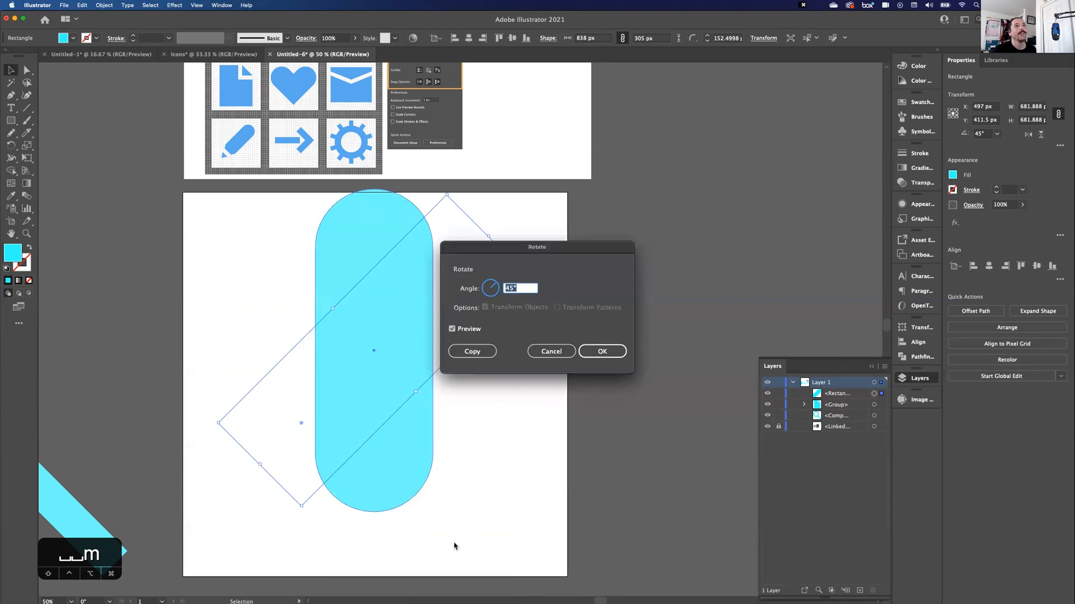
{"action": "key", "text": "Left"}
{"action": "type", "text": "-"}
{"action": "key", "text": "Tab"}
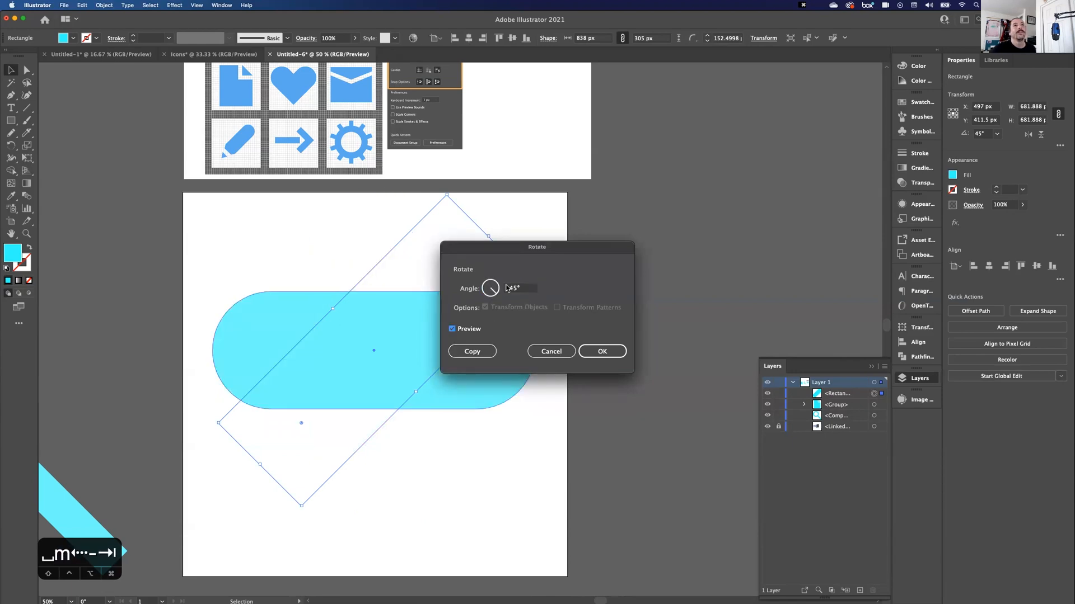
{"action": "left_click", "coordinate": [551, 352]}
Step: Undo the rounded rectangle's rotation and create a copy of it rotated by 45° with the Rotate transformation
{"action": "key", "text": "super+z"}
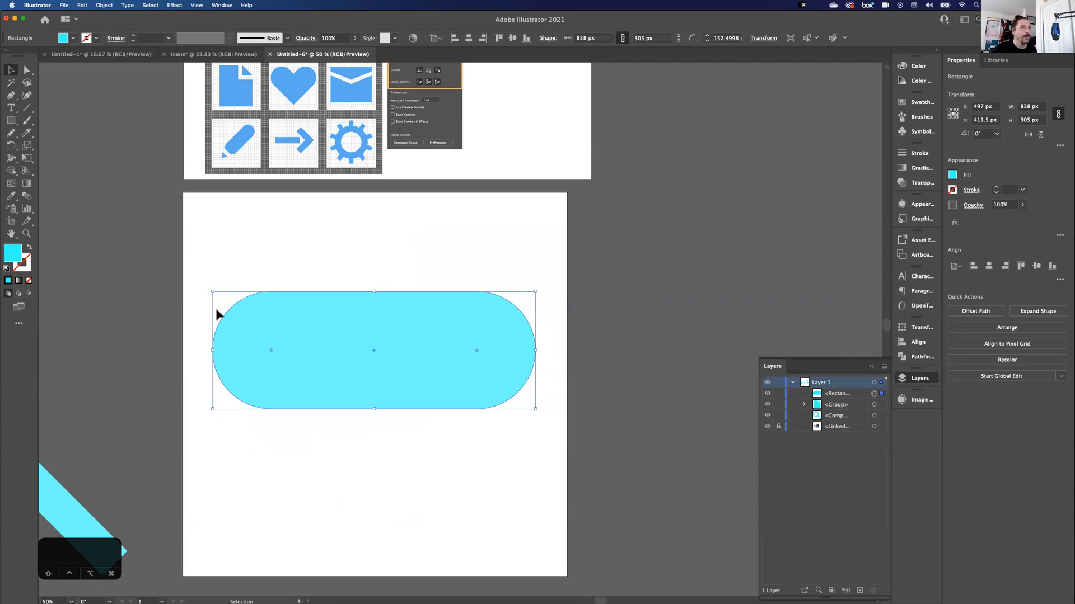
{"action": "right_click", "coordinate": [315, 356]}
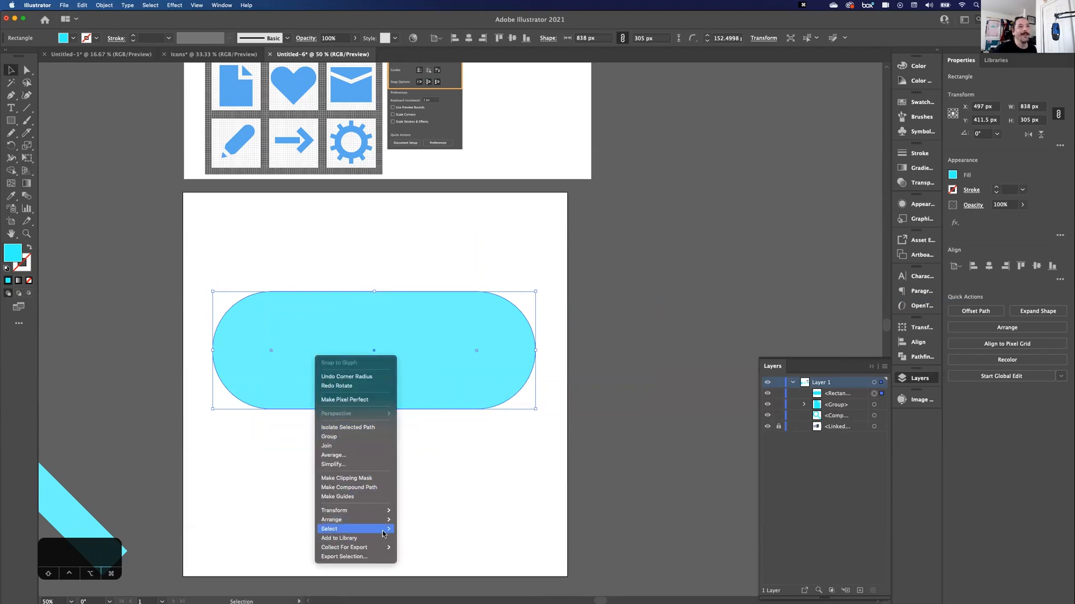
{"action": "mouse_move", "coordinate": [374, 514]}
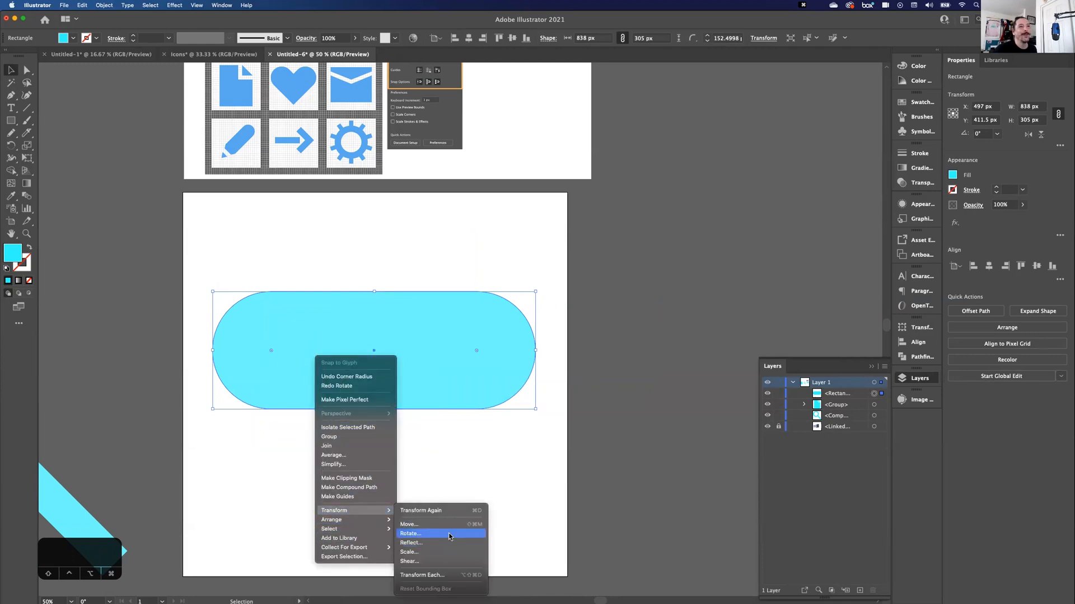
{"action": "left_click", "coordinate": [451, 531]}
{"action": "left_click", "coordinate": [464, 355]}
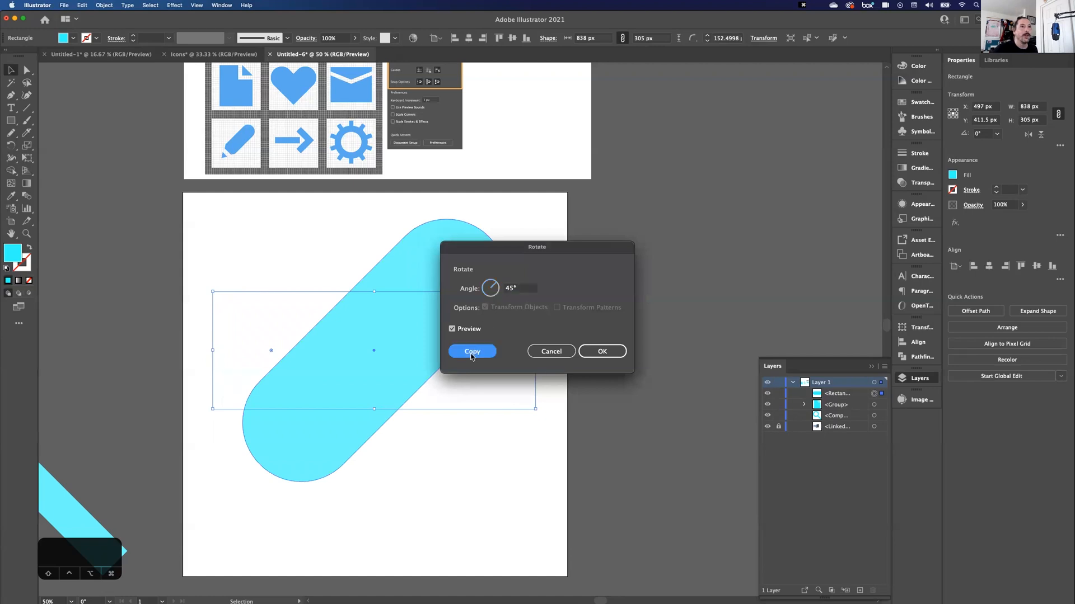
{"action": "left_click", "coordinate": [470, 353]}
Step: Rotate the original horizontal rounded rectangle by -45° so that it crosses the rotated copy
{"action": "left_click", "coordinate": [263, 333]}
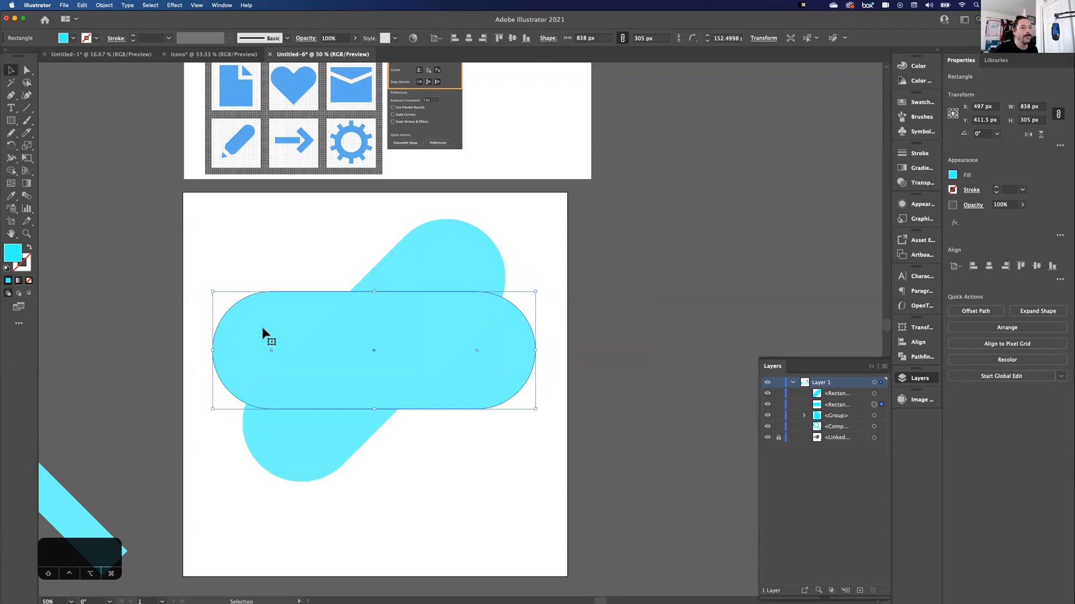
{"action": "right_click", "coordinate": [263, 330]}
{"action": "mouse_move", "coordinate": [299, 497]}
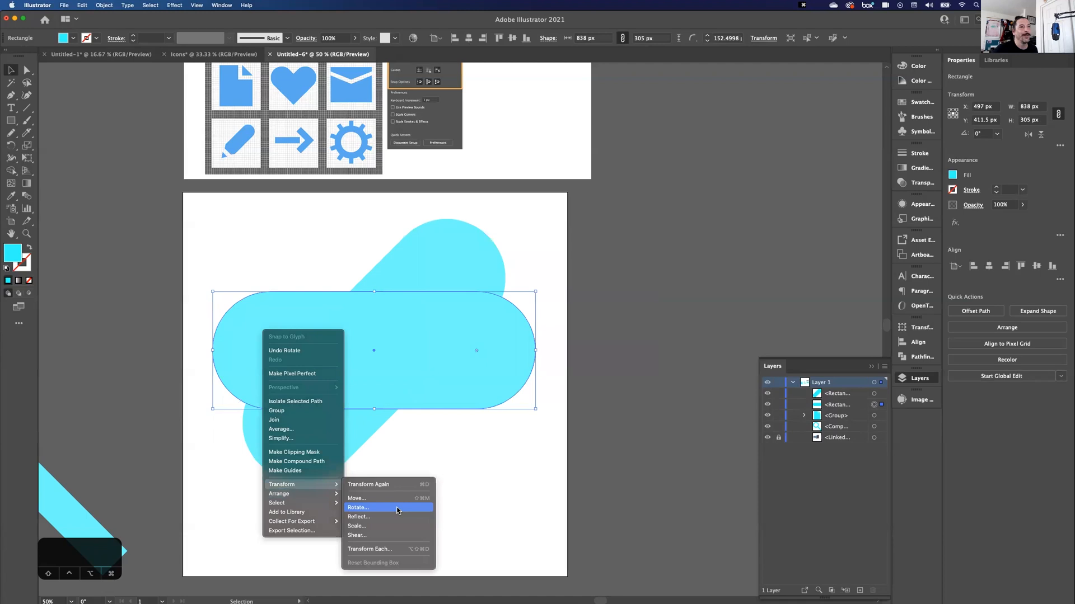
{"action": "left_click", "coordinate": [397, 508]}
{"action": "left_click", "coordinate": [505, 288]}
{"action": "type", "text": "-45"}
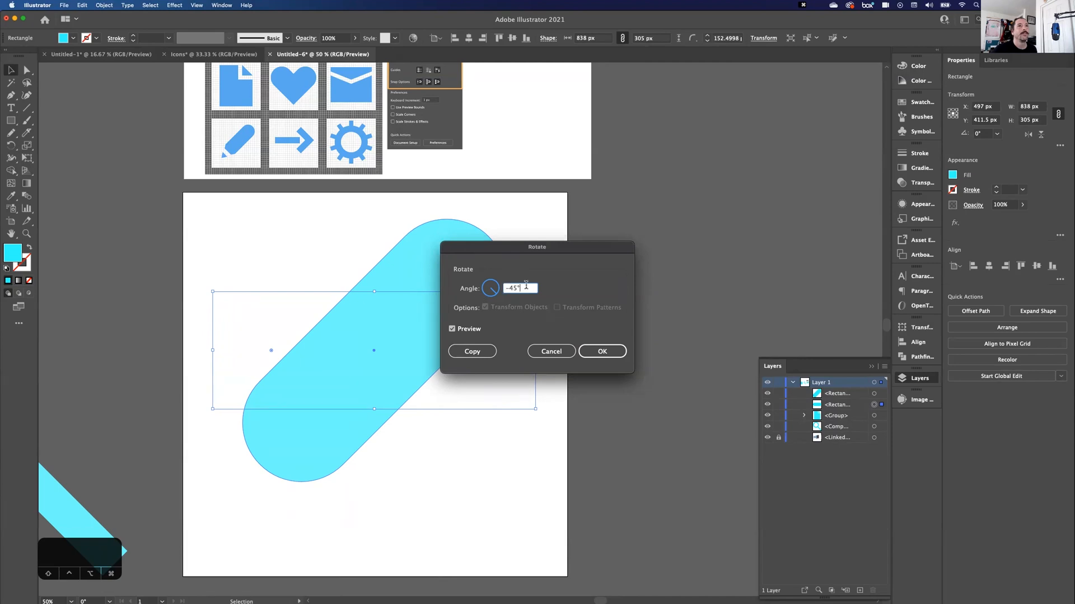
{"action": "key", "text": "Tab"}
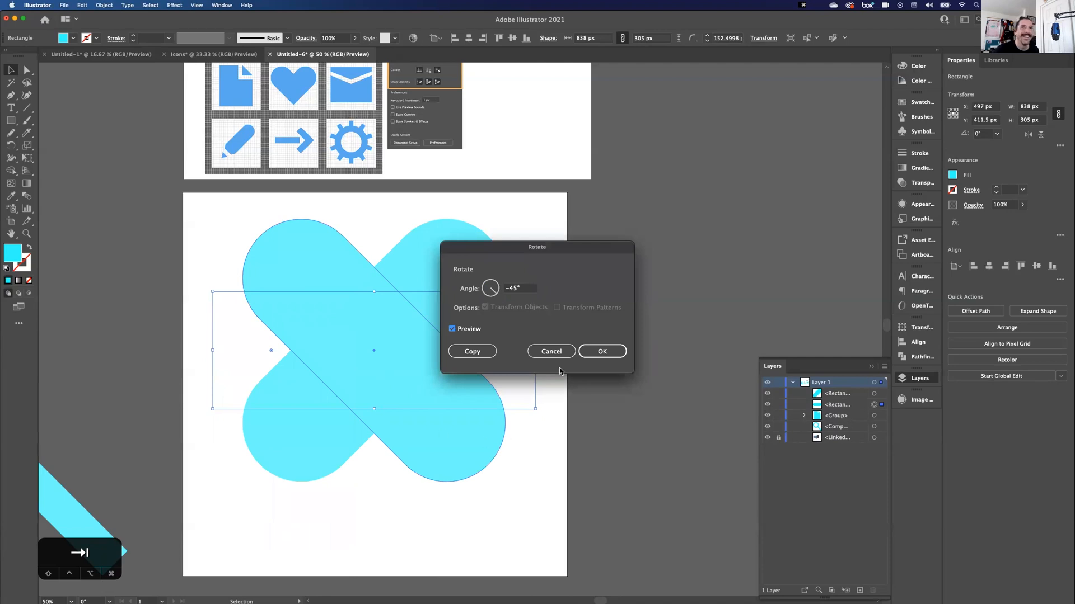
{"action": "left_click", "coordinate": [598, 352]}
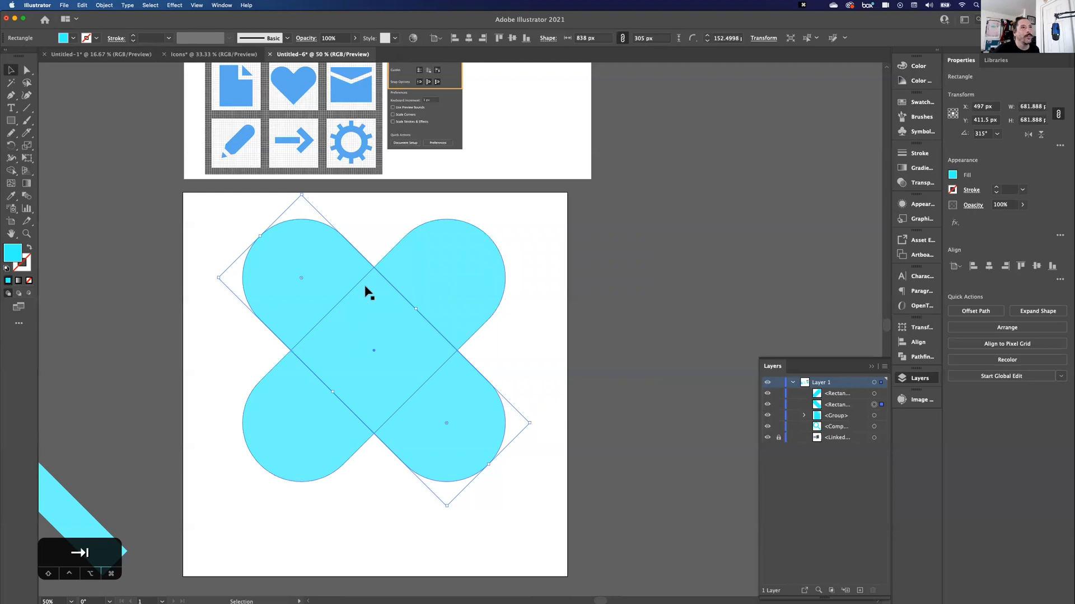
Step: Merge the upper lobes and central overlap of both rounded rectangles into a heart with the Shape Builder tool, and remove the two lower lobes
{"action": "left_click_drag", "start_coordinate": [511, 513], "coordinate": [488, 502]}
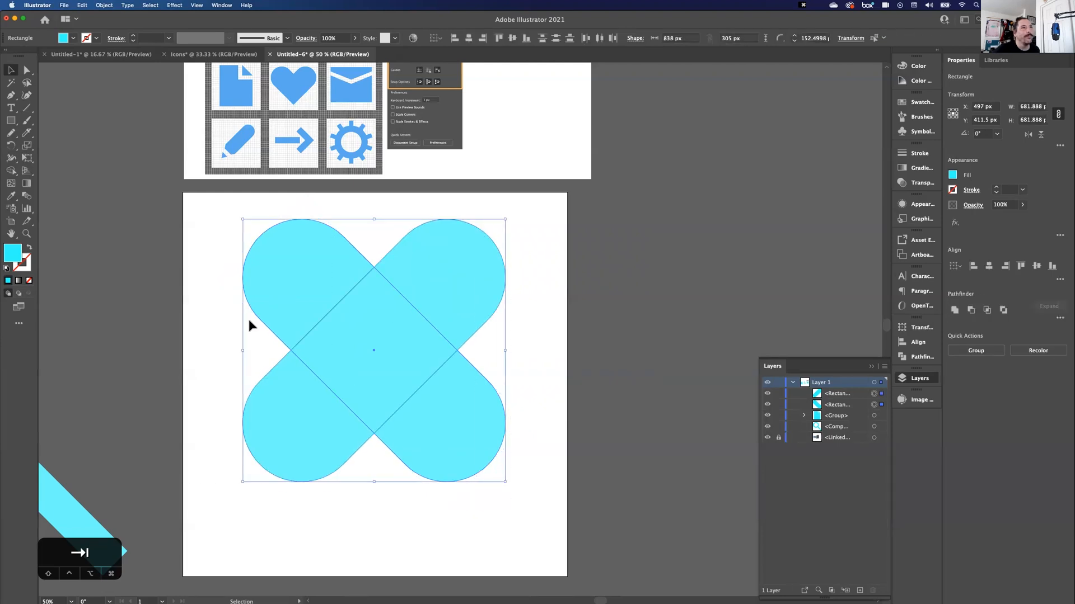
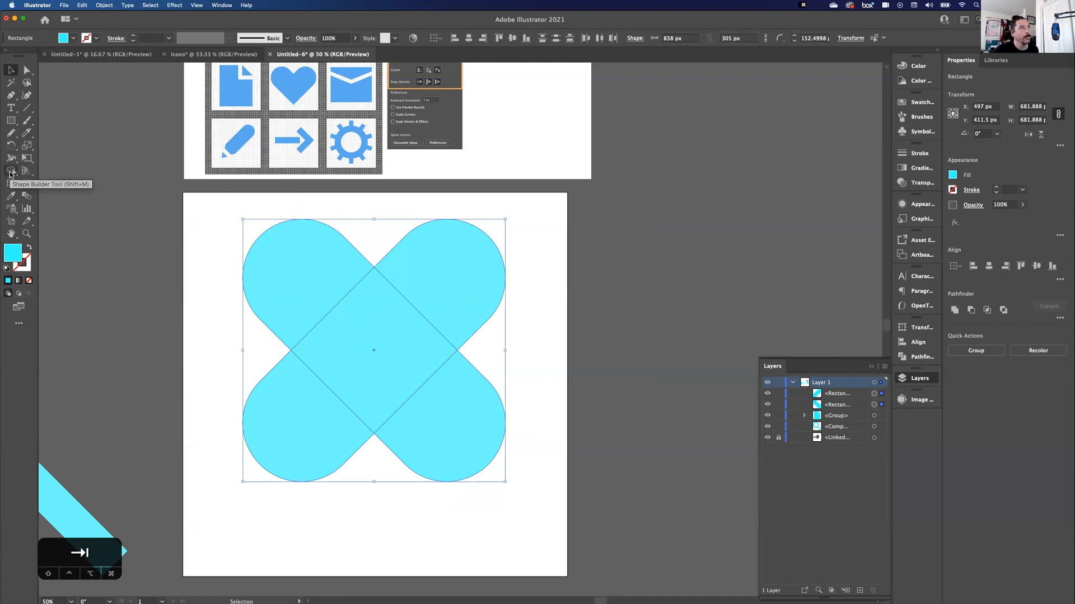
{"action": "left_click", "coordinate": [181, 231]}
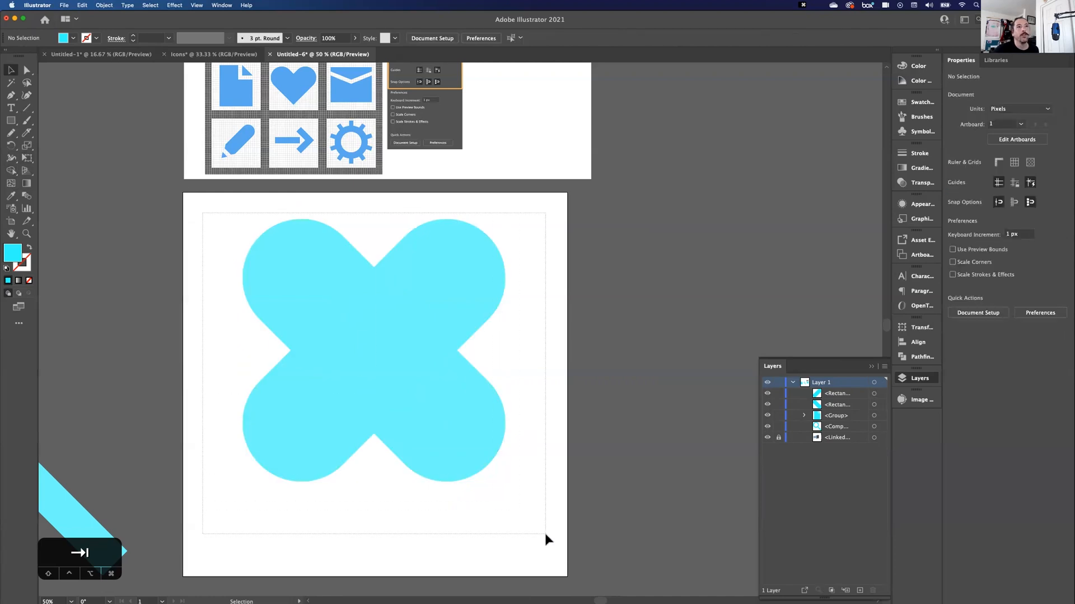
{"action": "left_click_drag", "start_coordinate": [540, 507], "coordinate": [386, 329]}
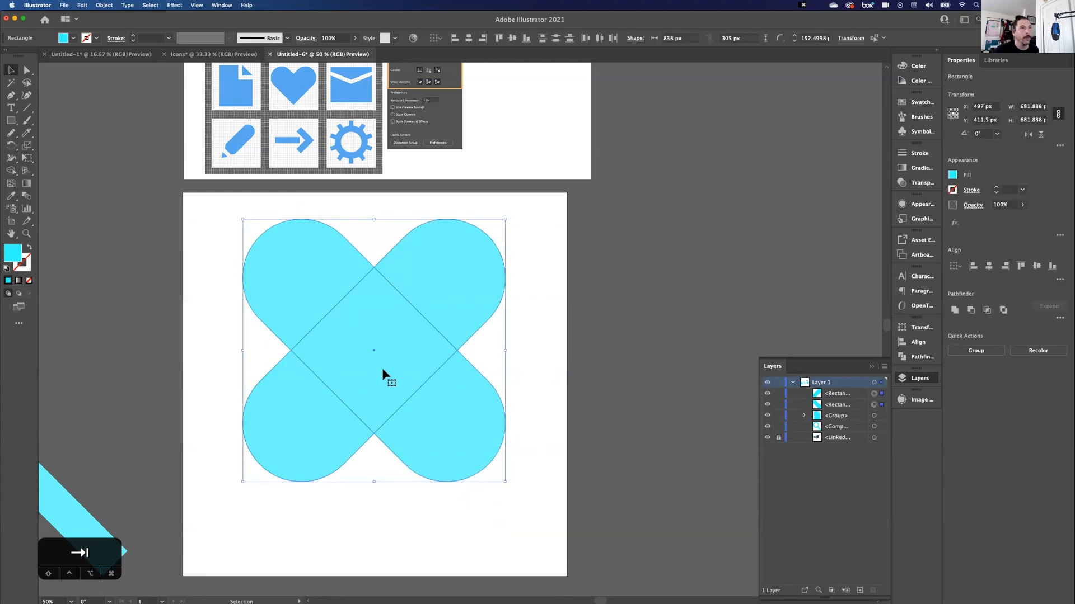
{"action": "left_click", "coordinate": [11, 171]}
{"action": "mouse_move", "coordinate": [283, 275]}
{"action": "left_mouse_down"}
{"action": "mouse_move", "coordinate": [350, 355]}
{"action": "mouse_move", "coordinate": [439, 321]}
{"action": "mouse_move", "coordinate": [468, 283]}
{"action": "left_mouse_up"}
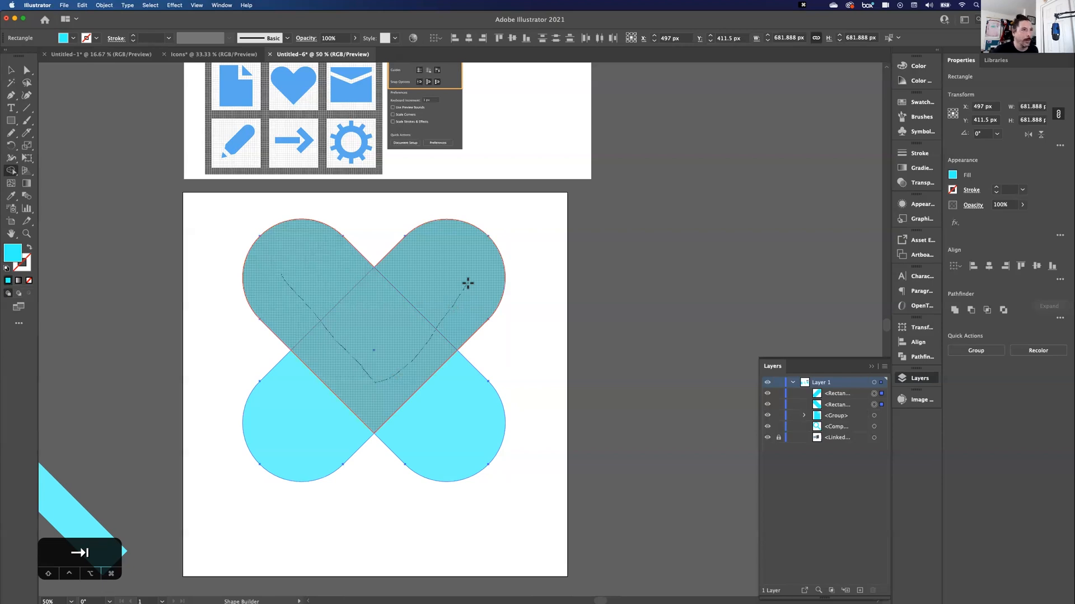
{"action": "left_click_drag", "start_coordinate": [468, 284], "coordinate": [467, 284]}
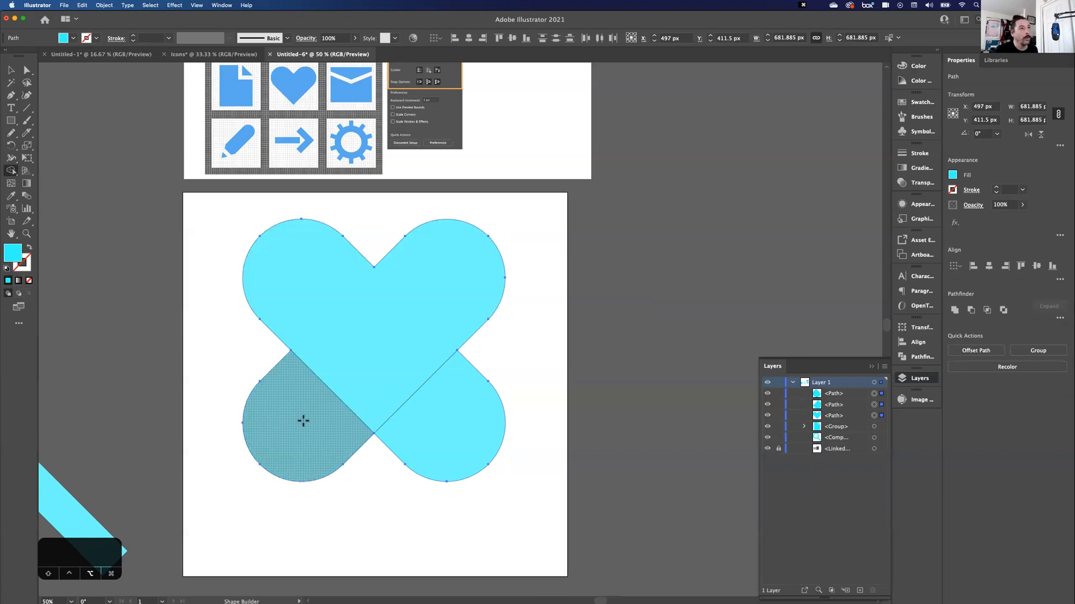
{"action": "left_click", "coordinate": [303, 421], "text": "alt"}
{"action": "left_click", "coordinate": [449, 417], "text": "alt"}
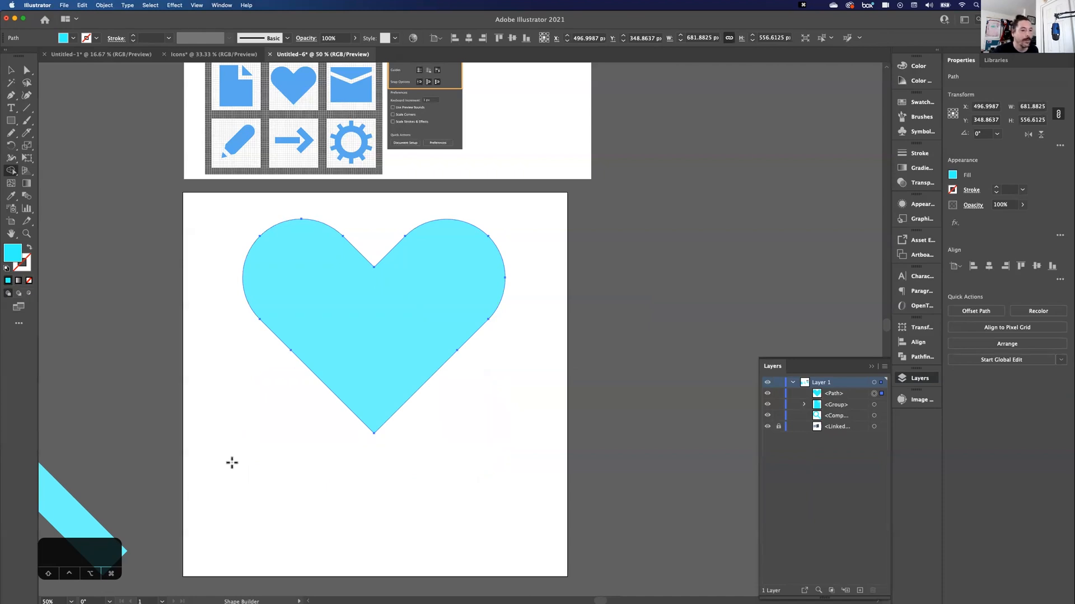
Step: Enlarge the heart proportionally to about 956 × 780 px and center it on the artboard
{"action": "left_click", "coordinate": [11, 70]}
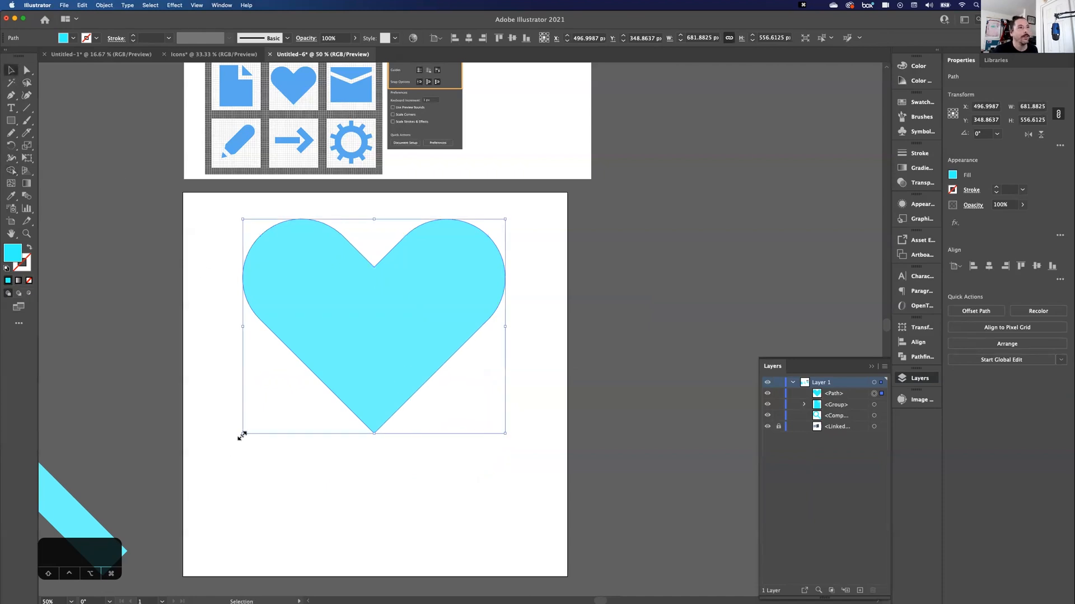
{"action": "left_click_drag", "start_coordinate": [240, 433], "coordinate": [188, 478]}
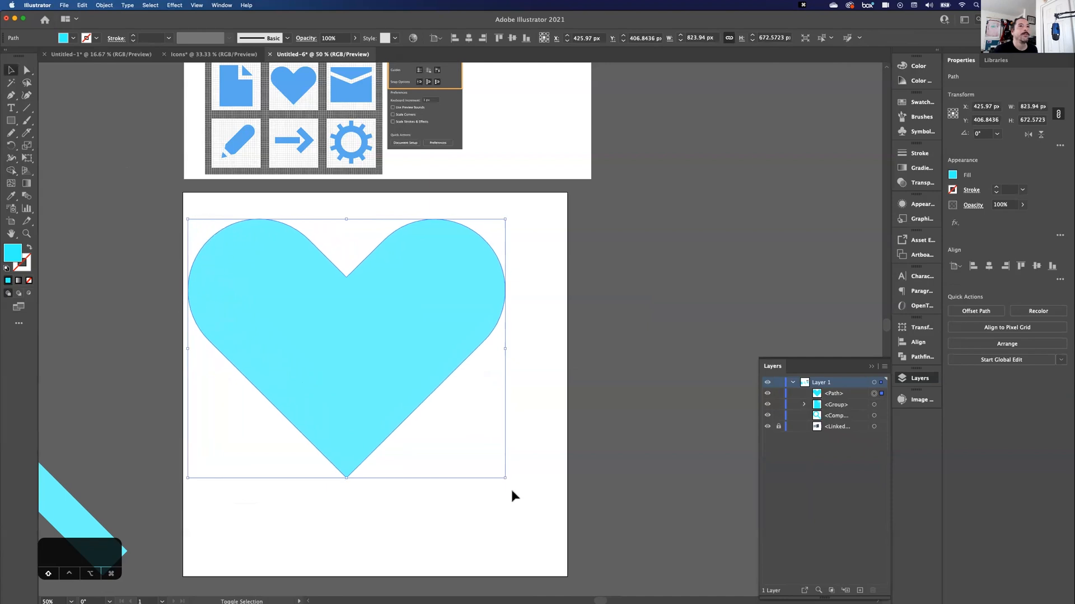
{"action": "left_click_drag", "start_coordinate": [505, 479], "coordinate": [556, 542]}
{"action": "left_click_drag", "start_coordinate": [400, 441], "coordinate": [399, 445]}
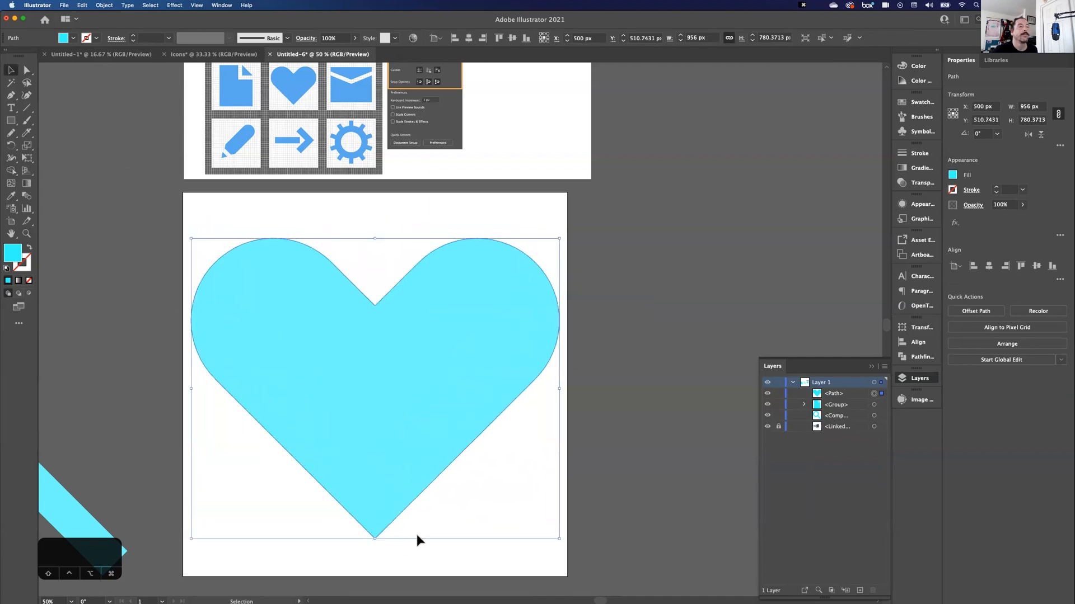
Step: Move the heart off the artboard to above the document icon and deselect it
{"action": "key", "text": "super+minus"}
{"action": "key", "text": "super+minus"}
{"action": "key", "text": "super+minus"}
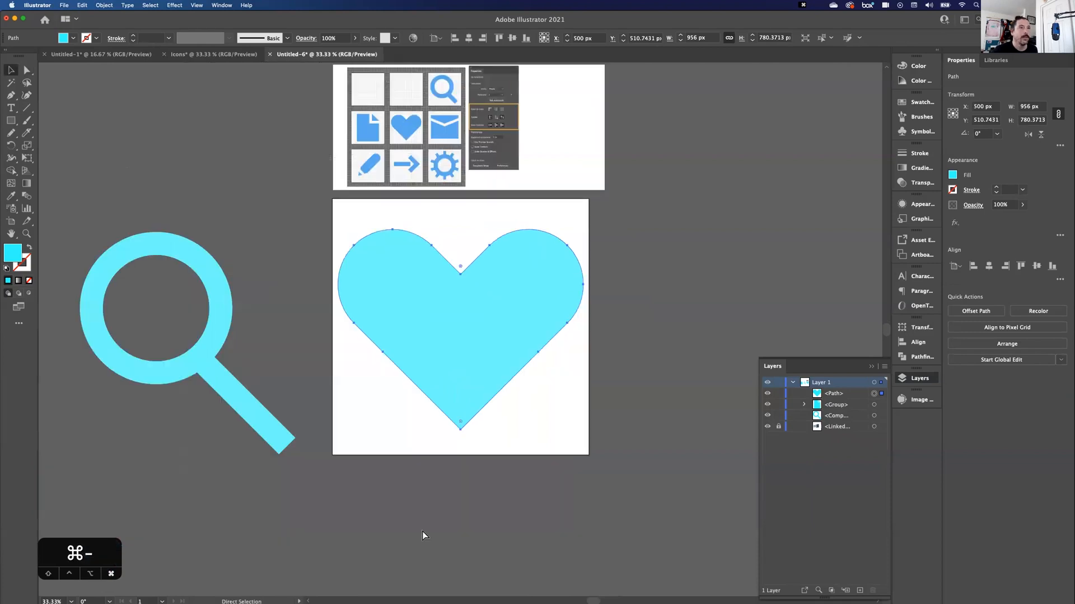
{"action": "left_click_drag", "start_coordinate": [465, 319], "coordinate": [180, 184]}
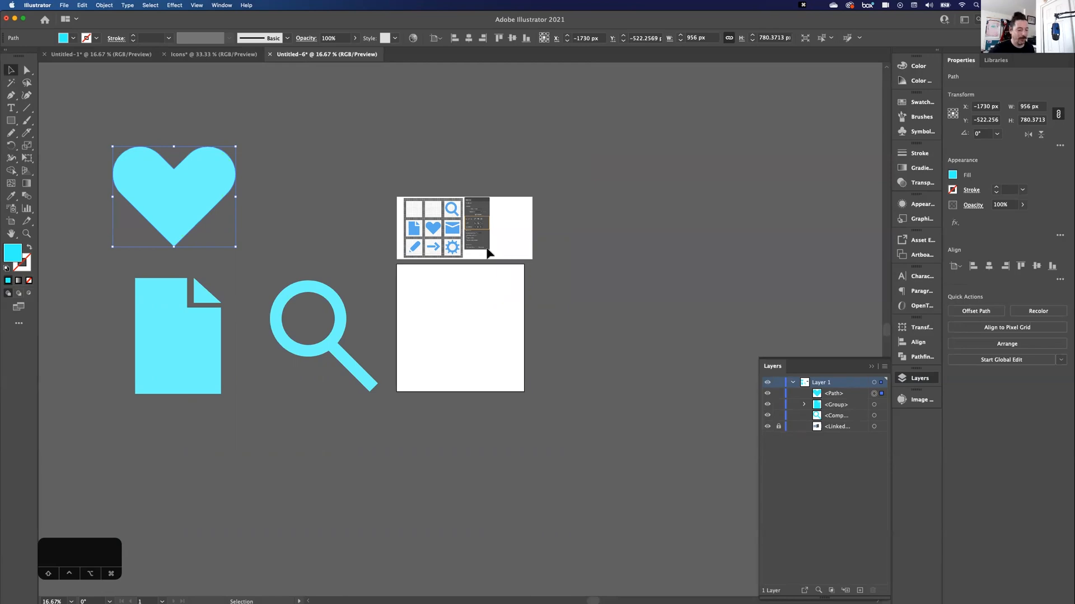
{"action": "left_click", "coordinate": [474, 304]}
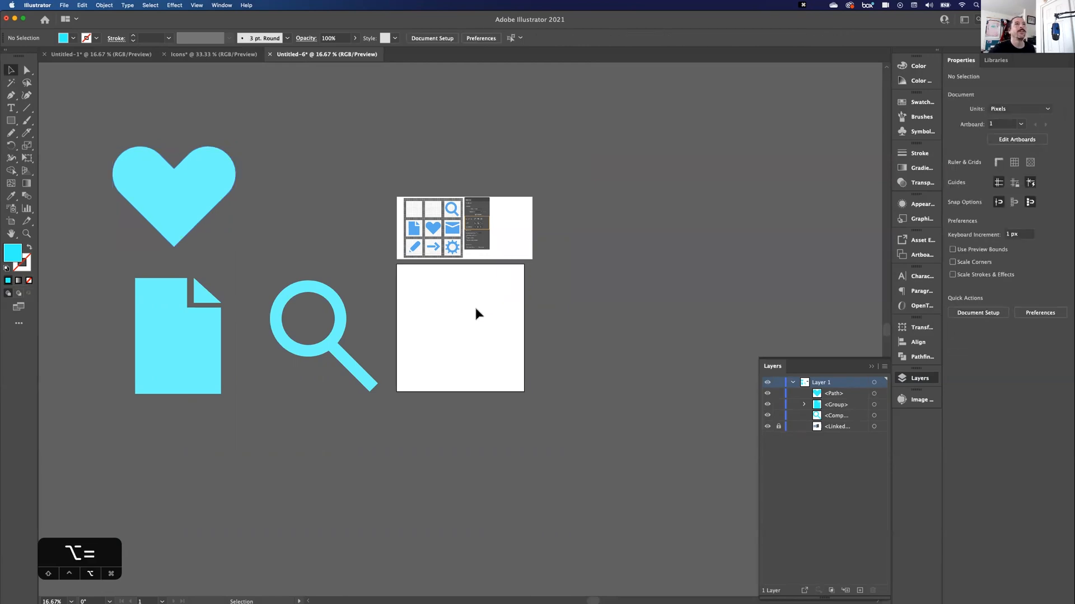
Step: Draw a rectangle about 900 × 735 px across the empty artboard
{"action": "key", "text": "super+equal"}
{"action": "key", "text": "super+equal"}
{"action": "key", "text": "super+equal"}
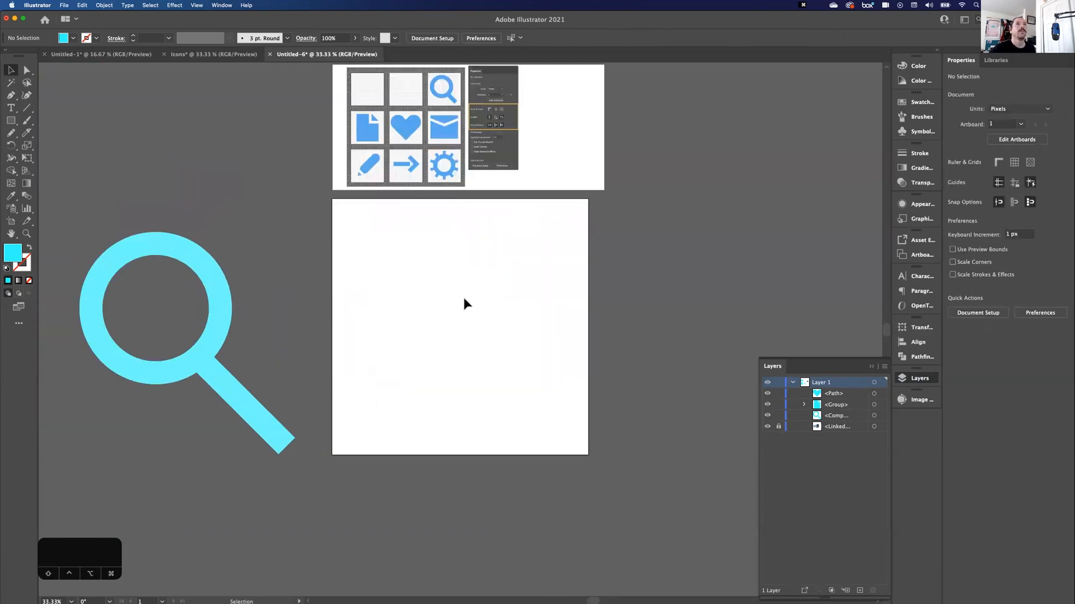
{"action": "left_click_drag", "start_coordinate": [447, 143], "coordinate": [406, 180]}
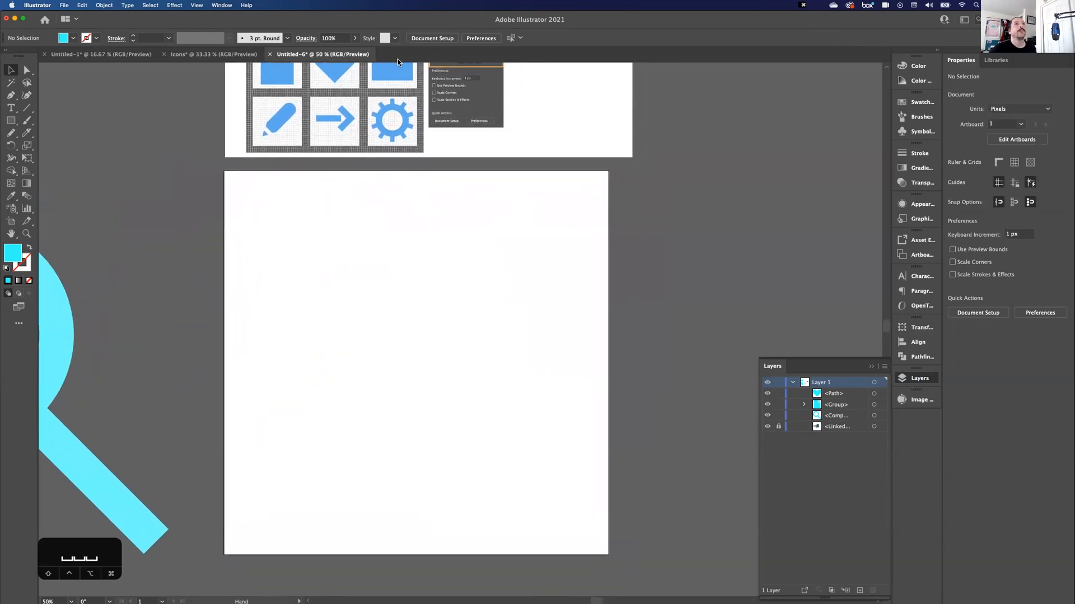
{"action": "left_click_drag", "start_coordinate": [432, 250], "coordinate": [408, 269]}
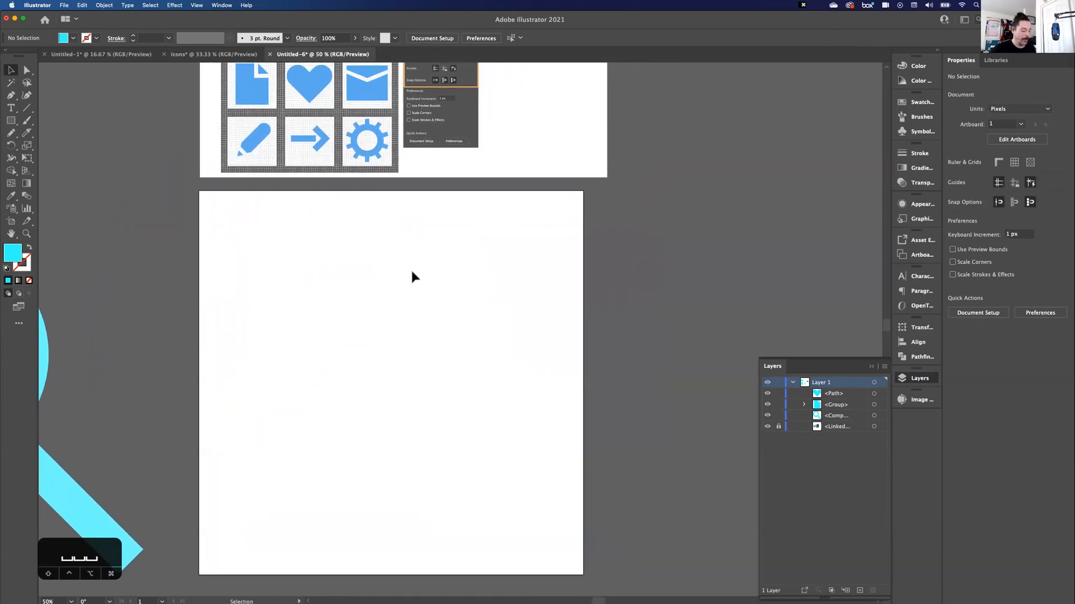
{"action": "key", "text": "m"}
{"action": "left_click_drag", "start_coordinate": [216, 244], "coordinate": [563, 526]}
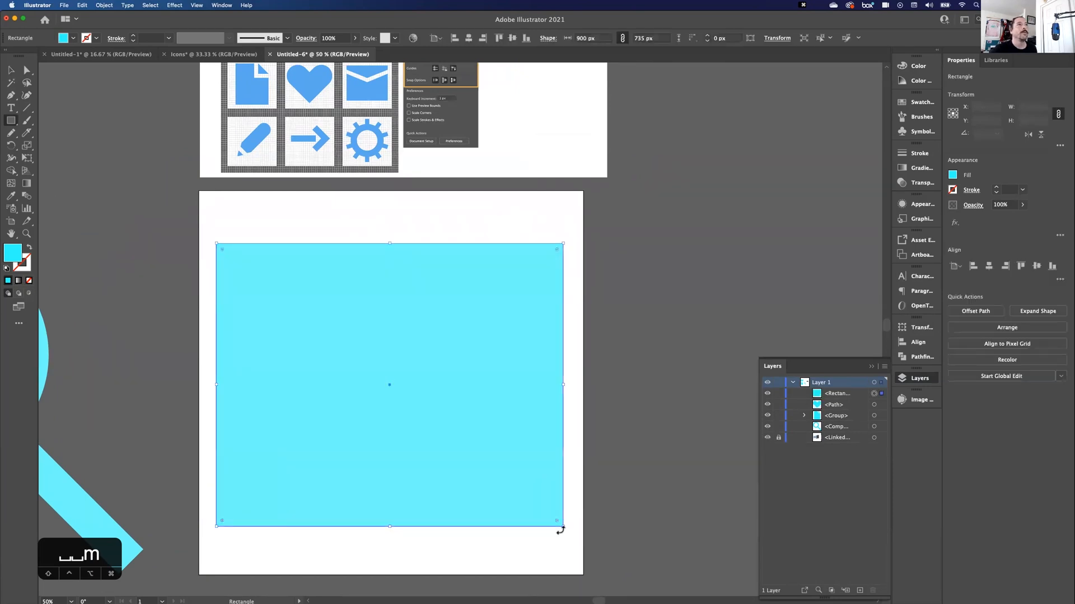
Step: Draw a thin rectangle about 506 × 57 px above the large one and make a copy of it rotated 30°
{"action": "key", "text": "m"}
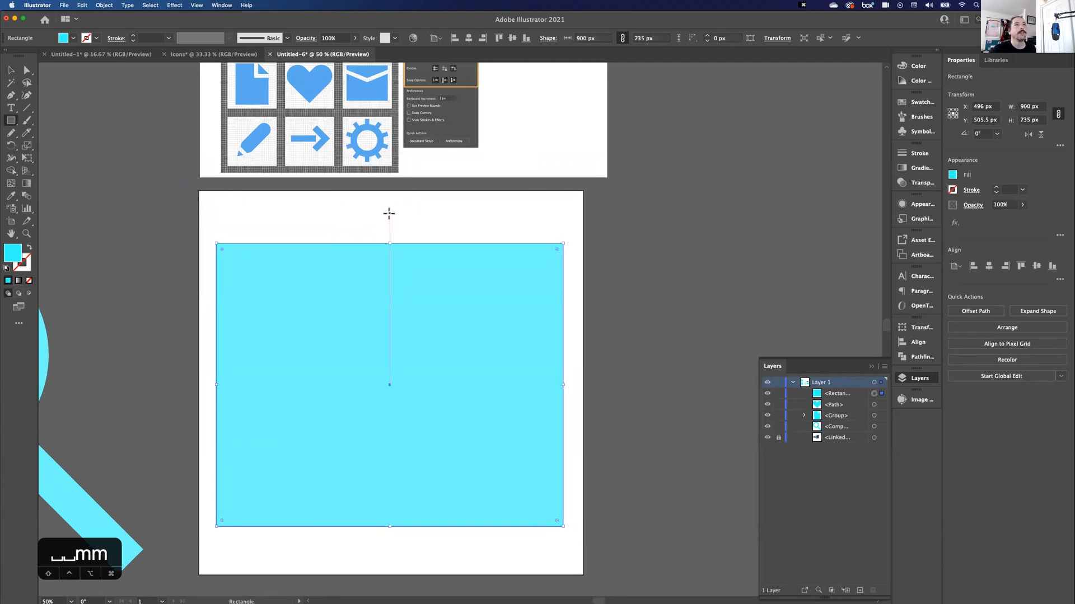
{"action": "left_click_drag", "start_coordinate": [367, 213], "coordinate": [563, 236]}
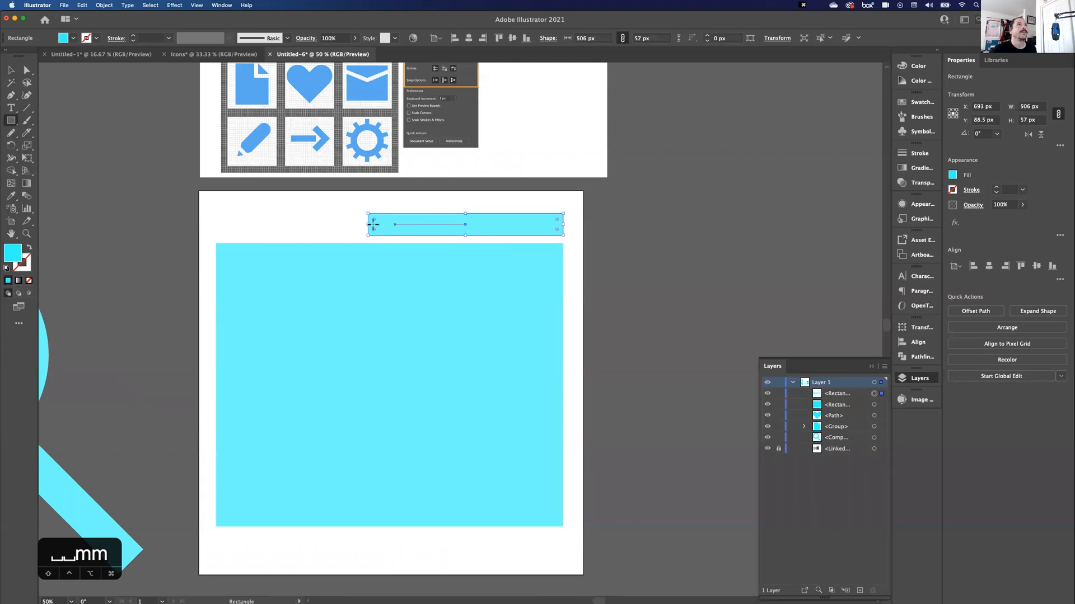
{"action": "right_click", "coordinate": [418, 225]}
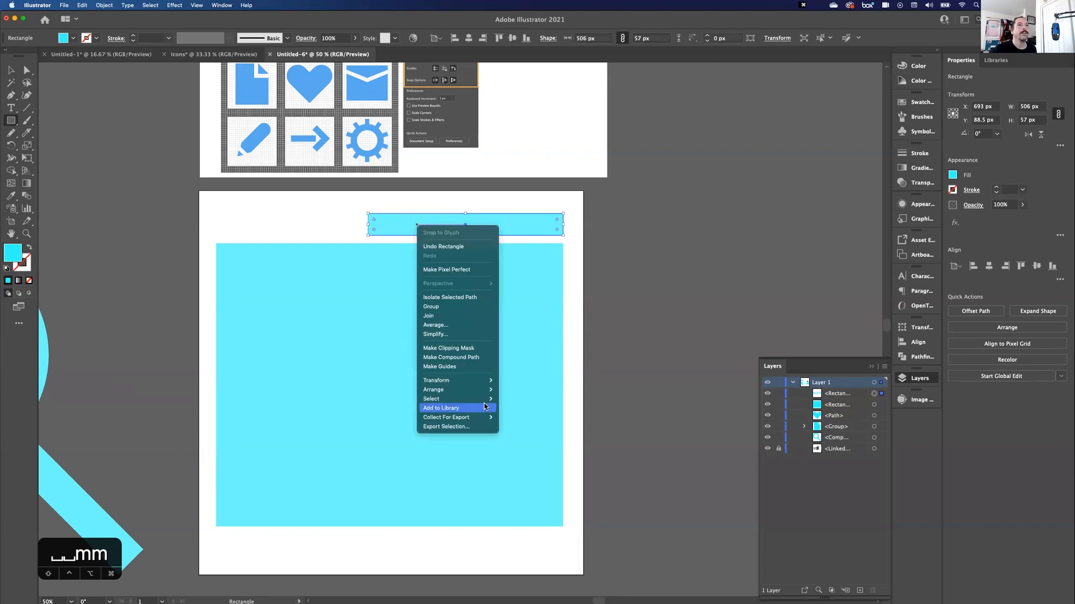
{"action": "mouse_move", "coordinate": [453, 382]}
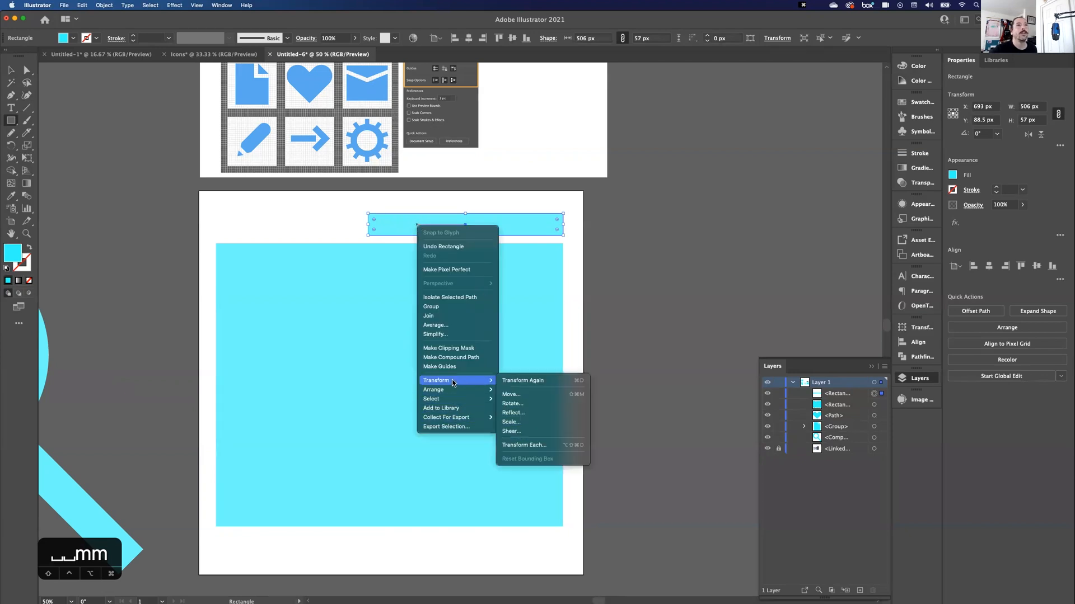
{"action": "left_click", "coordinate": [522, 403]}
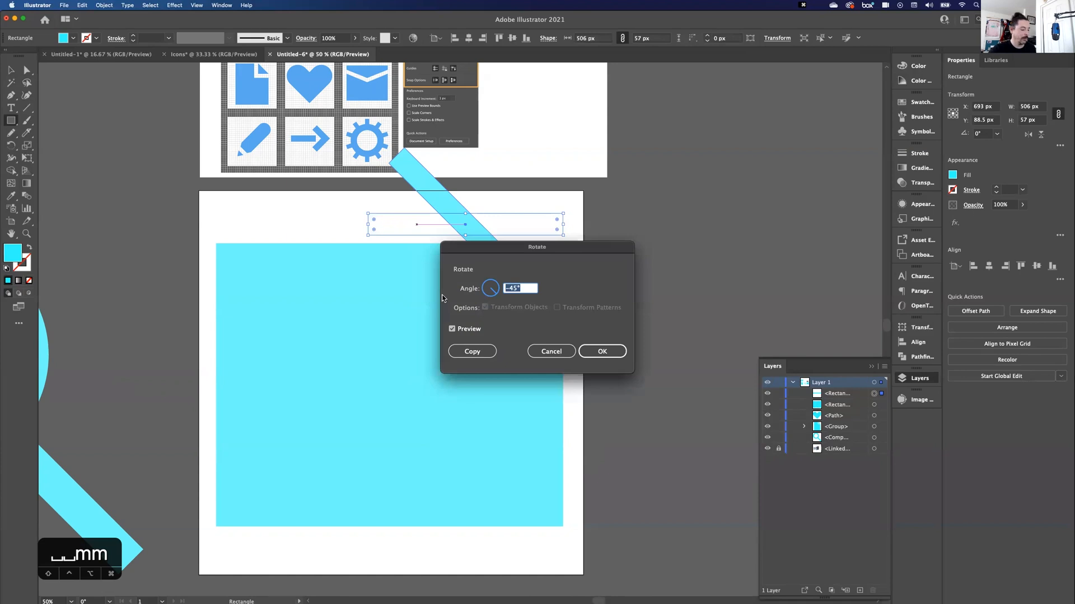
{"action": "type", "text": "30"}
{"action": "key", "text": "Tab"}
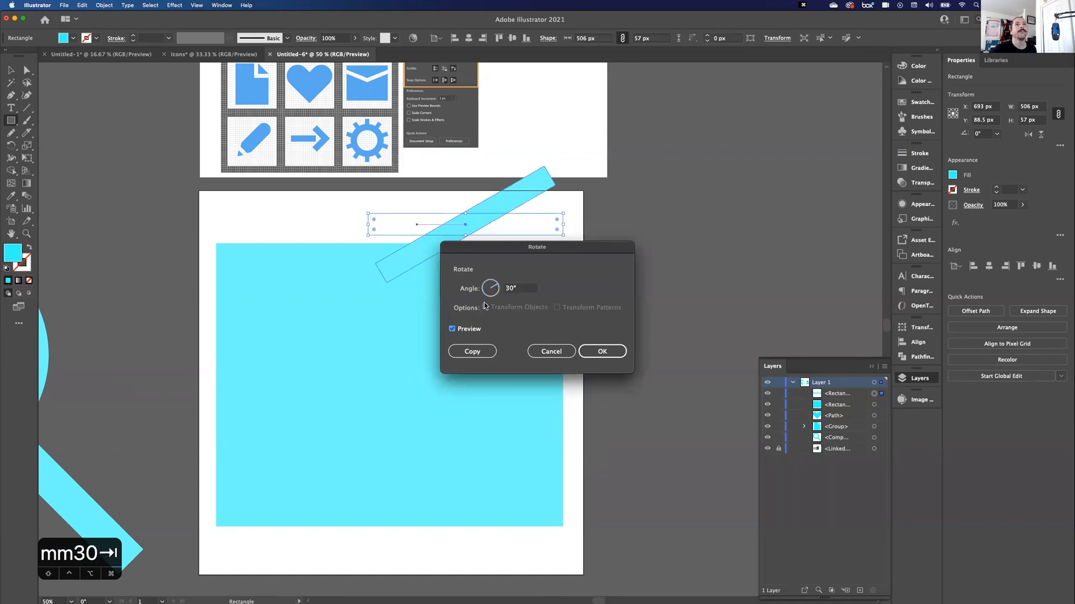
{"action": "left_click", "coordinate": [474, 354]}
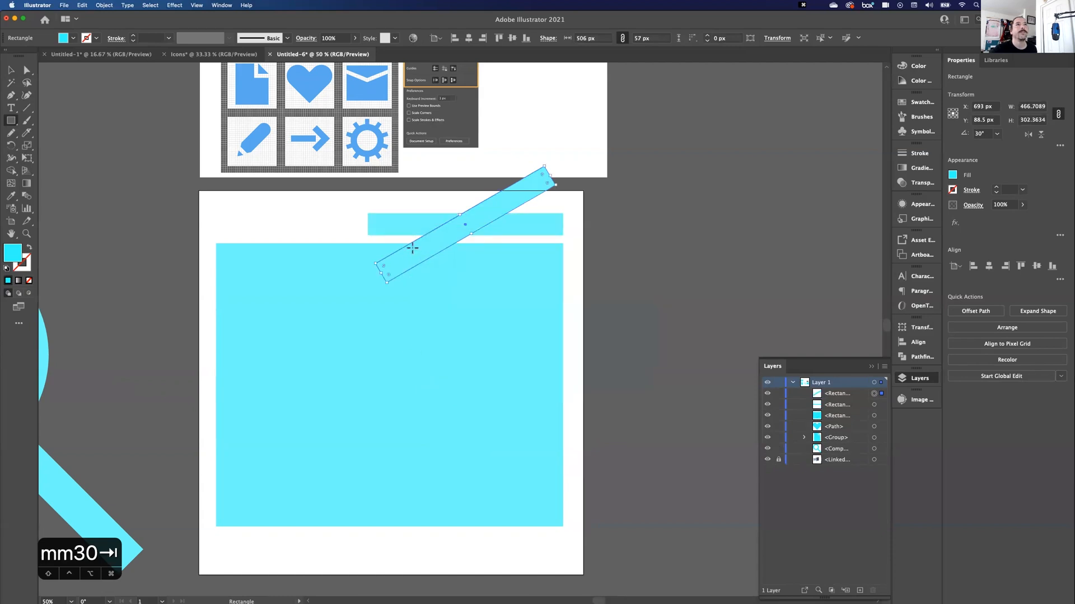
Step: Rotate the original horizontal strip by -30° so that it crosses the rotated copy
{"action": "key", "text": "v"}
{"action": "left_click", "coordinate": [391, 229]}
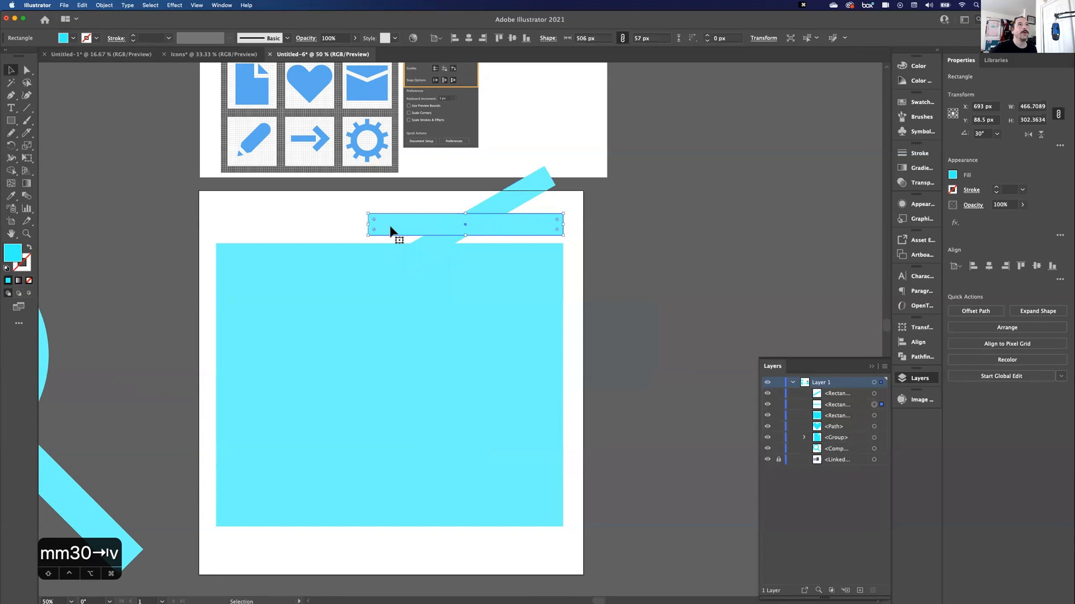
{"action": "right_click", "coordinate": [407, 216]}
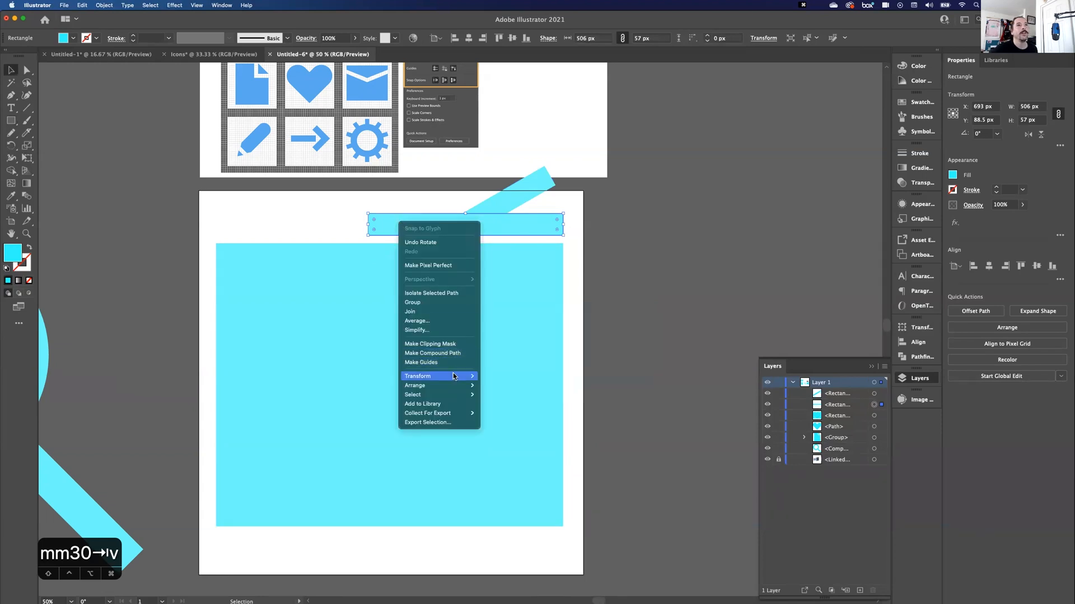
{"action": "mouse_move", "coordinate": [453, 376]}
{"action": "left_click", "coordinate": [518, 398]}
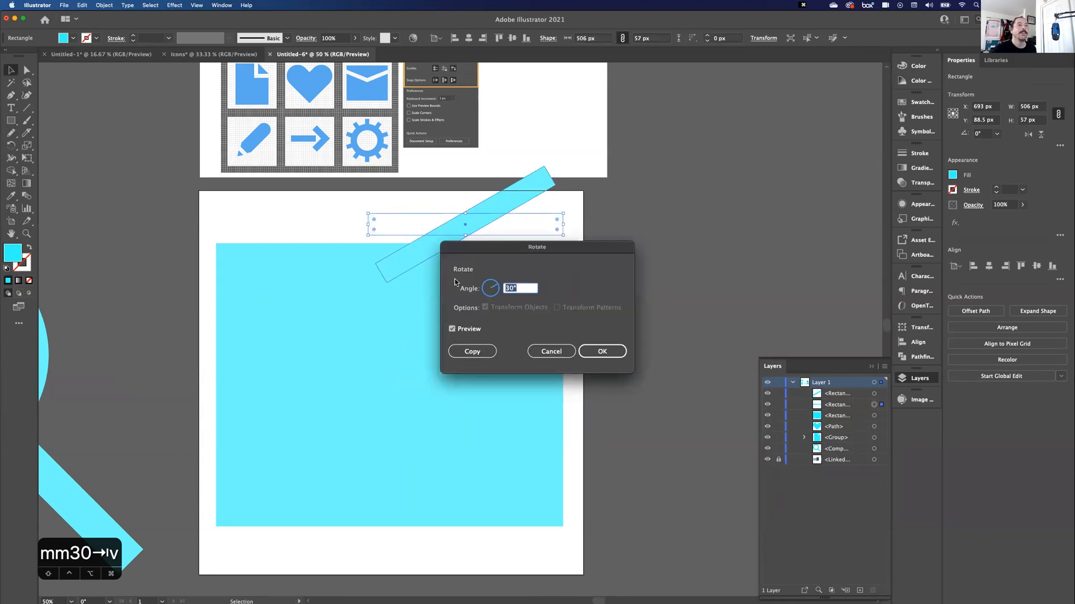
{"action": "type", "text": "-"}
{"action": "key", "text": "Return"}
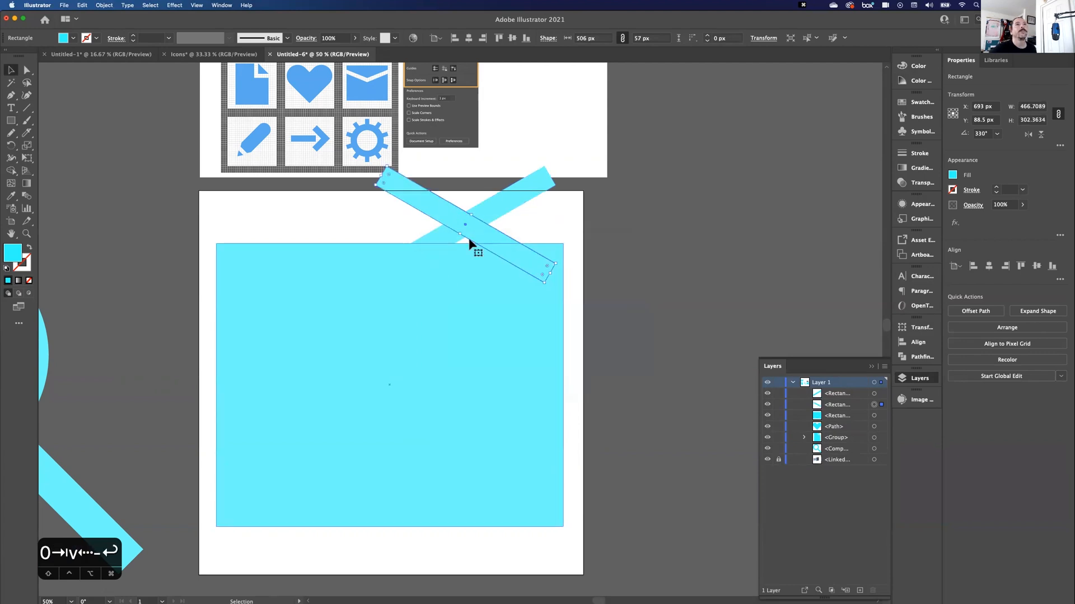
Step: Spread the two rotated strips apart into a V shape and fill both with yellow
{"action": "left_click_drag", "start_coordinate": [406, 211], "coordinate": [273, 214]}
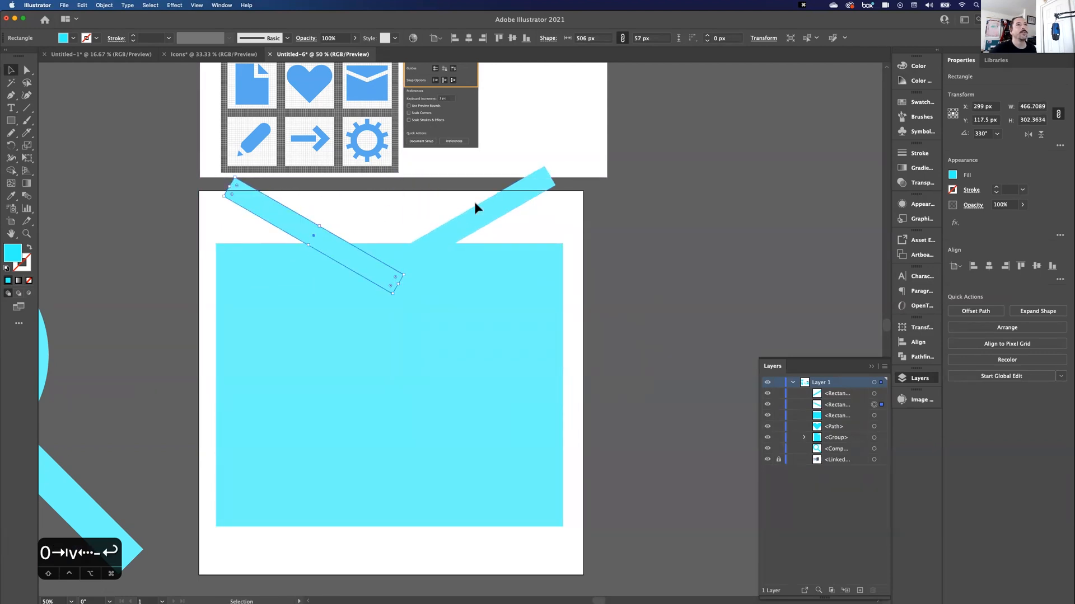
{"action": "left_click", "coordinate": [472, 223]}
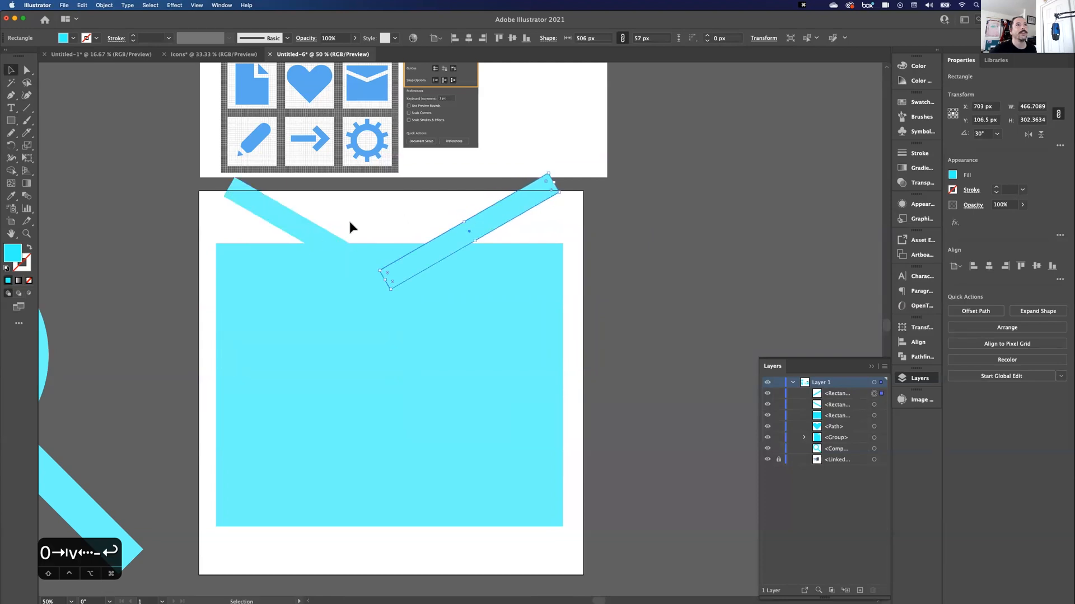
{"action": "left_click", "coordinate": [280, 219], "text": "shift"}
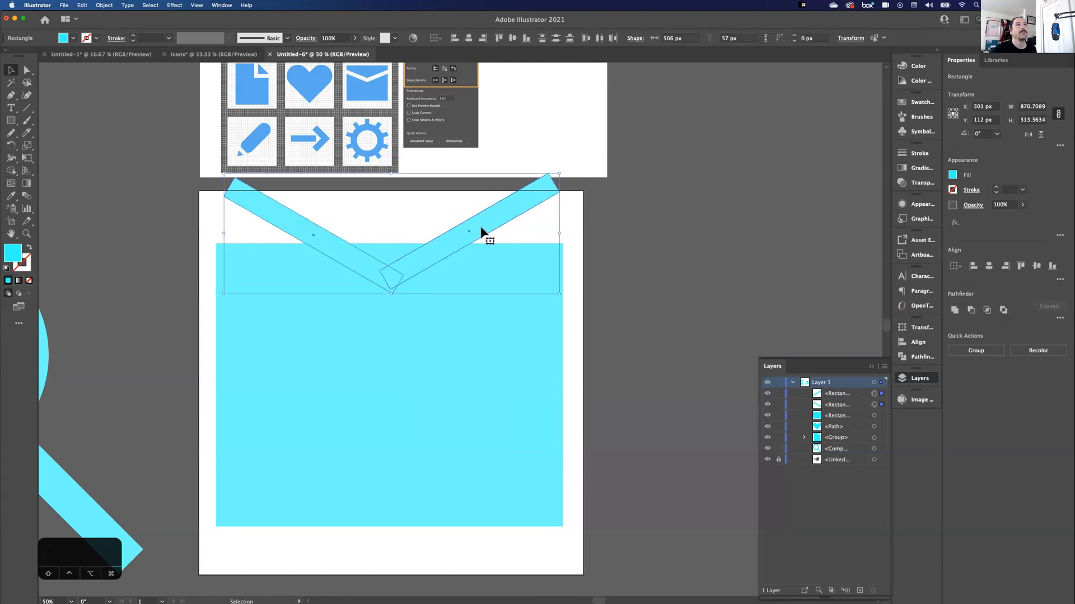
{"action": "left_click", "coordinate": [952, 176]}
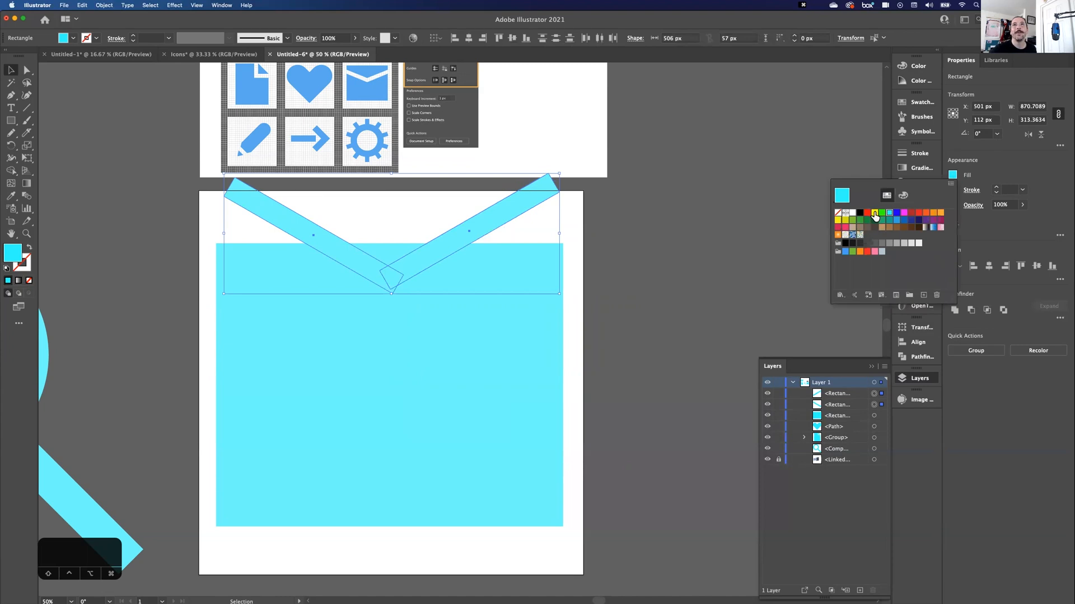
{"action": "left_click", "coordinate": [875, 214]}
{"action": "left_click", "coordinate": [209, 240]}
{"action": "key", "text": "super+shift+a"}
Step: Place the yellow strips at the large rectangle's upper corners and lengthen them until their lower ends cross, the right one about 633 px long
{"action": "left_click_drag", "start_coordinate": [260, 212], "coordinate": [242, 261]}
{"action": "left_click_drag", "start_coordinate": [420, 230], "coordinate": [439, 334]}
{"action": "left_click_drag", "start_coordinate": [290, 303], "coordinate": [289, 304]}
{"action": "left_click_drag", "start_coordinate": [378, 347], "coordinate": [401, 345]}
{"action": "left_click", "coordinate": [429, 337]}
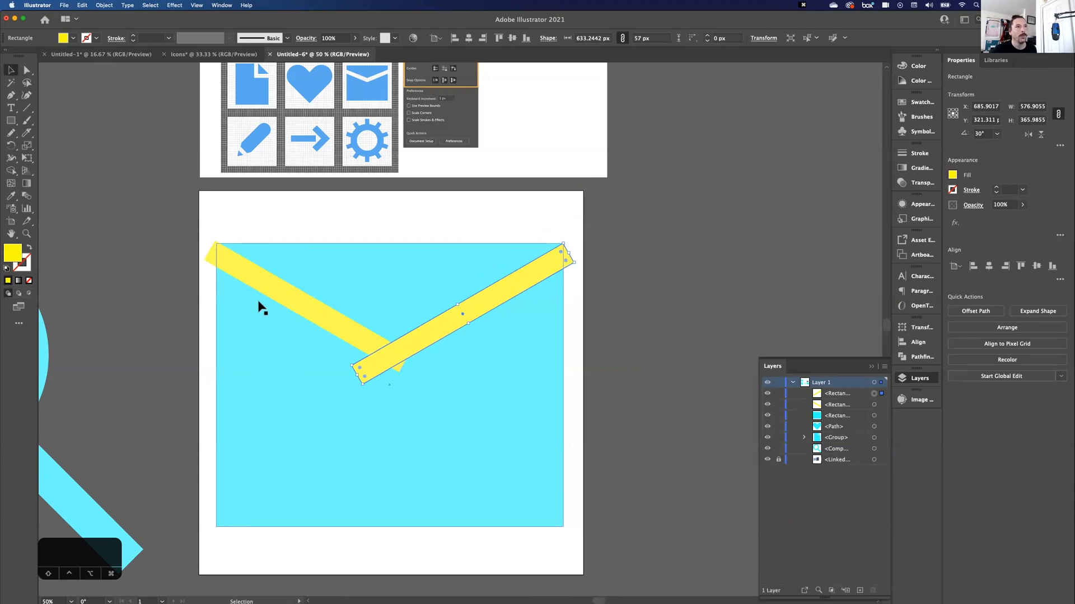
Step: Merge both yellow strips into one V with the Shape Builder tool and remove the two ends protruding below the crossing
{"action": "left_click", "coordinate": [234, 269], "text": "shift"}
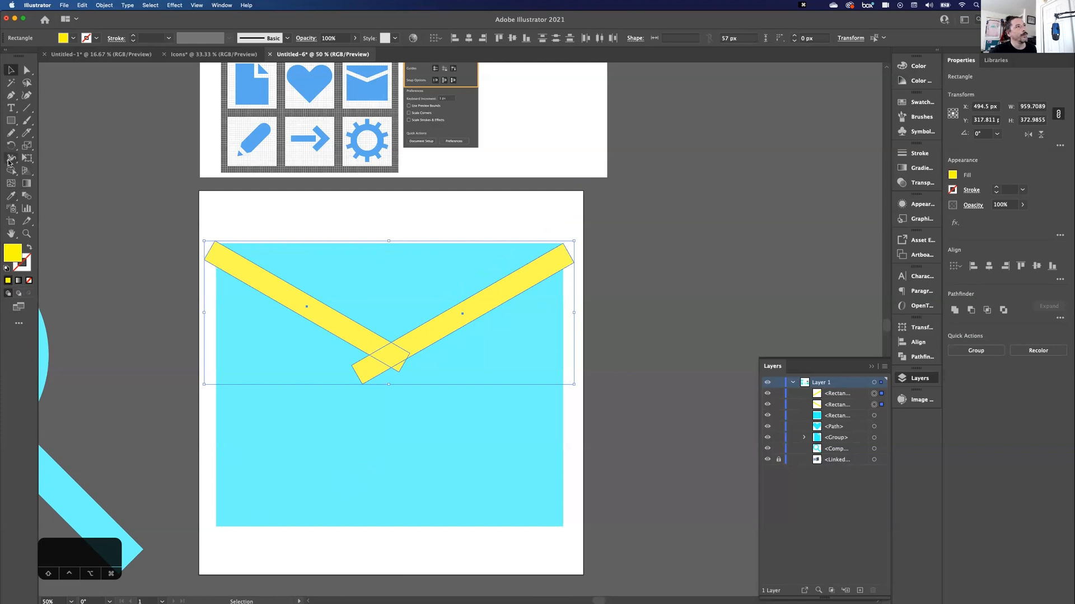
{"action": "left_click", "coordinate": [11, 170]}
{"action": "mouse_move", "coordinate": [339, 333]}
{"action": "left_mouse_down"}
{"action": "mouse_move", "coordinate": [387, 356]}
{"action": "mouse_move", "coordinate": [415, 344]}
{"action": "left_mouse_up"}
{"action": "left_click", "coordinate": [399, 366], "text": "alt"}
{"action": "left_click", "coordinate": [367, 372], "text": "alt"}
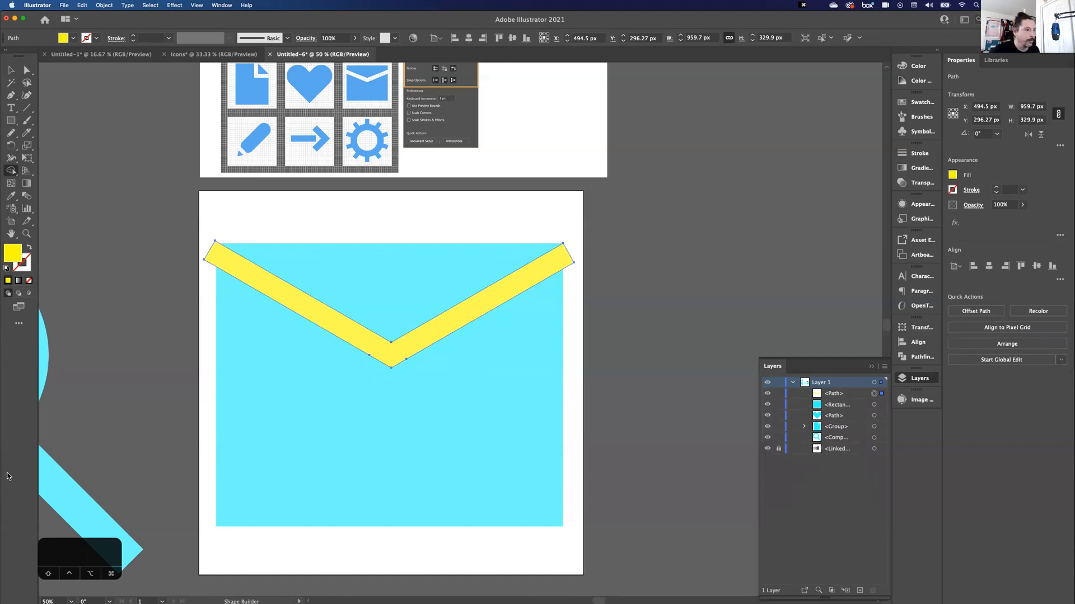
Step: Align the yellow V and the large rectangle on their horizontal centers and nudge the V up to the rectangle's upper corners
{"action": "key", "text": "v"}
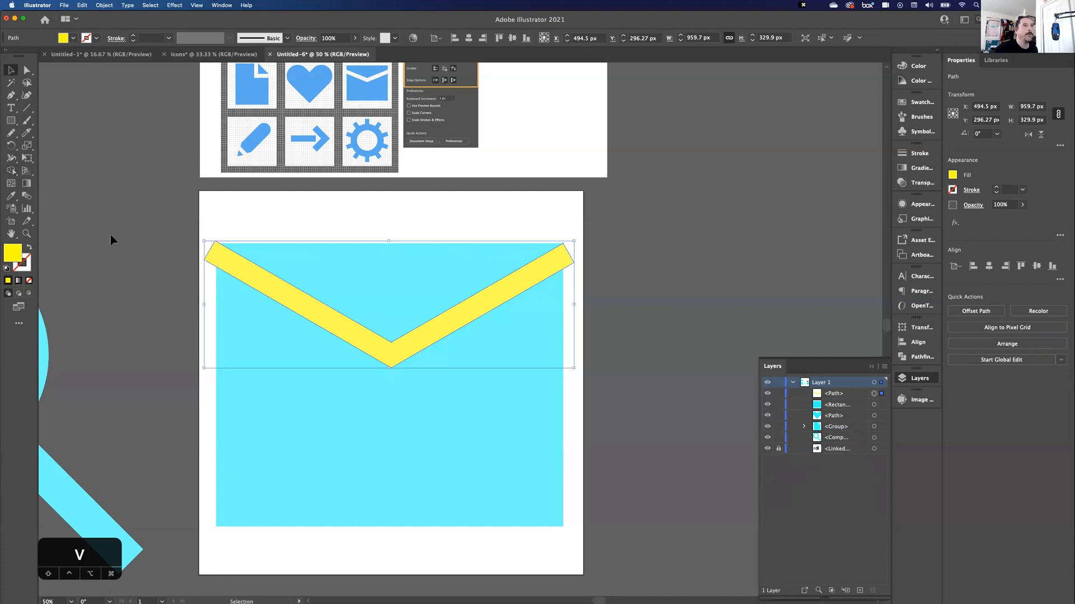
{"action": "left_click_drag", "start_coordinate": [379, 438], "coordinate": [379, 439]}
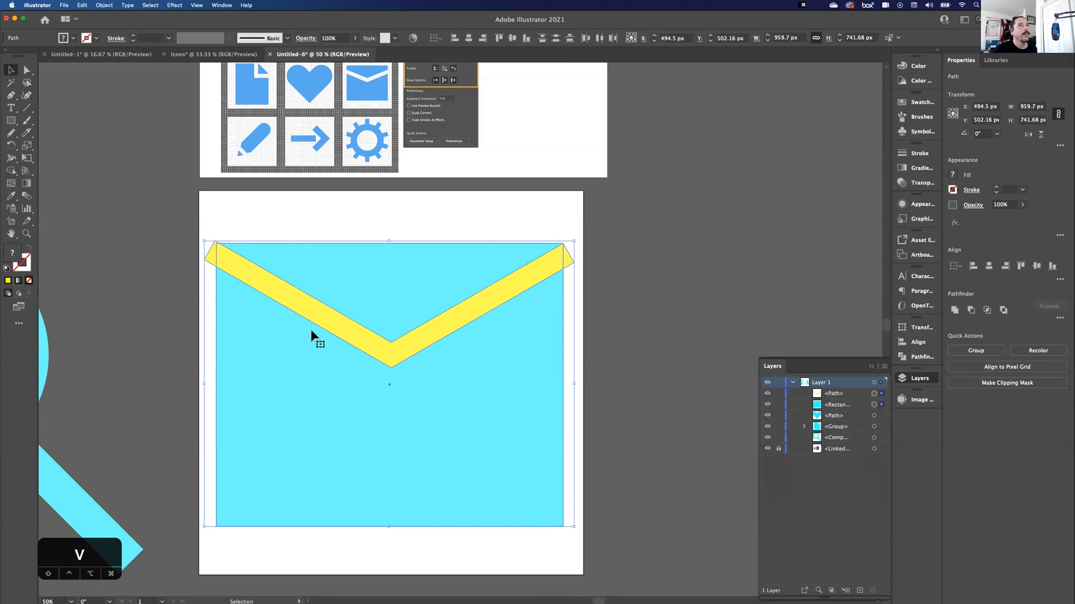
{"action": "left_click_drag", "start_coordinate": [244, 277], "coordinate": [245, 278]}
{"action": "left_click", "coordinate": [227, 257]}
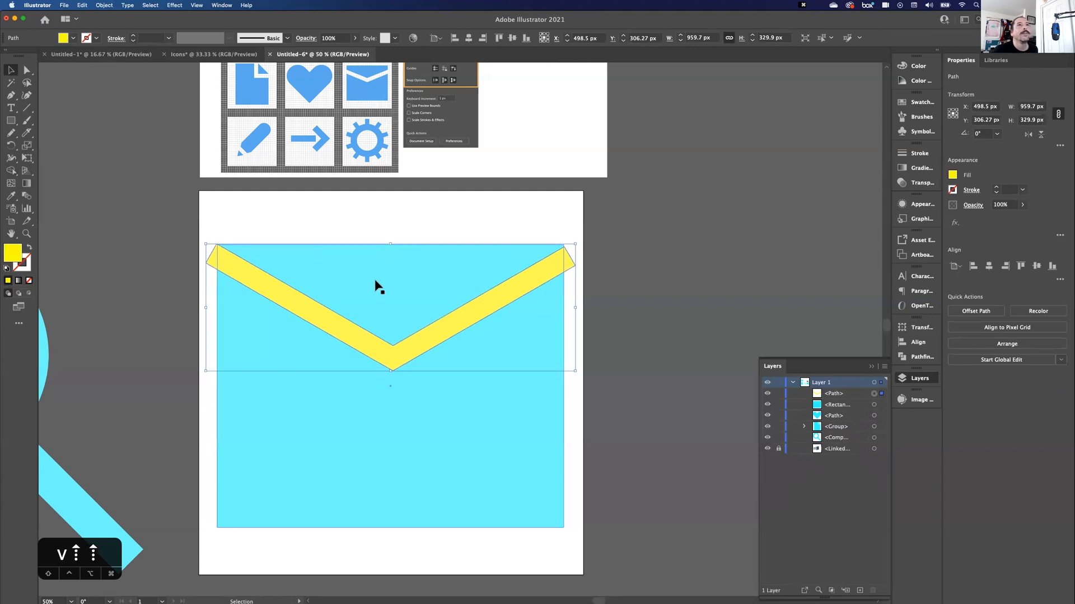
{"action": "left_click", "coordinate": [387, 473], "text": "shift"}
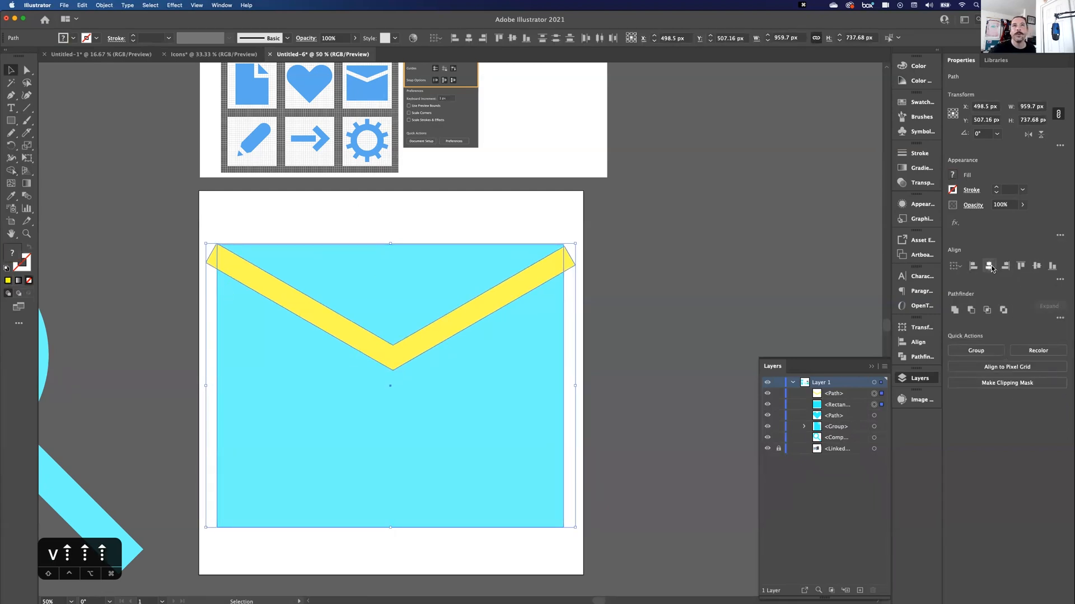
{"action": "left_click", "coordinate": [989, 267]}
{"action": "left_click", "coordinate": [502, 235]}
{"action": "left_click", "coordinate": [527, 277]}
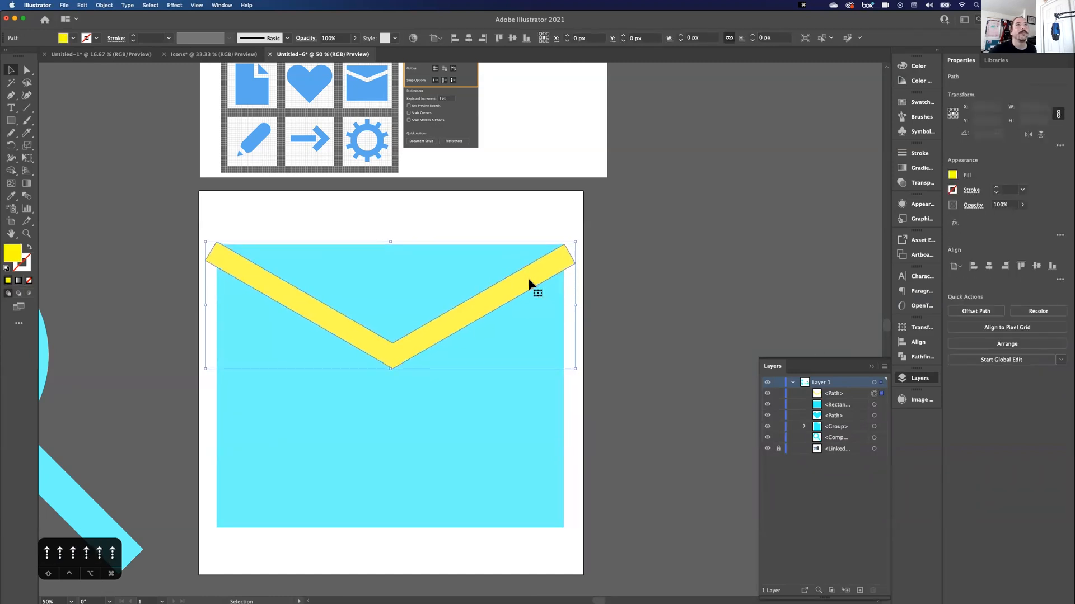
{"action": "left_click", "coordinate": [423, 192]}
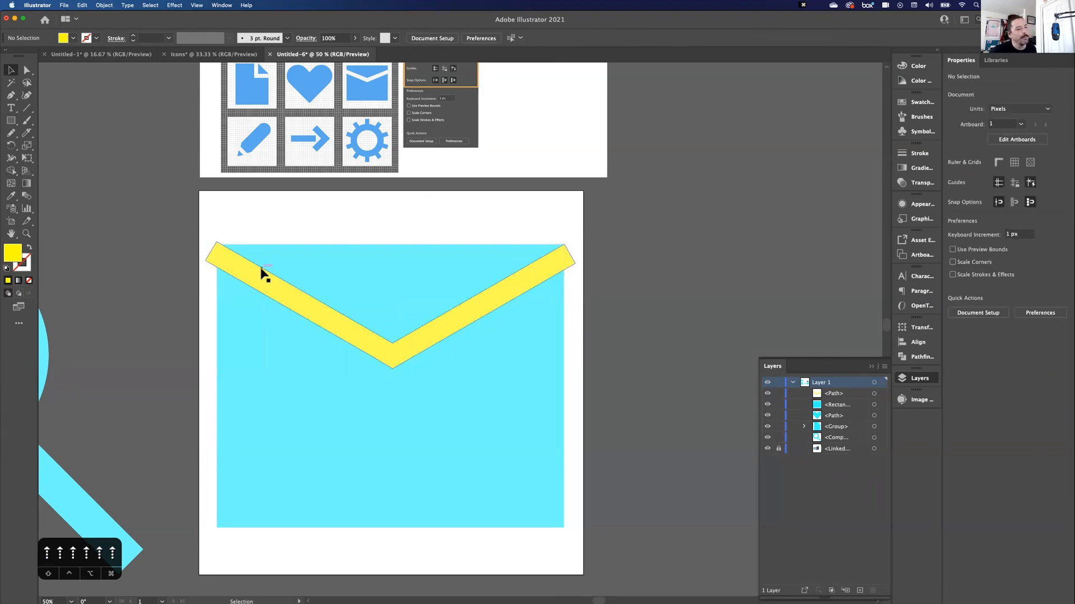
Step: Cut the V out of the large rectangle with the Shape Builder tool, including the tips protruding beyond its sides
{"action": "left_click_drag", "start_coordinate": [211, 221], "coordinate": [335, 431]}
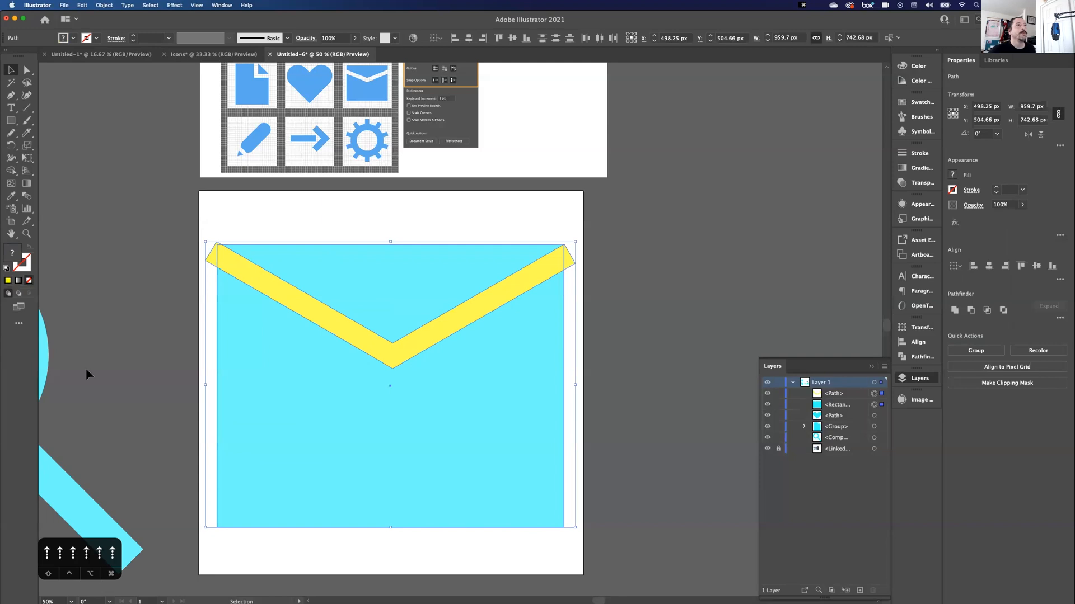
{"action": "left_click", "coordinate": [10, 174]}
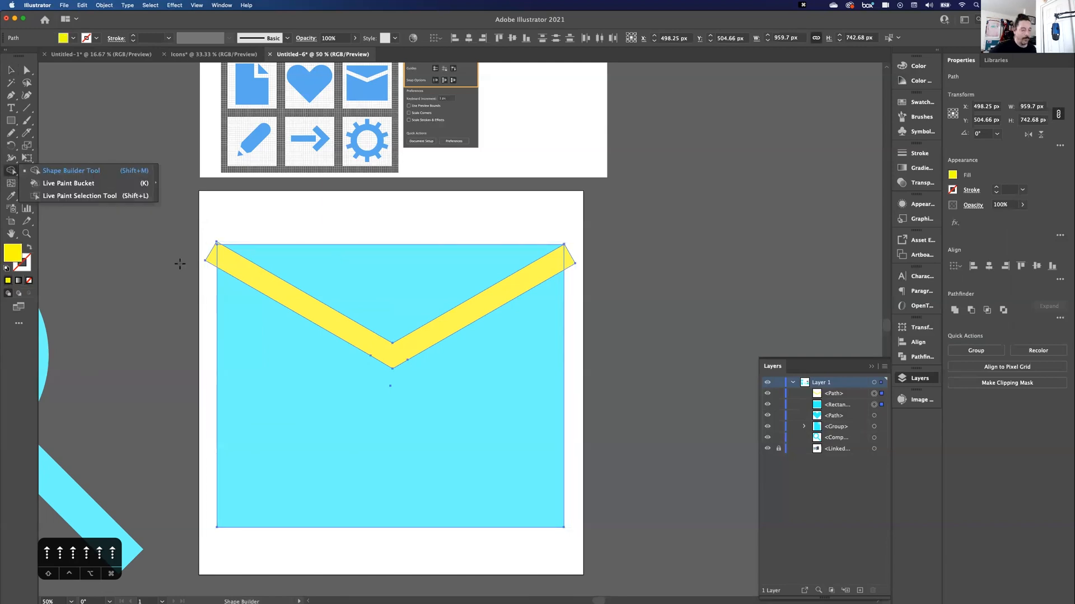
{"action": "left_click", "coordinate": [291, 300], "text": "alt"}
{"action": "left_click", "coordinate": [212, 258], "text": "alt"}
{"action": "left_click", "coordinate": [569, 257], "text": "alt"}
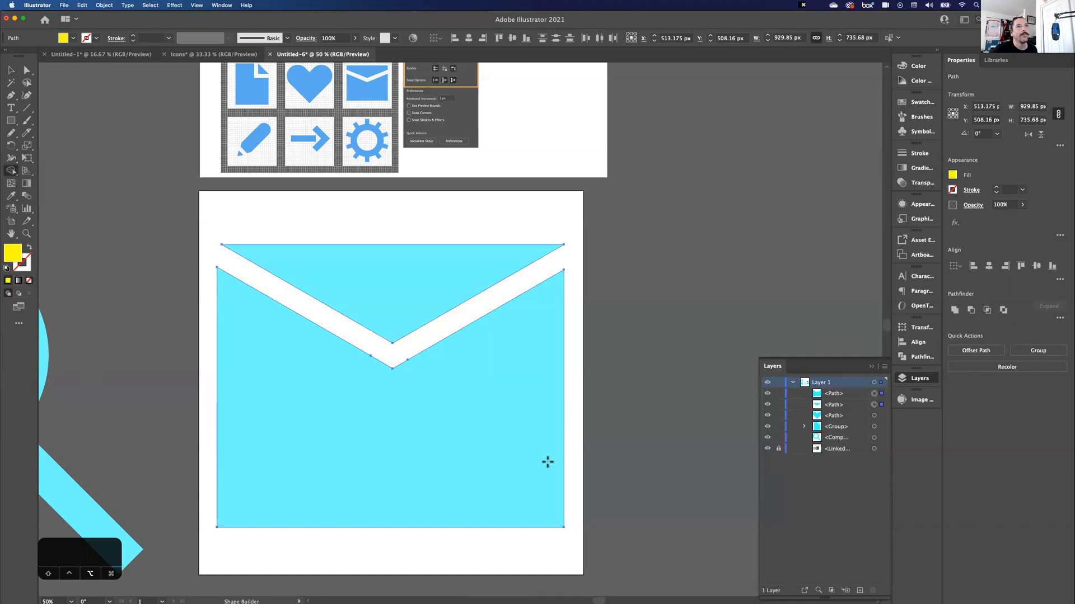
Step: Group the envelope's flap and body
{"action": "key", "text": "super"}
{"action": "key", "text": "super+minus"}
{"action": "key", "text": "super+minus"}
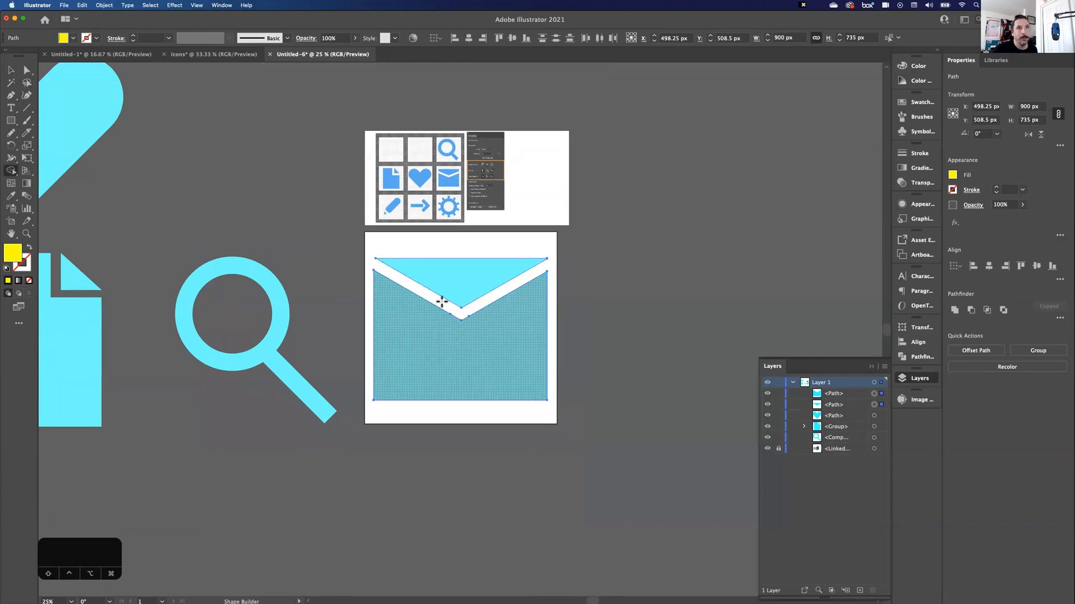
{"action": "right_click", "coordinate": [435, 349]}
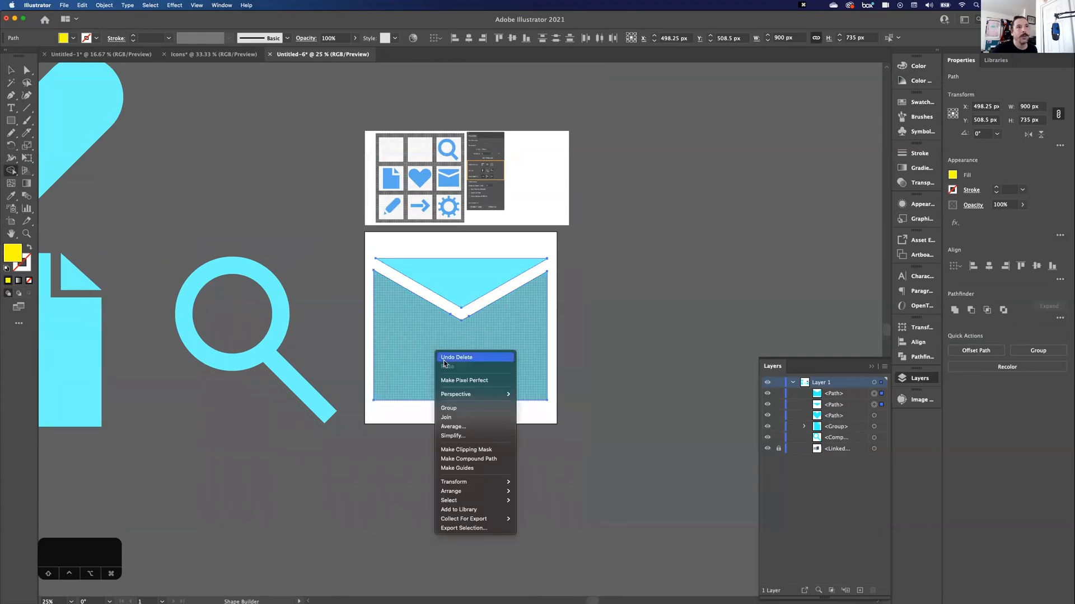
{"action": "left_click", "coordinate": [476, 411]}
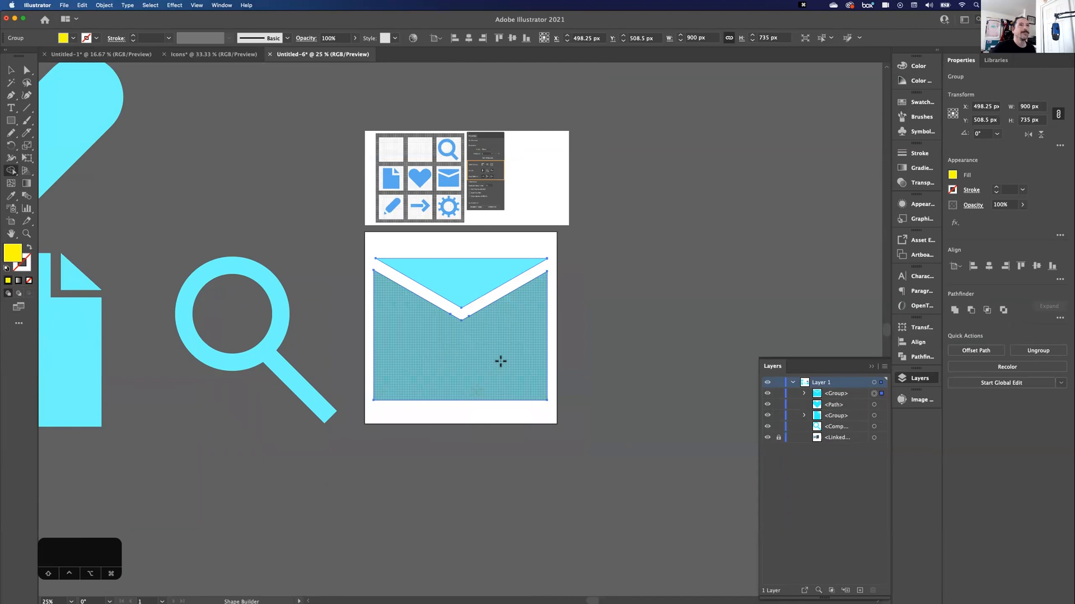
Step: Move the envelope off the artboard to above the magnifying glass and arrange the heart beside it
{"action": "key", "text": "v"}
{"action": "left_click_drag", "start_coordinate": [436, 370], "coordinate": [225, 184]}
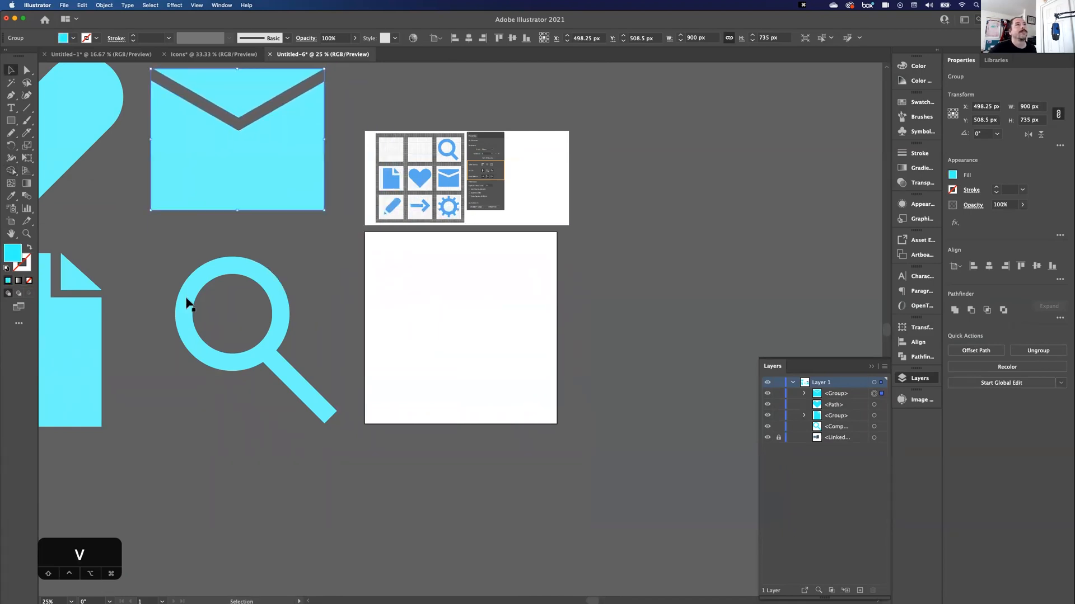
{"action": "left_click", "coordinate": [180, 488]}
{"action": "key", "text": "super+minus"}
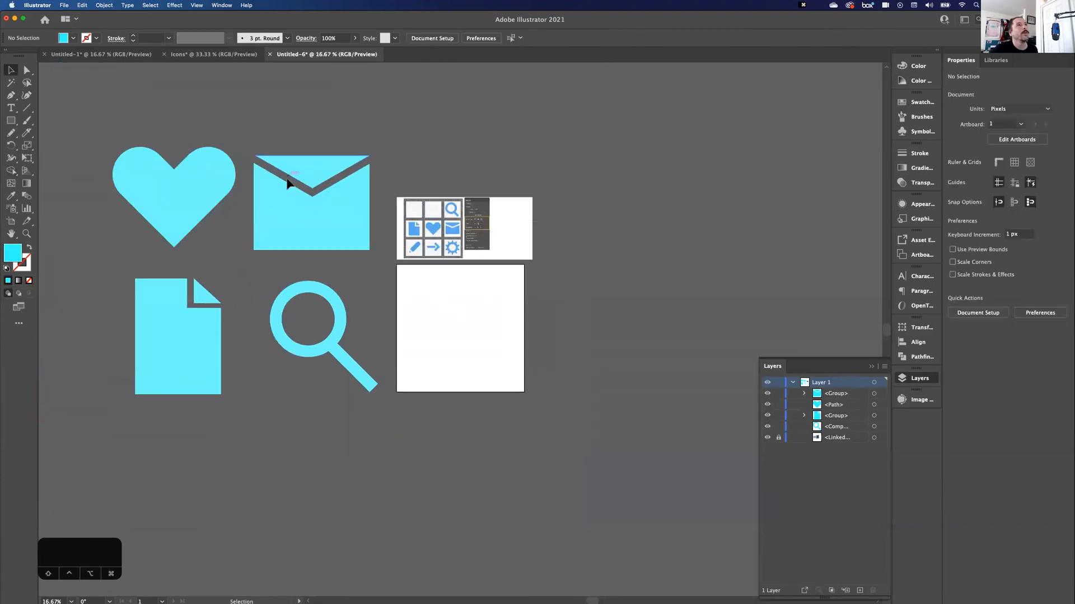
{"action": "mouse_move", "coordinate": [302, 224]}
{"action": "left_mouse_down"}
{"action": "mouse_move", "coordinate": [312, 247]}
{"action": "mouse_move", "coordinate": [310, 230]}
{"action": "left_mouse_up"}
{"action": "left_click_drag", "start_coordinate": [180, 211], "coordinate": [178, 218]}
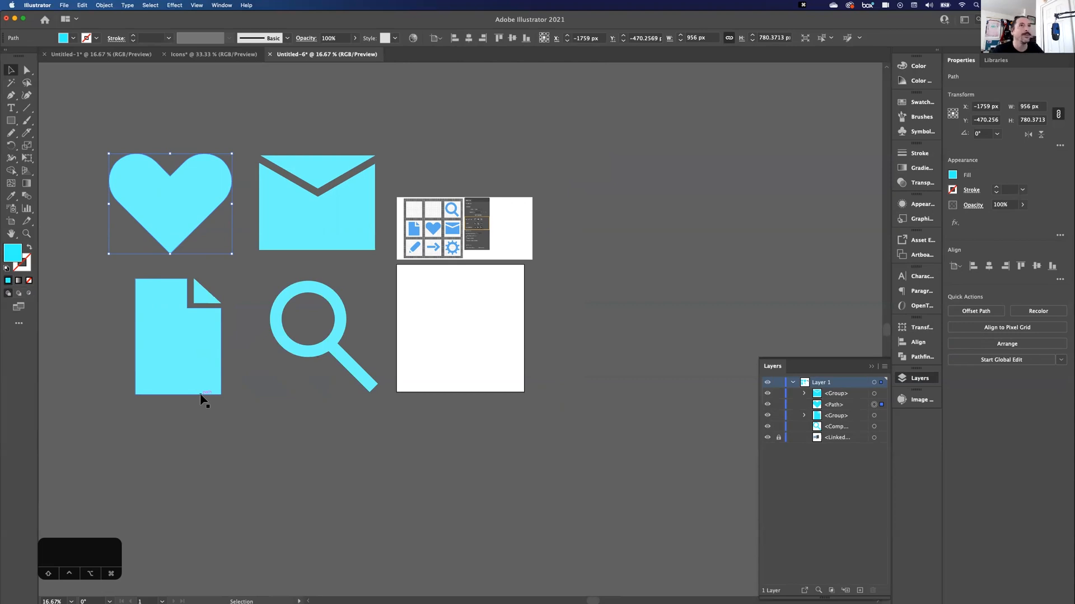
Step: Examine the pencil, arrow and gear icons in the reference image close up
{"action": "left_click", "coordinate": [600, 281]}
{"action": "key", "text": "super+equal"}
{"action": "key", "text": "super+equal"}
{"action": "key", "text": "super+equal"}
{"action": "key", "text": "super+equal"}
{"action": "key", "text": "super+equal"}
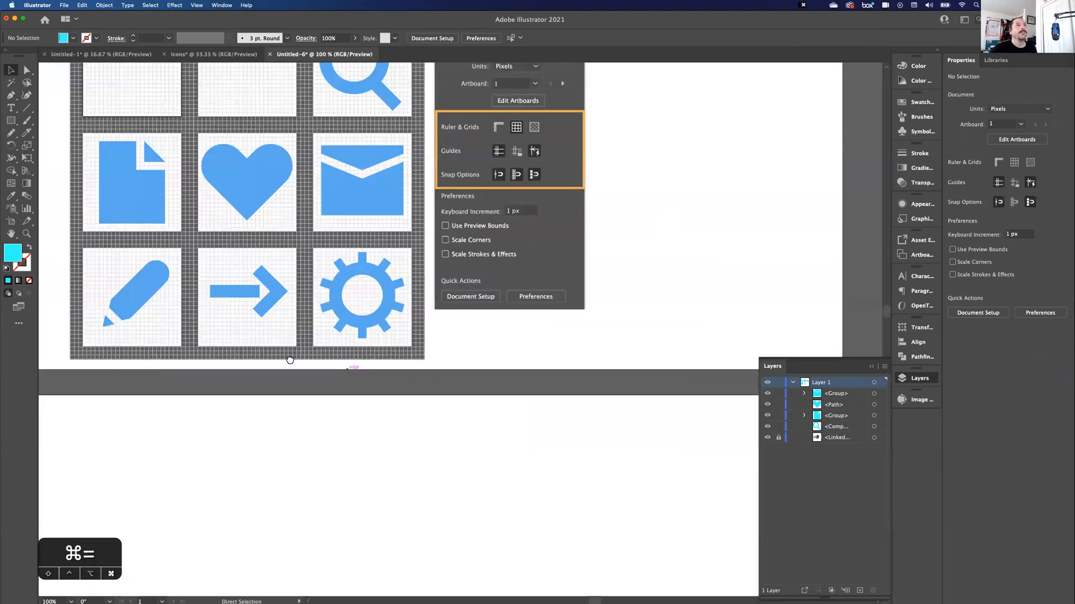
{"action": "key", "text": "super+equal"}
{"action": "left_click_drag", "start_coordinate": [386, 308], "coordinate": [444, 343]}
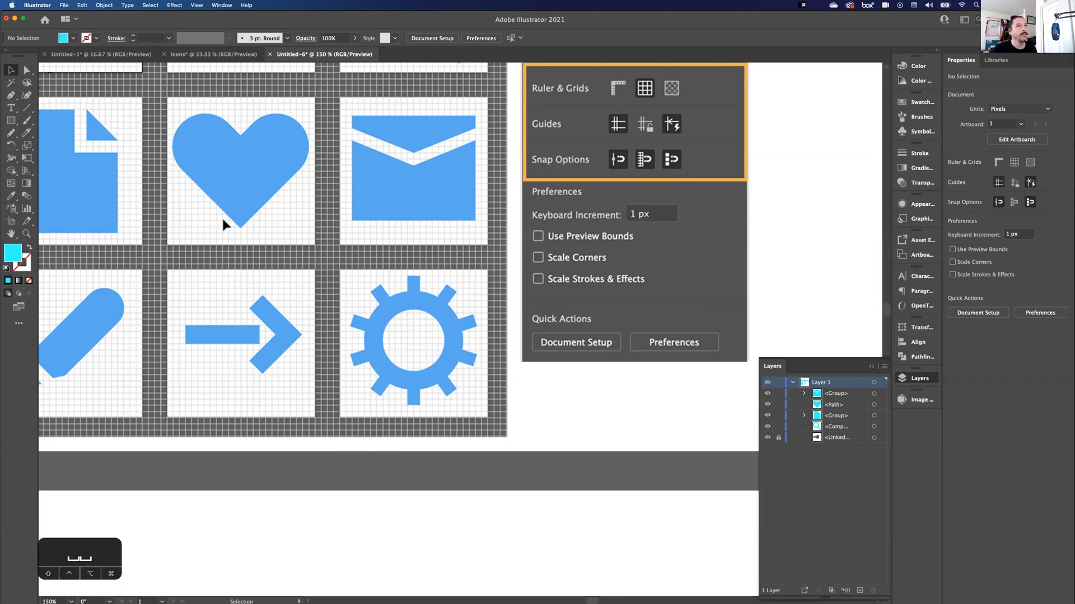
Step: Draw a circle about 782 px in diameter and centre it horizontally and vertically on the artboard
{"action": "key", "text": "super+minus"}
{"action": "key", "text": "super+minus"}
{"action": "left_click_drag", "start_coordinate": [462, 438], "coordinate": [437, 158]}
{"action": "key", "text": "super+minus"}
{"action": "left_click_drag", "start_coordinate": [421, 300], "coordinate": [418, 287]}
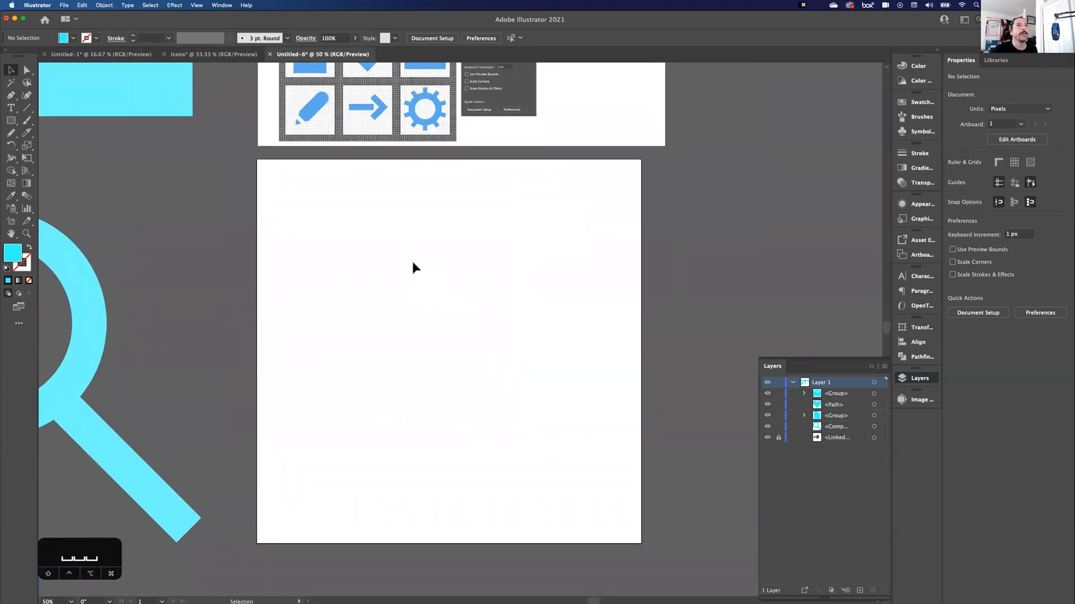
{"action": "key", "text": "l"}
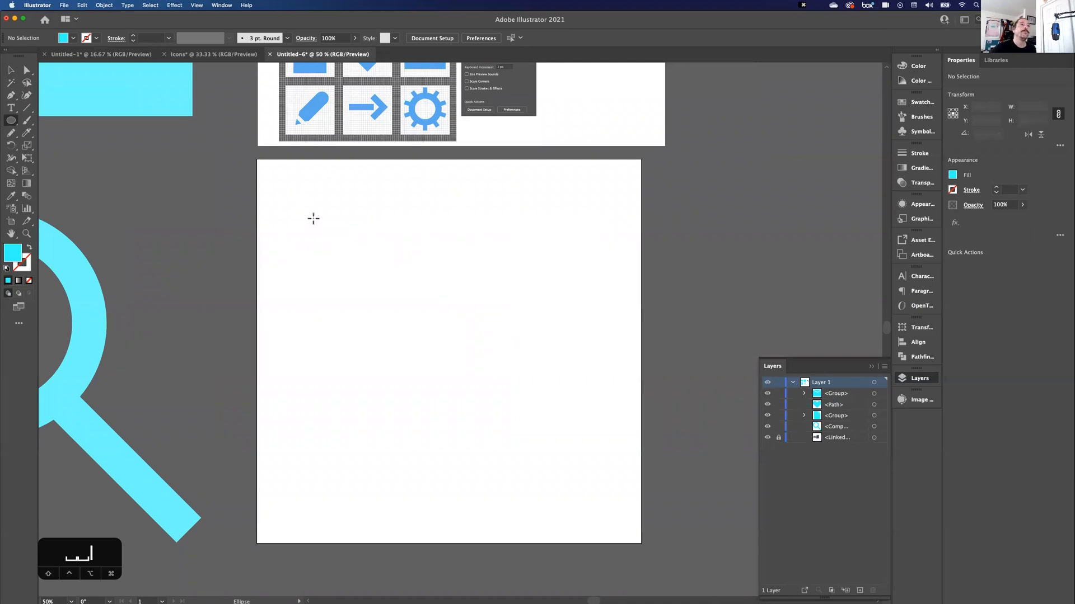
{"action": "left_click_drag", "start_coordinate": [336, 251], "coordinate": [594, 495]}
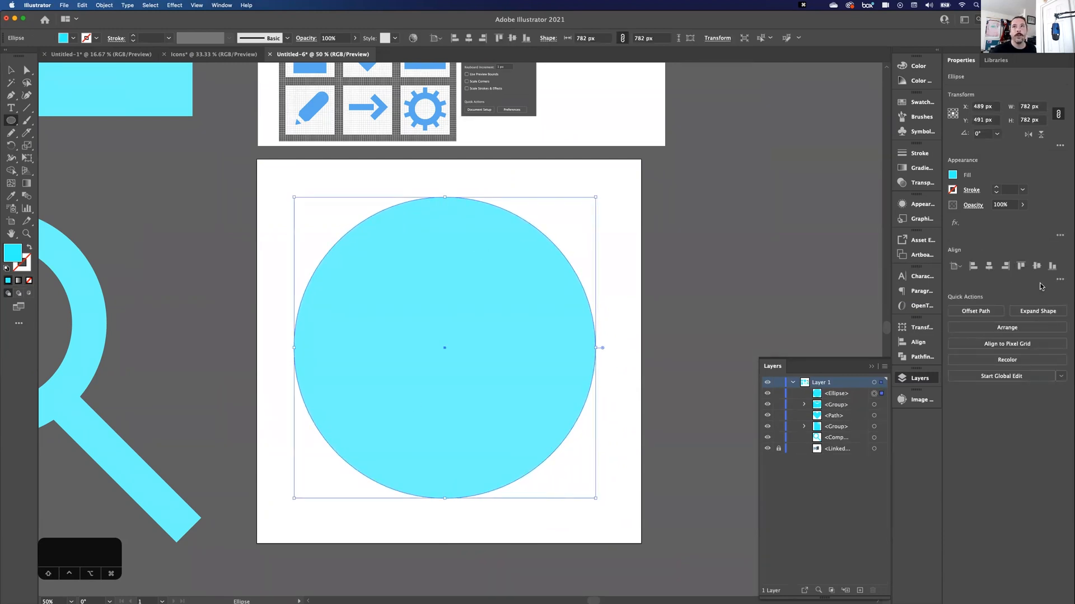
{"action": "left_click", "coordinate": [989, 266]}
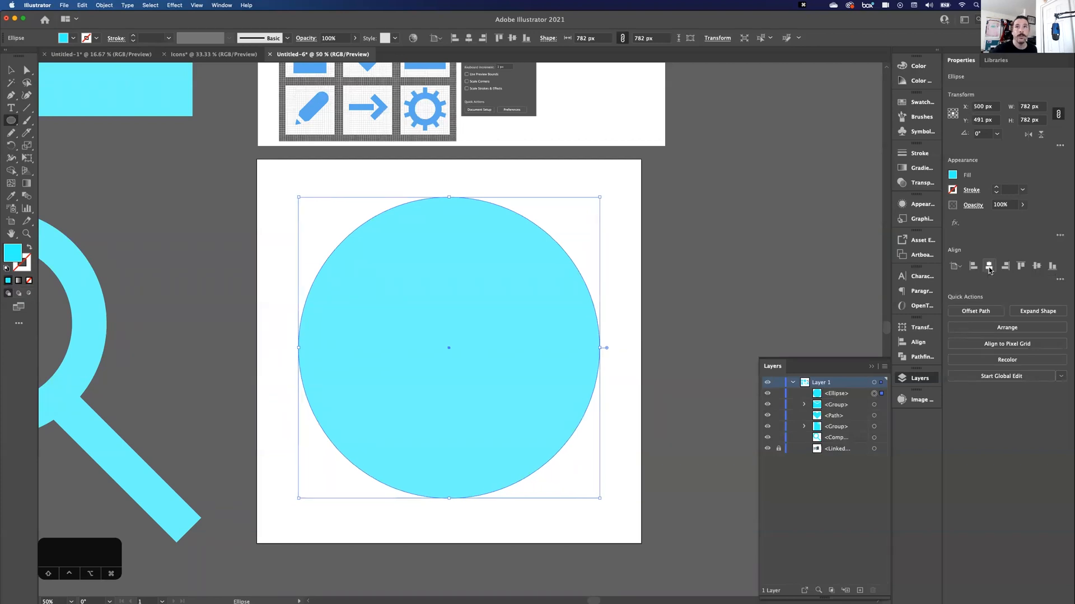
{"action": "left_click", "coordinate": [1037, 266]}
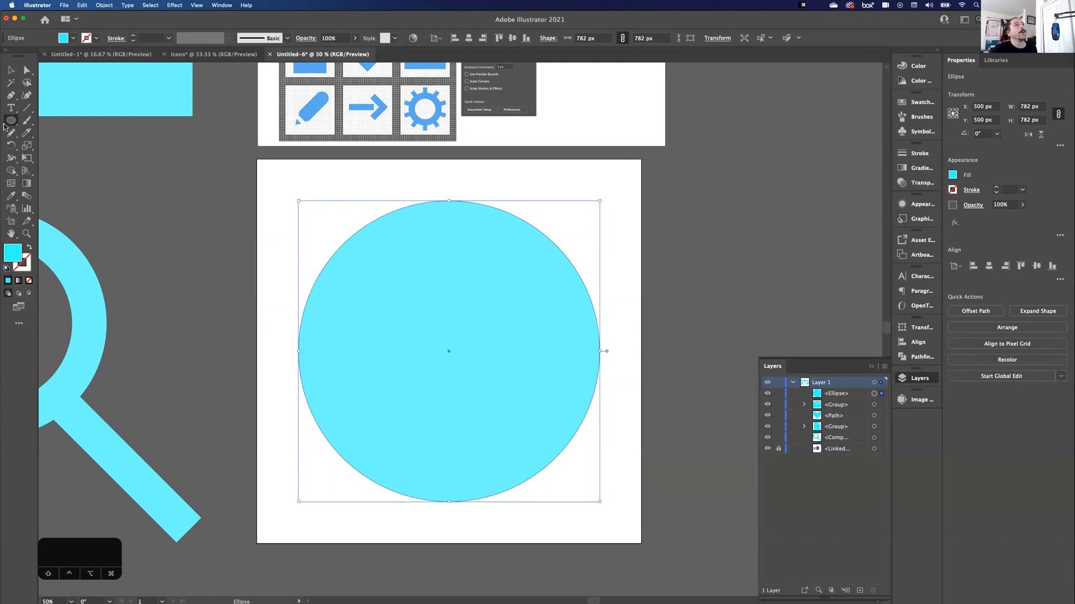
Step: Draw a tall rectangle about 102 by 962 px across the circle and align both shapes' centres horizontally and vertically
{"action": "key", "text": "m"}
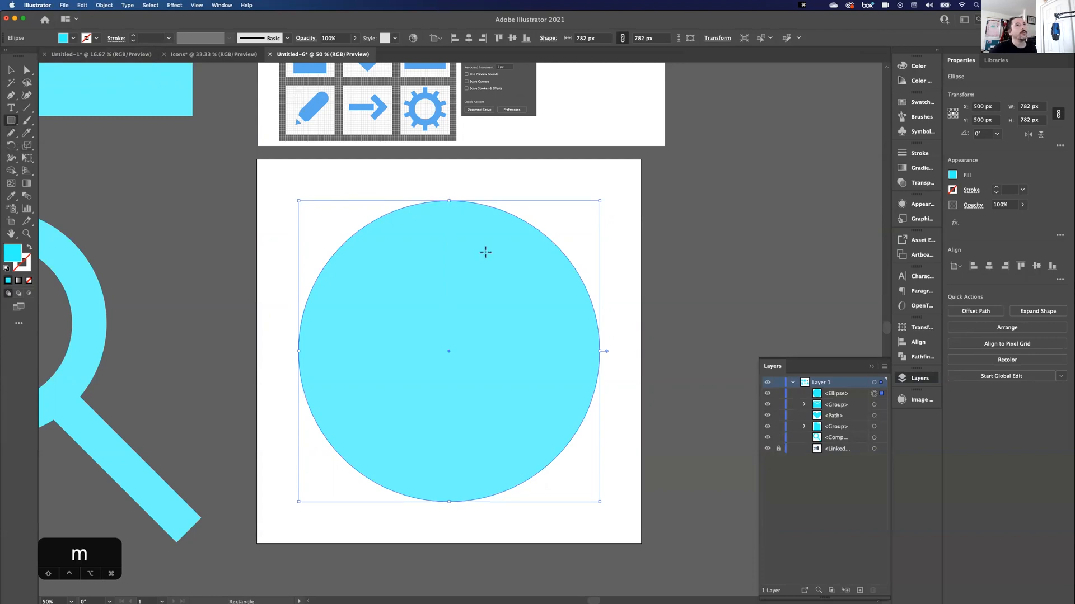
{"action": "left_click_drag", "start_coordinate": [430, 179], "coordinate": [470, 539]}
{"action": "key", "text": "space"}
{"action": "key", "text": "space"}
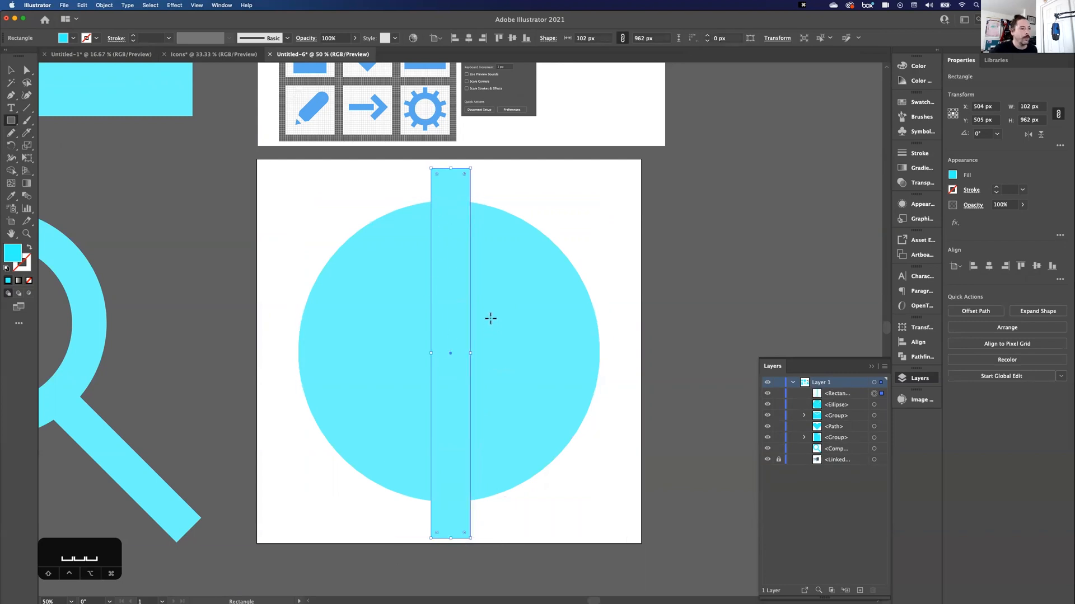
{"action": "key", "text": "v"}
{"action": "left_click", "coordinate": [485, 368], "text": "shift"}
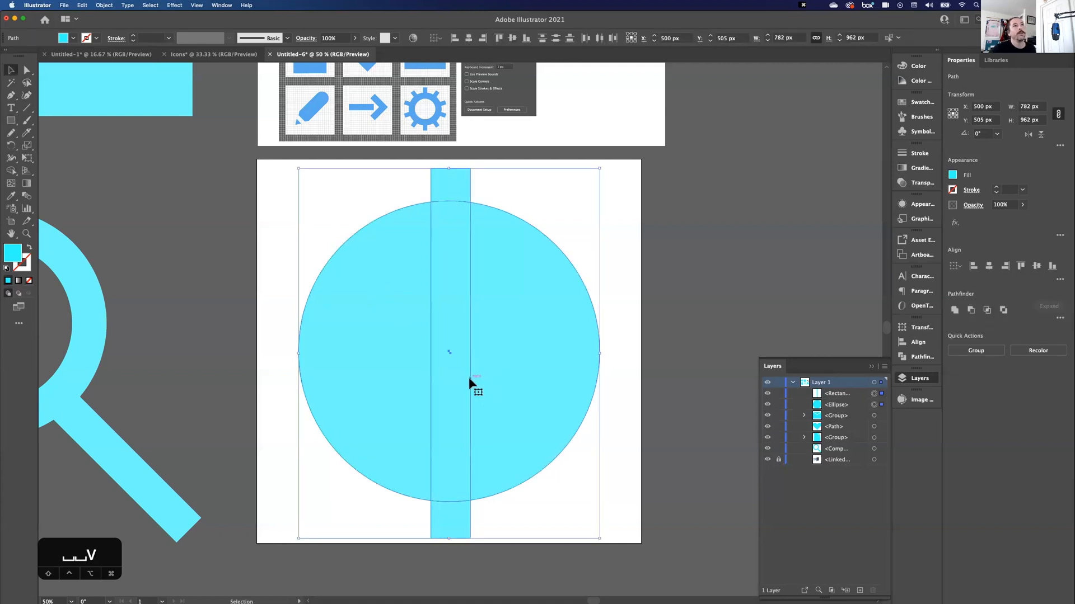
{"action": "left_click", "coordinate": [989, 270]}
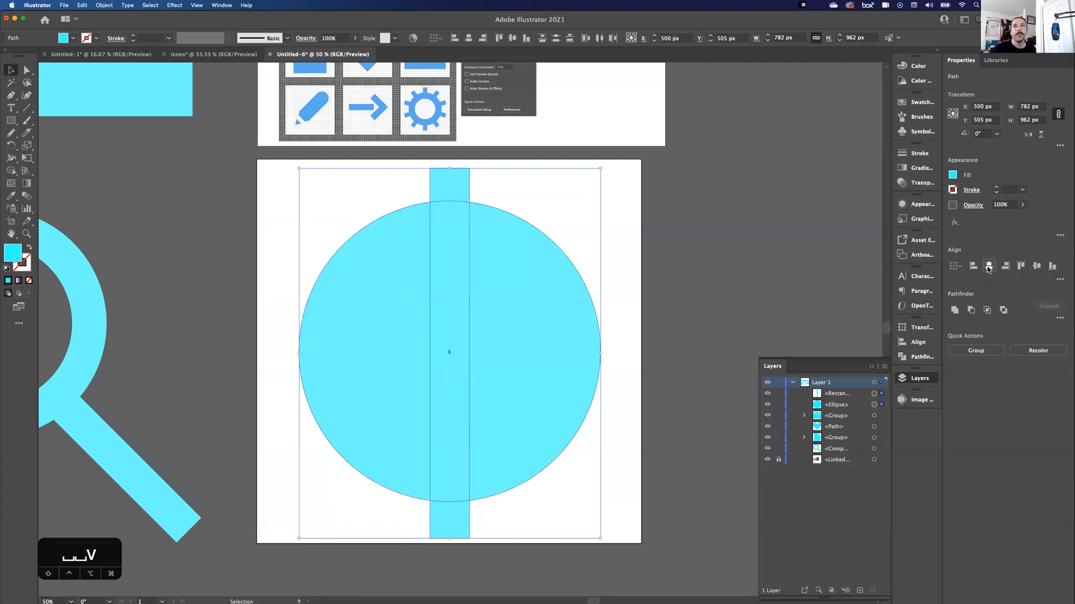
{"action": "left_click", "coordinate": [1037, 267]}
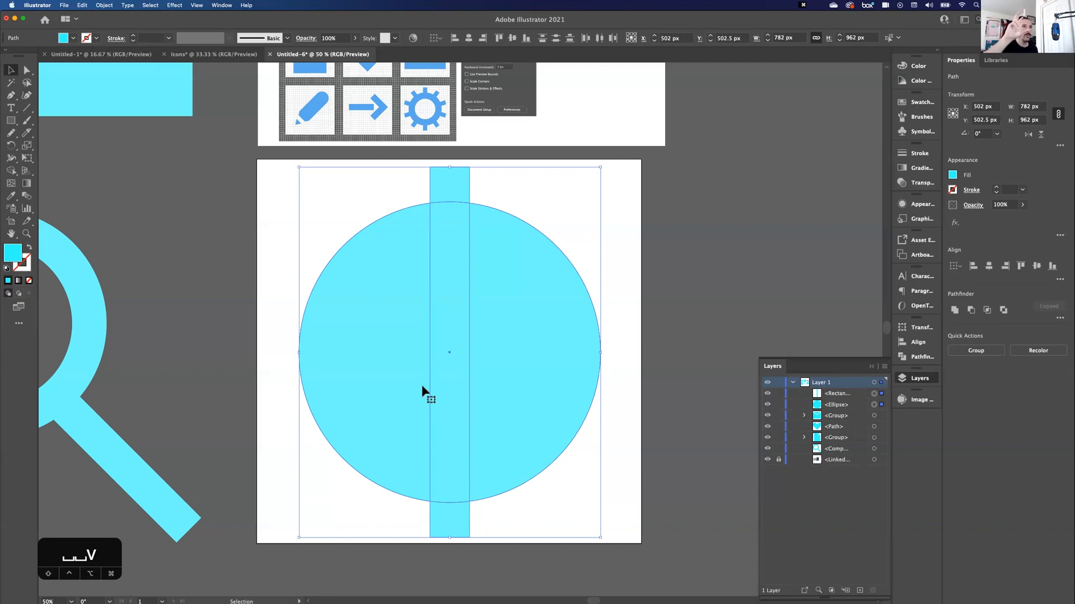
Step: Create a copy of the tall rectangle rotated by -30°
{"action": "left_click", "coordinate": [443, 197]}
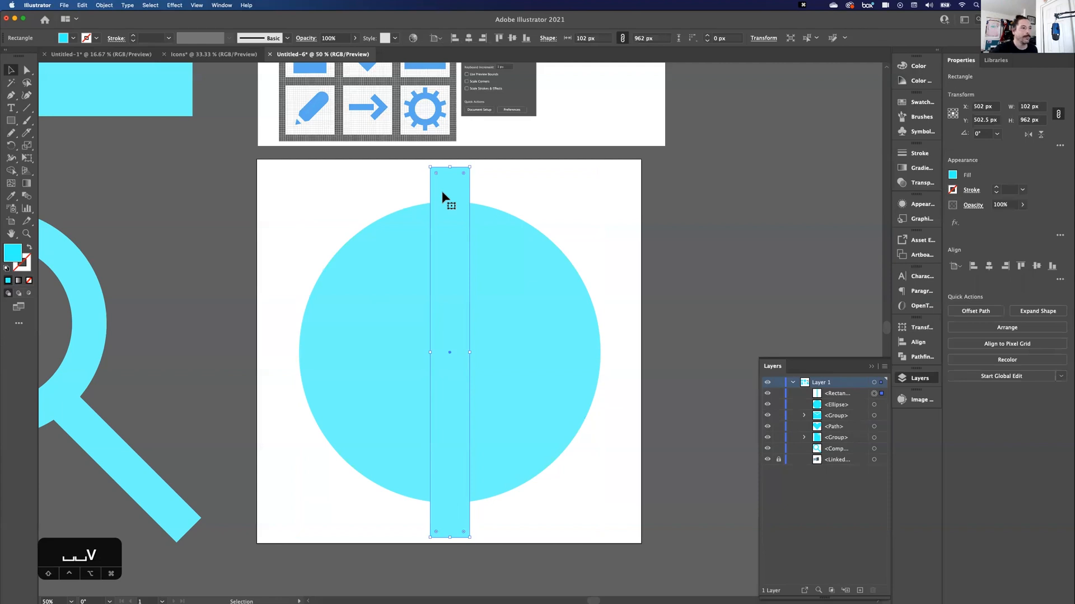
{"action": "right_click", "coordinate": [442, 196]}
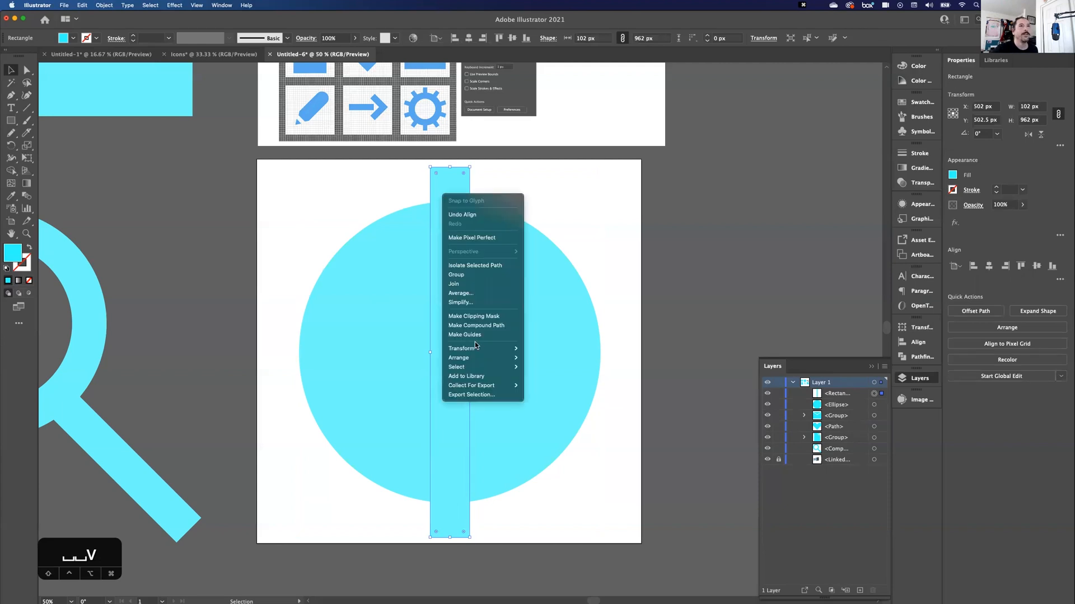
{"action": "mouse_move", "coordinate": [473, 351]}
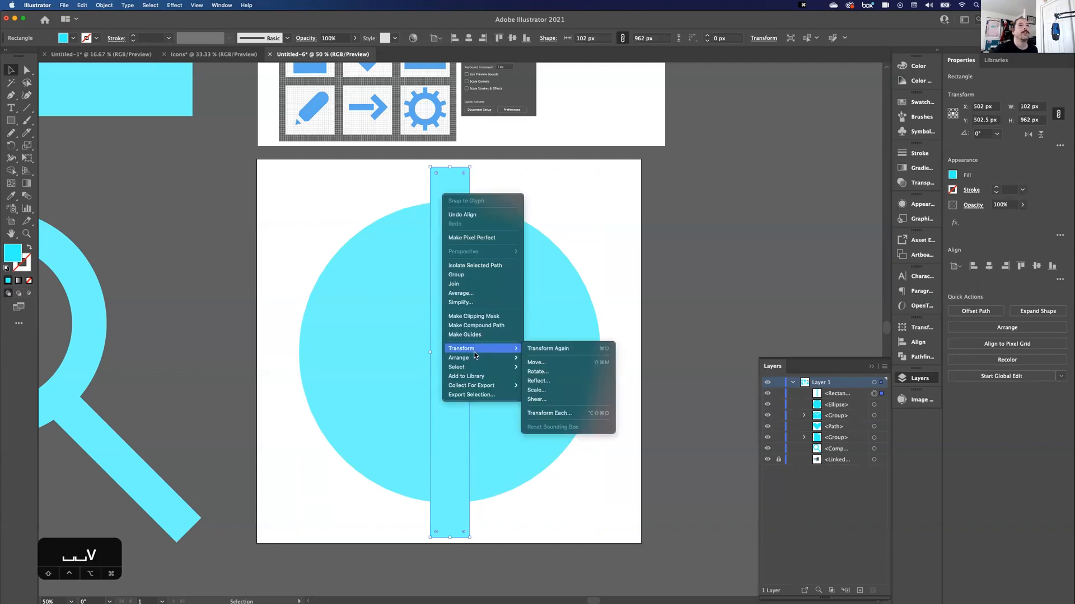
{"action": "left_click", "coordinate": [554, 374]}
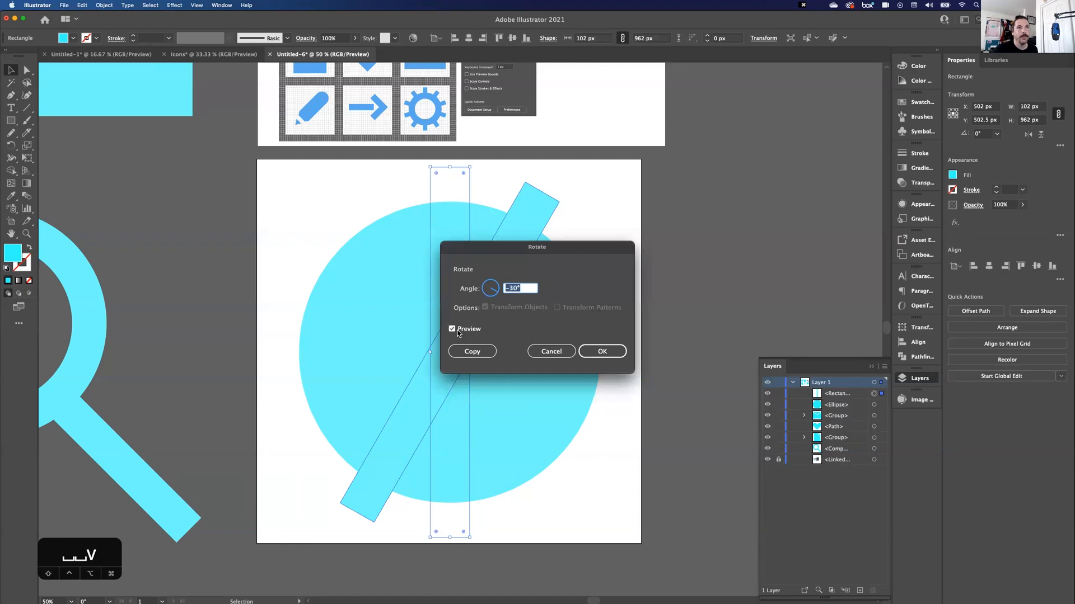
{"action": "left_click", "coordinate": [472, 351]}
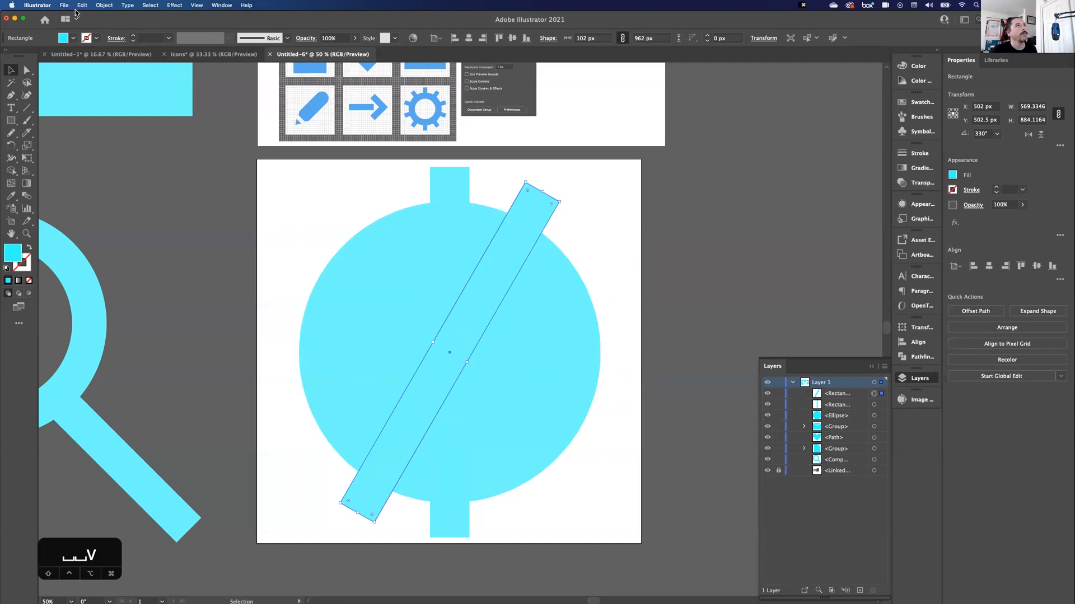
Step: Repeat the rotated copy until six bars form twelve evenly spaced teeth, and select all of the gear's shapes
{"action": "left_click", "coordinate": [127, 5]}
{"action": "mouse_move", "coordinate": [104, 5]}
{"action": "mouse_move", "coordinate": [162, 17]}
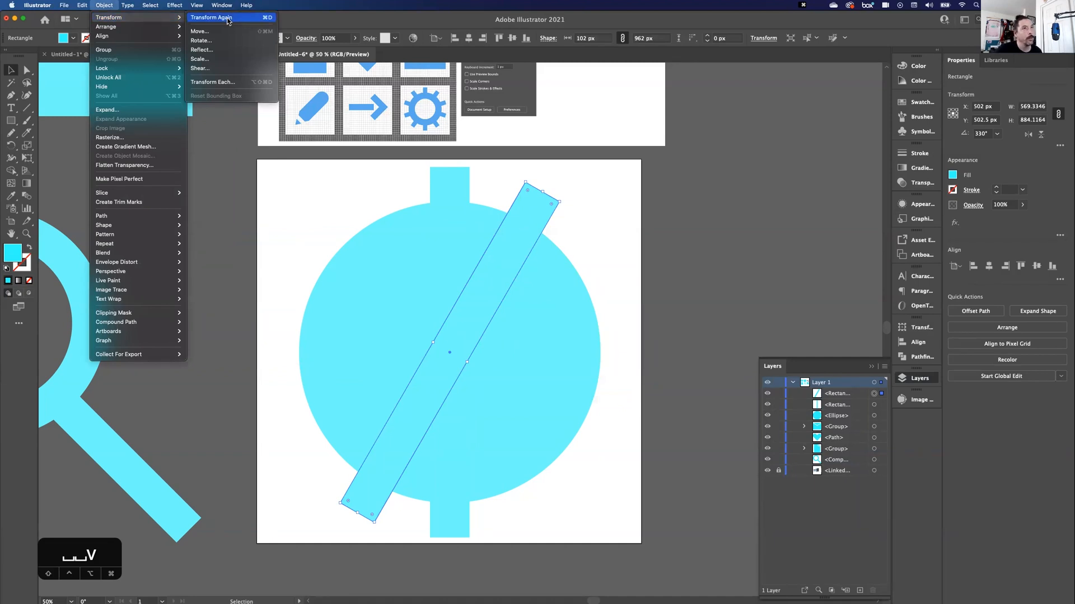
{"action": "left_click", "coordinate": [104, 5]}
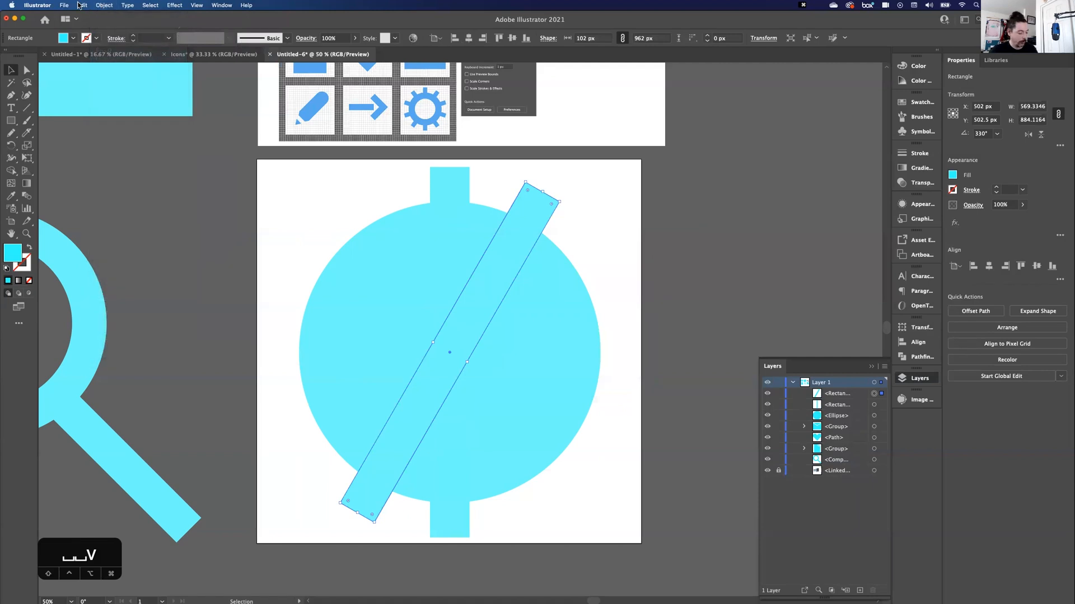
{"action": "key", "text": "super+d"}
{"action": "key", "text": "super+d"}
{"action": "key", "text": "super+d"}
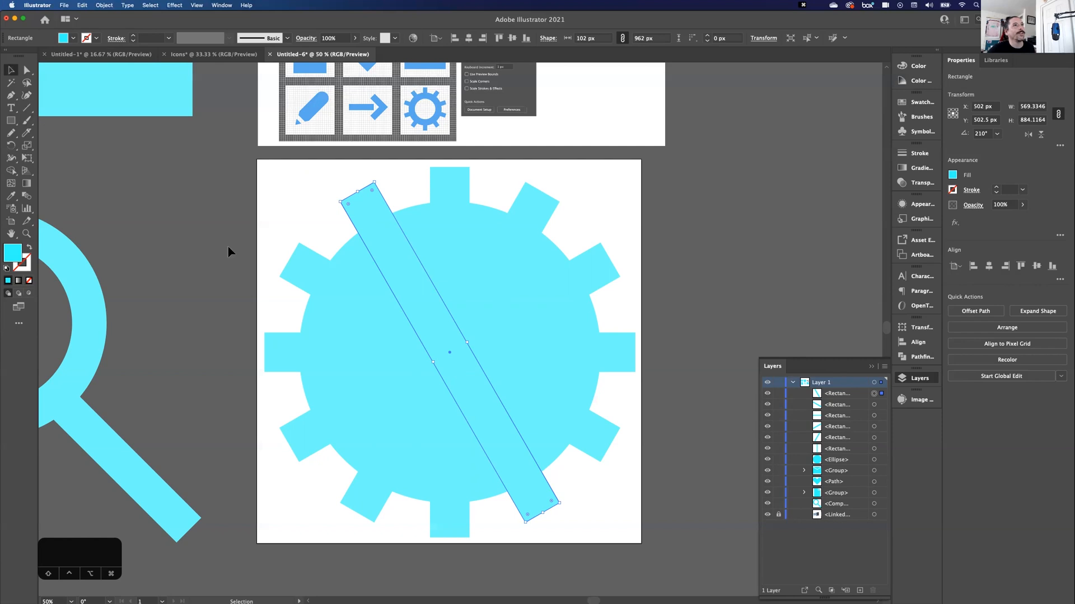
{"action": "left_click", "coordinate": [248, 185]}
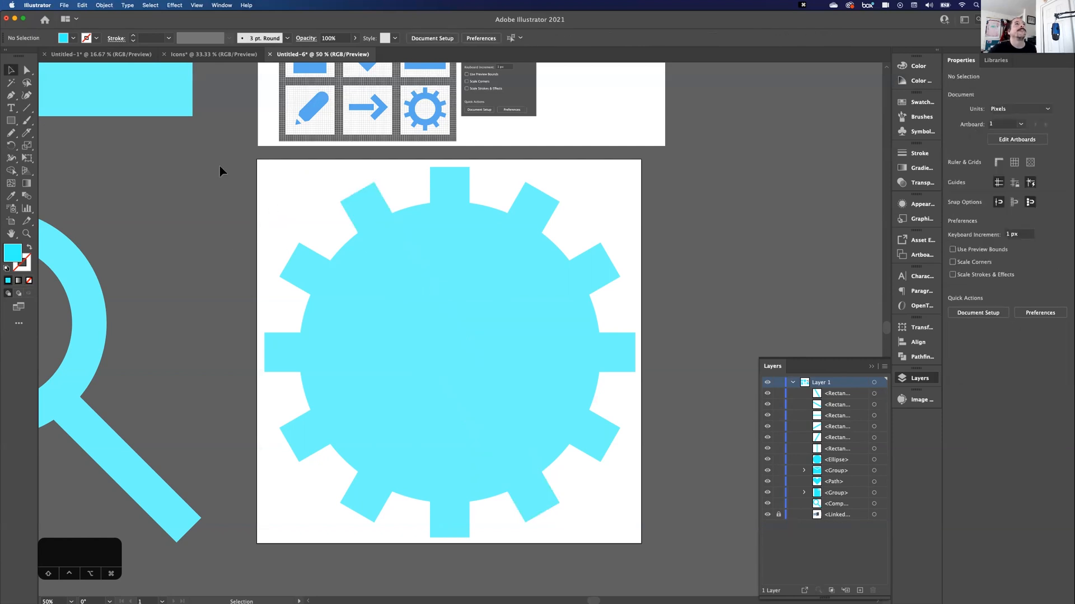
{"action": "left_click_drag", "start_coordinate": [220, 167], "coordinate": [629, 548]}
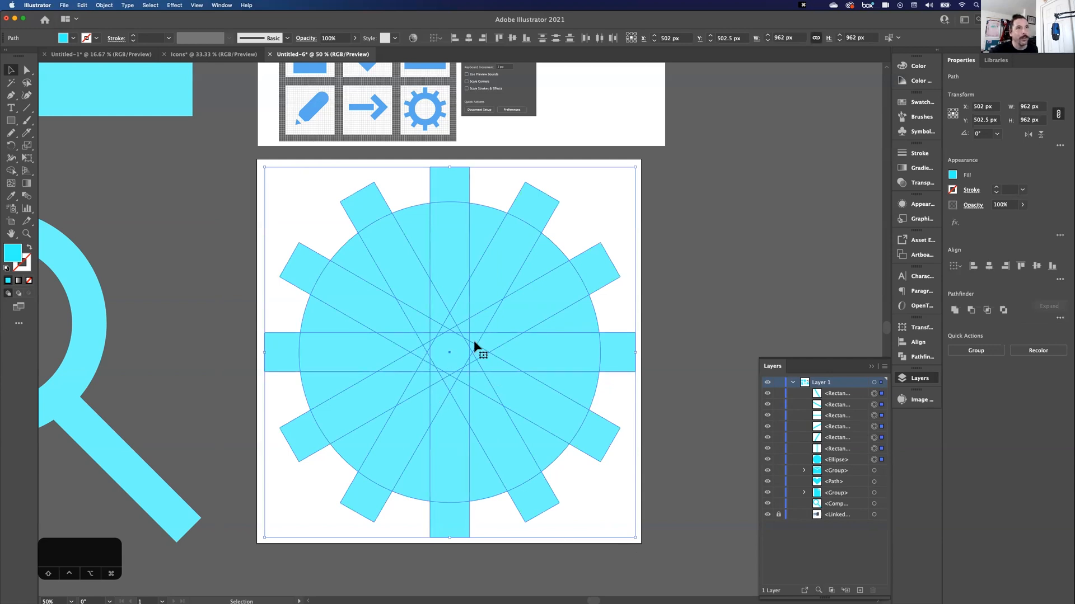
{"action": "left_click", "coordinate": [10, 171]}
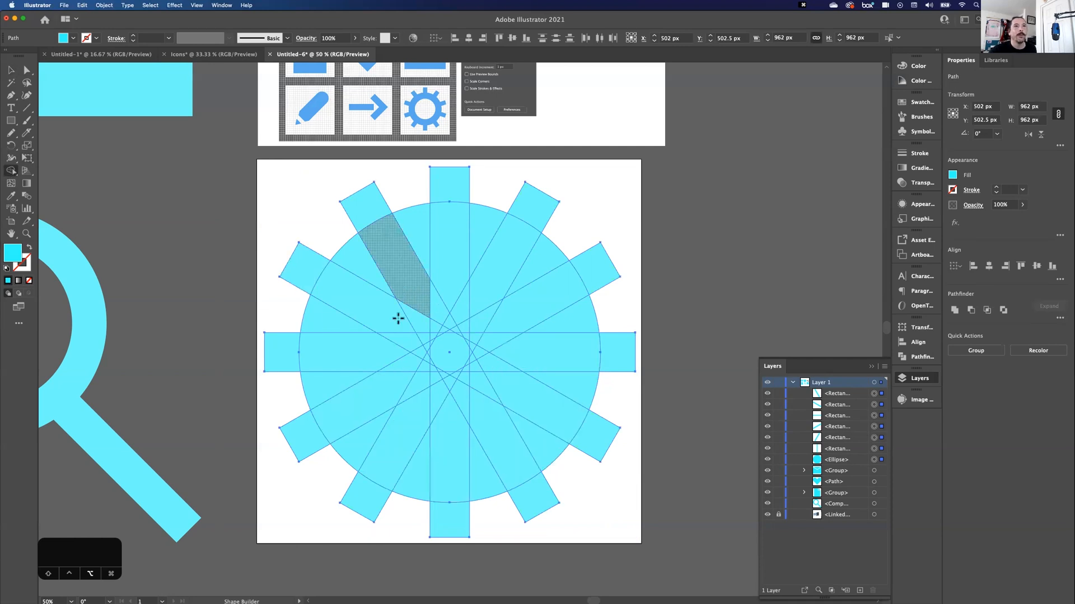
{"action": "mouse_move", "coordinate": [446, 250]}
{"action": "left_mouse_down"}
{"action": "mouse_move", "coordinate": [384, 276]}
{"action": "mouse_move", "coordinate": [347, 357]}
{"action": "mouse_move", "coordinate": [387, 444]}
{"action": "mouse_move", "coordinate": [429, 461]}
{"action": "mouse_move", "coordinate": [489, 457]}
{"action": "mouse_move", "coordinate": [542, 426]}
{"action": "mouse_move", "coordinate": [566, 342]}
{"action": "mouse_move", "coordinate": [522, 285]}
{"action": "mouse_move", "coordinate": [451, 262]}
{"action": "left_mouse_up"}
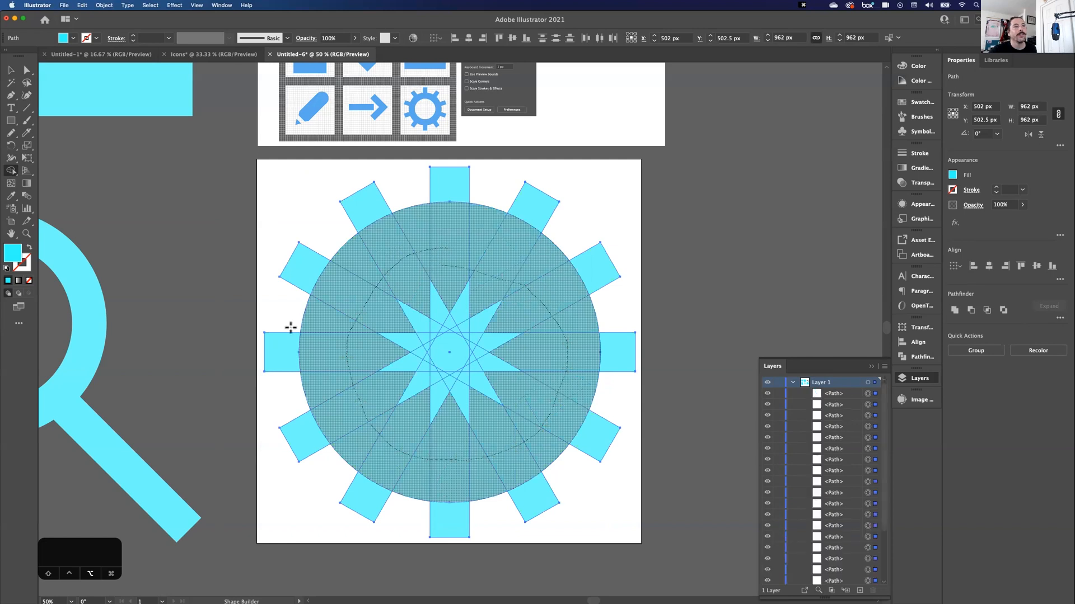
{"action": "left_click_drag", "start_coordinate": [291, 328], "coordinate": [291, 327]}
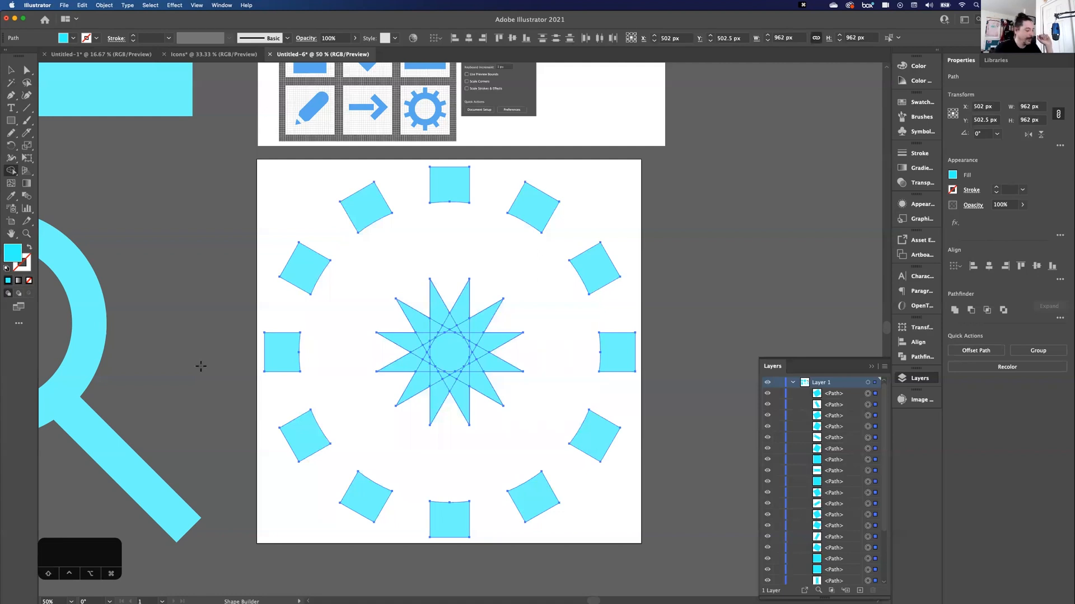
{"action": "key", "text": "super+z"}
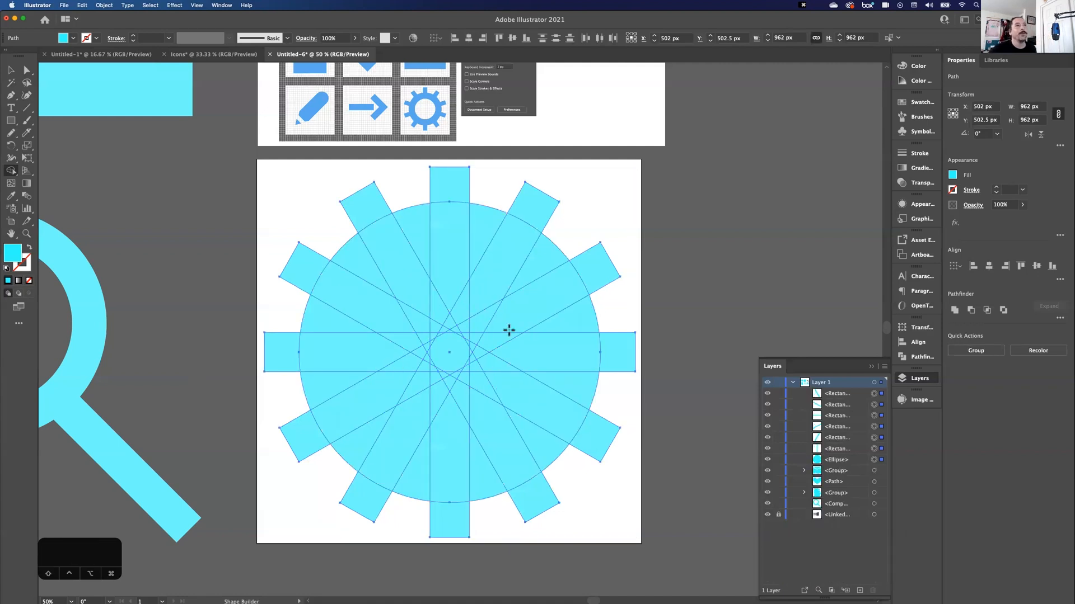
{"action": "mouse_move", "coordinate": [561, 314]}
{"action": "left_mouse_down"}
{"action": "mouse_move", "coordinate": [457, 259]}
{"action": "mouse_move", "coordinate": [356, 309]}
{"action": "mouse_move", "coordinate": [409, 442]}
{"action": "mouse_move", "coordinate": [531, 423]}
{"action": "mouse_move", "coordinate": [543, 327]}
{"action": "mouse_move", "coordinate": [462, 299]}
{"action": "mouse_move", "coordinate": [422, 309]}
{"action": "mouse_move", "coordinate": [412, 364]}
{"action": "mouse_move", "coordinate": [468, 391]}
{"action": "mouse_move", "coordinate": [492, 343]}
{"action": "mouse_move", "coordinate": [458, 322]}
{"action": "mouse_move", "coordinate": [435, 340]}
{"action": "mouse_move", "coordinate": [459, 379]}
{"action": "mouse_move", "coordinate": [488, 348]}
{"action": "mouse_move", "coordinate": [443, 330]}
{"action": "mouse_move", "coordinate": [423, 344]}
{"action": "mouse_move", "coordinate": [437, 361]}
{"action": "mouse_move", "coordinate": [476, 362]}
{"action": "mouse_move", "coordinate": [437, 342]}
{"action": "mouse_move", "coordinate": [419, 367]}
{"action": "left_mouse_up"}
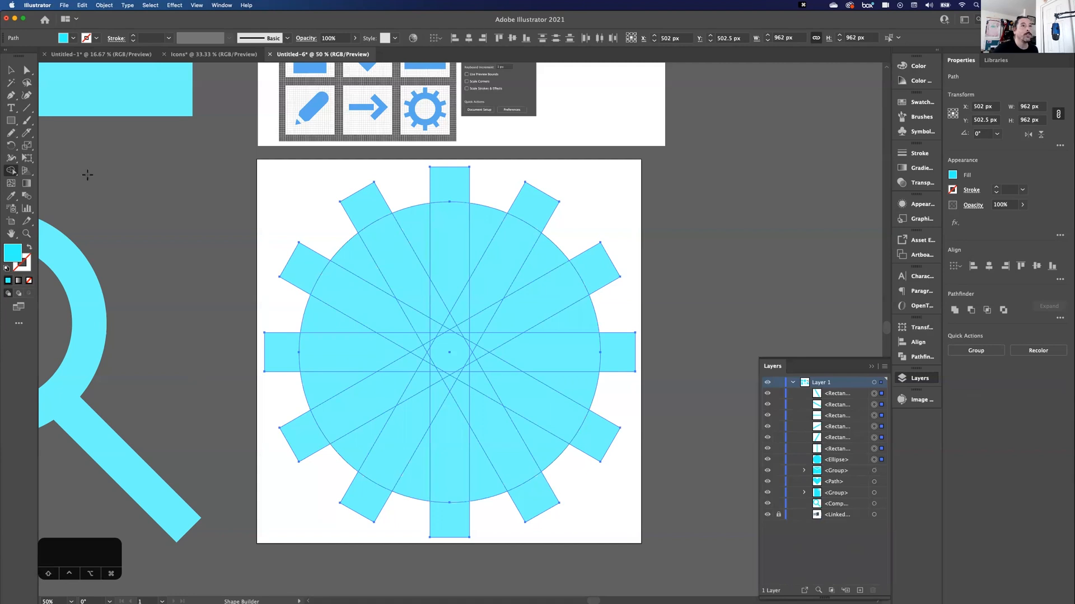
Step: Unite the circle and bars into one gear shape and draw a circle about 599 px in diameter over its middle
{"action": "left_click", "coordinate": [955, 311]}
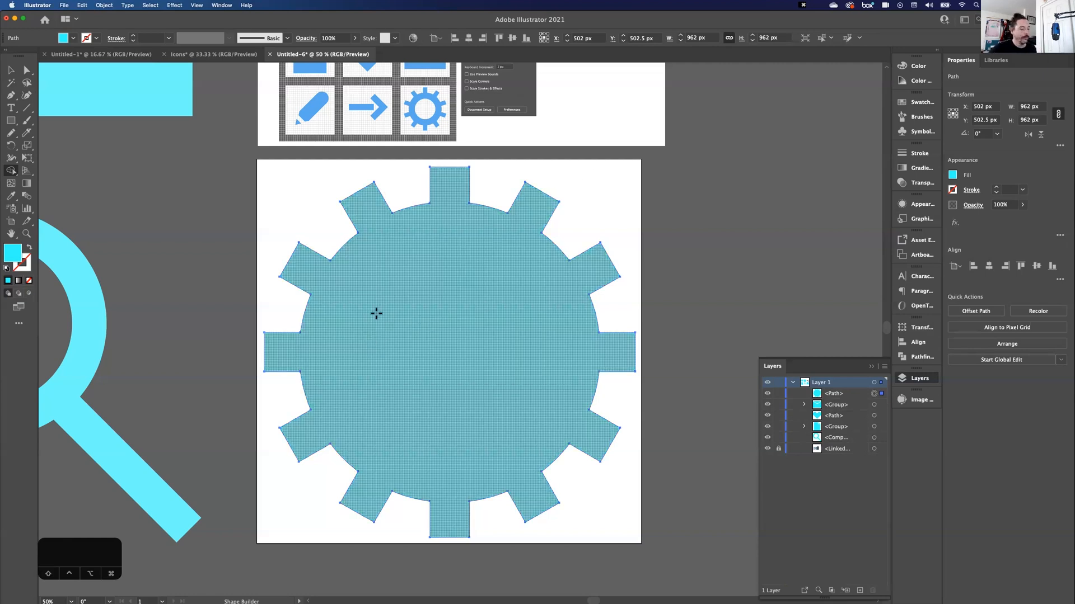
{"action": "key", "text": "m"}
{"action": "key", "text": "l"}
{"action": "key", "text": "semicolon"}
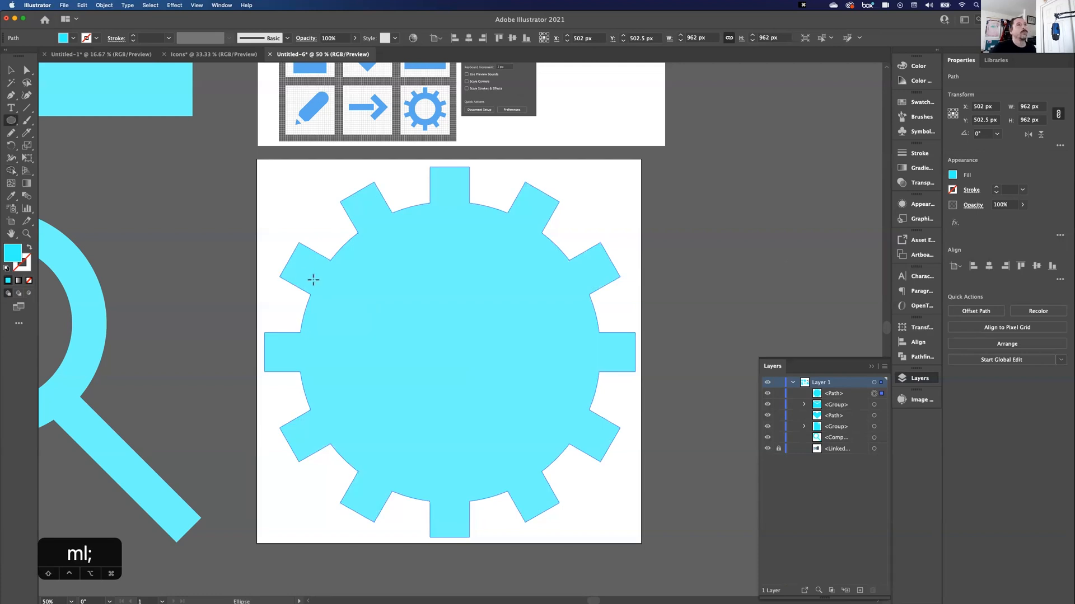
{"action": "left_click_drag", "start_coordinate": [375, 264], "coordinate": [473, 459]}
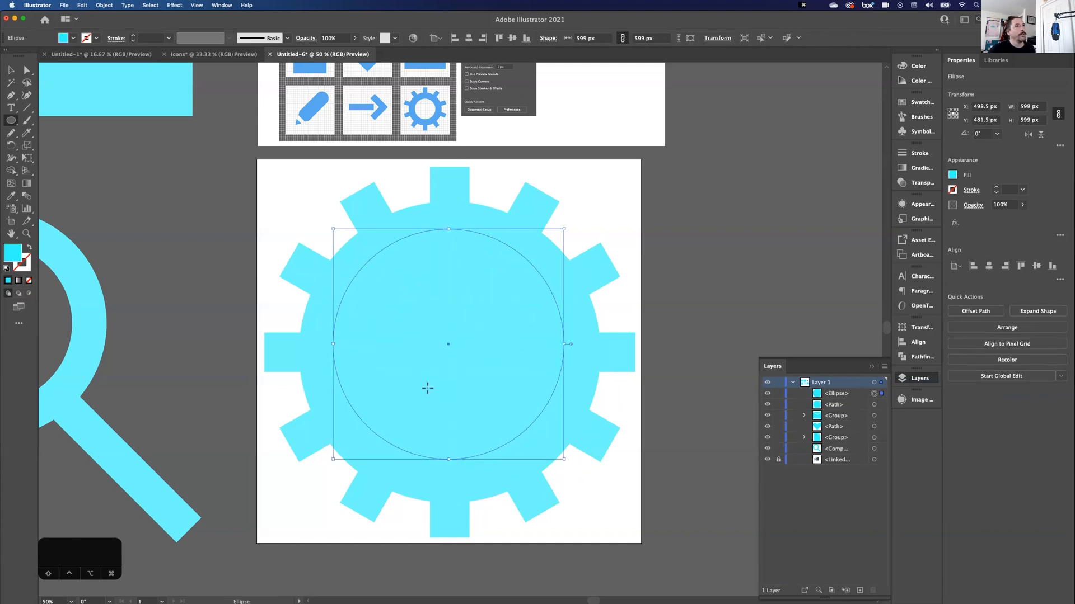
Step: Align the inner circle and gear on their centres and cut the circle out of the gear with the Shape Builder tool
{"action": "key", "text": "v"}
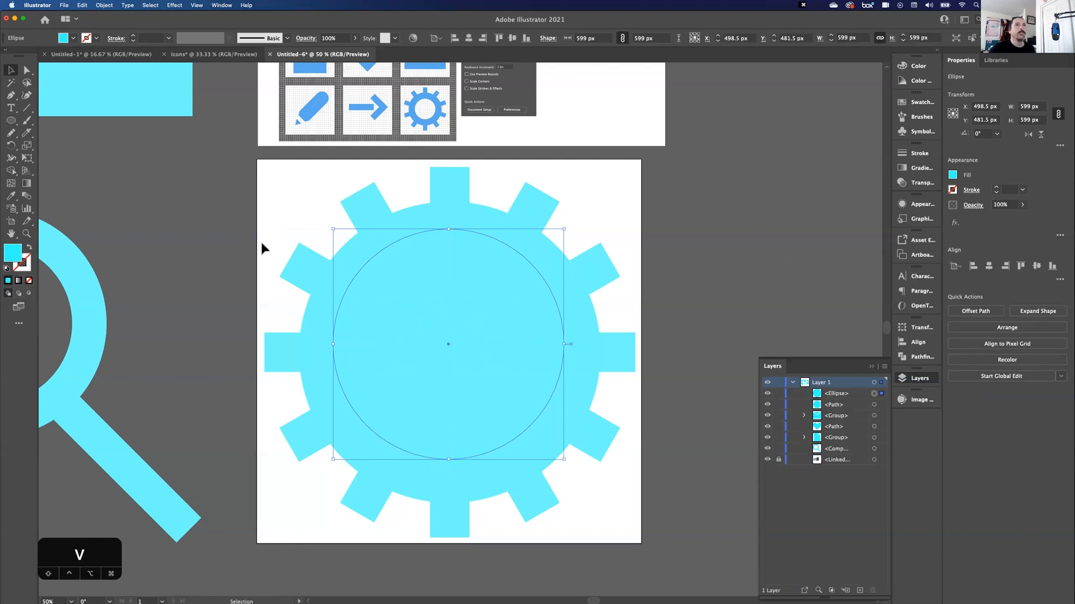
{"action": "left_click", "coordinate": [411, 455], "text": "shift"}
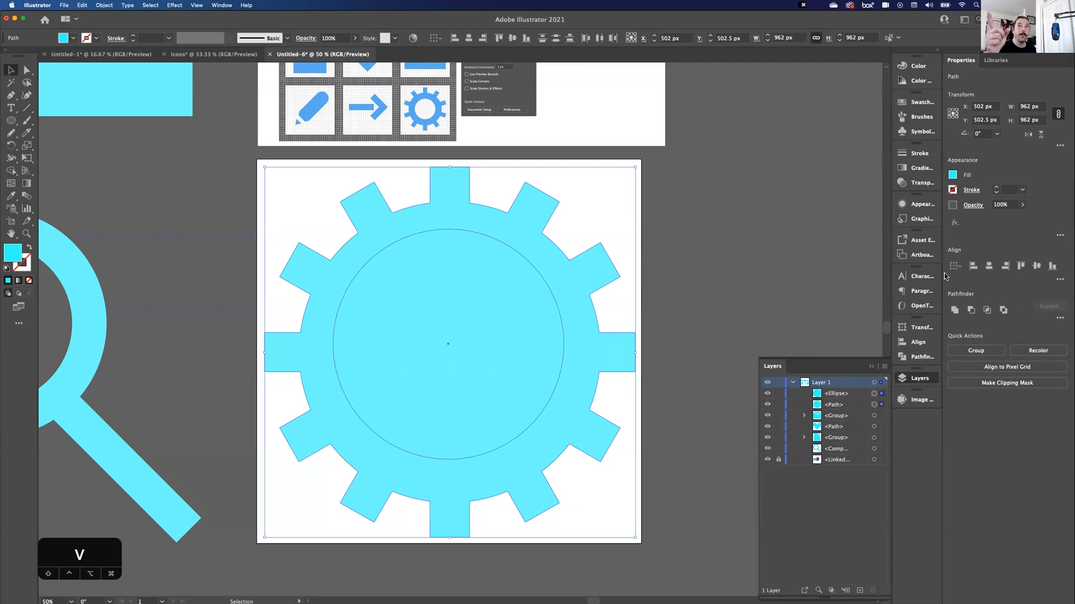
{"action": "left_click", "coordinate": [989, 266]}
{"action": "left_click", "coordinate": [1034, 270]}
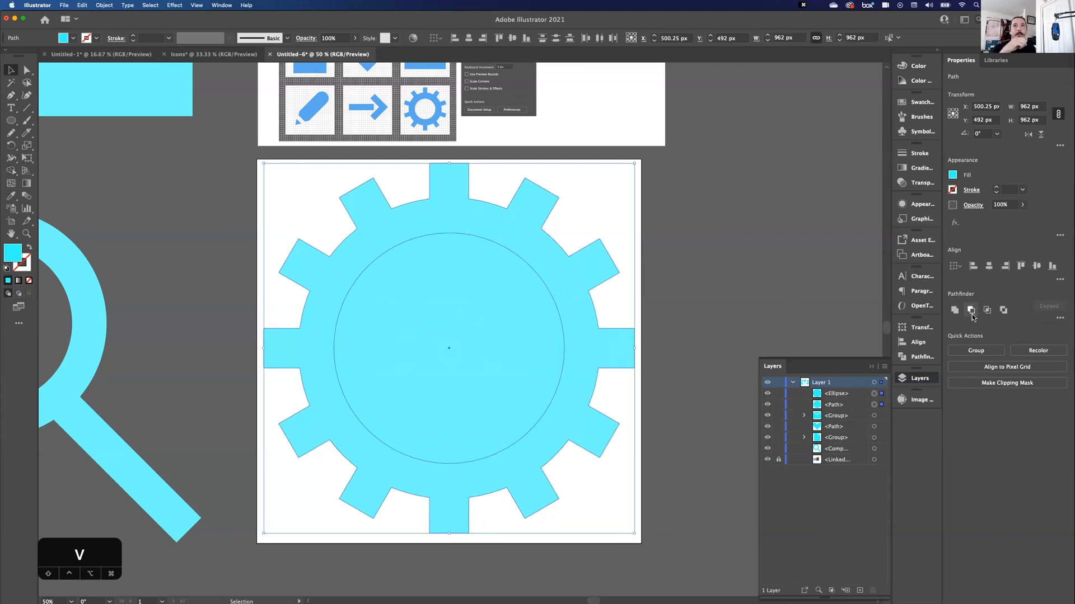
{"action": "left_click", "coordinate": [11, 171]}
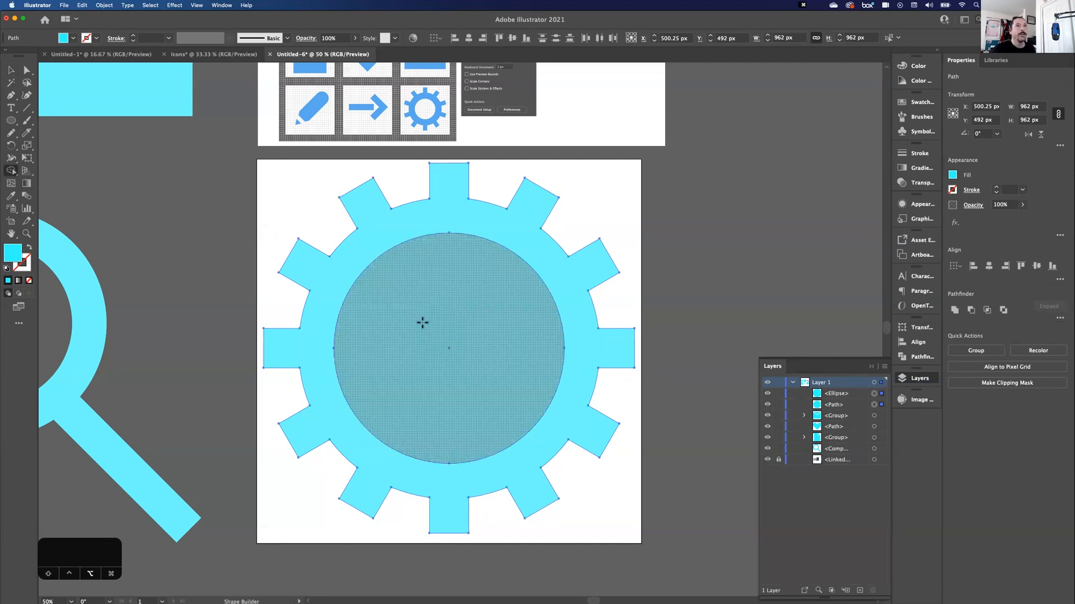
{"action": "left_click", "coordinate": [423, 322], "text": "alt"}
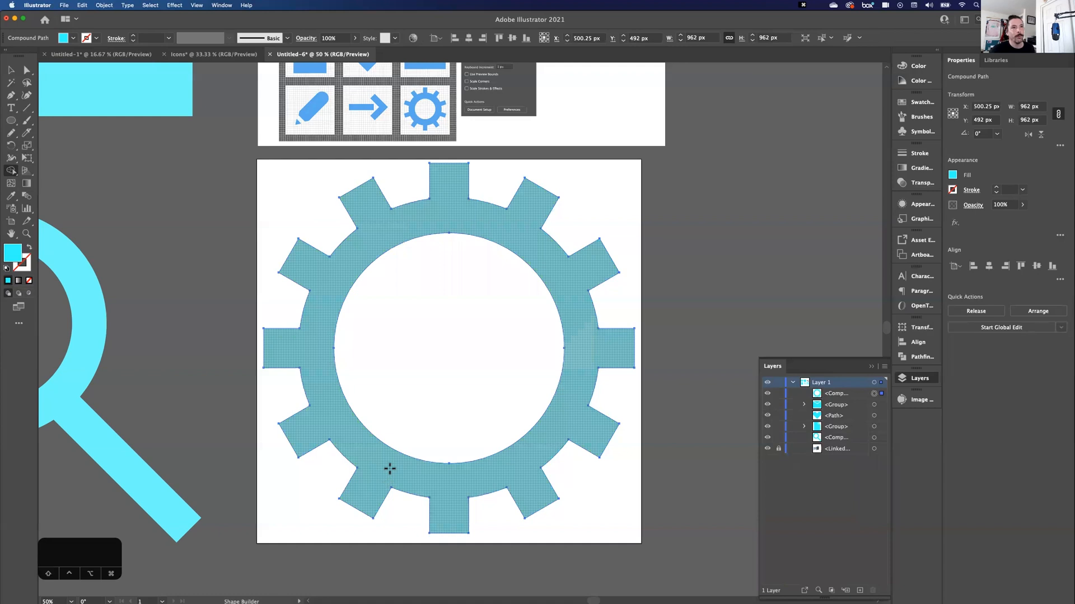
Step: Move the gear off the artboard to the far side of the document icon
{"action": "key", "text": "super+minus"}
{"action": "key", "text": "super+minus"}
{"action": "key", "text": "super+minus"}
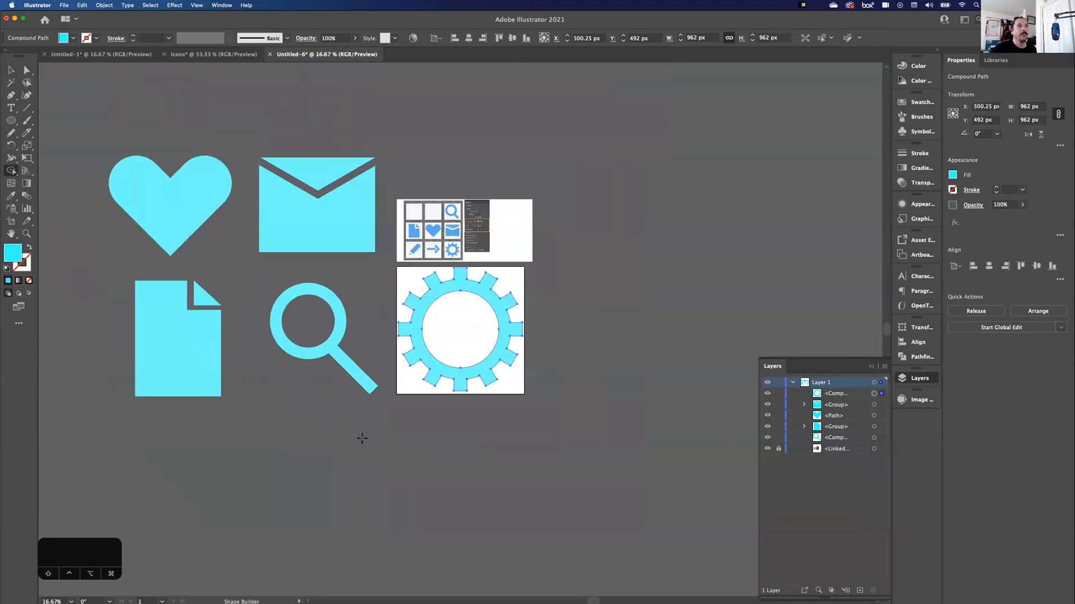
{"action": "key", "text": "v"}
{"action": "left_click_drag", "start_coordinate": [414, 320], "coordinate": [51, 270]}
{"action": "key", "text": "space"}
{"action": "left_click_drag", "start_coordinate": [200, 422], "coordinate": [471, 427]}
{"action": "left_click_drag", "start_coordinate": [318, 287], "coordinate": [246, 348]}
Step: Nudge the heart, document, magnifying glass and envelope icons into a tidier arrangement
{"action": "left_click_drag", "start_coordinate": [438, 208], "coordinate": [429, 204]}
{"action": "left_click_drag", "start_coordinate": [458, 320], "coordinate": [444, 317]}
{"action": "left_click_drag", "start_coordinate": [590, 352], "coordinate": [584, 358]}
{"action": "left_click_drag", "start_coordinate": [579, 228], "coordinate": [574, 231]}
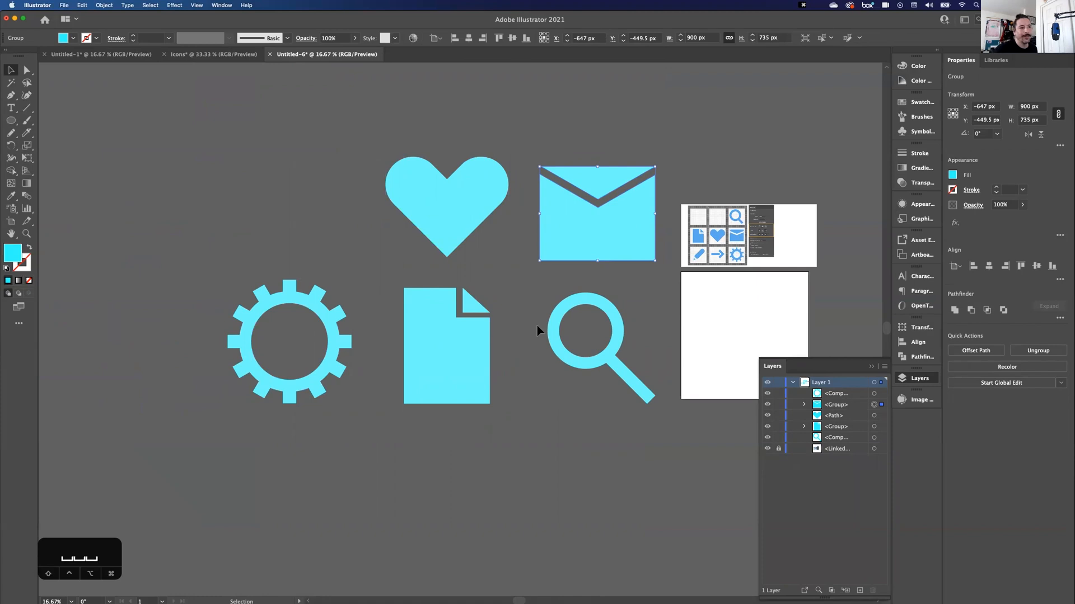
{"action": "left_click_drag", "start_coordinate": [578, 464], "coordinate": [407, 470]}
{"action": "key", "text": "super+equal"}
{"action": "left_click_drag", "start_coordinate": [604, 458], "coordinate": [405, 245]}
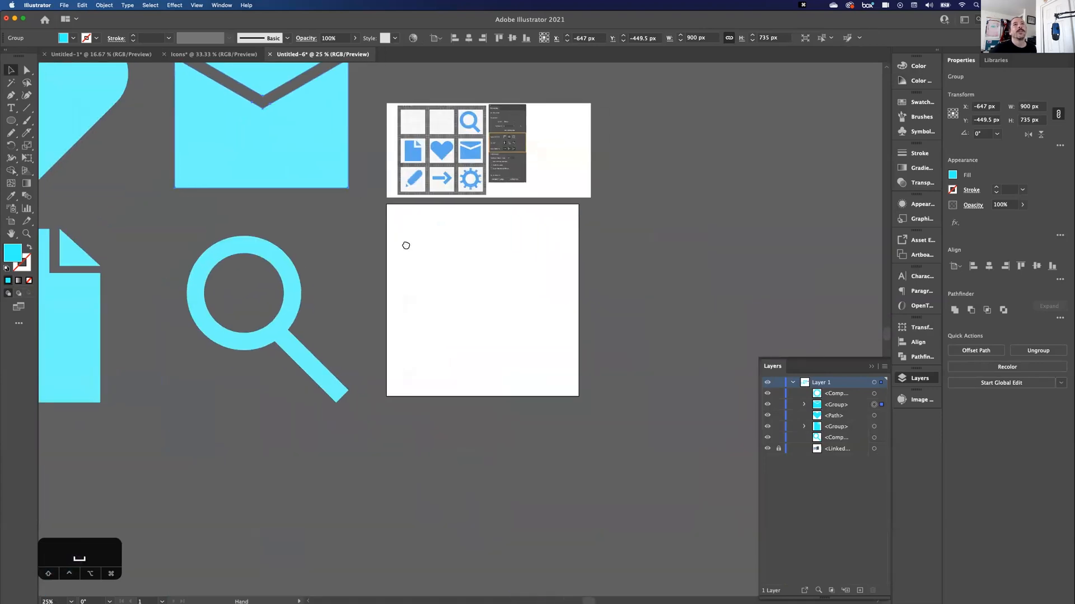
{"action": "key", "text": "super+equal"}
{"action": "left_click_drag", "start_coordinate": [541, 492], "coordinate": [393, 300]}
{"action": "left_click_drag", "start_coordinate": [587, 322], "coordinate": [463, 240]}
{"action": "left_click", "coordinate": [464, 240]}
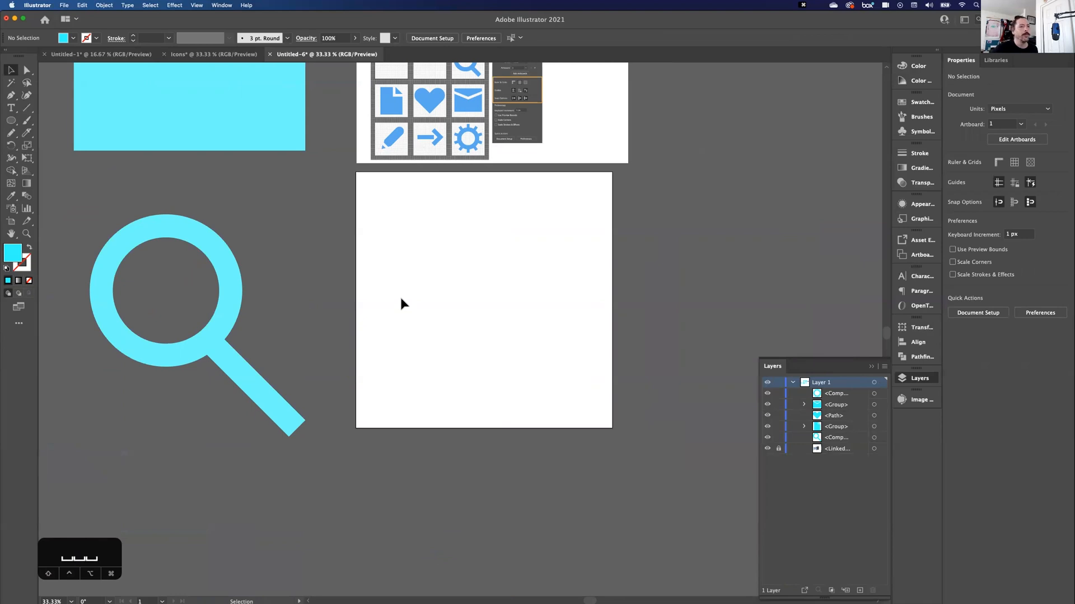
Step: Examine the finished potted plant illustration in the Untitled-1 document at close range
{"action": "left_click", "coordinate": [195, 58]}
{"action": "left_click_drag", "start_coordinate": [228, 442], "coordinate": [437, 348]}
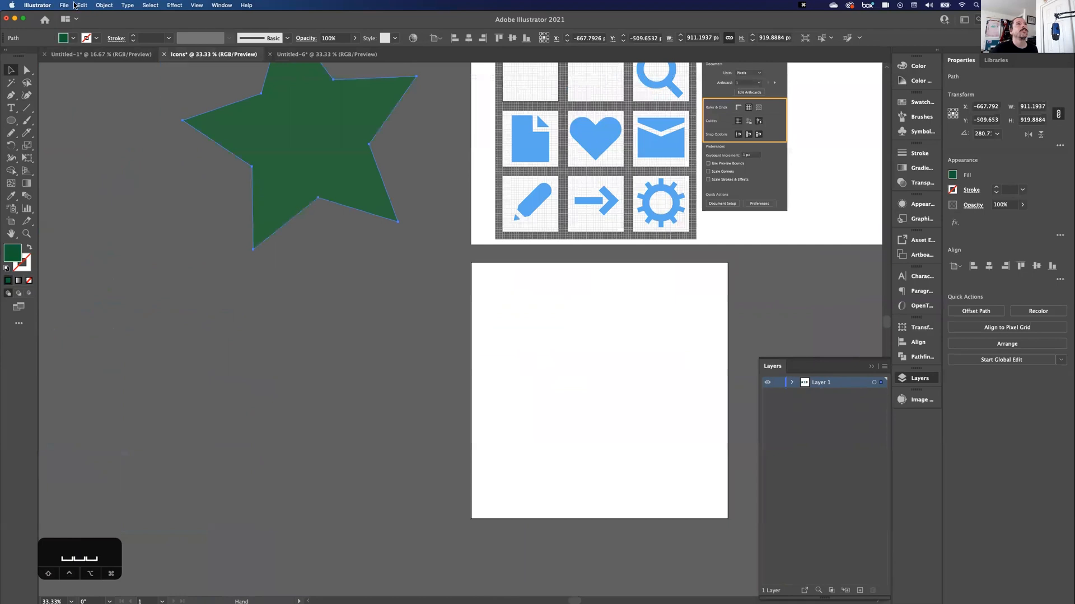
{"action": "left_click", "coordinate": [86, 54]}
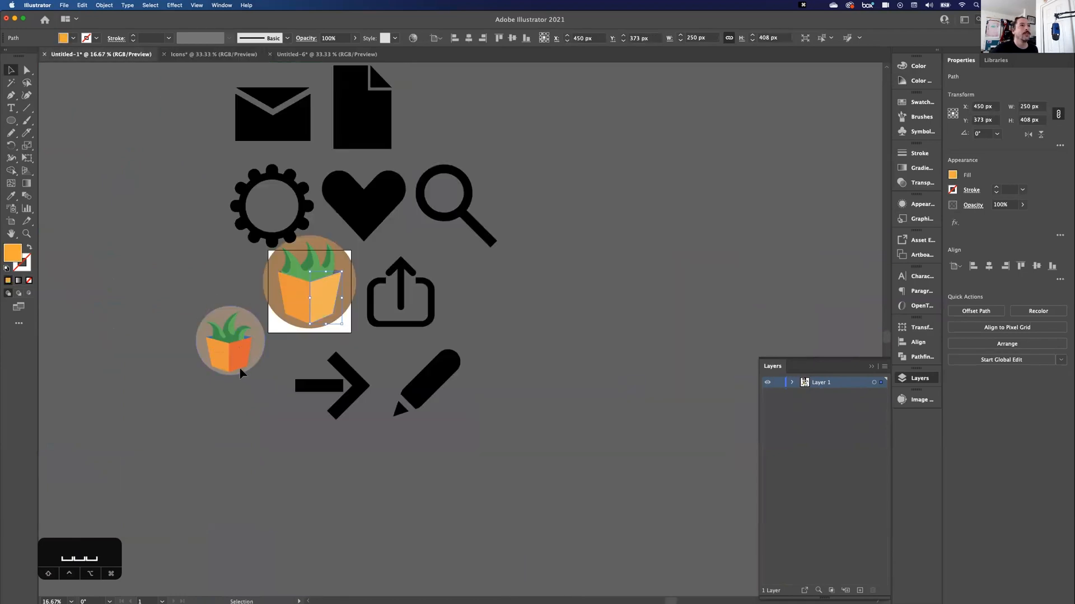
{"action": "left_click_drag", "start_coordinate": [221, 355], "coordinate": [647, 269]}
{"action": "key", "text": "super+equal"}
{"action": "key", "text": "super+equal"}
{"action": "key", "text": "super+equal"}
{"action": "key", "text": "super+equal"}
{"action": "key", "text": "super+equal"}
{"action": "left_click", "coordinate": [113, 351]}
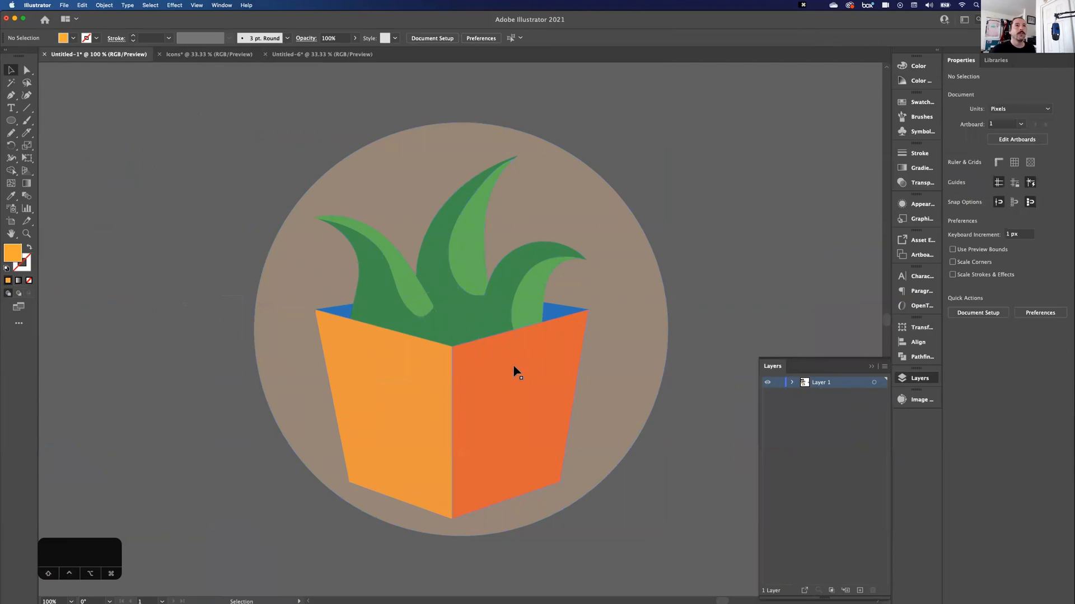
Step: Delete the stray anchor point lying on the darker orange face of the plant pot
{"action": "key", "text": "a"}
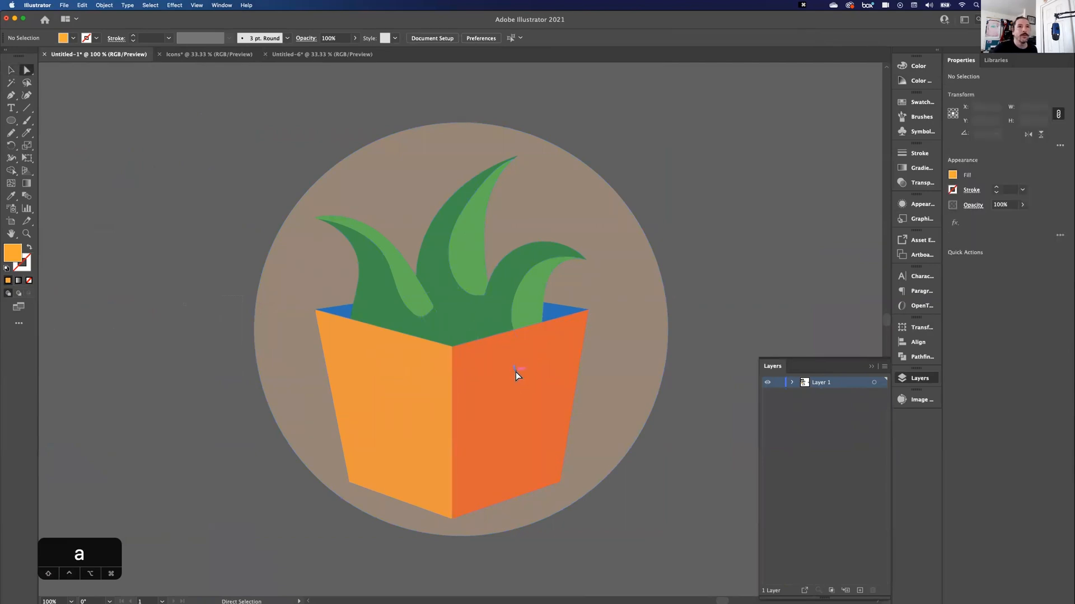
{"action": "left_click", "coordinate": [516, 370]}
{"action": "key", "text": "BackSpace"}
{"action": "key", "text": "BackSpace"}
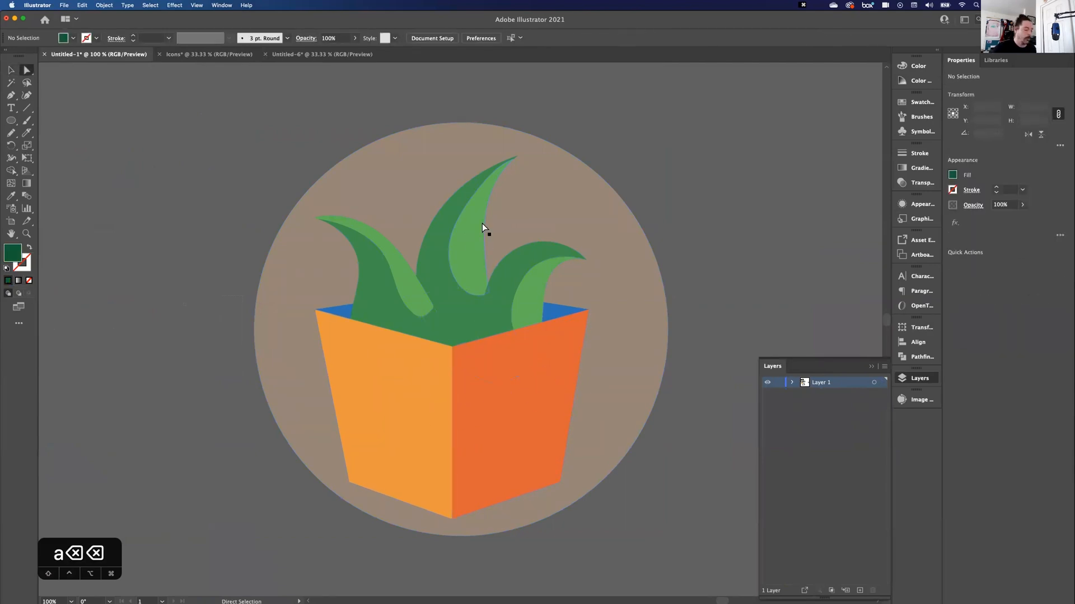
{"action": "key", "text": "v"}
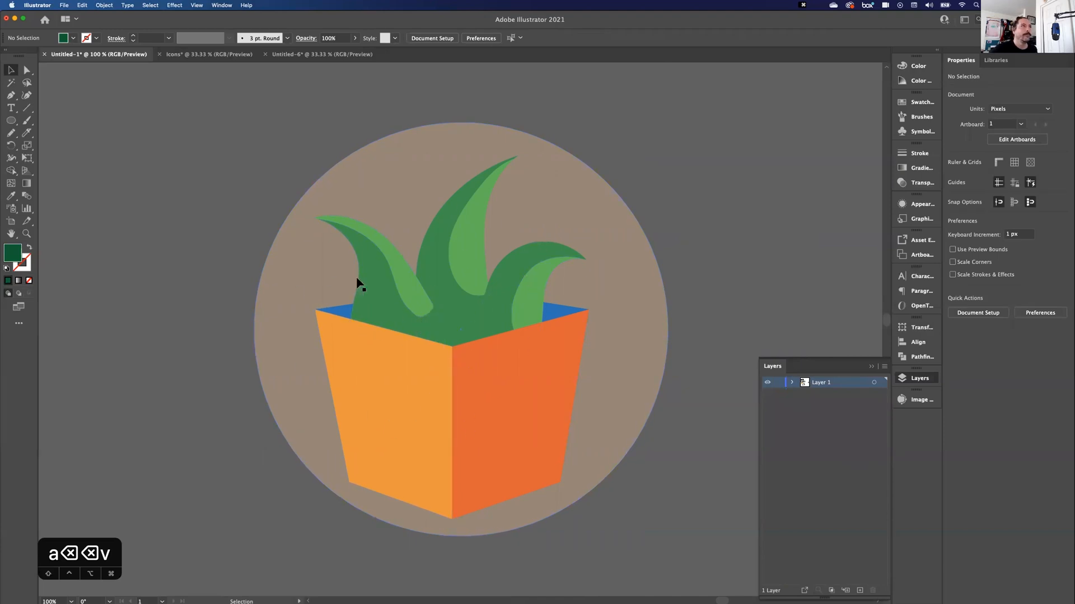
Step: Return to the Untitled-6 document and draw a rectangle about 774 × 423 px across the lower half of the artboard
{"action": "left_click", "coordinate": [306, 55]}
{"action": "key", "text": "space"}
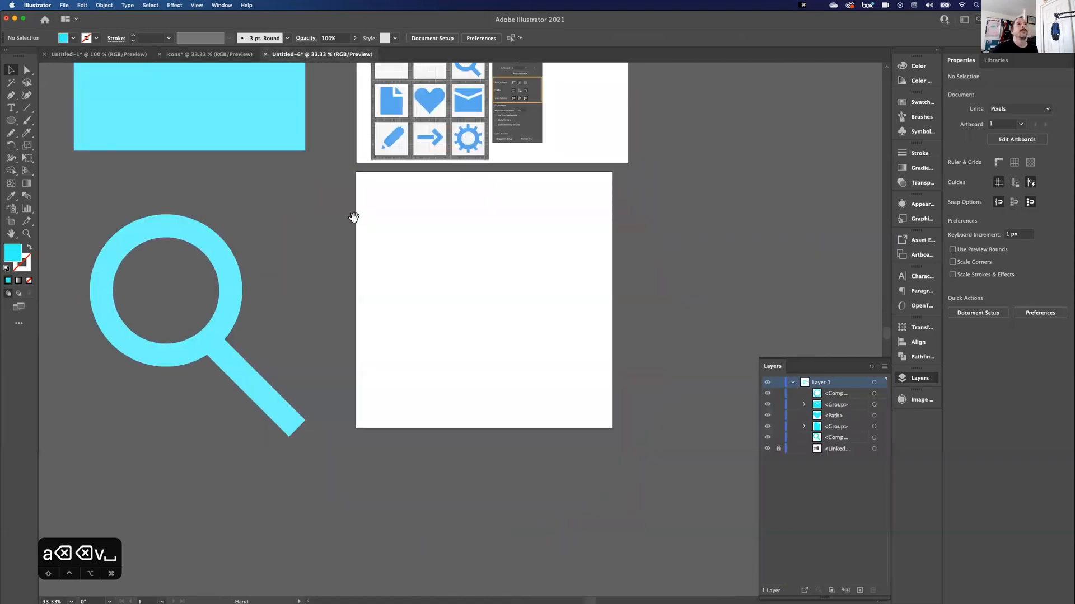
{"action": "left_click_drag", "start_coordinate": [353, 217], "coordinate": [297, 237]}
{"action": "key", "text": "super+equal"}
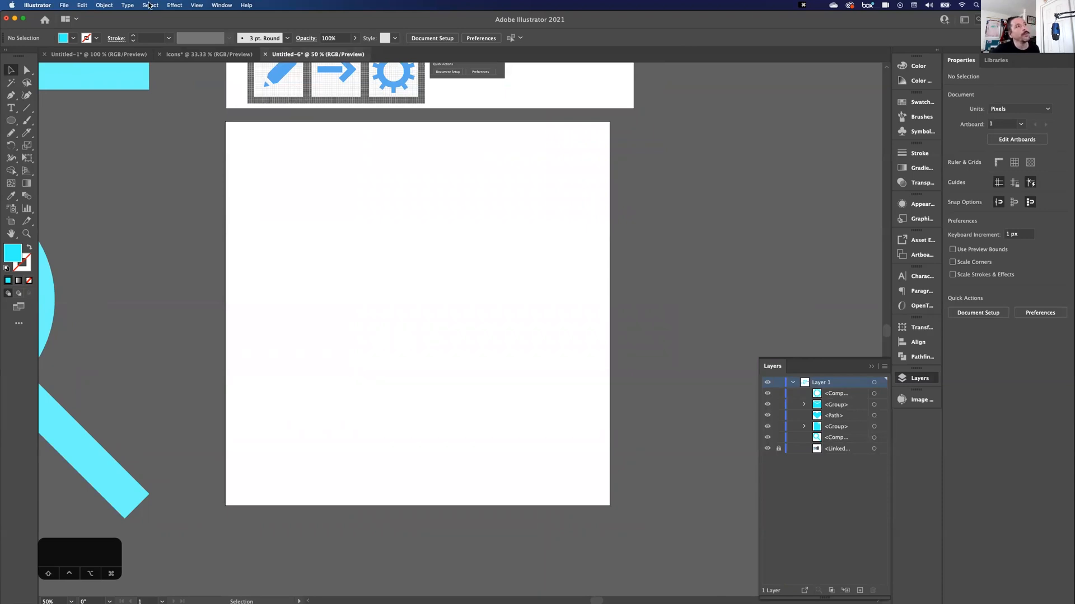
{"action": "left_click", "coordinate": [9, 122]}
{"action": "key", "text": "m"}
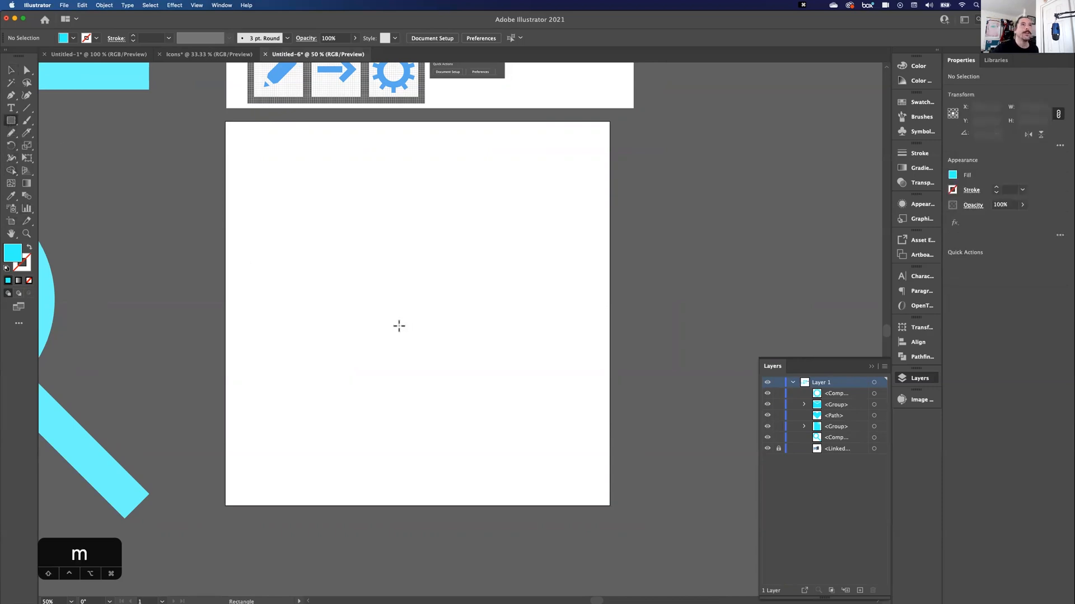
{"action": "left_click_drag", "start_coordinate": [270, 282], "coordinate": [568, 445]}
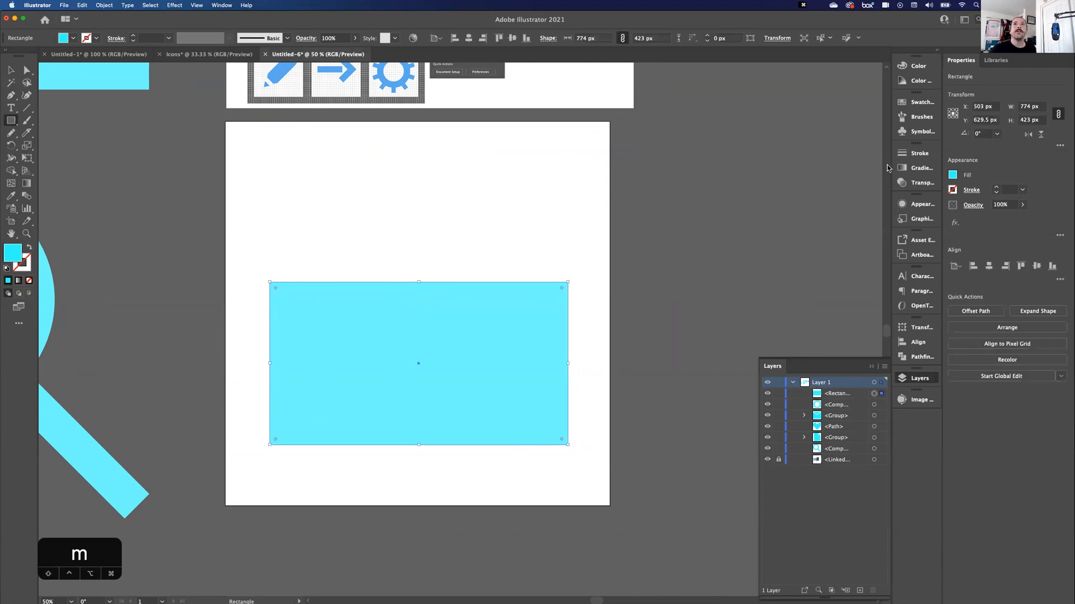
Step: Fill the new rectangle with an orange swatch
{"action": "left_click", "coordinate": [952, 178]}
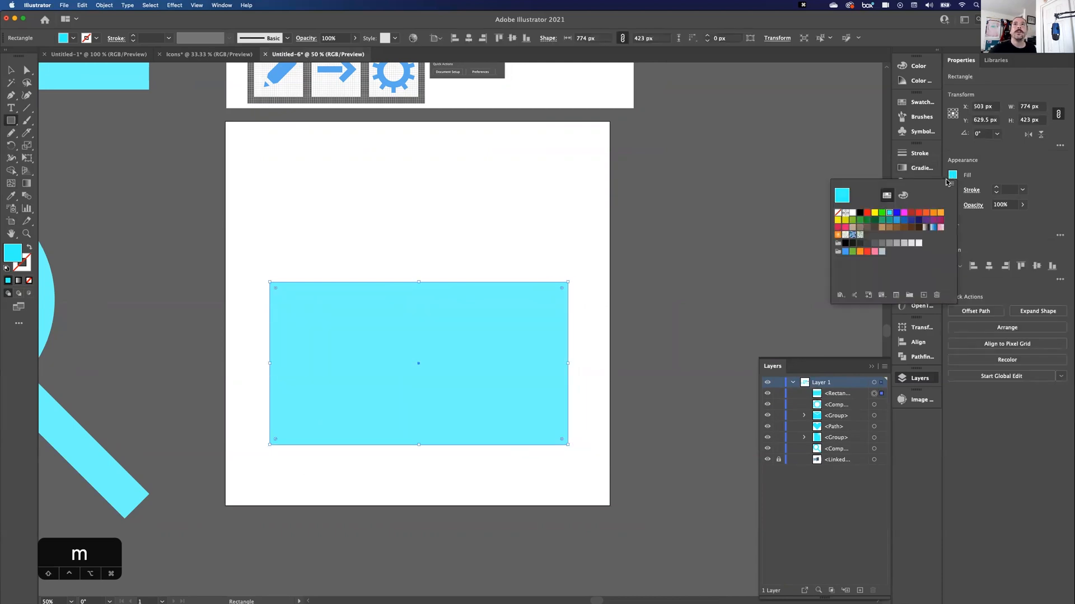
{"action": "left_click", "coordinate": [933, 219]}
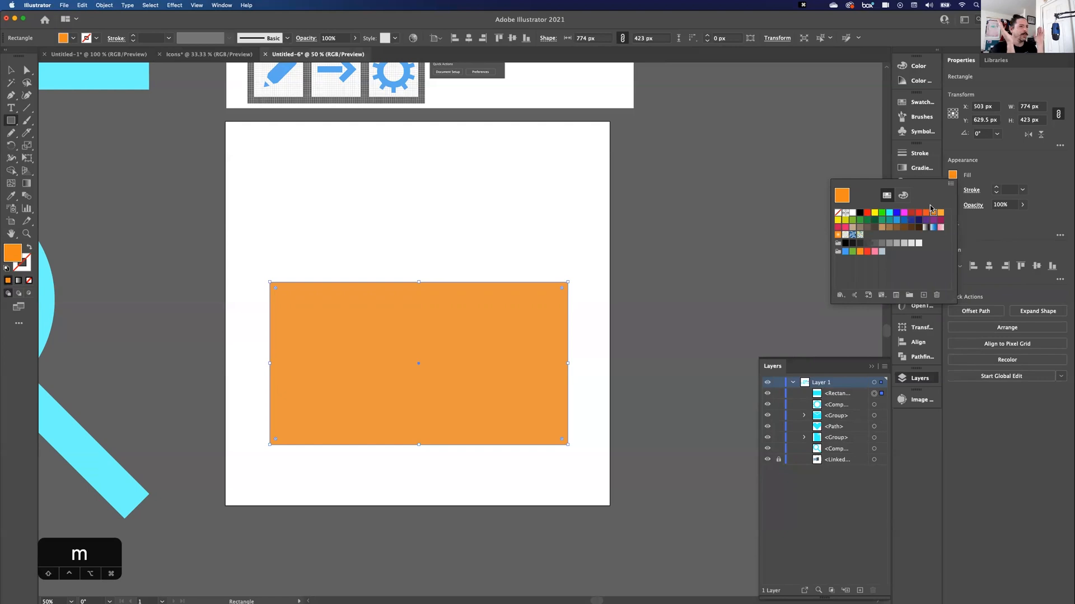
{"action": "left_click", "coordinate": [932, 212]}
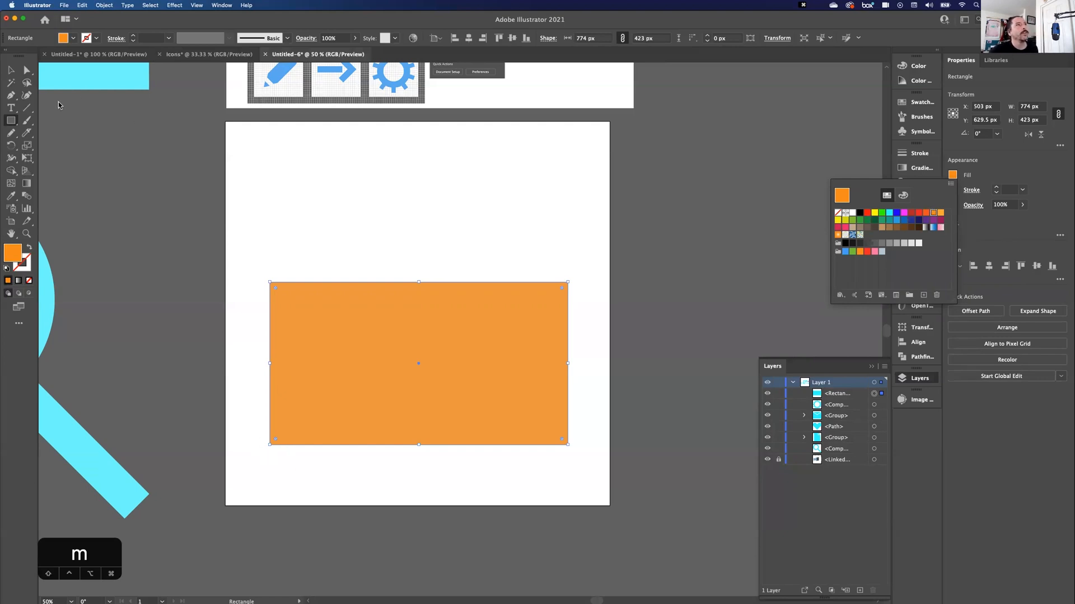
Step: Try moving the rectangle's lower-left anchor point inward along the bottom edge to X 554 px with the Direct Selection tool
{"action": "left_click", "coordinate": [12, 72]}
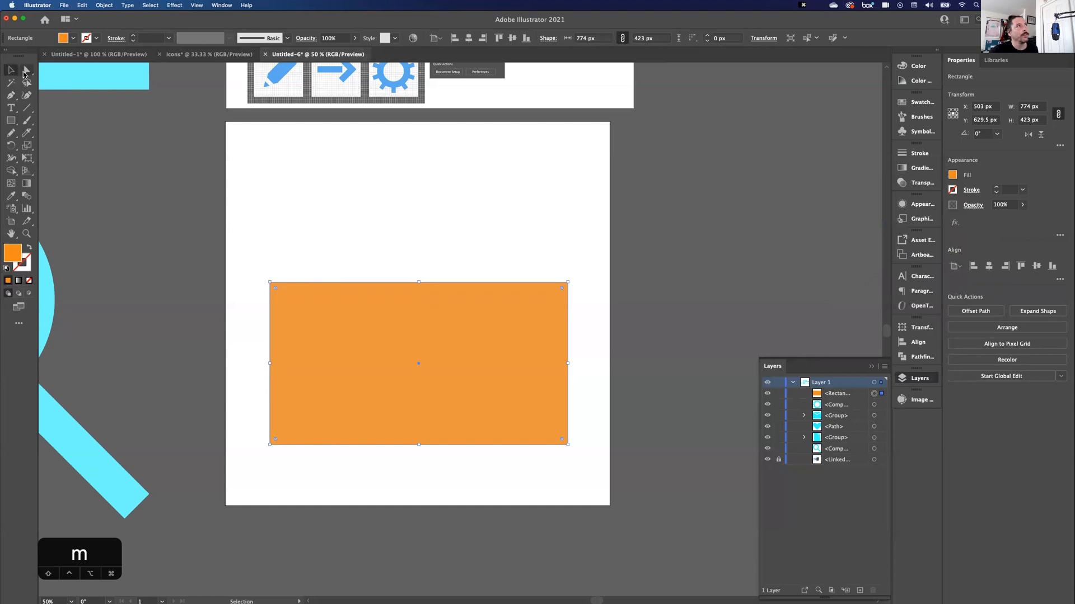
{"action": "left_click", "coordinate": [25, 71]}
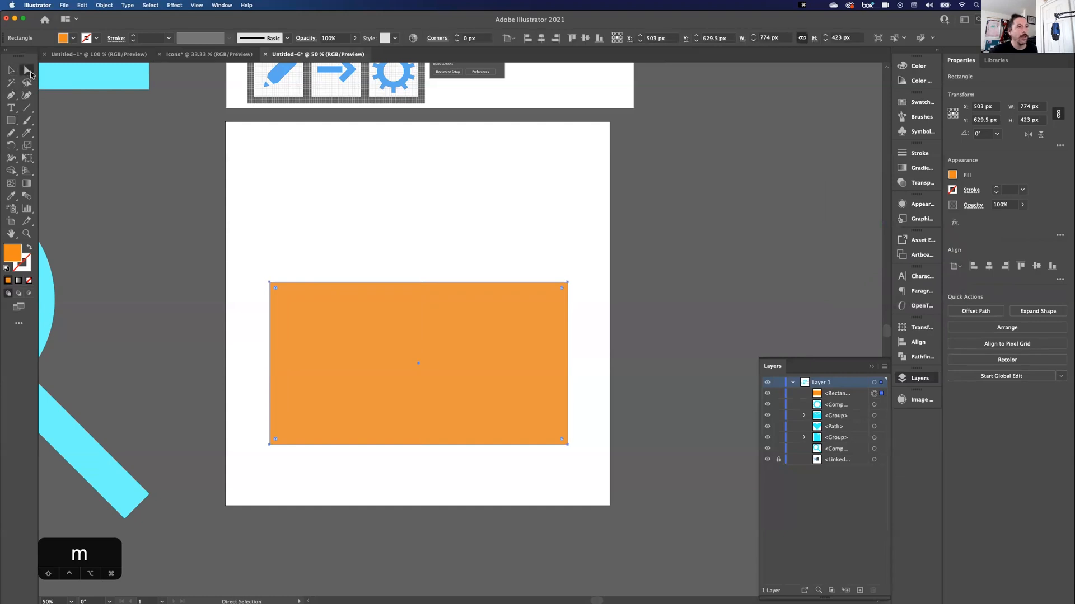
{"action": "left_click", "coordinate": [255, 476]}
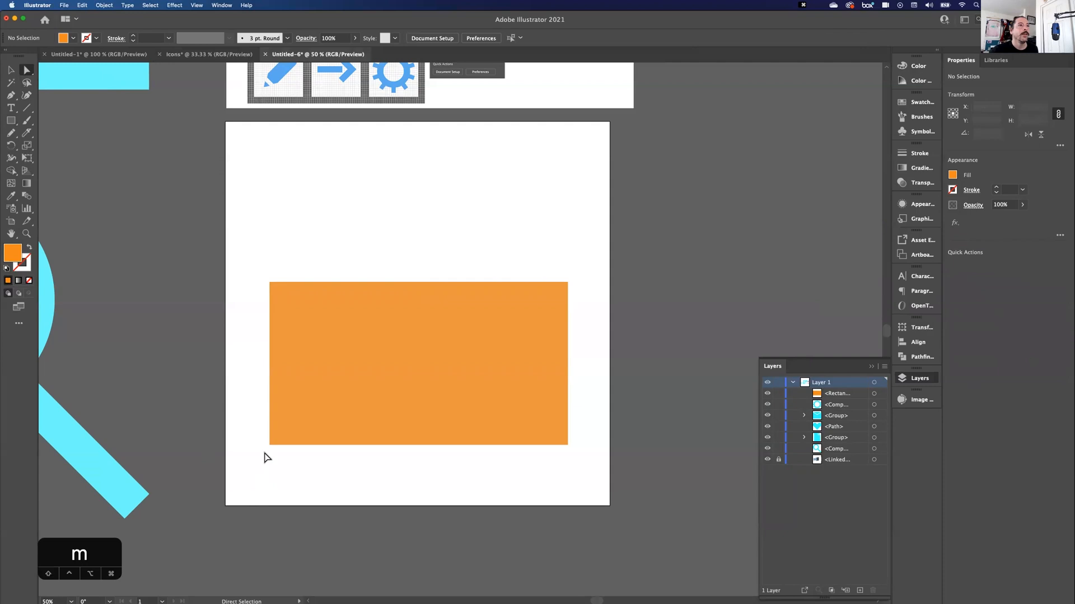
{"action": "left_click", "coordinate": [294, 436]}
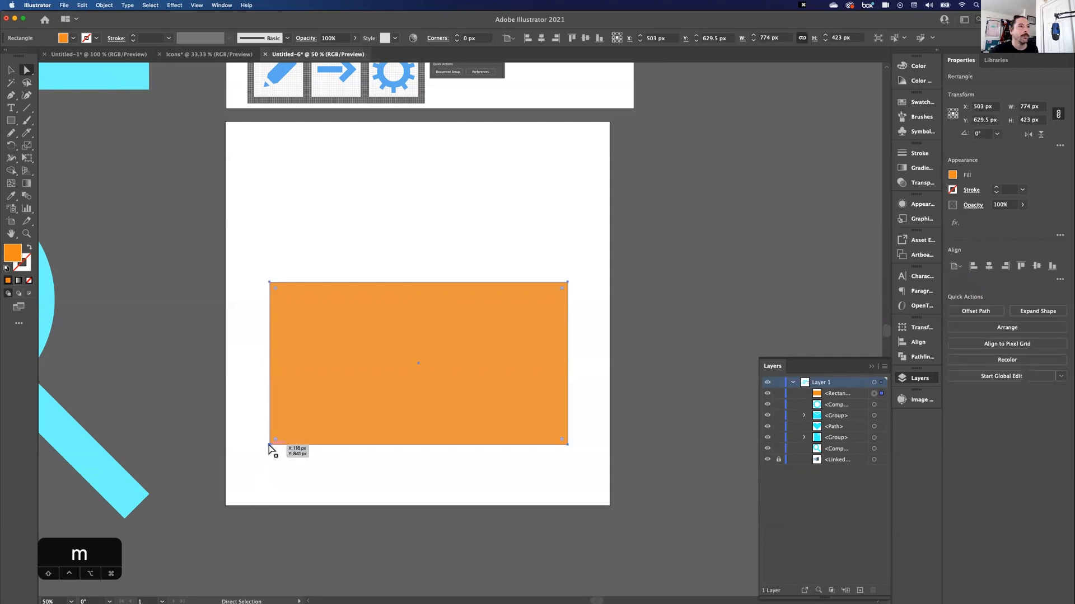
{"action": "left_click", "coordinate": [269, 445]}
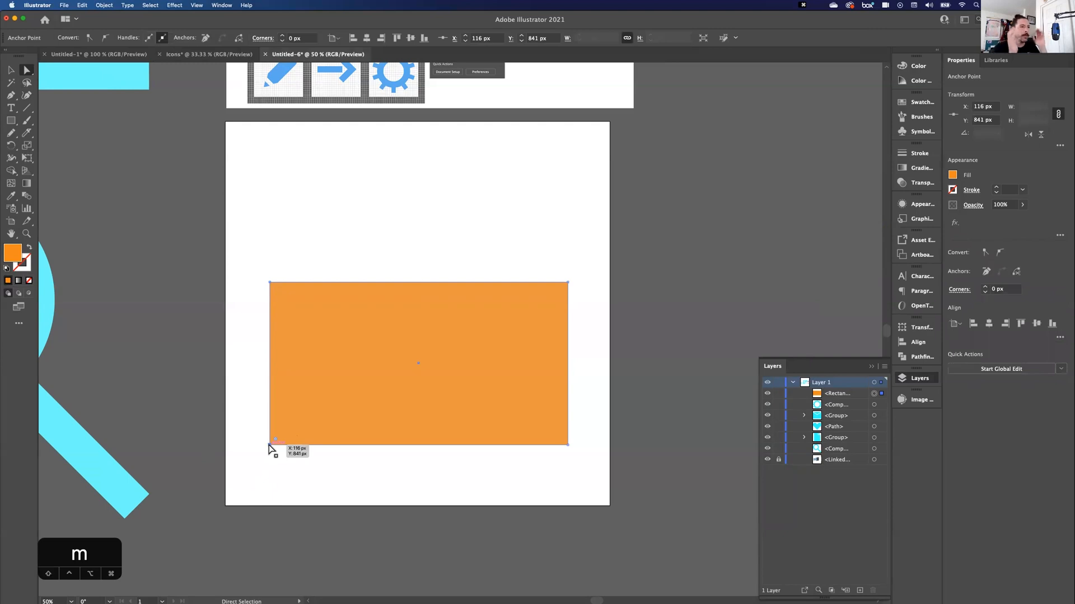
{"action": "left_click_drag", "start_coordinate": [268, 445], "coordinate": [439, 445]}
{"action": "key", "text": "super+z"}
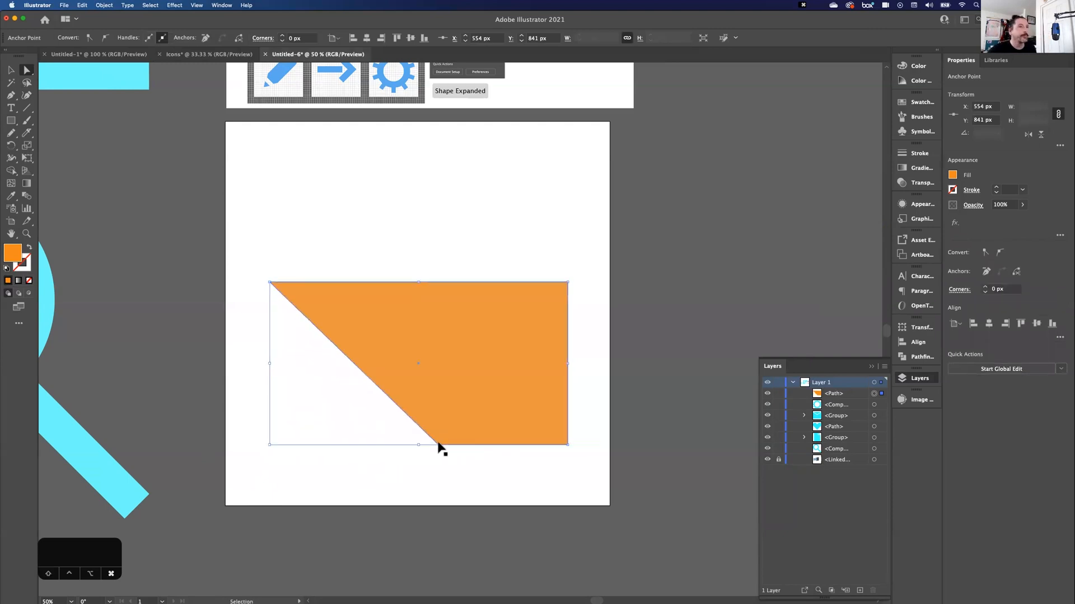
Step: Nudge only the rectangle's lower-left anchor point horizontally inward to X 227 px
{"action": "left_click", "coordinate": [267, 452]}
{"action": "left_click", "coordinate": [276, 438]}
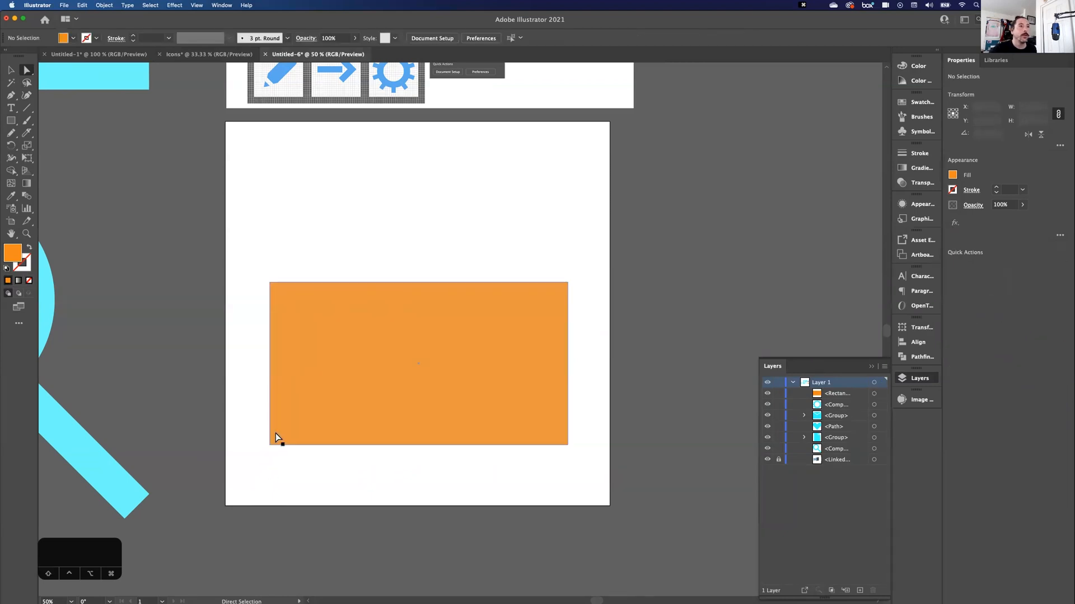
{"action": "left_click", "coordinate": [270, 445]}
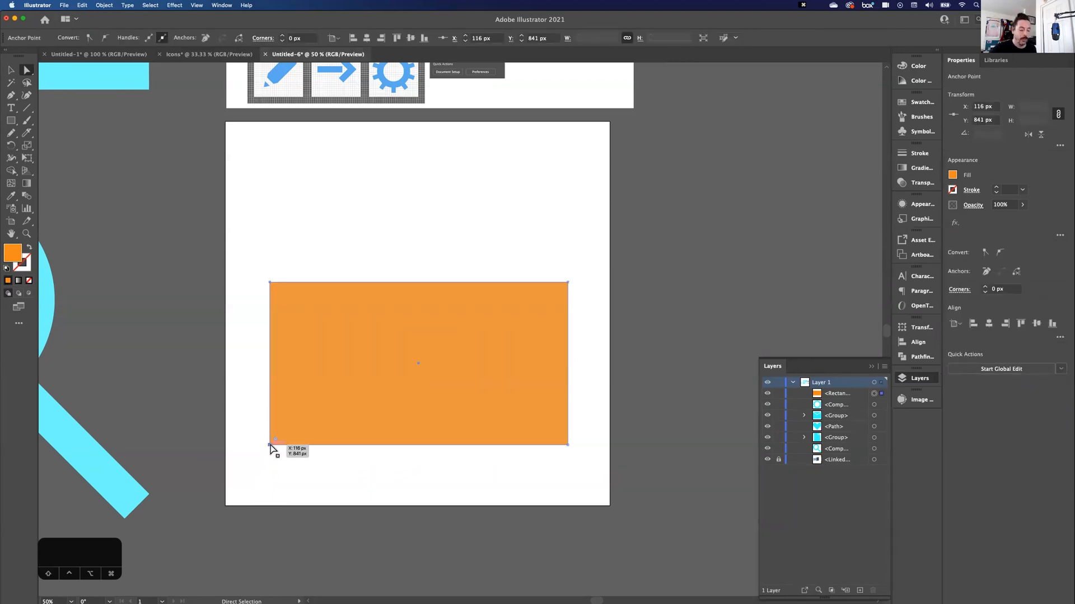
{"action": "key", "text": "Right"}
{"action": "key", "text": "Right"}
{"action": "key", "text": "Right"}
{"action": "key", "text": "Right"}
{"action": "key", "text": "Right"}
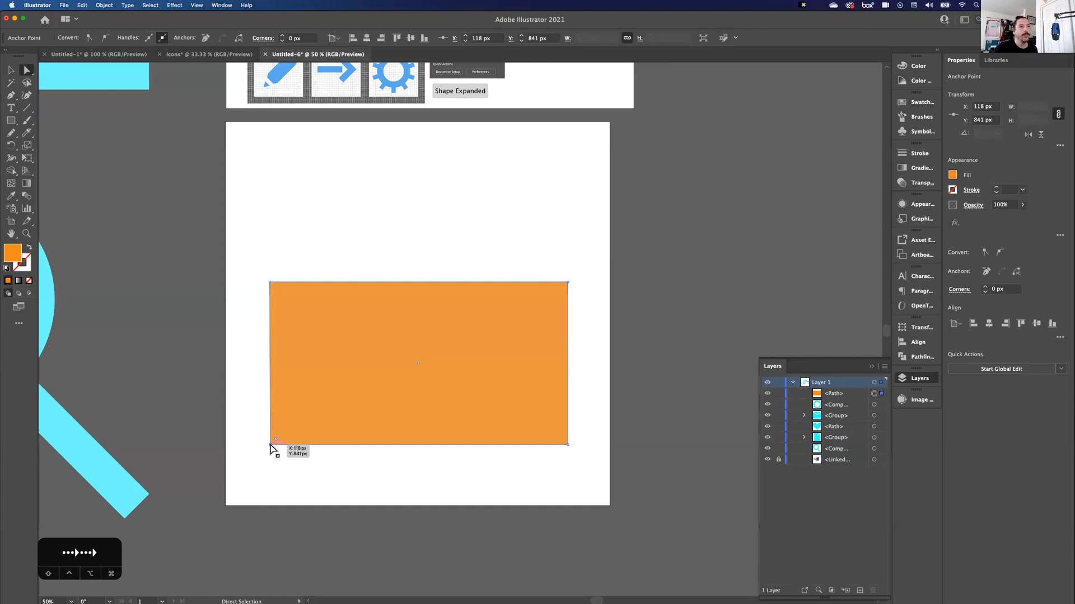
{"action": "key", "text": "Left"}
{"action": "key", "text": "Left"}
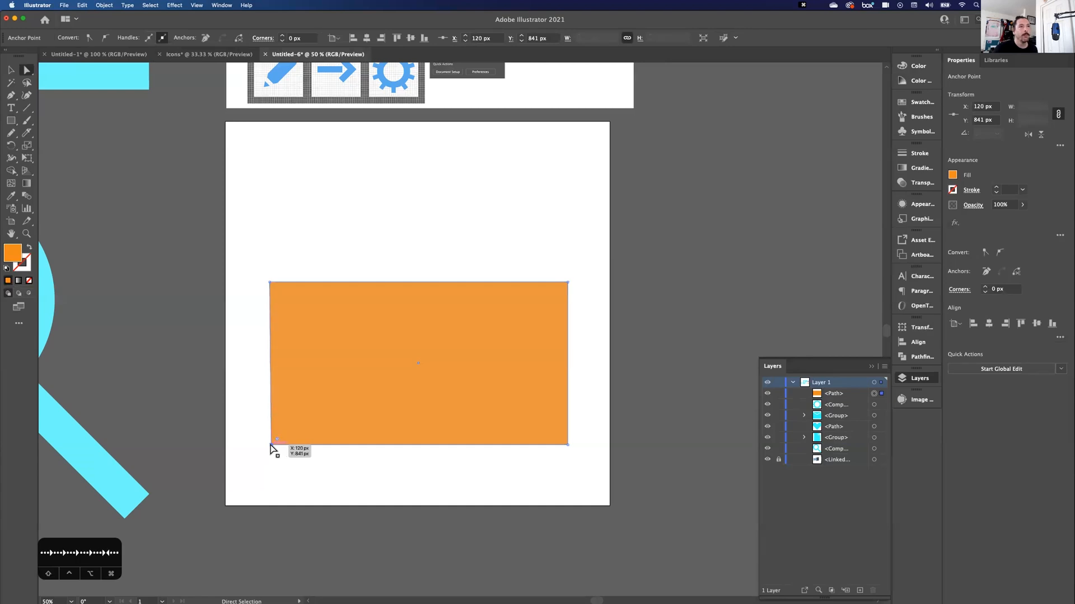
{"action": "key", "text": "Left"}
{"action": "key", "text": "shift"}
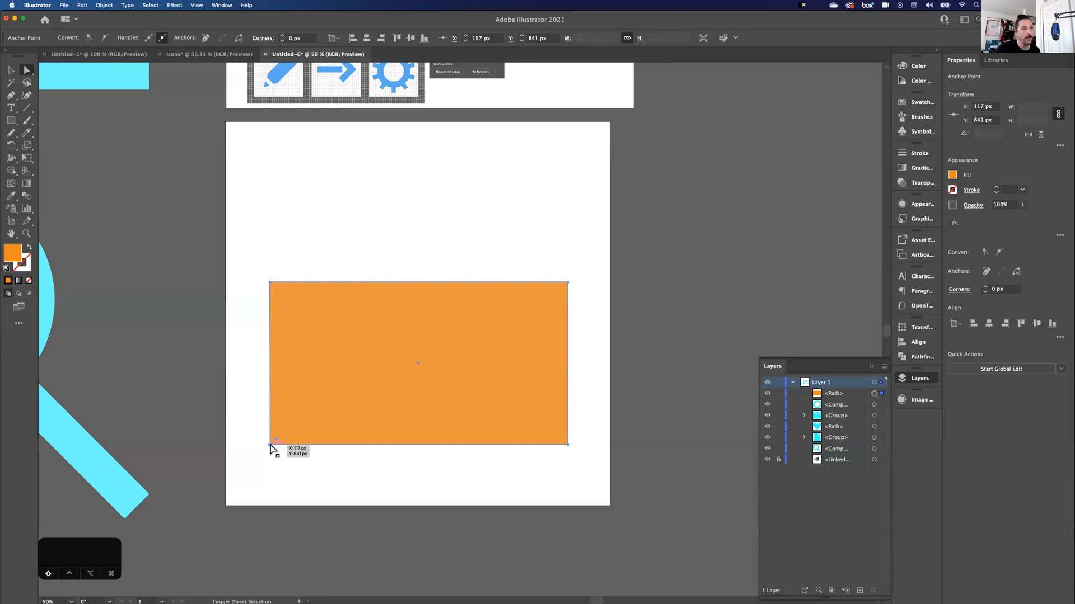
{"action": "key", "text": "shift+Right"}
{"action": "key", "text": "shift+Right"}
{"action": "key", "text": "shift+Right"}
{"action": "key", "text": "shift+Right"}
{"action": "key", "text": "shift+Right"}
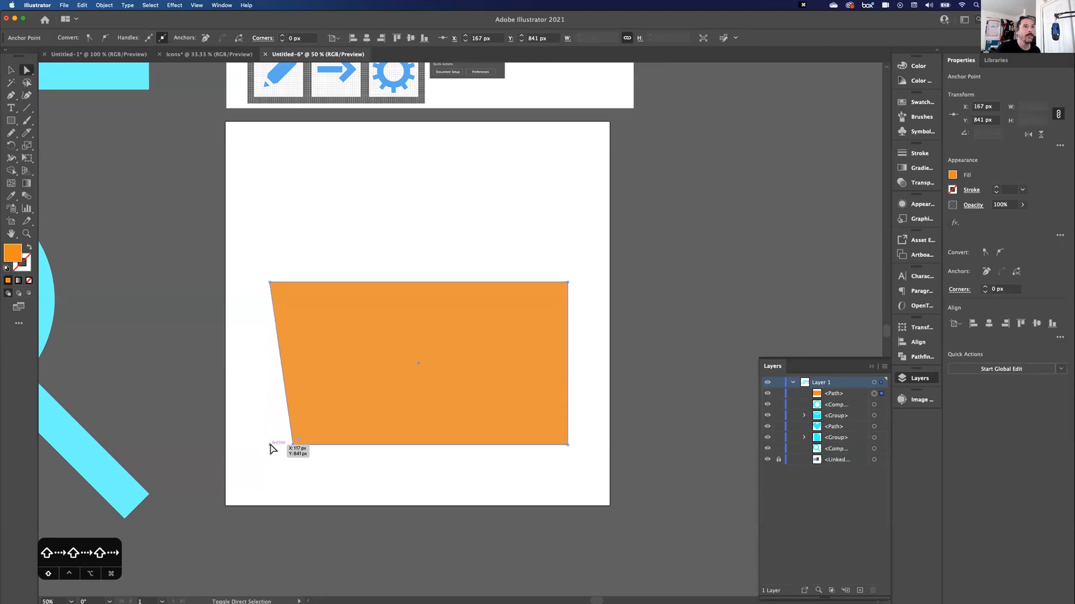
{"action": "key", "text": "shift+Right"}
{"action": "key", "text": "shift+Right"}
{"action": "key", "text": "shift+Right"}
{"action": "key", "text": "shift+Right"}
{"action": "key", "text": "shift+Right"}
{"action": "key", "text": "shift+Right"}
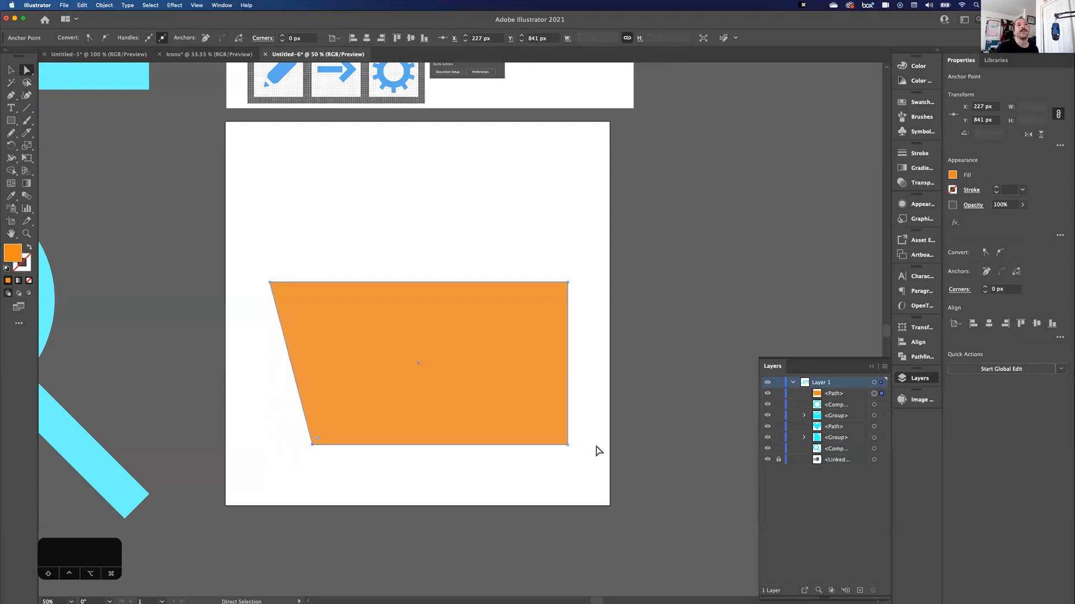
Step: Nudge the shape's lower-right anchor point inward in 10 px increments to X 770 px and deselect it
{"action": "left_click_drag", "start_coordinate": [574, 443], "coordinate": [564, 456]}
{"action": "key", "text": "shift+Left"}
{"action": "key", "text": "shift+Left"}
{"action": "key", "text": "shift+Left"}
{"action": "key", "text": "shift+Left"}
{"action": "key", "text": "shift+Left"}
{"action": "key", "text": "shift+Left"}
{"action": "key", "text": "shift+Left"}
{"action": "key", "text": "shift+Left"}
{"action": "key", "text": "shift+Left"}
{"action": "key", "text": "shift+Left"}
{"action": "key", "text": "shift+Left"}
{"action": "key", "text": "shift+Left"}
{"action": "key", "text": "shift+Left"}
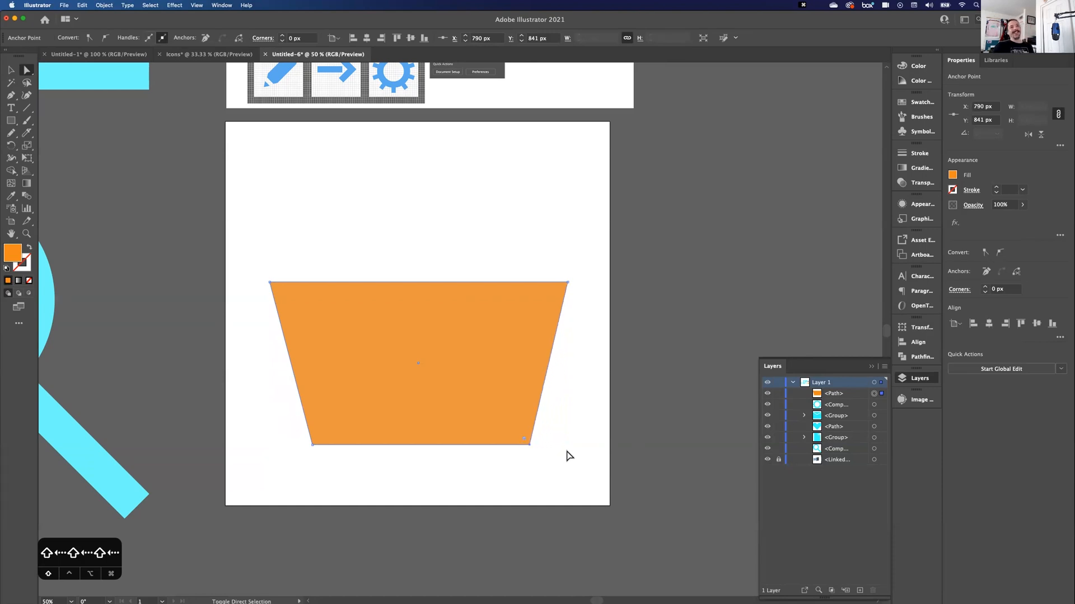
{"action": "key", "text": "shift+Left"}
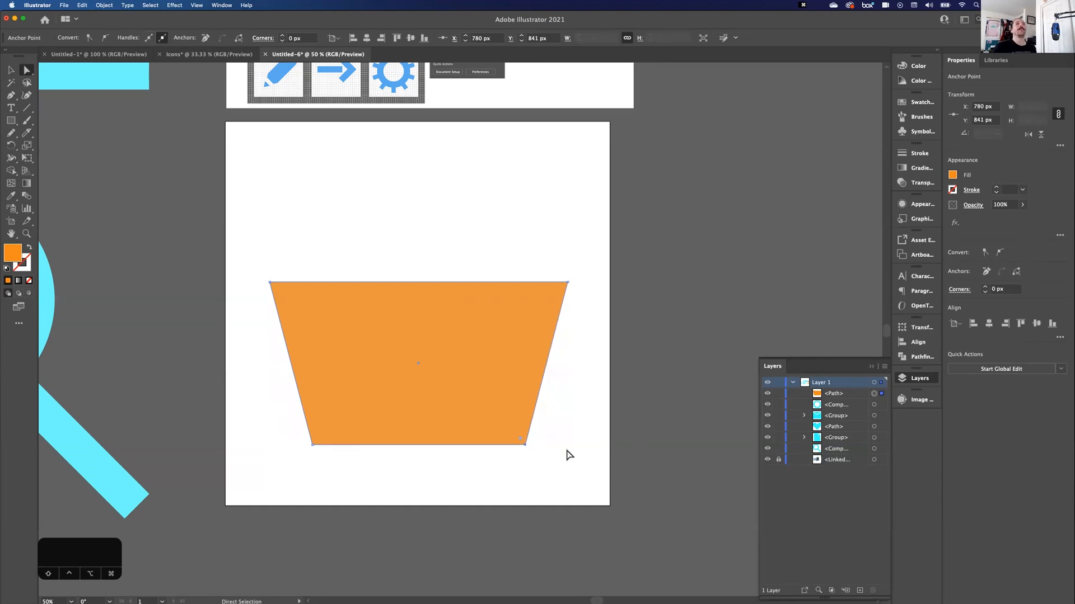
{"action": "key", "text": "shift+Left"}
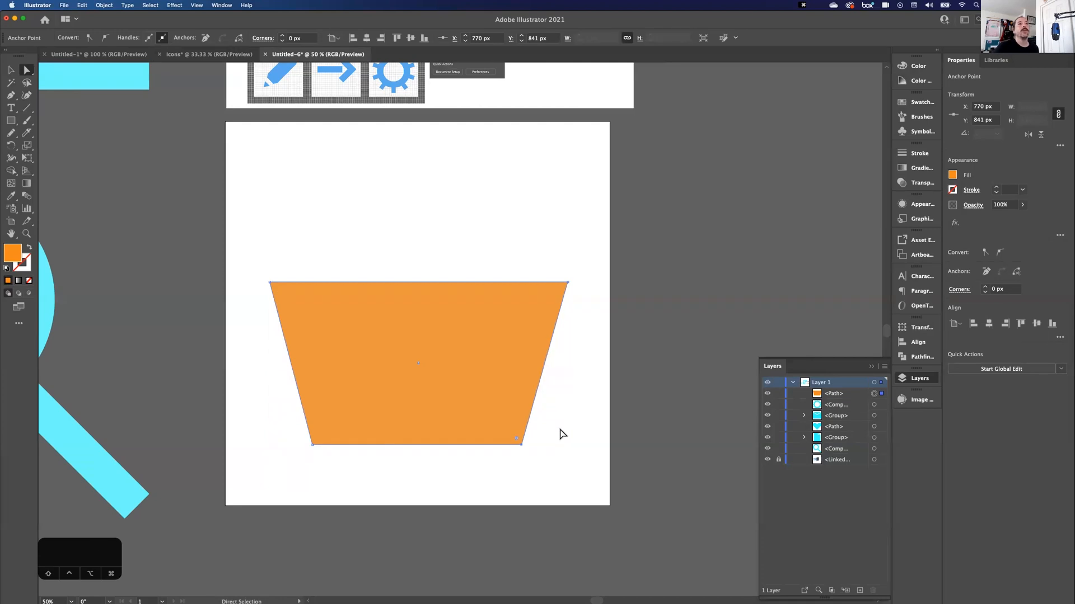
{"action": "key", "text": "shift+Left"}
{"action": "key", "text": "shift+Right"}
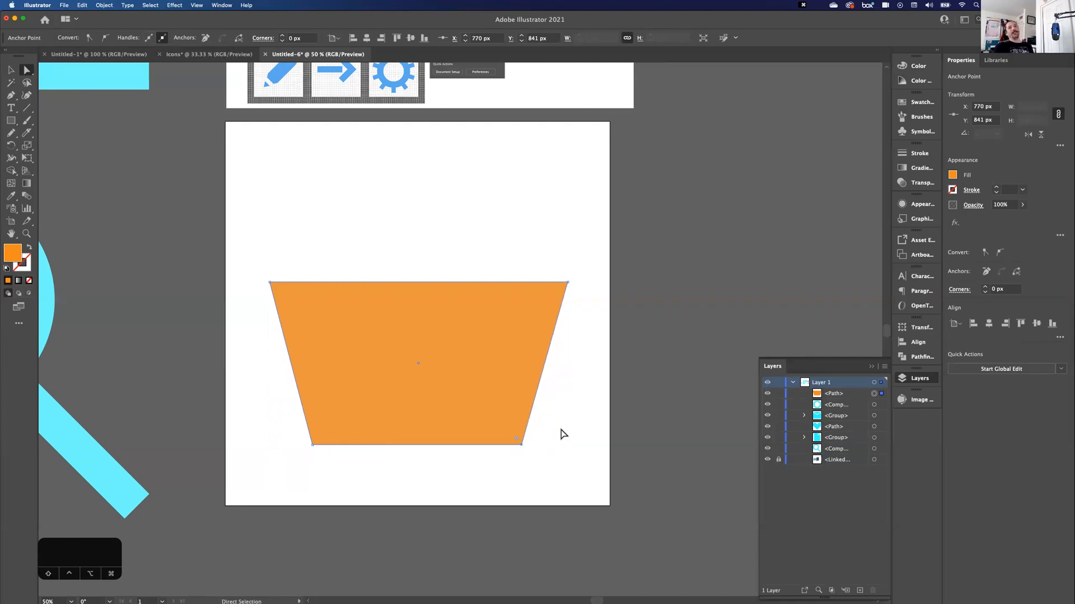
{"action": "left_click", "coordinate": [253, 459]}
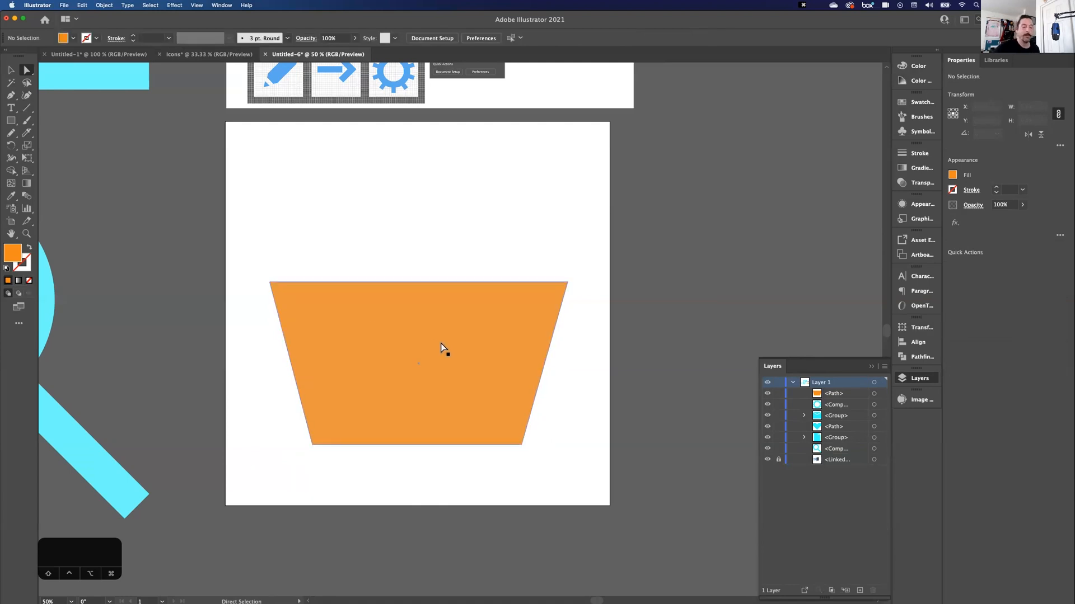
Step: Shift the lower-right anchor point back outward by 10 px to even out the pot's sloping sides
{"action": "left_click", "coordinate": [521, 445]}
{"action": "key", "text": "shift+Right"}
{"action": "left_click", "coordinate": [334, 521]}
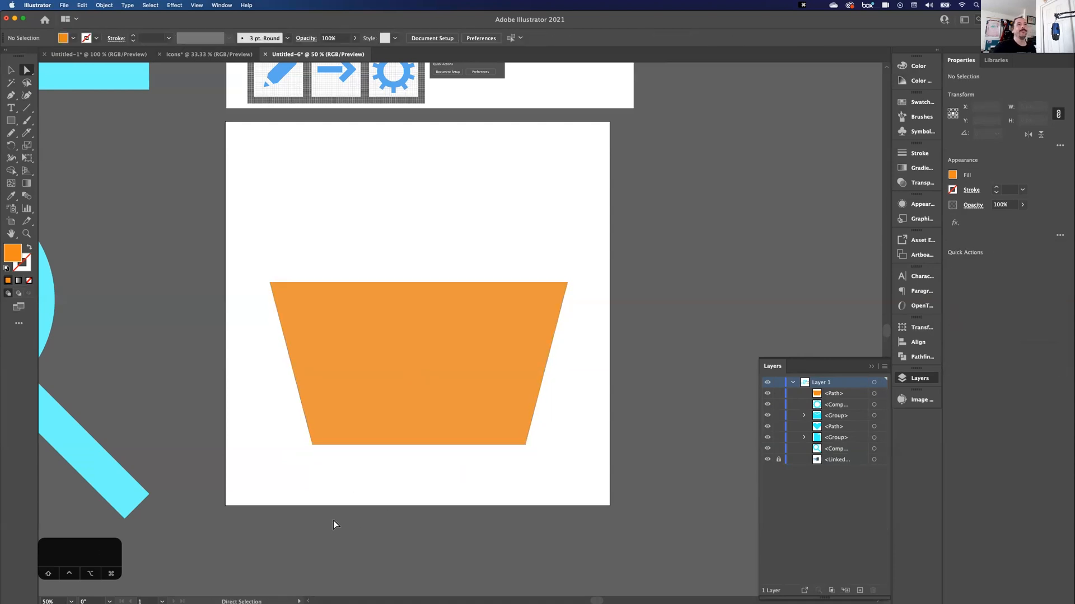
Step: Select the orange pot shape and activate the Pen tool
{"action": "key", "text": "super+minus"}
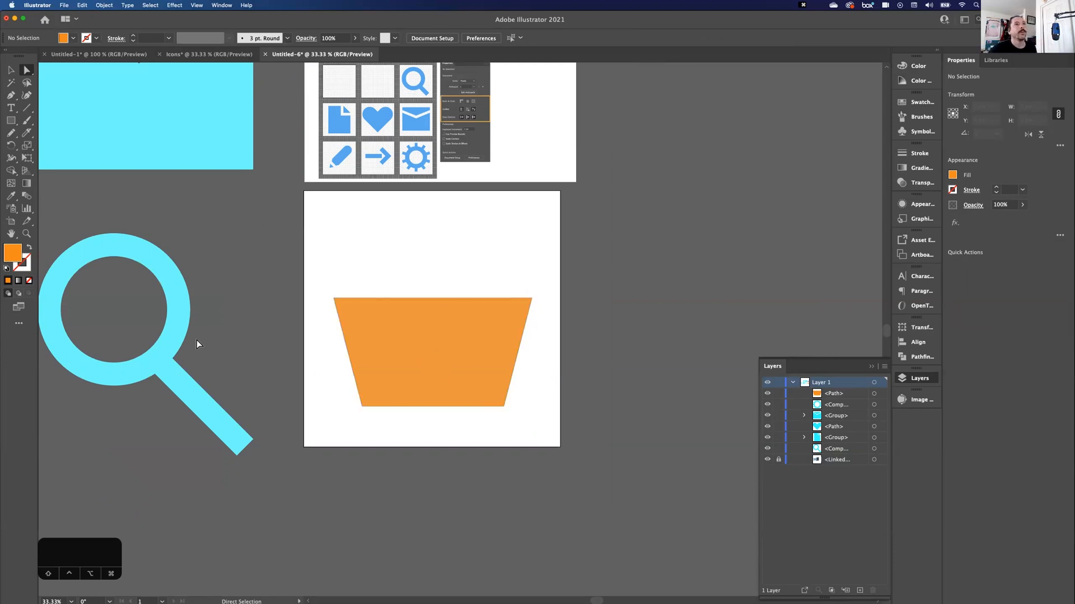
{"action": "left_click", "coordinate": [384, 341]}
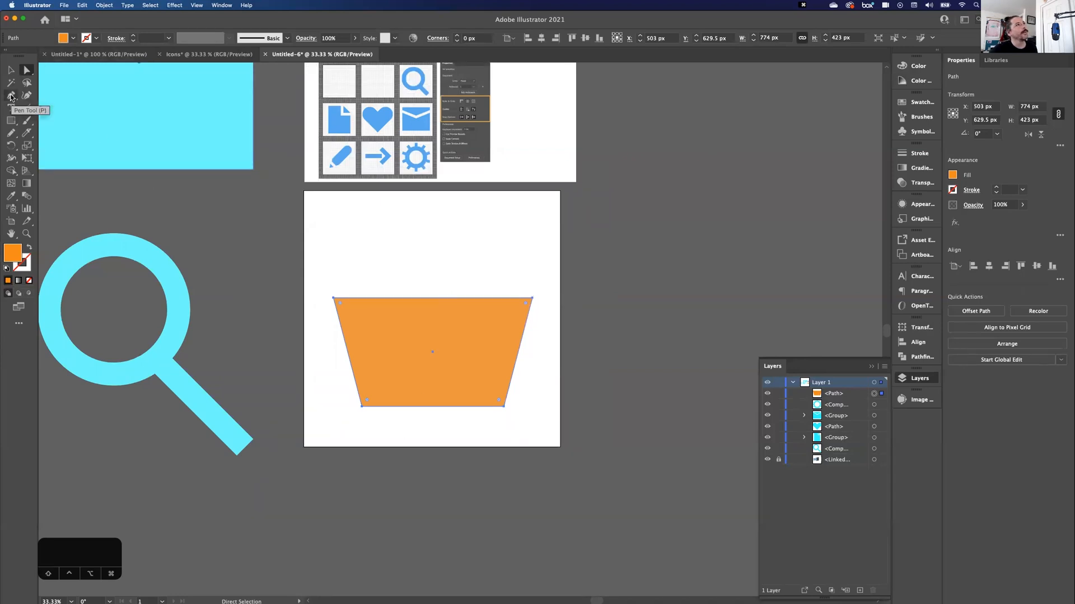
{"action": "key", "text": "p"}
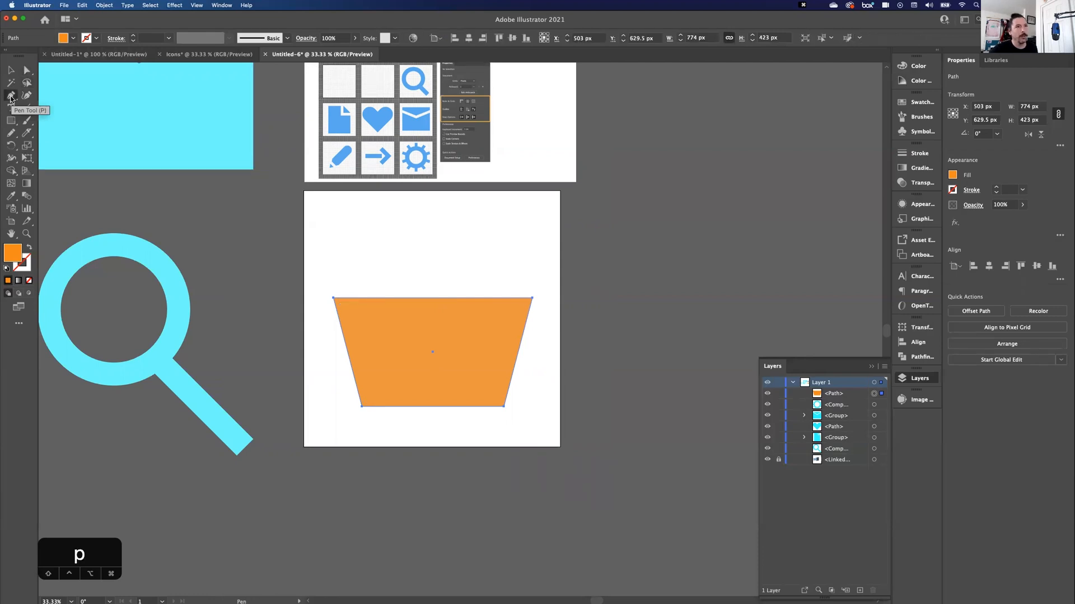
Step: Add anchor points at the midpoints of the orange trapezoid's top and bottom edges with the Pen tool
{"action": "key", "text": "super+equal"}
{"action": "key", "text": "super+equal"}
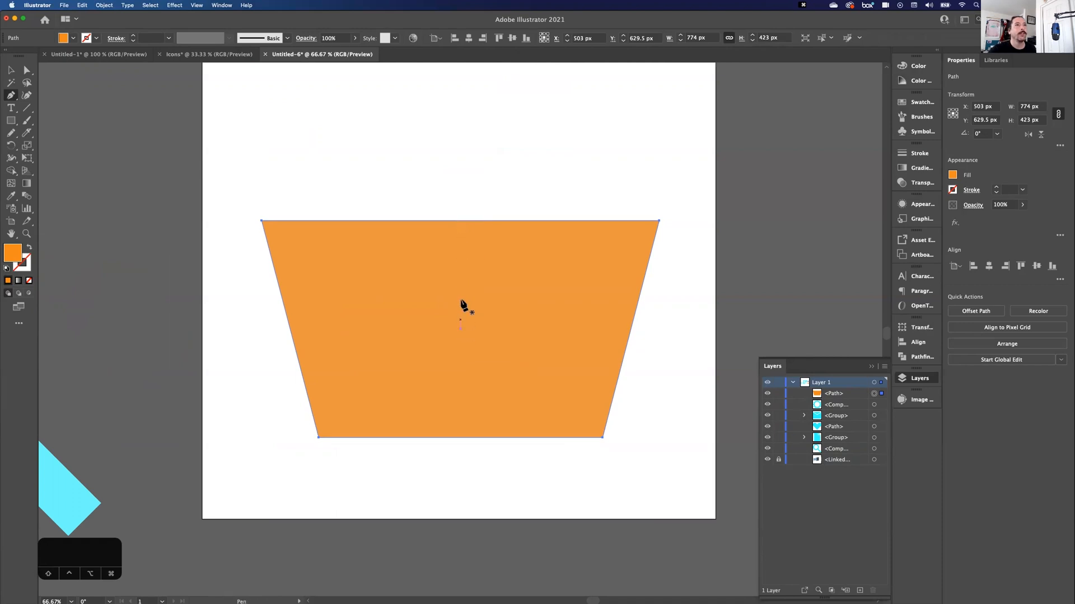
{"action": "left_click", "coordinate": [461, 221]}
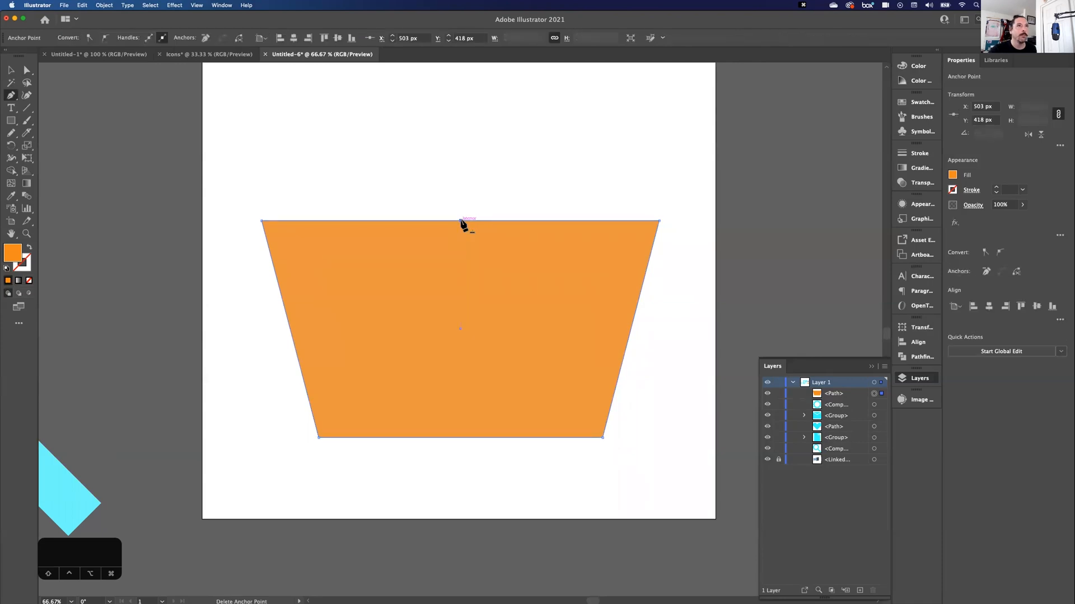
{"action": "left_click", "coordinate": [460, 438]}
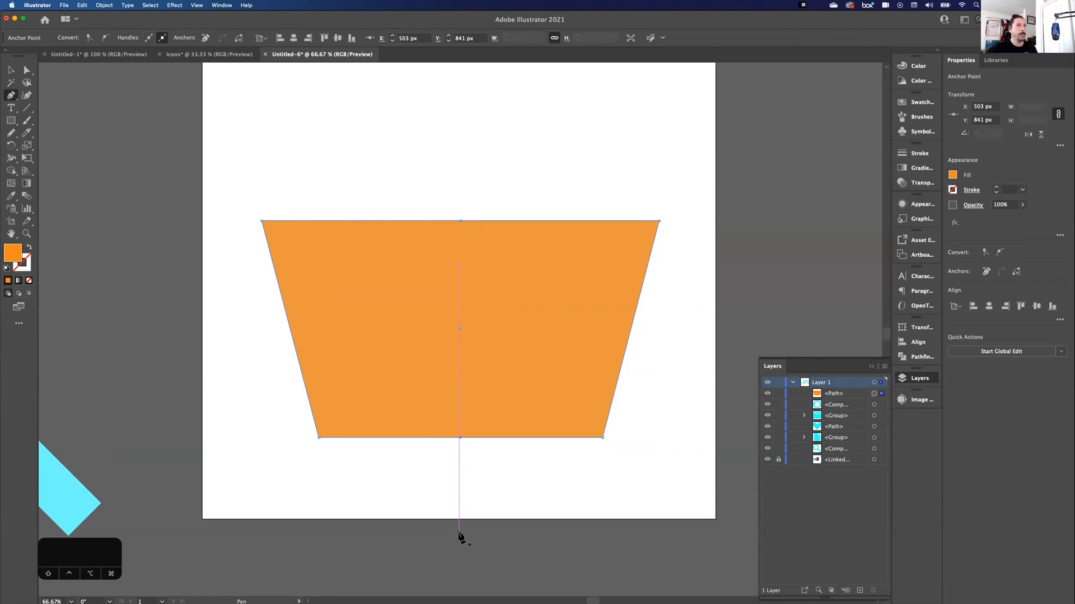
Step: Move the two middle anchor points of the orange shape straight down together by 110 px, then deselect the shape
{"action": "left_click", "coordinate": [27, 72]}
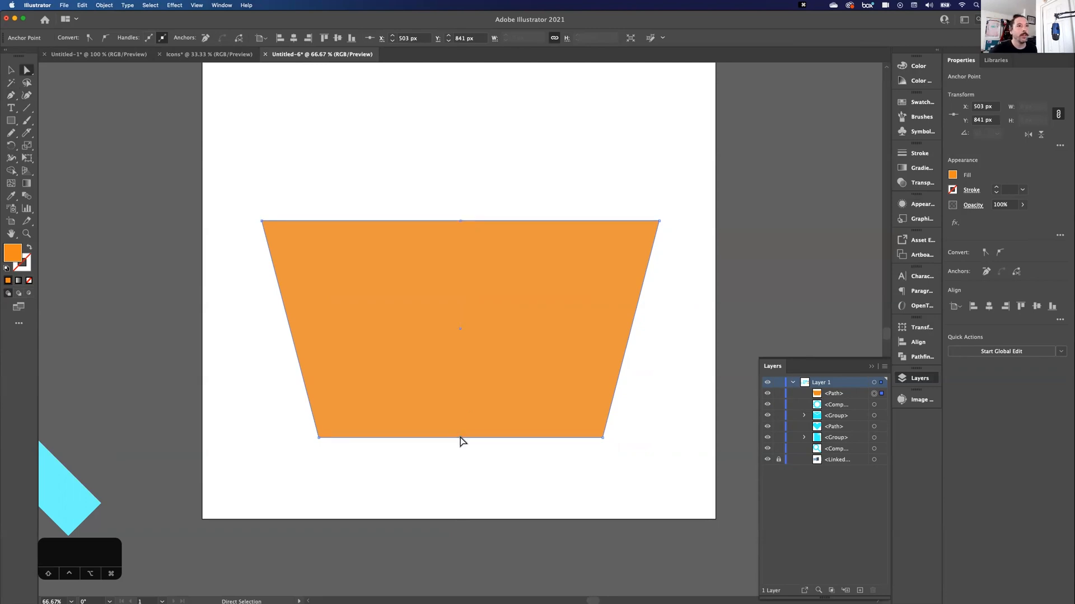
{"action": "left_click_drag", "start_coordinate": [448, 205], "coordinate": [468, 448]}
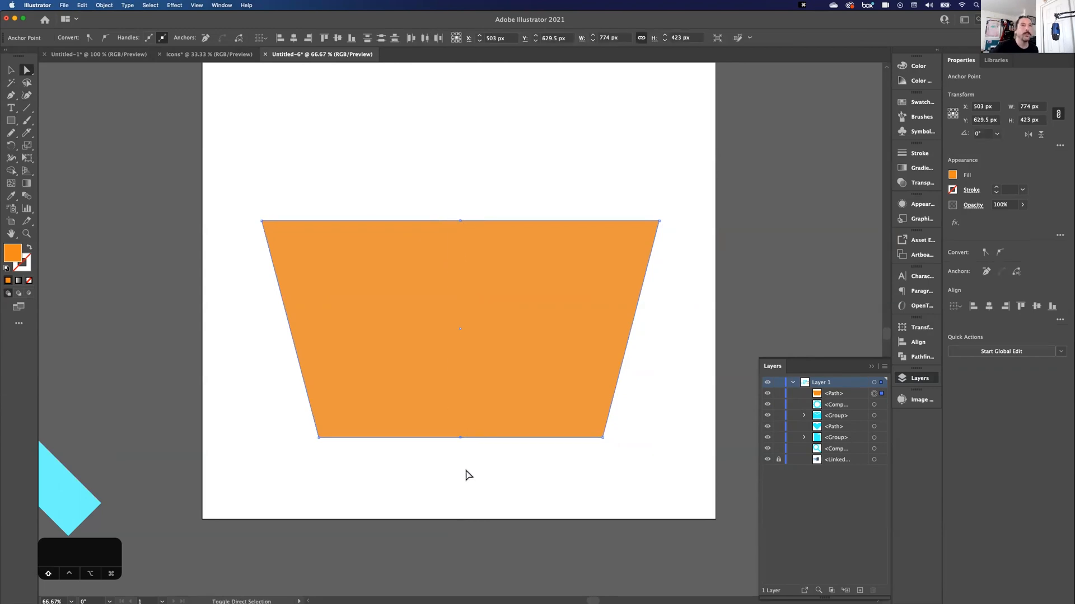
{"action": "key", "text": "shift+Down"}
{"action": "key", "text": "shift+Down"}
{"action": "key", "text": "shift+Down"}
{"action": "key", "text": "shift+Down"}
{"action": "key", "text": "shift+Down"}
{"action": "key", "text": "shift+Down"}
{"action": "key", "text": "shift+Down"}
{"action": "key", "text": "shift+Down"}
{"action": "key", "text": "shift+Down"}
{"action": "key", "text": "shift+Down"}
{"action": "key", "text": "shift+Down"}
{"action": "key", "text": "shift+Down"}
{"action": "key", "text": "shift+Down"}
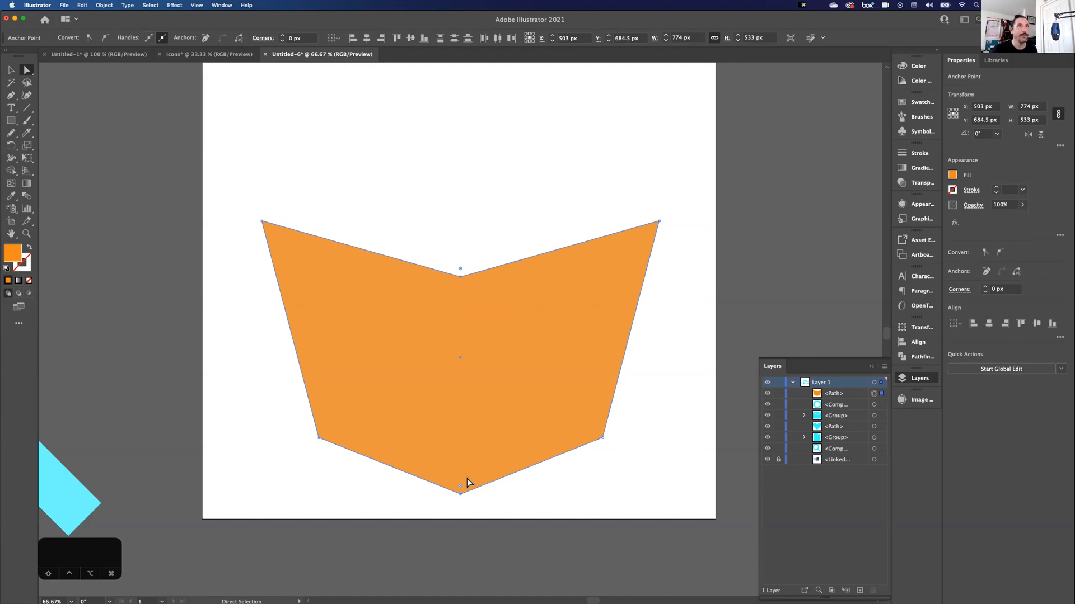
{"action": "left_click", "coordinate": [462, 228]}
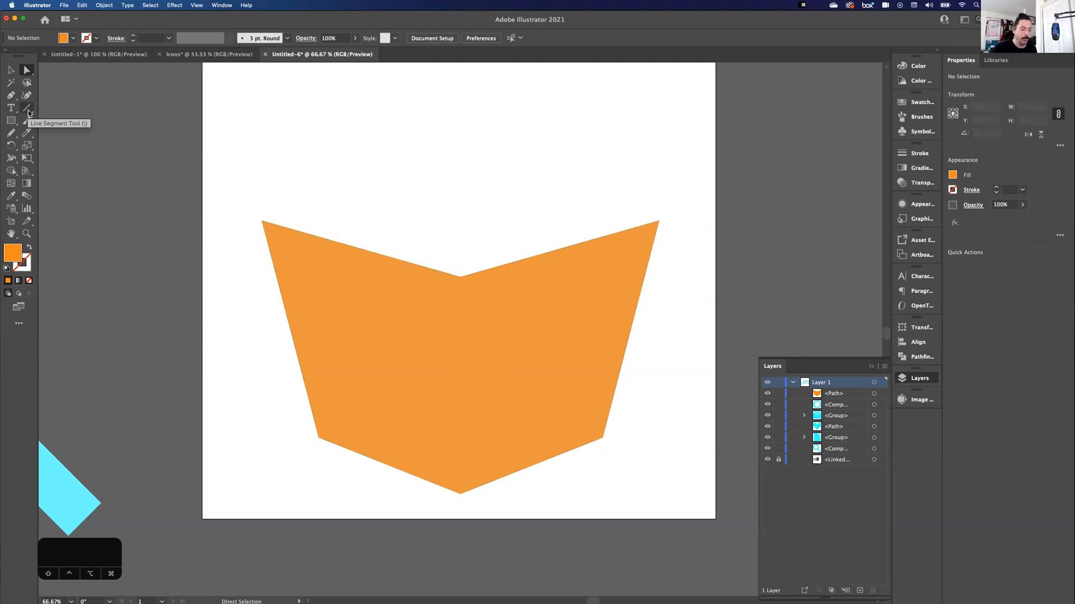
Step: Draw a vertical line about 551 px long through the shape's two middle points, extending past both edges
{"action": "key", "text": "backslash"}
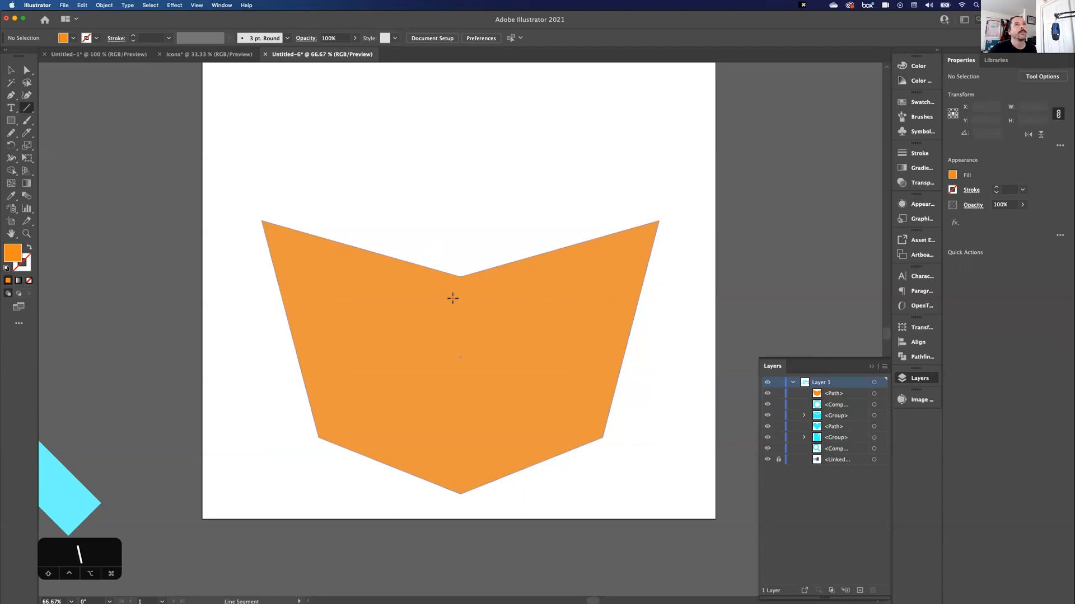
{"action": "left_click_drag", "start_coordinate": [459, 262], "coordinate": [457, 347]}
{"action": "left_click_drag", "start_coordinate": [460, 257], "coordinate": [460, 541]}
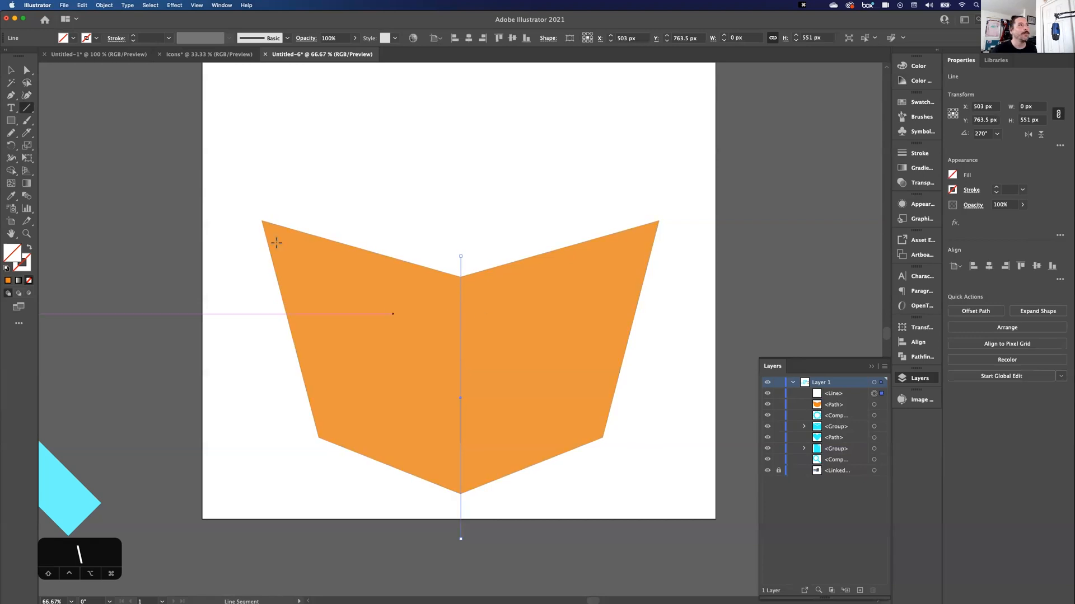
Step: Split the orange shape into two halves along the vertical line with Shape Builder and remove the protruding line ends
{"action": "left_click", "coordinate": [11, 70]}
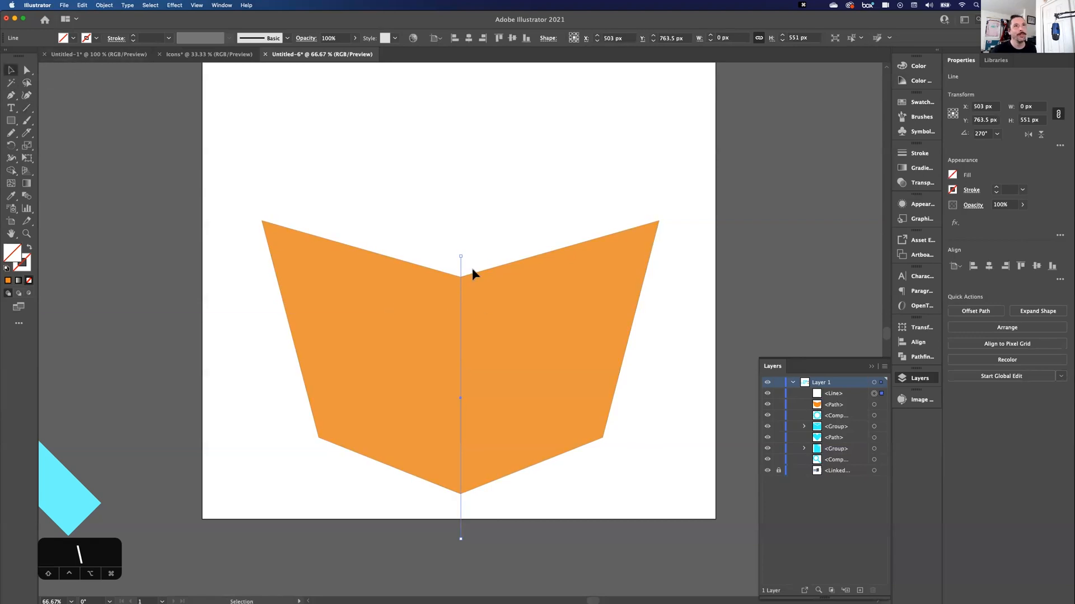
{"action": "left_click_drag", "start_coordinate": [230, 184], "coordinate": [516, 398]}
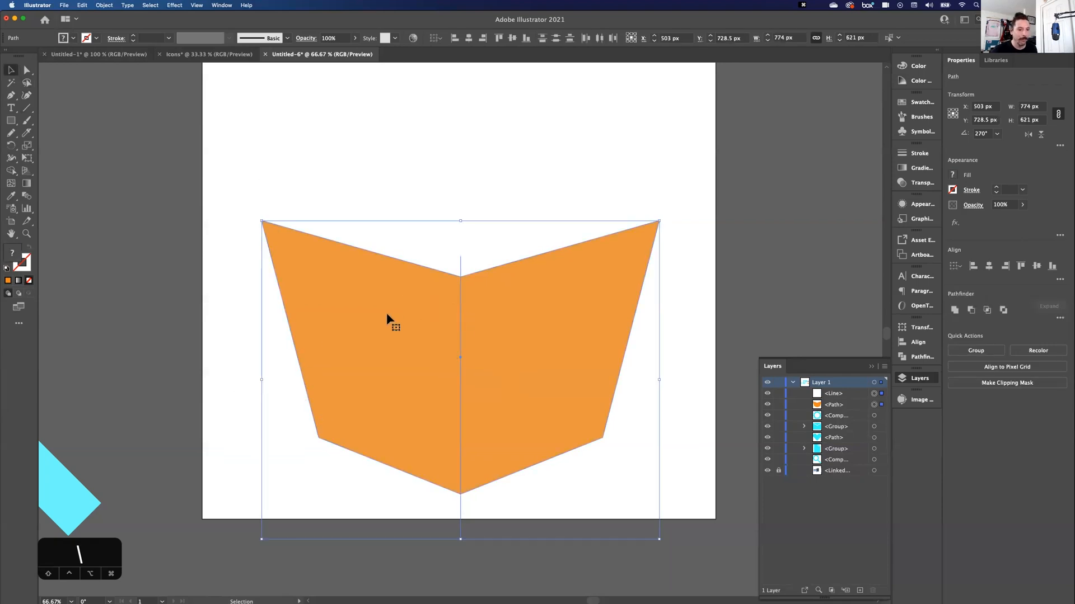
{"action": "left_click", "coordinate": [11, 173]}
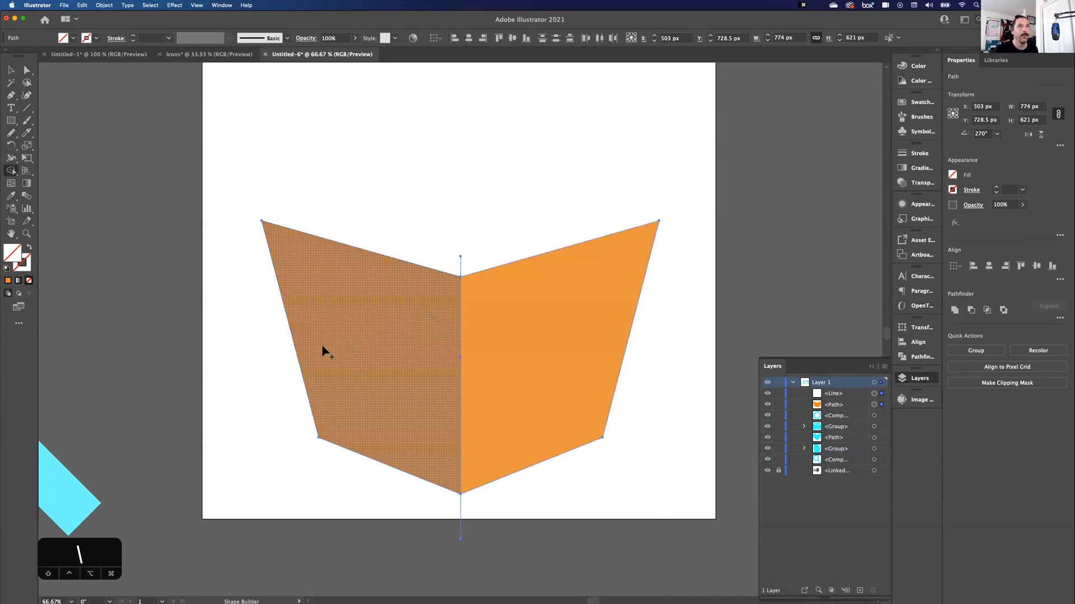
{"action": "left_click", "coordinate": [364, 342]}
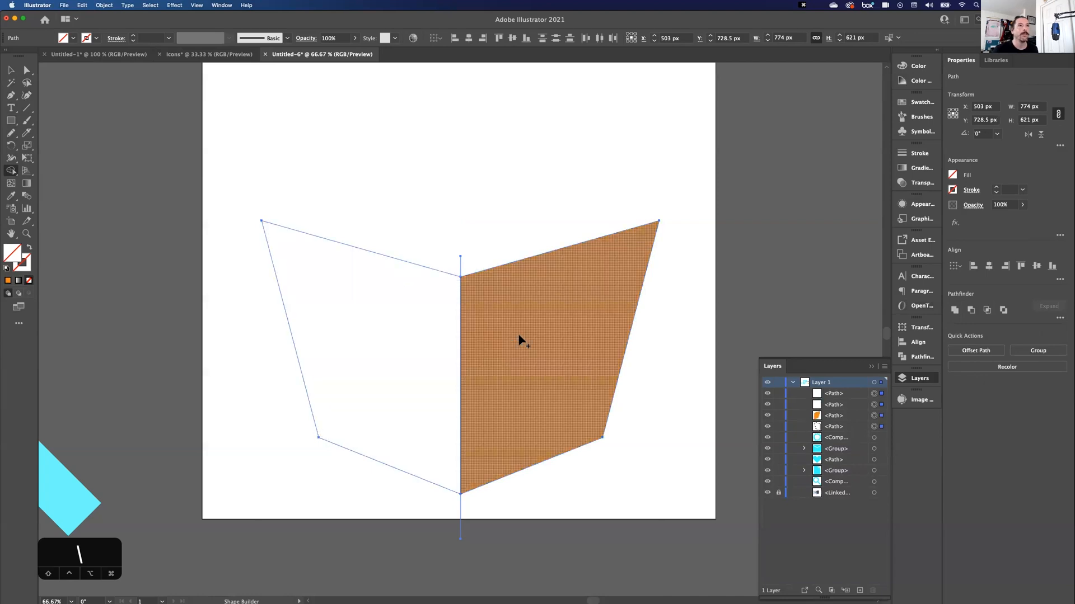
{"action": "left_click", "coordinate": [518, 339]}
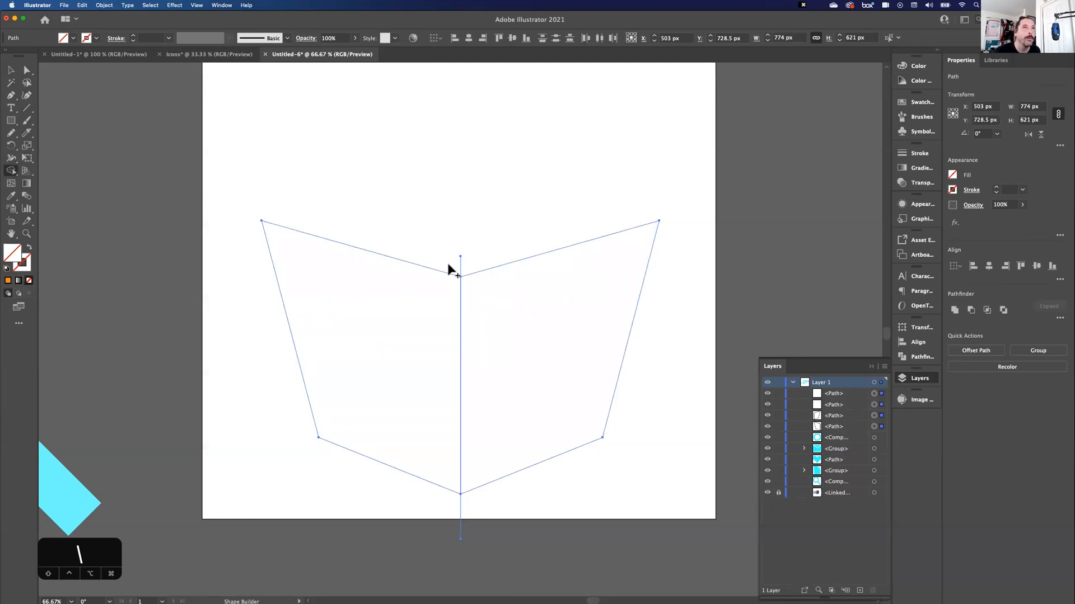
{"action": "left_click_drag", "start_coordinate": [459, 262], "coordinate": [472, 301]}
{"action": "left_click_drag", "start_coordinate": [452, 510], "coordinate": [483, 508]}
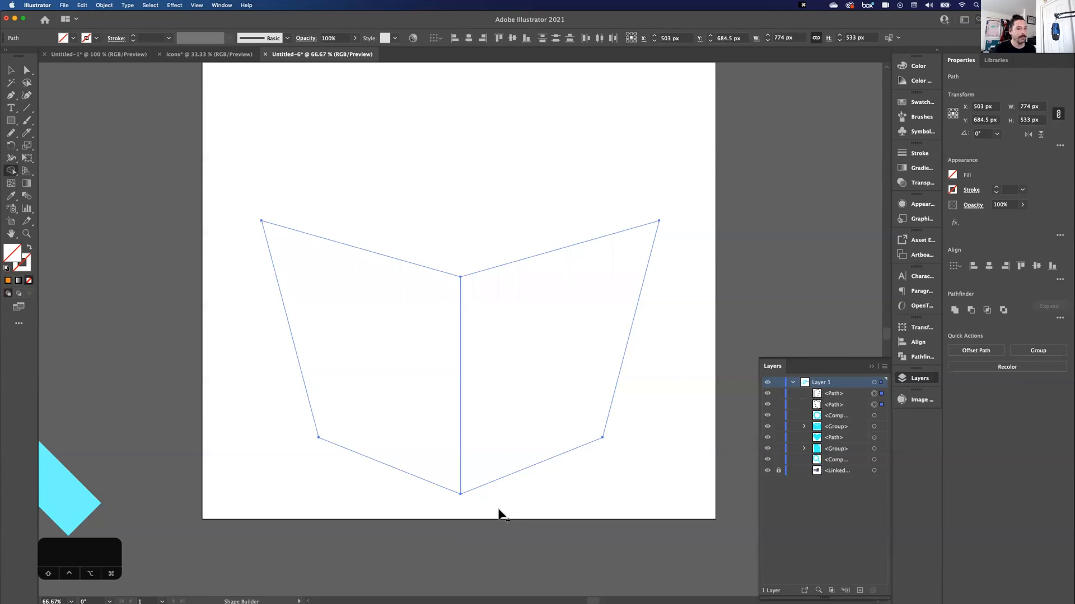
Step: Undo the Shape Builder split and the vertical line, back to the single orange shape
{"action": "key", "text": "super+z"}
{"action": "key", "text": "super+z"}
{"action": "key", "text": "super+z"}
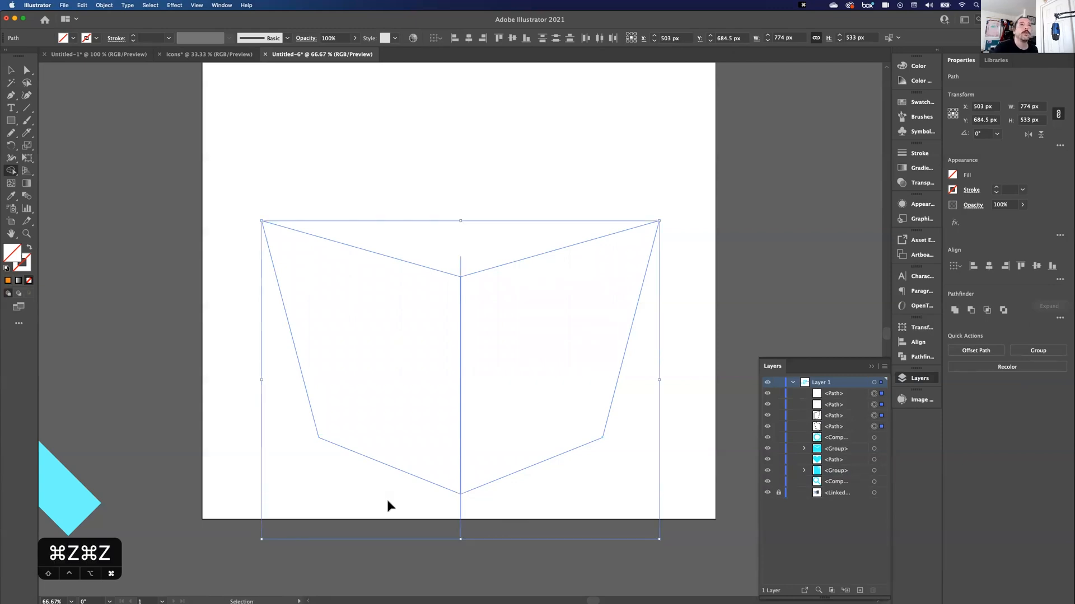
{"action": "key", "text": "super+z"}
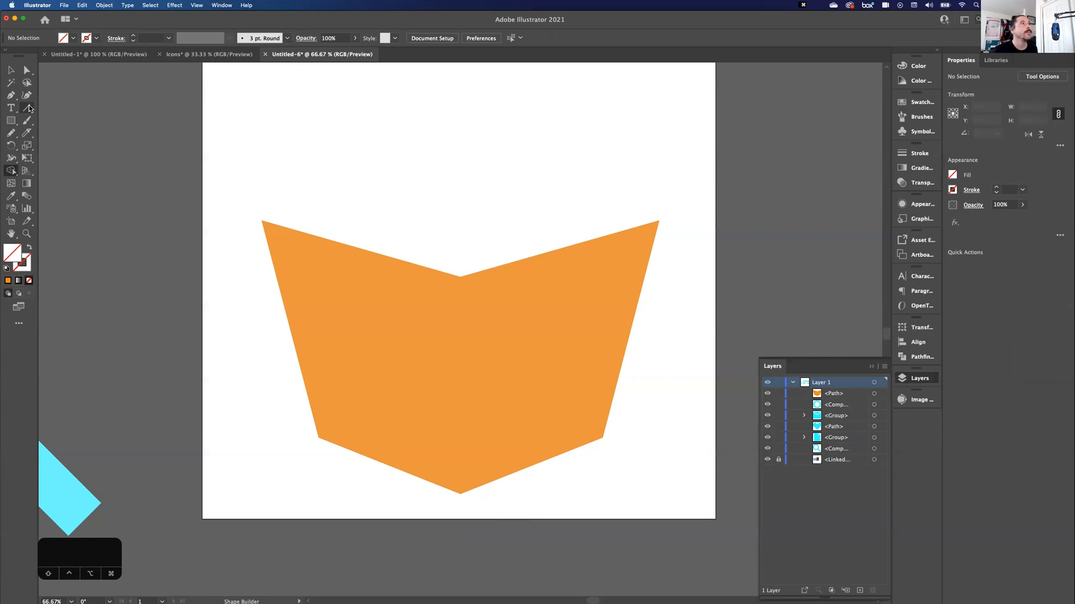
Step: Draw a vertical line about 568 px long through the orange shape's middle points, overshooting both edges
{"action": "left_click", "coordinate": [28, 108]}
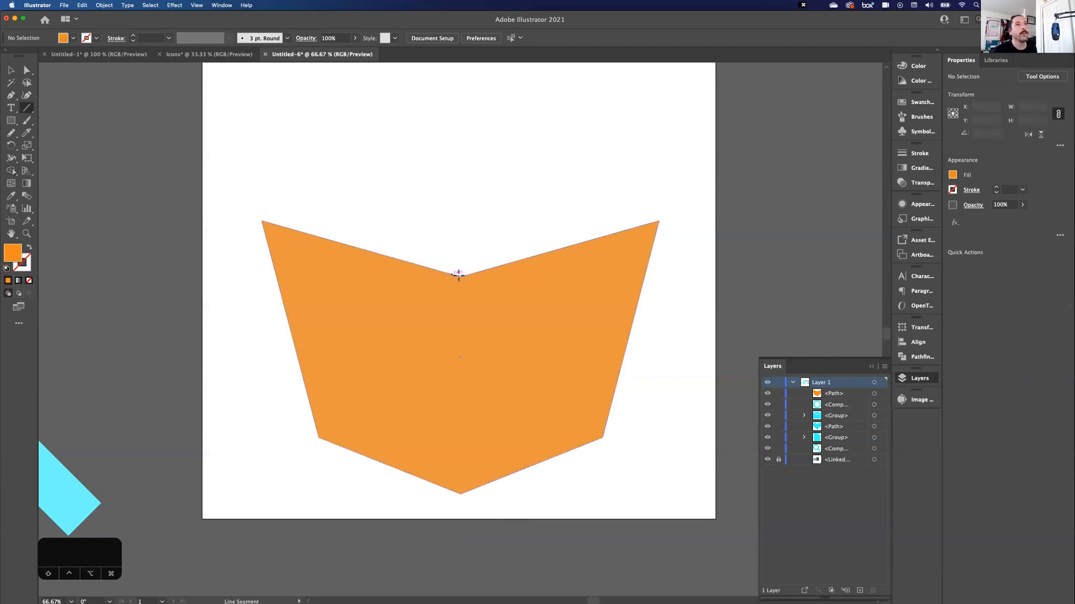
{"action": "left_click_drag", "start_coordinate": [460, 257], "coordinate": [461, 548]}
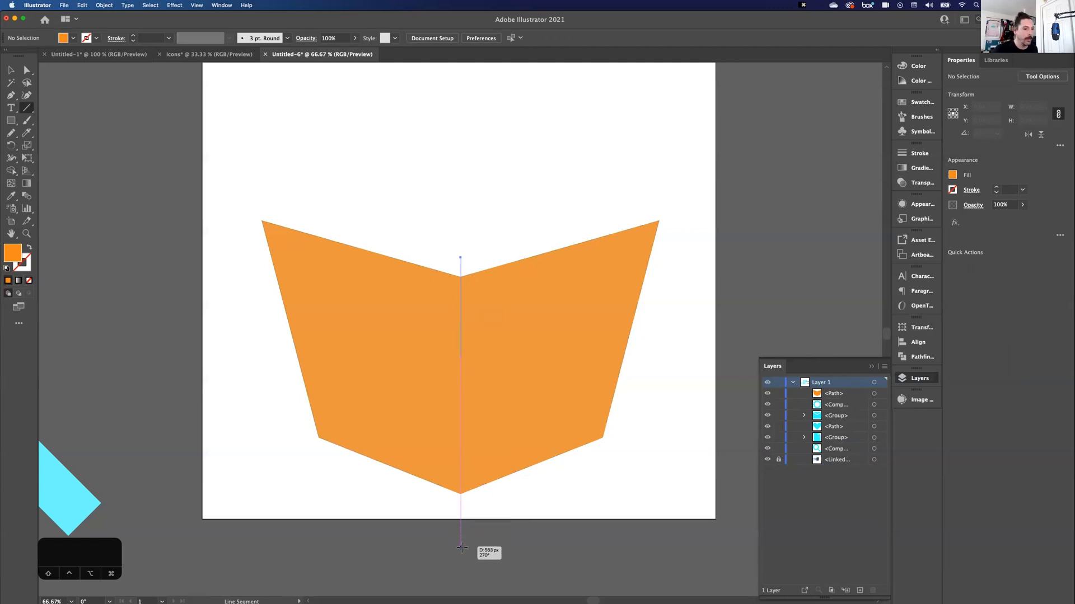
{"action": "left_click_drag", "start_coordinate": [462, 547], "coordinate": [461, 548]}
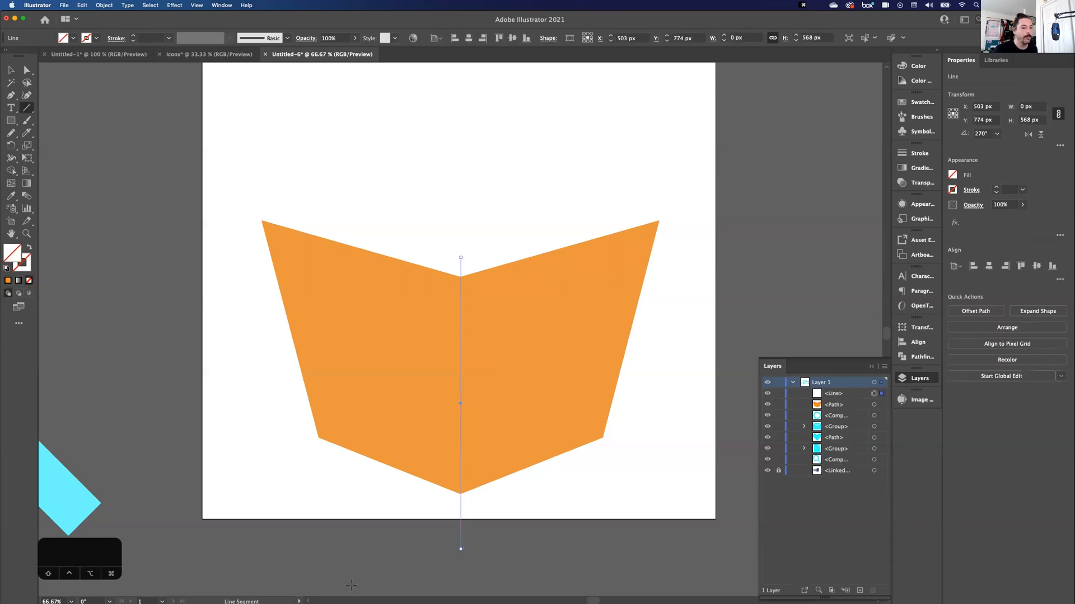
Step: Divide the orange shape along the line into left and right halves with Shape Builder, removing the protruding line ends
{"action": "key", "text": "v"}
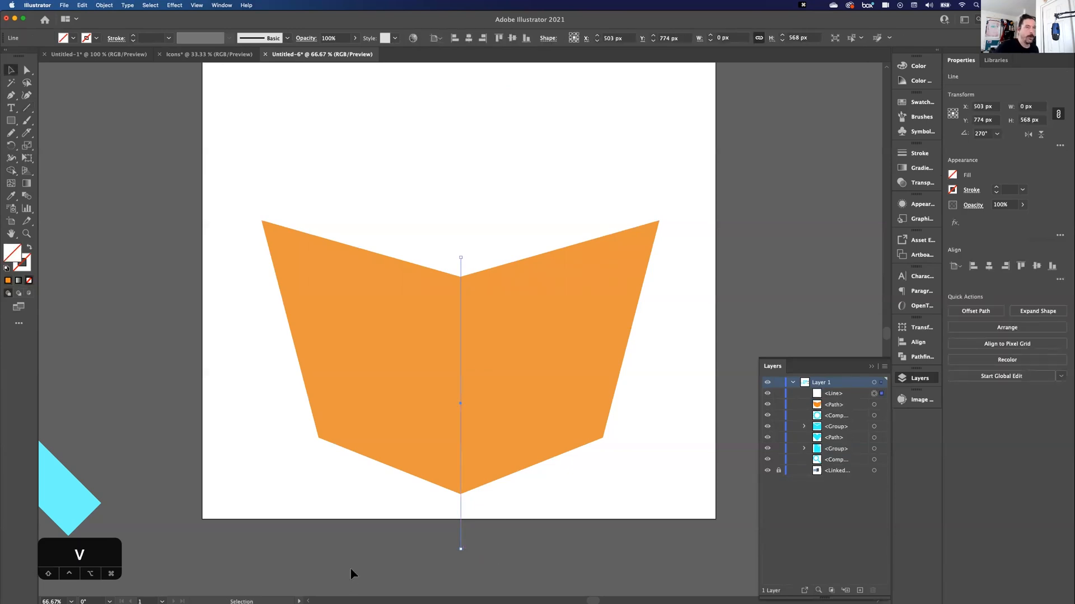
{"action": "left_click", "coordinate": [510, 384], "text": "shift"}
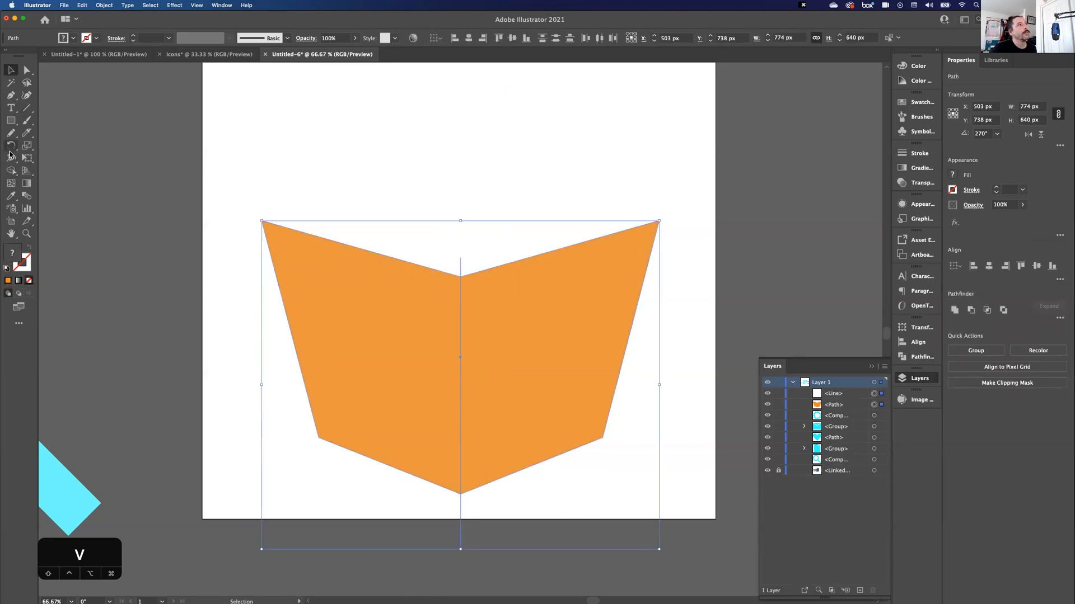
{"action": "left_click", "coordinate": [12, 171]}
{"action": "left_click", "coordinate": [343, 343]}
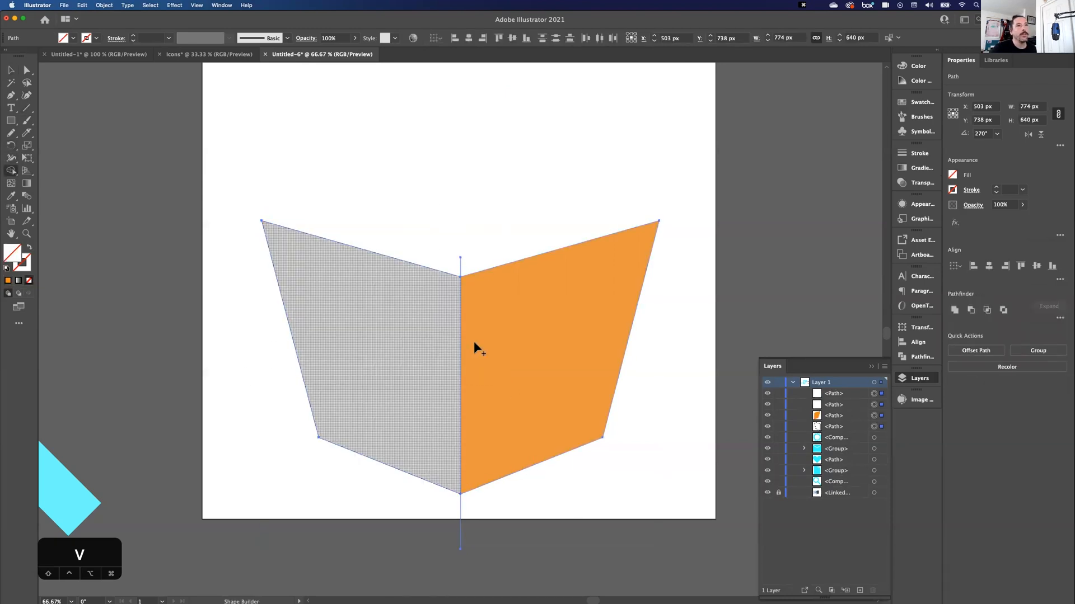
{"action": "left_click", "coordinate": [480, 328]}
{"action": "left_click_drag", "start_coordinate": [440, 514], "coordinate": [492, 513]}
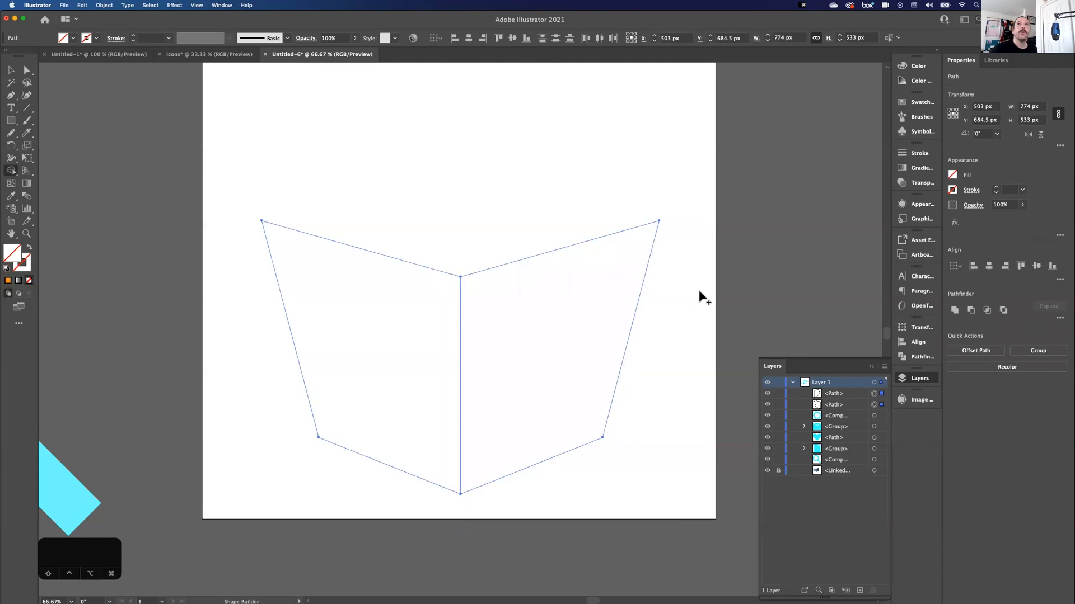
Step: Try to fill both halves of the divided shape with orange at once, then deselect them
{"action": "left_click", "coordinate": [953, 174]}
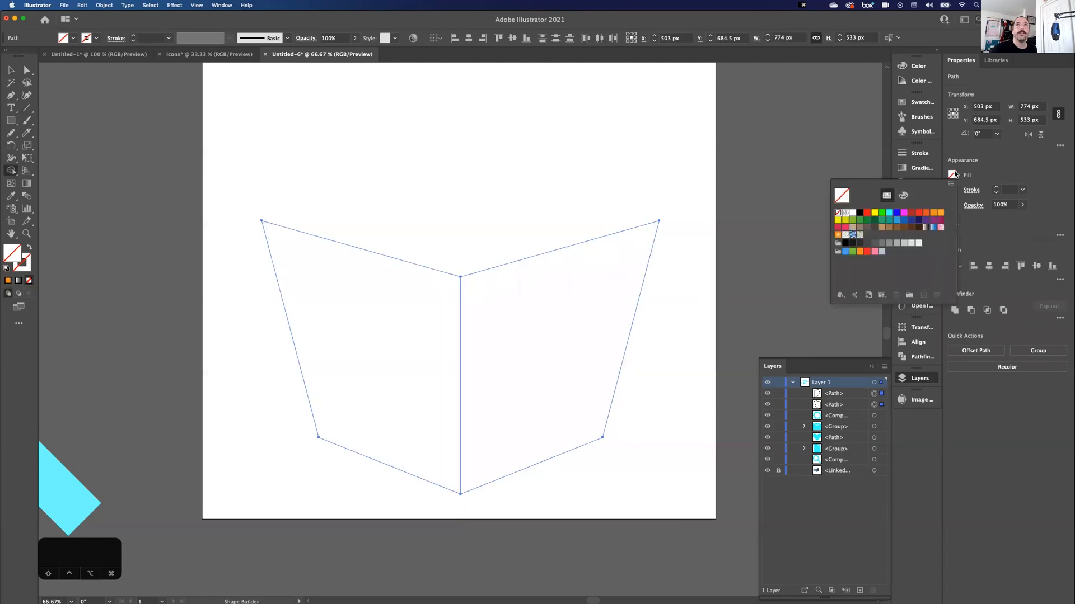
{"action": "left_click", "coordinate": [934, 217]}
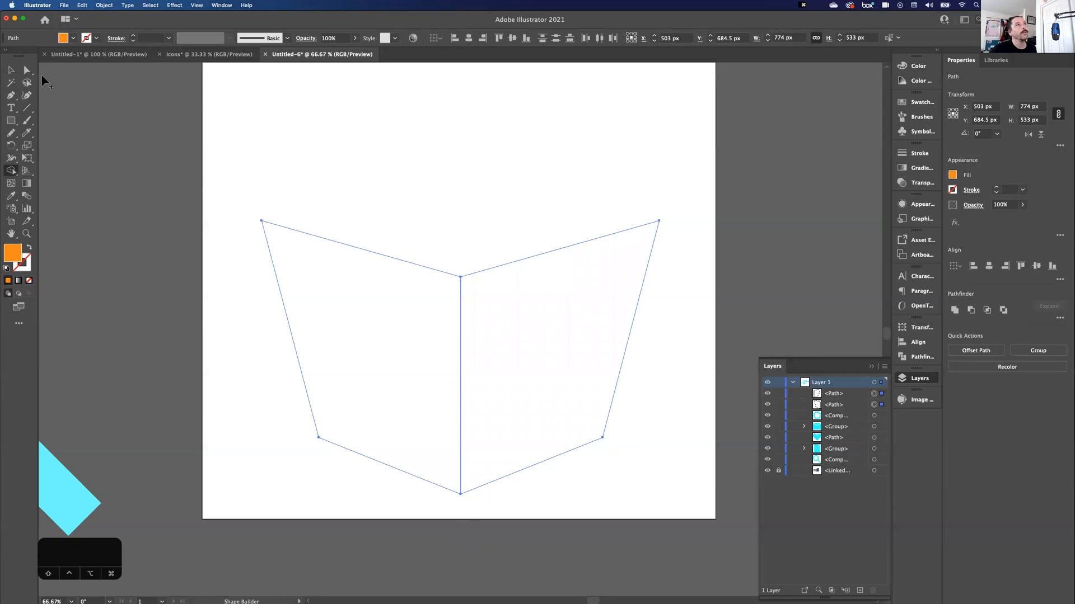
{"action": "left_click", "coordinate": [8, 72]}
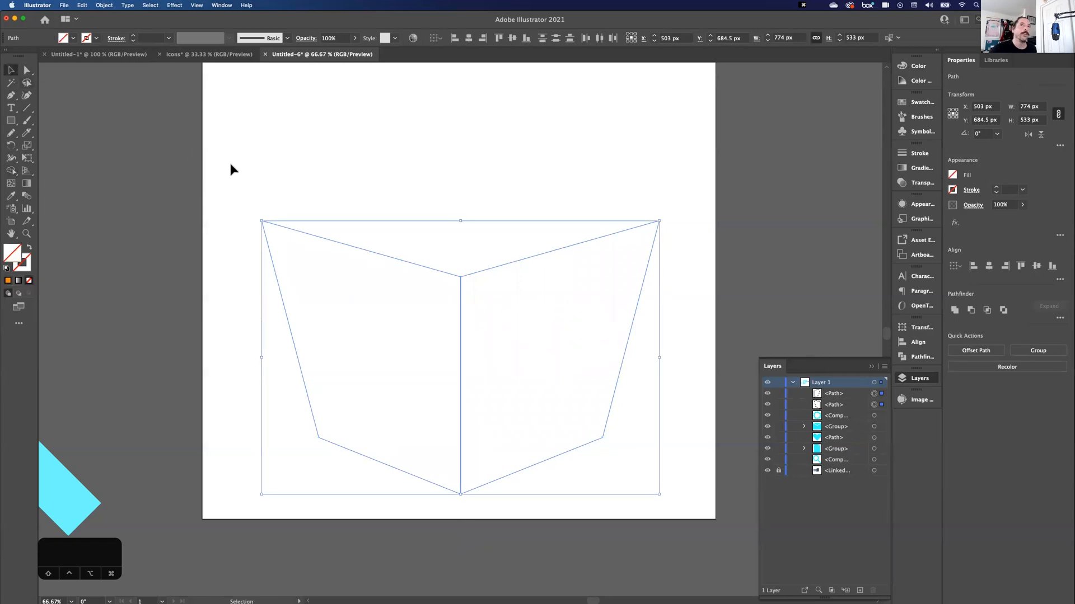
{"action": "left_click", "coordinate": [268, 163]}
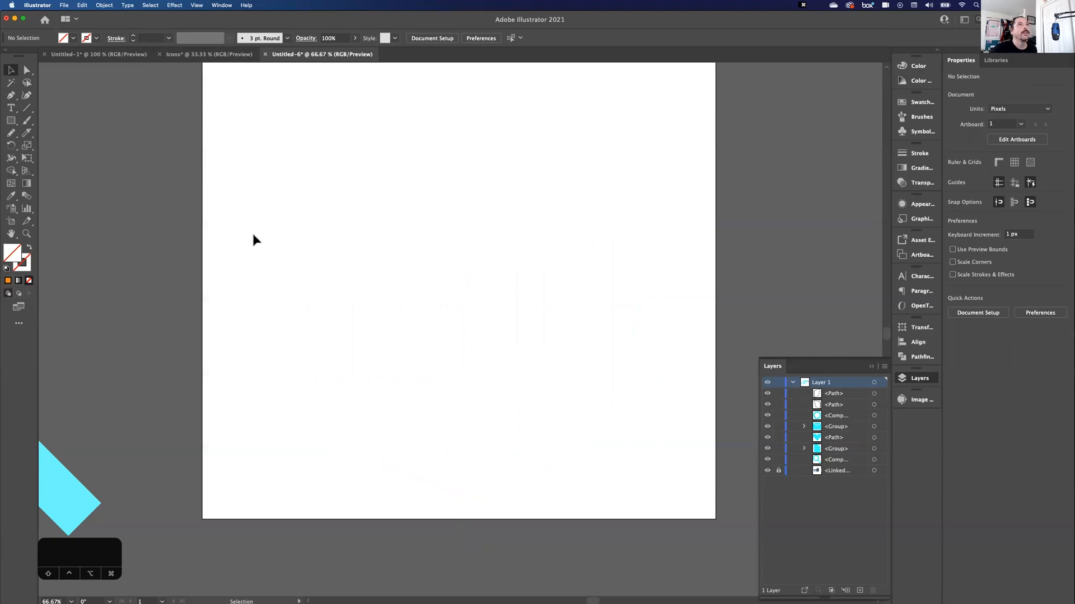
Step: Fill the left half of the divided shape with a dark red-orange swatch
{"action": "left_click_drag", "start_coordinate": [231, 187], "coordinate": [357, 452]}
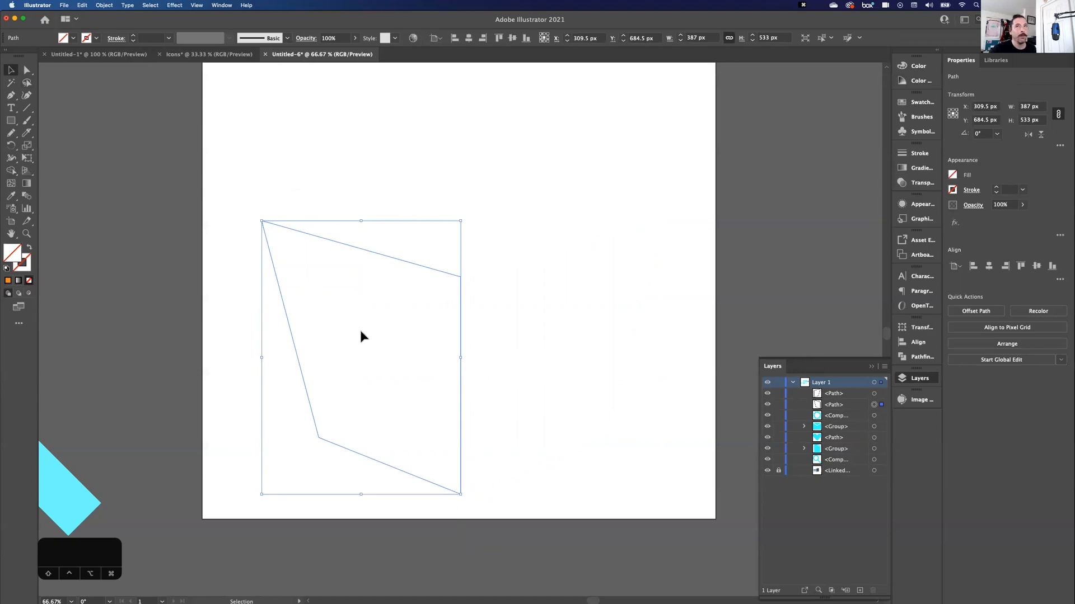
{"action": "left_click", "coordinate": [953, 178]}
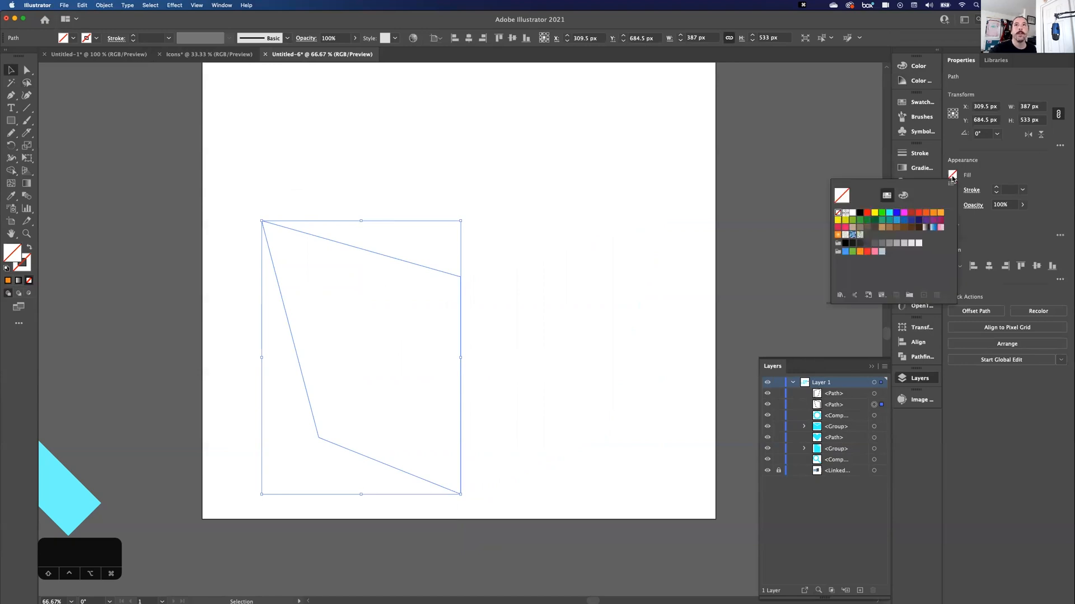
{"action": "left_click", "coordinate": [927, 213]}
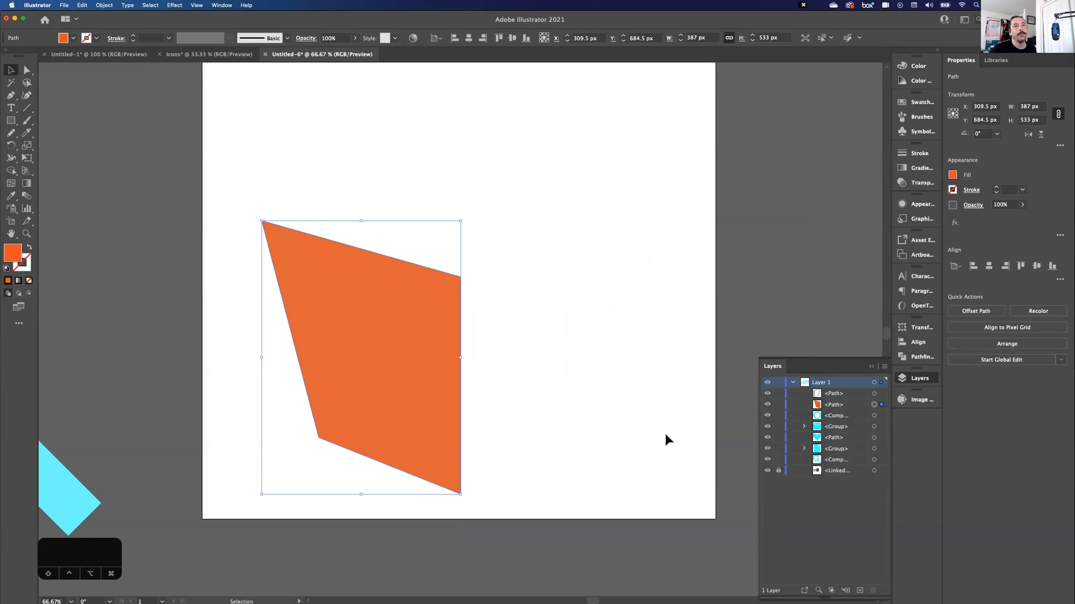
Step: Fill the right half of the divided shape with a lighter orange swatch and deselect it
{"action": "left_click_drag", "start_coordinate": [561, 294], "coordinate": [542, 244]}
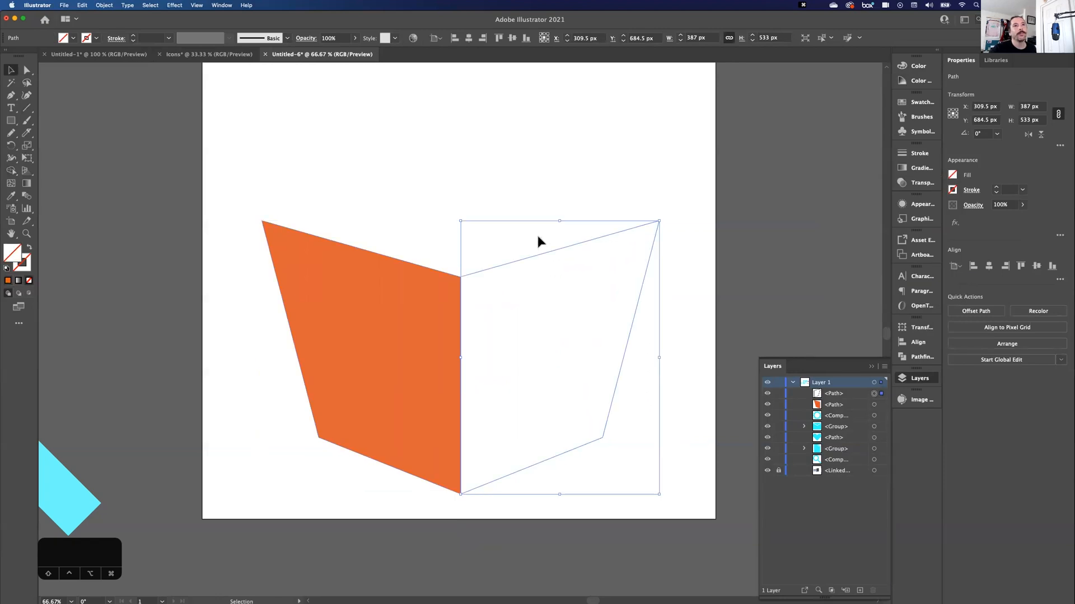
{"action": "left_click", "coordinate": [954, 174]}
{"action": "left_click", "coordinate": [933, 213]}
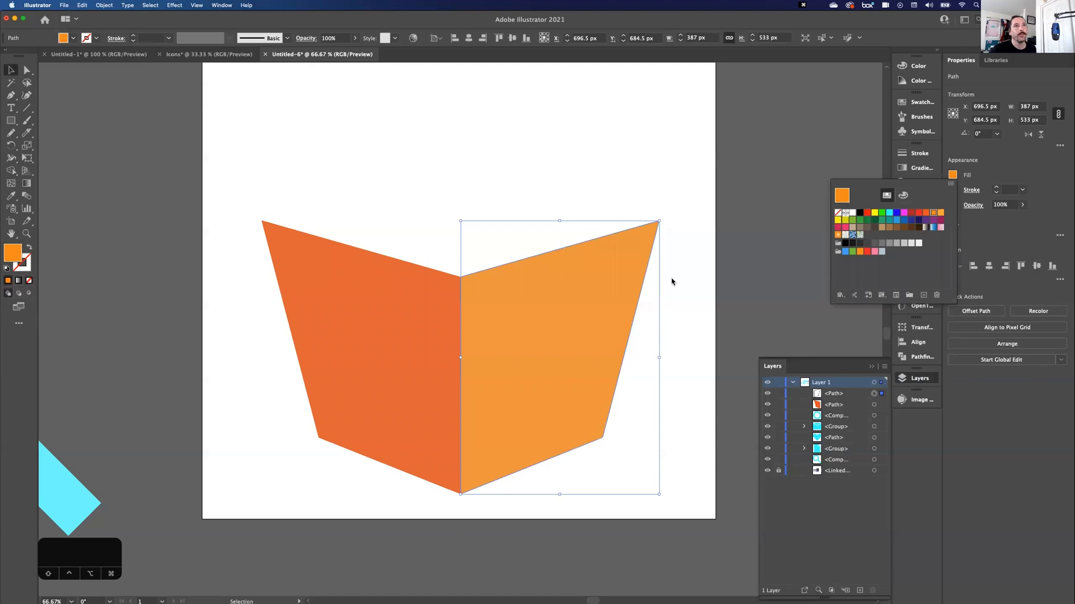
{"action": "left_click", "coordinate": [240, 347]}
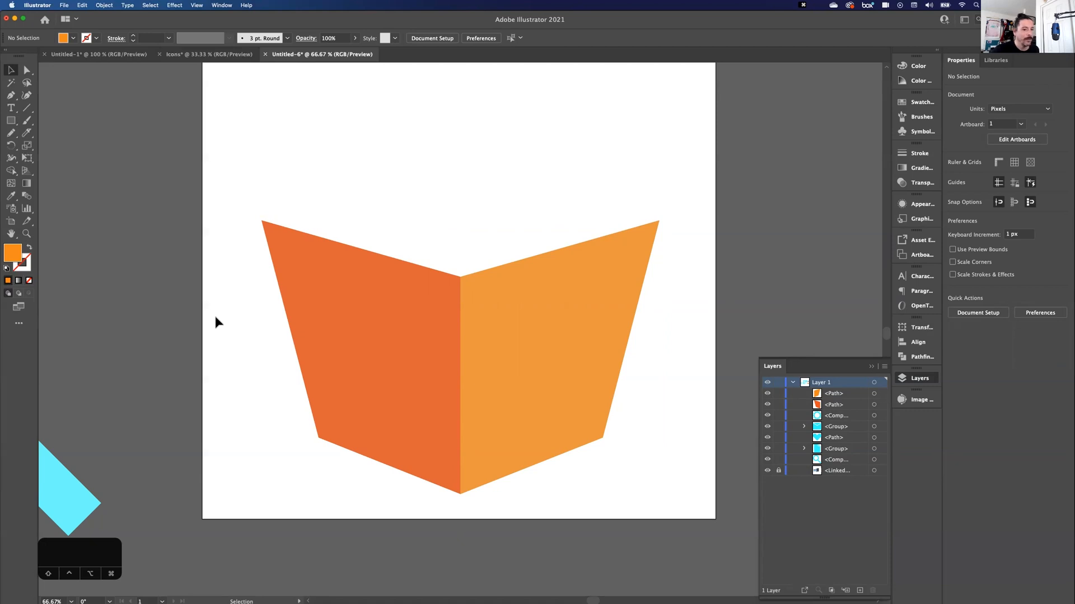
{"action": "key", "text": "super+minus"}
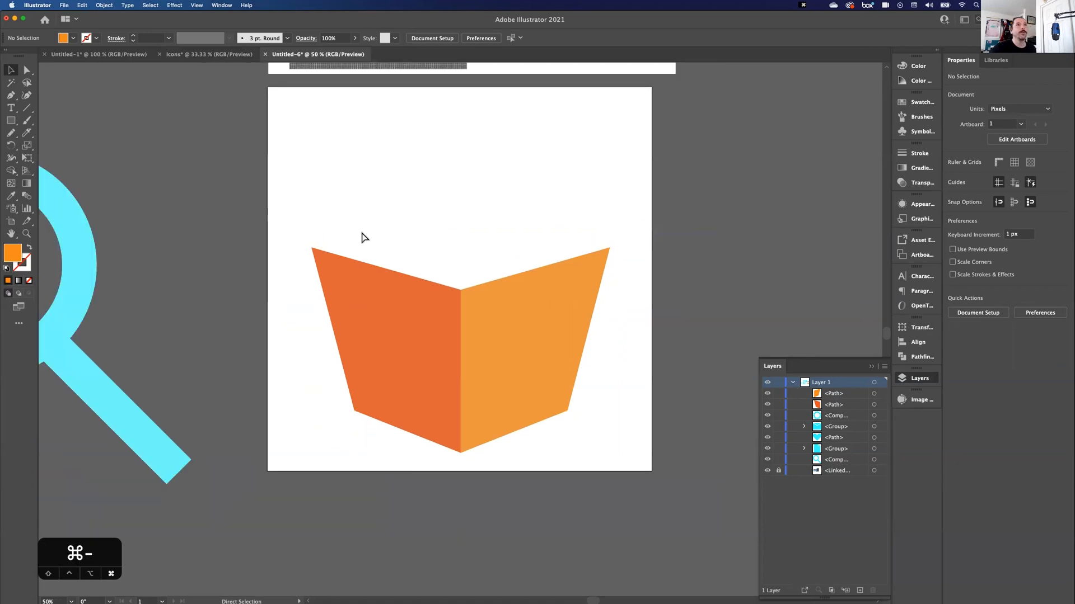
Step: Draw an orange rectangle about 1023 by 637 px on the empty pasteboard beside the artboard with the finished folded shape
{"action": "key", "text": "super+minus"}
{"action": "left_click_drag", "start_coordinate": [384, 218], "coordinate": [196, 211]}
{"action": "key", "text": "m"}
{"action": "left_click_drag", "start_coordinate": [342, 221], "coordinate": [604, 384]}
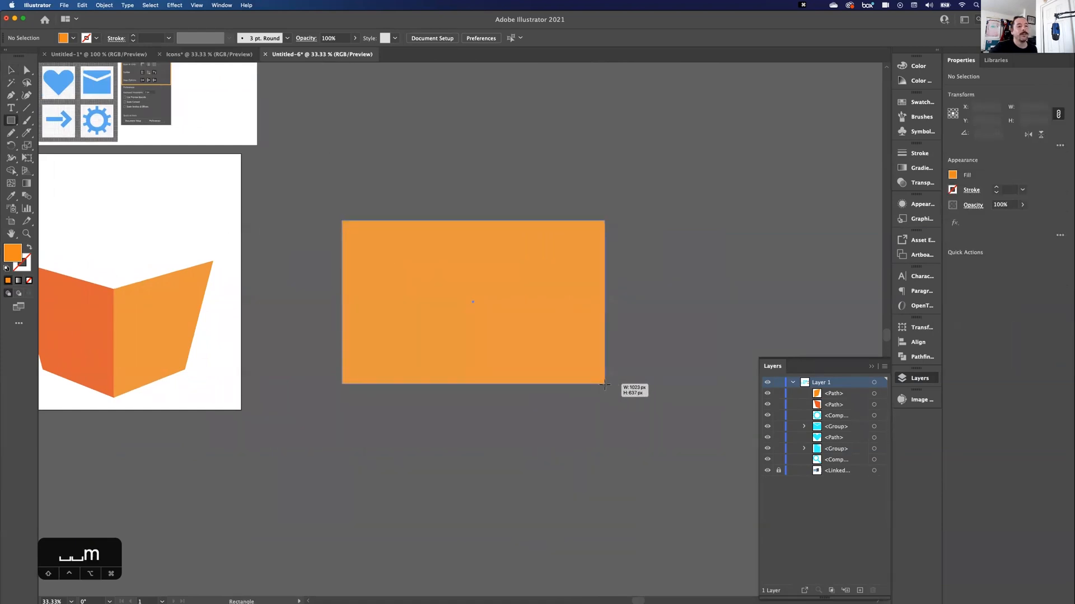
{"action": "left_click_drag", "start_coordinate": [604, 384], "coordinate": [604, 384]}
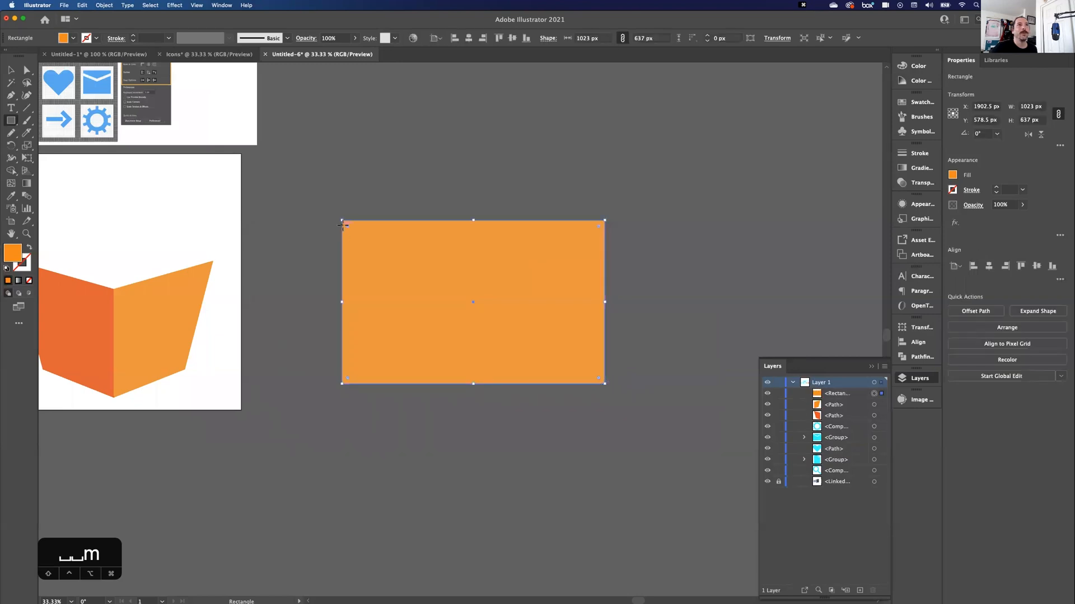
Step: Add anchor points at the midpoints of the rectangle's top and bottom edges
{"action": "key", "text": "p"}
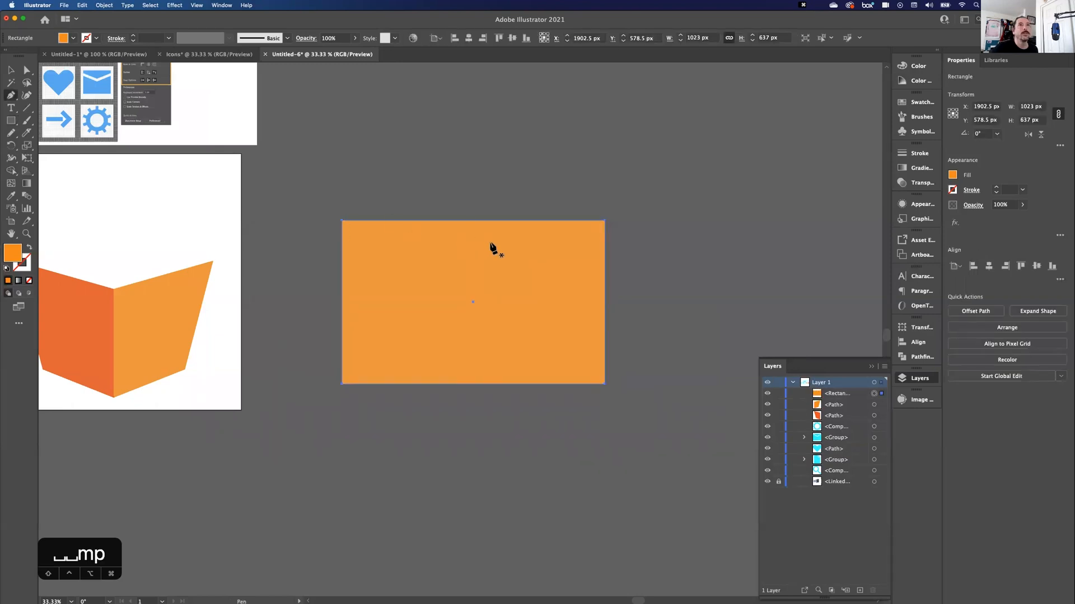
{"action": "left_click", "coordinate": [472, 221]}
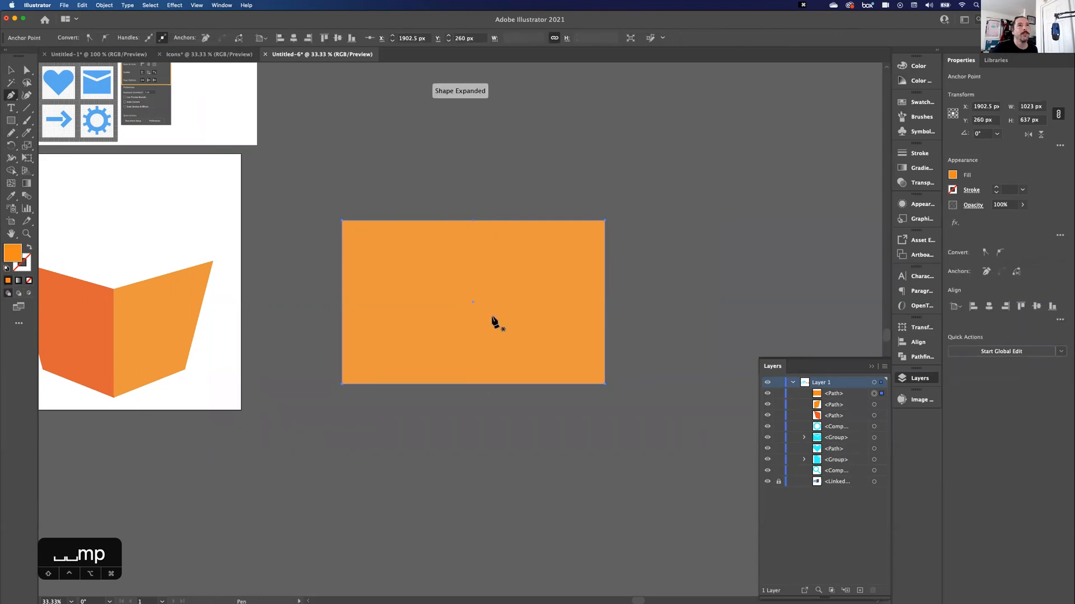
{"action": "left_click", "coordinate": [473, 385]}
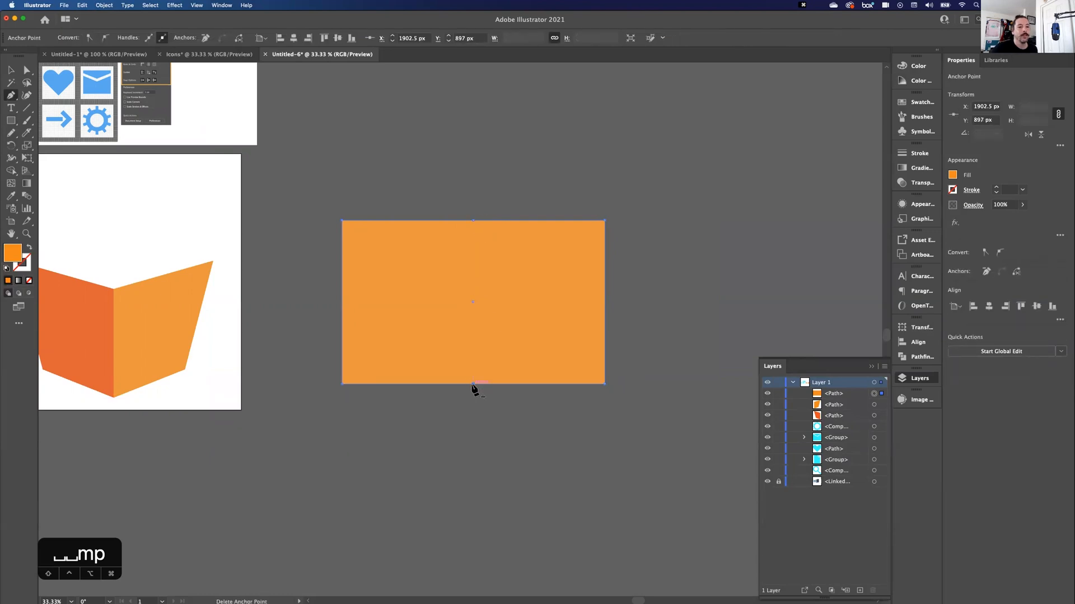
Step: Move the top and bottom middle anchor points together straight down about 190 px to fold the rectangle into a V form
{"action": "key", "text": "a"}
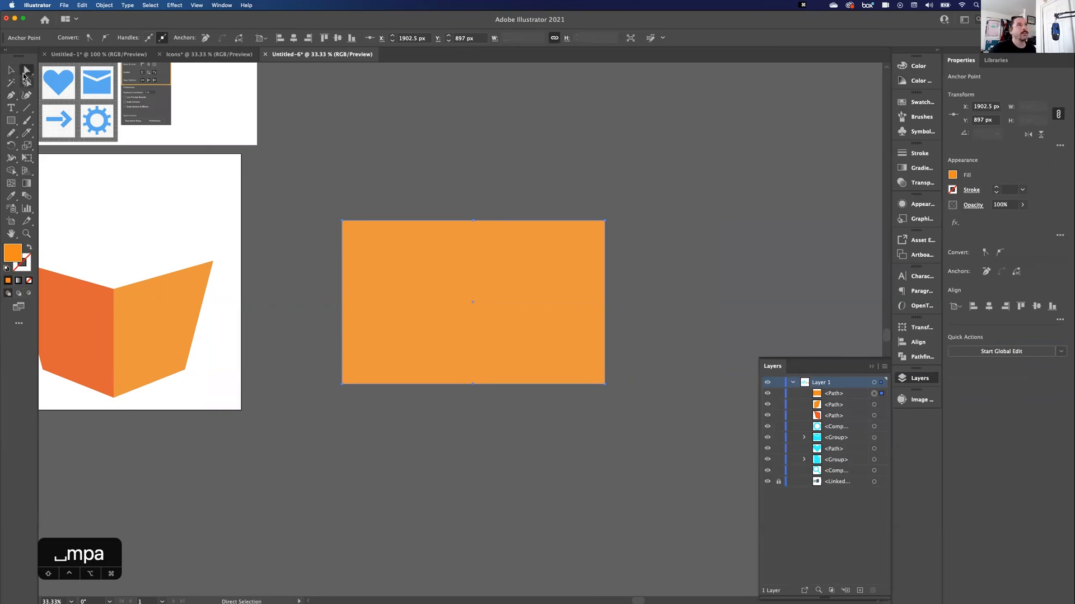
{"action": "left_click_drag", "start_coordinate": [454, 197], "coordinate": [499, 403]}
{"action": "key", "text": "shift+Down"}
{"action": "key", "text": "shift+Down"}
{"action": "key", "text": "shift+Down"}
{"action": "key", "text": "shift+Down"}
{"action": "key", "text": "shift+Down"}
{"action": "key", "text": "shift+Down"}
{"action": "key", "text": "shift+Down"}
{"action": "key", "text": "shift+Down"}
{"action": "key", "text": "shift+Down"}
{"action": "key", "text": "shift+Down"}
{"action": "key", "text": "shift+Down"}
{"action": "key", "text": "shift+Down"}
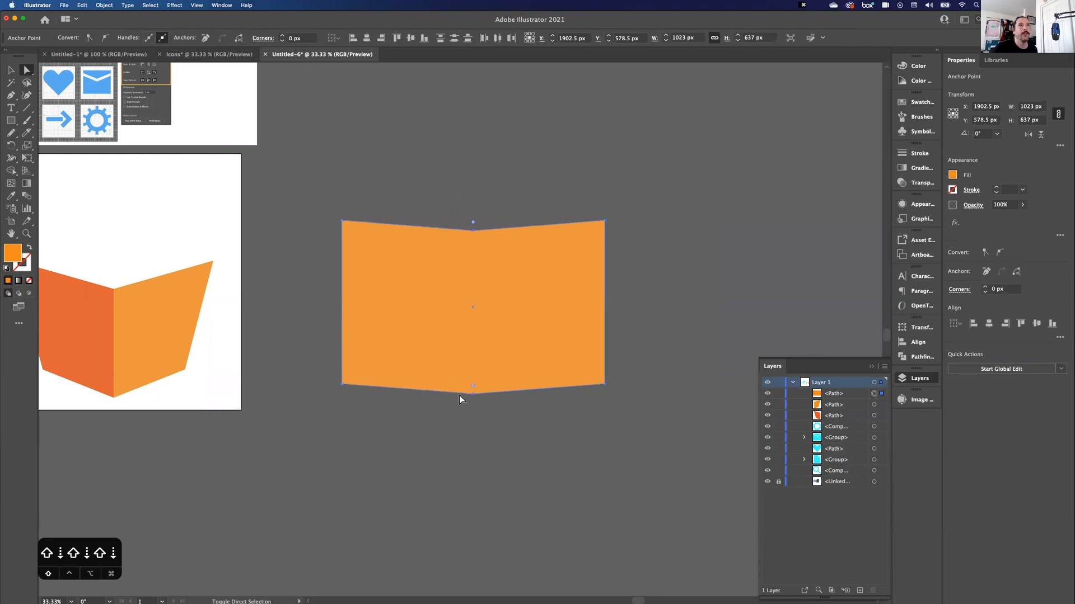
Step: Move the shape's lower-left corner point horizontally inward about 60 px
{"action": "left_click_drag", "start_coordinate": [322, 379], "coordinate": [365, 411]}
{"action": "key", "text": "shift+Right"}
{"action": "key", "text": "shift+Right"}
{"action": "key", "text": "shift+Right"}
{"action": "key", "text": "shift+Right"}
{"action": "key", "text": "shift+Right"}
{"action": "key", "text": "shift+Right"}
{"action": "key", "text": "shift+Right"}
Step: Move the shape's lower-right corner point horizontally inward about 80 px
{"action": "left_click_drag", "start_coordinate": [630, 370], "coordinate": [591, 398]}
{"action": "key", "text": "shift+Left"}
{"action": "key", "text": "shift+Left"}
{"action": "key", "text": "shift+Left"}
{"action": "key", "text": "shift+Left"}
{"action": "key", "text": "shift+Left"}
{"action": "key", "text": "shift+Left"}
{"action": "key", "text": "shift+Left"}
{"action": "key", "text": "shift+Left"}
{"action": "key", "text": "shift+Left"}
{"action": "key", "text": "shift+Left"}
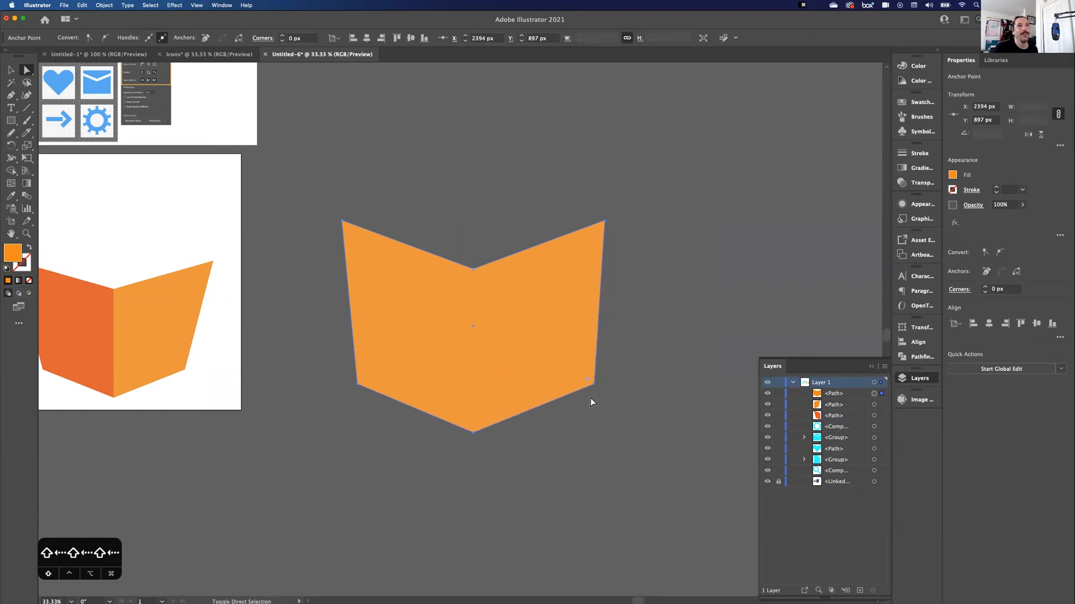
Step: Move the lower-left corner point slightly further inward to balance the taper with the opposite side, and deselect the shape
{"action": "key", "text": "shift+Right"}
{"action": "key", "text": "shift+Right"}
{"action": "key", "text": "shift+Right"}
{"action": "key", "text": "shift+Right"}
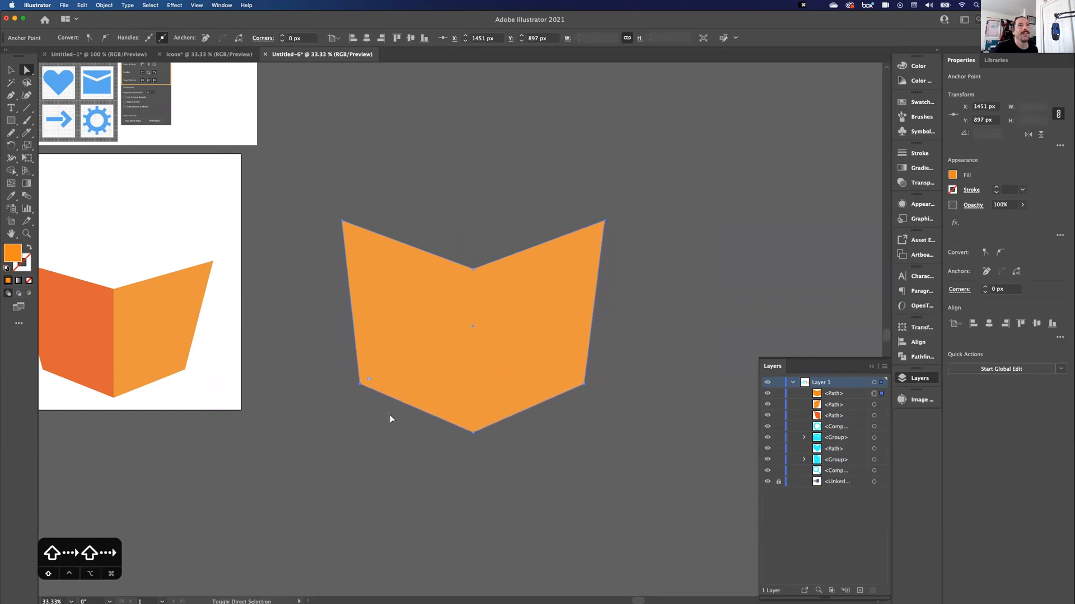
{"action": "left_click", "coordinate": [476, 219]}
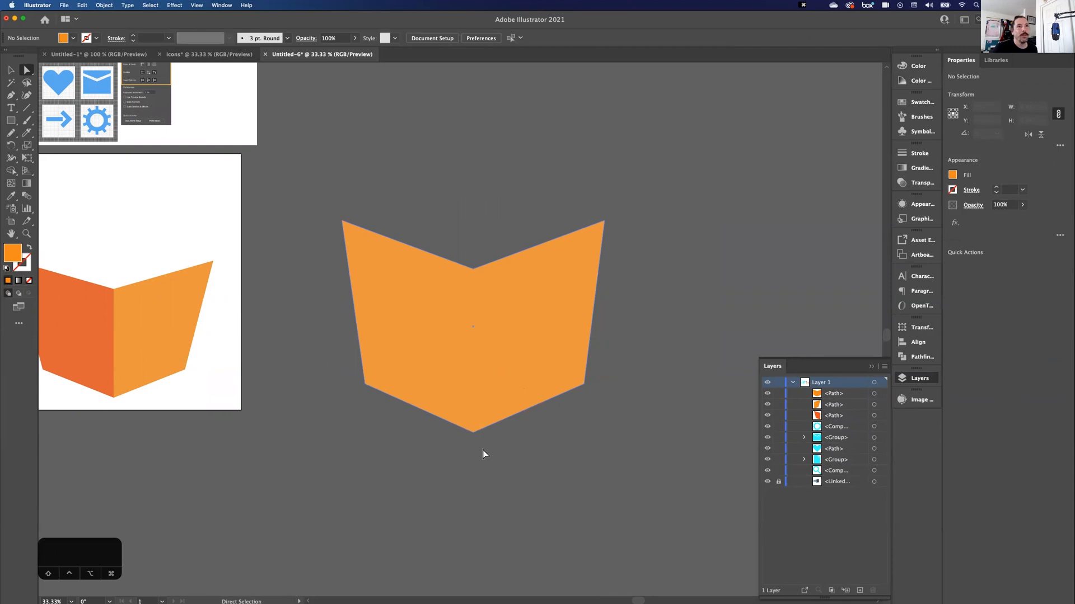
Step: Draw a vertical line about 895 px long through the shape's middle points, extending past it at both ends
{"action": "left_click", "coordinate": [26, 111]}
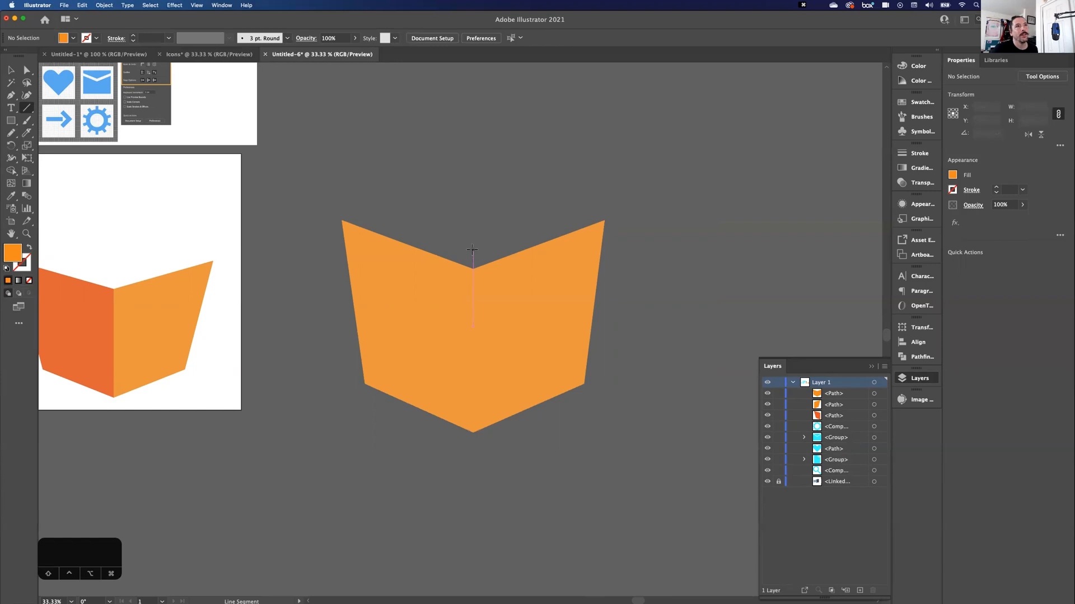
{"action": "left_click_drag", "start_coordinate": [471, 243], "coordinate": [474, 473]}
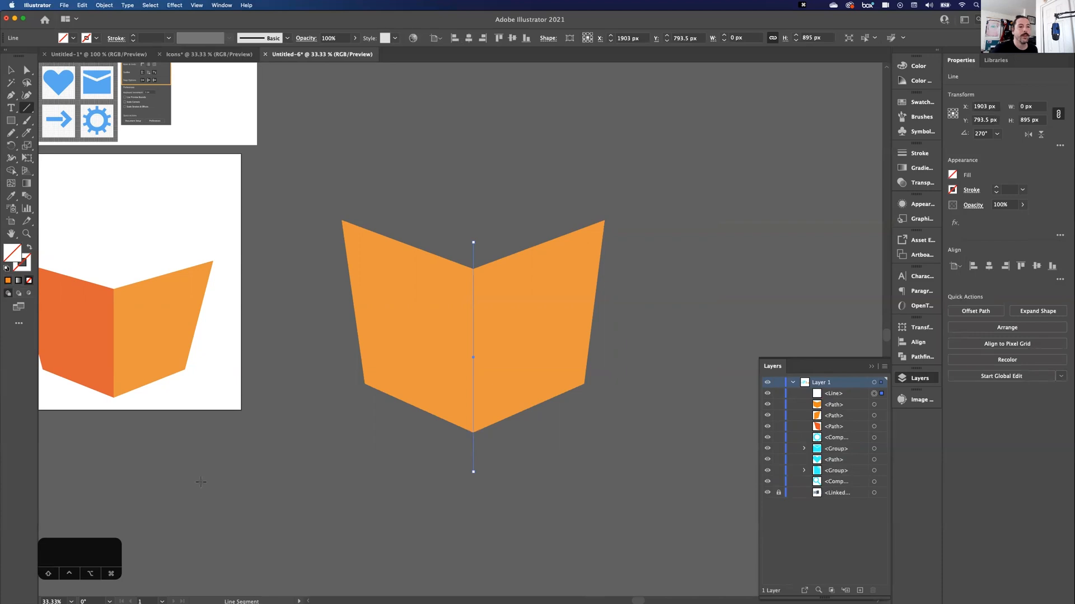
Step: Divide the new shape along the line into two halves with Shape Builder and remove both protruding line ends
{"action": "left_click", "coordinate": [10, 70]}
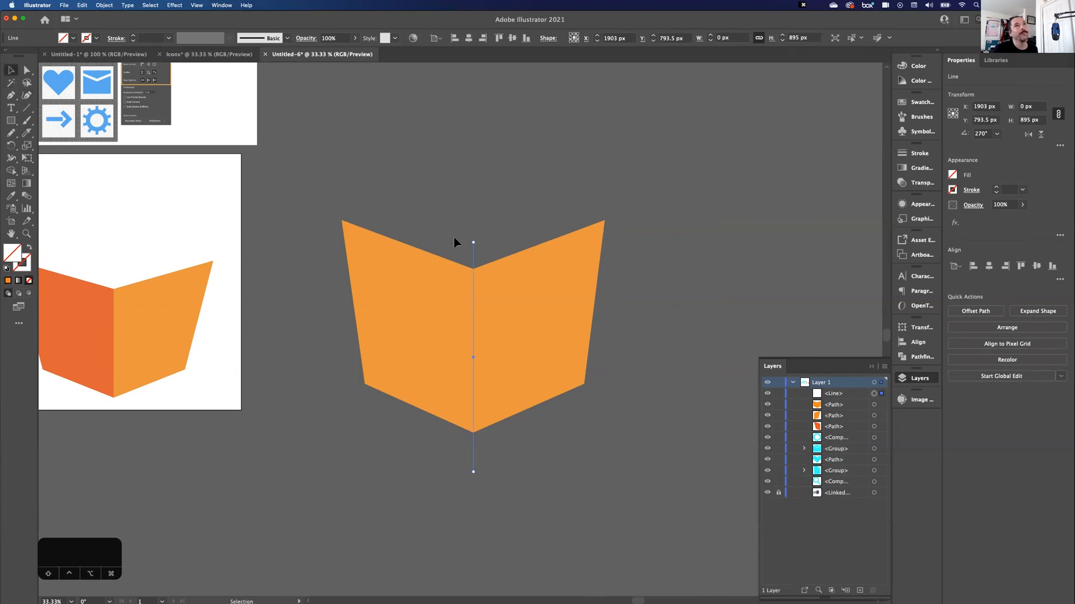
{"action": "left_click", "coordinate": [522, 345], "text": "shift"}
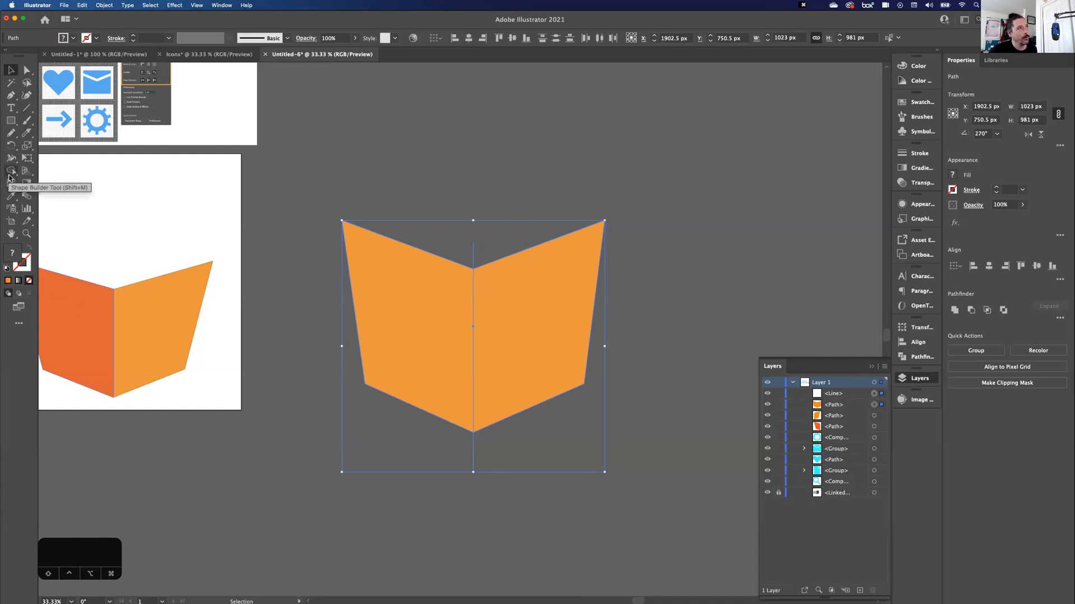
{"action": "key", "text": "shift+m"}
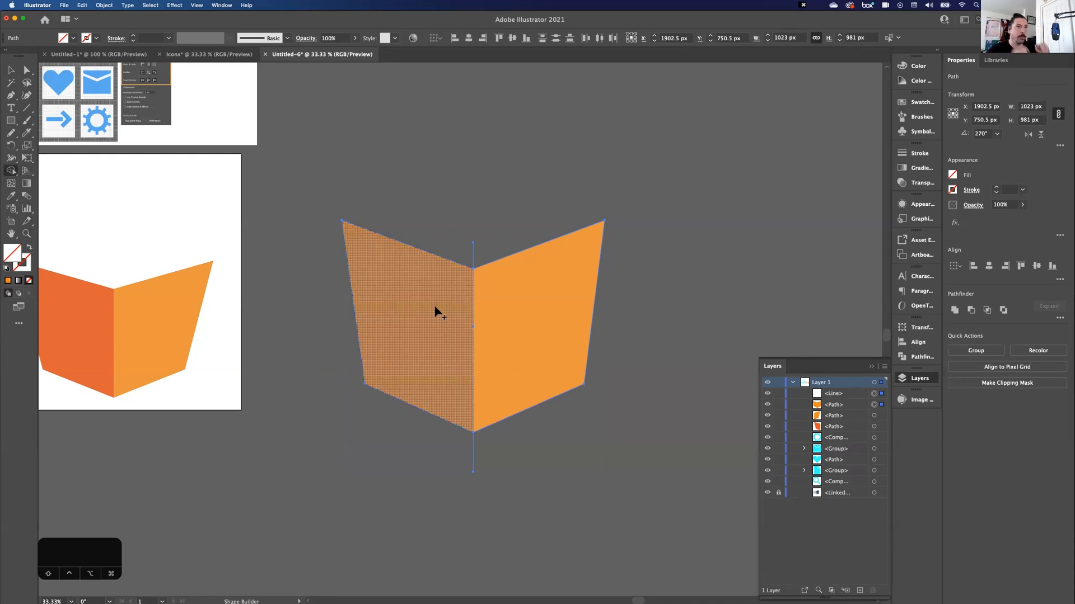
{"action": "left_click", "coordinate": [436, 309]}
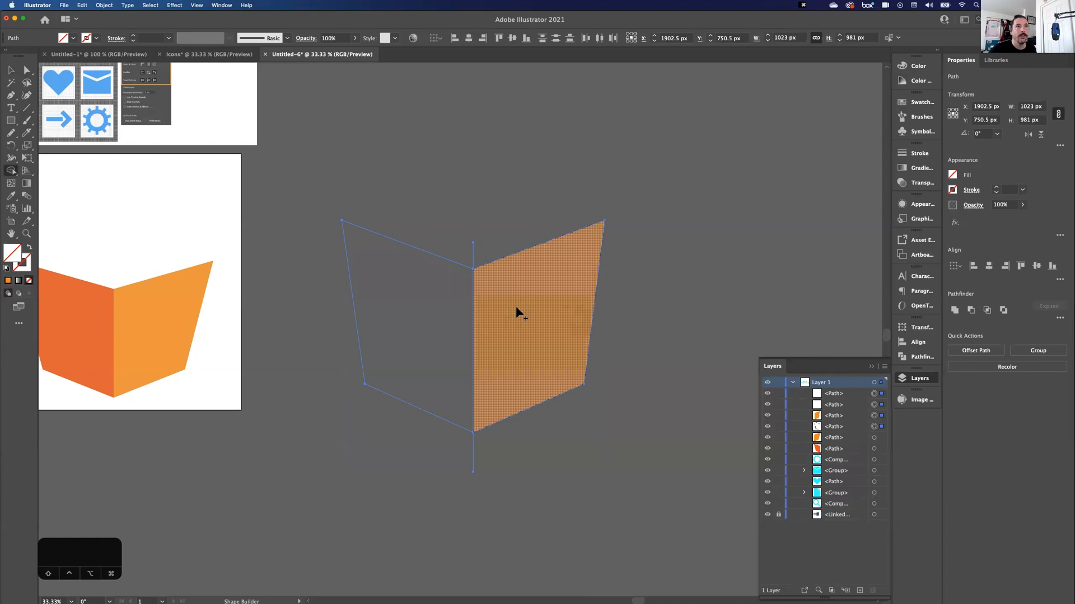
{"action": "left_click", "coordinate": [516, 307]}
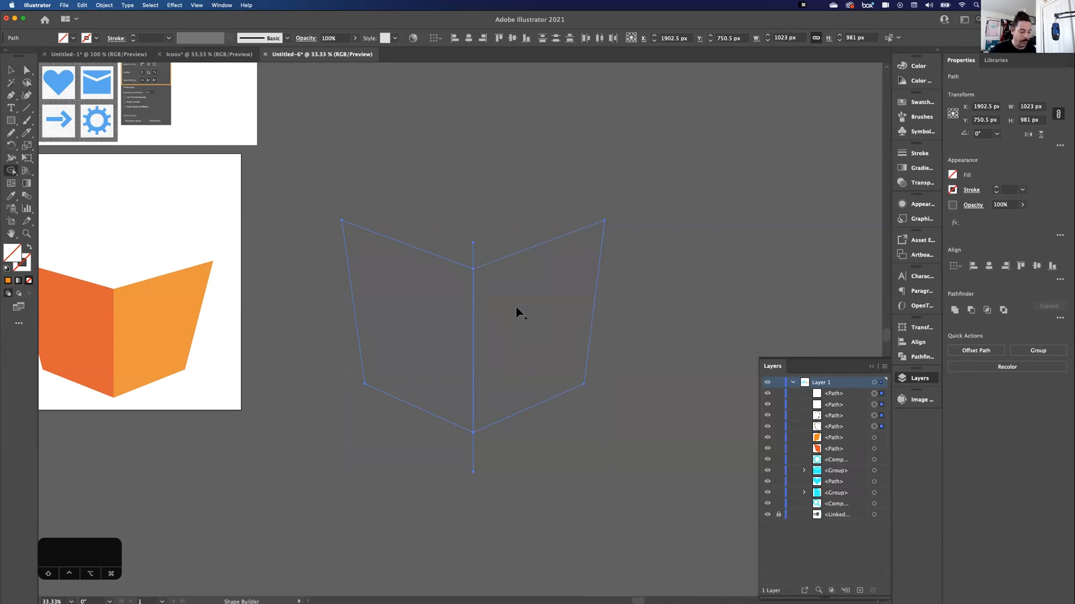
{"action": "left_click", "coordinate": [475, 255], "text": "alt"}
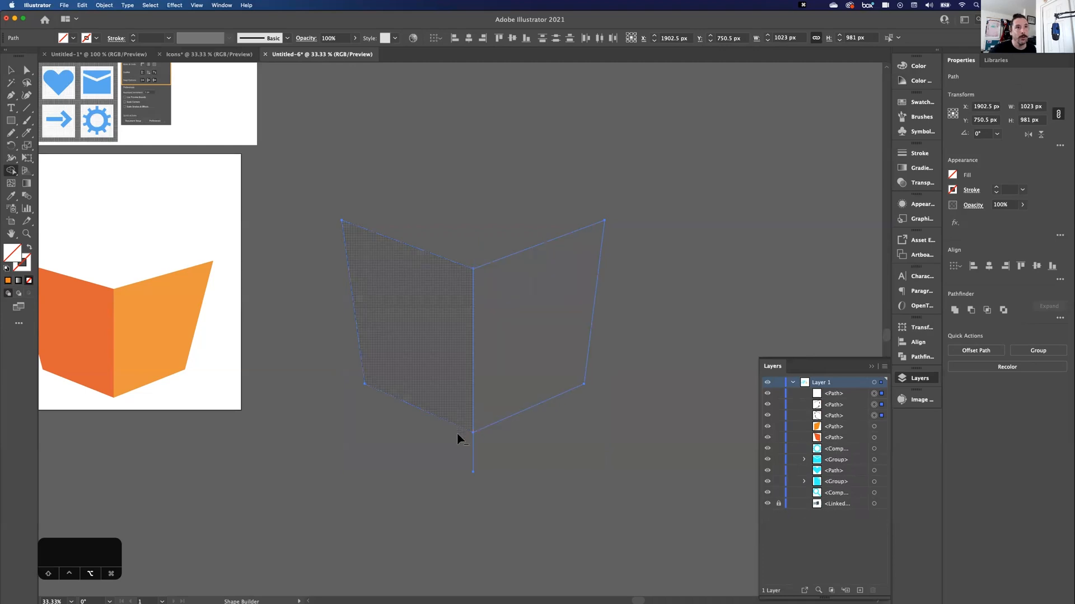
{"action": "left_click_drag", "start_coordinate": [492, 455], "coordinate": [488, 458]}
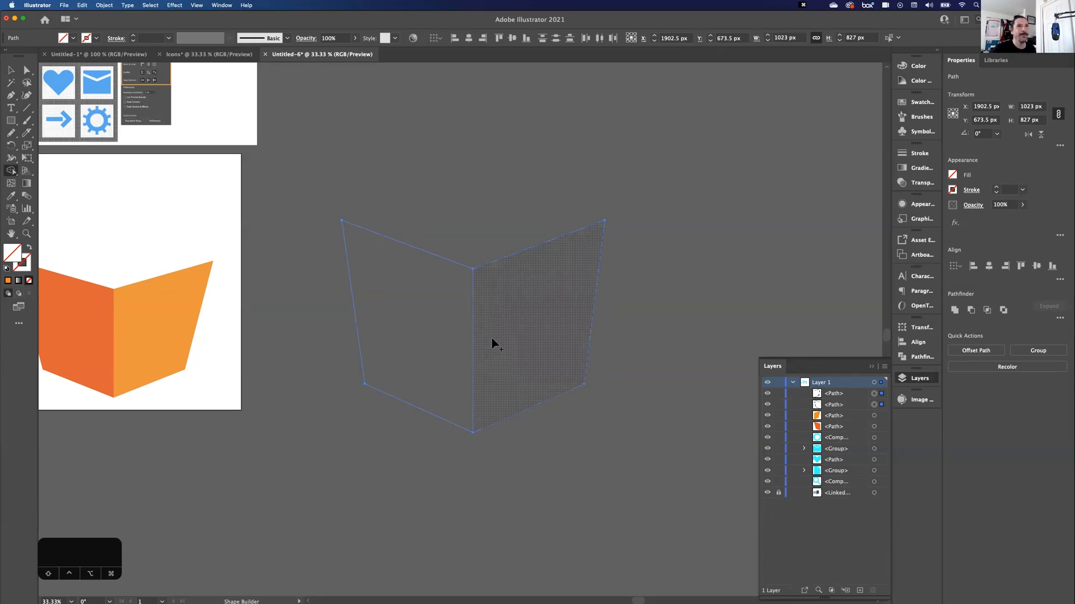
Step: Fill the left half of the new shape with a dark red-orange swatch
{"action": "key", "text": "v"}
{"action": "left_click_drag", "start_coordinate": [314, 186], "coordinate": [391, 221]}
{"action": "left_click", "coordinate": [952, 175]}
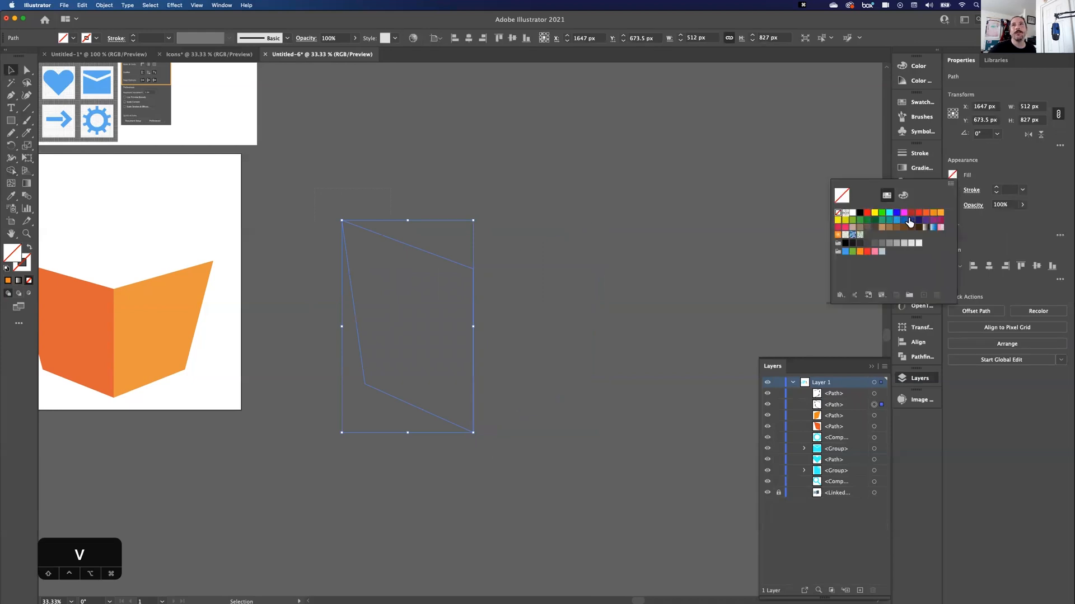
{"action": "left_click", "coordinate": [925, 213]}
Step: Fill the right half of the new shape with a lighter orange swatch and deselect it
{"action": "left_click_drag", "start_coordinate": [553, 284], "coordinate": [711, 360]}
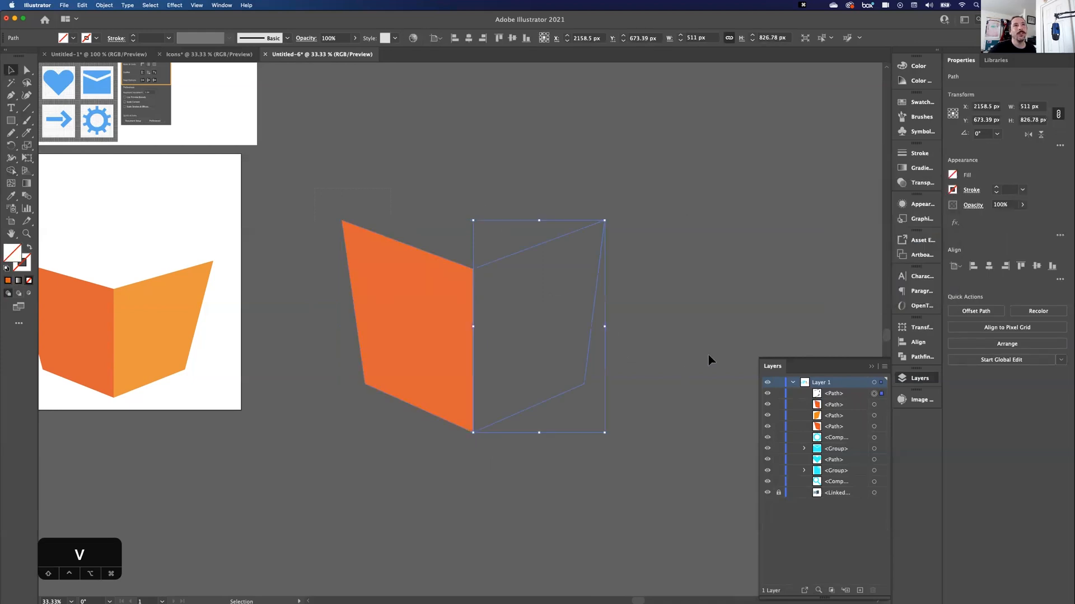
{"action": "left_click", "coordinate": [958, 177]}
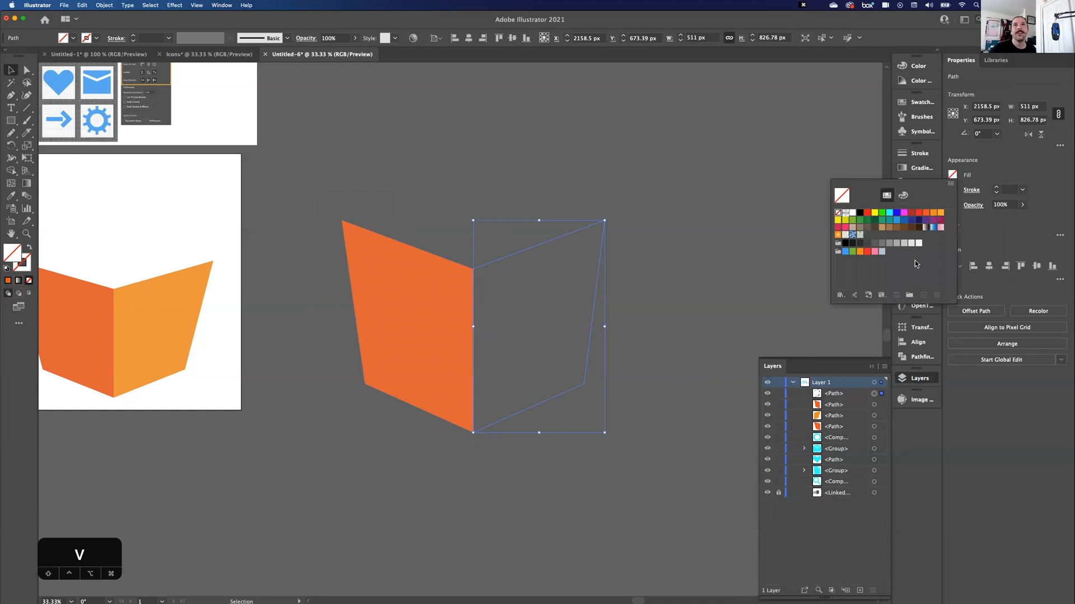
{"action": "left_click", "coordinate": [934, 213]}
{"action": "left_click", "coordinate": [229, 411]}
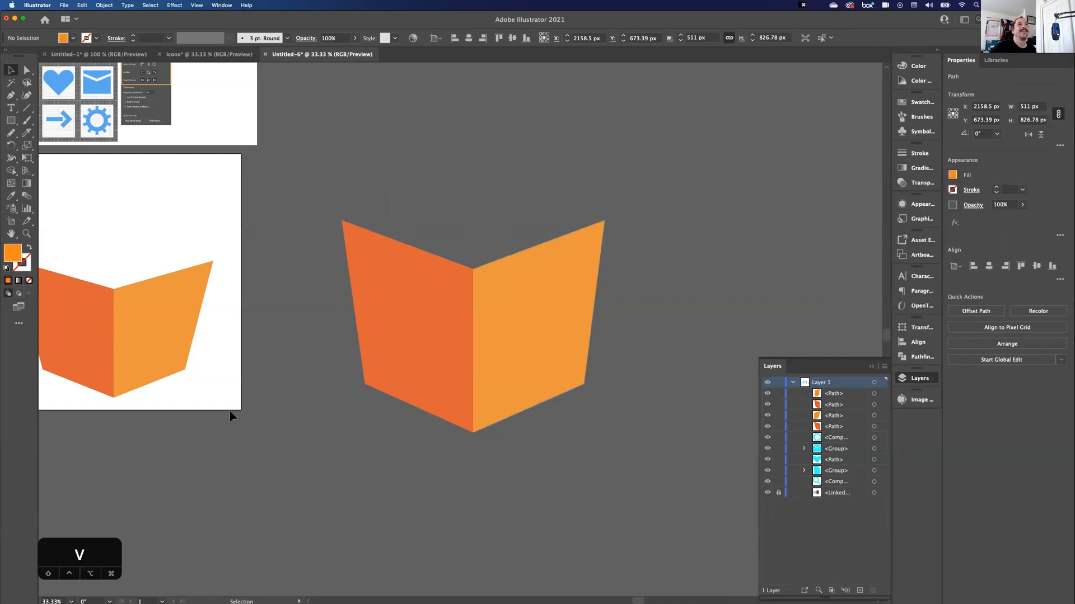
Step: Move the pasteboard shape's lighter right half about 23 px away from the left half, and deselect it
{"action": "key", "text": "space"}
{"action": "left_click_drag", "start_coordinate": [275, 346], "coordinate": [413, 334]}
{"action": "left_click_drag", "start_coordinate": [691, 340], "coordinate": [696, 338]}
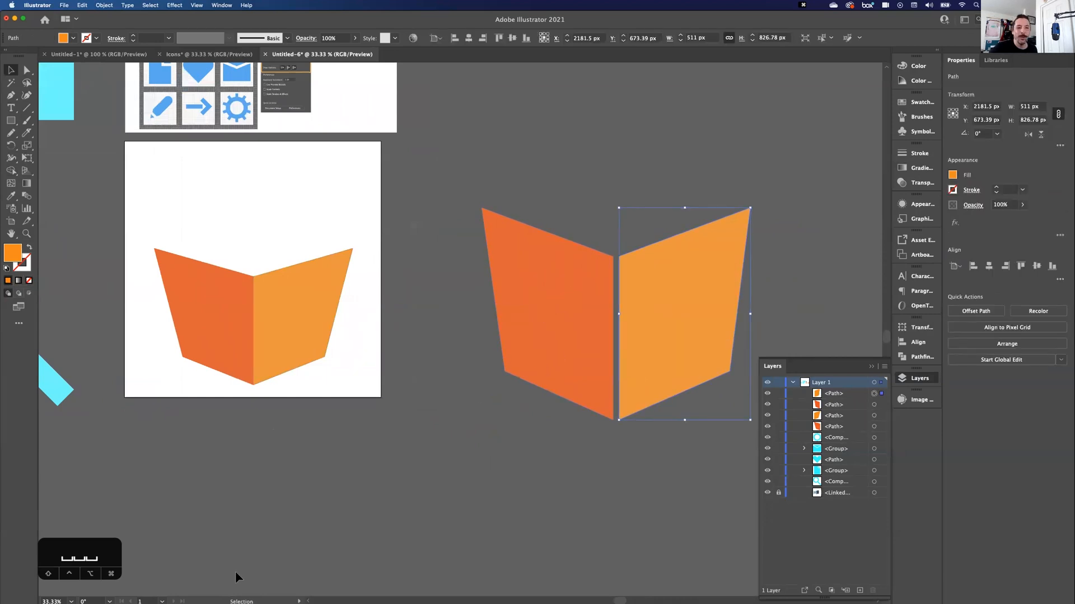
{"action": "left_click", "coordinate": [297, 516]}
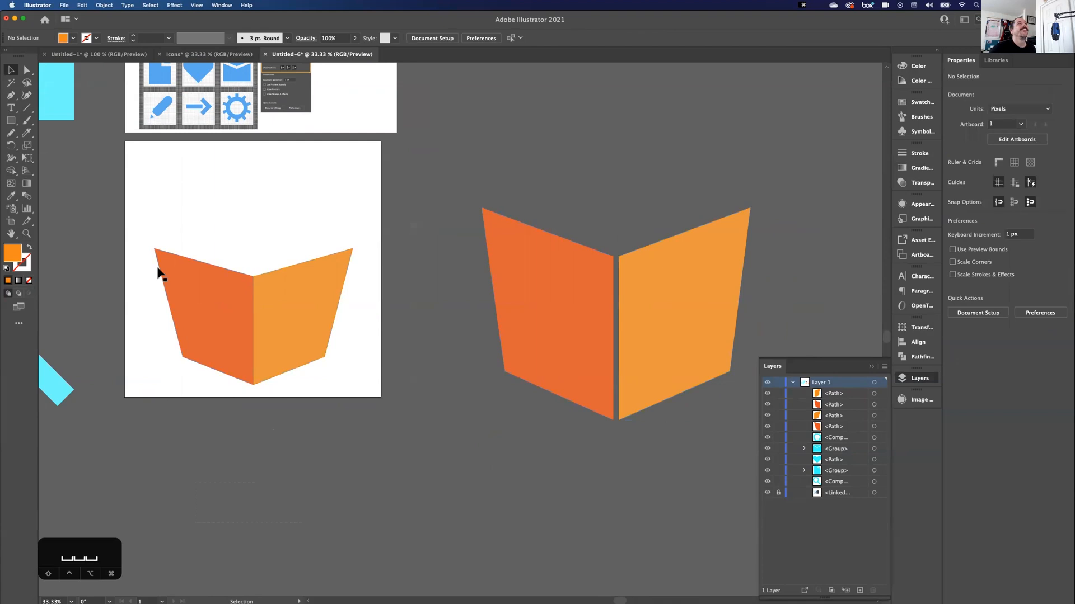
Step: Select both box halves on the artboard, choose the Pencil tool and accept its options with fidelity at full Smooth
{"action": "left_click_drag", "start_coordinate": [140, 221], "coordinate": [314, 377]}
{"action": "key", "text": "super+equal"}
{"action": "key", "text": "super+equal"}
{"action": "left_click_drag", "start_coordinate": [211, 389], "coordinate": [182, 498]}
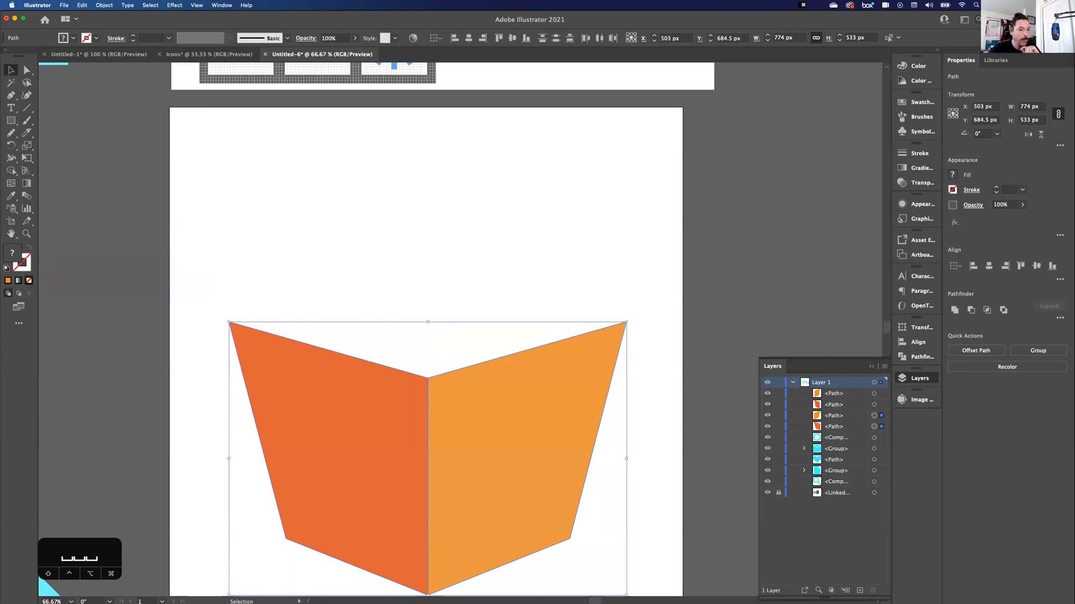
{"action": "key", "text": "n"}
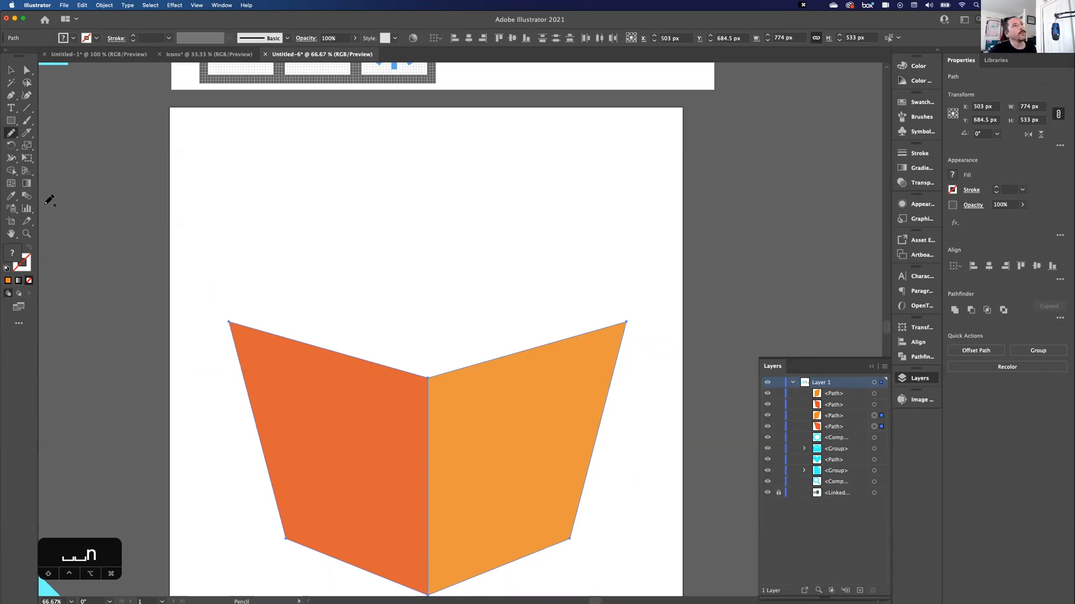
{"action": "double_click", "coordinate": [10, 136]}
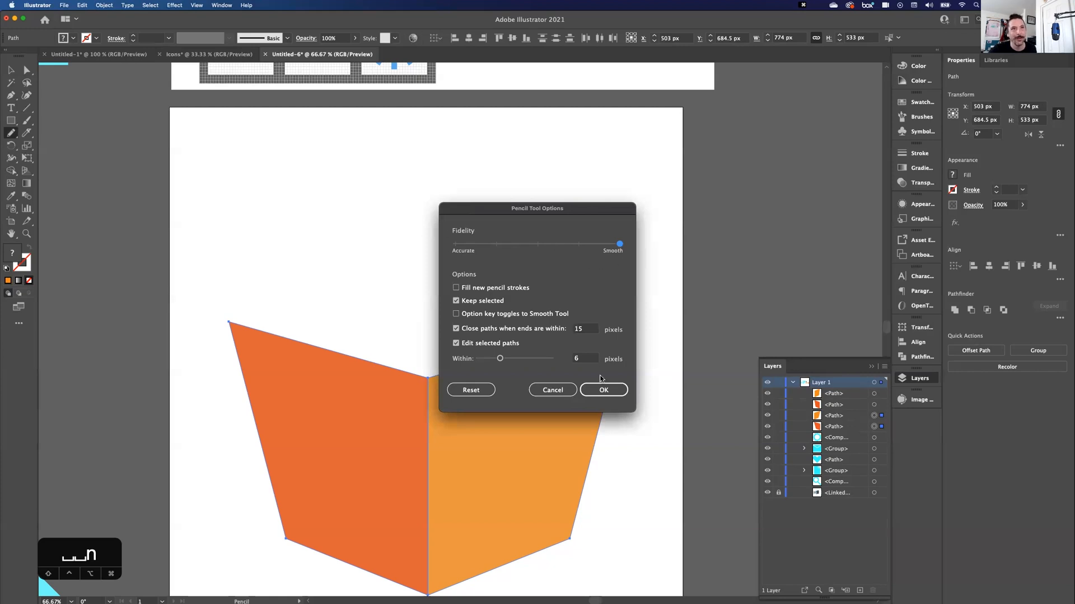
{"action": "left_click", "coordinate": [612, 388]}
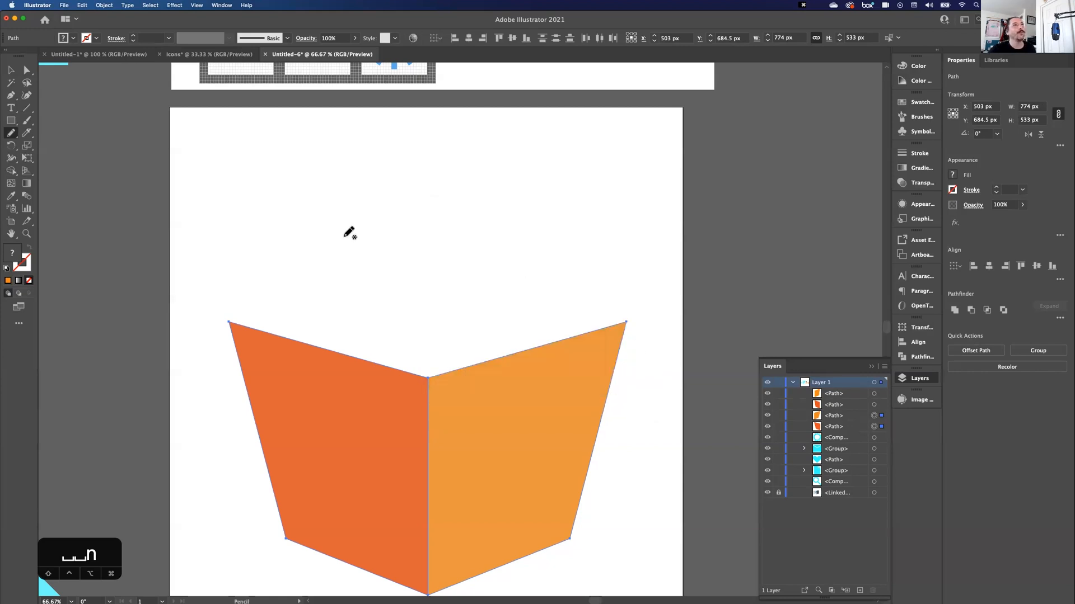
{"action": "mouse_move", "coordinate": [326, 418]}
{"action": "left_mouse_down"}
{"action": "mouse_move", "coordinate": [289, 382]}
{"action": "mouse_move", "coordinate": [271, 317]}
{"action": "mouse_move", "coordinate": [295, 239]}
{"action": "mouse_move", "coordinate": [266, 185]}
{"action": "mouse_move", "coordinate": [363, 278]}
{"action": "mouse_move", "coordinate": [378, 360]}
{"action": "mouse_move", "coordinate": [358, 411]}
{"action": "mouse_move", "coordinate": [327, 421]}
{"action": "left_mouse_up"}
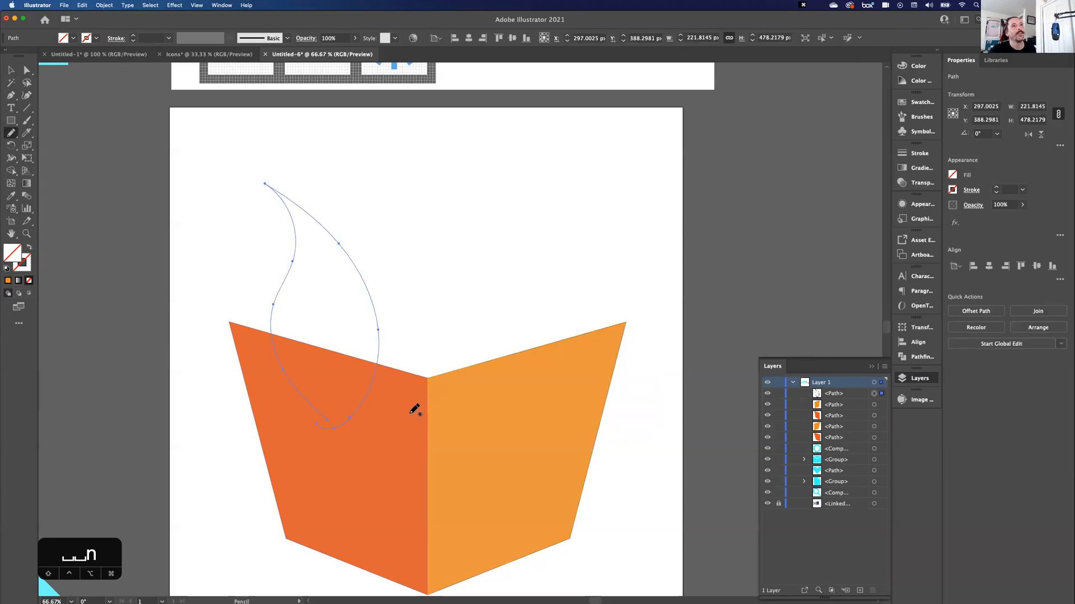
{"action": "key", "text": "super+z"}
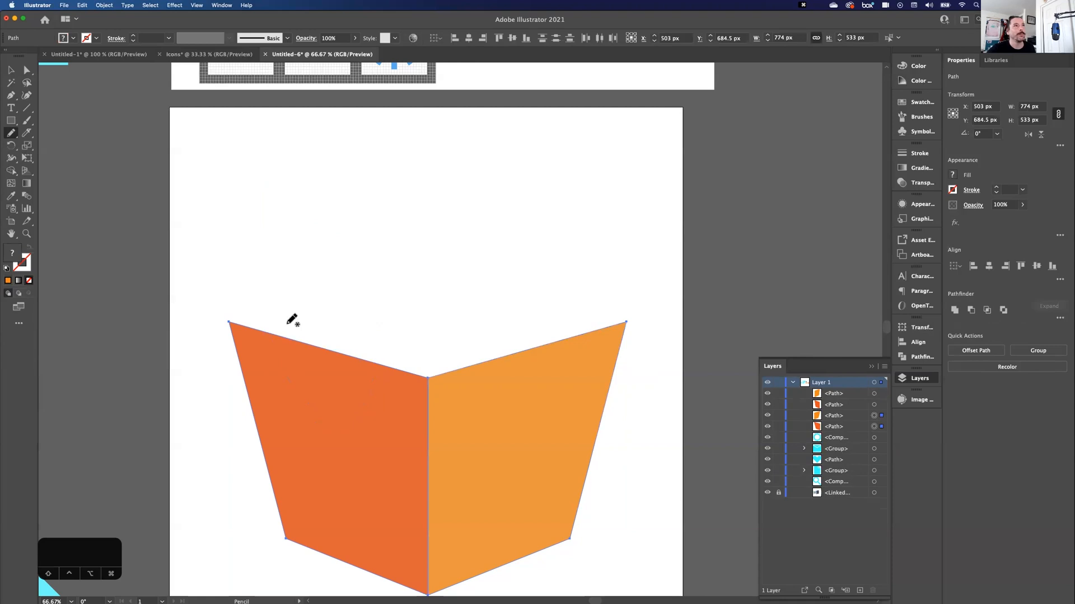
{"action": "mouse_move", "coordinate": [318, 401]}
{"action": "left_mouse_down"}
{"action": "mouse_move", "coordinate": [266, 342]}
{"action": "mouse_move", "coordinate": [260, 250]}
{"action": "mouse_move", "coordinate": [279, 192]}
{"action": "mouse_move", "coordinate": [272, 154]}
{"action": "mouse_move", "coordinate": [327, 209]}
{"action": "mouse_move", "coordinate": [363, 287]}
{"action": "mouse_move", "coordinate": [370, 368]}
{"action": "mouse_move", "coordinate": [309, 399]}
{"action": "left_mouse_up"}
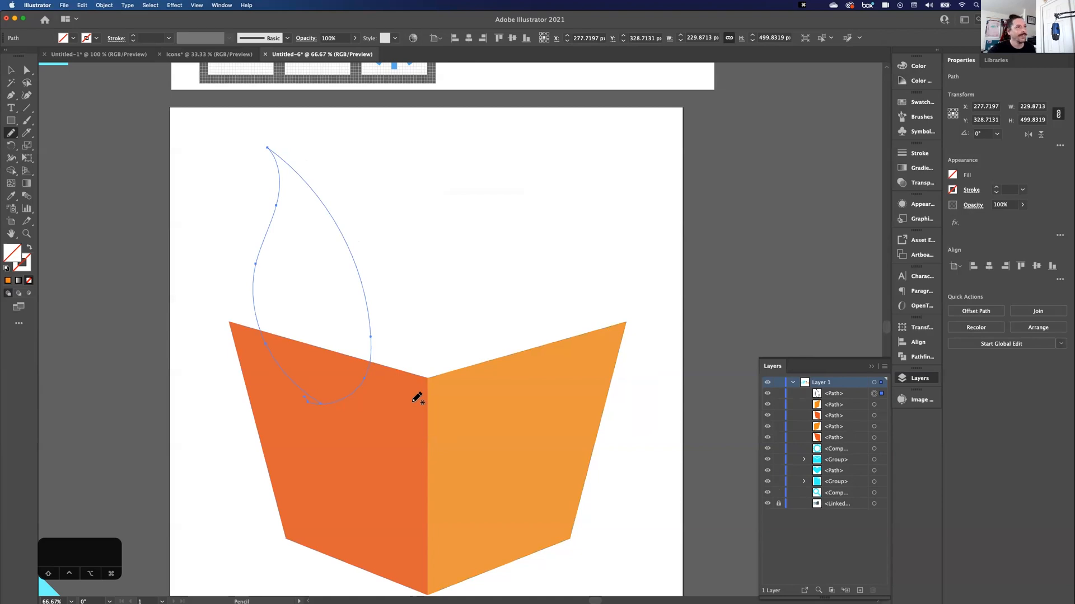
{"action": "key", "text": "super+z"}
Step: Draw three overlapping flame-shaped outlines rising from the box with the Pencil tool, the rightmost about 323 by 579 px
{"action": "mouse_move", "coordinate": [281, 272]}
{"action": "left_mouse_down"}
{"action": "mouse_move", "coordinate": [278, 156]}
{"action": "mouse_move", "coordinate": [346, 221]}
{"action": "mouse_move", "coordinate": [373, 313]}
{"action": "mouse_move", "coordinate": [337, 395]}
{"action": "mouse_move", "coordinate": [291, 386]}
{"action": "left_mouse_up"}
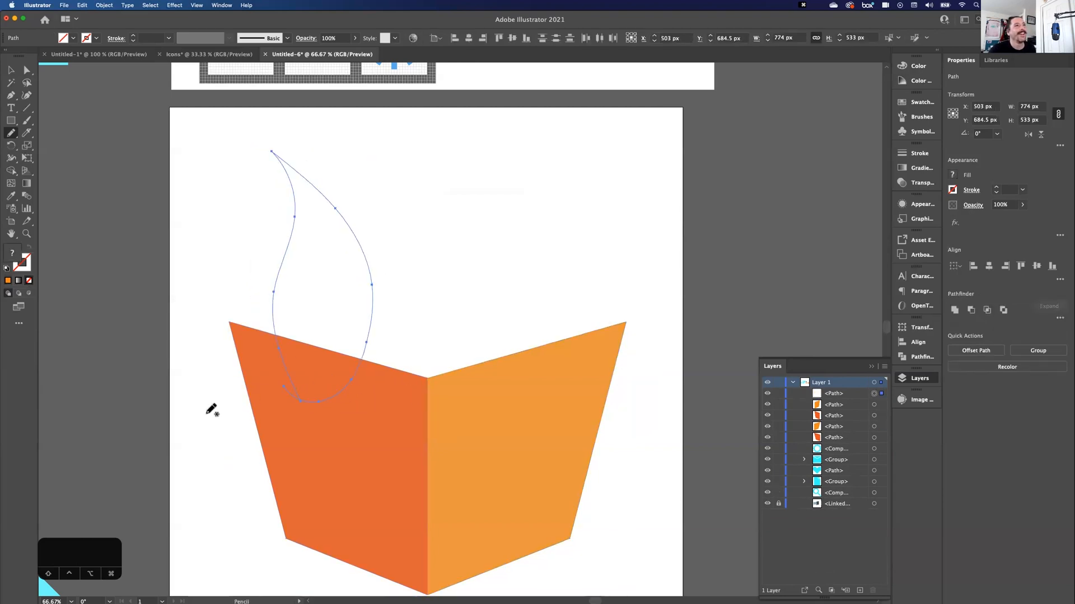
{"action": "mouse_move", "coordinate": [410, 402]}
{"action": "left_mouse_down"}
{"action": "mouse_move", "coordinate": [349, 356]}
{"action": "mouse_move", "coordinate": [344, 294]}
{"action": "mouse_move", "coordinate": [404, 178]}
{"action": "mouse_move", "coordinate": [394, 121]}
{"action": "mouse_move", "coordinate": [422, 141]}
{"action": "mouse_move", "coordinate": [478, 231]}
{"action": "mouse_move", "coordinate": [495, 307]}
{"action": "mouse_move", "coordinate": [493, 361]}
{"action": "mouse_move", "coordinate": [442, 419]}
{"action": "mouse_move", "coordinate": [389, 395]}
{"action": "left_mouse_up"}
{"action": "mouse_move", "coordinate": [470, 366]}
{"action": "left_mouse_down"}
{"action": "mouse_move", "coordinate": [507, 236]}
{"action": "mouse_move", "coordinate": [565, 133]}
{"action": "mouse_move", "coordinate": [617, 122]}
{"action": "mouse_move", "coordinate": [575, 164]}
{"action": "mouse_move", "coordinate": [602, 304]}
{"action": "mouse_move", "coordinate": [566, 393]}
{"action": "mouse_move", "coordinate": [495, 417]}
{"action": "left_mouse_up"}
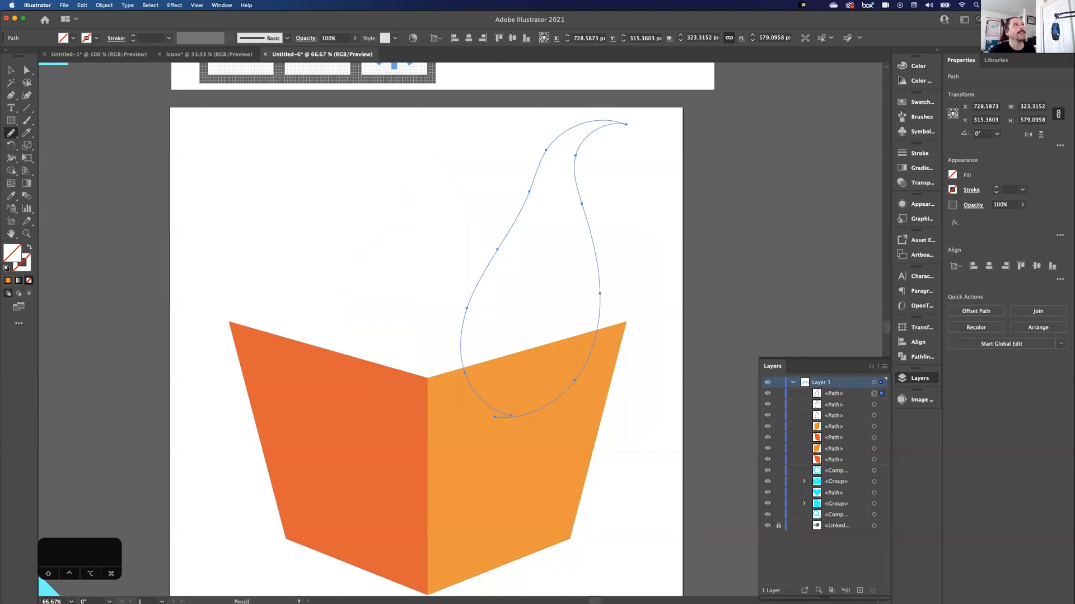
Step: Select the three flame-shaped outlines above the box and delete them
{"action": "left_click", "coordinate": [12, 70]}
{"action": "left_click_drag", "start_coordinate": [222, 168], "coordinate": [529, 282]}
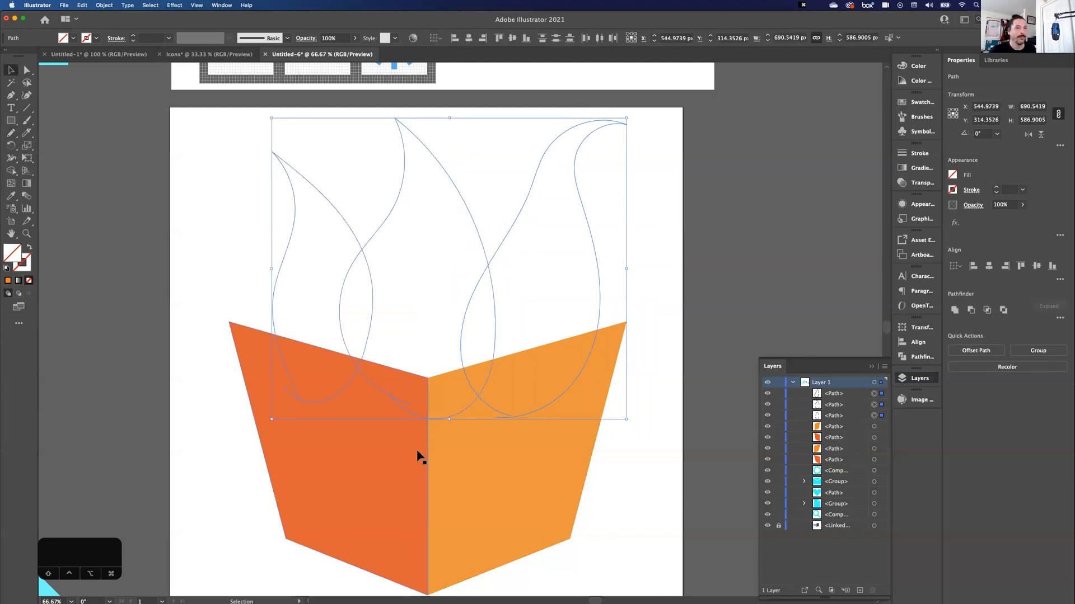
{"action": "key", "text": "BackSpace"}
Step: Draw three new overlapping flame-shaped outlines with the Pencil tool, the middle one about 309 by 585 px and the right one about 224 by 505 px
{"action": "key", "text": "n"}
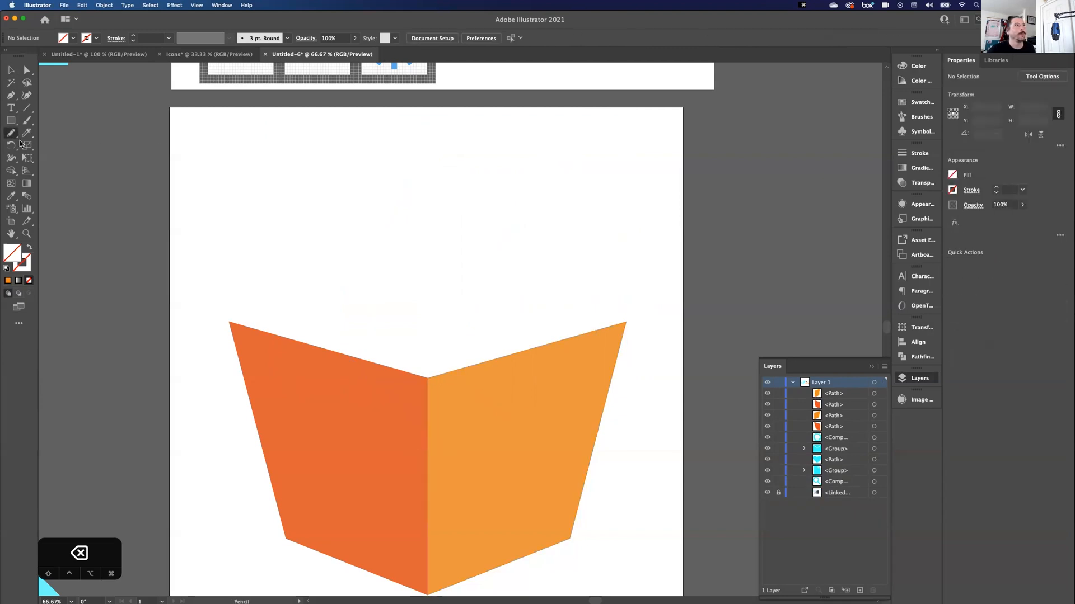
{"action": "mouse_move", "coordinate": [341, 436]}
{"action": "left_mouse_down"}
{"action": "mouse_move", "coordinate": [280, 337]}
{"action": "mouse_move", "coordinate": [300, 271]}
{"action": "mouse_move", "coordinate": [255, 206]}
{"action": "mouse_move", "coordinate": [337, 247]}
{"action": "mouse_move", "coordinate": [387, 359]}
{"action": "mouse_move", "coordinate": [370, 421]}
{"action": "mouse_move", "coordinate": [326, 428]}
{"action": "left_mouse_up"}
{"action": "mouse_move", "coordinate": [398, 431]}
{"action": "left_mouse_down"}
{"action": "mouse_move", "coordinate": [340, 328]}
{"action": "mouse_move", "coordinate": [423, 159]}
{"action": "mouse_move", "coordinate": [477, 139]}
{"action": "mouse_move", "coordinate": [438, 187]}
{"action": "mouse_move", "coordinate": [497, 339]}
{"action": "mouse_move", "coordinate": [472, 405]}
{"action": "mouse_move", "coordinate": [398, 434]}
{"action": "left_mouse_up"}
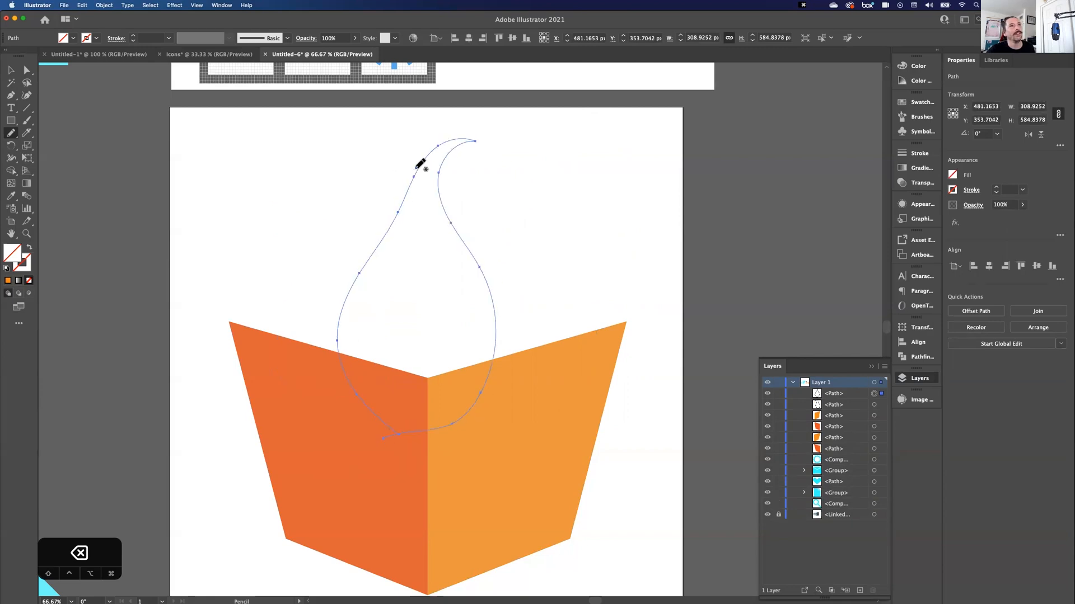
{"action": "mouse_move", "coordinate": [515, 412]}
{"action": "left_mouse_down"}
{"action": "mouse_move", "coordinate": [461, 331]}
{"action": "mouse_move", "coordinate": [529, 191]}
{"action": "mouse_move", "coordinate": [526, 154]}
{"action": "mouse_move", "coordinate": [576, 304]}
{"action": "mouse_move", "coordinate": [560, 378]}
{"action": "mouse_move", "coordinate": [521, 411]}
{"action": "left_mouse_up"}
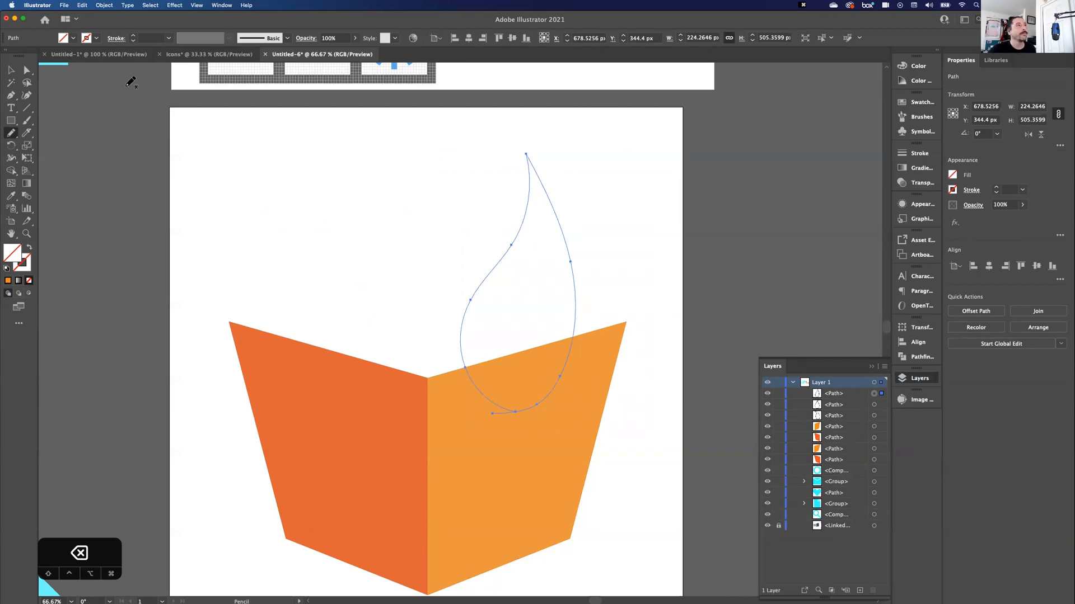
Step: Select all three flame-shaped outlines, fill them with the dark green swatch, and deselect them
{"action": "left_click", "coordinate": [11, 70]}
{"action": "left_click_drag", "start_coordinate": [206, 168], "coordinate": [535, 355]}
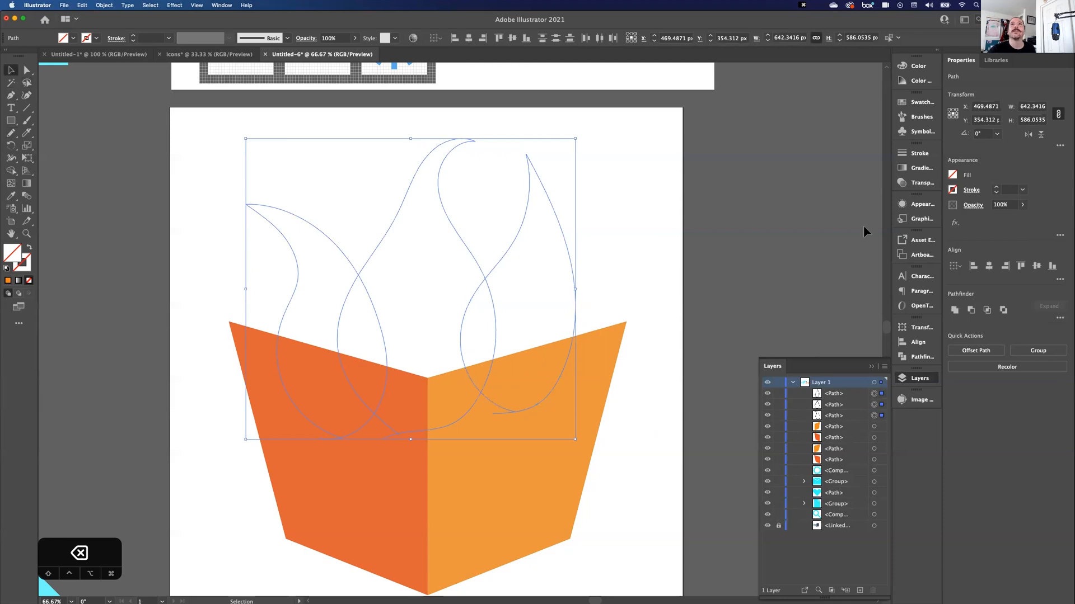
{"action": "left_click", "coordinate": [952, 176]}
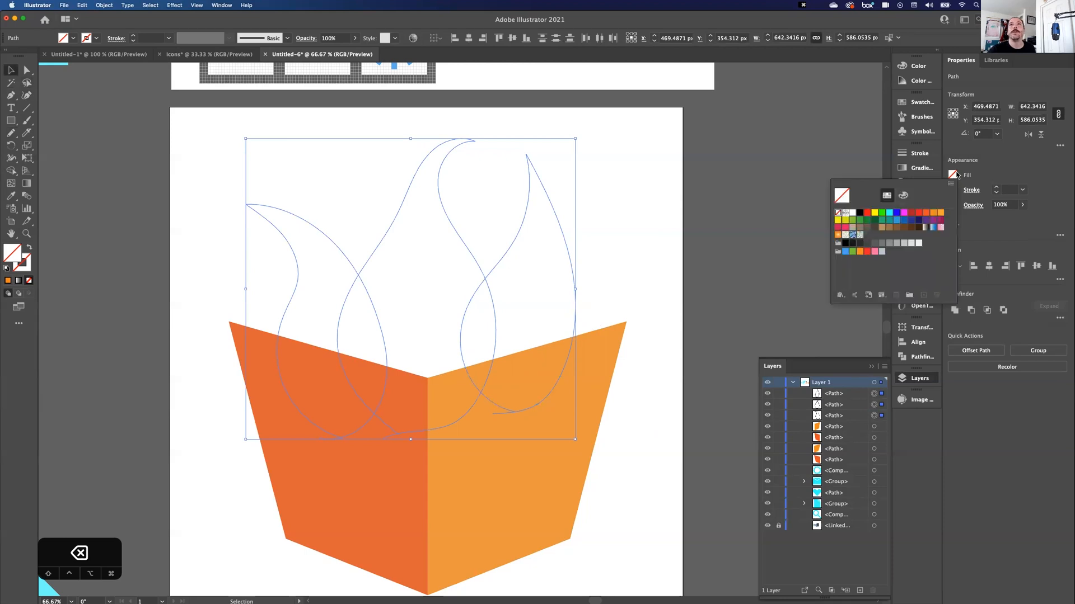
{"action": "left_click", "coordinate": [874, 220]}
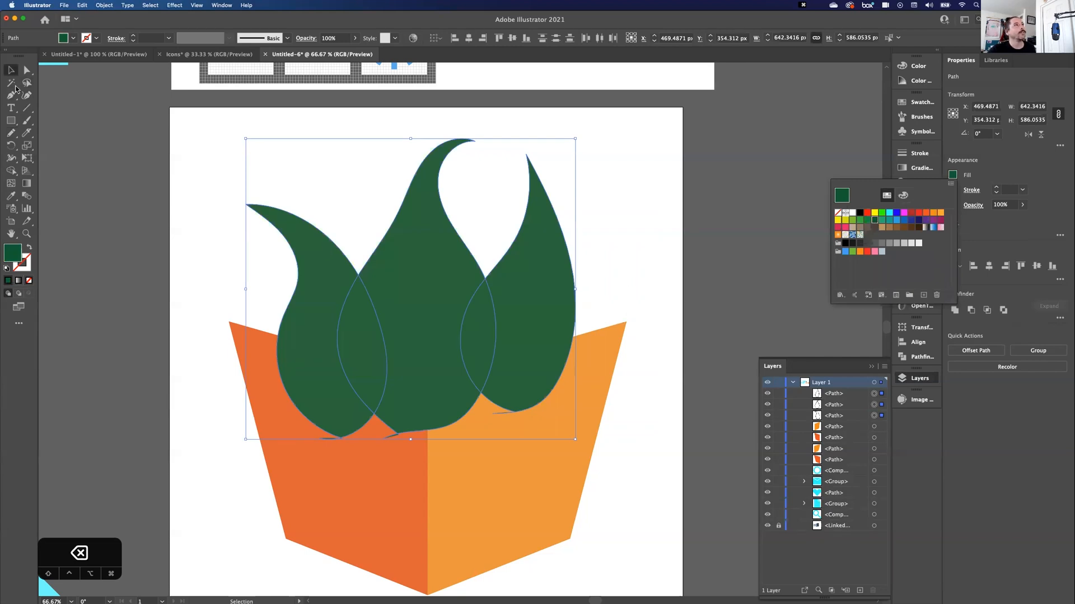
{"action": "left_click", "coordinate": [173, 152]}
{"action": "left_click", "coordinate": [217, 225]}
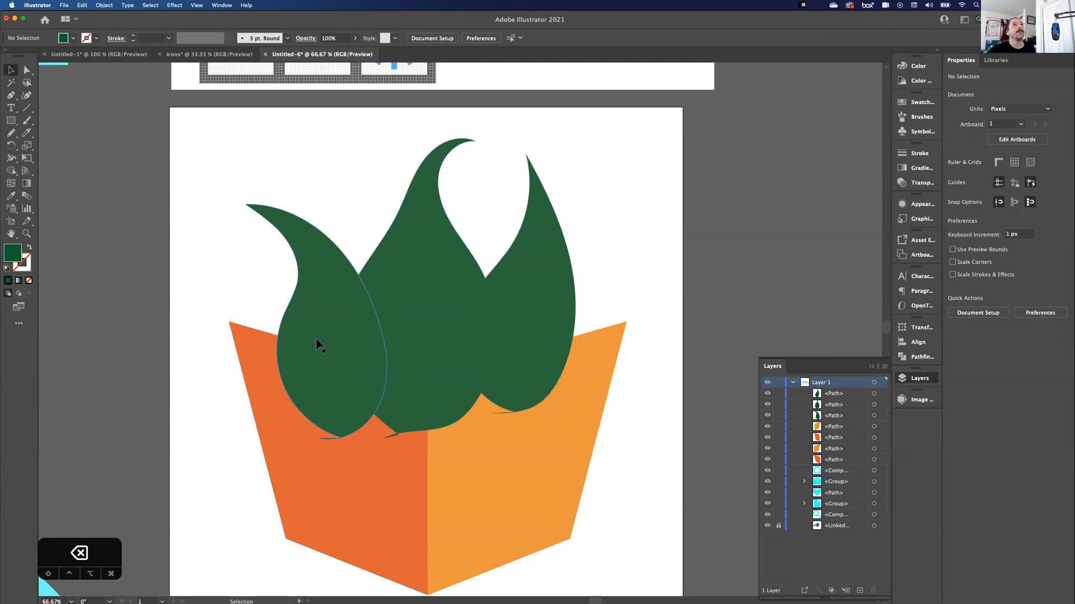
Step: Rotate the right green shape about 10° clockwise and reposition it lower in the box, at about X 675, Y 419 px
{"action": "left_click_drag", "start_coordinate": [535, 309], "coordinate": [557, 346]}
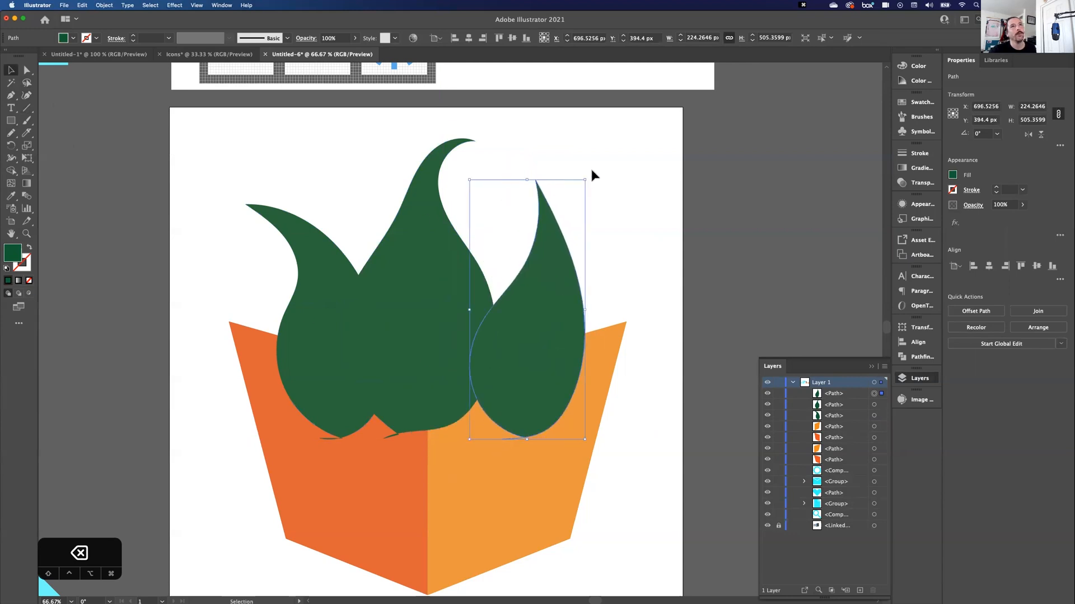
{"action": "left_click_drag", "start_coordinate": [586, 175], "coordinate": [622, 175]}
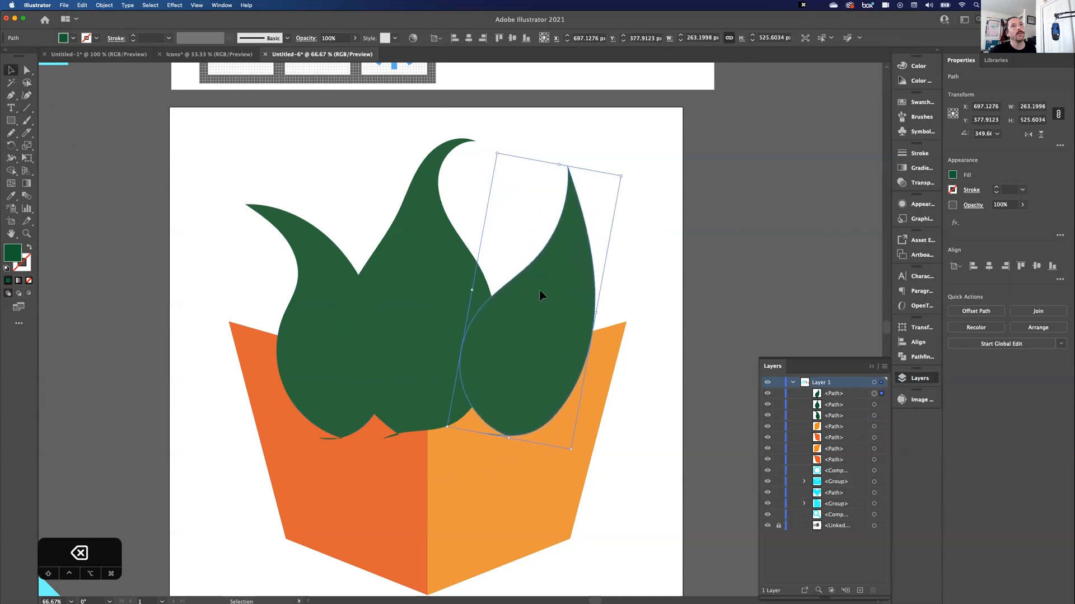
{"action": "left_click_drag", "start_coordinate": [539, 296], "coordinate": [531, 313]}
Step: Shift the middle green shape slightly and stretch it upward to about 626 px tall, and move the left one to about X 284, Y 445 px
{"action": "left_click_drag", "start_coordinate": [398, 318], "coordinate": [408, 329]}
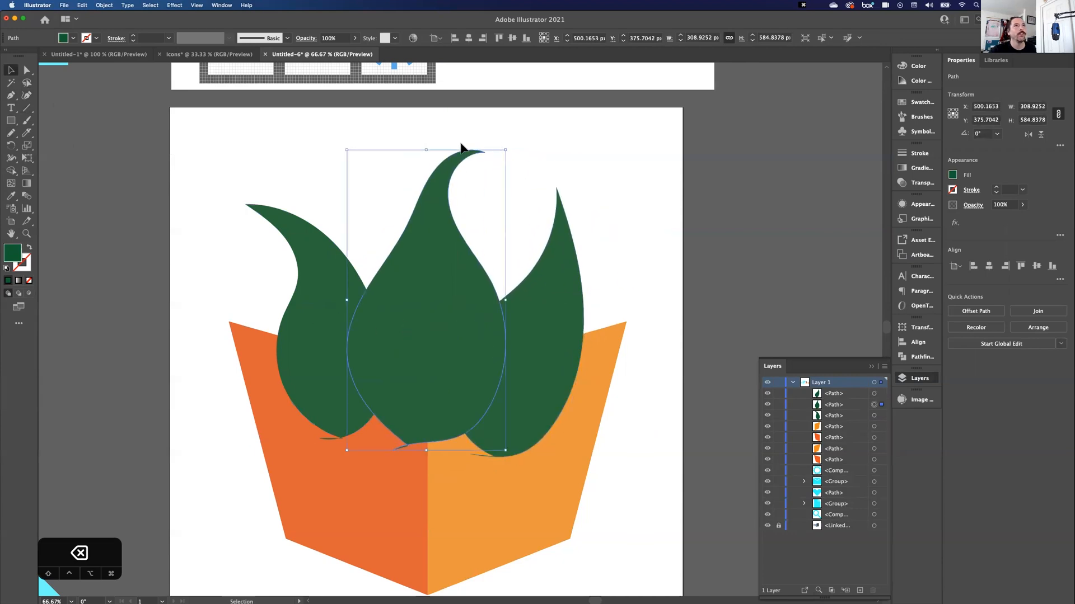
{"action": "left_click_drag", "start_coordinate": [429, 149], "coordinate": [428, 134]}
{"action": "left_click_drag", "start_coordinate": [416, 285], "coordinate": [417, 289]}
{"action": "mouse_move", "coordinate": [330, 307]}
{"action": "left_mouse_down"}
{"action": "mouse_move", "coordinate": [328, 324]}
{"action": "mouse_move", "coordinate": [335, 318]}
{"action": "left_mouse_up"}
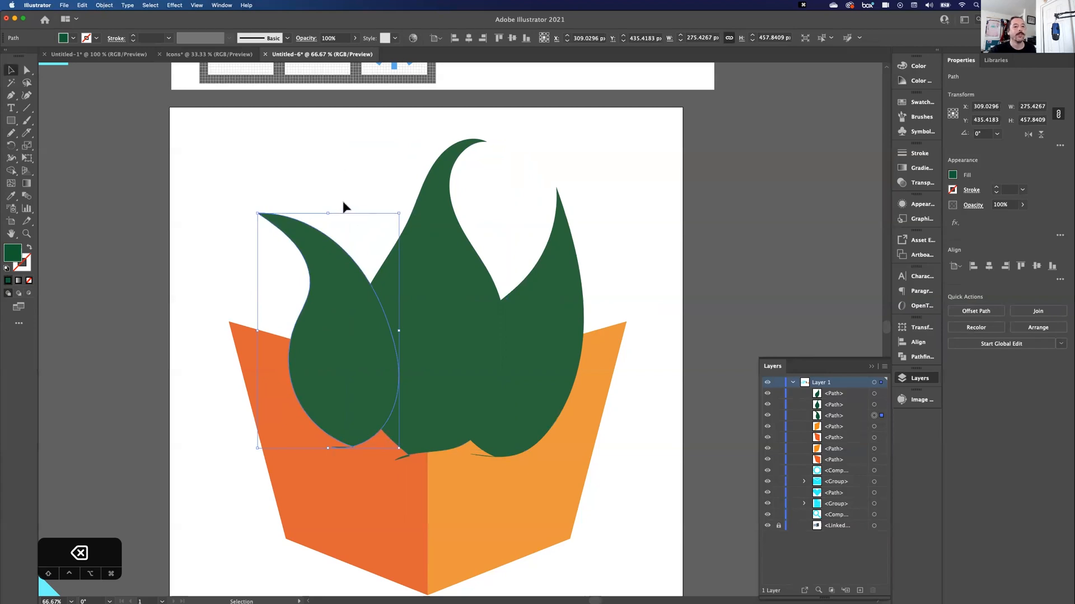
{"action": "left_click_drag", "start_coordinate": [341, 300], "coordinate": [329, 305]}
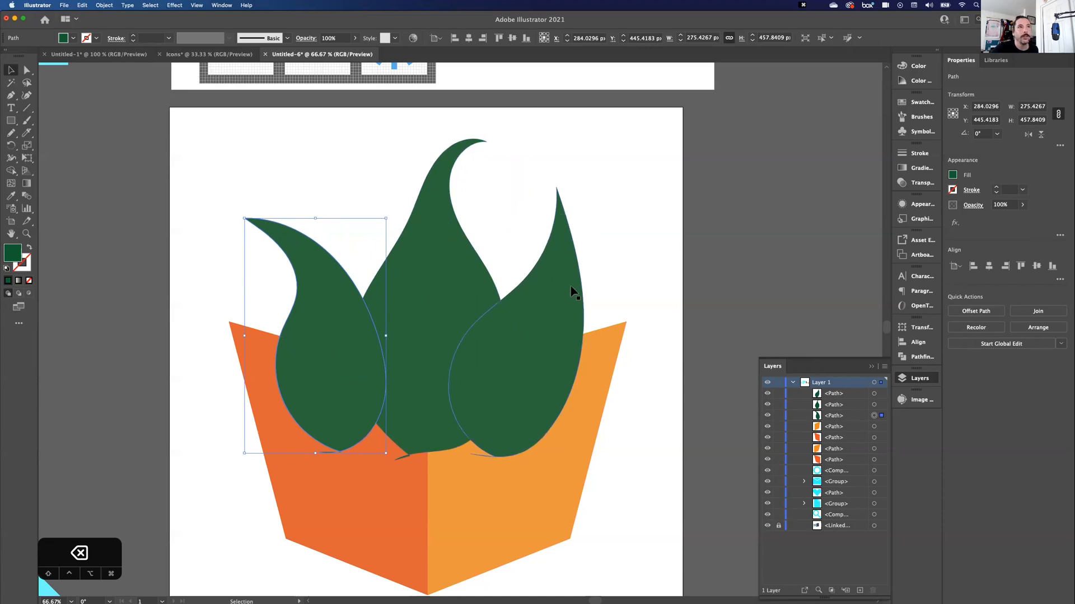
Step: Cut the left green shape with the Knife tool along a curve from its tip to its outer left edge, and deselect the pieces
{"action": "left_click", "coordinate": [28, 136]}
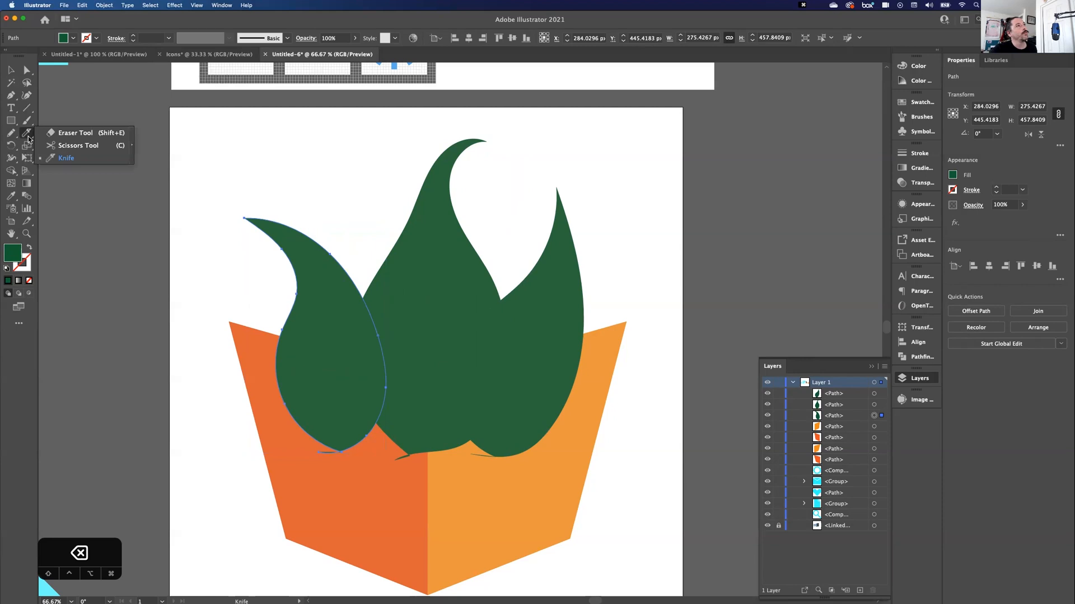
{"action": "left_click", "coordinate": [53, 133]}
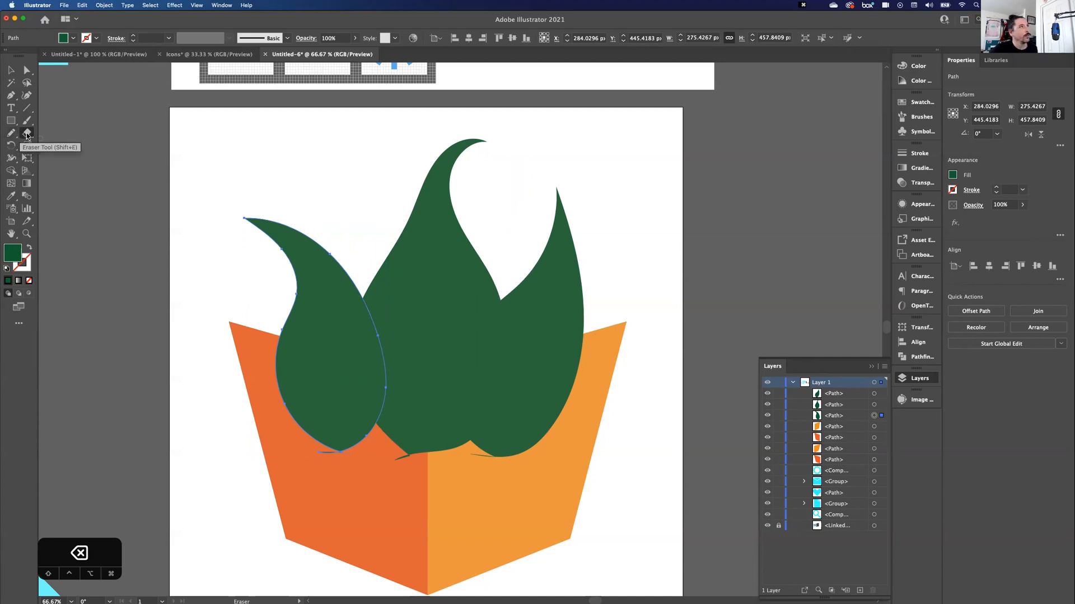
{"action": "left_click", "coordinate": [27, 136]}
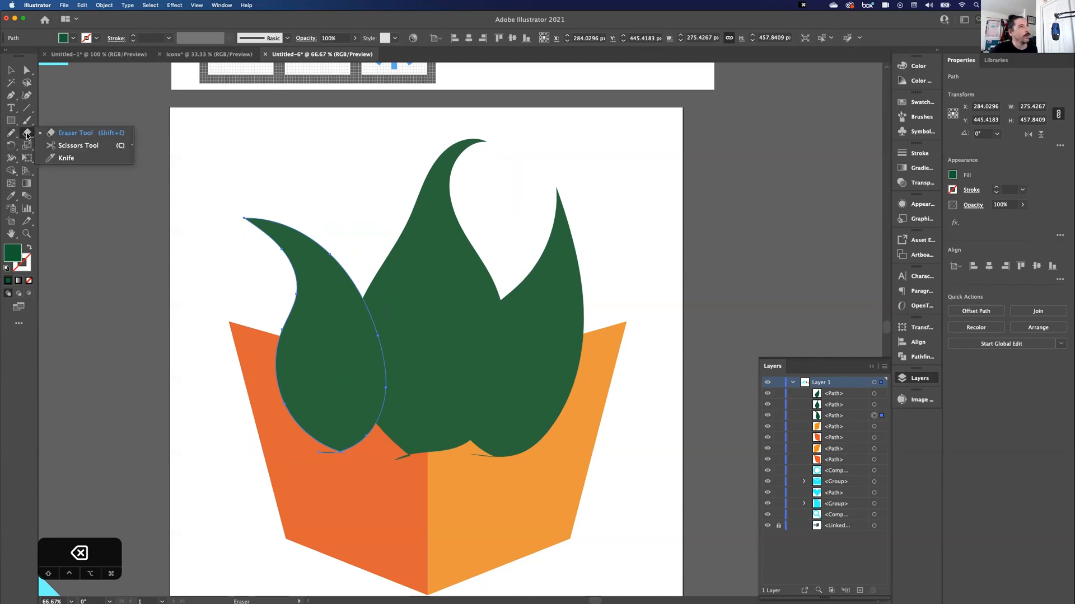
{"action": "left_click", "coordinate": [52, 159]}
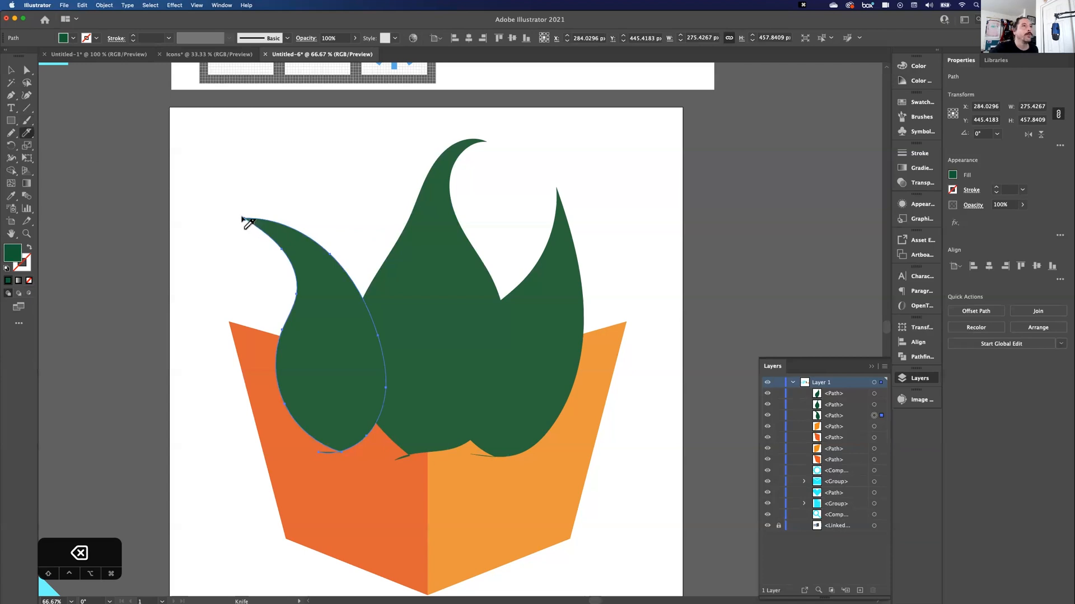
{"action": "mouse_move", "coordinate": [254, 222]}
{"action": "left_mouse_down"}
{"action": "mouse_move", "coordinate": [307, 266]}
{"action": "mouse_move", "coordinate": [316, 302]}
{"action": "mouse_move", "coordinate": [301, 340]}
{"action": "mouse_move", "coordinate": [253, 379]}
{"action": "left_mouse_up"}
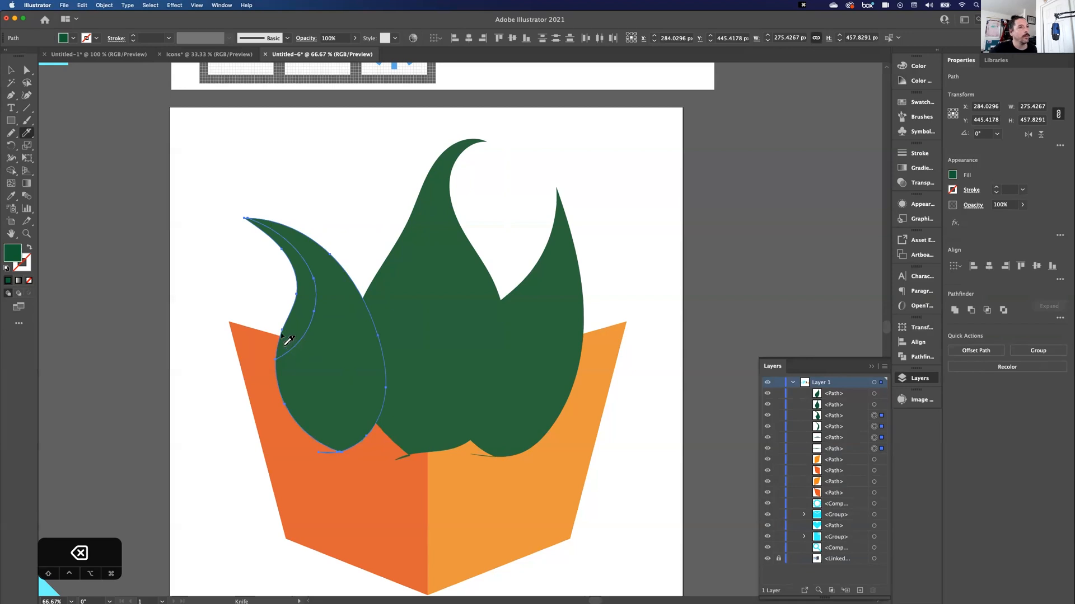
{"action": "left_click", "coordinate": [10, 70]}
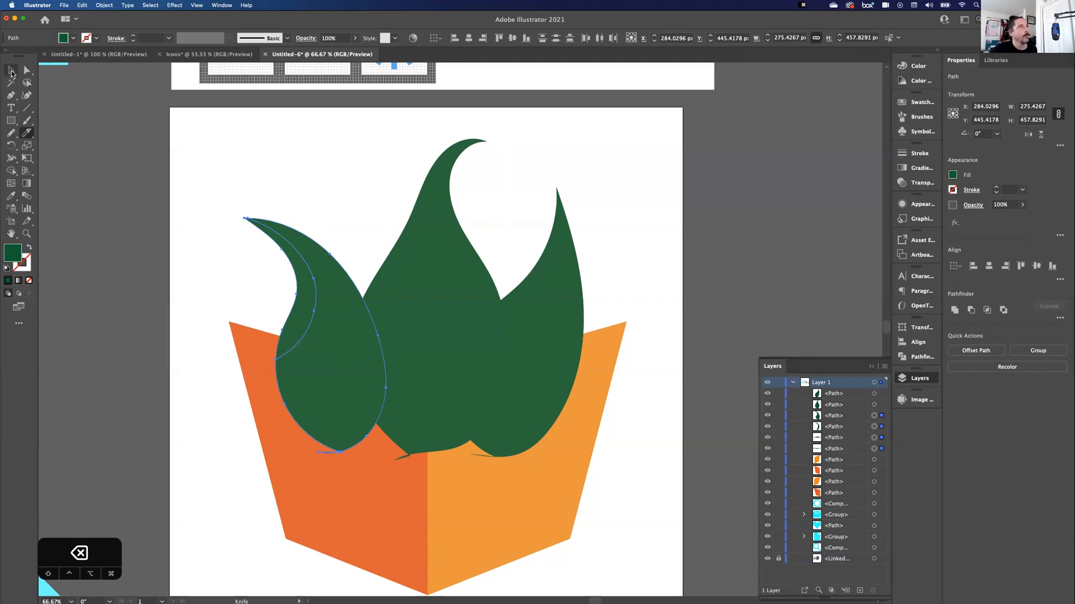
{"action": "left_click", "coordinate": [193, 245]}
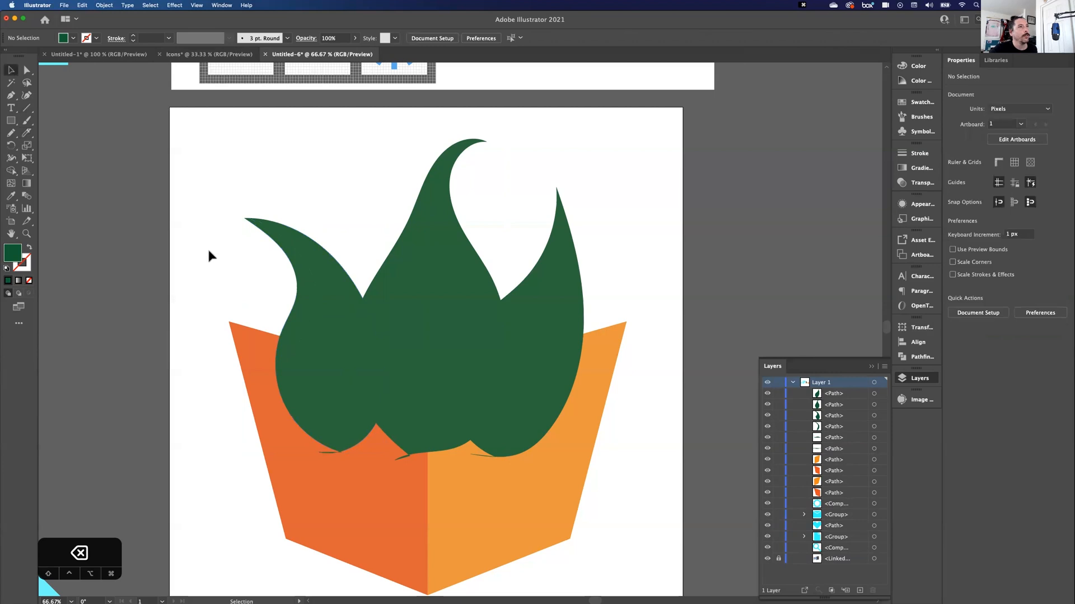
Step: Fill the crescent-shaped piece cut from the left green shape with a lighter green swatch
{"action": "left_click", "coordinate": [301, 310]}
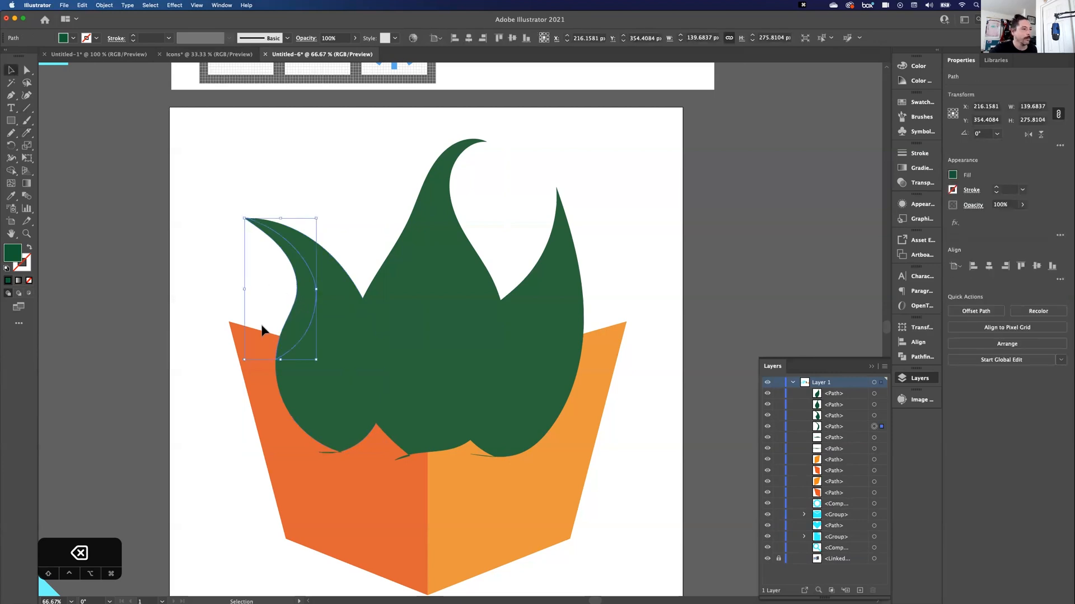
{"action": "left_click", "coordinate": [953, 176]}
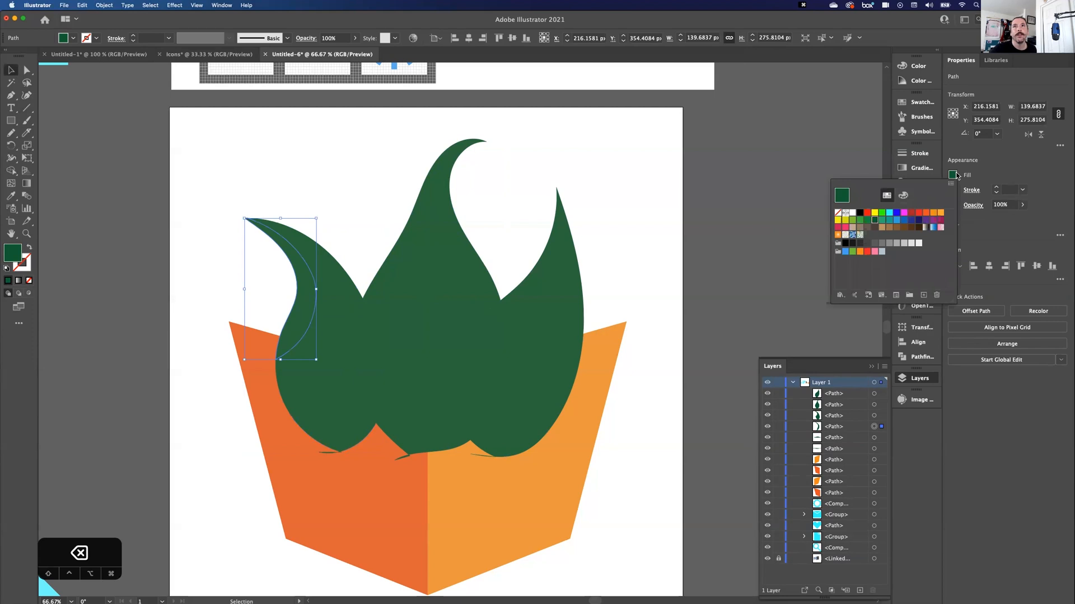
{"action": "left_click", "coordinate": [867, 220]}
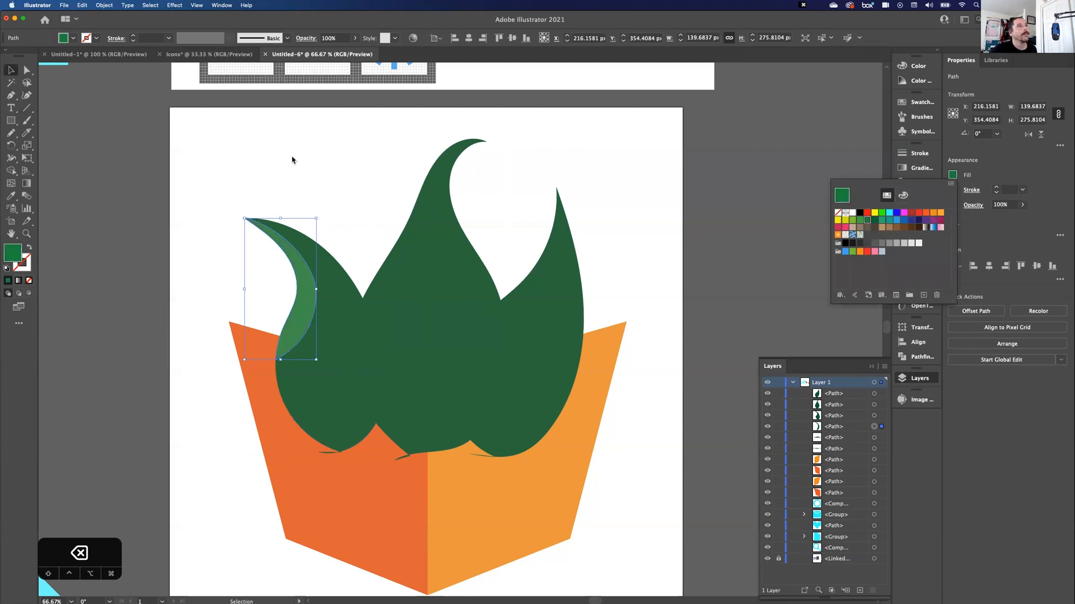
Step: Cut the middle green shape with the Knife tool along a curve from its tip down to its left edge
{"action": "left_click", "coordinate": [425, 226]}
{"action": "left_click", "coordinate": [426, 227]}
{"action": "left_click", "coordinate": [23, 136]}
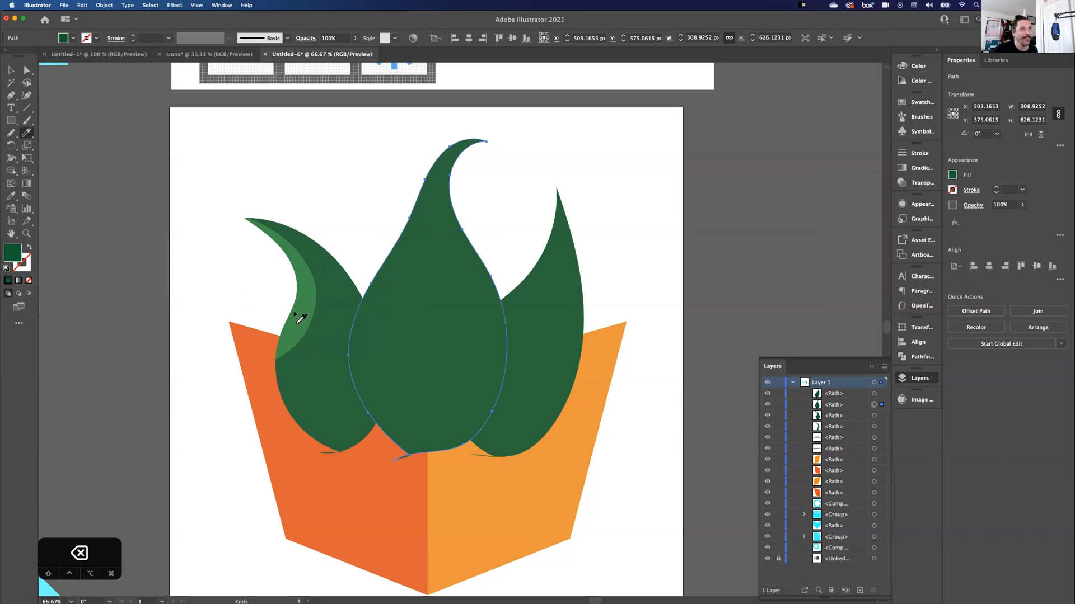
{"action": "mouse_move", "coordinate": [490, 142]}
{"action": "left_mouse_down"}
{"action": "mouse_move", "coordinate": [444, 173]}
{"action": "mouse_move", "coordinate": [428, 235]}
{"action": "mouse_move", "coordinate": [391, 271]}
{"action": "mouse_move", "coordinate": [356, 268]}
{"action": "left_mouse_up"}
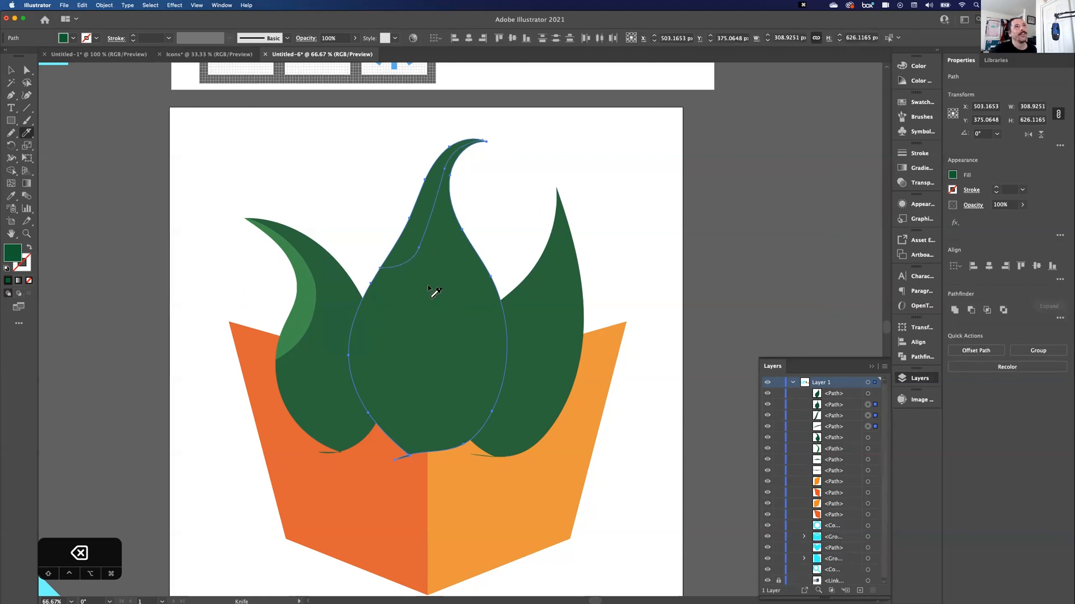
Step: Cut the right green shape with the Knife tool along a curve from its tip down to its left edge
{"action": "left_click", "coordinate": [12, 70]}
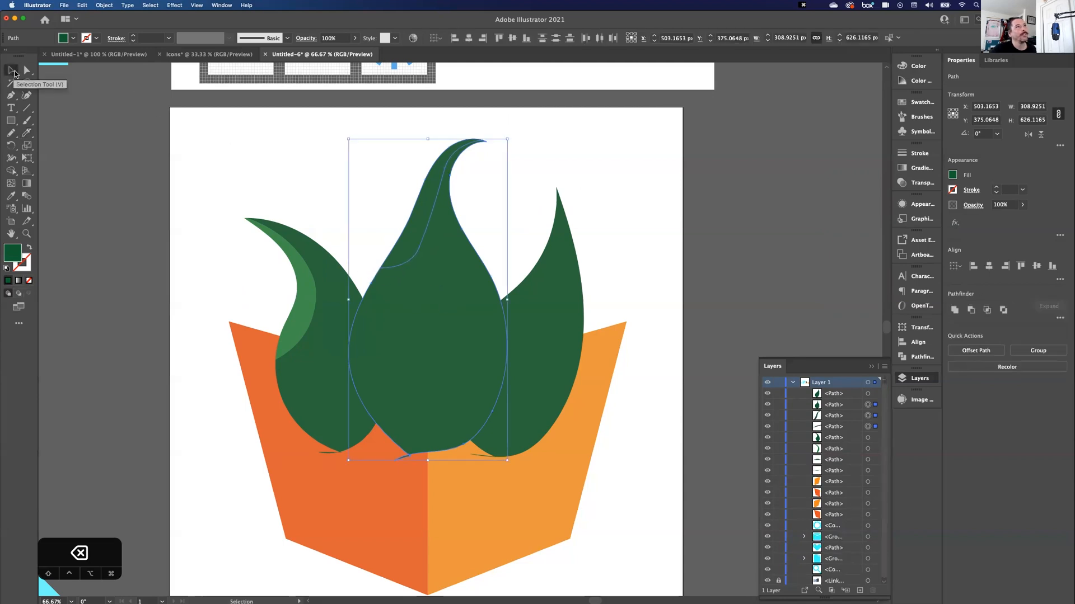
{"action": "left_click", "coordinate": [552, 278]}
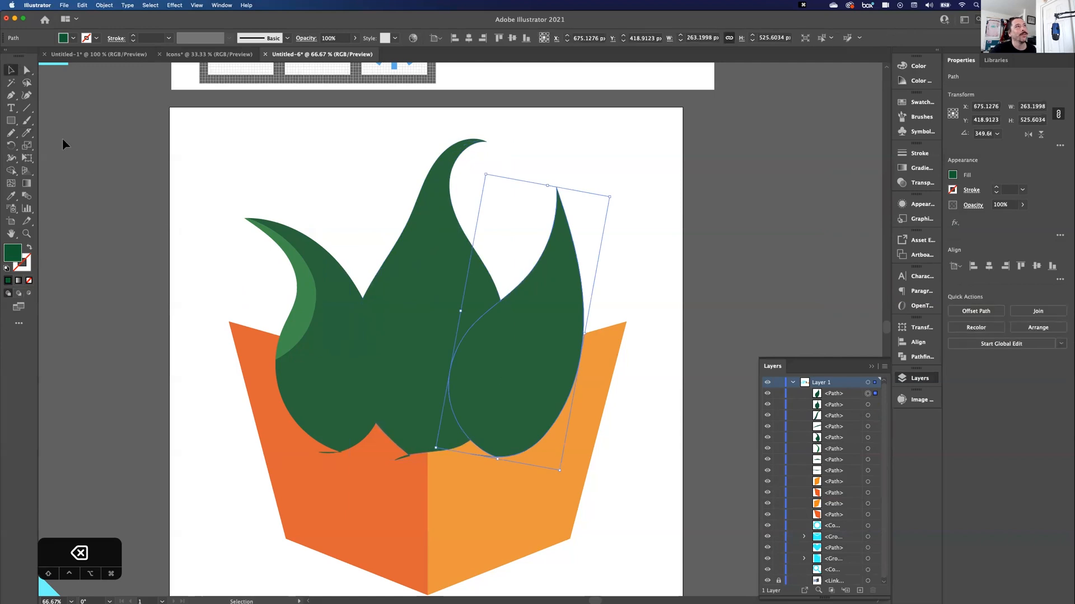
{"action": "left_click", "coordinate": [26, 132]}
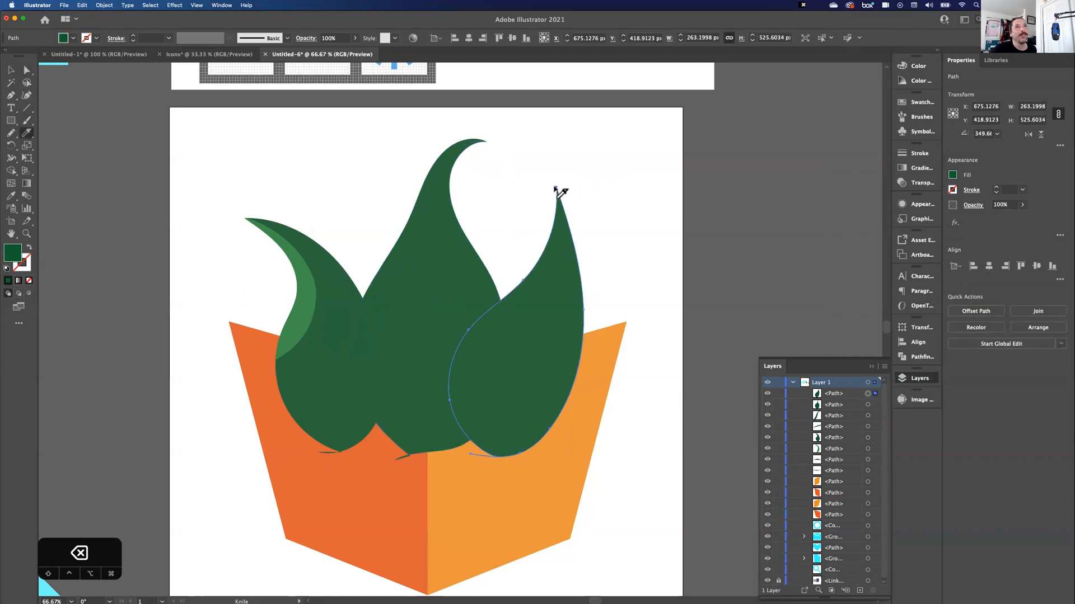
{"action": "mouse_move", "coordinate": [554, 187]}
{"action": "left_mouse_down"}
{"action": "mouse_move", "coordinate": [562, 268]}
{"action": "mouse_move", "coordinate": [540, 303]}
{"action": "mouse_move", "coordinate": [504, 324]}
{"action": "mouse_move", "coordinate": [467, 321]}
{"action": "left_mouse_up"}
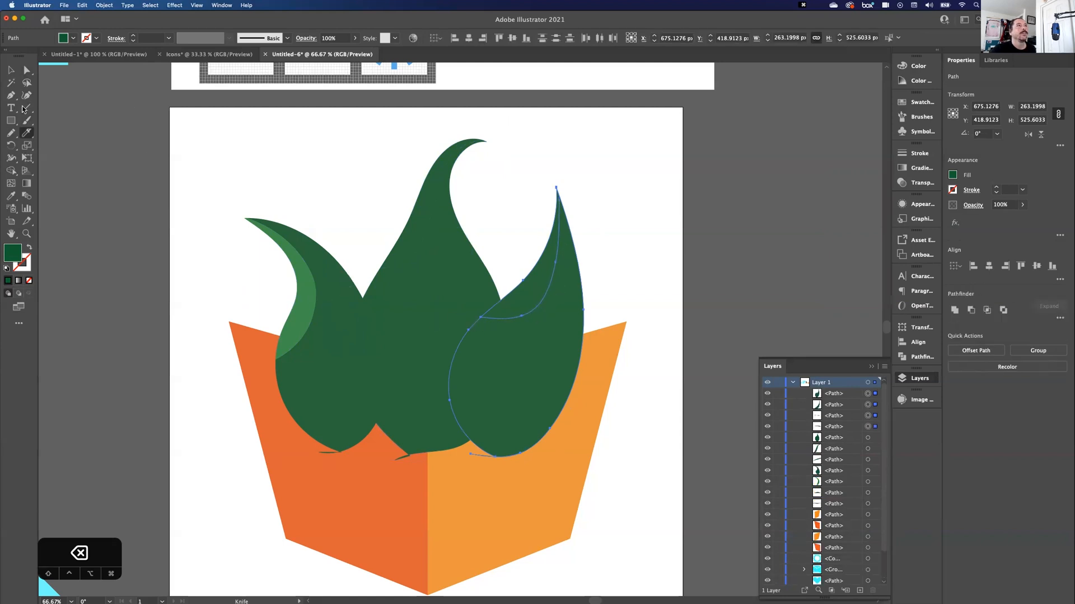
Step: Fill the piece cut along the left side of the middle green shape with the lighter green swatch
{"action": "left_click", "coordinate": [10, 69]}
{"action": "left_click", "coordinate": [404, 255]}
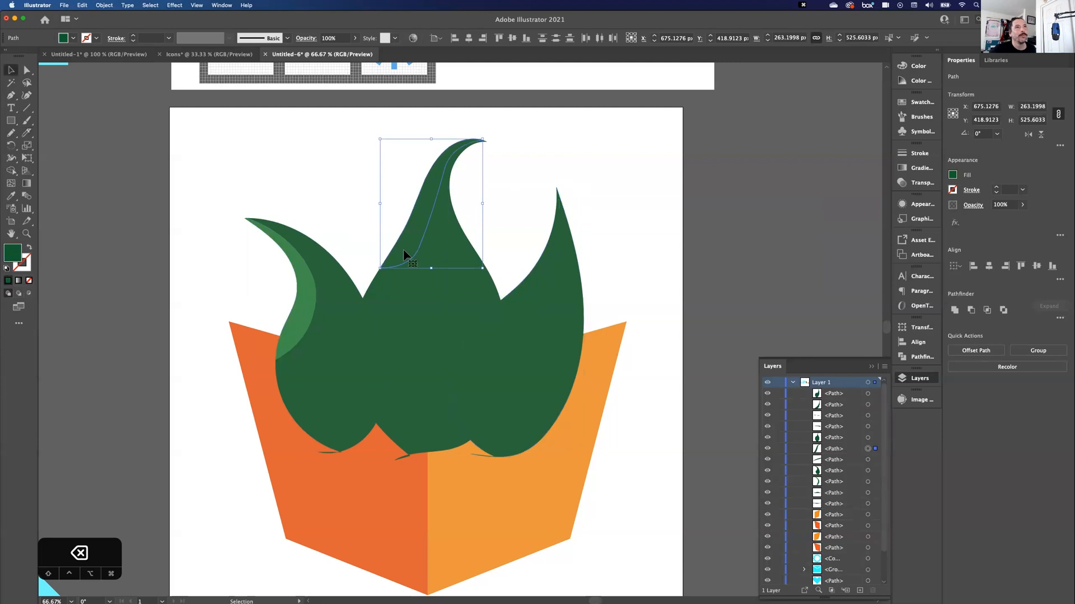
{"action": "left_click", "coordinate": [952, 175]}
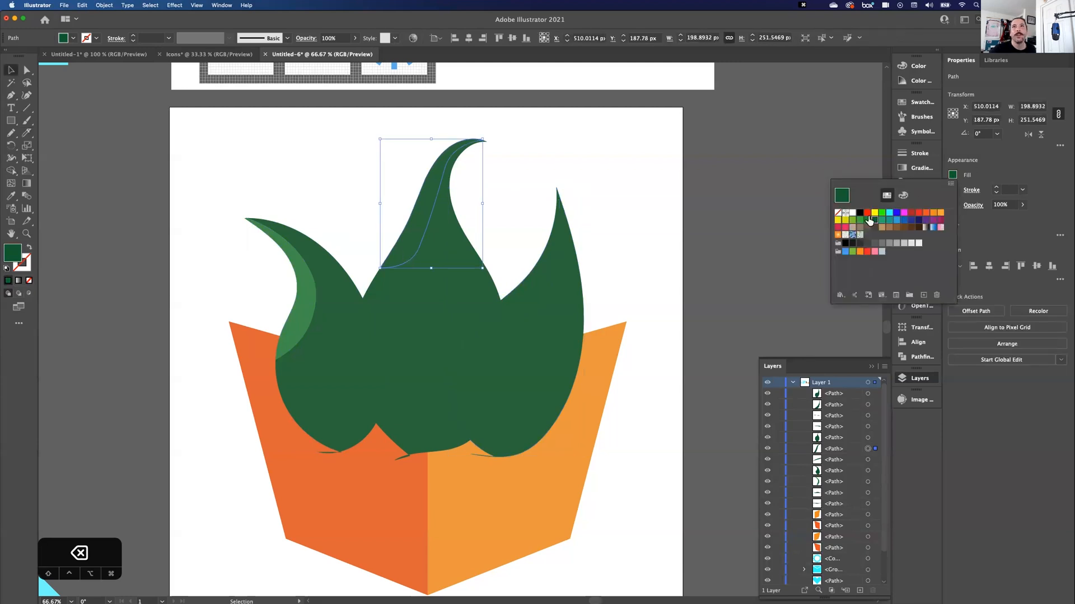
{"action": "left_click", "coordinate": [867, 220]}
Step: Fill the piece cut along the left side of the right green shape with the lighter green swatch
{"action": "left_click", "coordinate": [546, 274]}
{"action": "left_click", "coordinate": [539, 283]}
{"action": "left_click", "coordinate": [952, 175]}
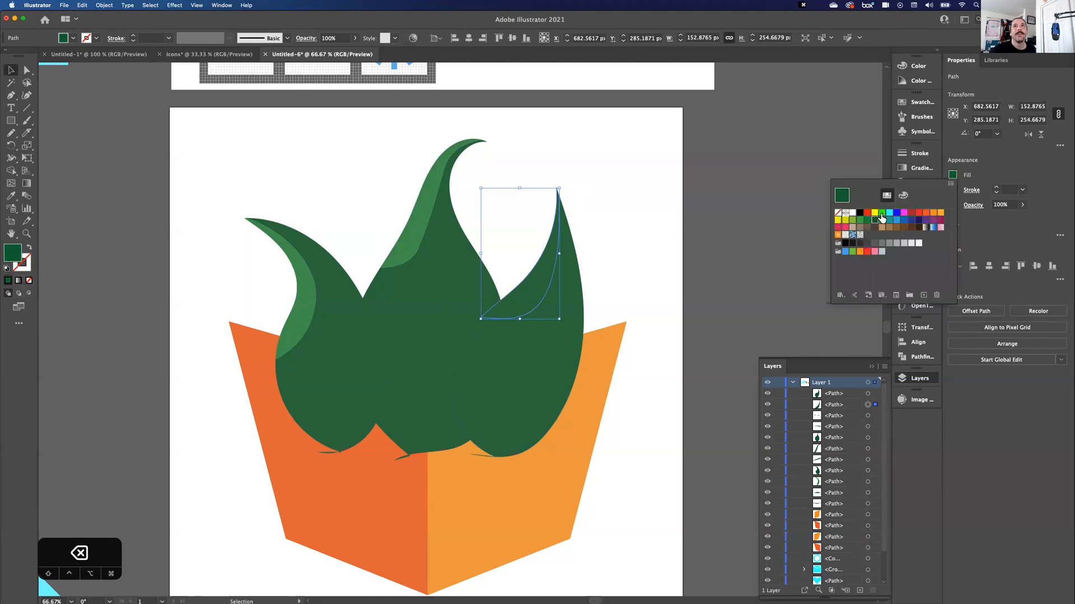
{"action": "left_click", "coordinate": [867, 220]}
{"action": "left_click", "coordinate": [192, 353]}
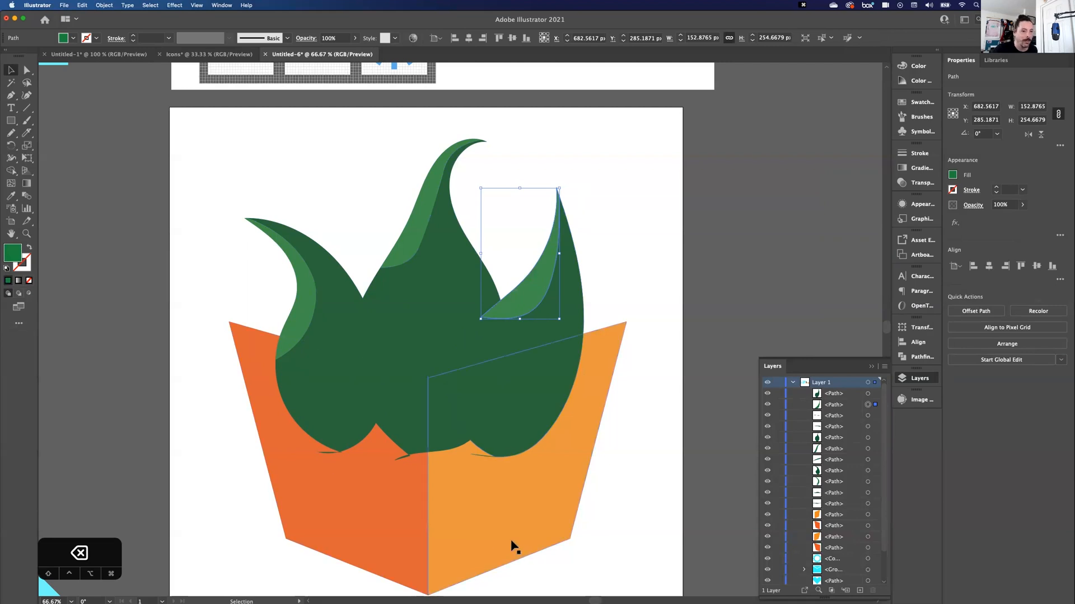
Step: Swap the box's two tones by filling the left face with the lighter orange swatch and the right face with the darker orange
{"action": "left_click", "coordinate": [365, 552]}
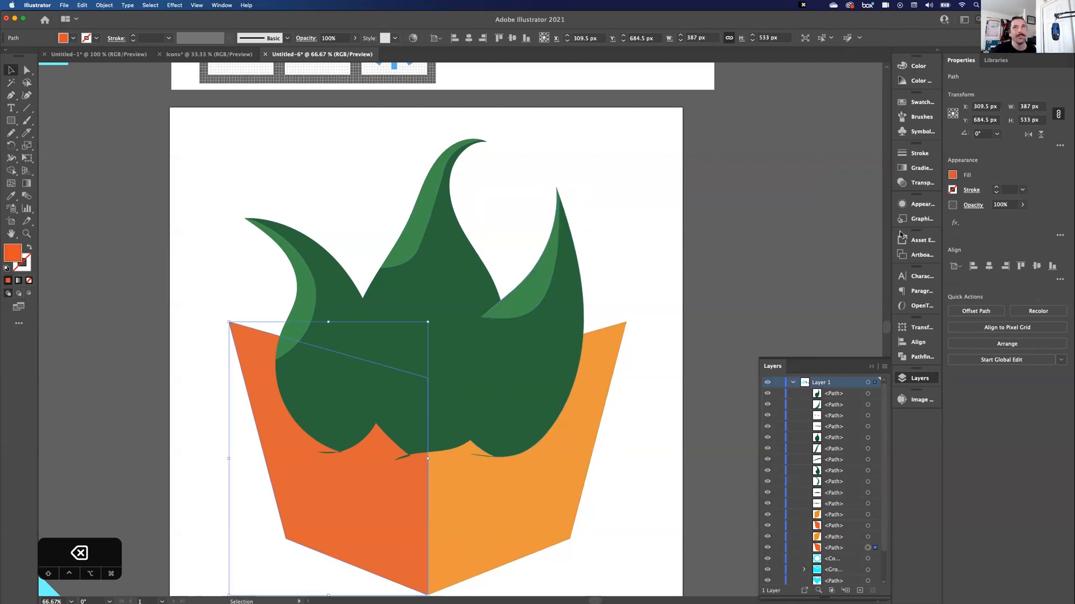
{"action": "left_click", "coordinate": [952, 174]}
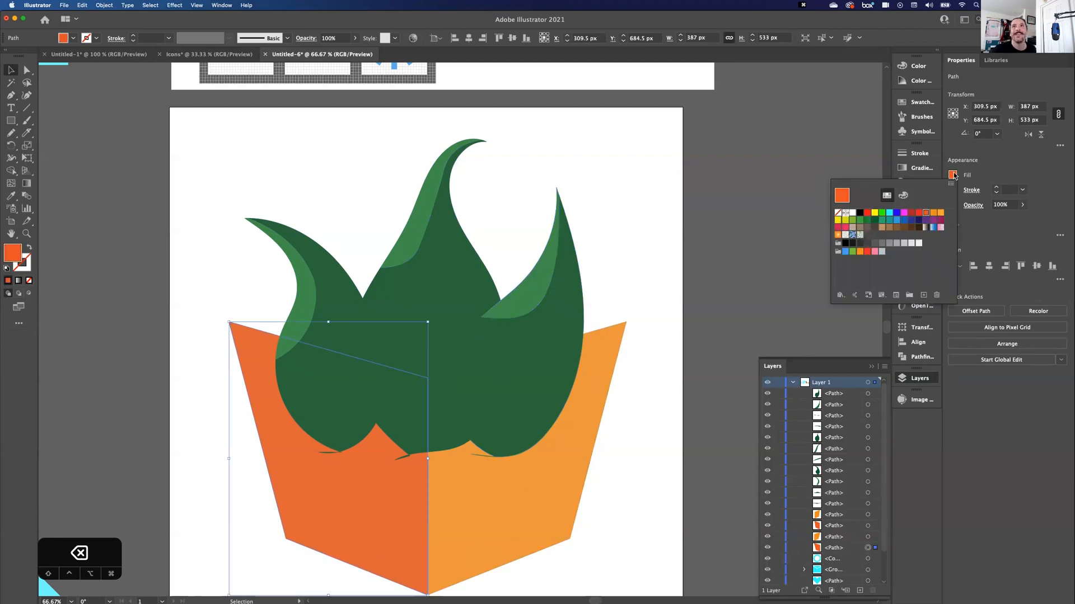
{"action": "left_click", "coordinate": [933, 213]}
{"action": "left_click", "coordinate": [554, 472]}
{"action": "left_click", "coordinate": [546, 475]}
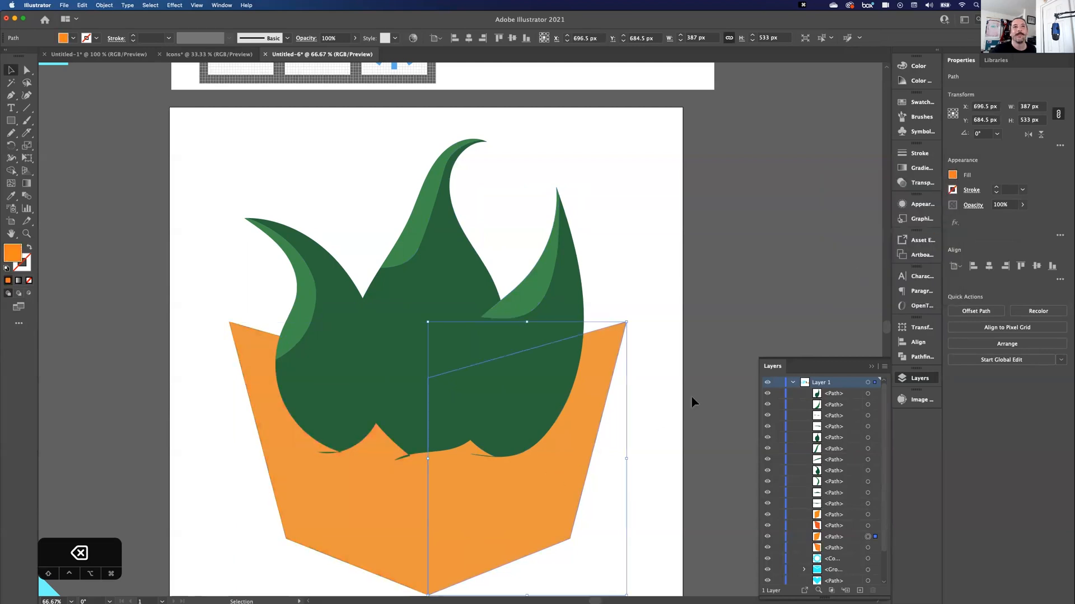
{"action": "left_click", "coordinate": [952, 175]}
{"action": "left_click", "coordinate": [926, 213]}
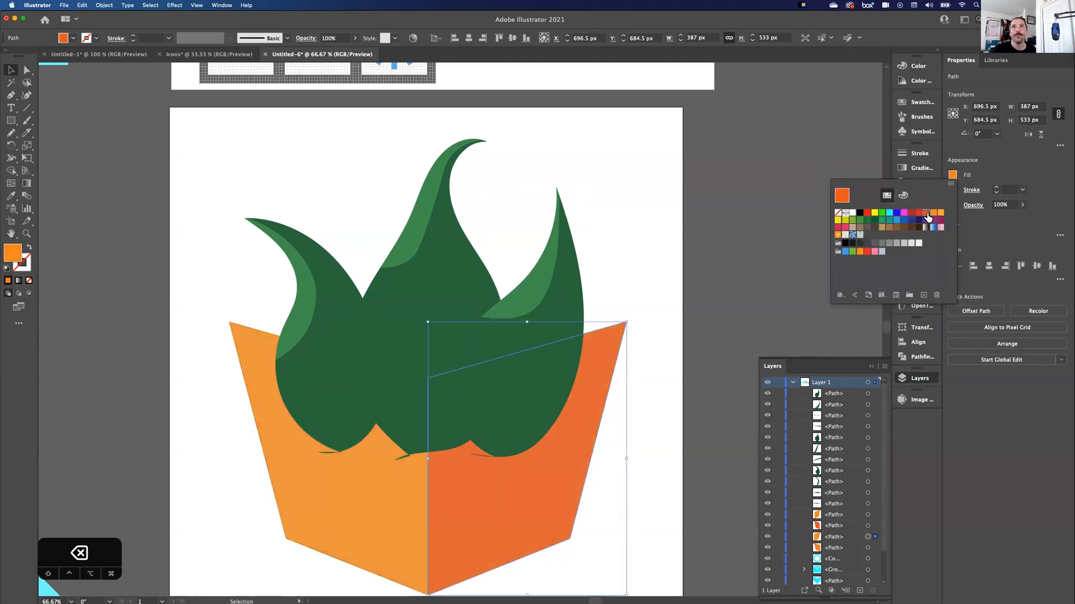
{"action": "left_click", "coordinate": [217, 290]}
{"action": "left_click", "coordinate": [181, 302]}
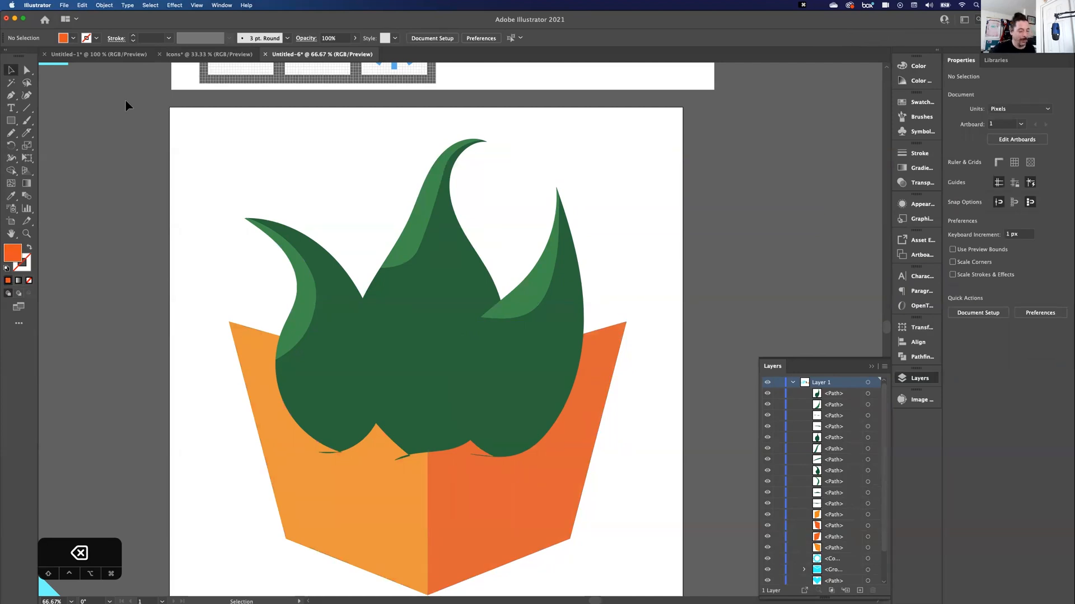
Step: Select all the green leaf shapes with their highlight pieces and send them to the back, behind the box faces
{"action": "key", "text": "super+minus"}
{"action": "key", "text": "super+minus"}
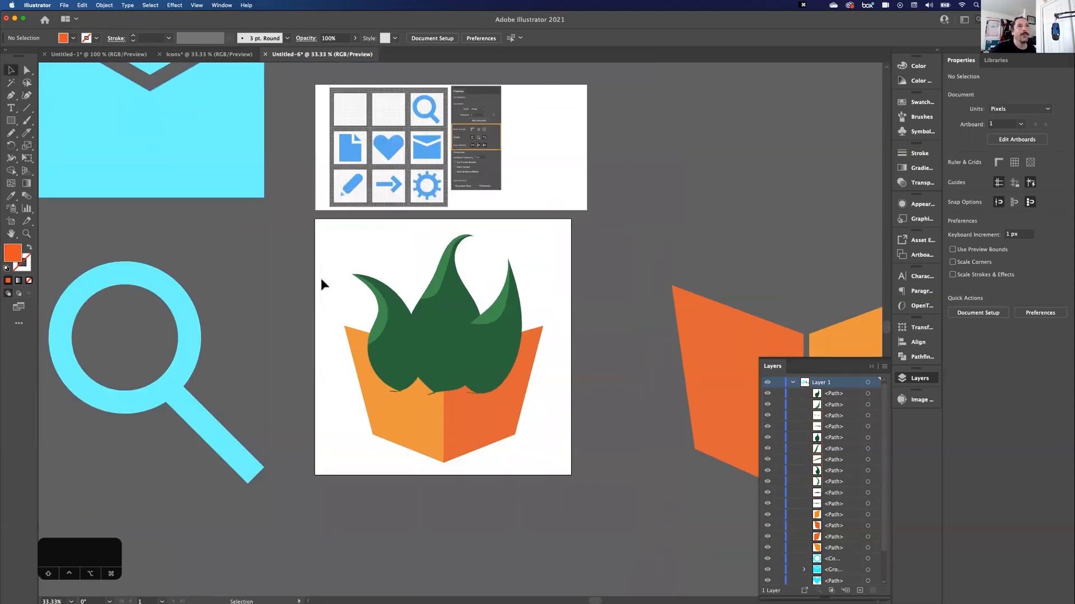
{"action": "left_click_drag", "start_coordinate": [331, 235], "coordinate": [525, 322]}
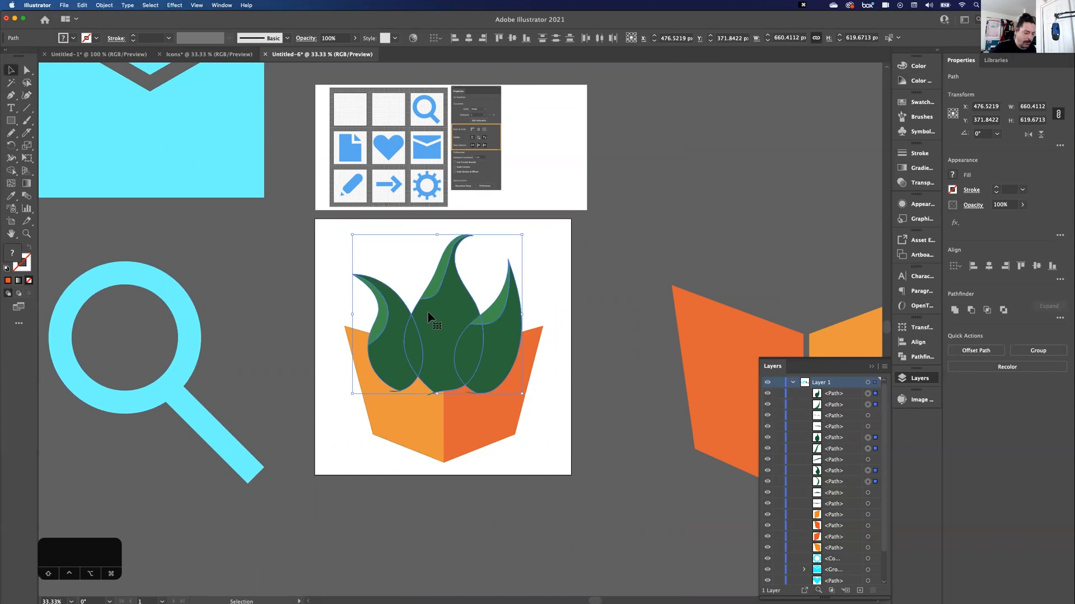
{"action": "key", "text": "super"}
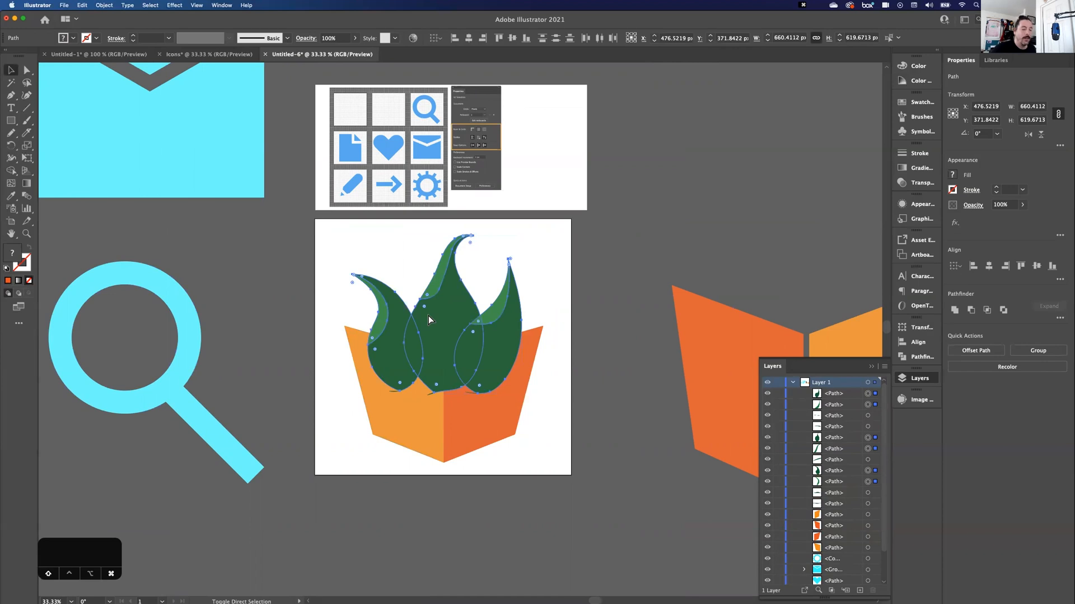
{"action": "key", "text": "shift+super+bracketleft"}
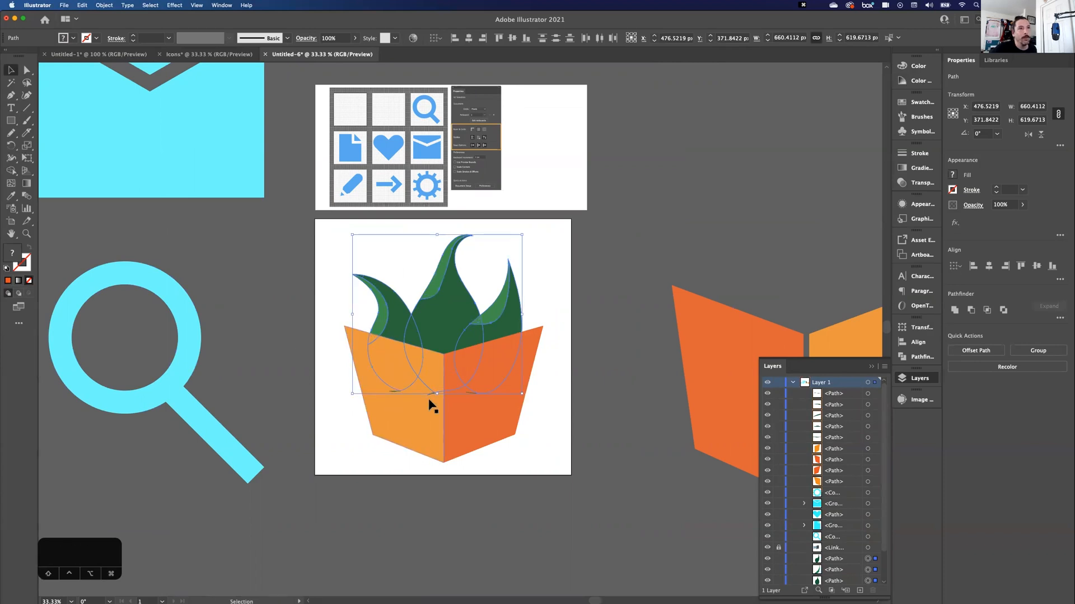
Step: Delete the leftover green slivers lying across the front faces of the box
{"action": "key", "text": "a"}
{"action": "left_click", "coordinate": [322, 343]}
{"action": "key", "text": "super+equal"}
{"action": "key", "text": "super+equal"}
{"action": "key", "text": "super+equal"}
{"action": "left_click_drag", "start_coordinate": [241, 397], "coordinate": [254, 312]}
{"action": "left_click", "coordinate": [277, 428]}
{"action": "key", "text": "BackSpace"}
{"action": "left_click", "coordinate": [290, 429]}
{"action": "key", "text": "BackSpace"}
{"action": "left_click", "coordinate": [386, 436]}
{"action": "key", "text": "BackSpace"}
{"action": "left_click", "coordinate": [512, 435]}
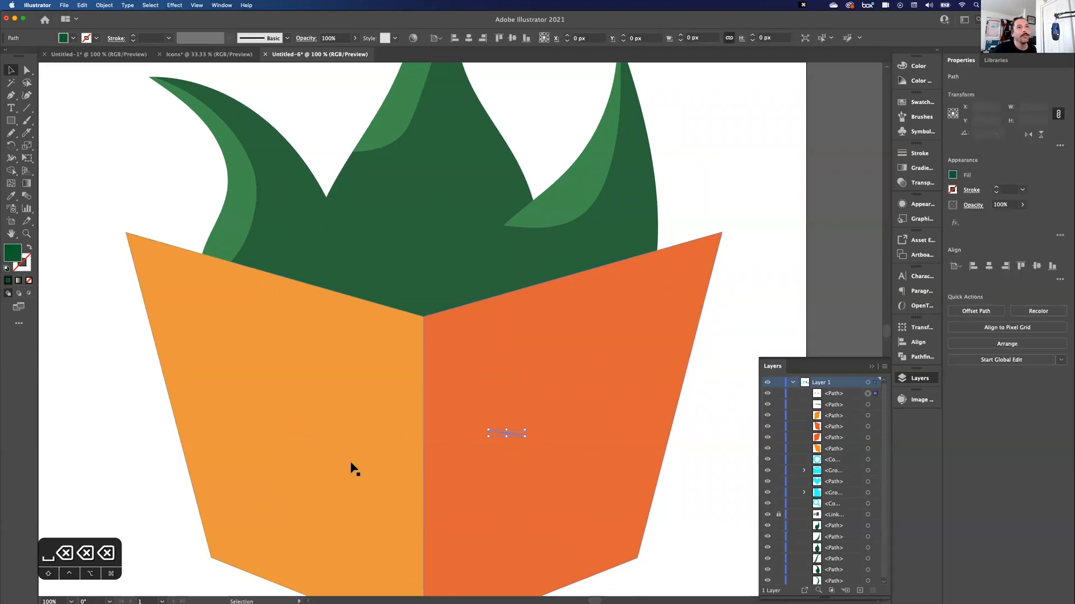
{"action": "key", "text": "BackSpace"}
Step: Bring the green leaf shapes to the front of the stack and send them behind the box again
{"action": "key", "text": "super+minus"}
{"action": "key", "text": "super+minus"}
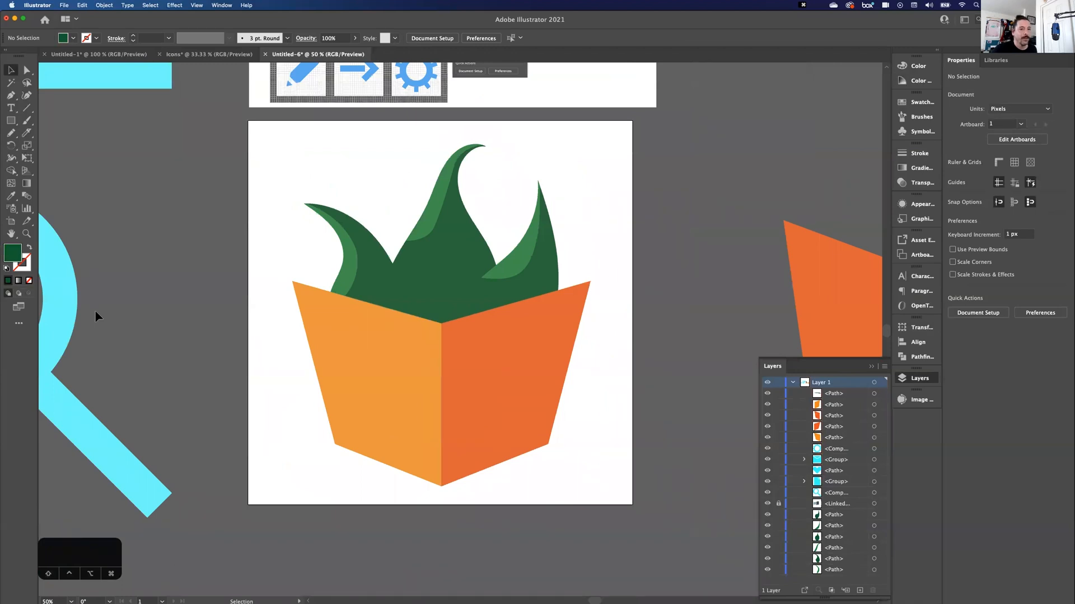
{"action": "left_click_drag", "start_coordinate": [364, 200], "coordinate": [547, 278]}
{"action": "key", "text": "super"}
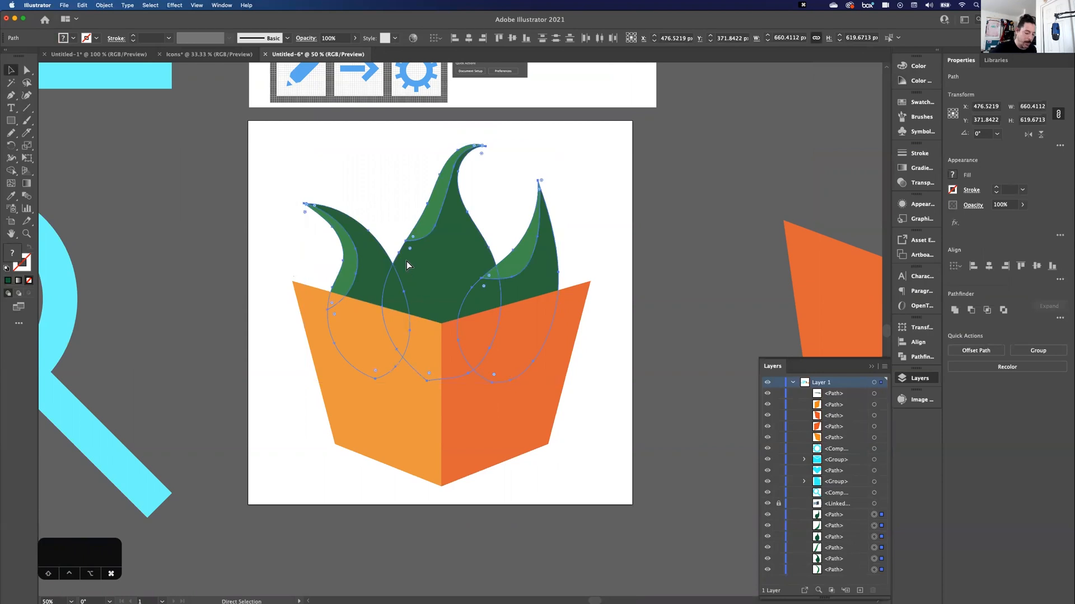
{"action": "key", "text": "shift"}
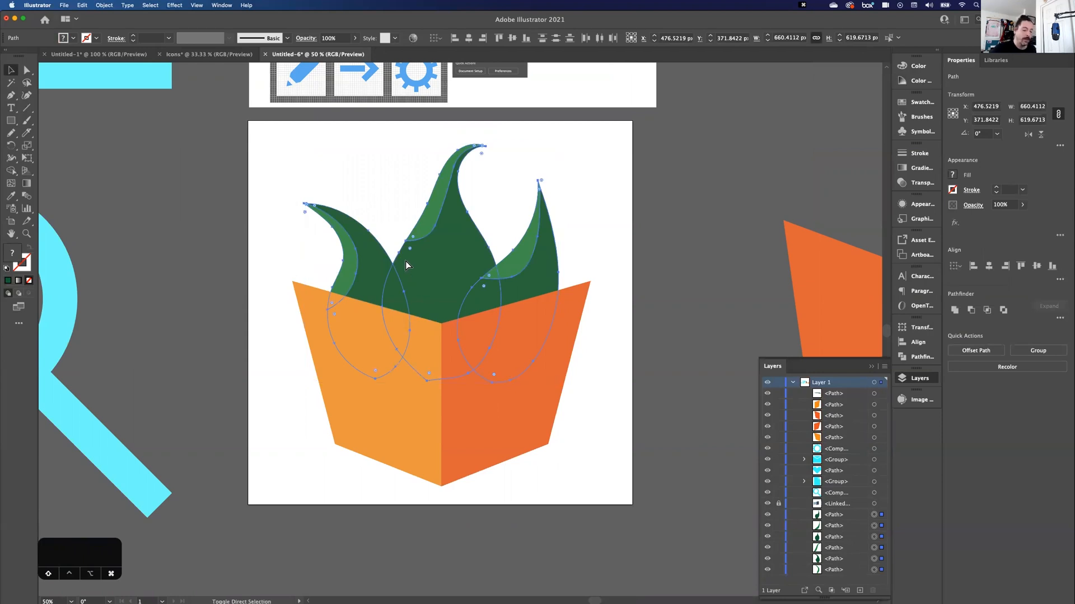
{"action": "key", "text": "super+shift+bracketright"}
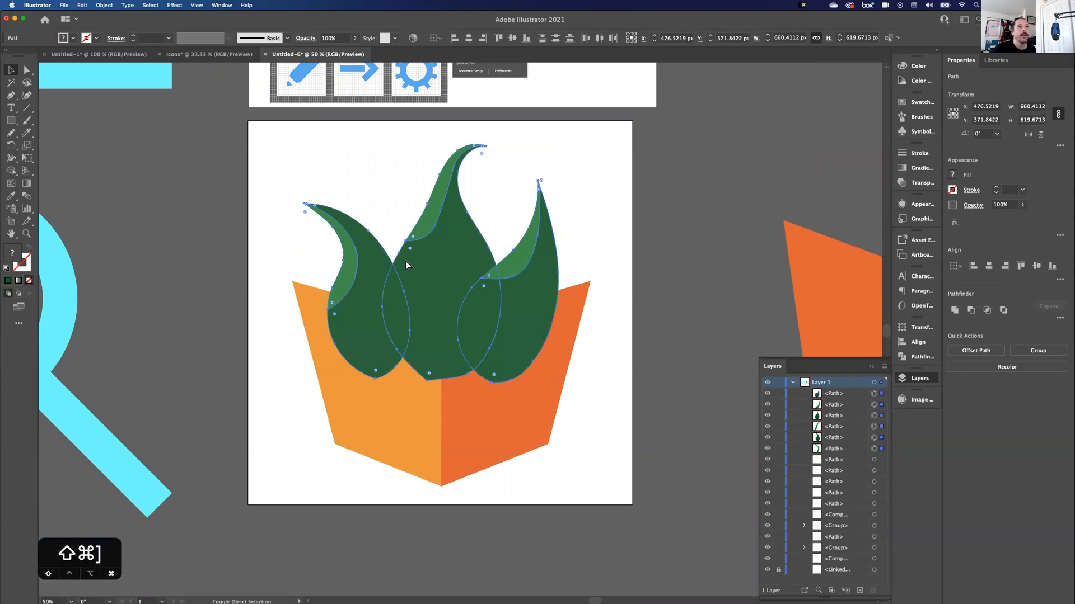
{"action": "key", "text": "super+shift+bracketleft"}
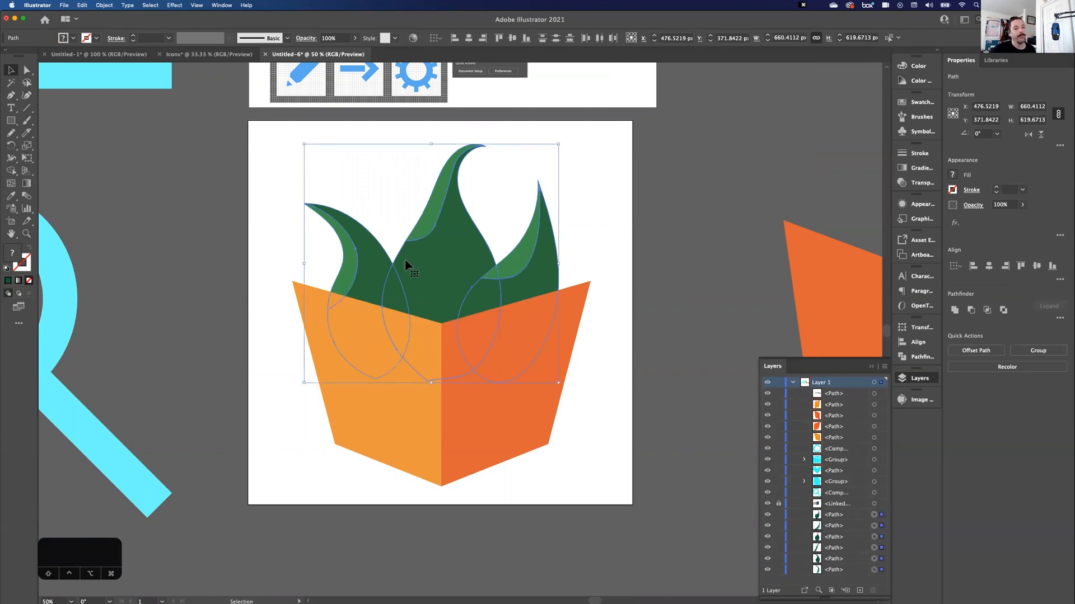
{"action": "left_click", "coordinate": [276, 219]}
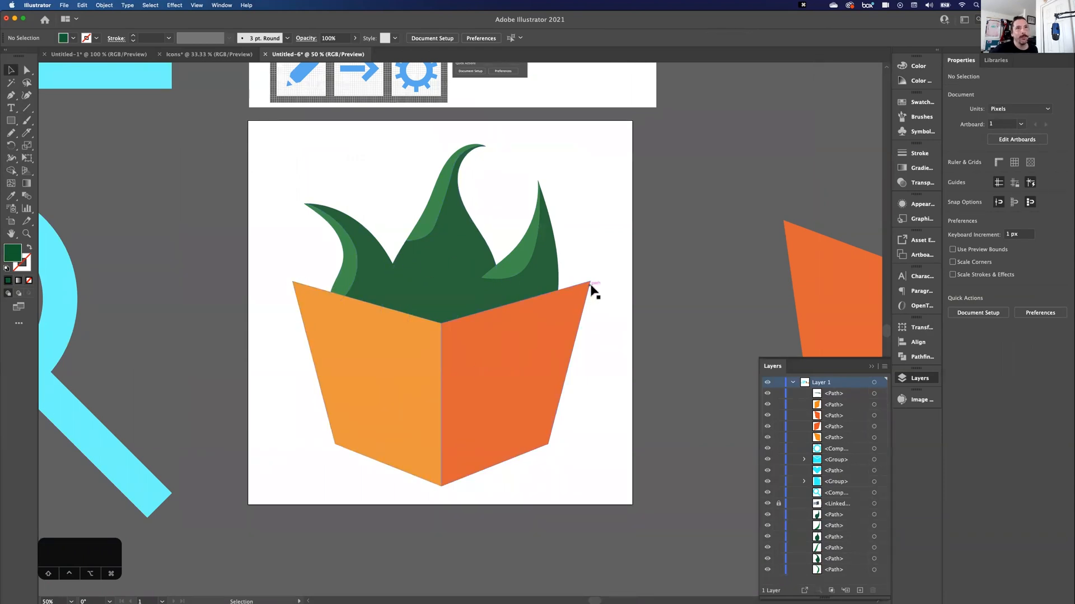
Step: Draw a closed four-cornered shape with the Pen tool over the box opening, joining the rim's corners with a back corner above the centre
{"action": "left_click", "coordinate": [11, 96]}
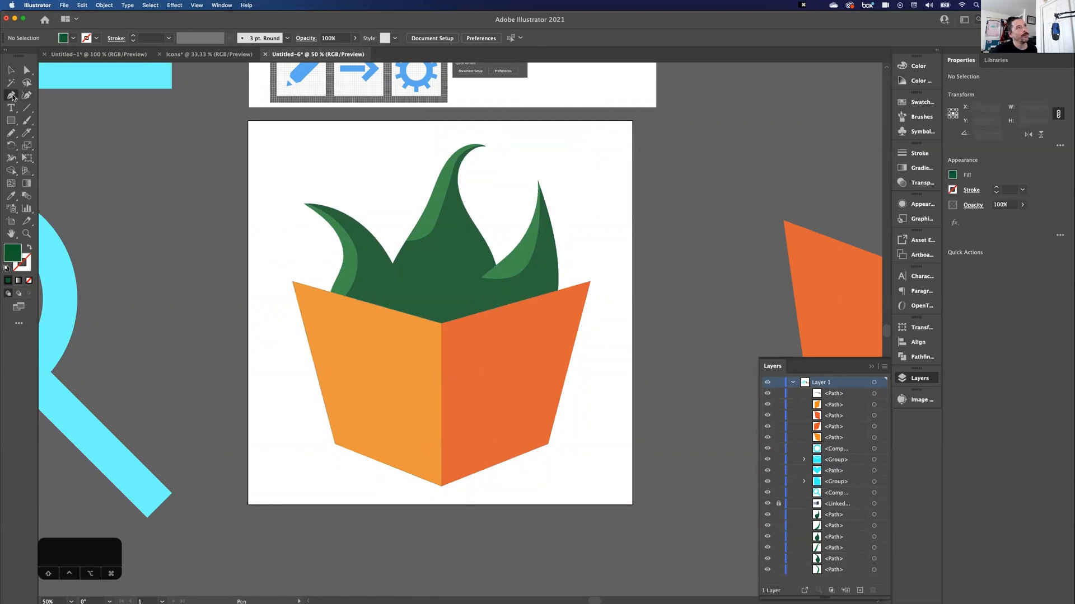
{"action": "left_click", "coordinate": [292, 281]}
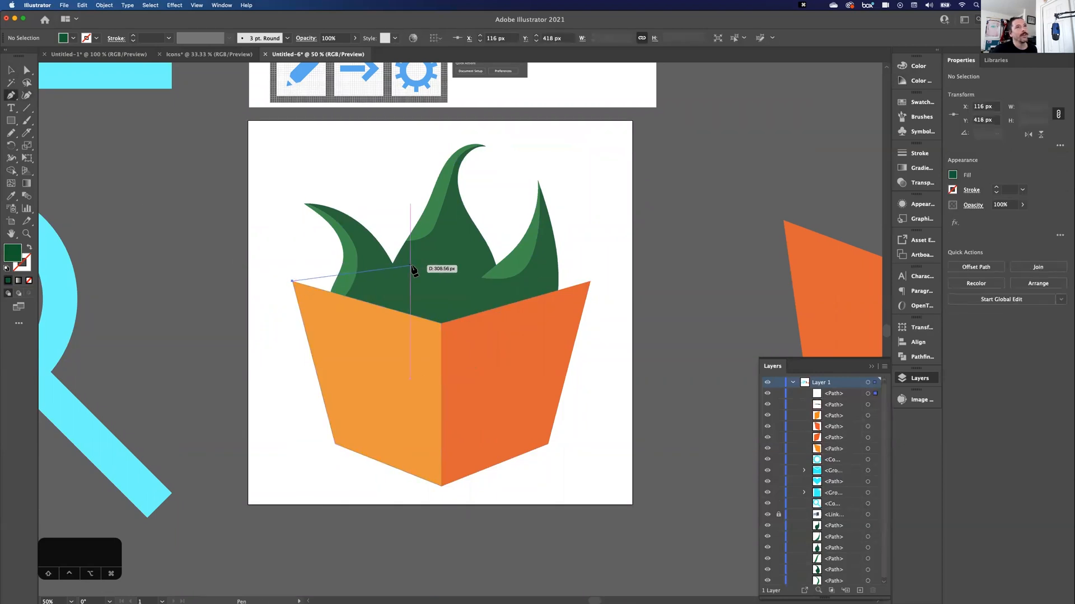
{"action": "left_click", "coordinate": [441, 258]}
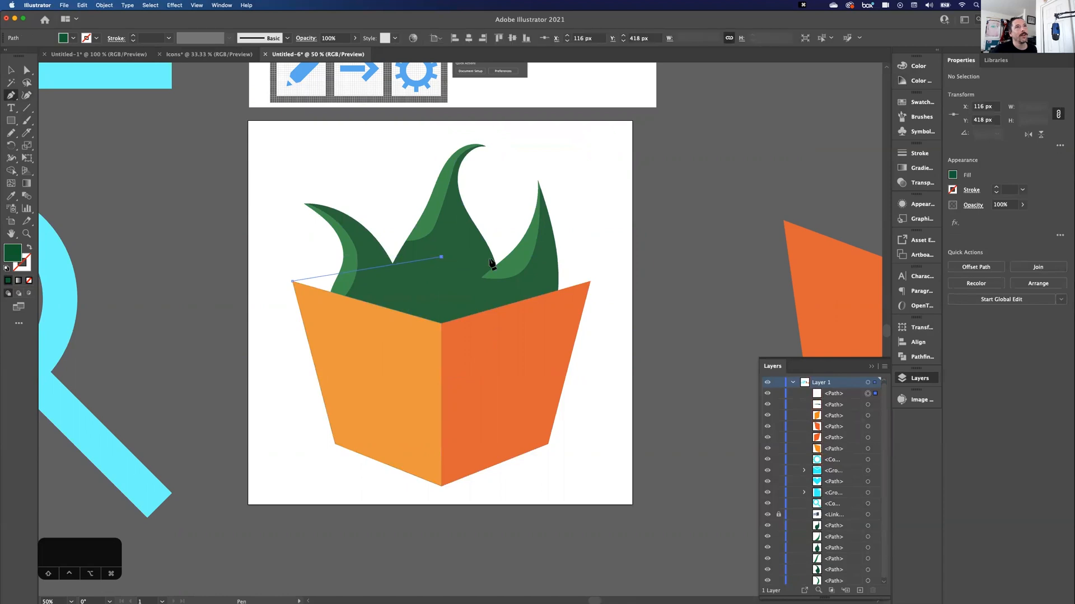
{"action": "left_click", "coordinate": [590, 281]}
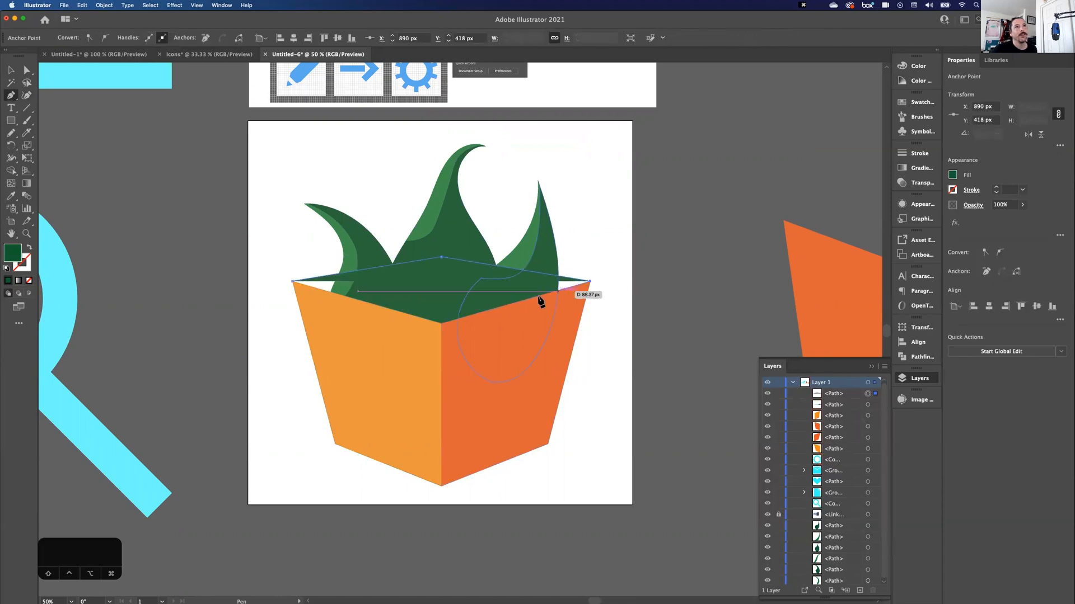
{"action": "left_click", "coordinate": [441, 324]}
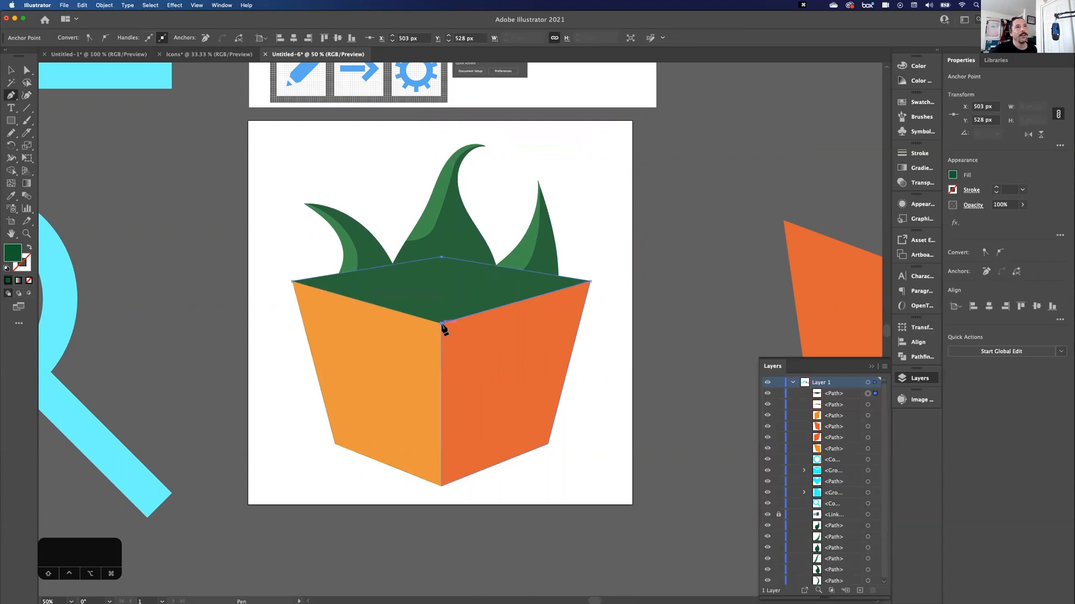
{"action": "left_click", "coordinate": [293, 282]}
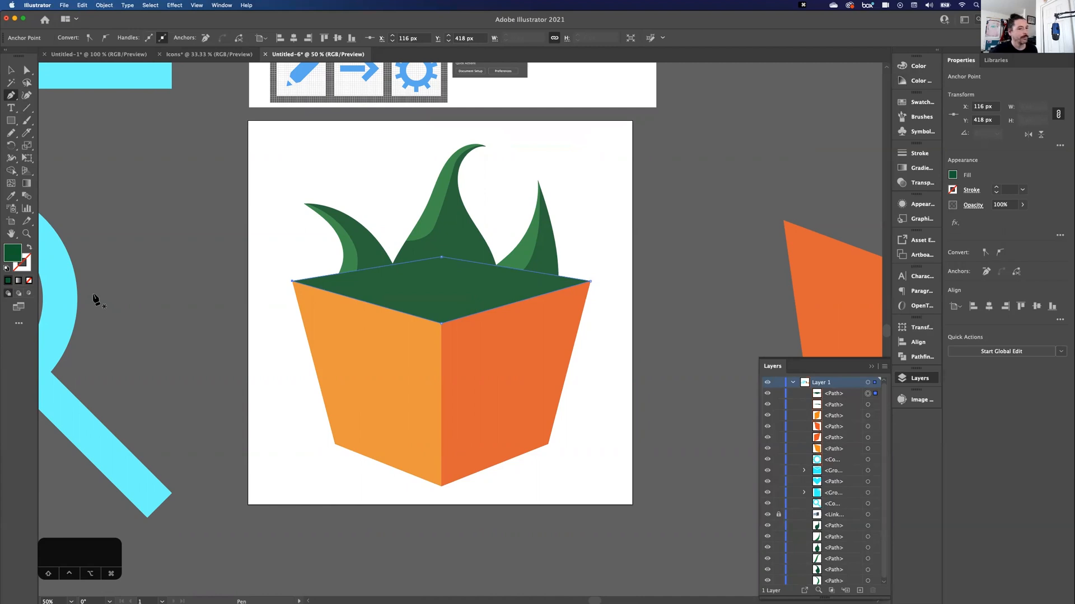
Step: Fill the box opening shape with a light grey swatch and send it to the back, behind the leaves
{"action": "left_click", "coordinate": [951, 176]}
{"action": "left_click", "coordinate": [894, 244]}
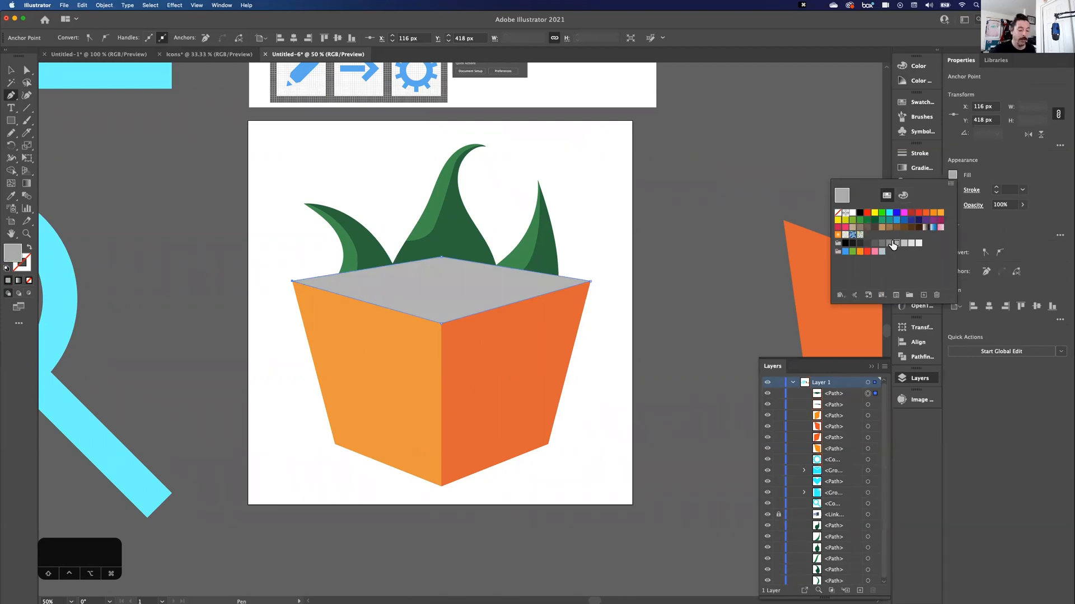
{"action": "left_click", "coordinate": [969, 230]}
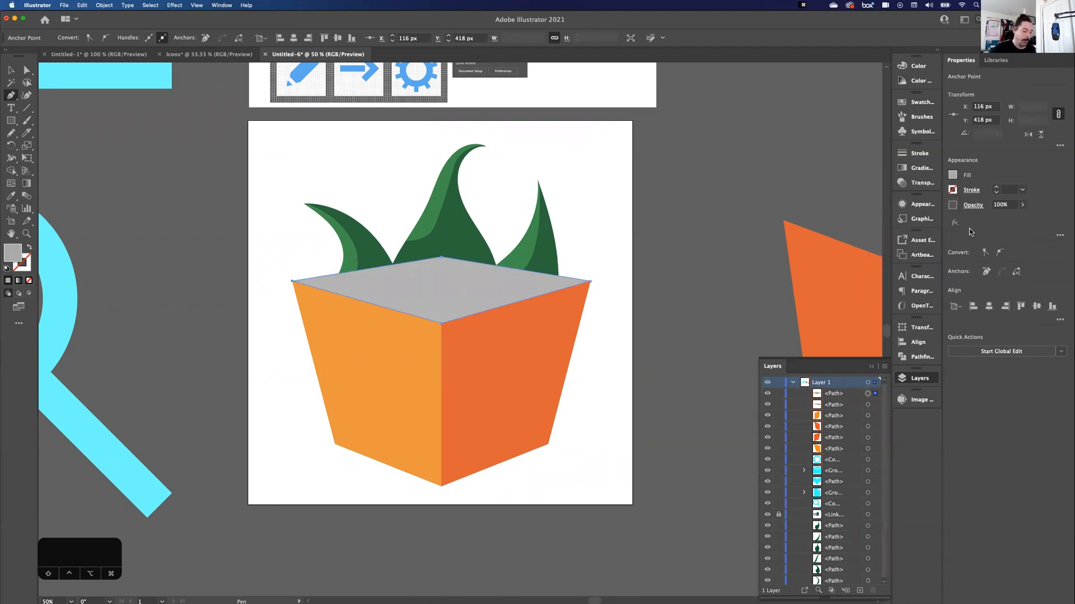
{"action": "key", "text": "shift+super+bracketleft"}
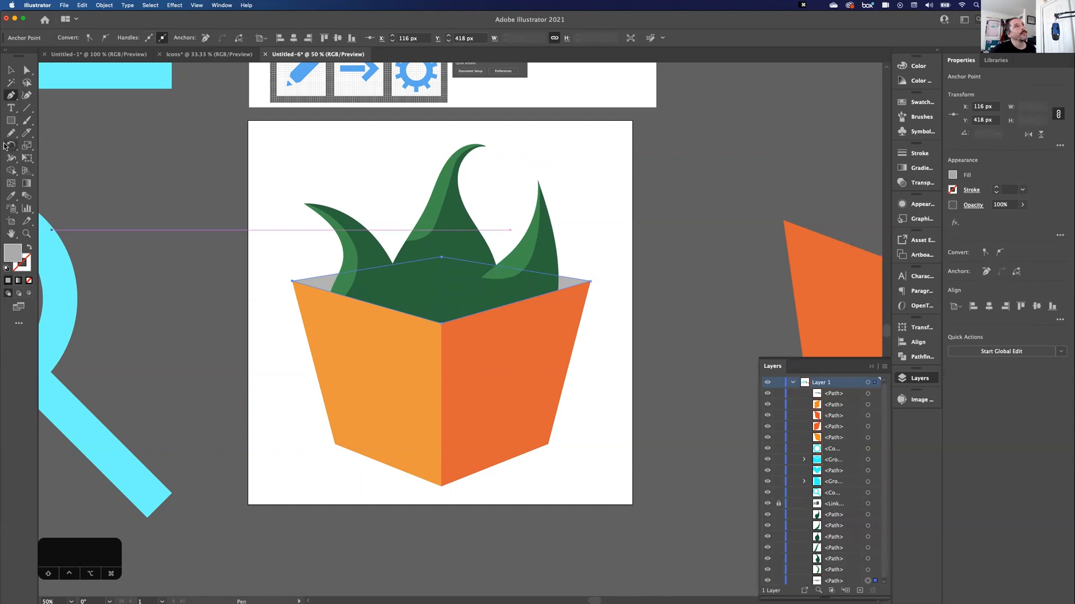
Step: Draw a circle about 958 px in diameter around the whole icon with the Ellipse tool and send it to the back
{"action": "left_click", "coordinate": [11, 120]}
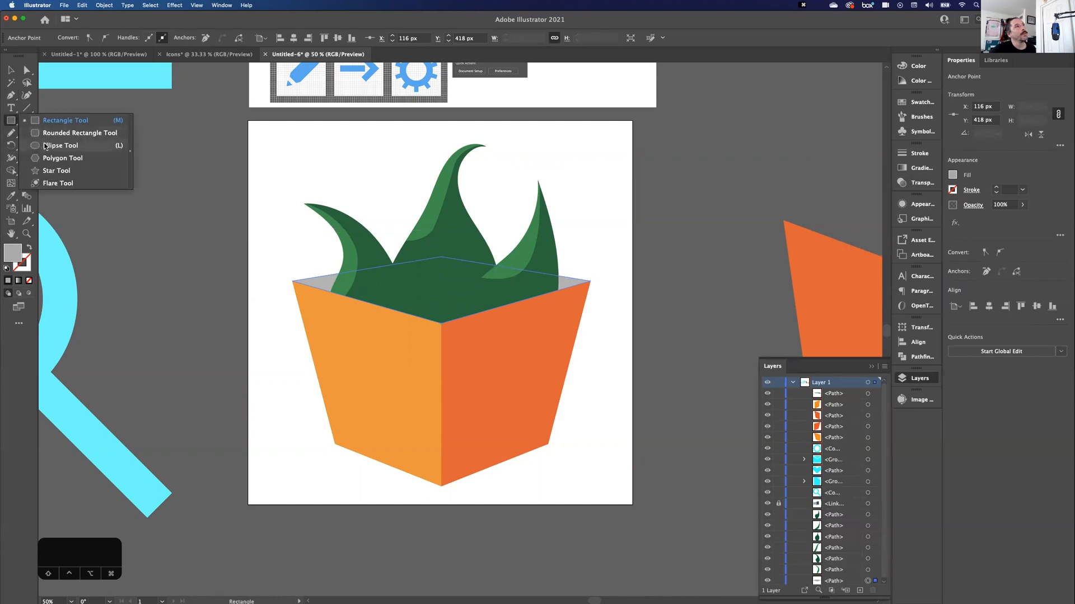
{"action": "left_click", "coordinate": [45, 146]}
{"action": "mouse_move", "coordinate": [276, 140]}
{"action": "left_mouse_down"}
{"action": "mouse_move", "coordinate": [644, 415]}
{"action": "mouse_move", "coordinate": [617, 381]}
{"action": "mouse_move", "coordinate": [598, 381]}
{"action": "mouse_move", "coordinate": [627, 413]}
{"action": "left_mouse_up"}
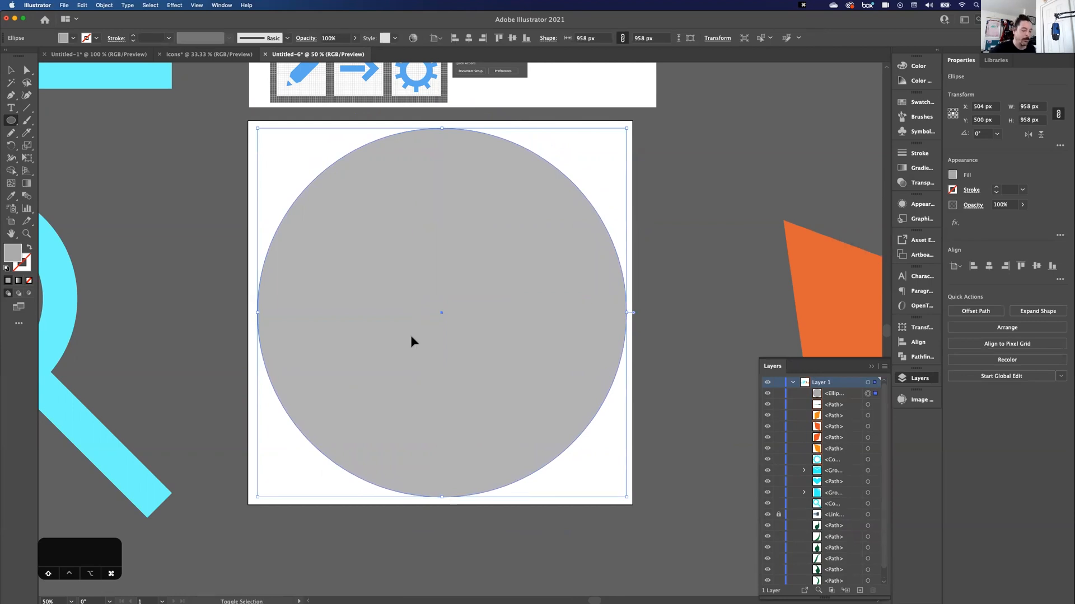
{"action": "key", "text": "shift+super+bracketleft"}
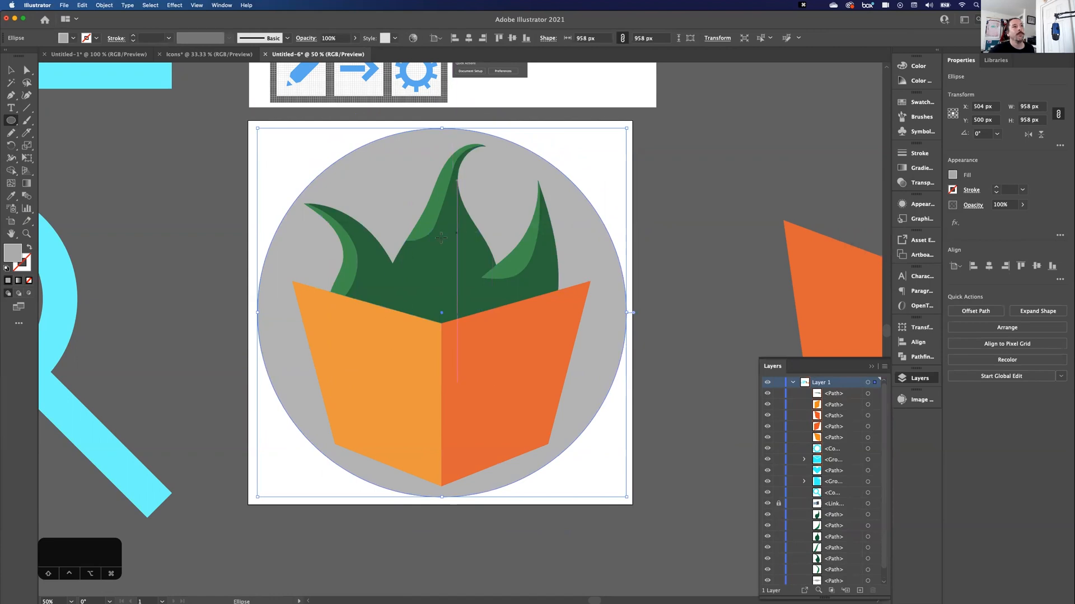
Step: Fill the large background circle with the medium blue swatch
{"action": "key", "text": "super+minus"}
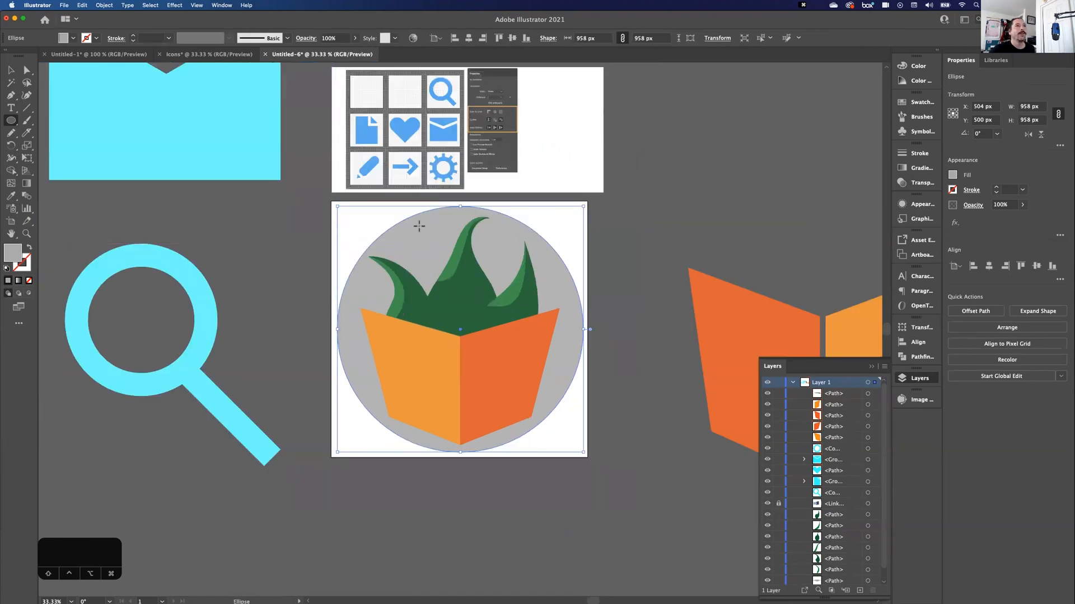
{"action": "left_click", "coordinate": [953, 175]}
{"action": "left_click", "coordinate": [896, 220]}
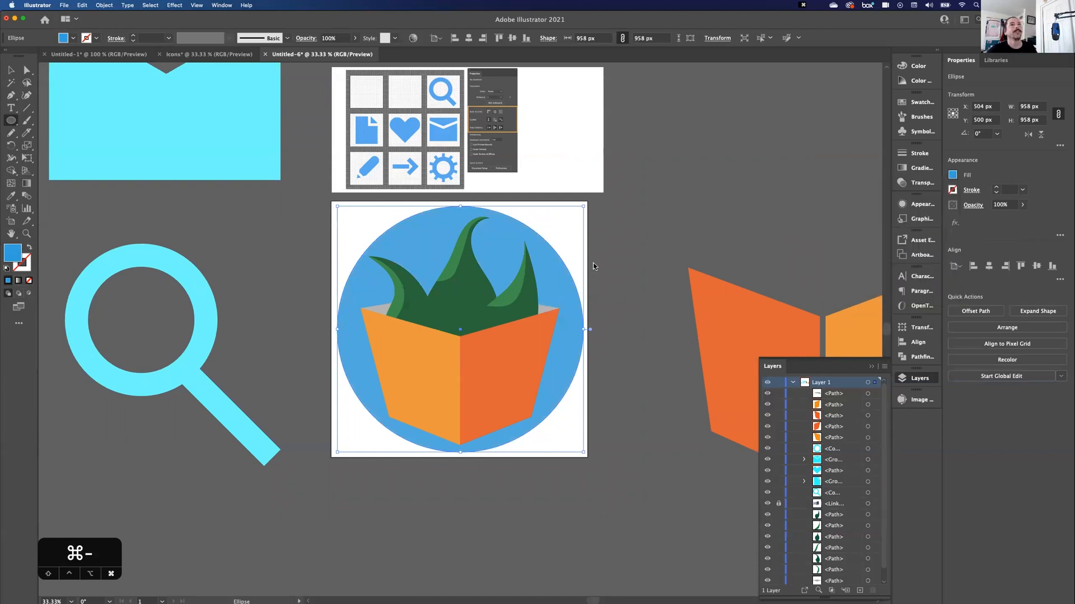
{"action": "key", "text": "super+minus"}
{"action": "key", "text": "super+minus"}
{"action": "key", "text": "super+minus"}
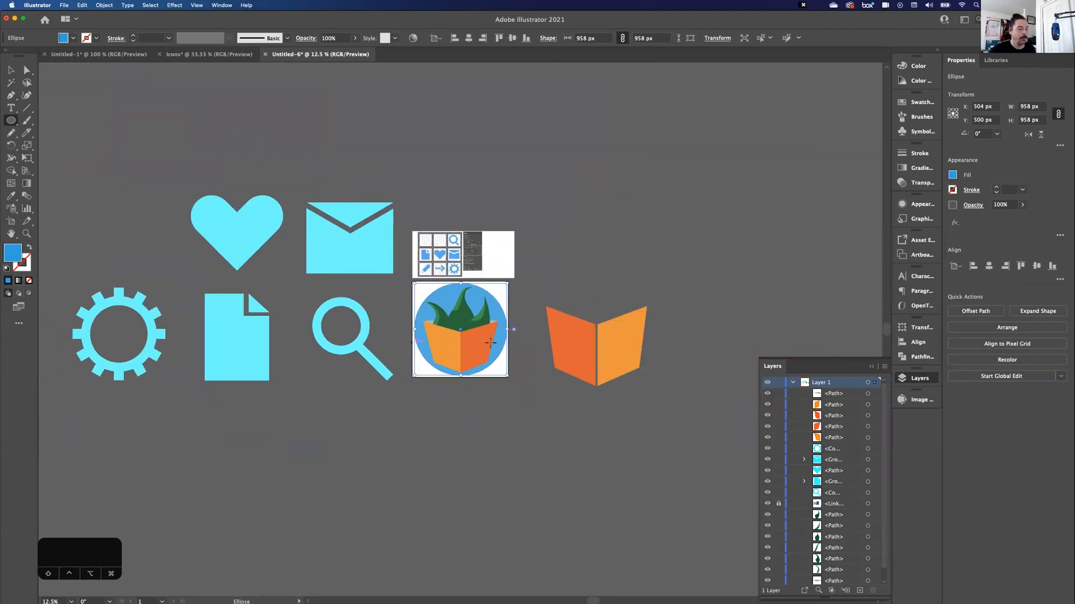
{"action": "key", "text": "v"}
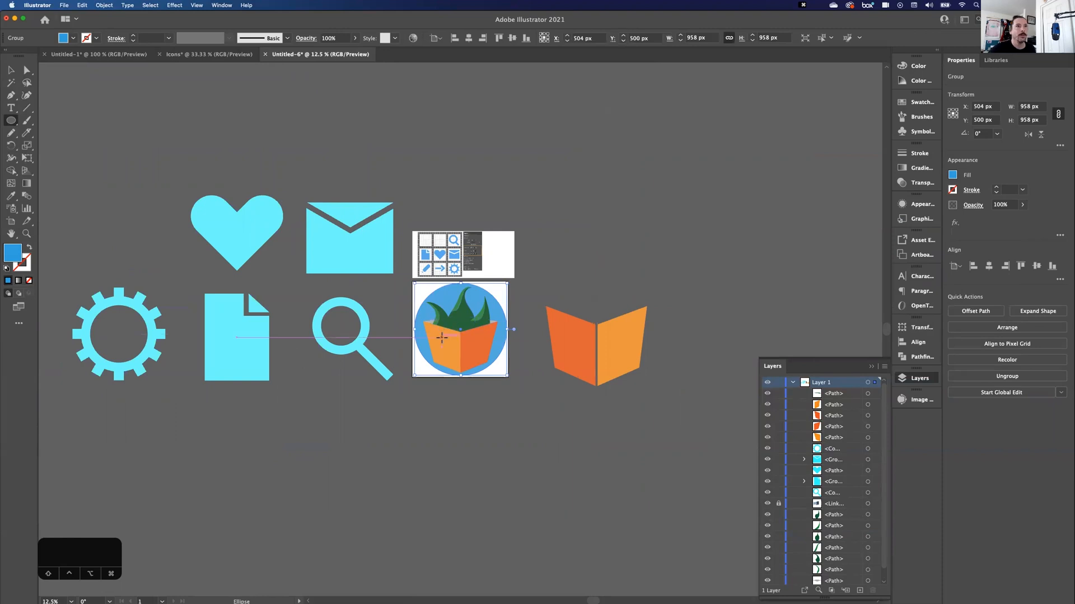
{"action": "left_click_drag", "start_coordinate": [461, 343], "coordinate": [99, 226]}
{"action": "key", "text": "super+z"}
{"action": "left_click", "coordinate": [461, 408]}
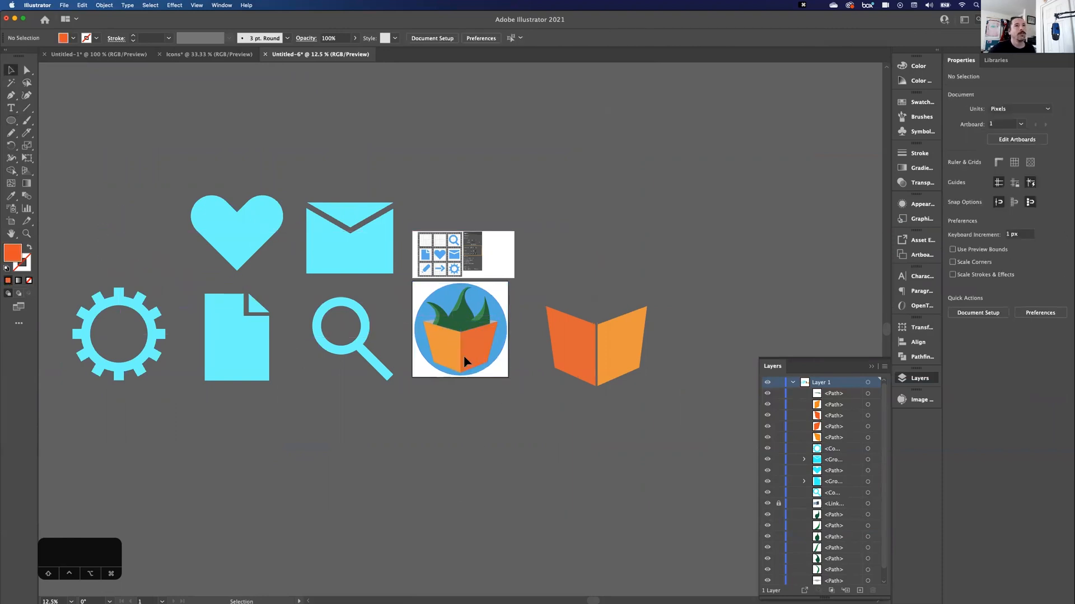
Step: Group the blue circle, leaves and box into one icon and move it off the artboard to the space above the gear icon
{"action": "left_click_drag", "start_coordinate": [427, 301], "coordinate": [427, 301]}
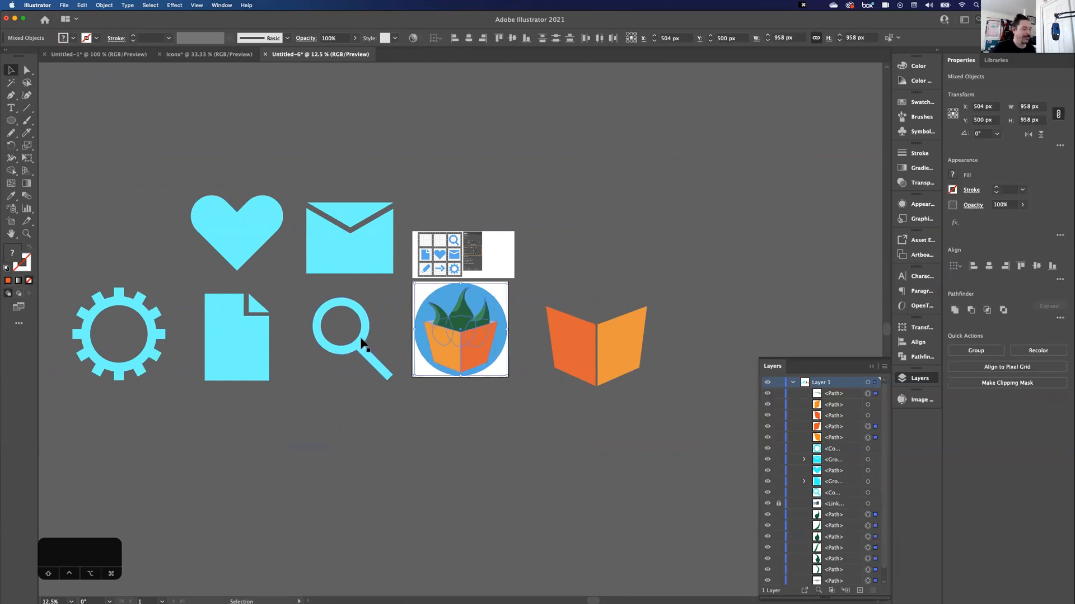
{"action": "key", "text": "super+g"}
{"action": "left_click_drag", "start_coordinate": [447, 357], "coordinate": [106, 238]}
Step: Move the heart and envelope icons up so they line up in a row with the plant box icon
{"action": "left_click_drag", "start_coordinate": [233, 238], "coordinate": [233, 215]}
{"action": "left_click_drag", "start_coordinate": [348, 253], "coordinate": [349, 228]}
{"action": "left_click", "coordinate": [291, 274]}
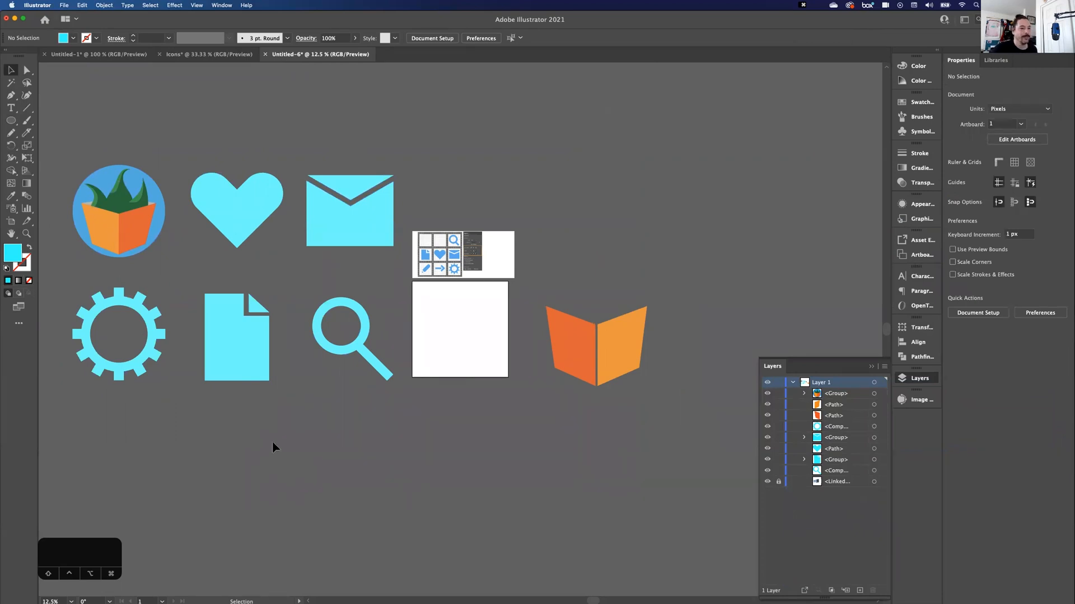
Step: Create a separate artboard fitted to each of the six icons with the Artboard tool, from the plant box to the gear
{"action": "left_click", "coordinate": [7, 225]}
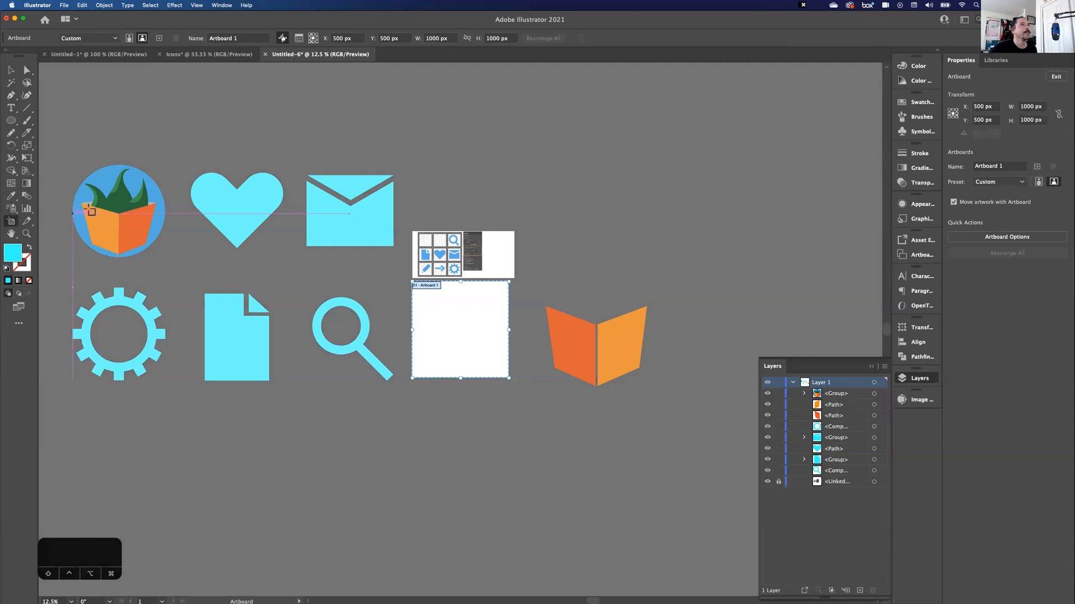
{"action": "left_click", "coordinate": [107, 174]}
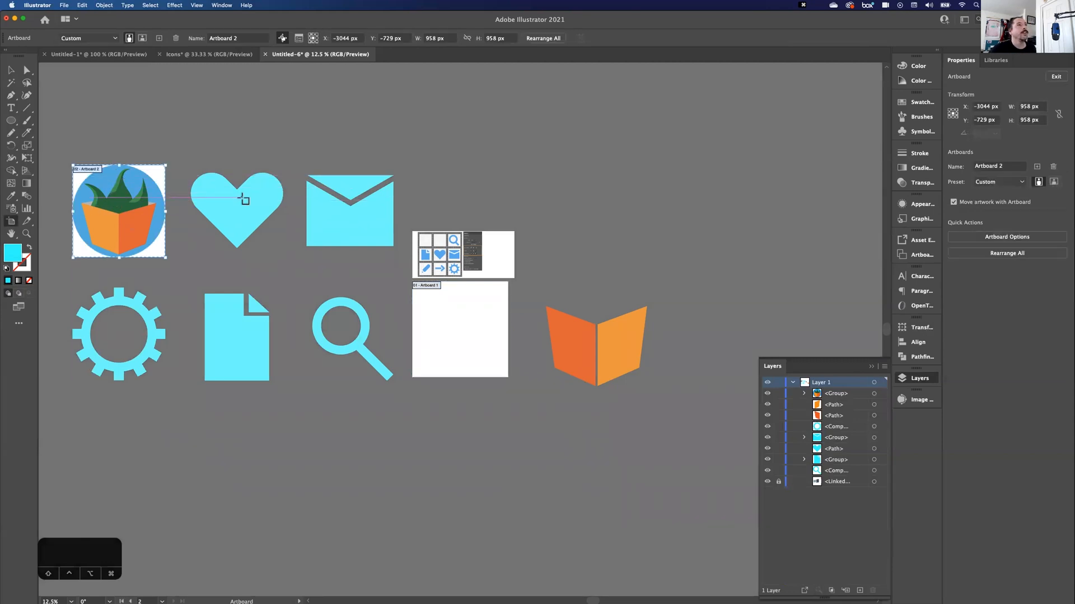
{"action": "left_click", "coordinate": [240, 208]}
{"action": "left_click", "coordinate": [339, 239]}
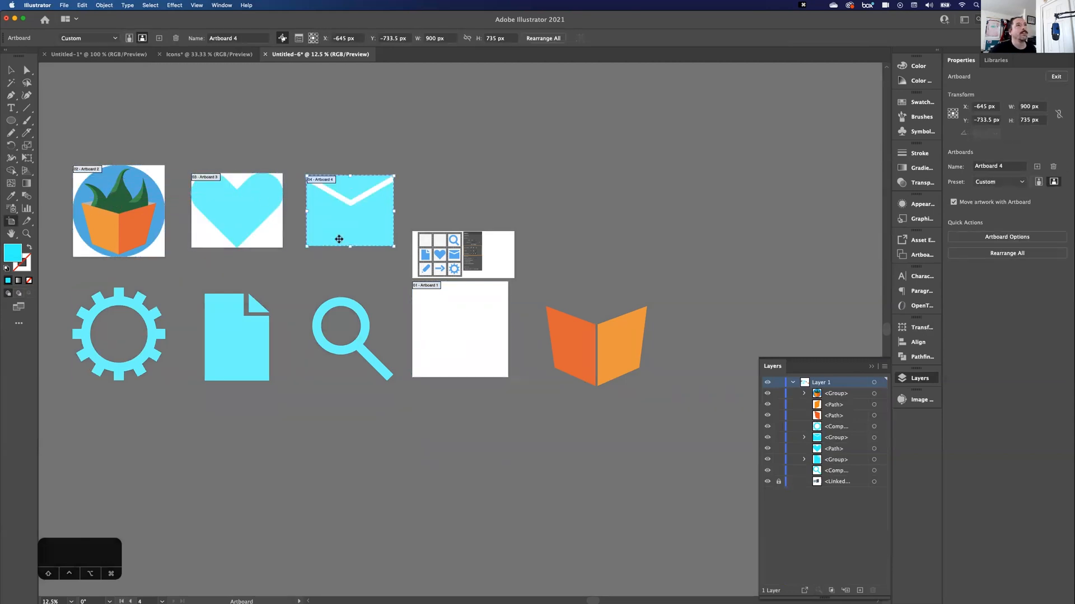
{"action": "left_click", "coordinate": [364, 336]}
{"action": "left_click", "coordinate": [216, 357]}
{"action": "left_click", "coordinate": [101, 331]}
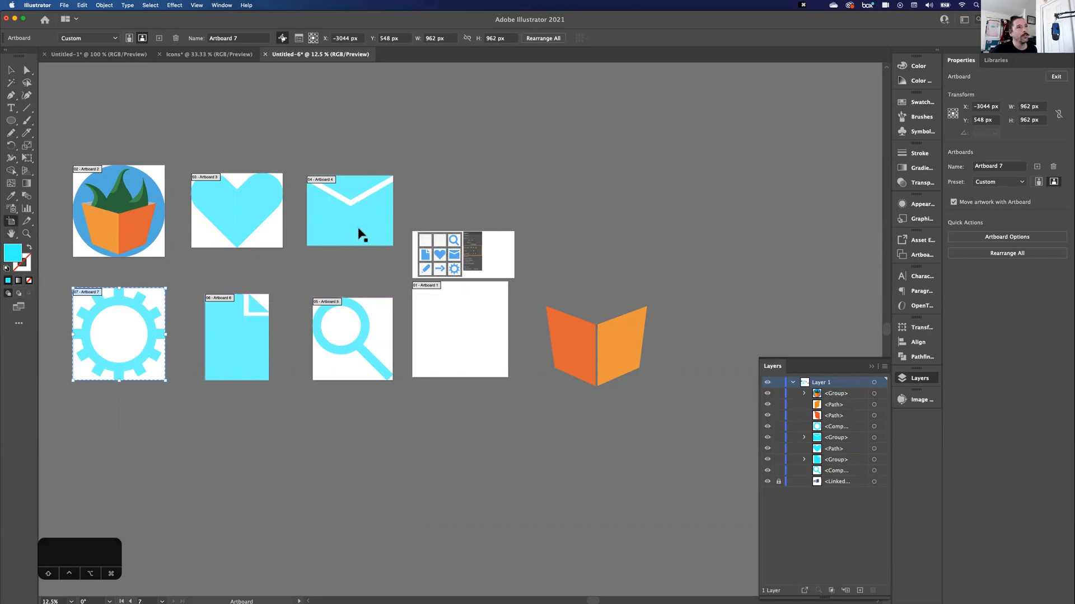
Step: Open Export for Screens and include only the six icon artboards, range 2–7, leaving out the blank Artboard 1
{"action": "left_click", "coordinate": [64, 6]}
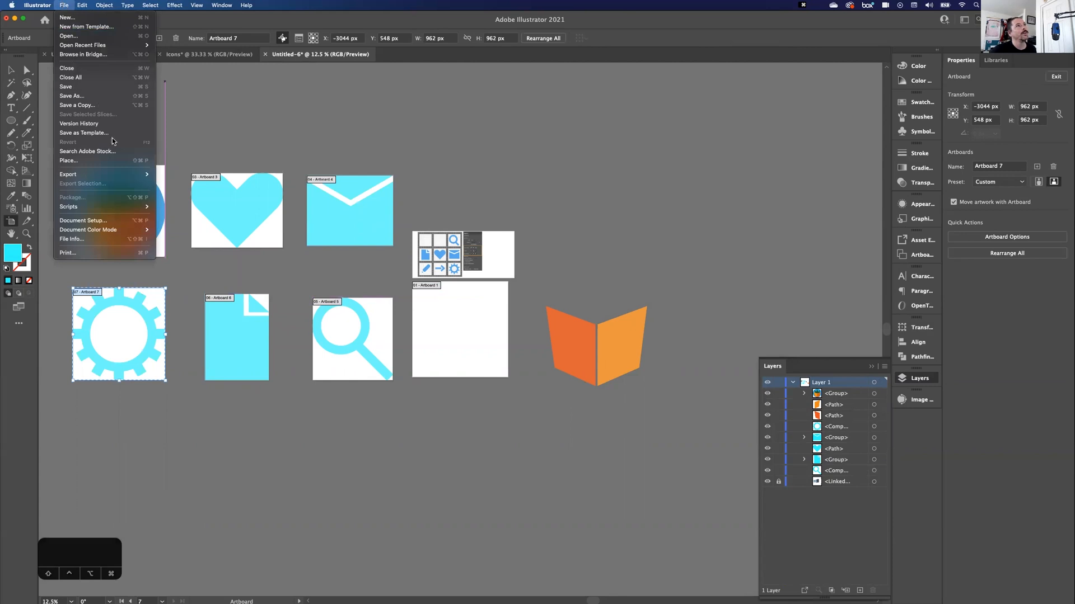
{"action": "mouse_move", "coordinate": [123, 176]}
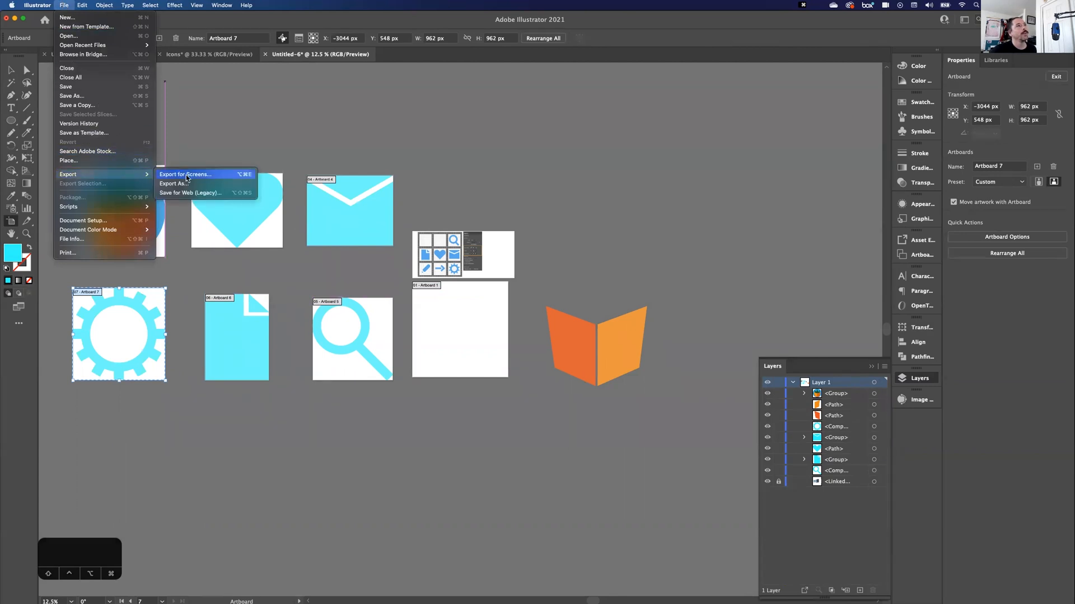
{"action": "left_click", "coordinate": [186, 175]}
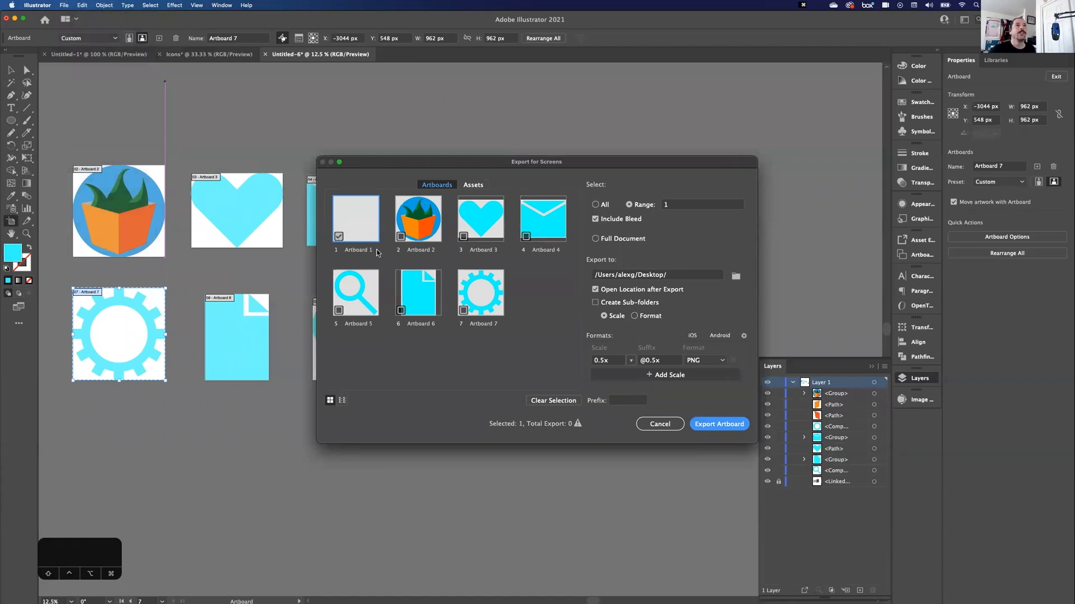
{"action": "left_click", "coordinate": [348, 241]}
{"action": "left_click", "coordinate": [400, 236]}
{"action": "left_click", "coordinate": [463, 236]}
{"action": "left_click", "coordinate": [525, 237]}
{"action": "left_click", "coordinate": [463, 310]}
{"action": "left_click", "coordinate": [400, 312]}
{"action": "left_click", "coordinate": [339, 311]}
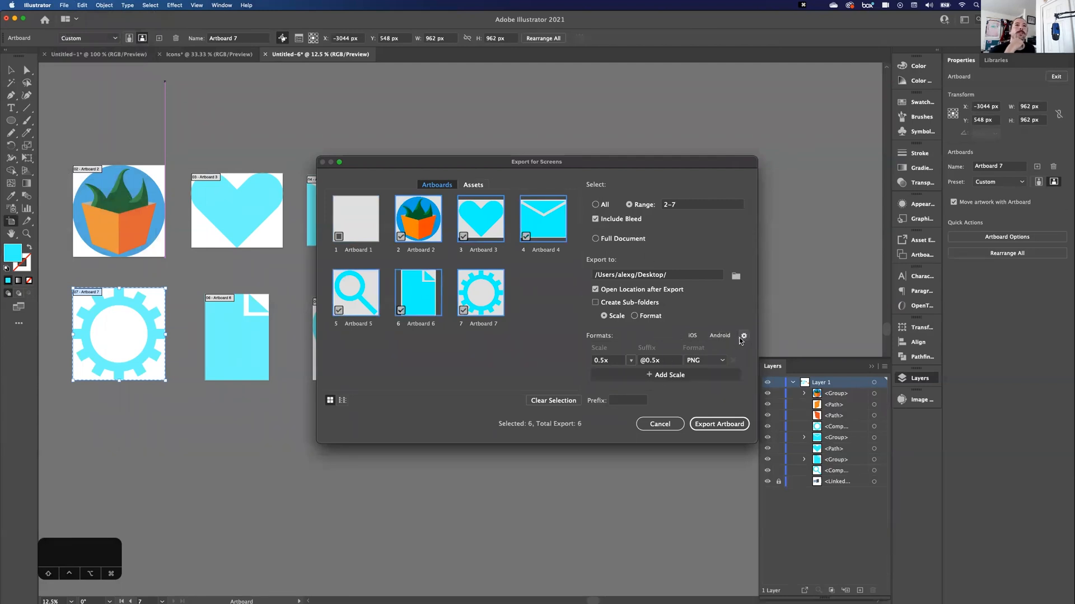
Step: Set the export scale to 1x, review the PNG format settings and cancel the export
{"action": "left_click", "coordinate": [631, 360]}
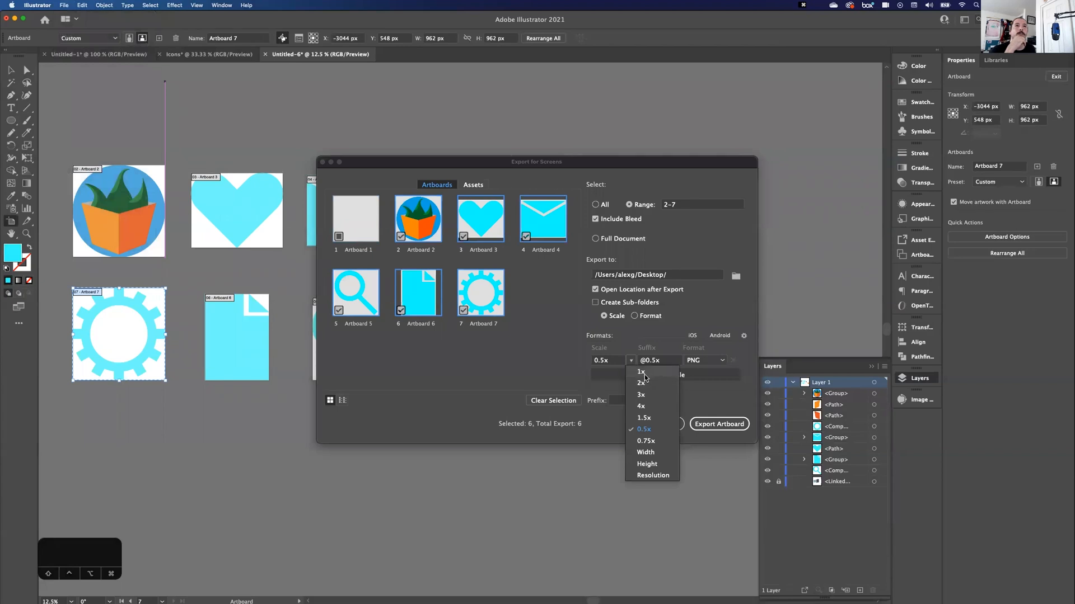
{"action": "left_click", "coordinate": [642, 373]}
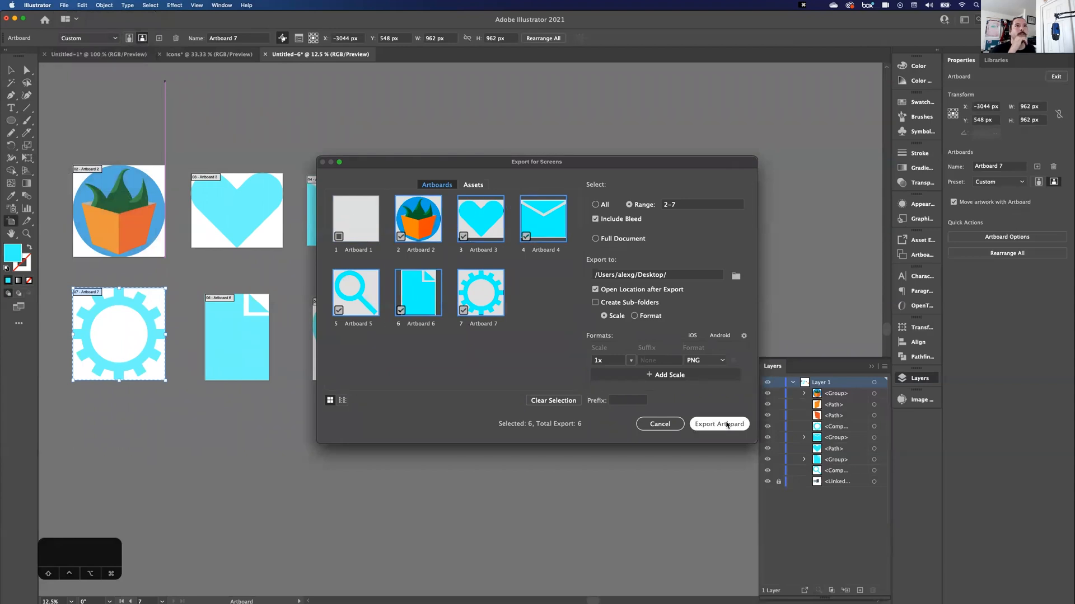
{"action": "left_click", "coordinate": [744, 338]}
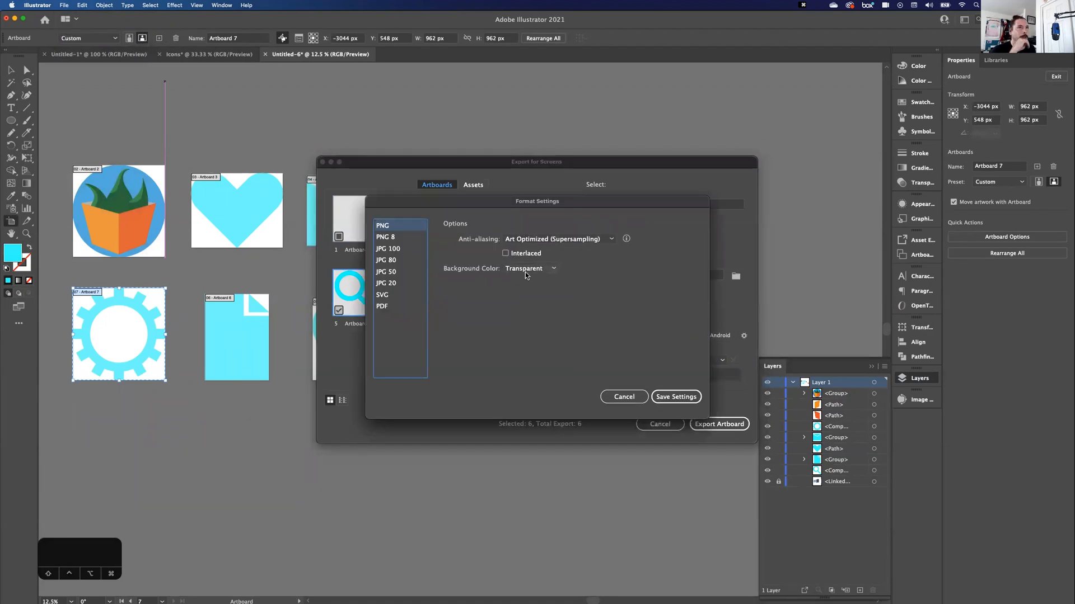
{"action": "left_click", "coordinate": [674, 398]}
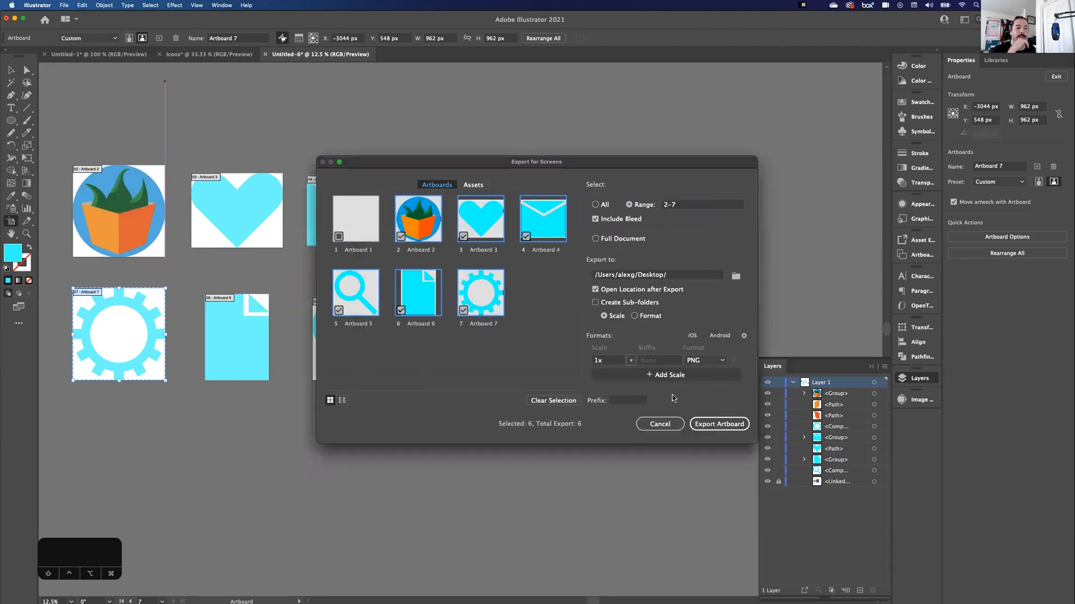
{"action": "left_click", "coordinate": [660, 424]}
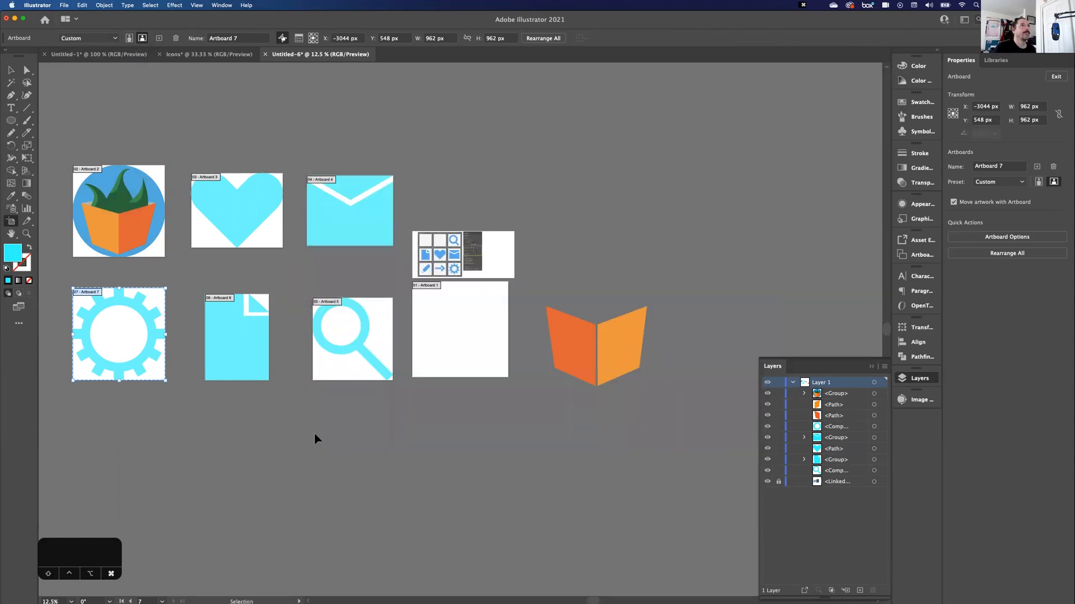
Step: Delete the six artboards around the icons, keeping only the blank Artboard 1
{"action": "key", "text": "Delete"}
{"action": "key", "text": "Delete"}
{"action": "key", "text": "Delete"}
{"action": "key", "text": "Delete"}
{"action": "key", "text": "Delete"}
{"action": "key", "text": "Delete"}
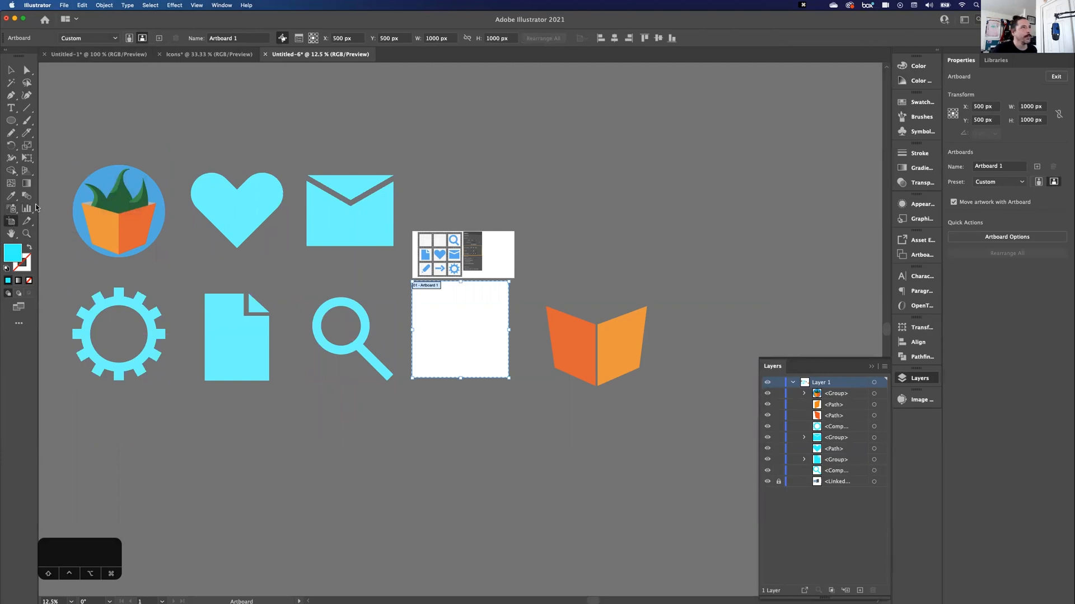
Step: Add an artboard fitted to each of the plant box, heart, envelope, magnifier, document and gear icons
{"action": "left_click", "coordinate": [115, 190]}
{"action": "left_click", "coordinate": [253, 194]}
{"action": "left_click", "coordinate": [344, 227]}
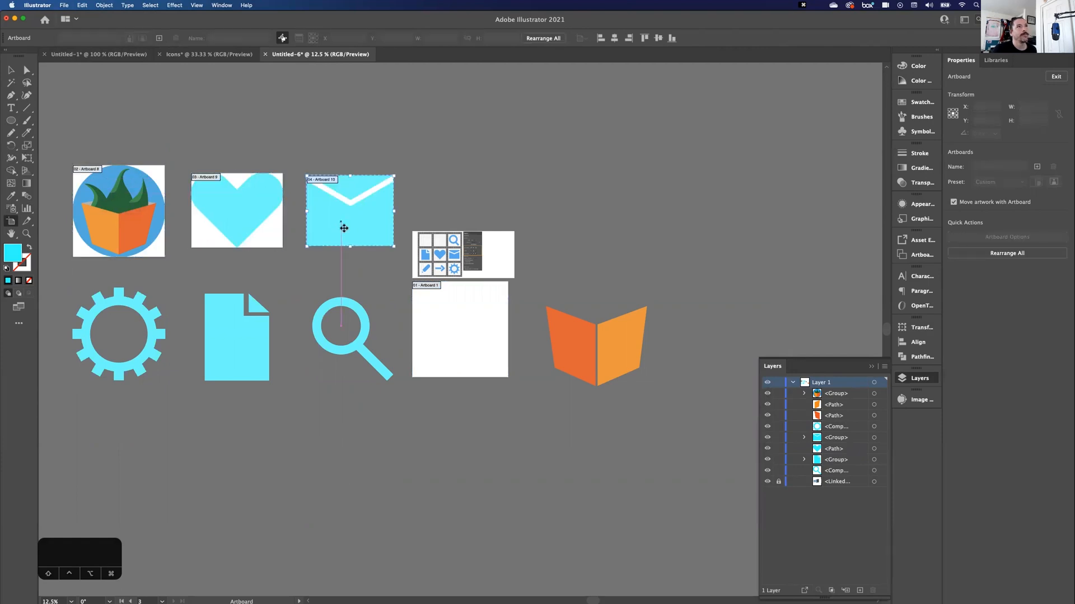
{"action": "left_click", "coordinate": [322, 330]}
{"action": "left_click", "coordinate": [209, 349]}
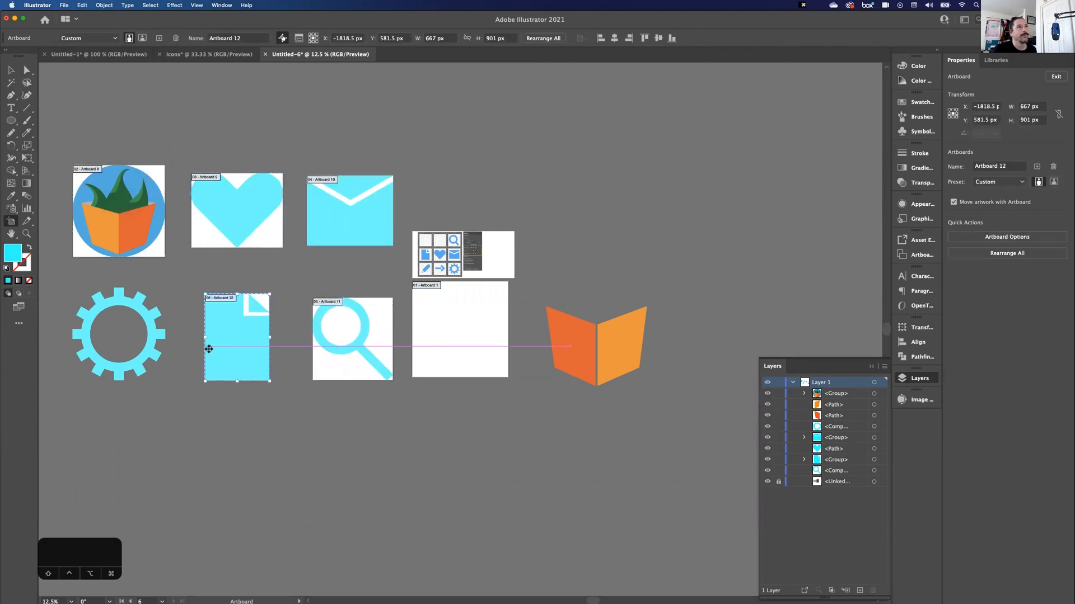
{"action": "left_click", "coordinate": [94, 311]}
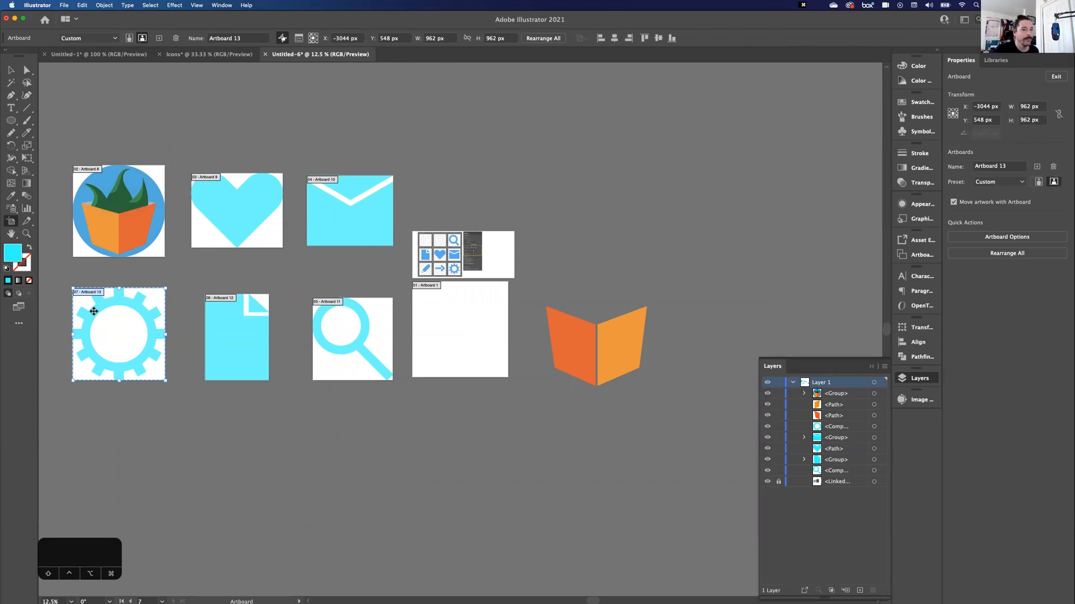
Step: Open Export for Screens for artboards 2–7 and save the PNG format settings with a transparent background
{"action": "left_click", "coordinate": [67, 7]}
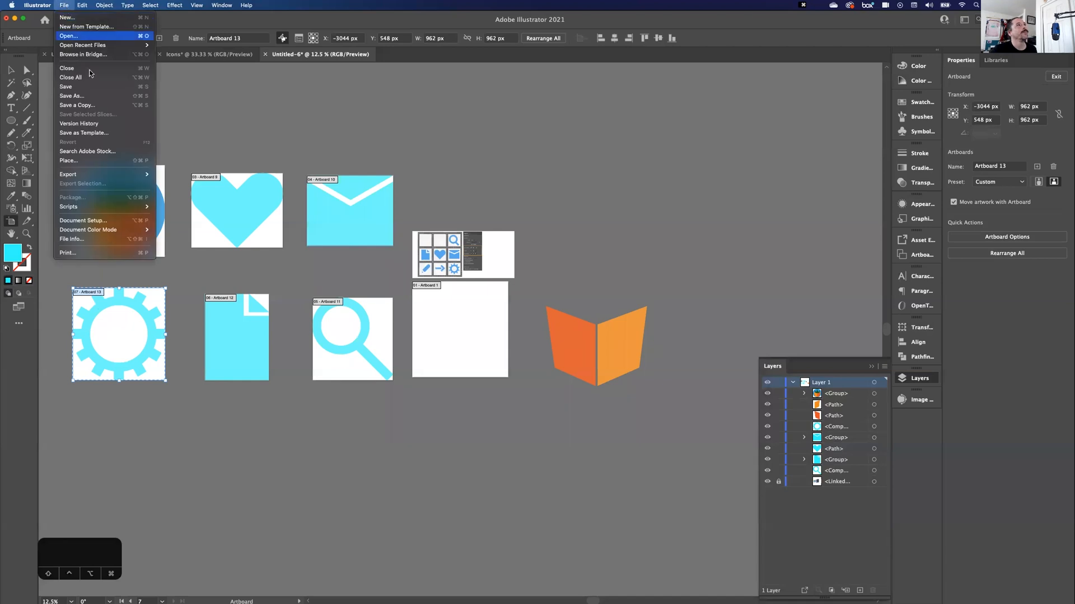
{"action": "mouse_move", "coordinate": [126, 175]}
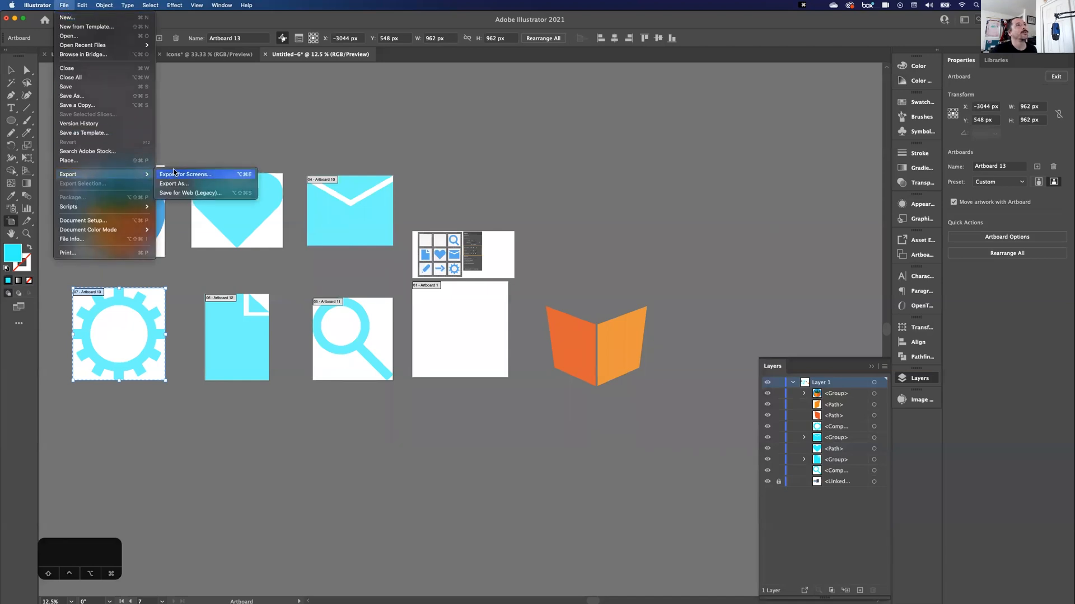
{"action": "left_click", "coordinate": [184, 174]}
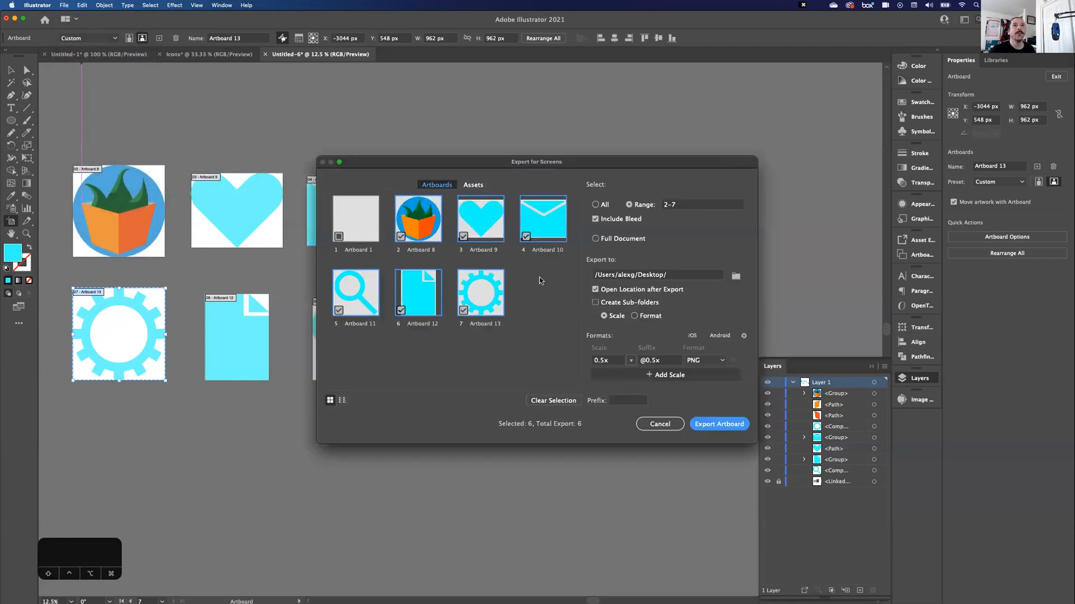
{"action": "left_click", "coordinate": [744, 337]}
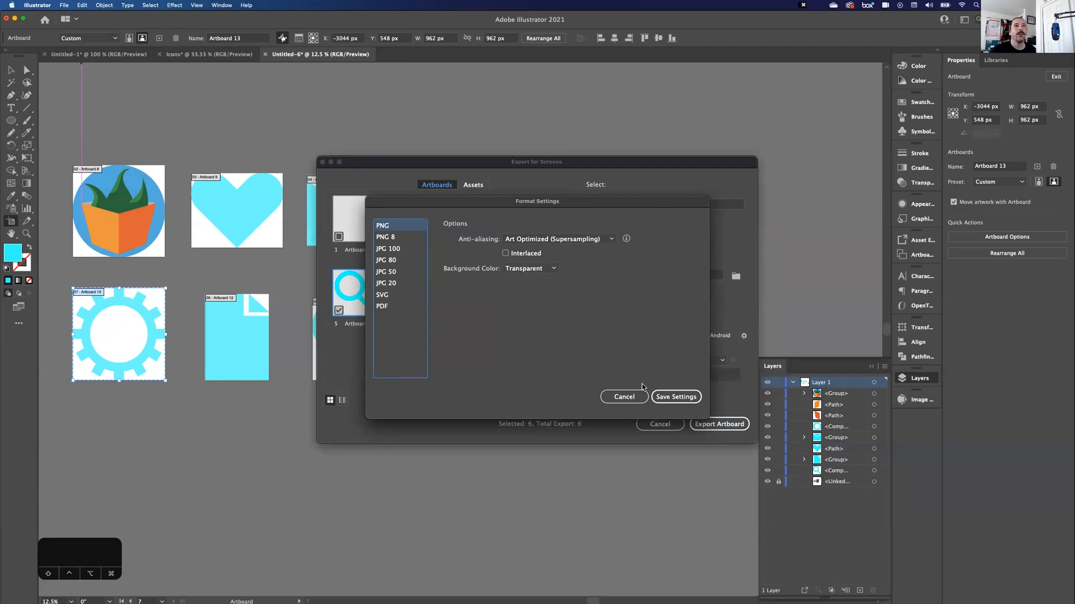
{"action": "left_click", "coordinate": [668, 397]}
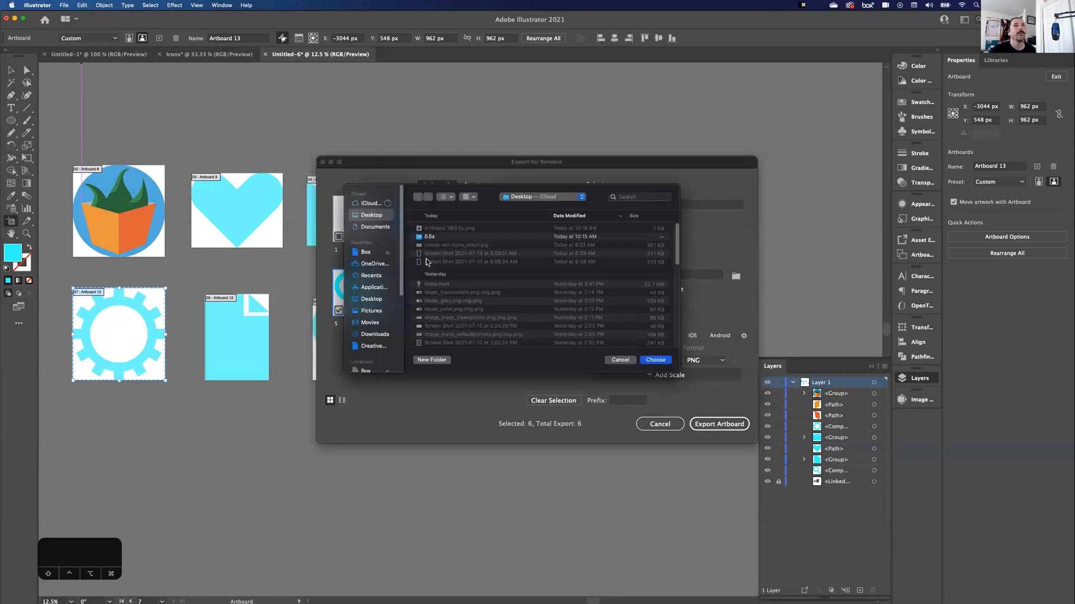
Step: Create a folder named Iconz on the Desktop as the export location and export the selected artboards there
{"action": "left_click", "coordinate": [418, 360]}
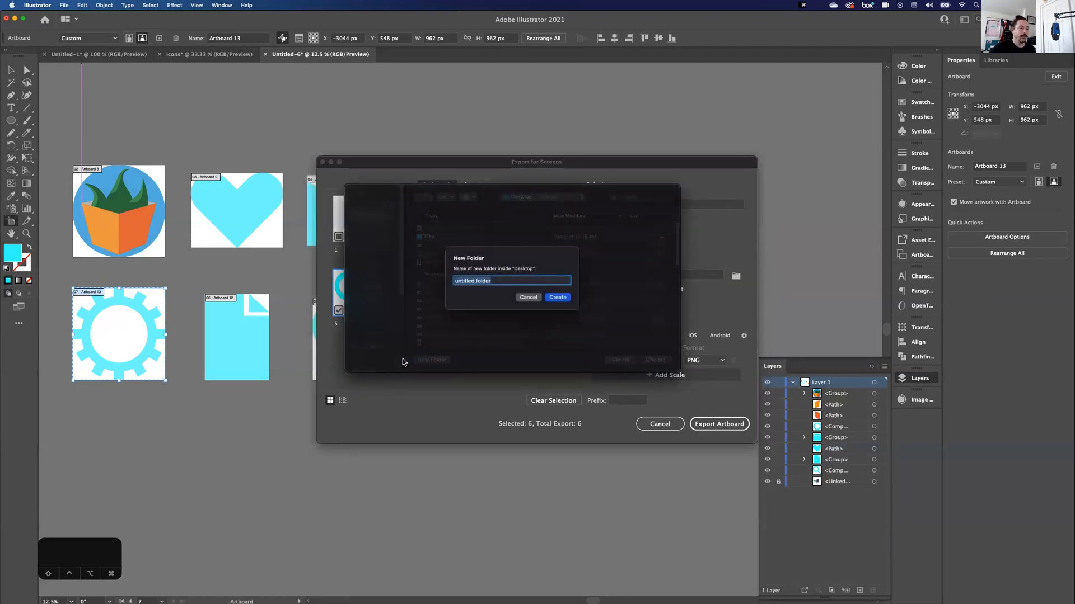
{"action": "type", "text": "Iconz"}
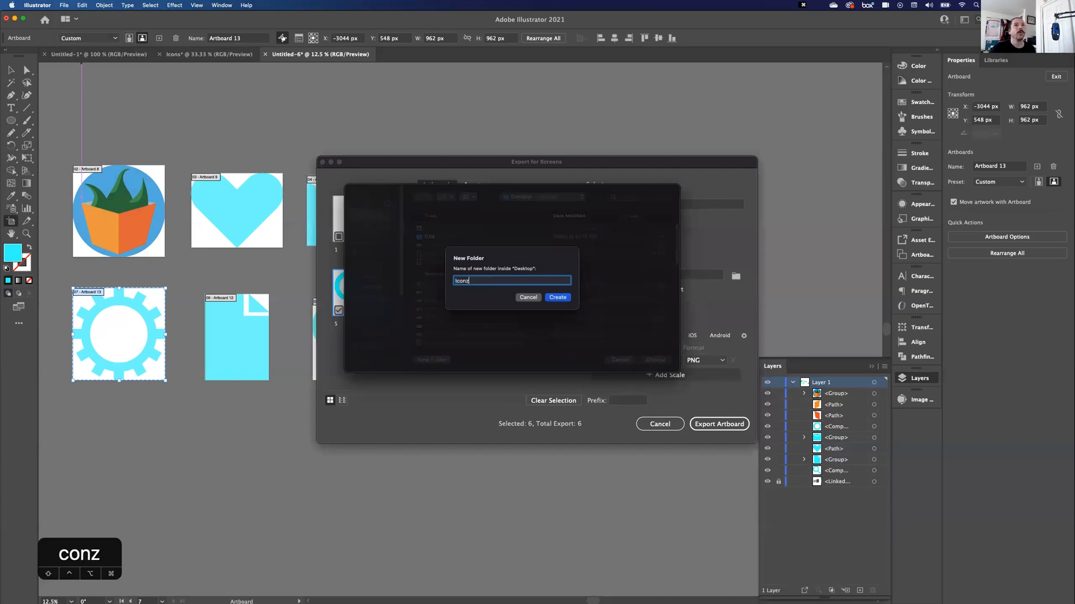
{"action": "left_click", "coordinate": [553, 302]}
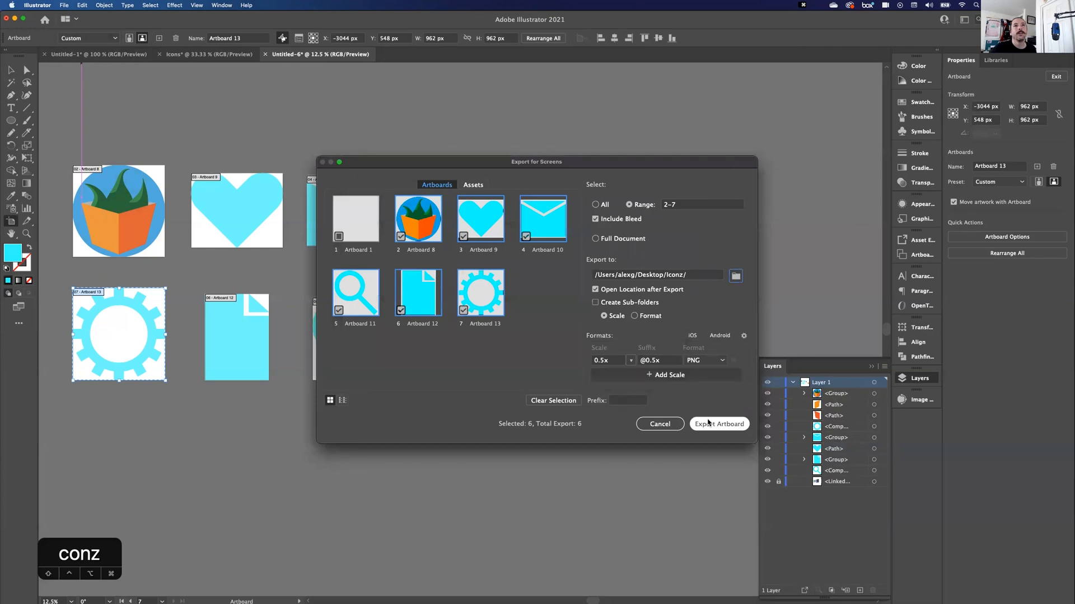
{"action": "left_click", "coordinate": [710, 425]}
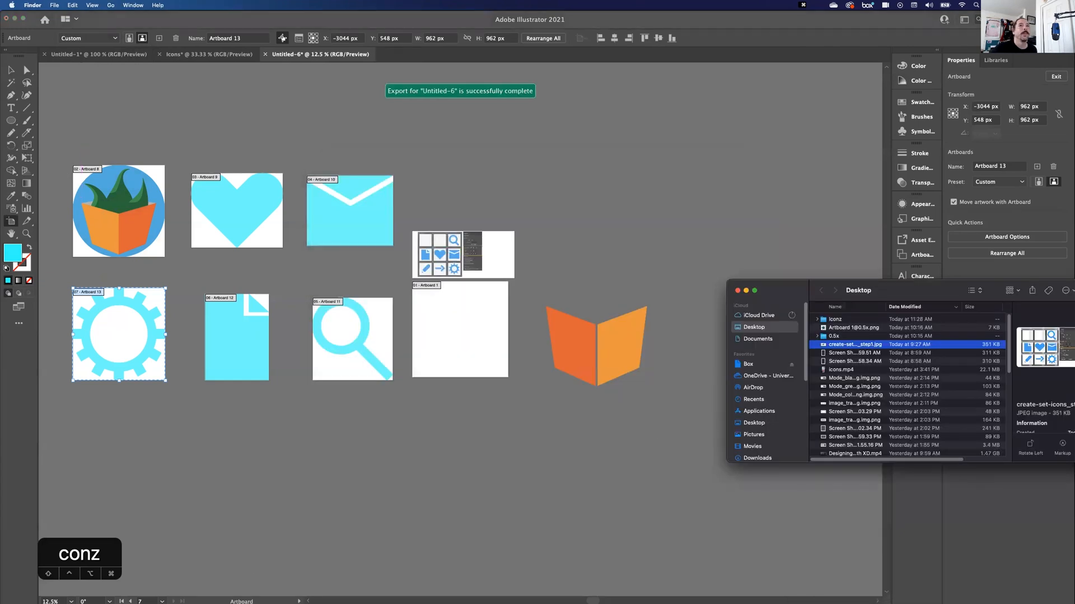
Step: Open the Iconz folder in Finder and preview the exported icon PNGs one after another
{"action": "left_click_drag", "start_coordinate": [743, 313], "coordinate": [457, 320]}
{"action": "left_click", "coordinate": [547, 336]}
{"action": "double_click", "coordinate": [547, 336]}
{"action": "left_click", "coordinate": [566, 337]}
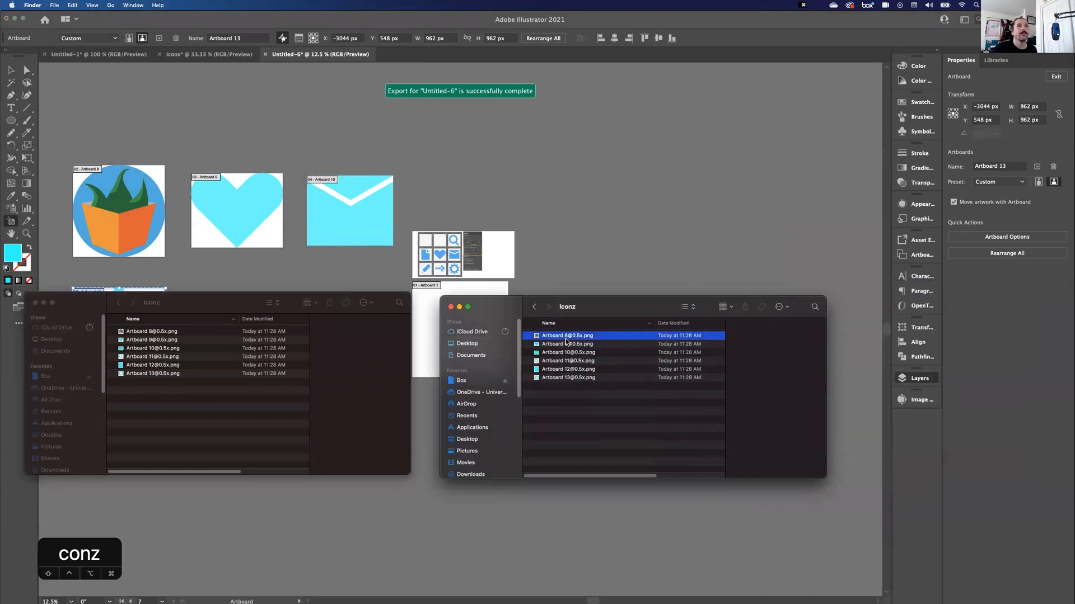
{"action": "key", "text": "space"}
{"action": "key", "text": "Down"}
{"action": "key", "text": "Down"}
{"action": "key", "text": "Down"}
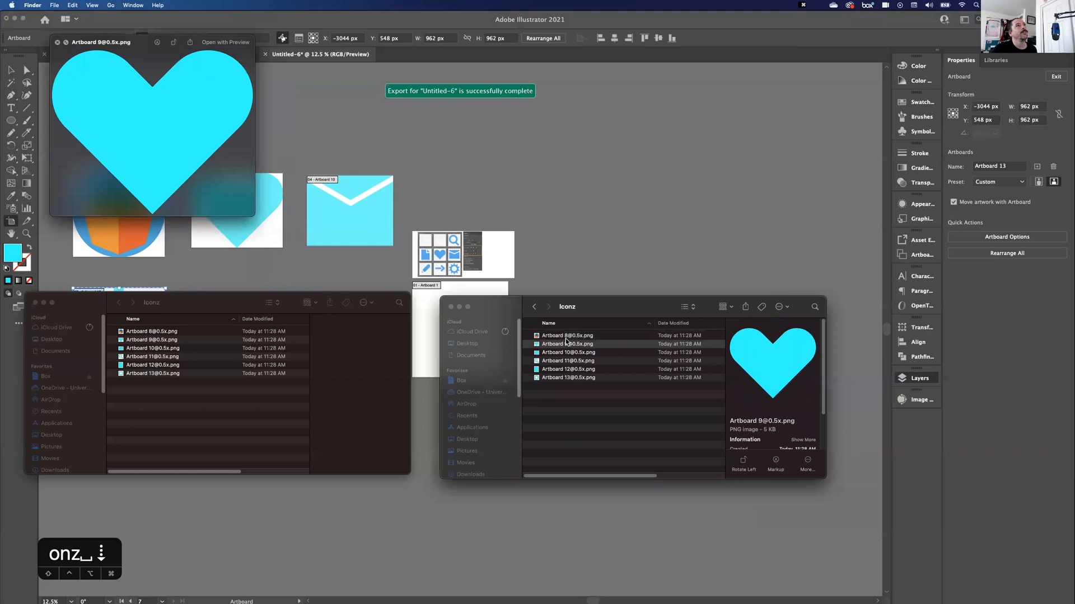
{"action": "key", "text": "Down"}
{"action": "key", "text": "Down"}
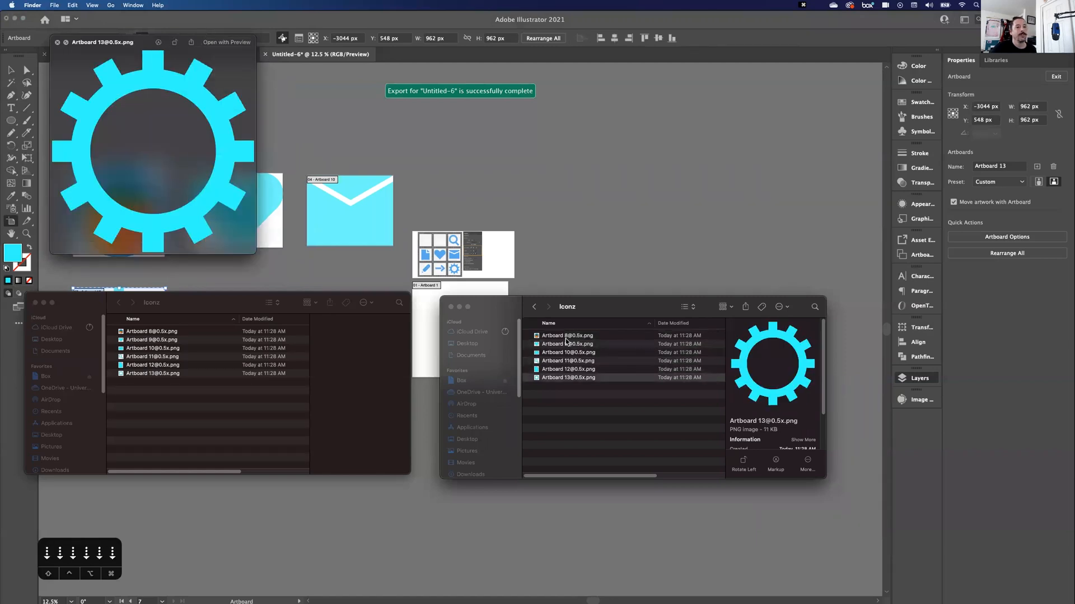
{"action": "key", "text": "space"}
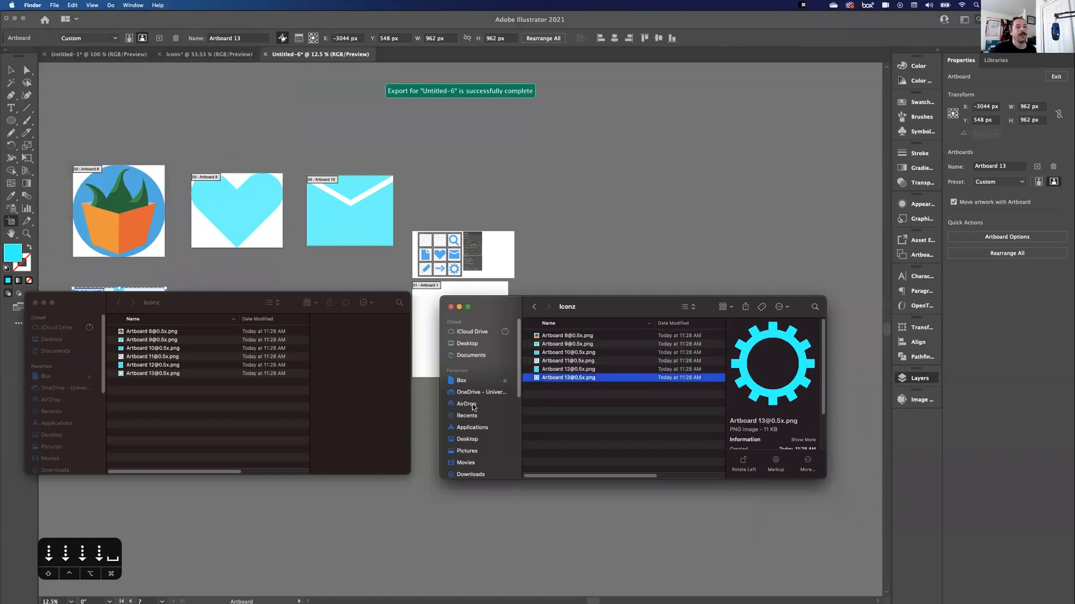
Step: Close both Finder windows and leave artboard editing in Illustrator by switching to the Selection tool
{"action": "left_click", "coordinate": [450, 307]}
{"action": "left_click", "coordinate": [36, 303]}
{"action": "left_click", "coordinate": [636, 177]}
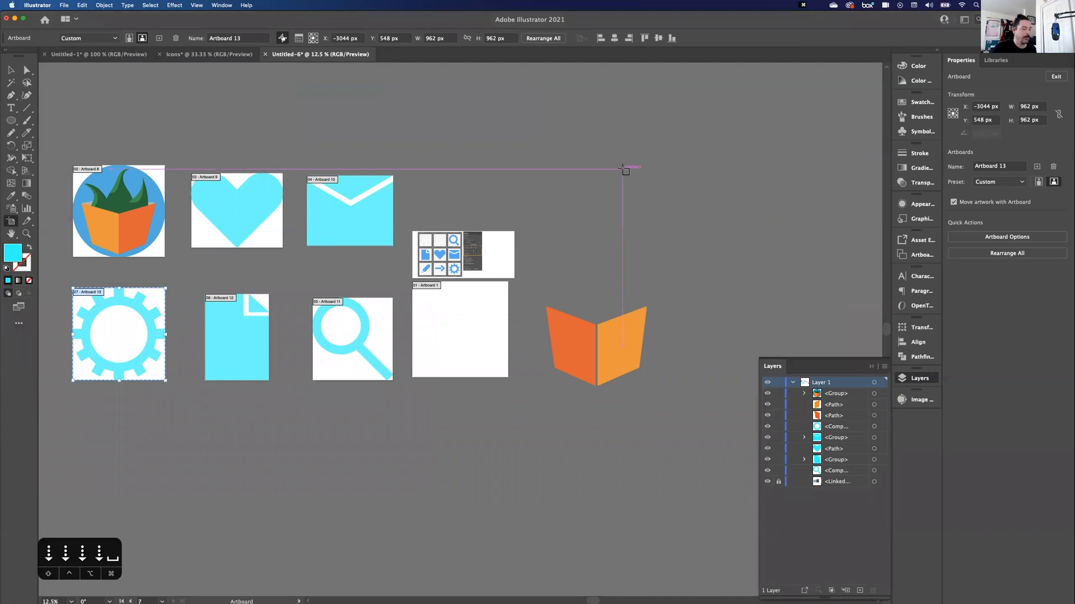
{"action": "key", "text": "v"}
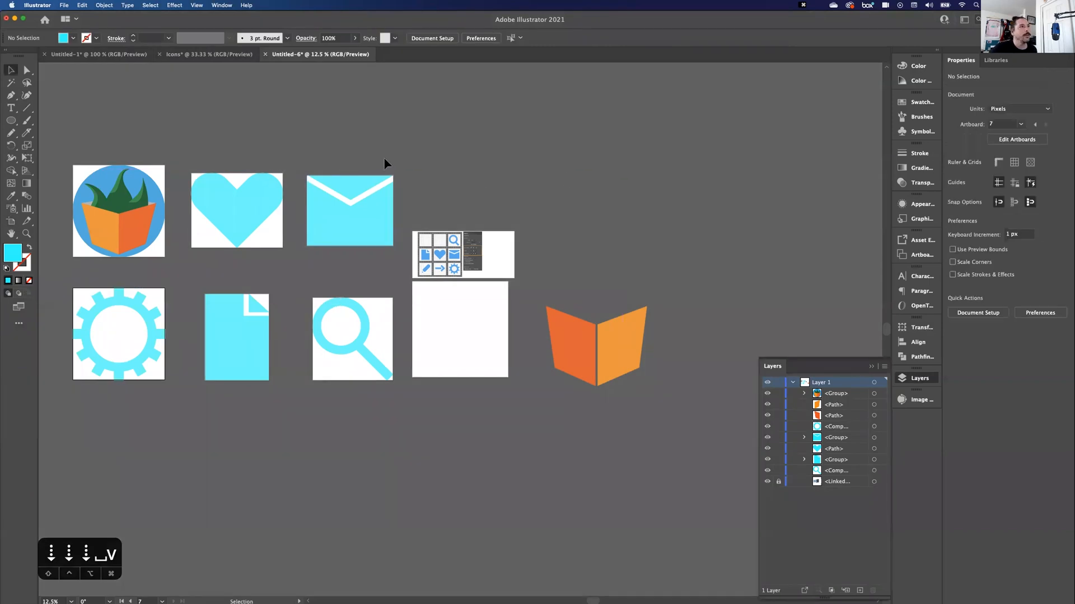
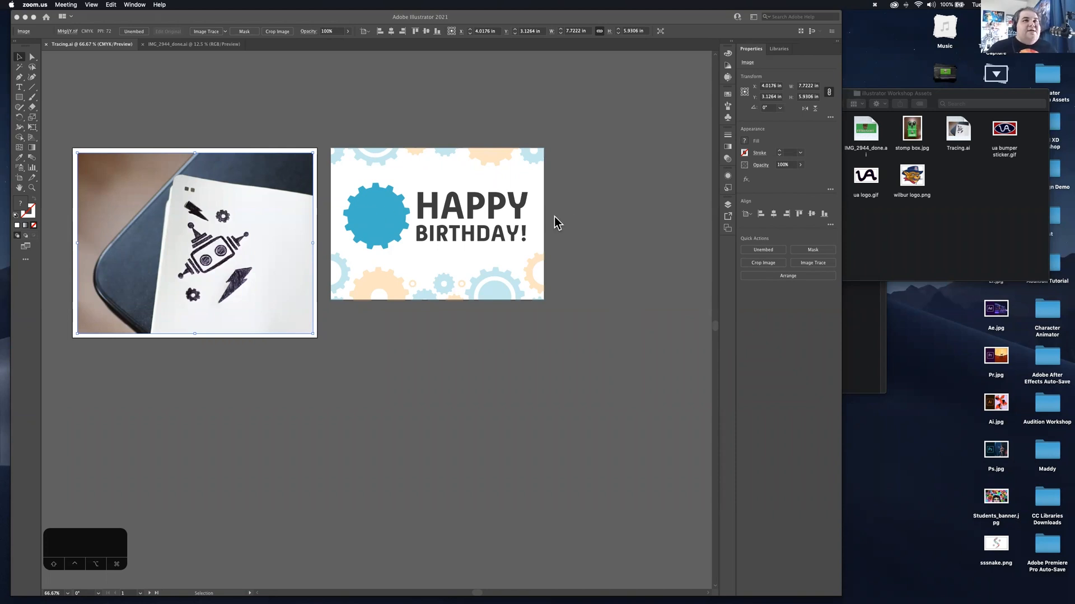
Step: Examine the hand-drawn robot, gears and lightning bolts in the Tracing.ai photo up close
{"action": "left_click", "coordinate": [313, 392]}
{"action": "scroll", "coordinate": [217, 270], "scroll_direction": "down", "scroll_amount": 1}
{"action": "scroll", "coordinate": [213, 266], "scroll_direction": "up", "scroll_amount": 2}
{"action": "left_click_drag", "start_coordinate": [229, 269], "coordinate": [289, 327]}
{"action": "scroll", "coordinate": [289, 327], "scroll_direction": "down", "scroll_amount": 1}
{"action": "scroll", "coordinate": [290, 326], "scroll_direction": "up", "scroll_amount": 1}
{"action": "scroll", "coordinate": [286, 324], "scroll_direction": "down", "scroll_amount": 1}
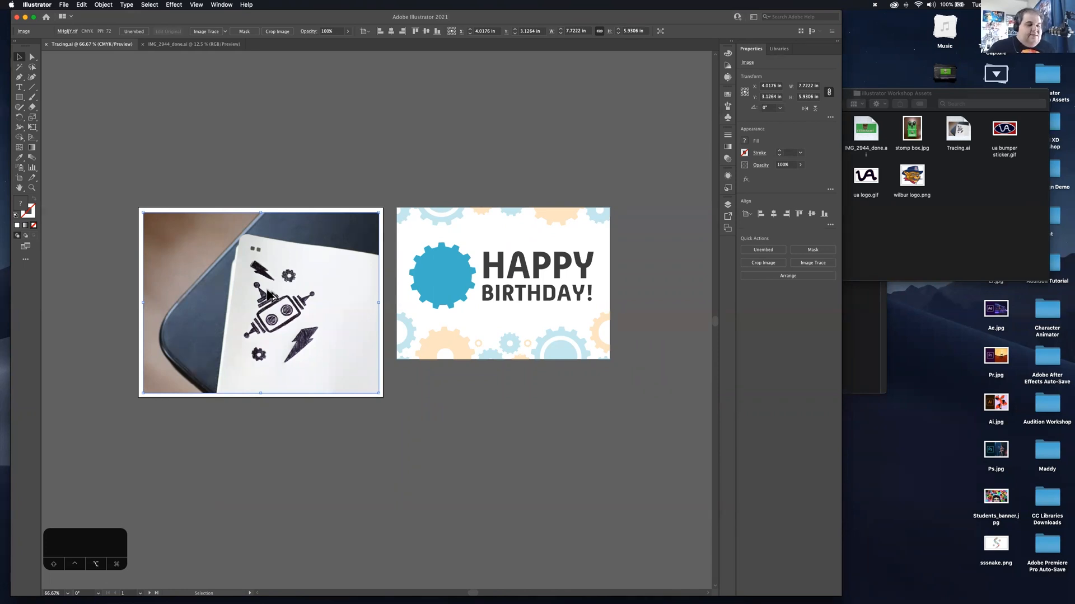
{"action": "scroll", "coordinate": [266, 293], "scroll_direction": "up", "scroll_amount": 1}
{"action": "scroll", "coordinate": [262, 295], "scroll_direction": "up", "scroll_amount": 4}
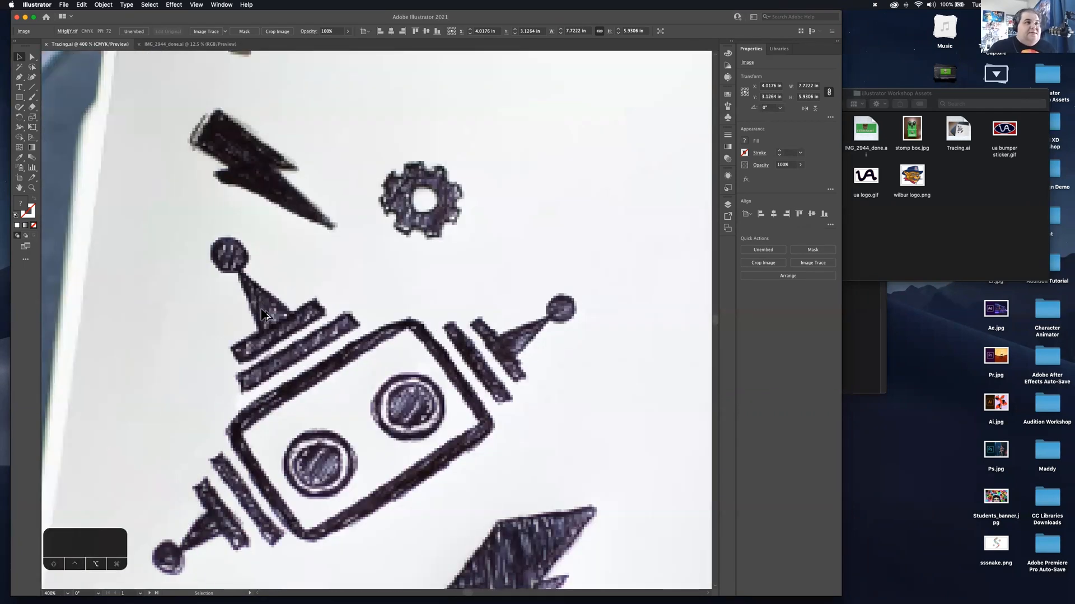
Step: Examine the robot sketch in the notebook photo and the birthday card artboard beside it
{"action": "left_click_drag", "start_coordinate": [365, 412], "coordinate": [291, 263]}
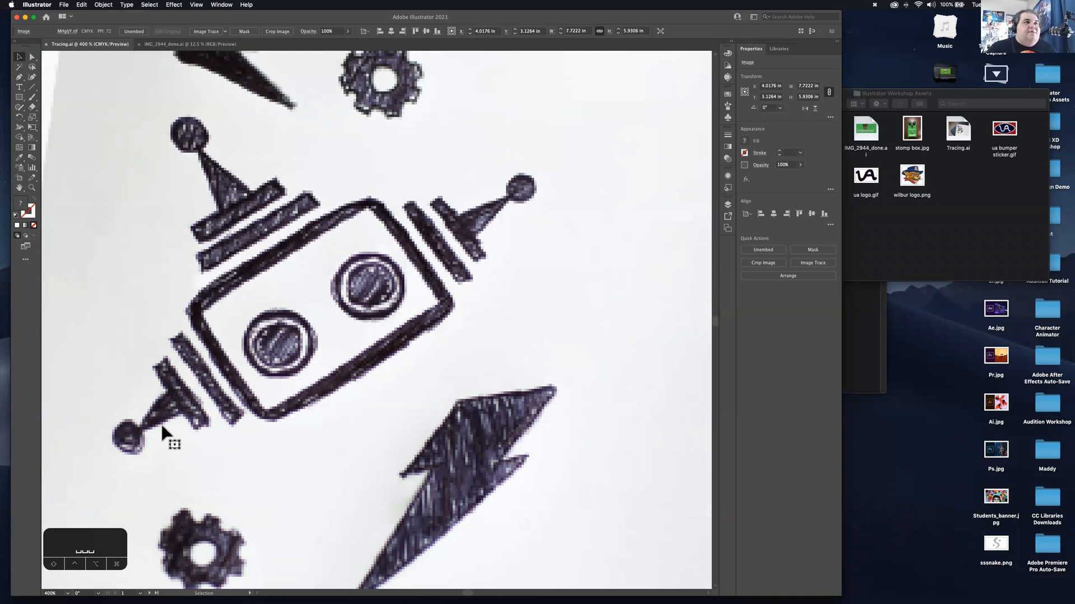
{"action": "scroll", "coordinate": [358, 330], "scroll_direction": "down", "scroll_amount": 2}
{"action": "scroll", "coordinate": [360, 331], "scroll_direction": "down", "scroll_amount": 2}
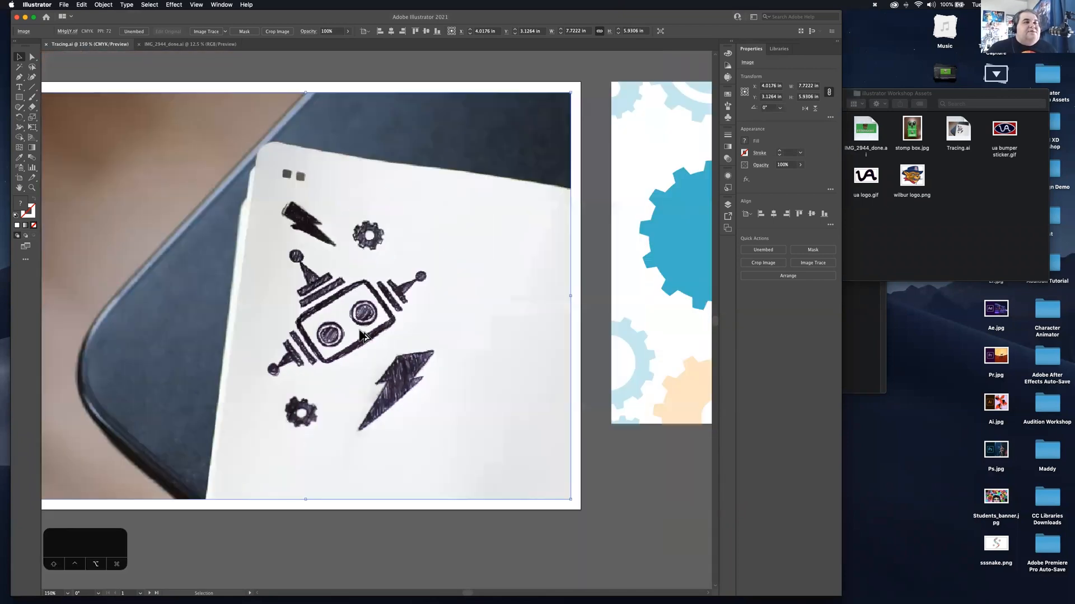
{"action": "left_click_drag", "start_coordinate": [415, 319], "coordinate": [298, 327]}
{"action": "scroll", "coordinate": [300, 325], "scroll_direction": "down", "scroll_amount": 1}
{"action": "scroll", "coordinate": [302, 325], "scroll_direction": "up", "scroll_amount": 1}
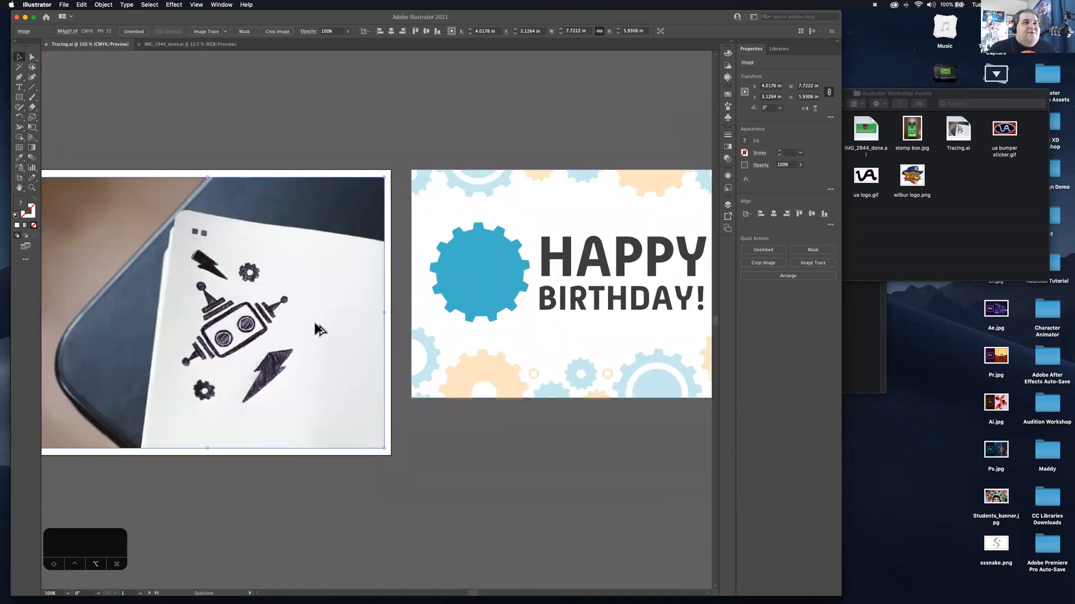
{"action": "scroll", "coordinate": [305, 327], "scroll_direction": "down", "scroll_amount": 1}
{"action": "scroll", "coordinate": [395, 295], "scroll_direction": "up", "scroll_amount": 1}
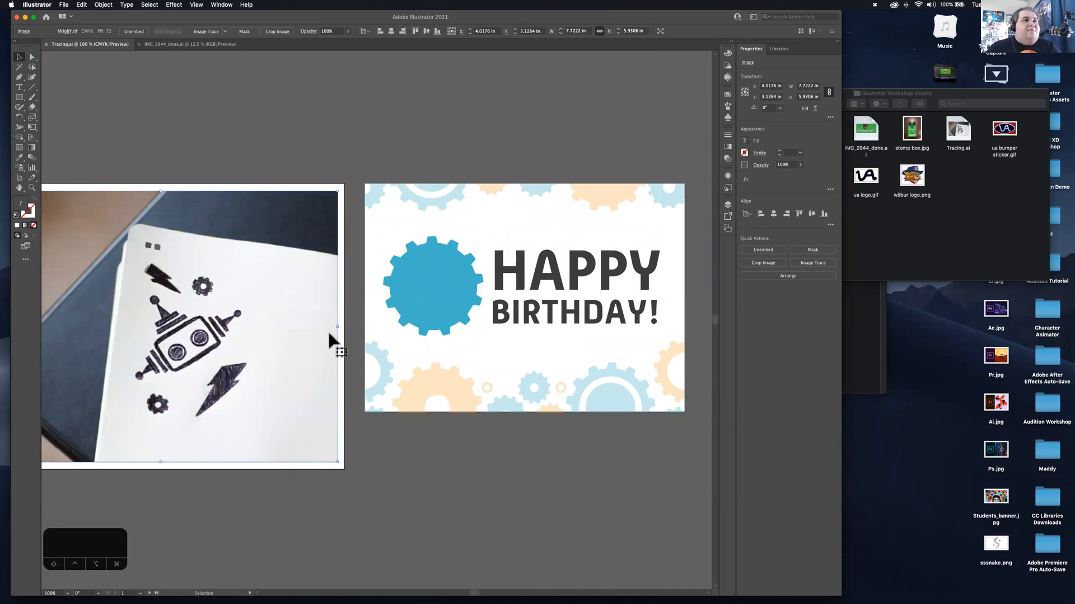
{"action": "scroll", "coordinate": [329, 333], "scroll_direction": "left", "scroll_amount": 5}
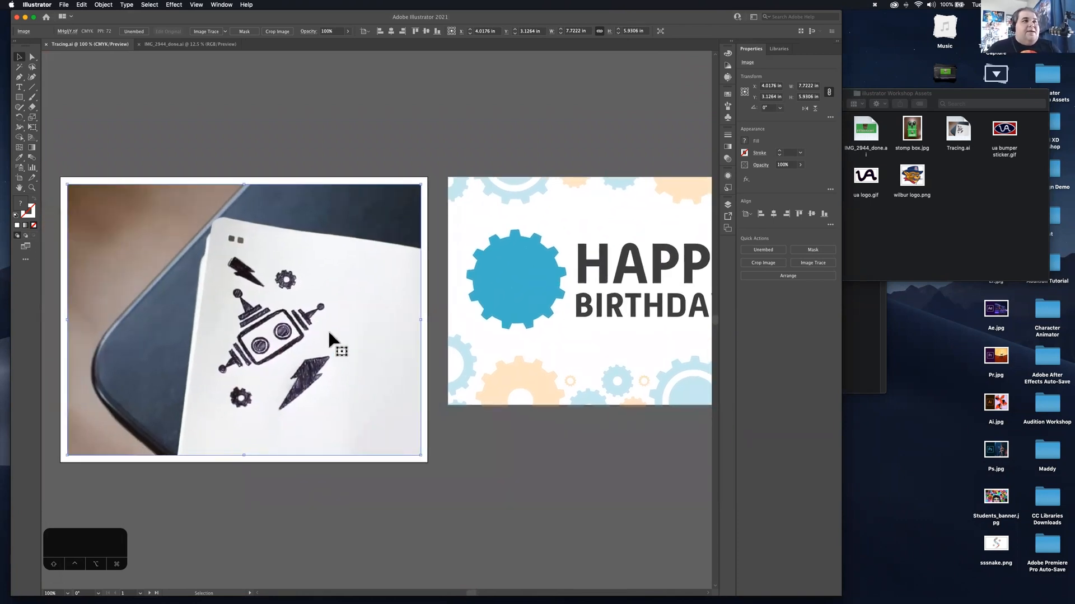
{"action": "scroll", "coordinate": [329, 334], "scroll_direction": "up", "scroll_amount": 1}
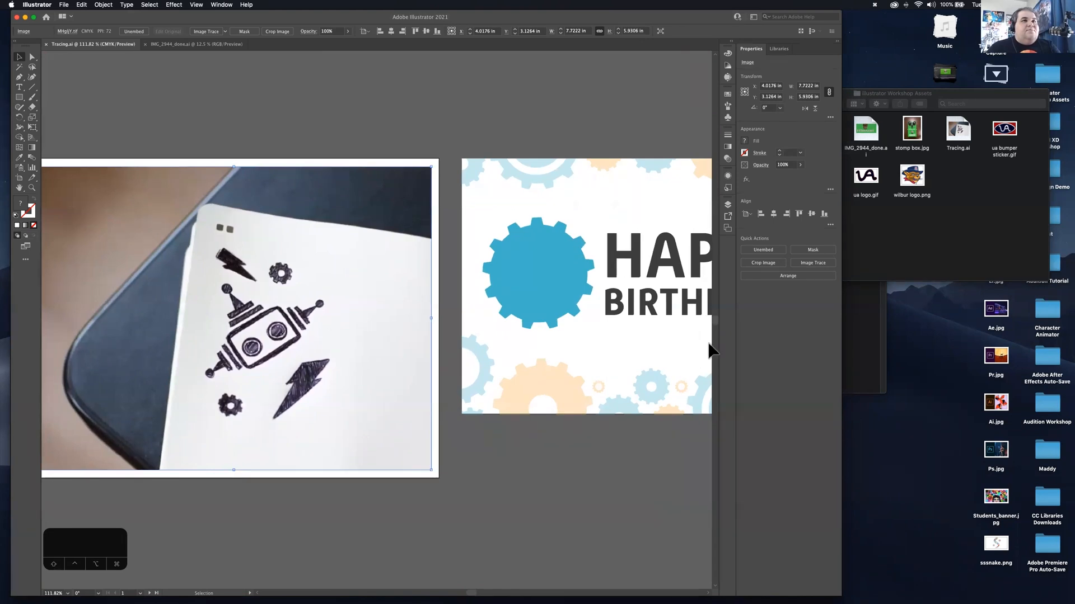
Step: Enlarge the Illustrator window to fill the screen, with the photo and the birthday card both in view
{"action": "left_click", "coordinate": [844, 371]}
{"action": "left_click", "coordinate": [831, 457]}
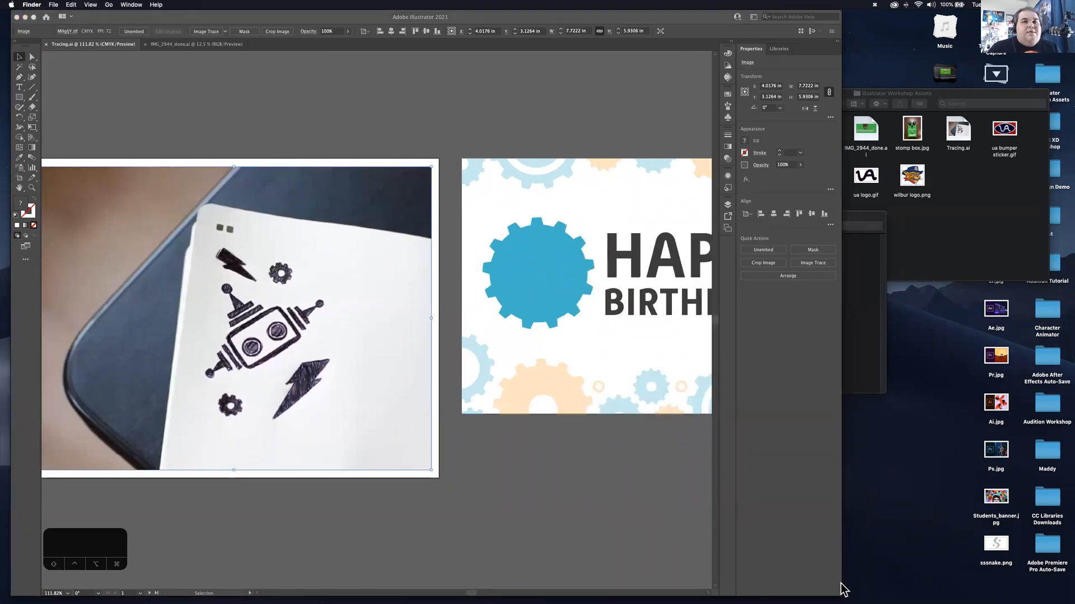
{"action": "left_click_drag", "start_coordinate": [852, 592], "coordinate": [867, 589]}
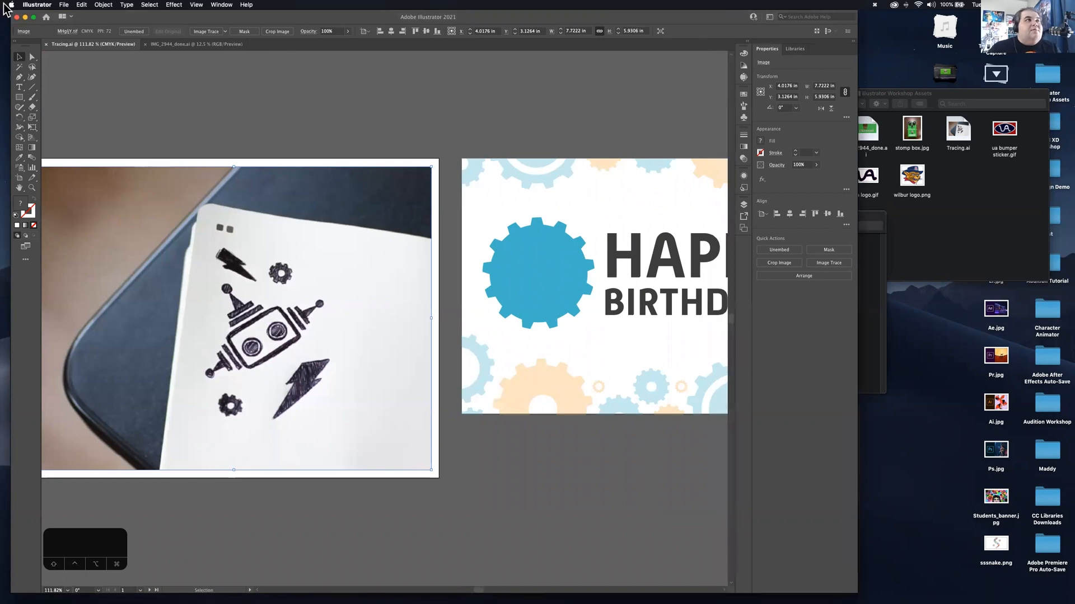
{"action": "left_click", "coordinate": [34, 18]}
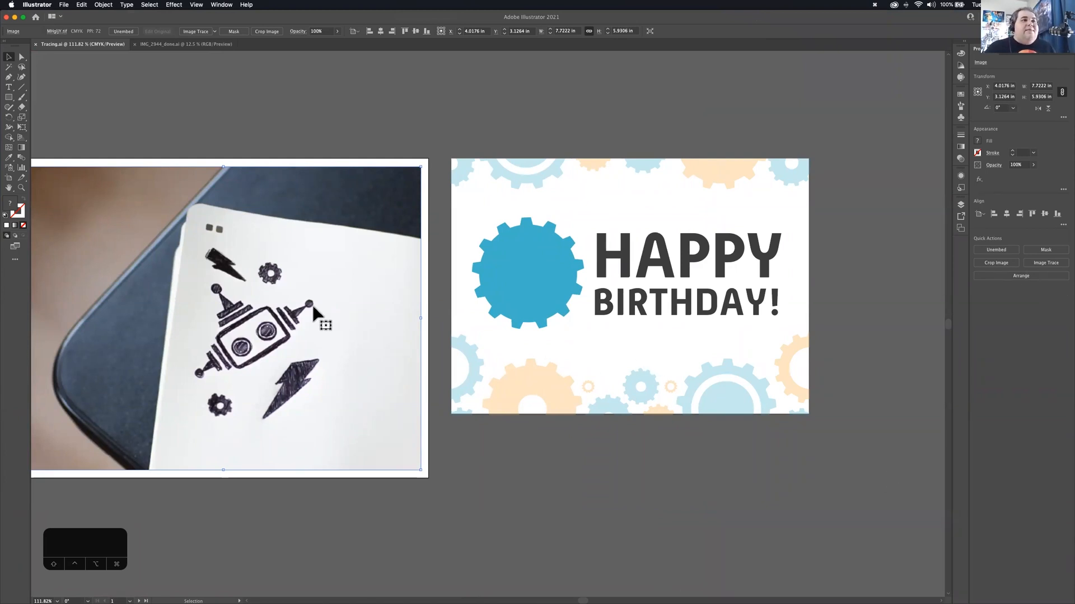
{"action": "left_click_drag", "start_coordinate": [313, 309], "coordinate": [368, 307]}
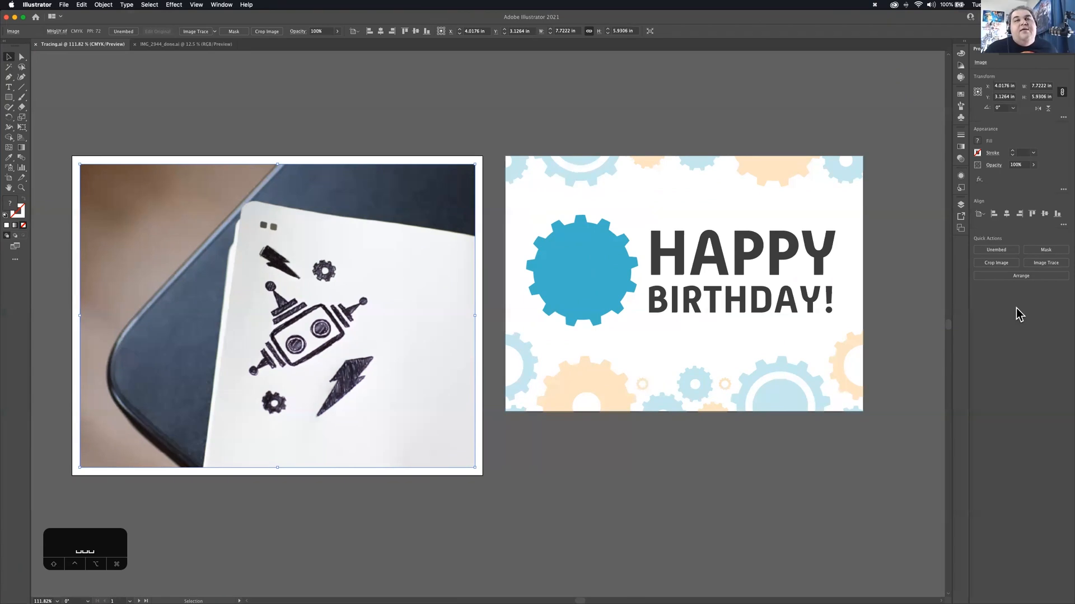
Step: Apply Image Trace to the notebook photo with the Low Fidelity Photo preset
{"action": "left_click", "coordinate": [1039, 263]}
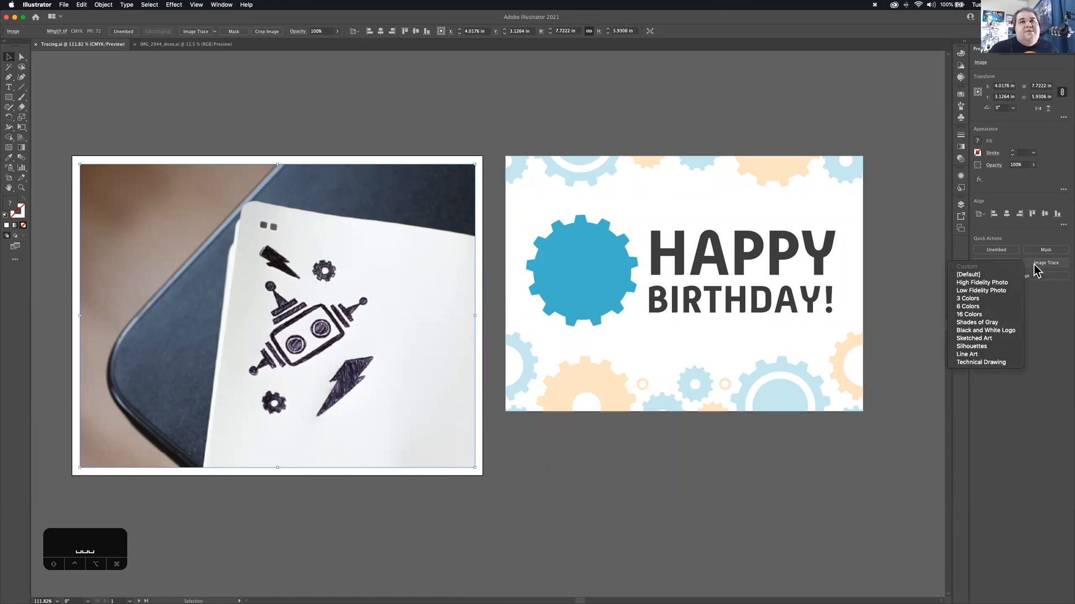
{"action": "left_click", "coordinate": [999, 297]}
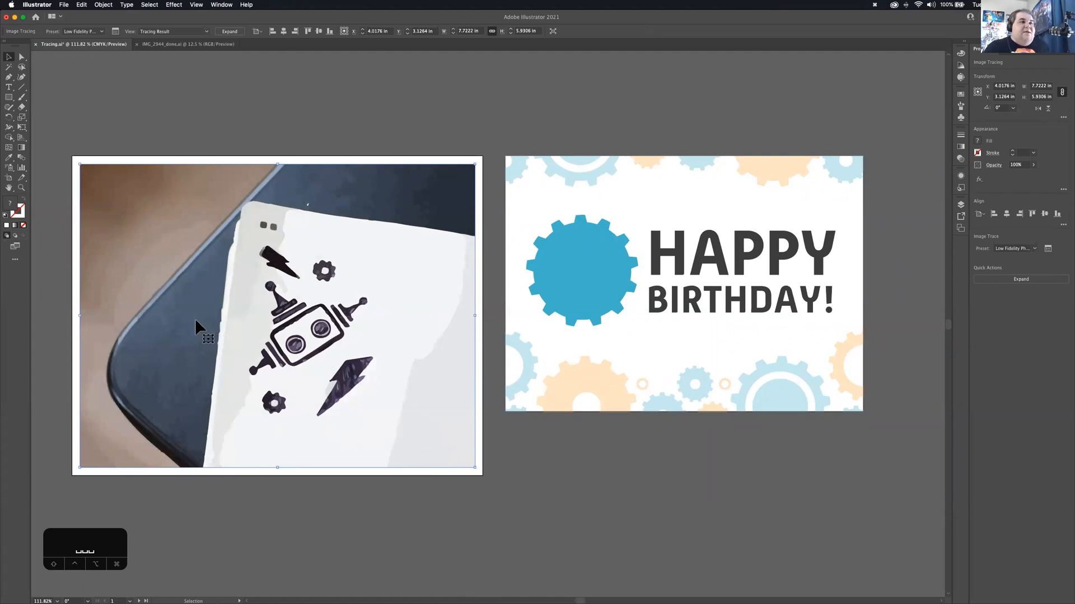
{"action": "key", "text": "super+equal"}
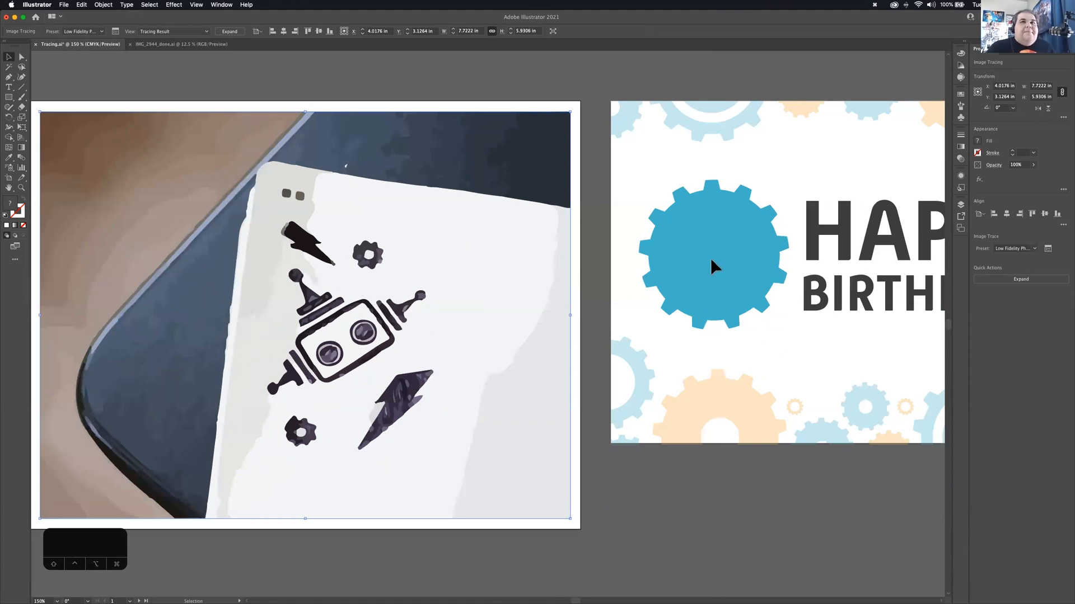
Step: Try the High Fidelity Photo and 16 Colors presets on the traced photo
{"action": "left_click", "coordinate": [1035, 249]}
{"action": "left_click", "coordinate": [1027, 281]}
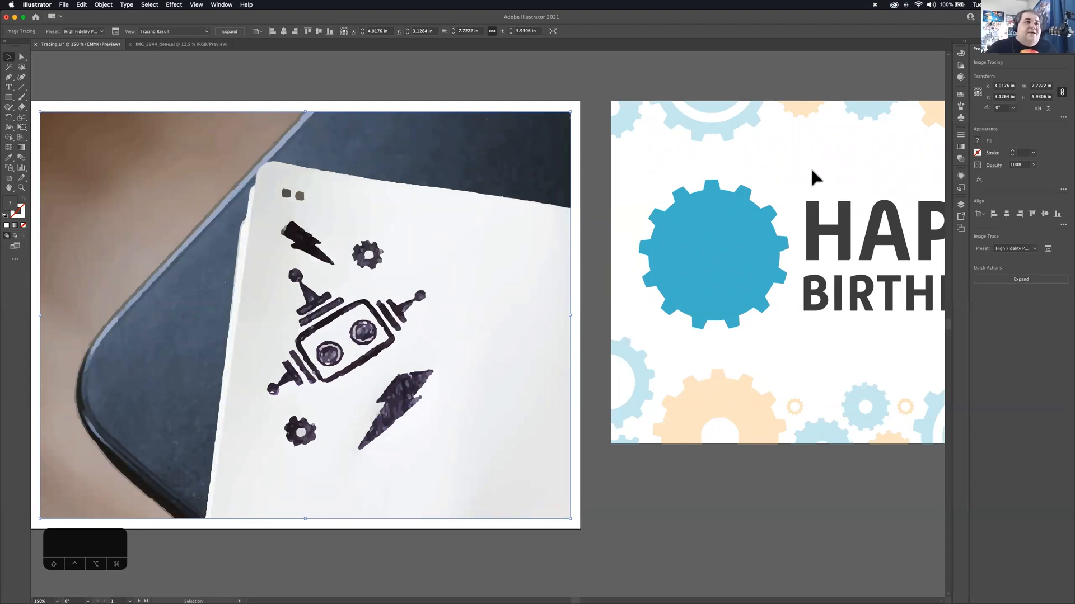
{"action": "left_click", "coordinate": [1034, 250]}
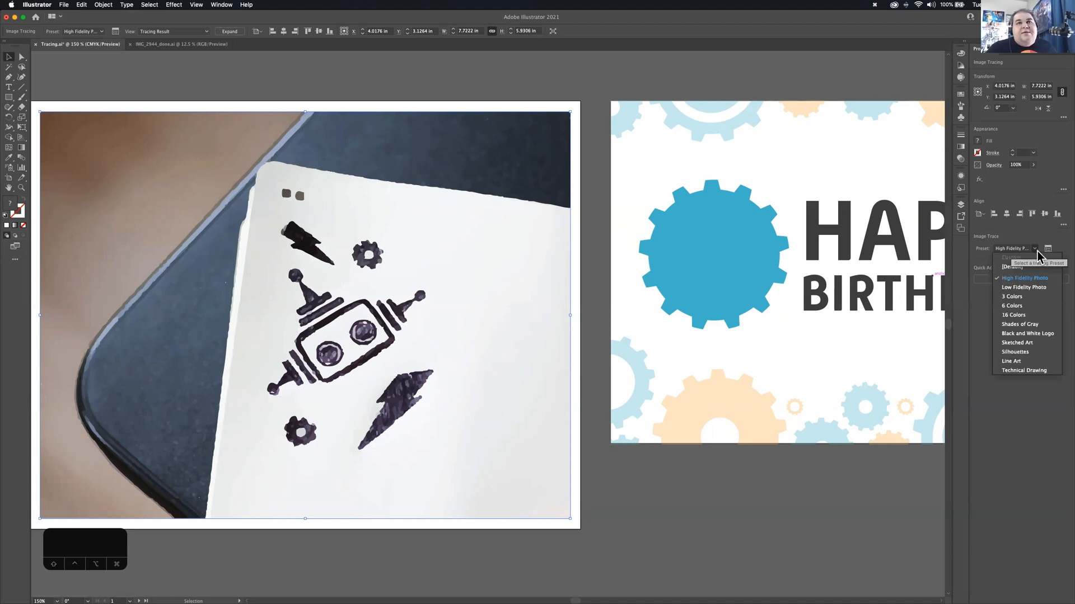
{"action": "left_click", "coordinate": [1020, 315]}
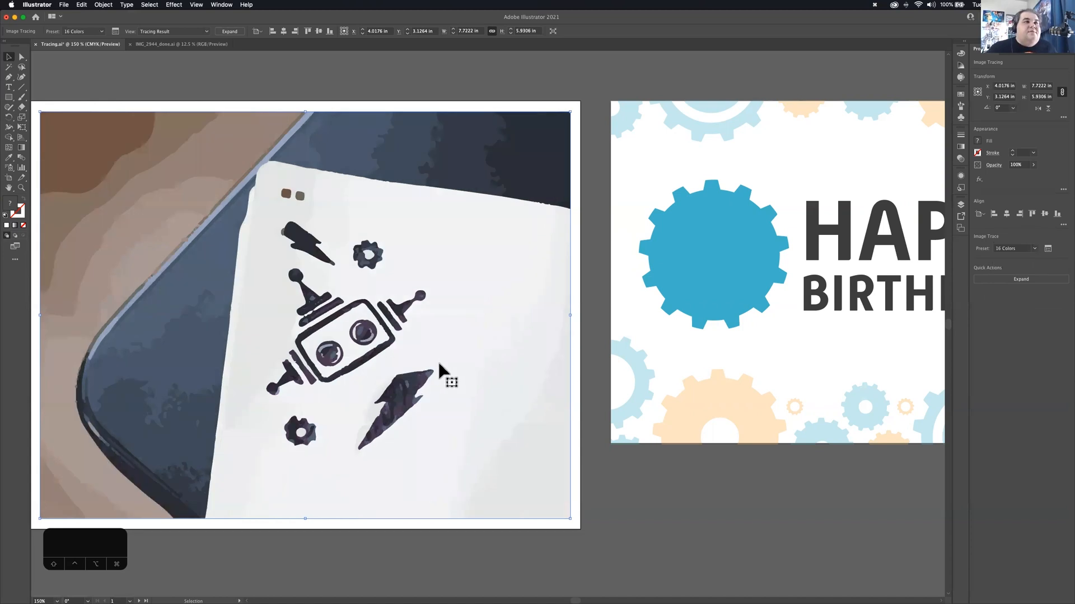
Step: Compare the Sketched Art and Default tracing presets on the photo, and leave the tracing on Sketched Art
{"action": "left_click", "coordinate": [1034, 249]}
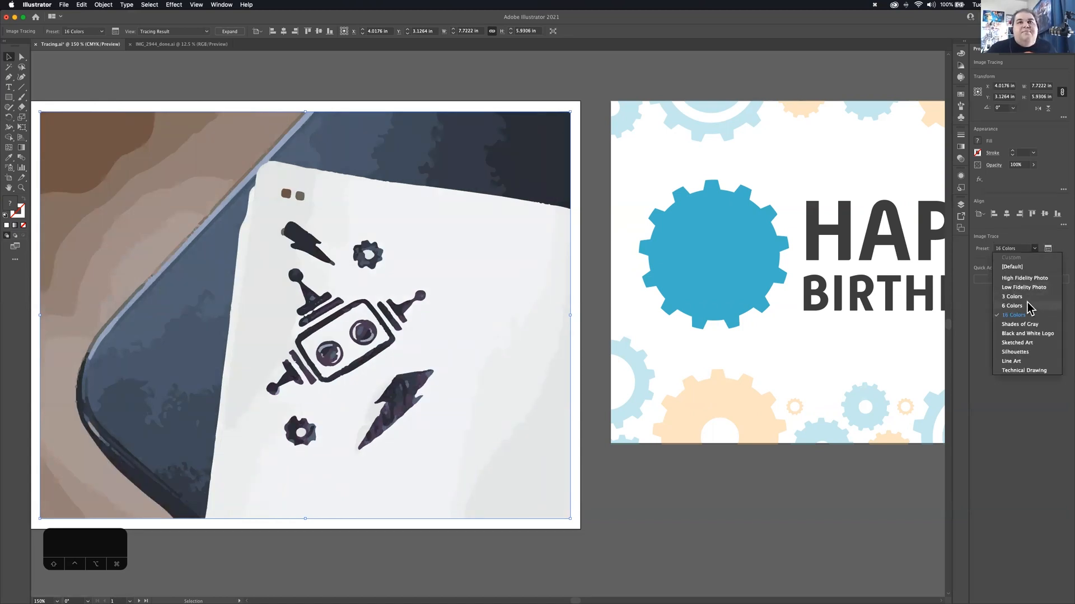
{"action": "left_click", "coordinate": [1031, 343]}
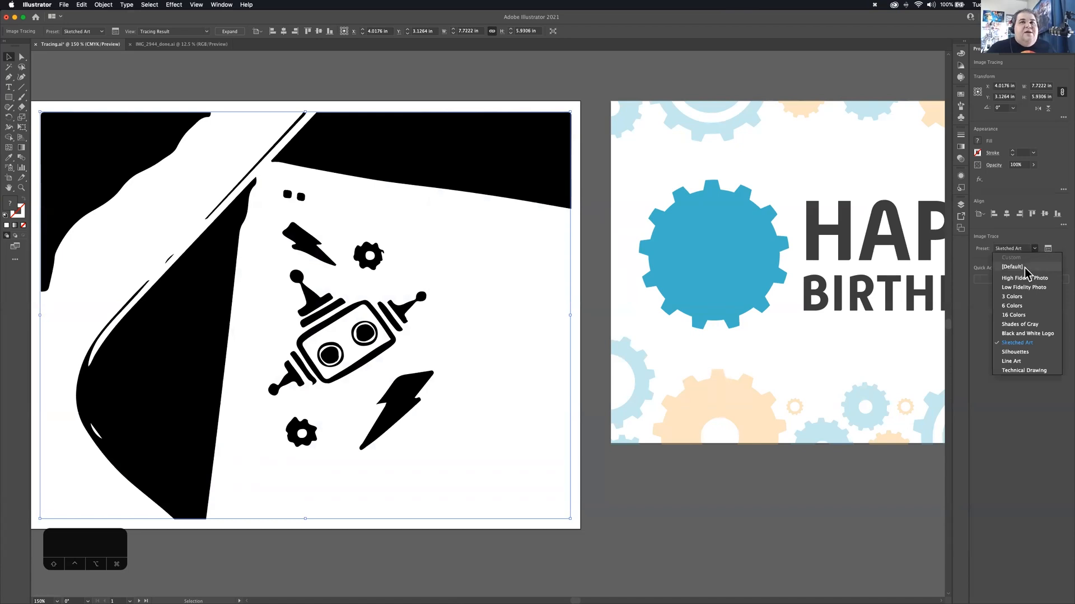
{"action": "left_click", "coordinate": [1024, 266]}
{"action": "left_click", "coordinate": [1034, 249]}
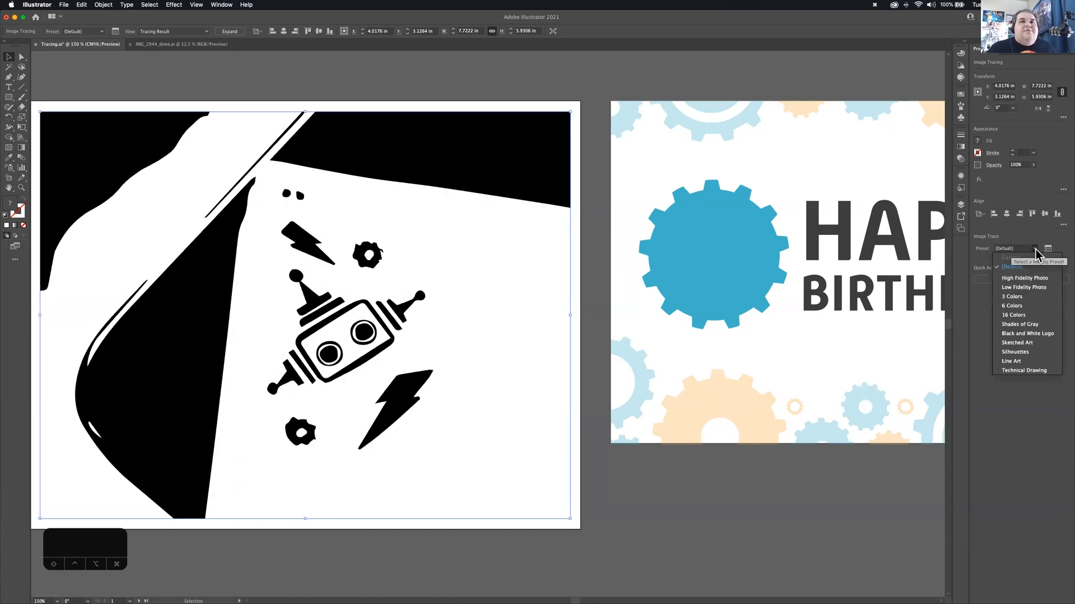
{"action": "left_click", "coordinate": [1029, 344]}
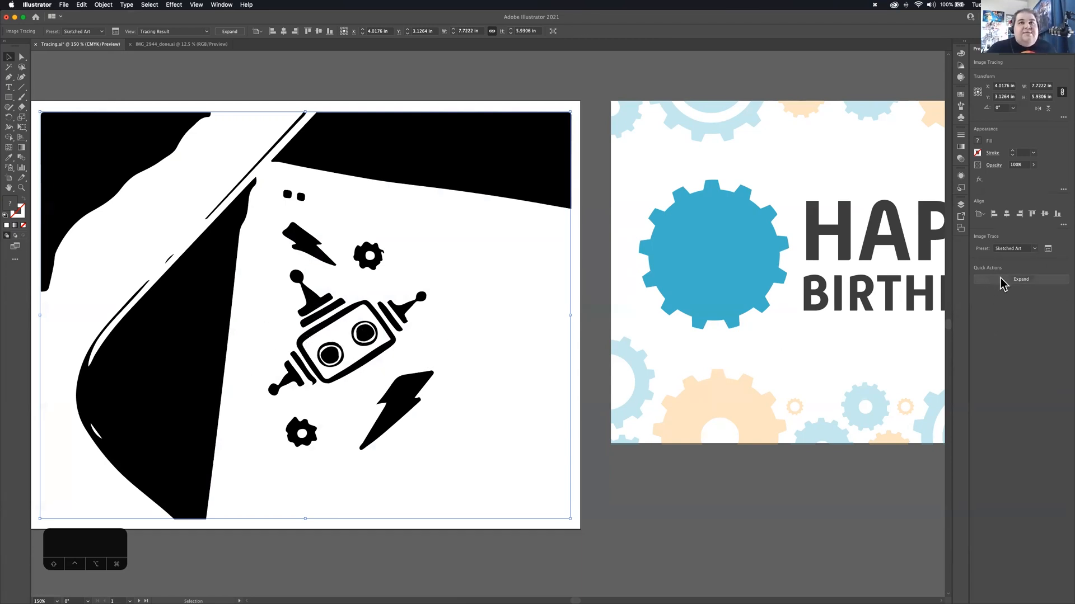
Step: Review the detailed Image Trace settings and expand the tracing into editable vector shapes
{"action": "left_click", "coordinate": [1048, 250]}
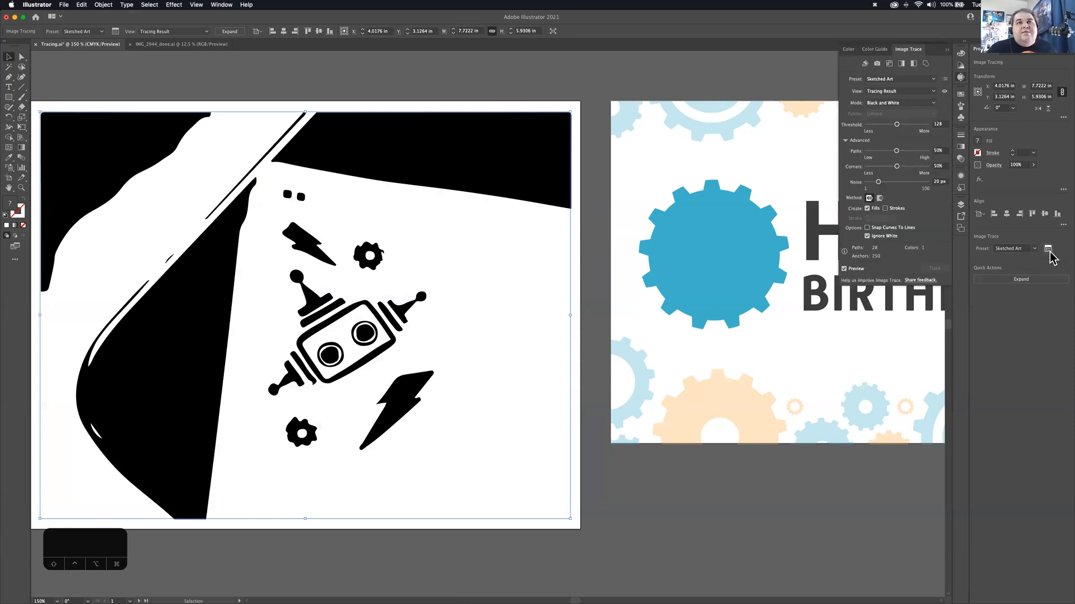
{"action": "left_click", "coordinate": [947, 50]}
{"action": "left_click", "coordinate": [1021, 279]}
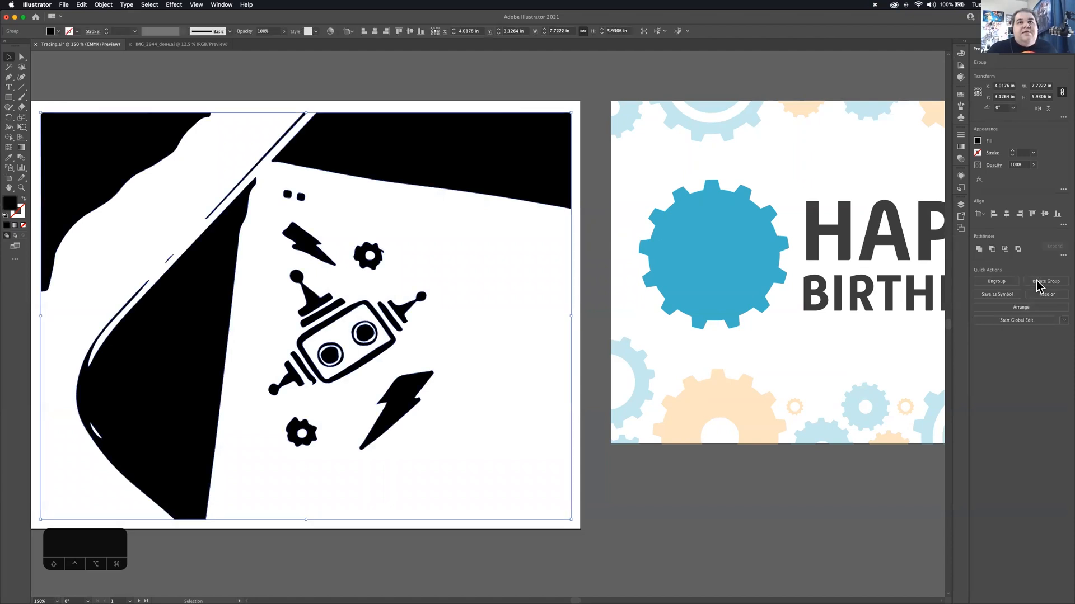
Step: Enter isolation mode on the expanded tracing group so its individual shapes can be selected
{"action": "scroll", "coordinate": [577, 480], "scroll_direction": "down", "scroll_amount": 2}
{"action": "scroll", "coordinate": [577, 480], "scroll_direction": "up", "scroll_amount": 2}
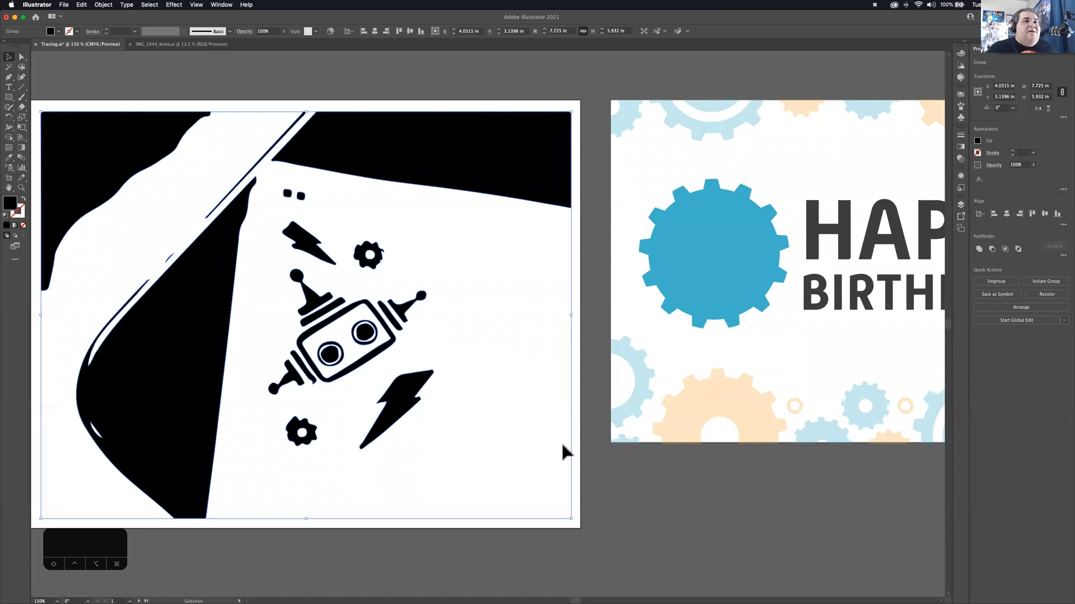
{"action": "left_click", "coordinate": [561, 441]}
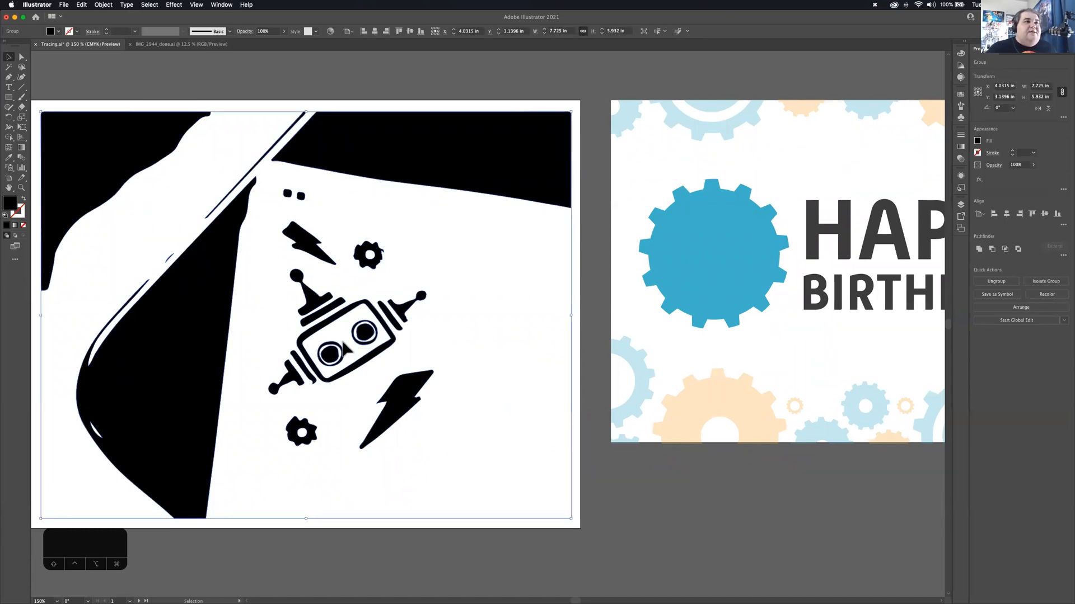
{"action": "left_click", "coordinate": [364, 336]}
{"action": "key", "text": "space"}
{"action": "left_click_drag", "start_coordinate": [412, 358], "coordinate": [455, 375]}
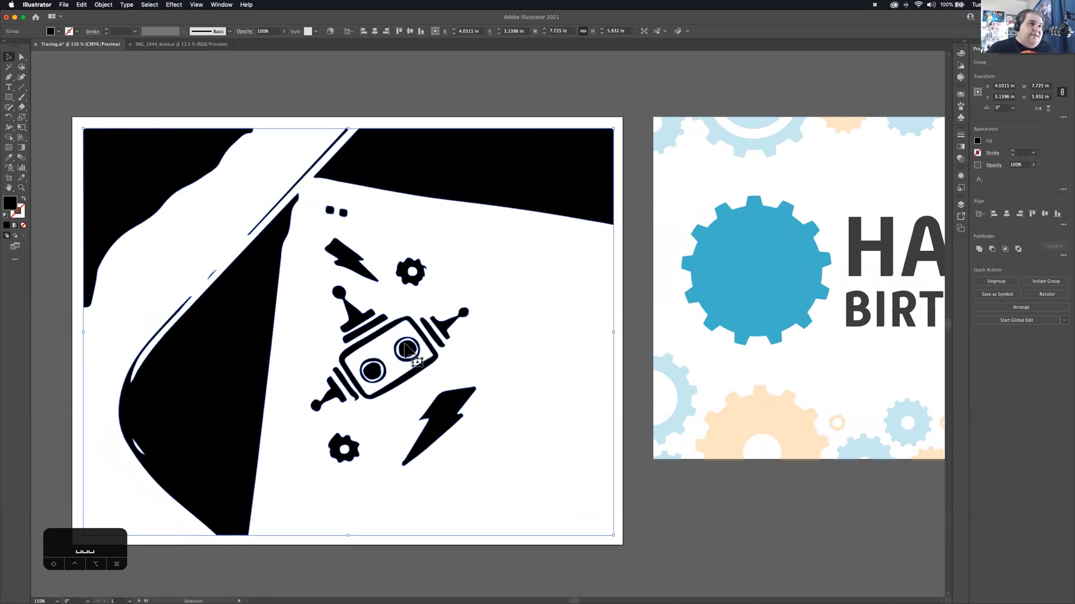
{"action": "double_click", "coordinate": [410, 350]}
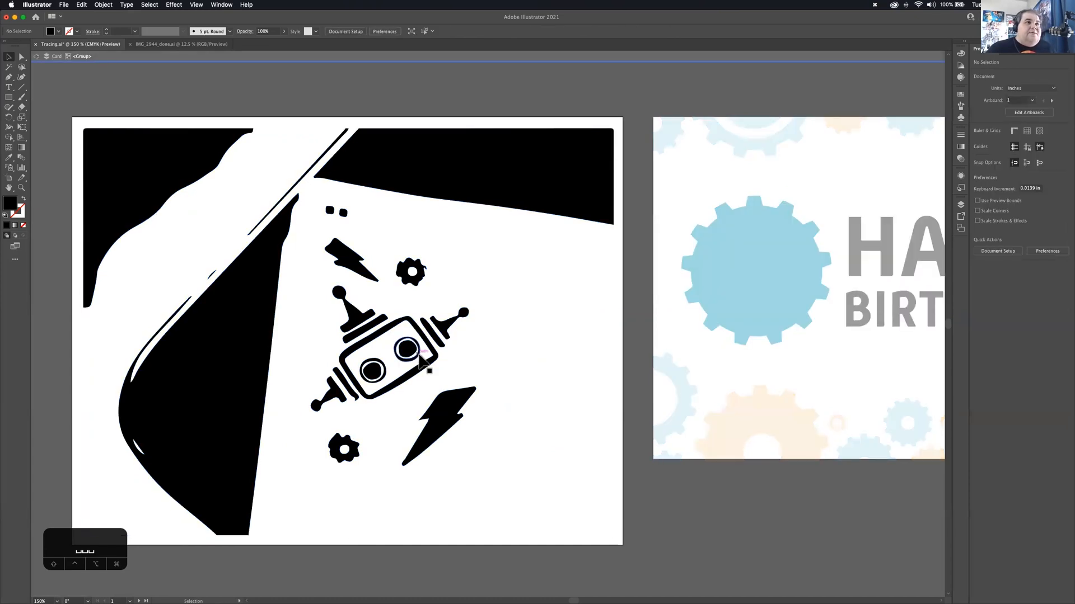
Step: Select all pieces of the traced robot head, including its three antennas, and group them
{"action": "left_click", "coordinate": [340, 295]}
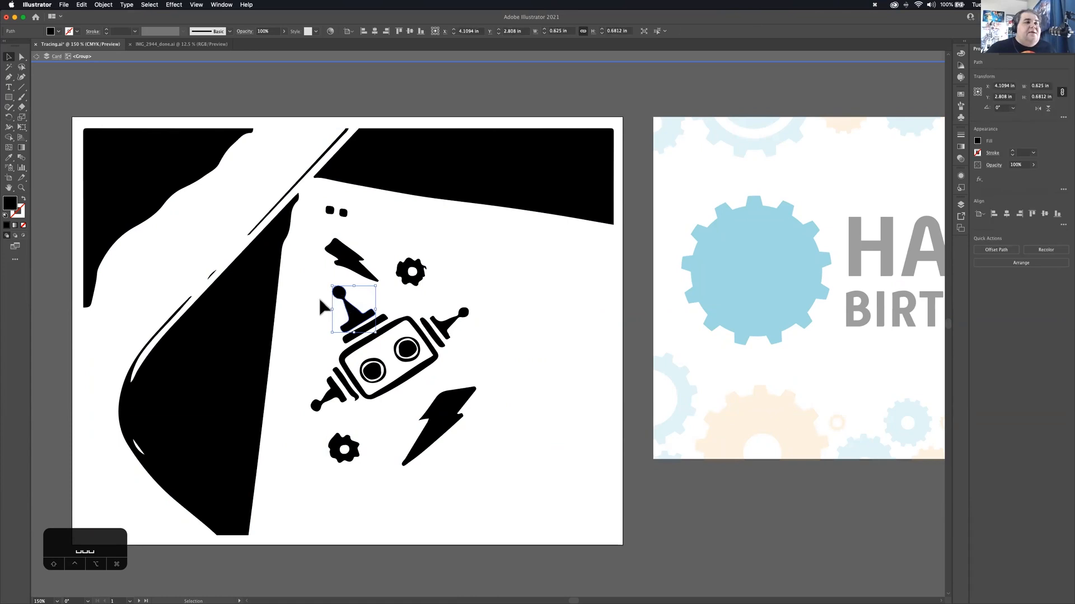
{"action": "left_click_drag", "start_coordinate": [296, 296], "coordinate": [489, 368]}
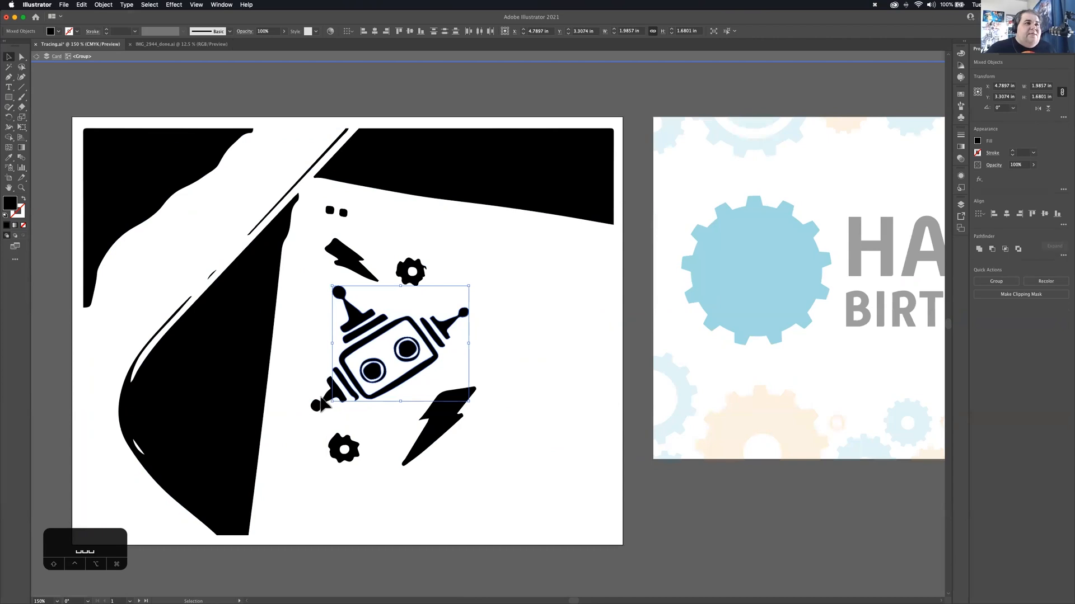
{"action": "left_click", "coordinate": [330, 399], "text": "shift"}
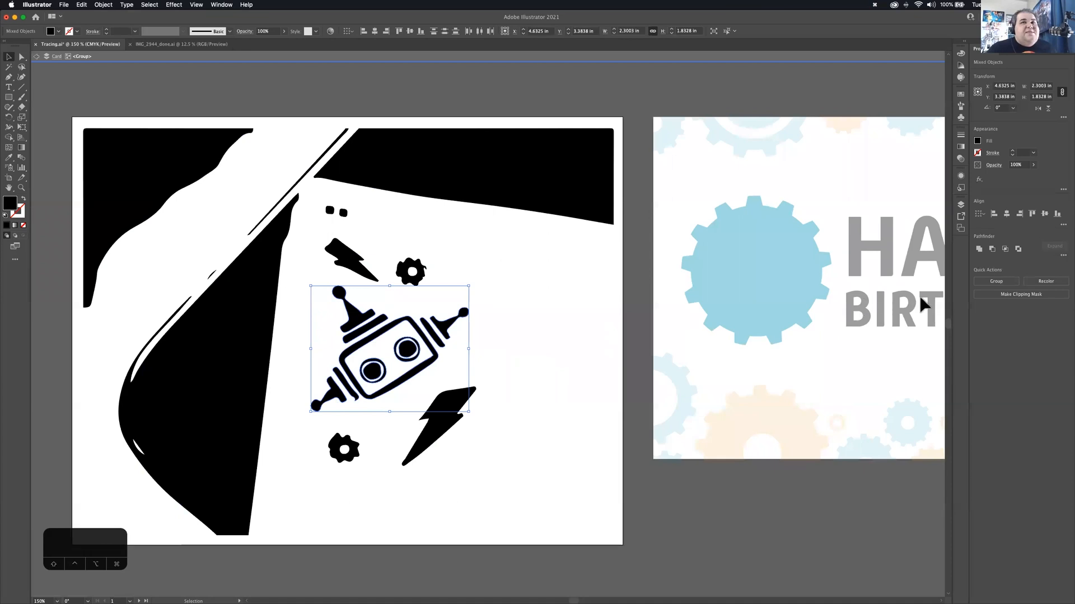
{"action": "left_click", "coordinate": [982, 284]}
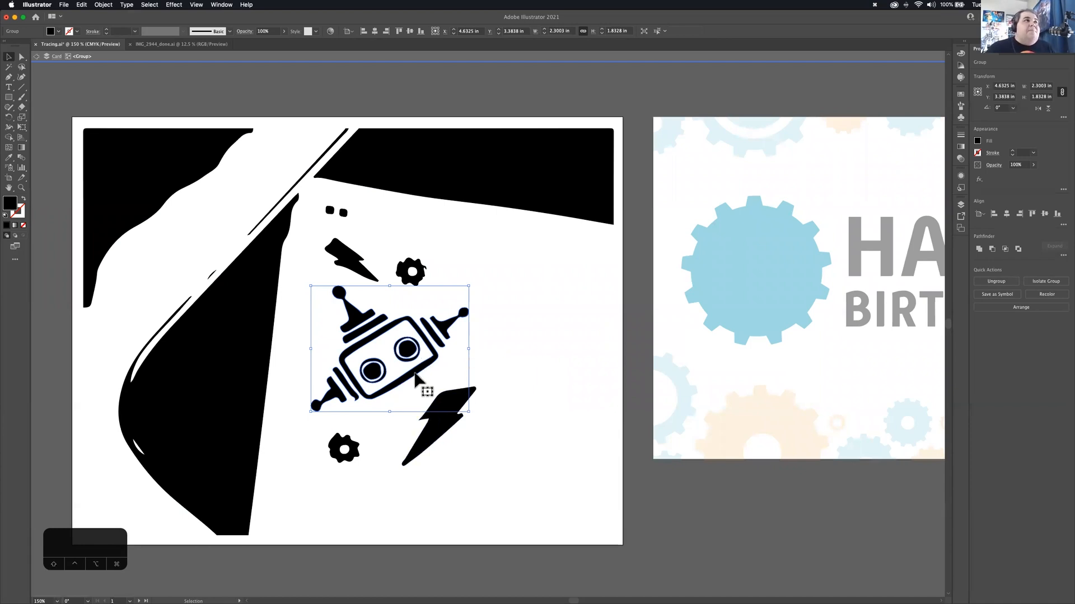
Step: Copy the robot group, leave isolation mode, and paste the robot onto the birthday card over the blue gear
{"action": "key", "text": "super+c"}
{"action": "key", "text": "super+c"}
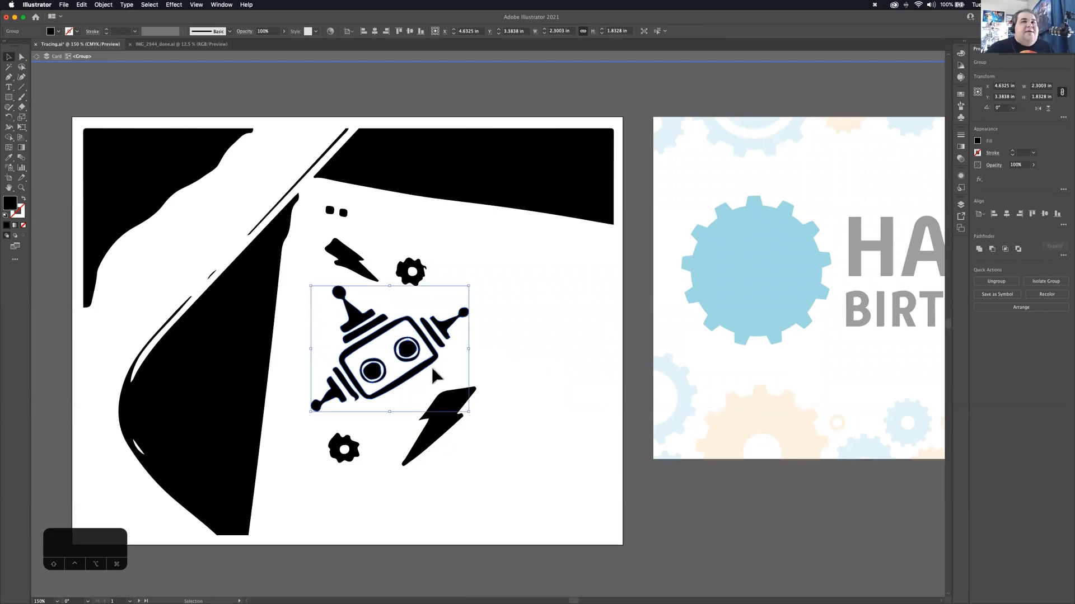
{"action": "key", "text": "space"}
{"action": "left_click_drag", "start_coordinate": [662, 299], "coordinate": [619, 317]}
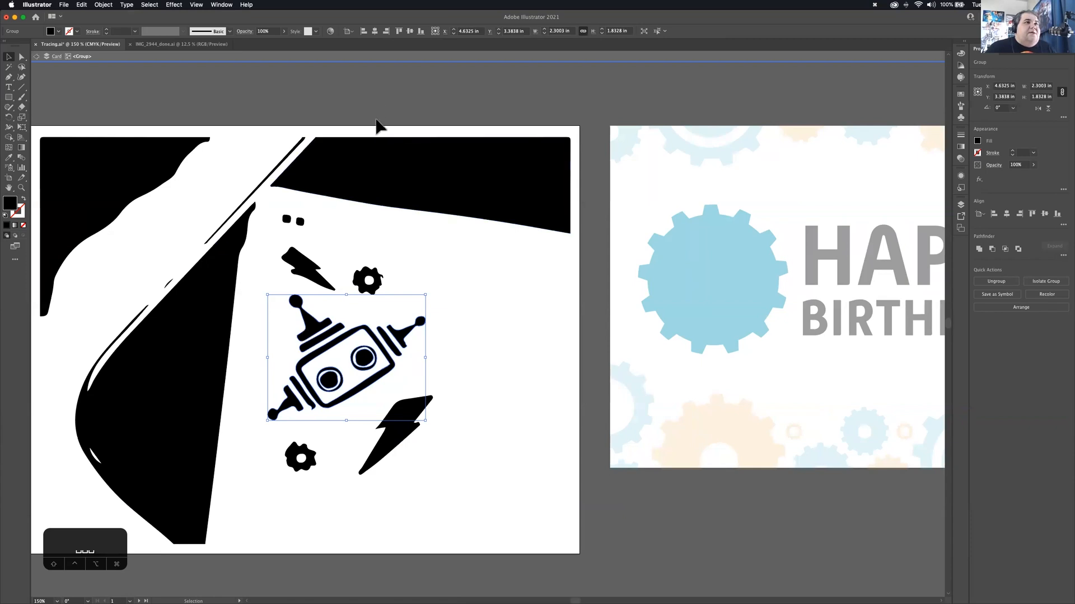
{"action": "double_click", "coordinate": [469, 94]}
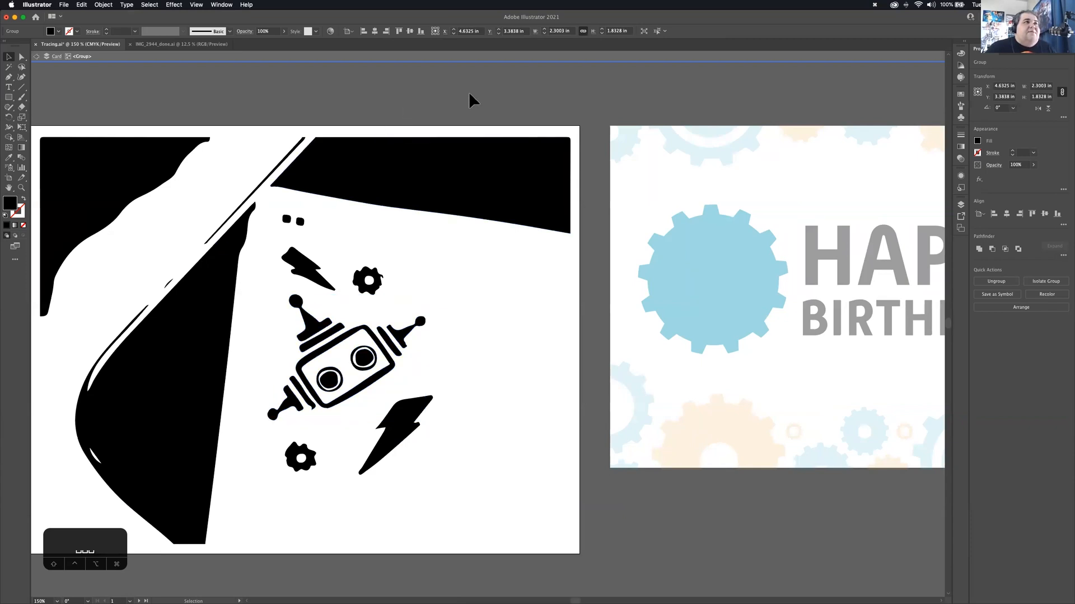
{"action": "left_click_drag", "start_coordinate": [679, 286], "coordinate": [435, 312]}
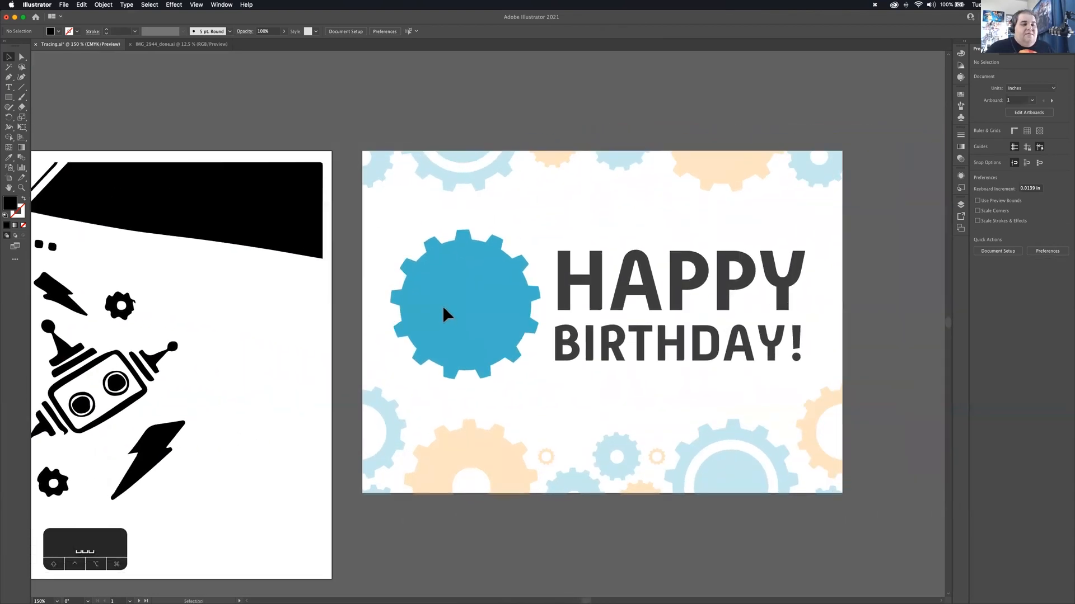
{"action": "key", "text": "super+v"}
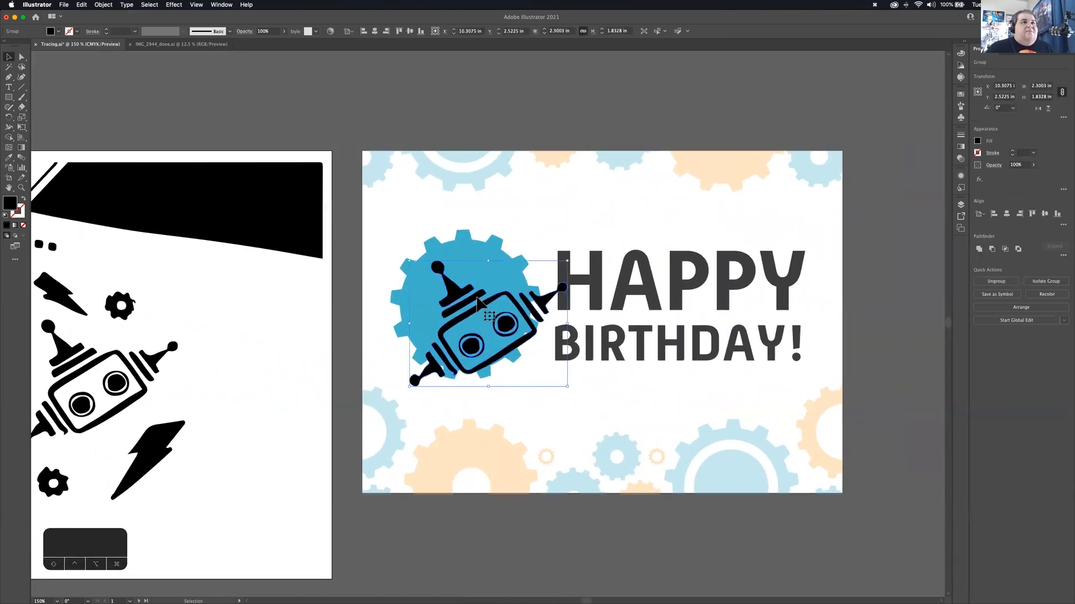
Step: Shrink the pasted robot to about 1.6 in wide and centre it inside the card's blue gear
{"action": "left_click_drag", "start_coordinate": [457, 297], "coordinate": [440, 271]}
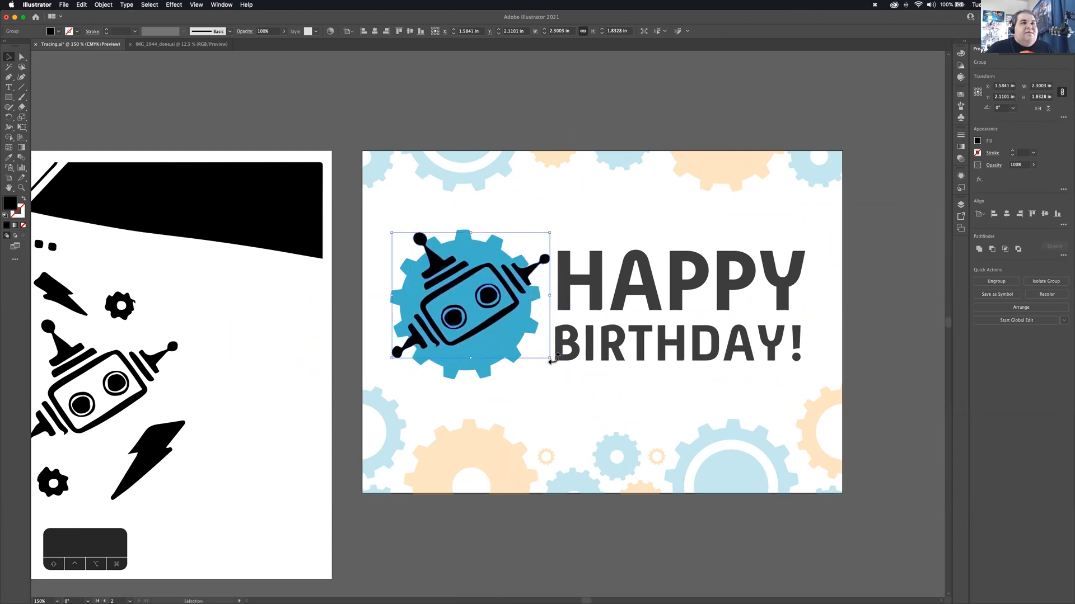
{"action": "mouse_move", "coordinate": [551, 358]}
{"action": "left_mouse_down"}
{"action": "mouse_move", "coordinate": [571, 357]}
{"action": "mouse_move", "coordinate": [535, 346]}
{"action": "left_mouse_up"}
{"action": "left_click_drag", "start_coordinate": [454, 287], "coordinate": [454, 296]}
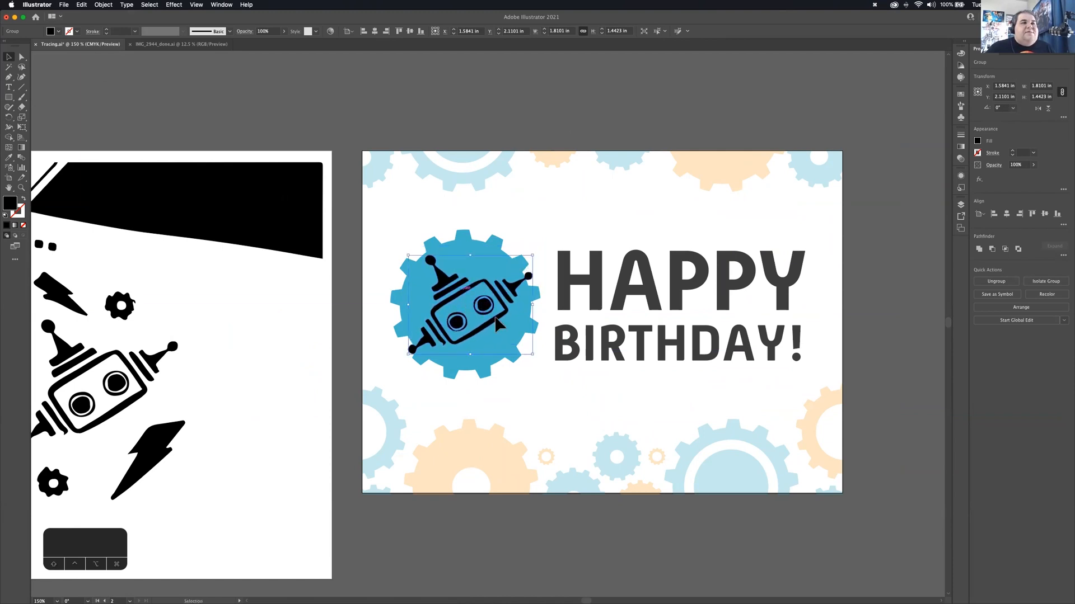
{"action": "left_click_drag", "start_coordinate": [535, 354], "coordinate": [526, 350]}
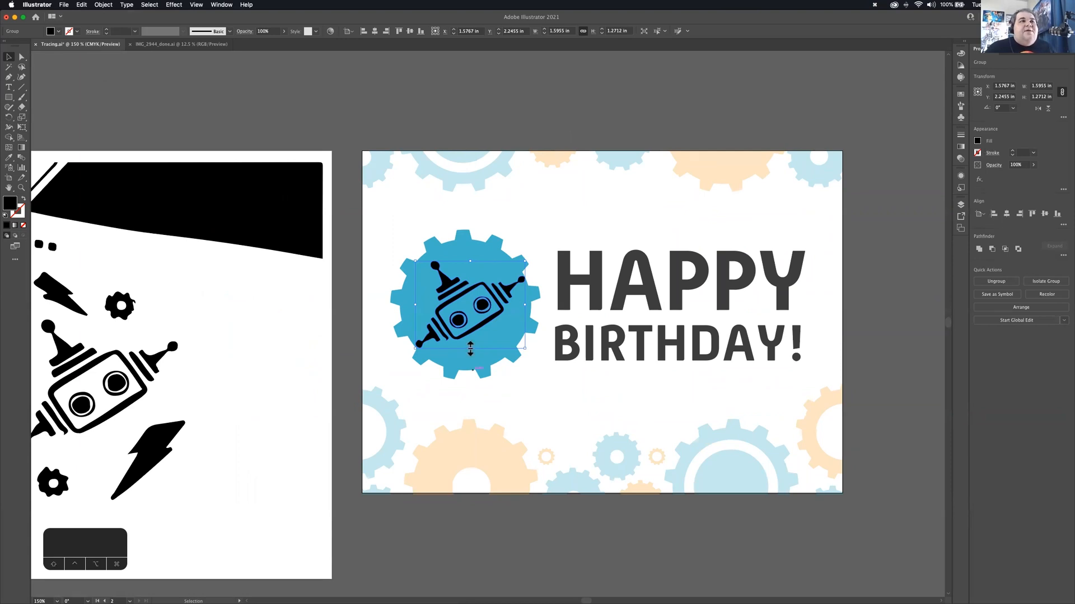
Step: Fill the robot on the blue gear with white, trying red first, and deselect it
{"action": "left_click", "coordinate": [978, 142]}
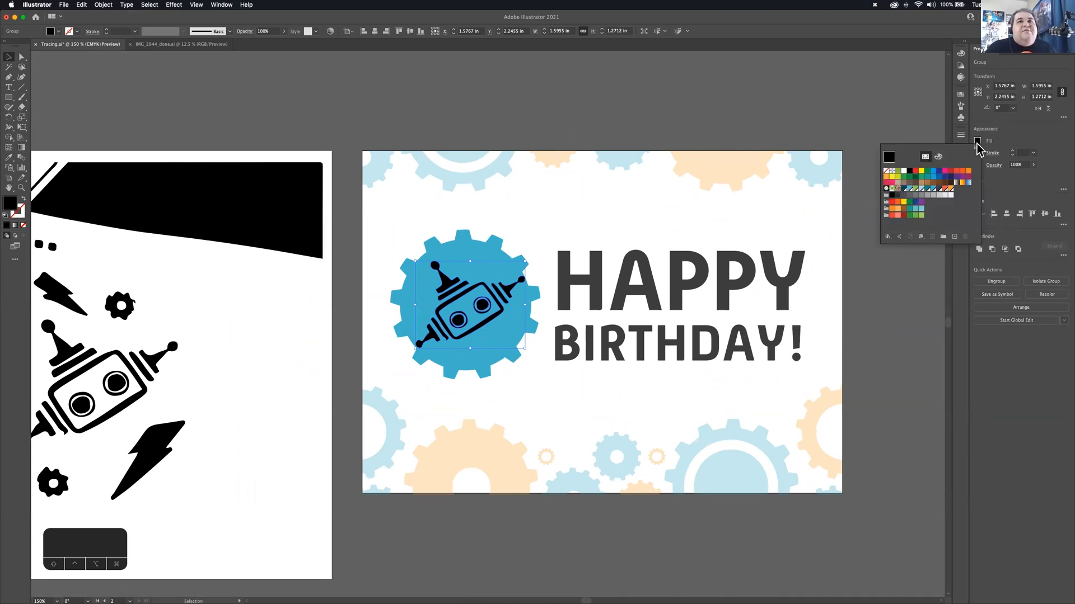
{"action": "left_click", "coordinate": [915, 172]}
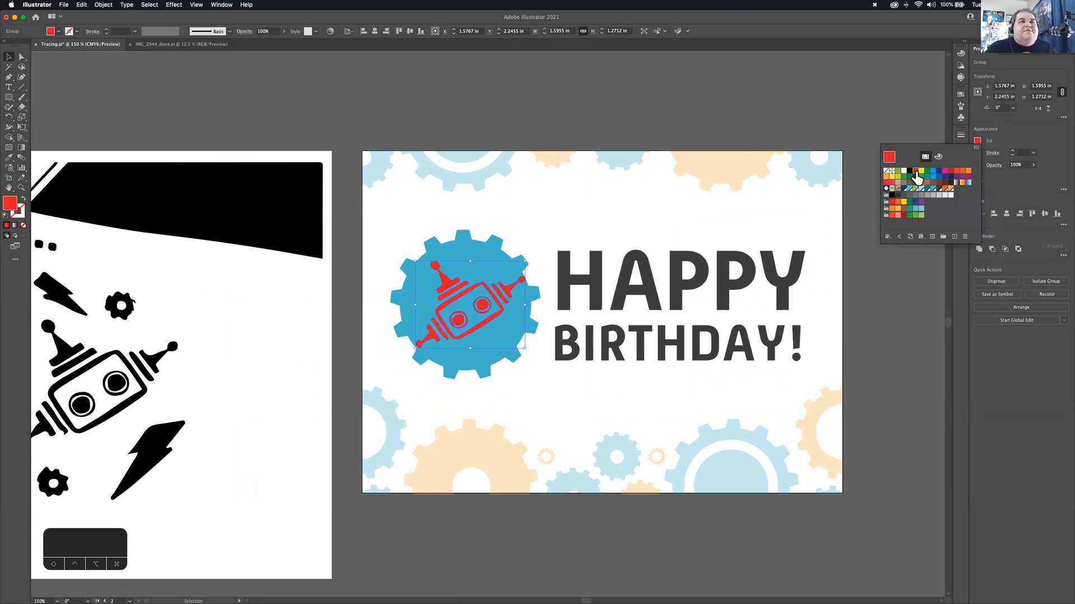
{"action": "left_click", "coordinate": [904, 173]}
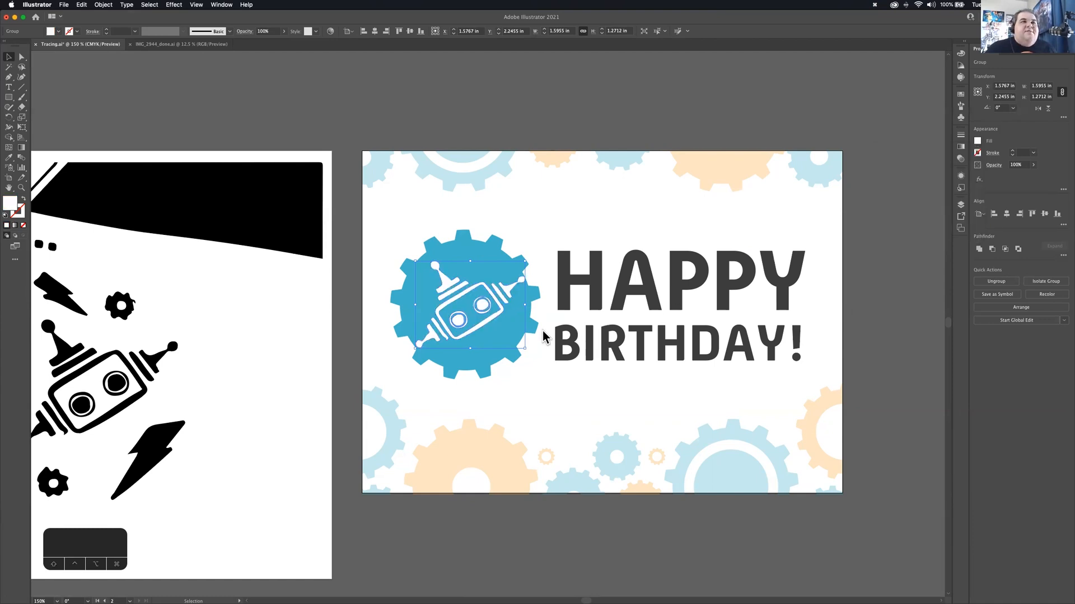
{"action": "left_click", "coordinate": [552, 358]}
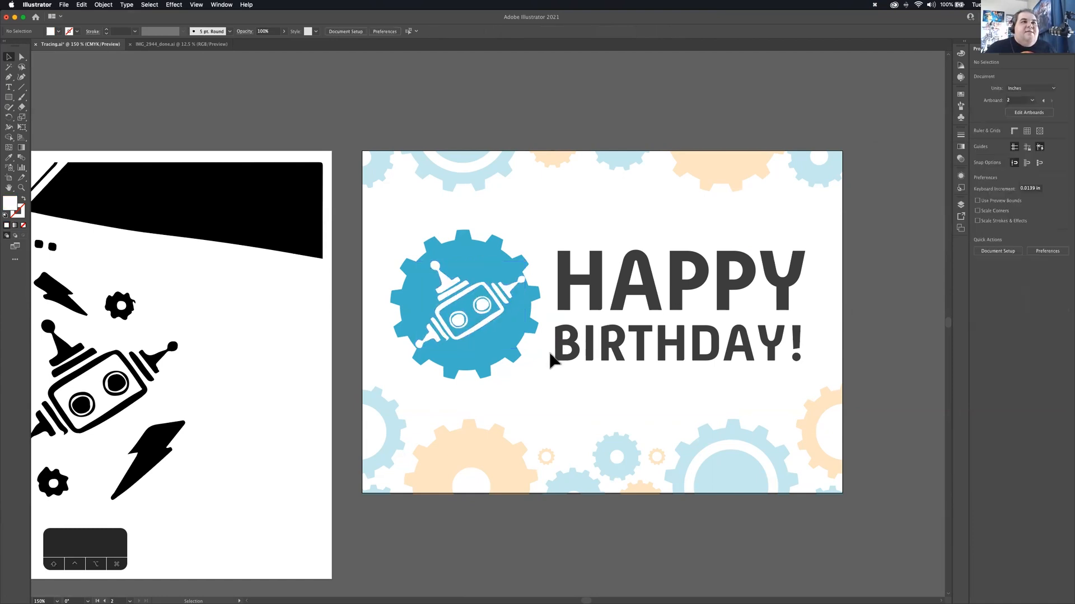
Step: Reduce the white robot to about 1.4 in wide and reposition it in the middle of the blue gear
{"action": "left_click", "coordinate": [487, 303]}
{"action": "mouse_move", "coordinate": [524, 349]}
{"action": "left_mouse_down"}
{"action": "mouse_move", "coordinate": [547, 347]}
{"action": "mouse_move", "coordinate": [511, 338]}
{"action": "left_mouse_up"}
{"action": "left_click_drag", "start_coordinate": [451, 286], "coordinate": [458, 291]}
Step: Isolate the robot group, nudge its upper antenna away from the head, and shift the head outline down about 0.01 in
{"action": "scroll", "coordinate": [459, 299], "scroll_direction": "down", "scroll_amount": 3}
{"action": "scroll", "coordinate": [459, 300], "scroll_direction": "up", "scroll_amount": 5}
{"action": "scroll", "coordinate": [458, 299], "scroll_direction": "up", "scroll_amount": 5}
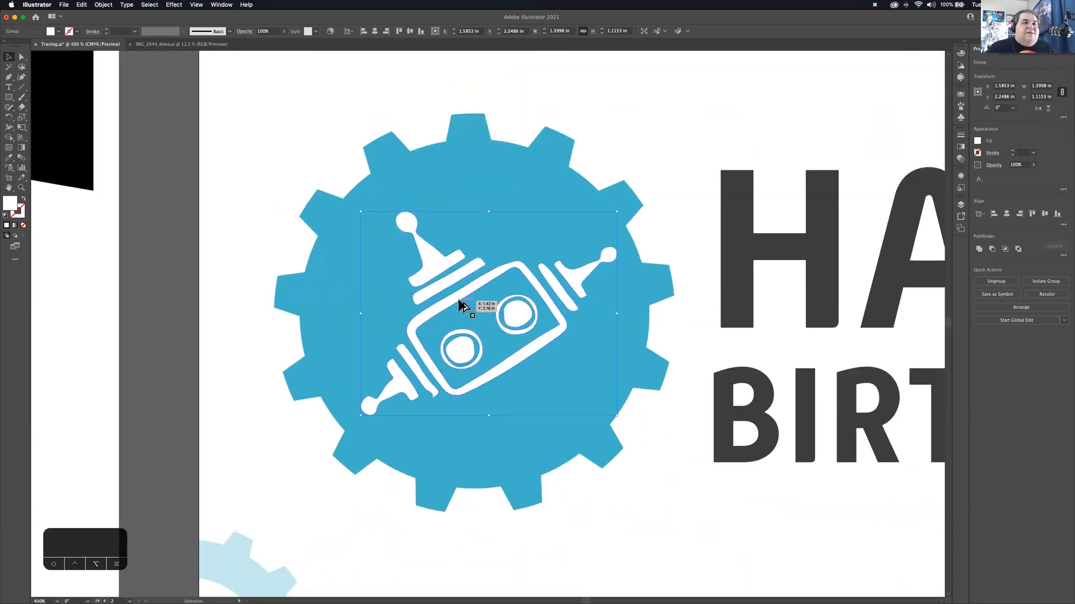
{"action": "double_click", "coordinate": [428, 264]}
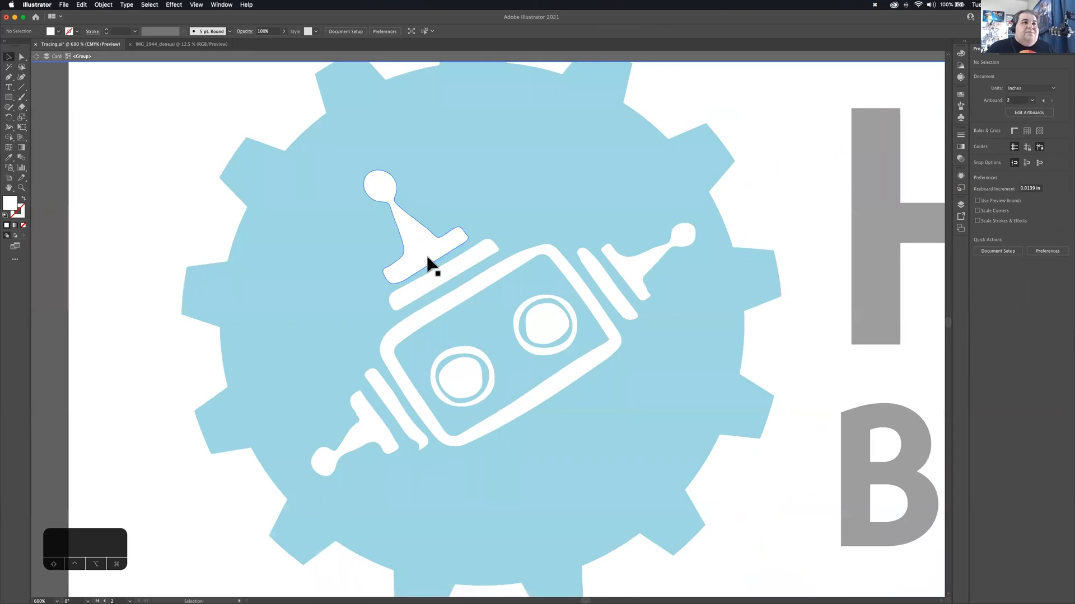
{"action": "mouse_move", "coordinate": [430, 255]}
{"action": "left_mouse_down"}
{"action": "mouse_move", "coordinate": [427, 245]}
{"action": "mouse_move", "coordinate": [432, 253]}
{"action": "left_mouse_up"}
{"action": "left_click", "coordinate": [565, 383]}
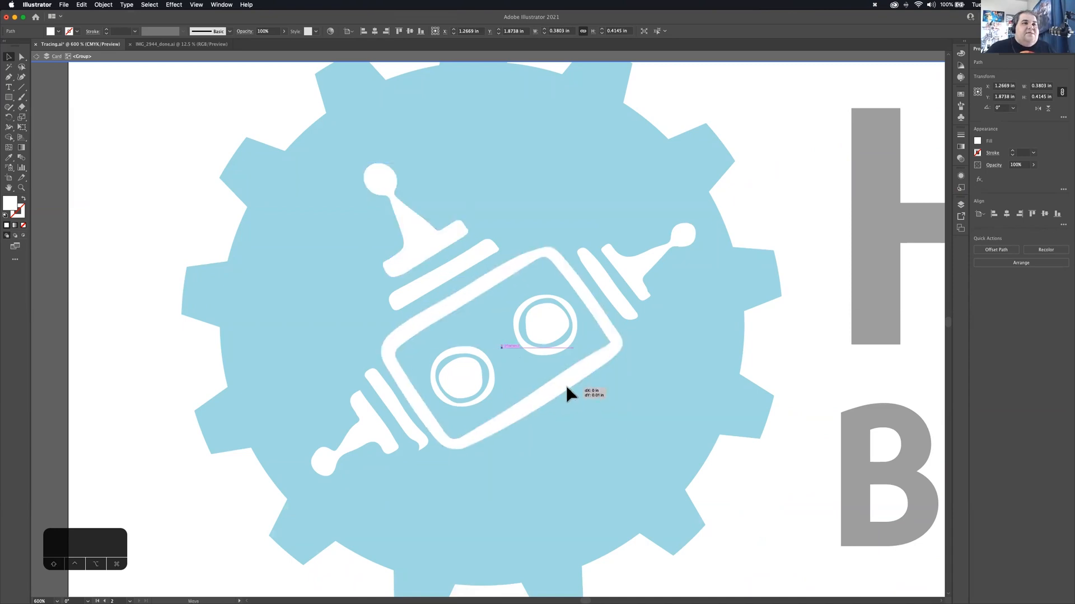
Step: Rotate the robot's right antenna about 8° counterclockwise, reposition it beside the head, and leave isolation mode
{"action": "left_click", "coordinate": [660, 253]}
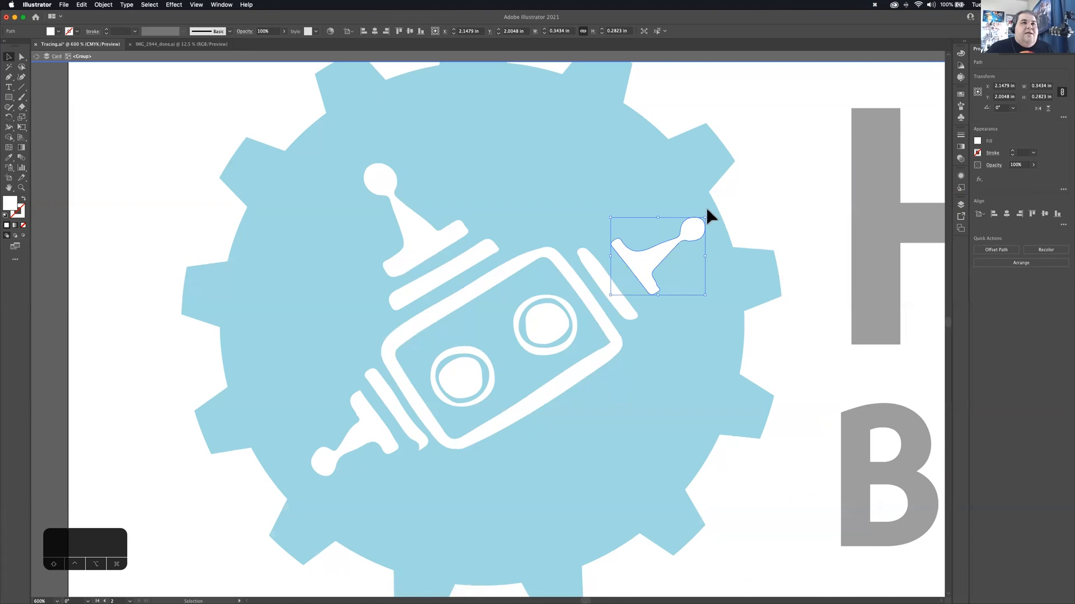
{"action": "left_click_drag", "start_coordinate": [707, 211], "coordinate": [699, 205]}
{"action": "left_click_drag", "start_coordinate": [670, 238], "coordinate": [663, 234]}
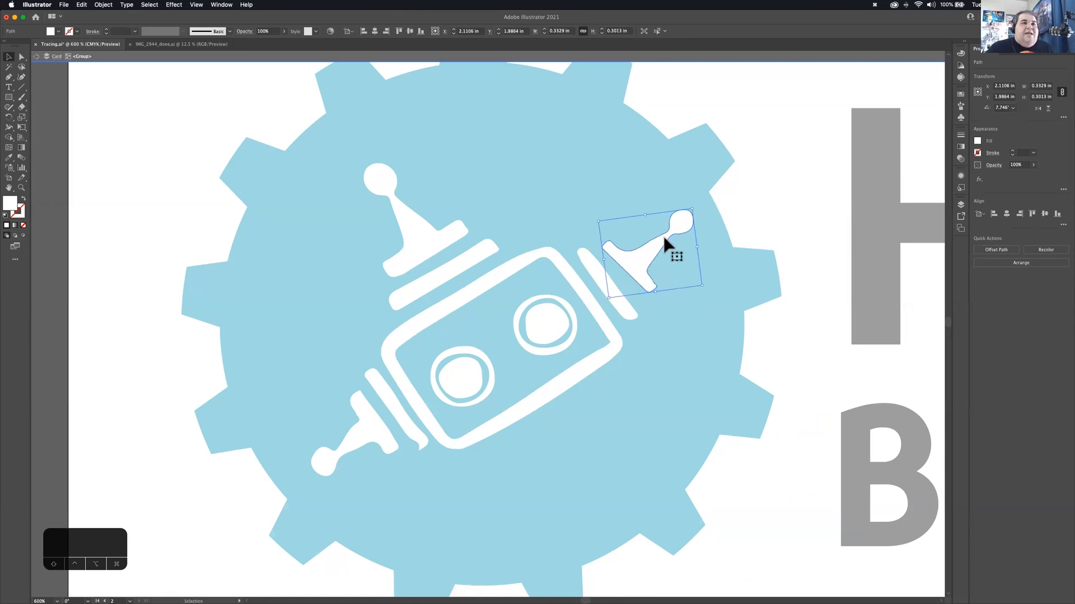
{"action": "double_click", "coordinate": [786, 308]}
{"action": "scroll", "coordinate": [787, 308], "scroll_direction": "down", "scroll_amount": 3}
{"action": "scroll", "coordinate": [788, 314], "scroll_direction": "down", "scroll_amount": 4}
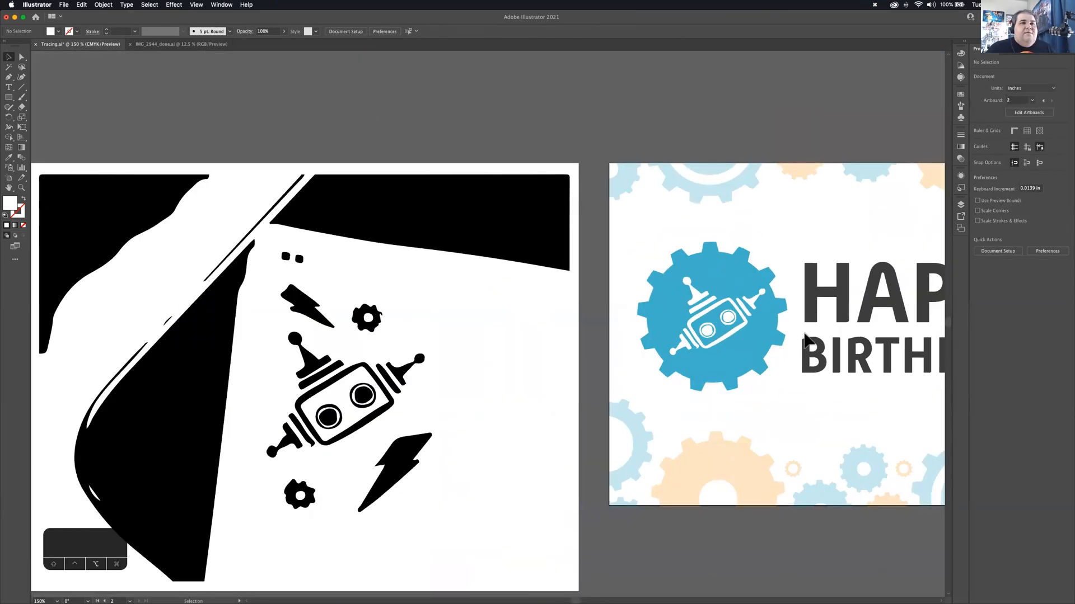
{"action": "left_click_drag", "start_coordinate": [817, 360], "coordinate": [672, 339]}
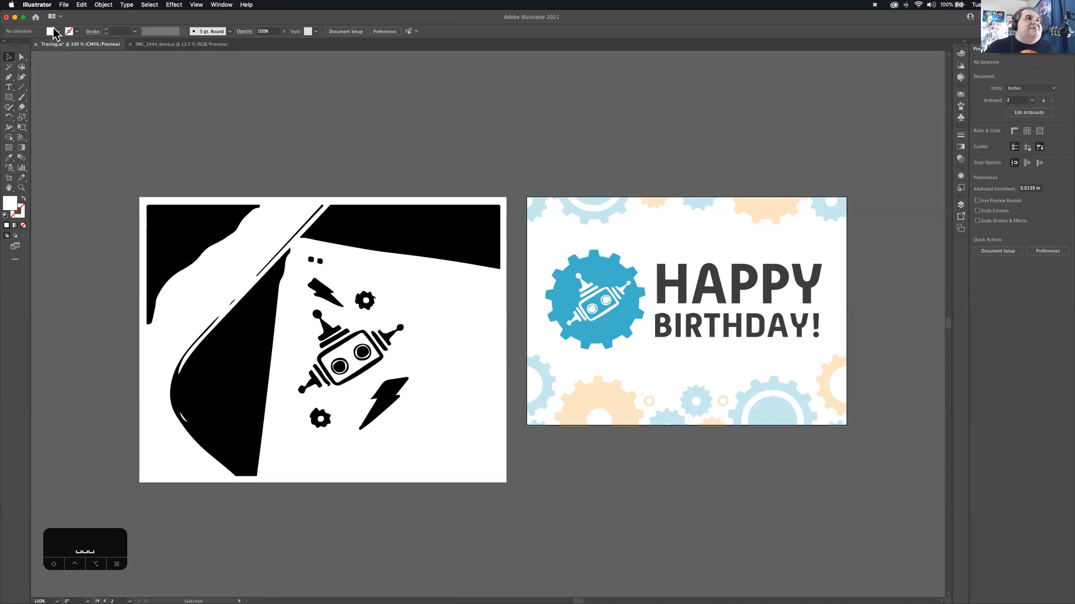
Step: Switch to Finder's Illustrator Workshop Assets folder and preview angry wilbur.png
{"action": "left_click", "coordinate": [23, 17]}
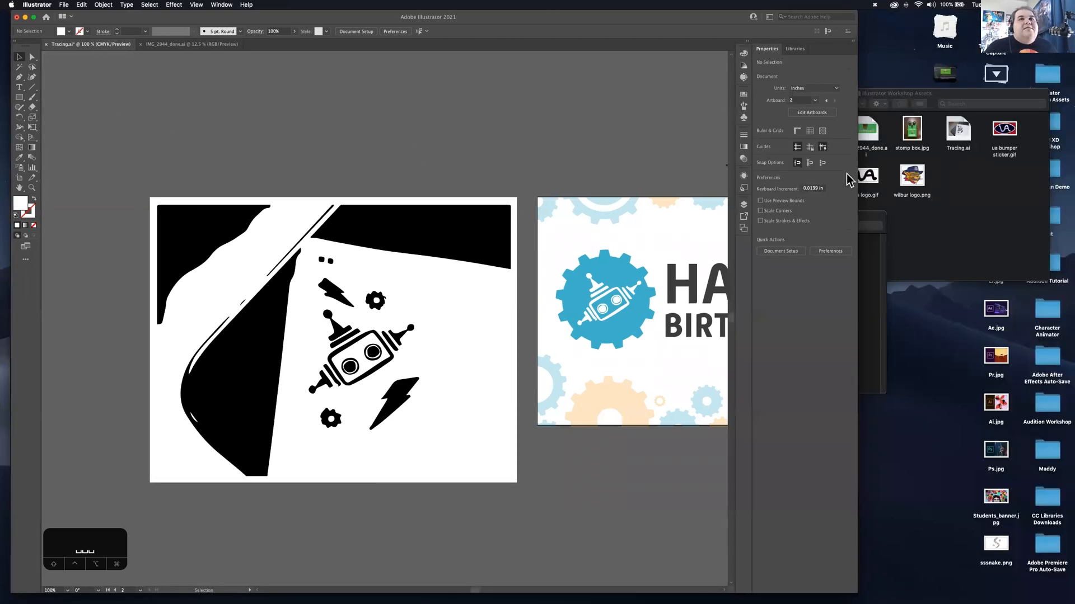
{"action": "double_click", "coordinate": [998, 211]}
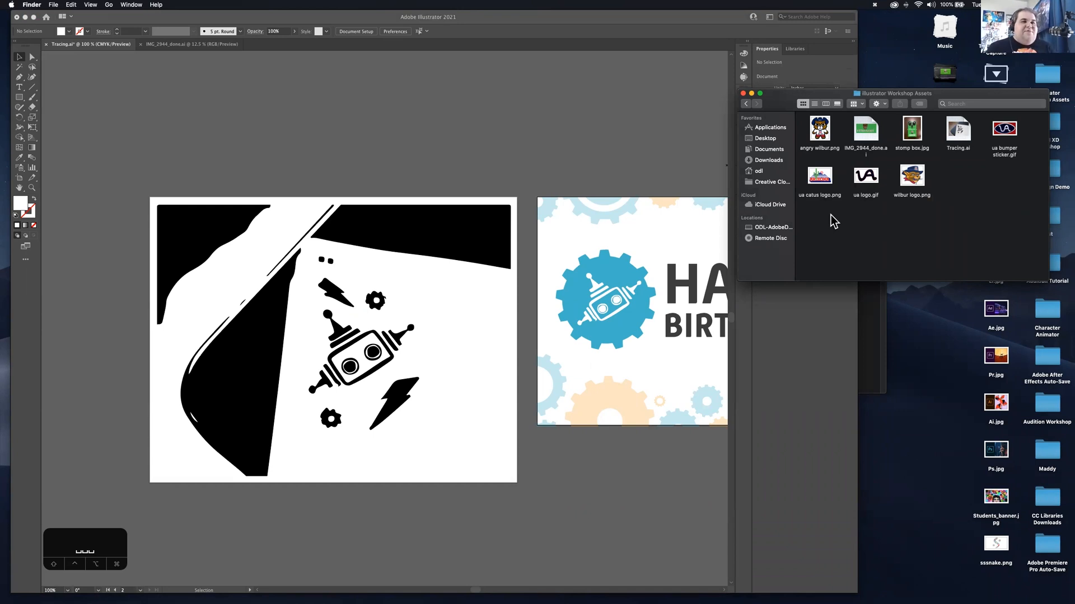
{"action": "key", "text": "space"}
{"action": "key", "text": "space"}
{"action": "left_click", "coordinate": [817, 141]}
{"action": "key", "text": "space"}
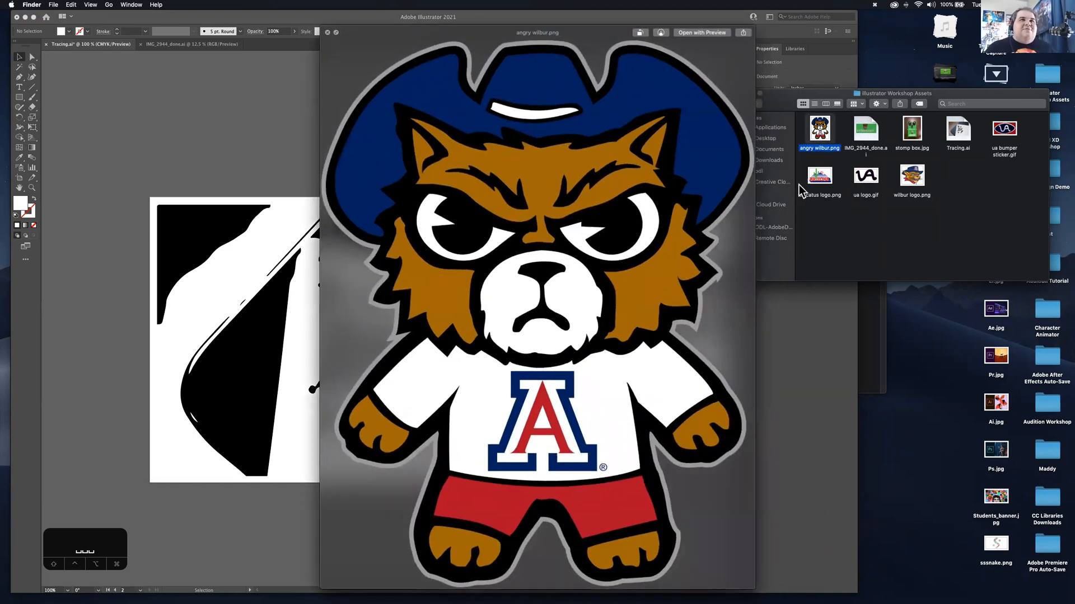
{"action": "key", "text": "space"}
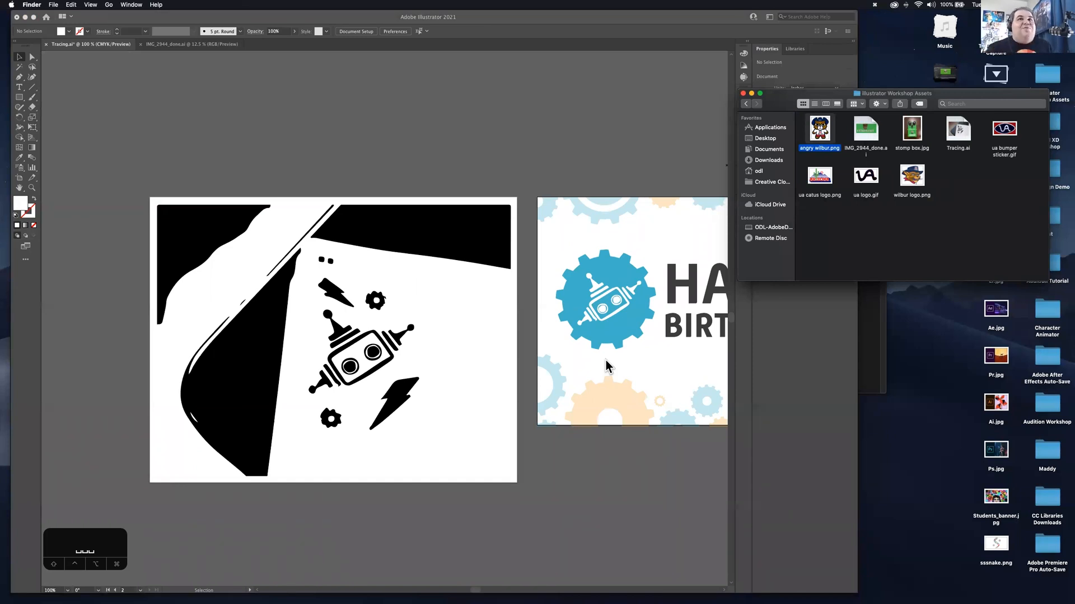
Step: Open angry wilbur.png in Adobe Illustrator 2021 and examine the image's edges at high magnification
{"action": "right_click", "coordinate": [821, 132]}
{"action": "mouse_move", "coordinate": [895, 143]}
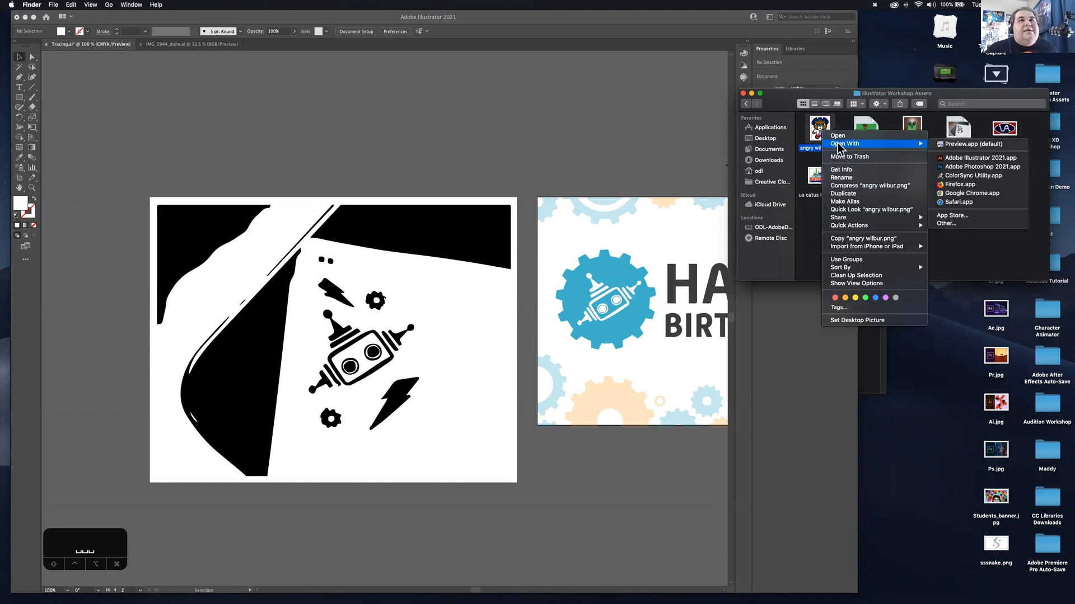
{"action": "left_click", "coordinate": [954, 158]}
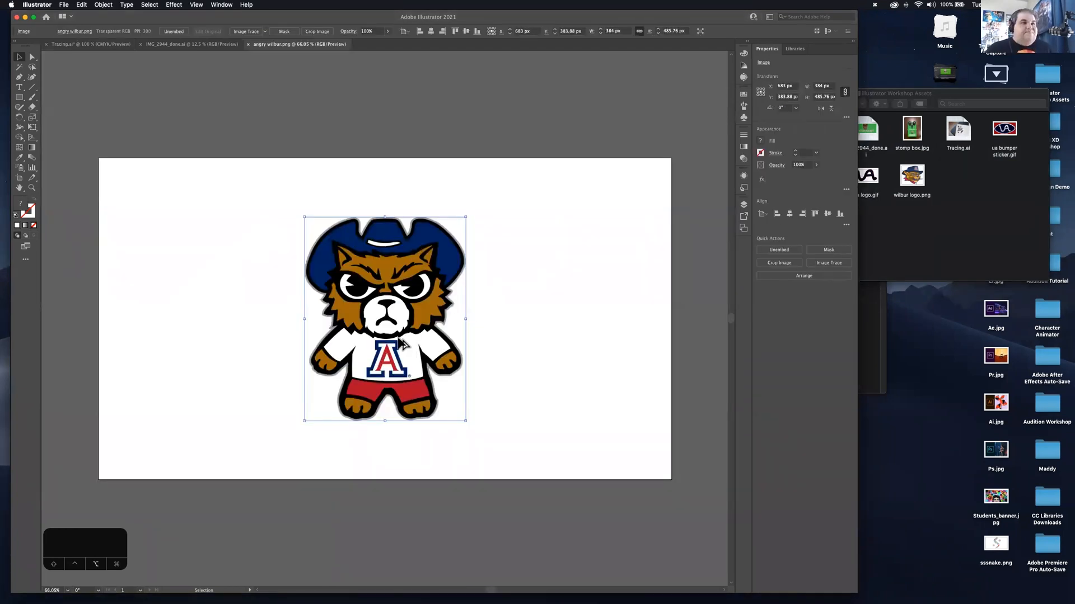
{"action": "key", "text": "super+1"}
{"action": "scroll", "coordinate": [398, 338], "scroll_direction": "up", "scroll_amount": 5}
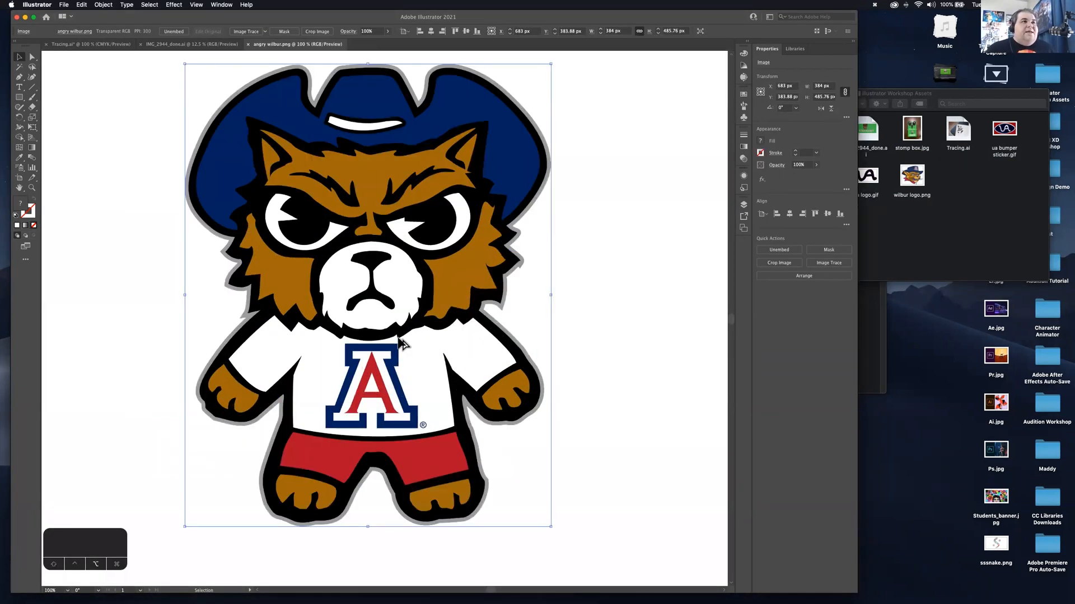
{"action": "scroll", "coordinate": [389, 305], "scroll_direction": "up", "scroll_amount": 4}
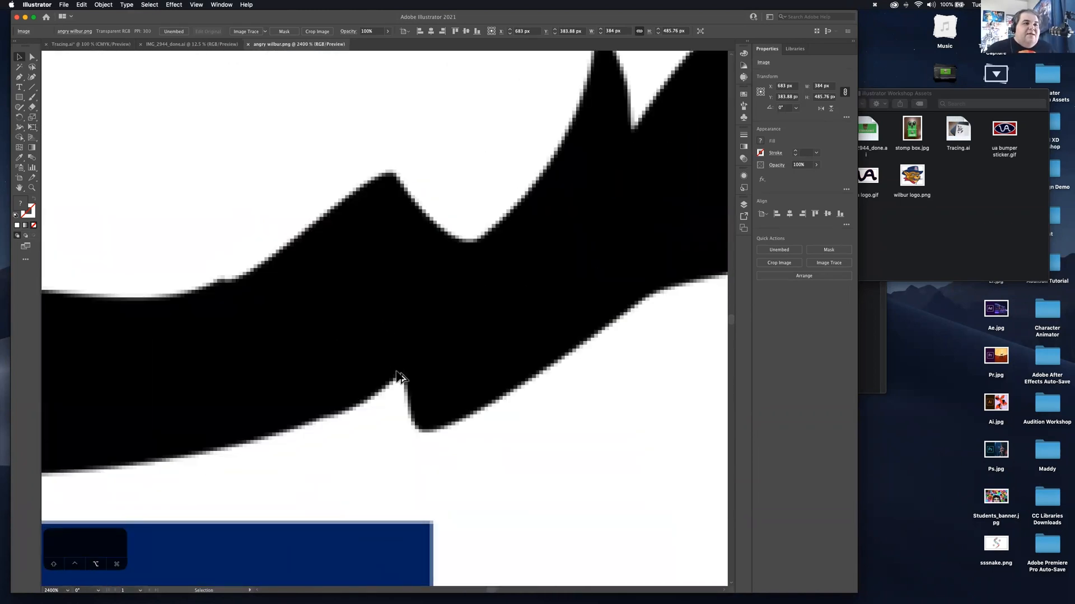
{"action": "scroll", "coordinate": [400, 376], "scroll_direction": "down", "scroll_amount": 5}
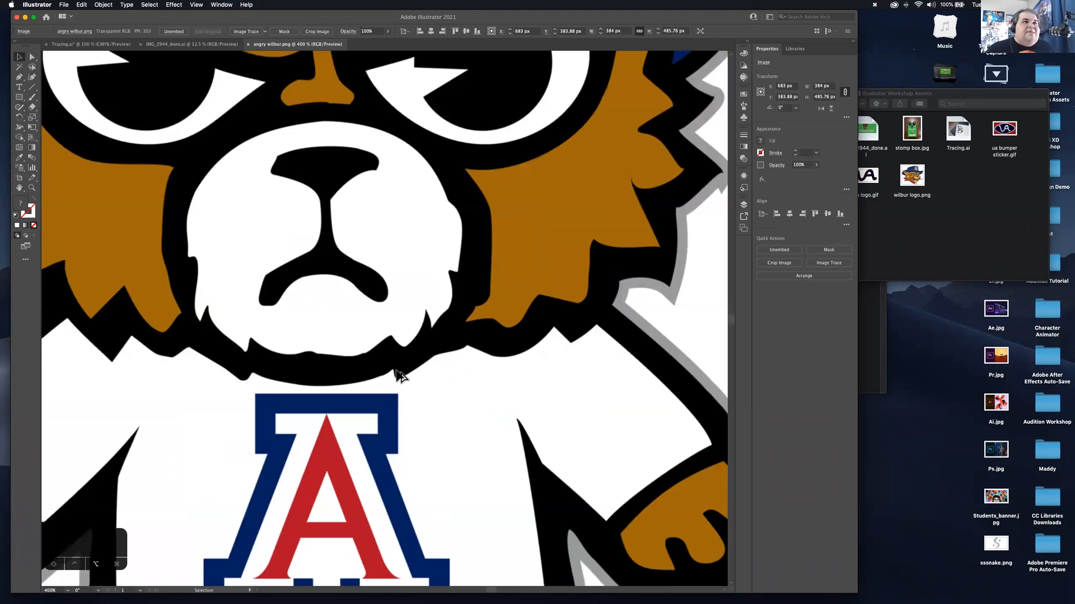
{"action": "scroll", "coordinate": [399, 376], "scroll_direction": "down", "scroll_amount": 4}
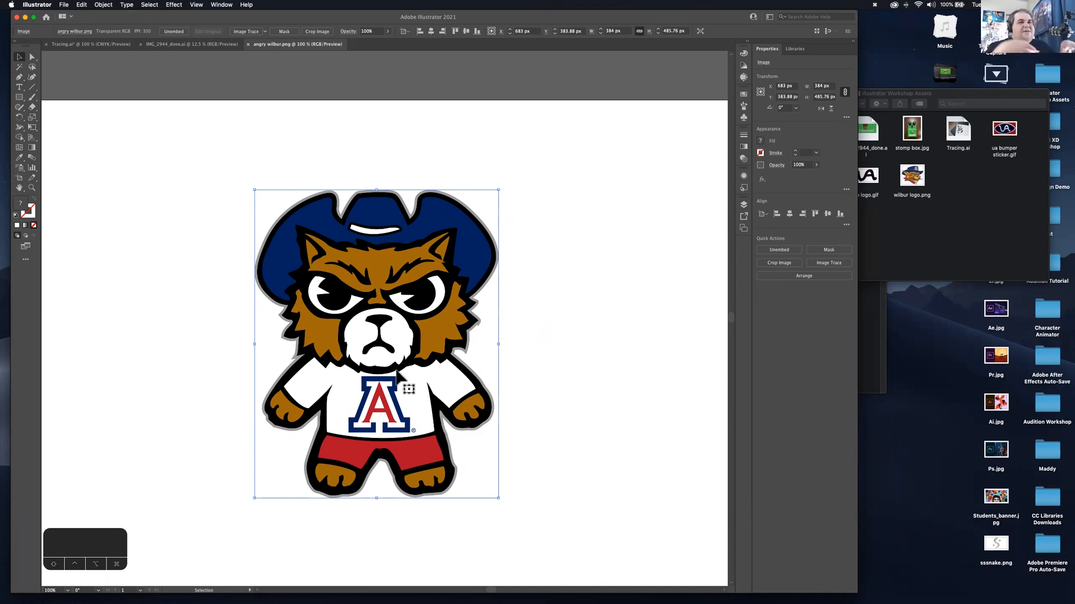
{"action": "left_click", "coordinate": [525, 379]}
{"action": "left_click", "coordinate": [435, 357]}
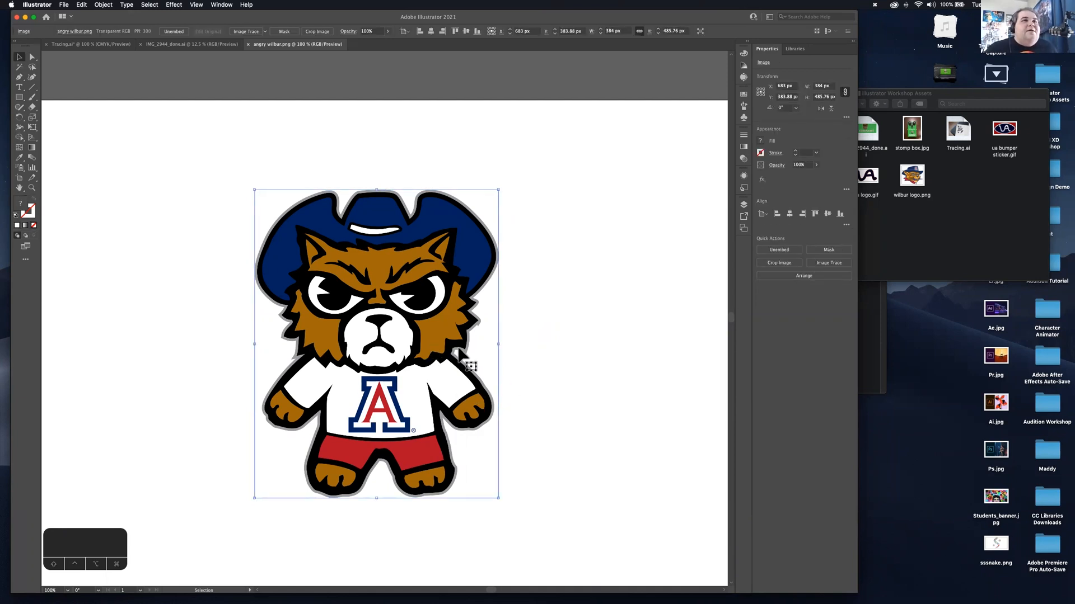
{"action": "left_click", "coordinate": [829, 263]}
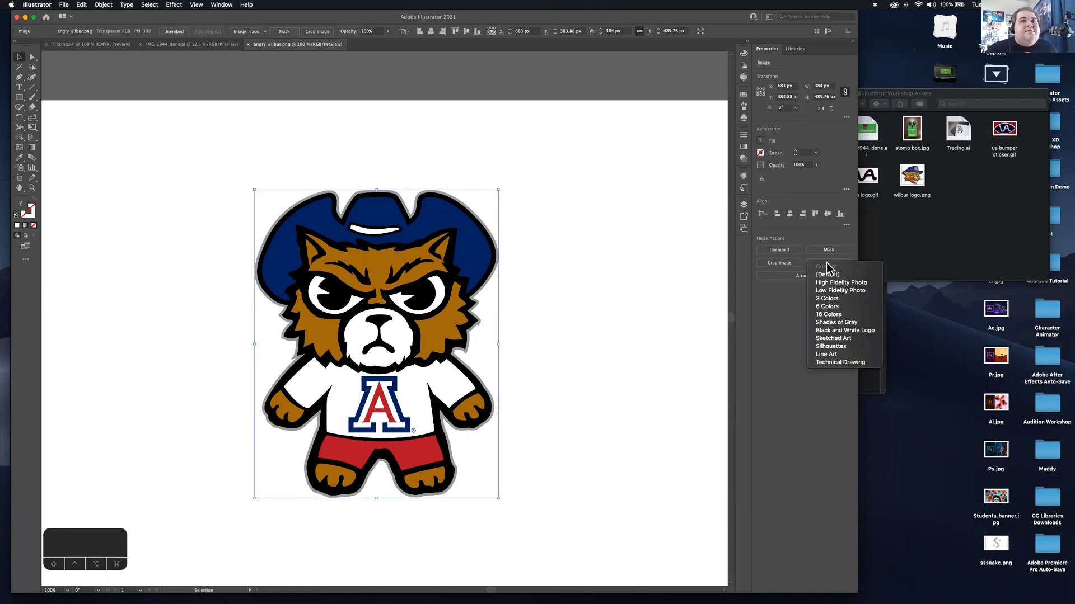
{"action": "left_click", "coordinate": [834, 308]}
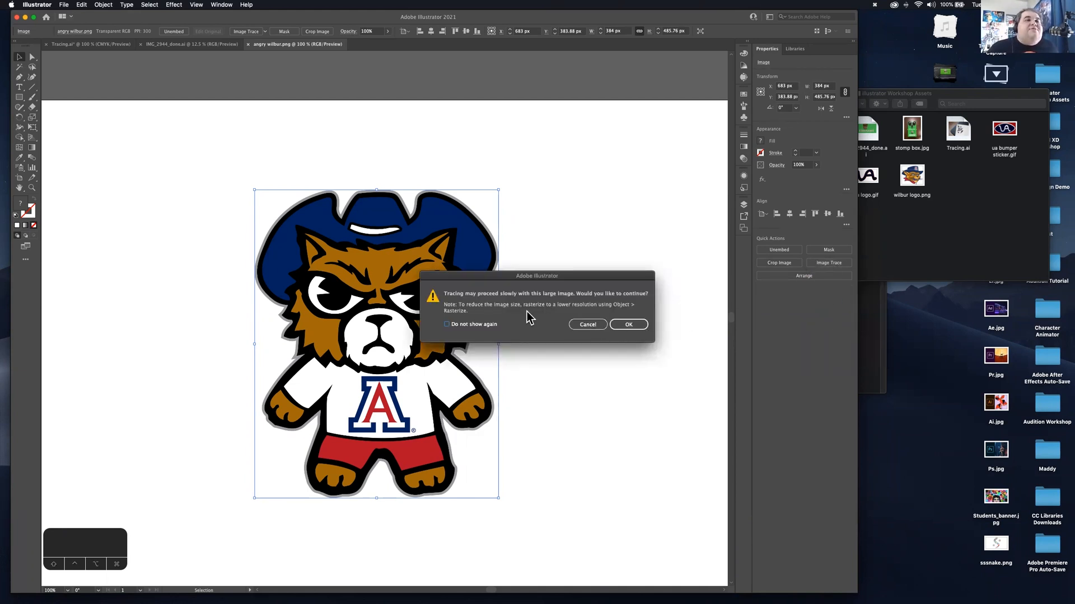
{"action": "left_click", "coordinate": [627, 325]}
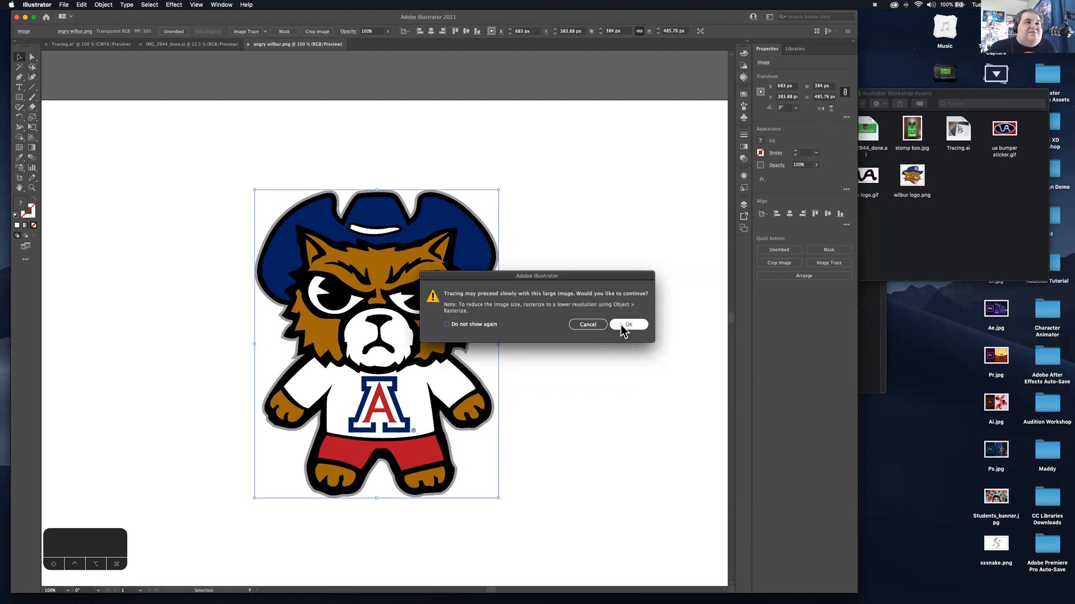
{"action": "left_click", "coordinate": [587, 325]}
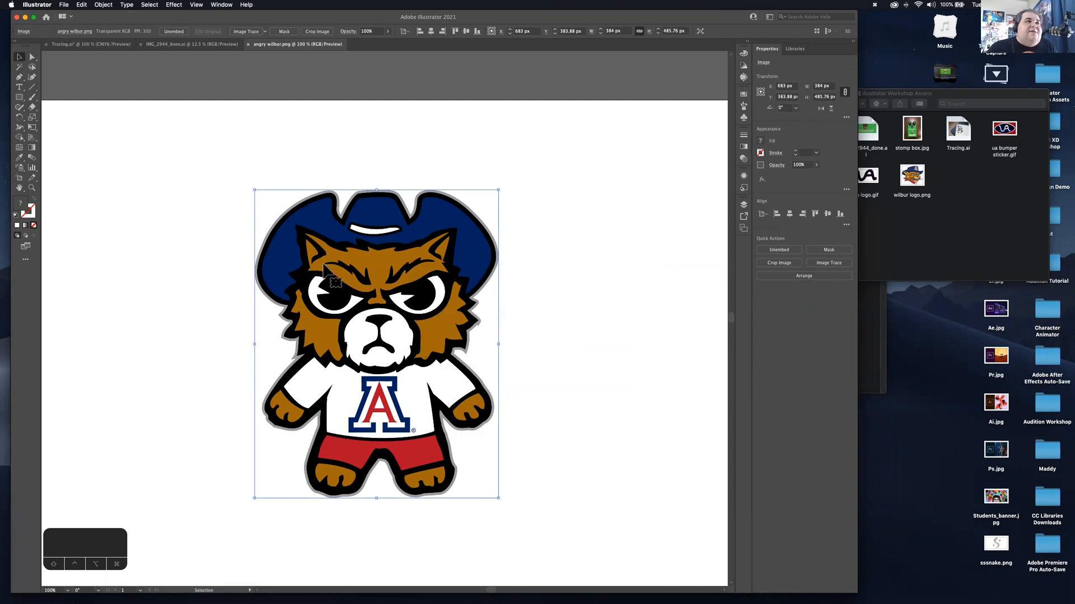
Step: Rasterize the angry wilbur image with the RGB color model at Screen (72 ppi) resolution
{"action": "left_click", "coordinate": [101, 5]}
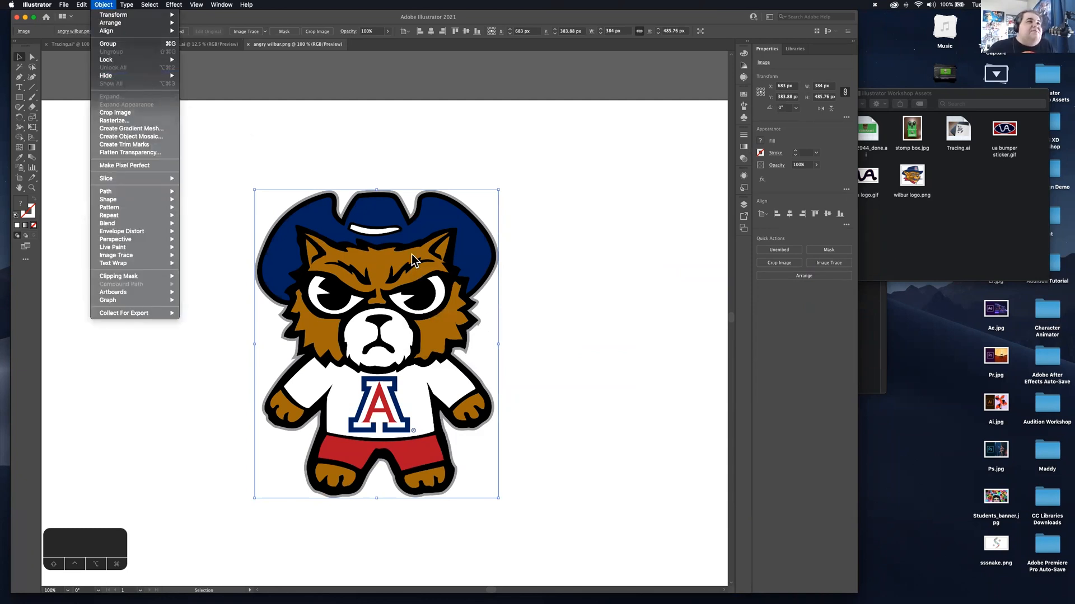
{"action": "mouse_move", "coordinate": [173, 199]}
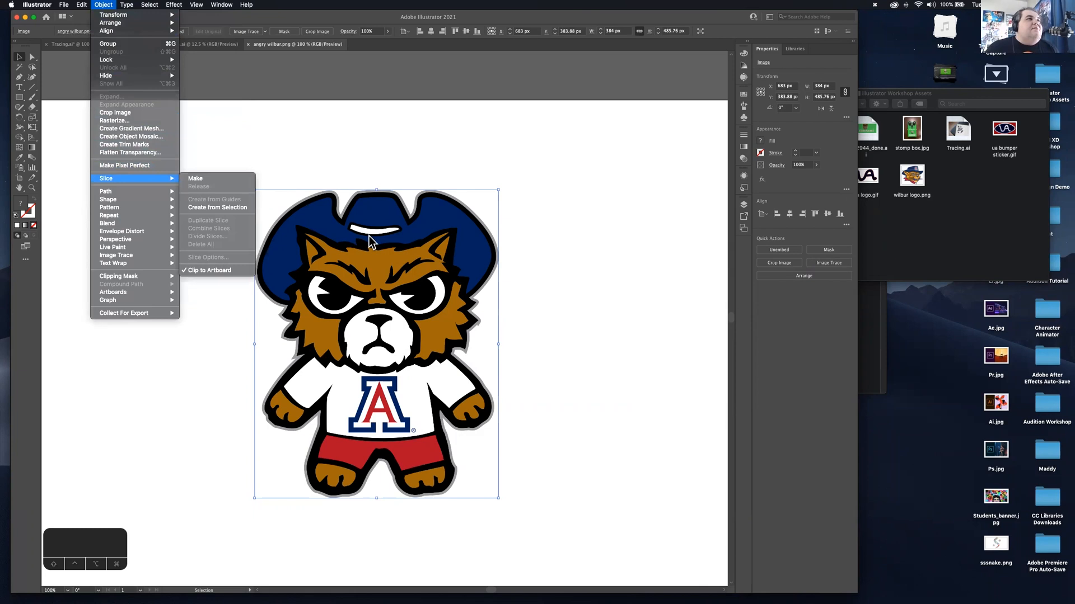
{"action": "left_click", "coordinate": [144, 121]}
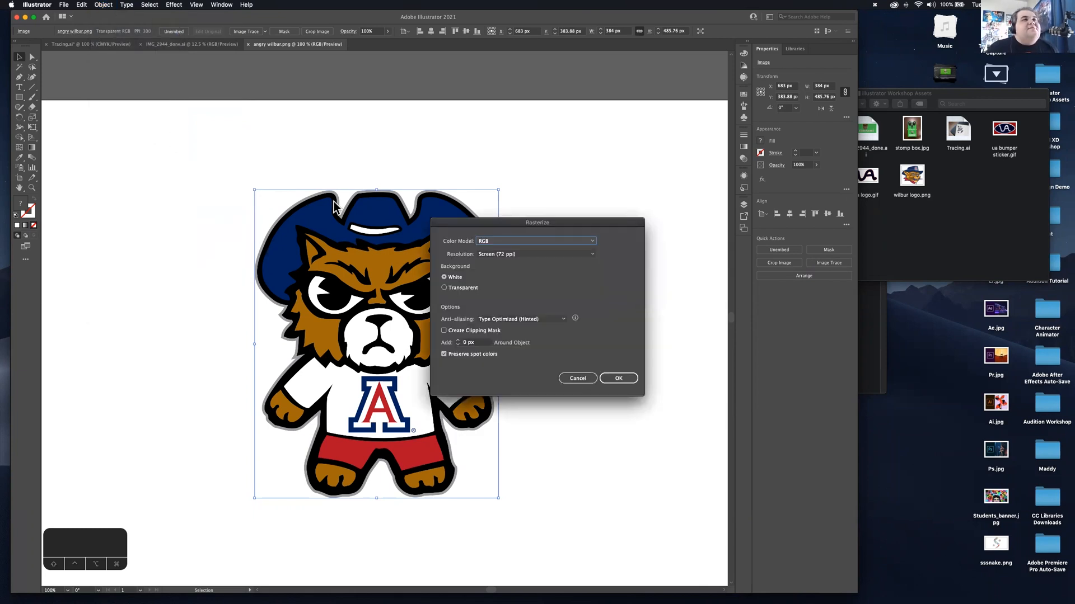
{"action": "left_click", "coordinate": [553, 239]}
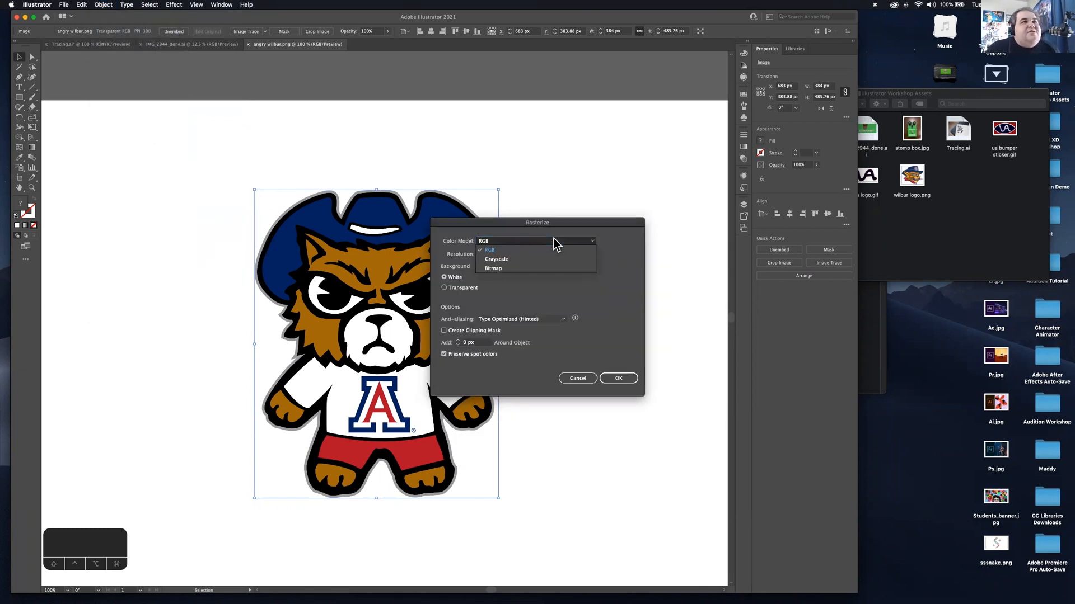
{"action": "left_click", "coordinate": [553, 238]}
{"action": "left_click", "coordinate": [553, 251]}
{"action": "left_click", "coordinate": [552, 251]}
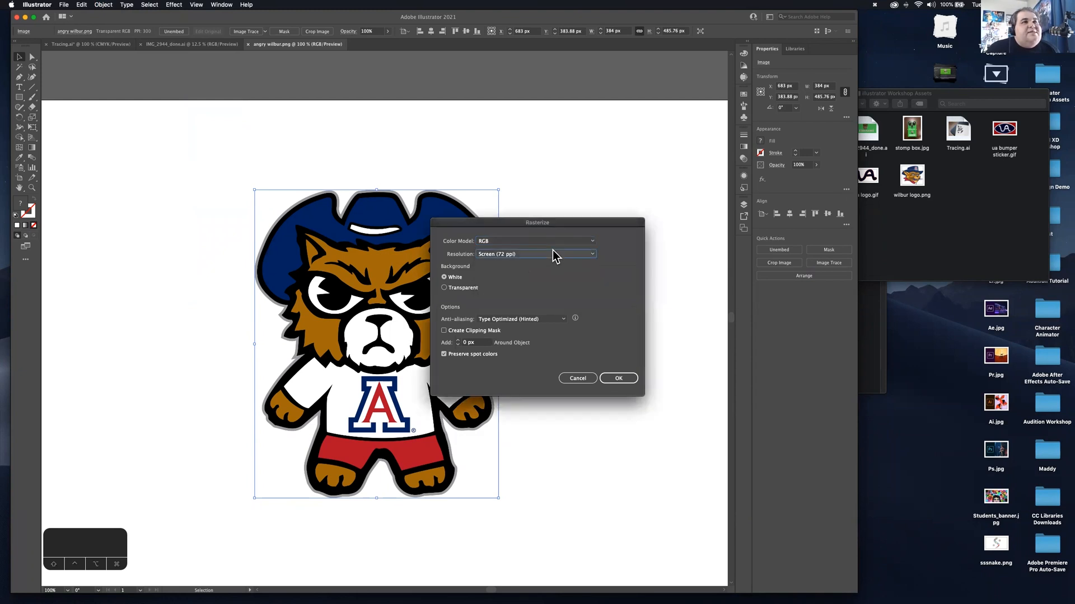
{"action": "left_click", "coordinate": [619, 378]}
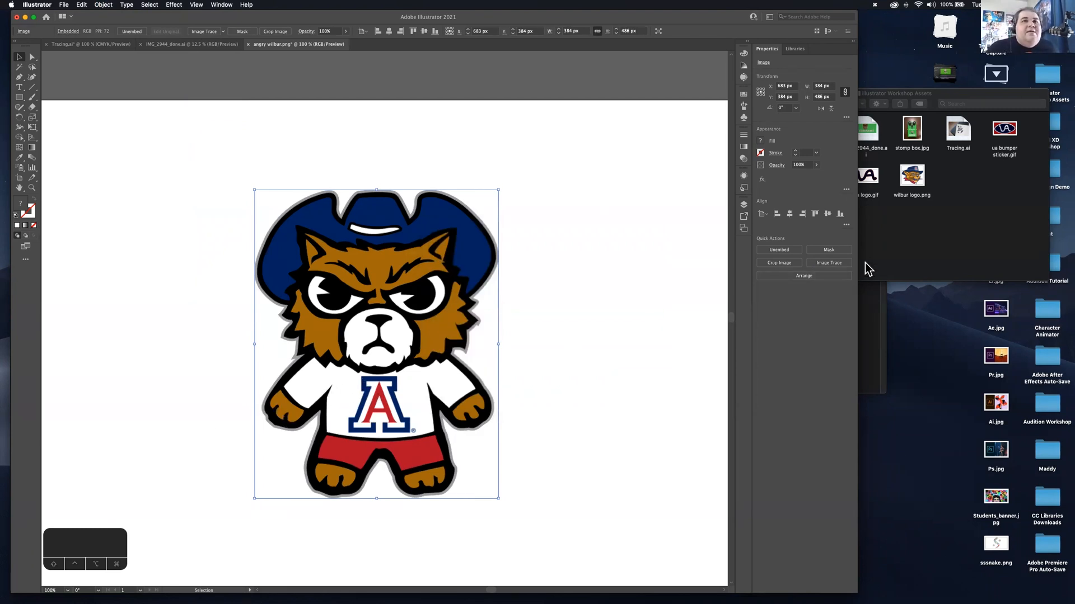
Step: Trace the angry wilbur image with the 6 Colors preset and examine the traced edges at high magnification
{"action": "left_click", "coordinate": [831, 263]}
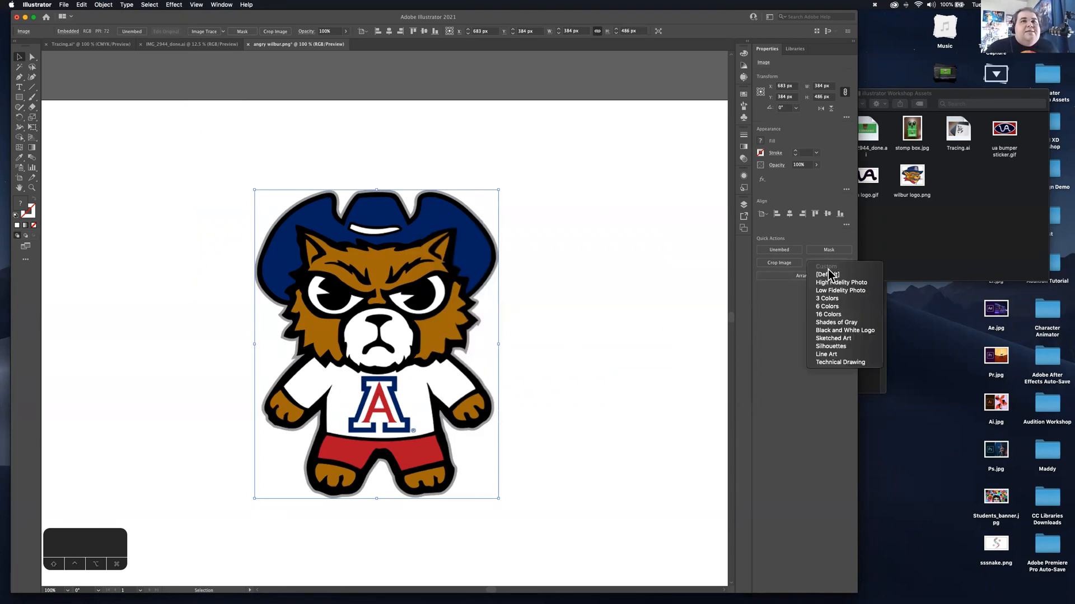
{"action": "left_click", "coordinate": [830, 307]}
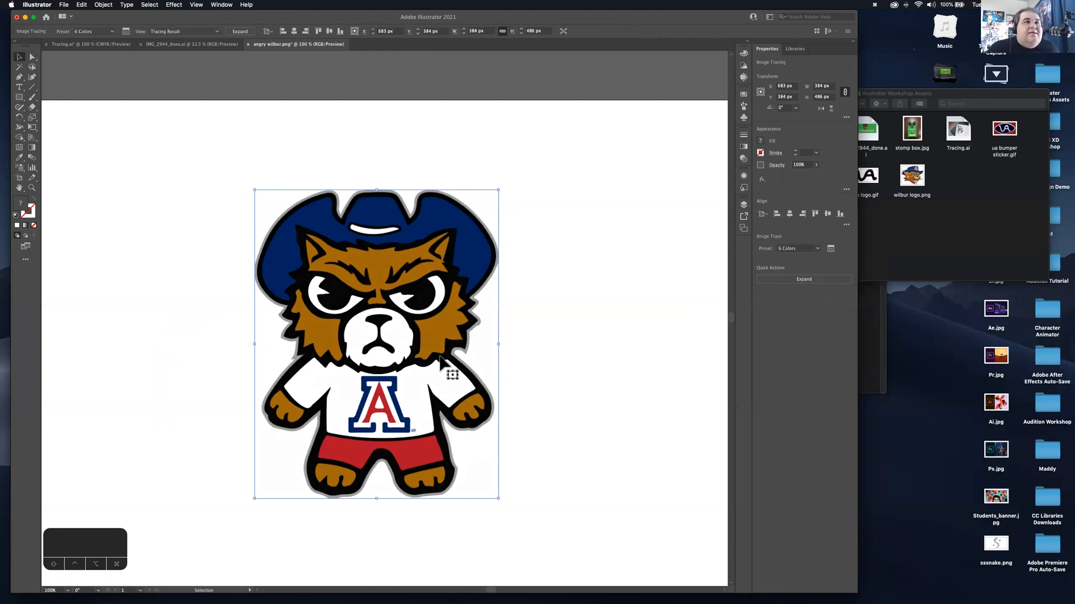
{"action": "scroll", "coordinate": [409, 322], "scroll_direction": "down", "scroll_amount": 2}
{"action": "scroll", "coordinate": [409, 322], "scroll_direction": "up", "scroll_amount": 12}
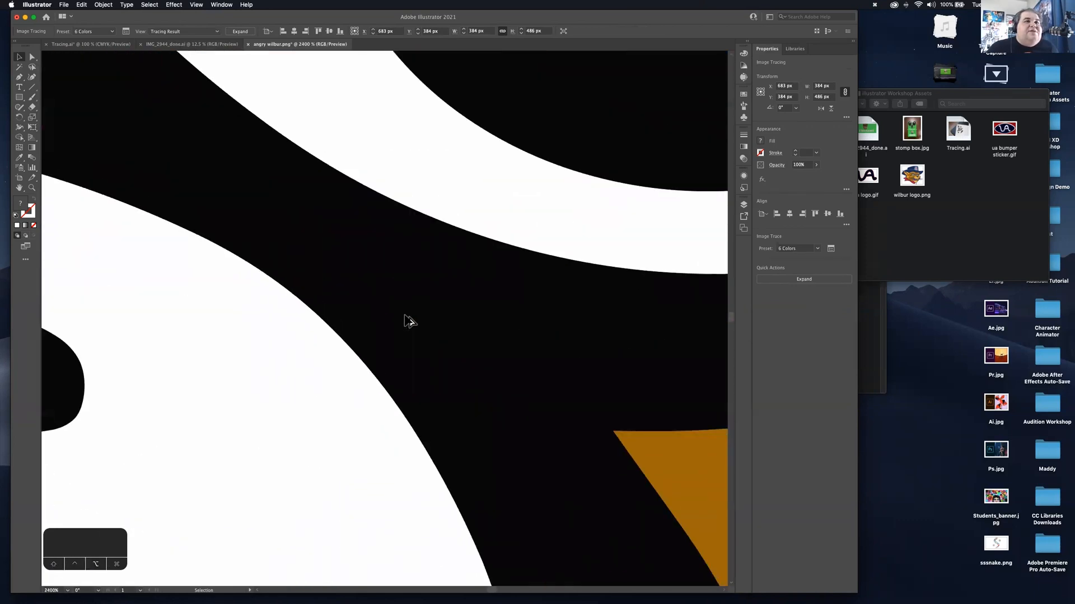
{"action": "scroll", "coordinate": [409, 322], "scroll_direction": "down", "scroll_amount": 6}
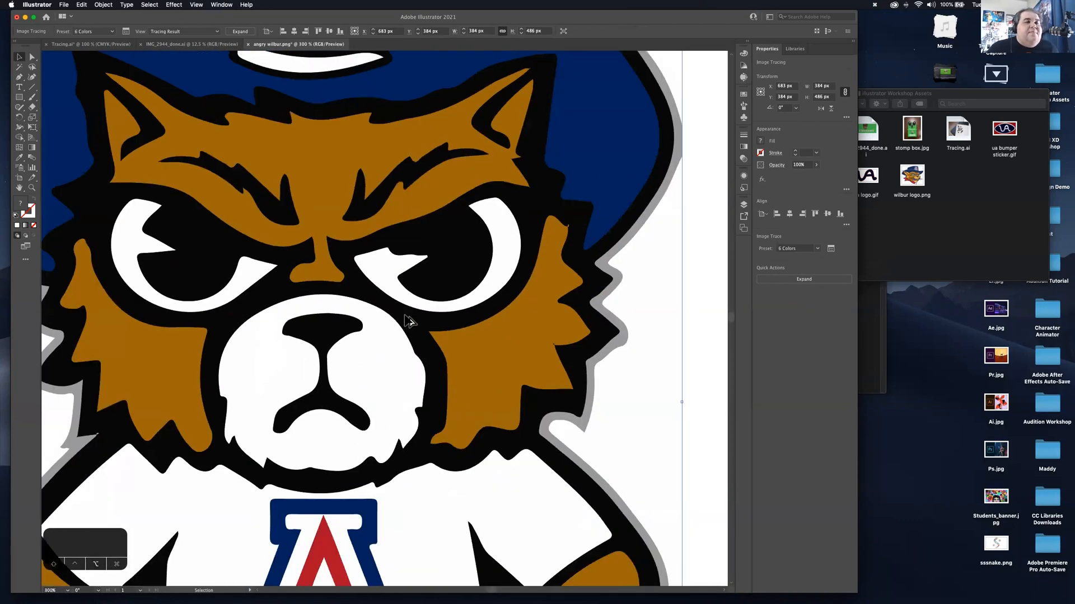
{"action": "scroll", "coordinate": [409, 322], "scroll_direction": "down", "scroll_amount": 1}
{"action": "scroll", "coordinate": [408, 322], "scroll_direction": "down", "scroll_amount": 1}
{"action": "scroll", "coordinate": [409, 322], "scroll_direction": "up", "scroll_amount": 1}
{"action": "key", "text": "space"}
{"action": "left_click_drag", "start_coordinate": [424, 415], "coordinate": [437, 307]}
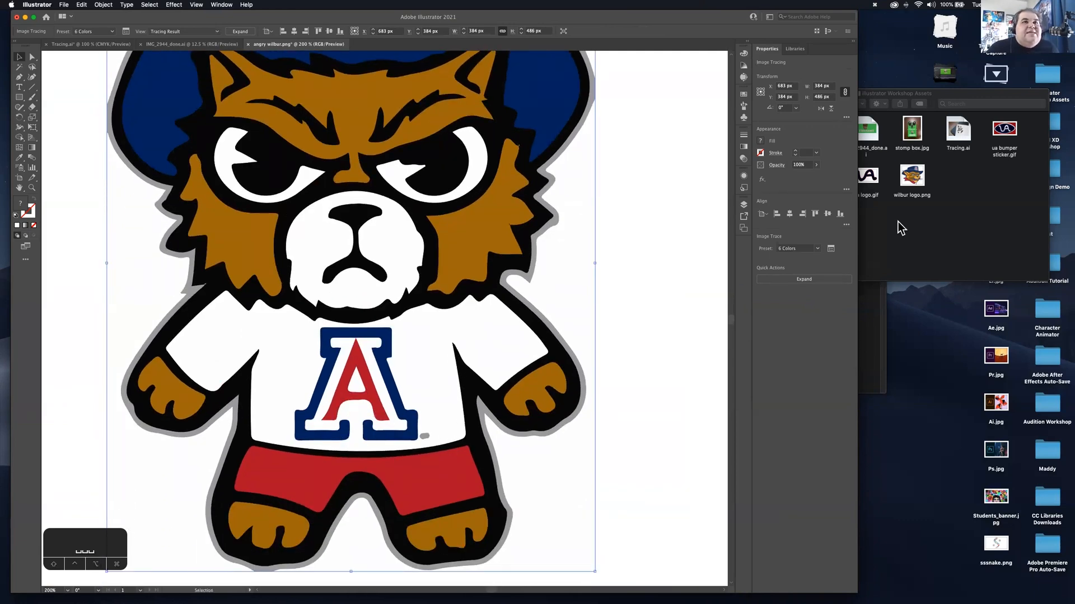
Step: Adjust the character's Image Trace settings to 75% Paths and 51% Corners
{"action": "left_click", "coordinate": [830, 248]}
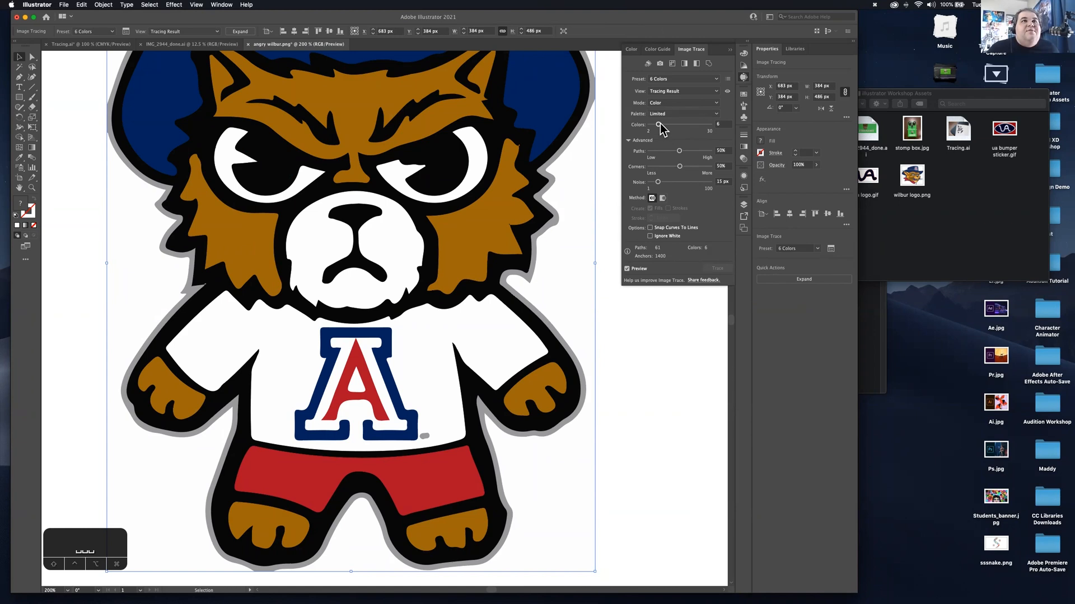
{"action": "left_click_drag", "start_coordinate": [681, 151], "coordinate": [712, 152]}
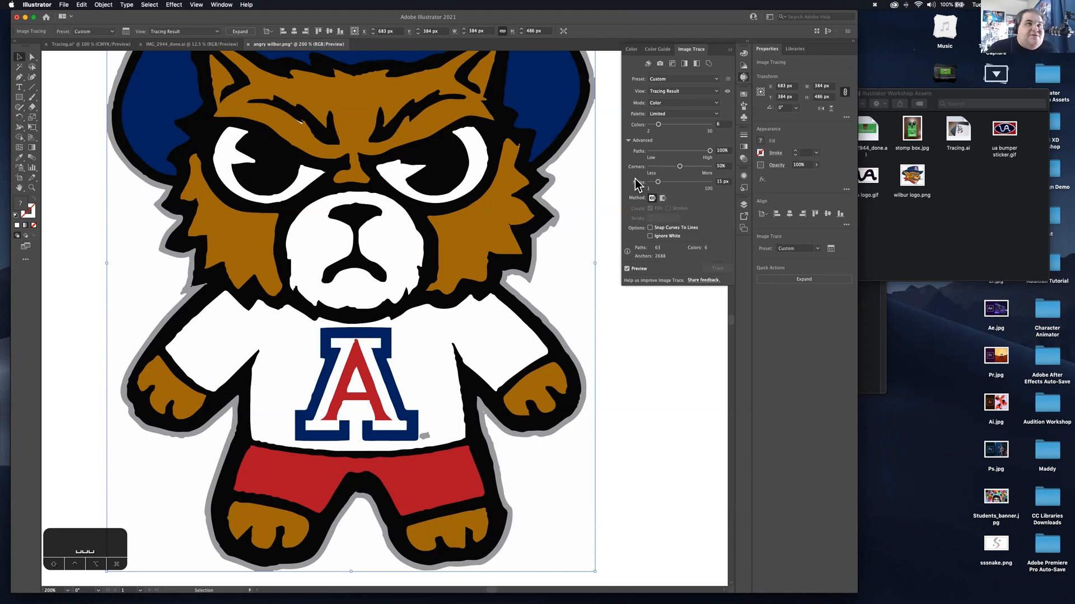
{"action": "left_click_drag", "start_coordinate": [710, 151], "coordinate": [701, 155]}
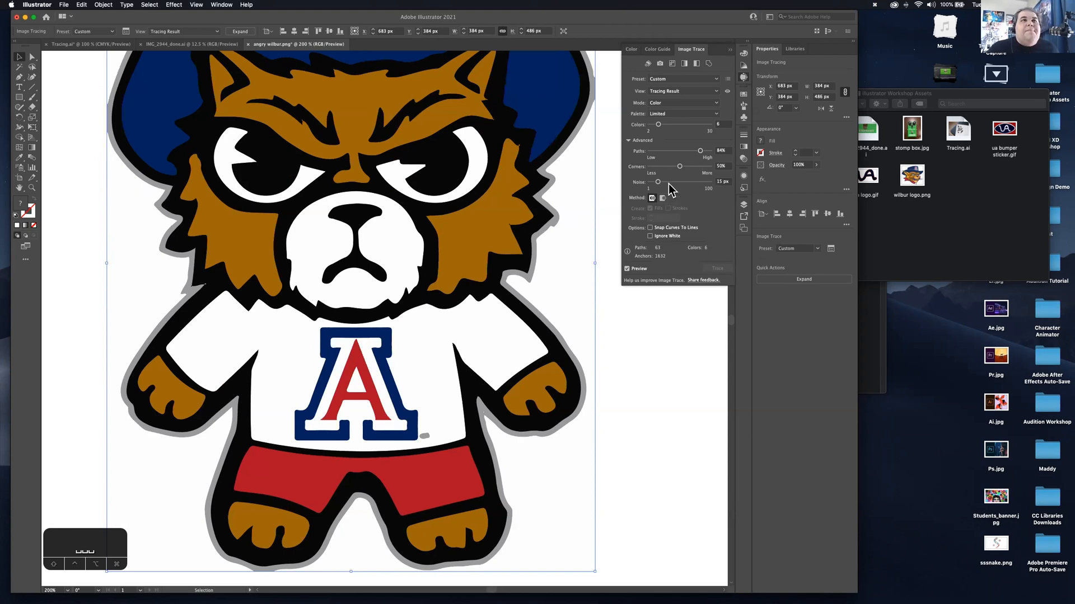
{"action": "left_click_drag", "start_coordinate": [679, 168], "coordinate": [680, 168]}
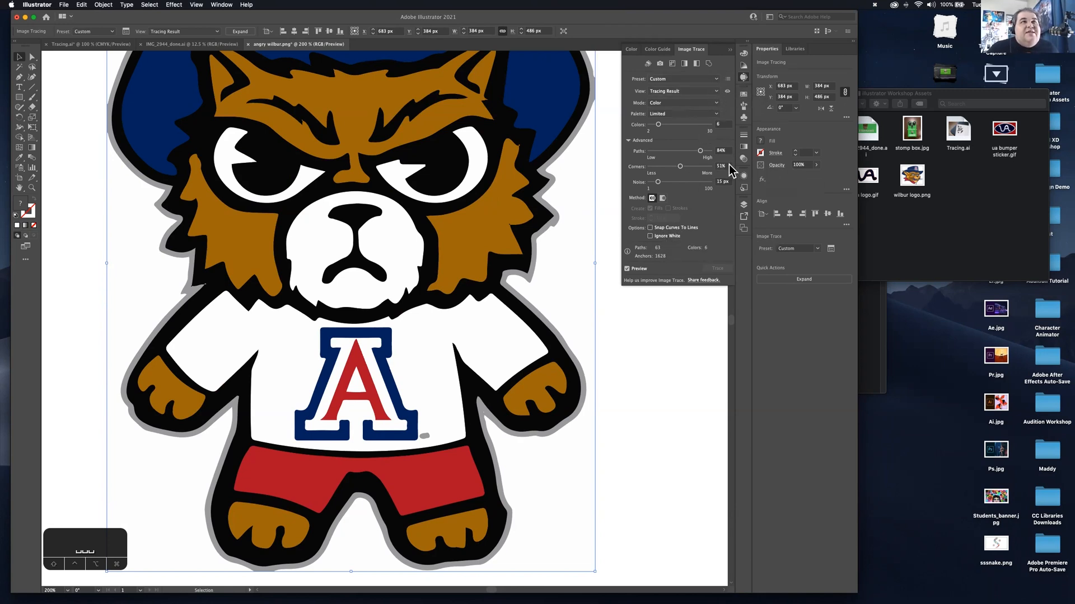
{"action": "scroll", "coordinate": [451, 357], "scroll_direction": "down", "scroll_amount": 1}
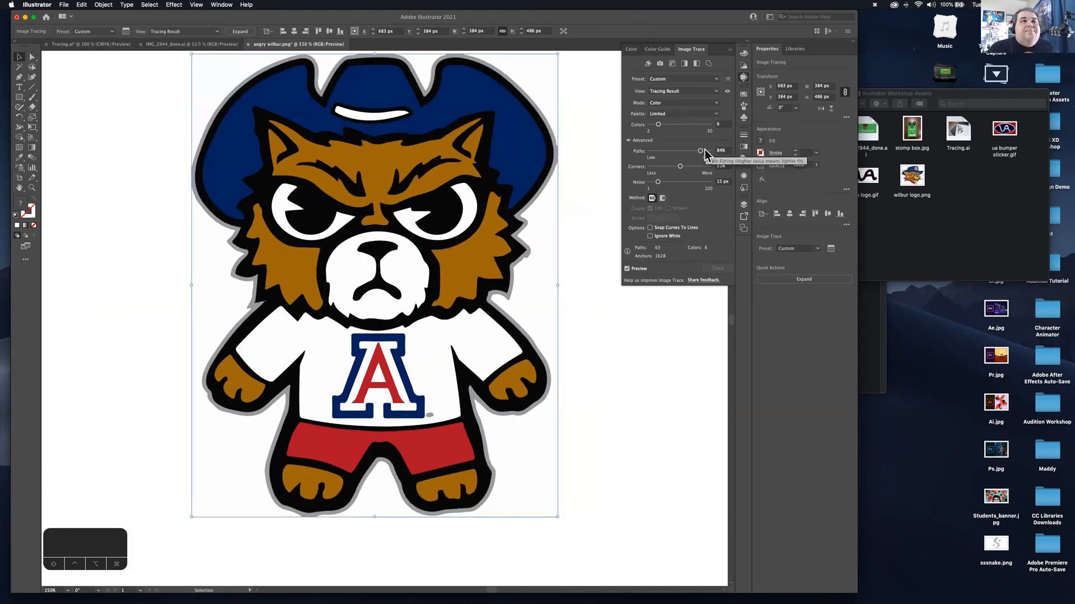
{"action": "left_click_drag", "start_coordinate": [699, 150], "coordinate": [695, 150]}
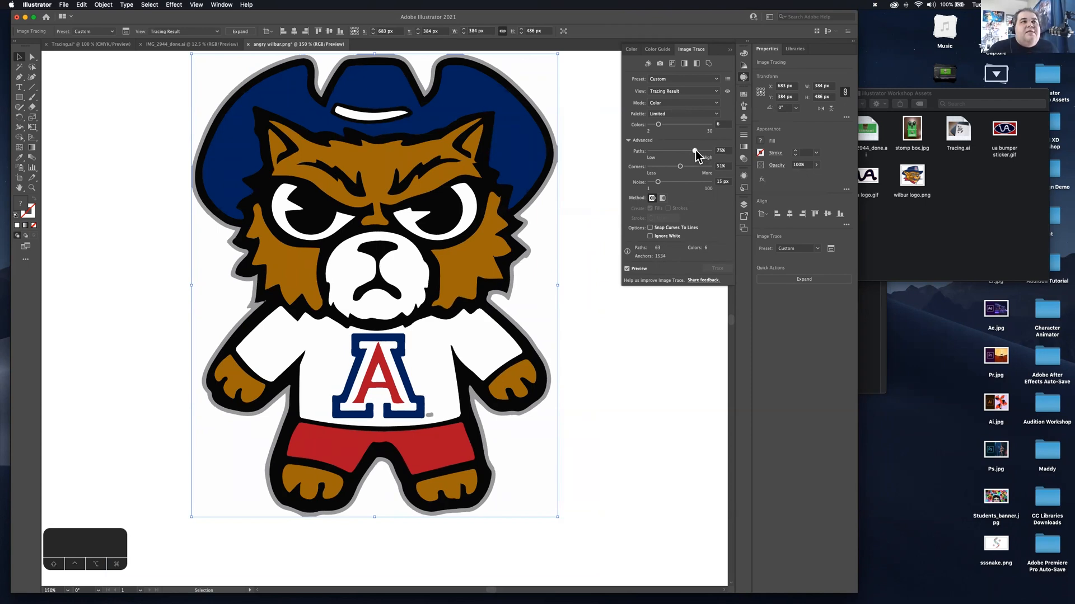
Step: Expand the traced character into editable vector shapes and deselect it
{"action": "scroll", "coordinate": [506, 280], "scroll_direction": "down", "scroll_amount": 2}
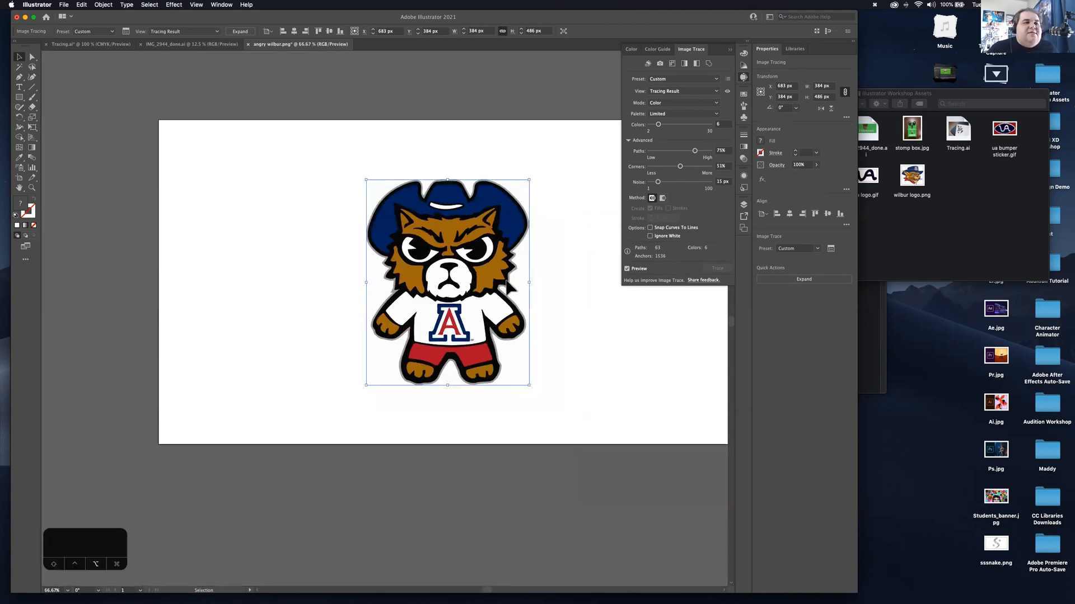
{"action": "scroll", "coordinate": [506, 285], "scroll_direction": "up", "scroll_amount": 1}
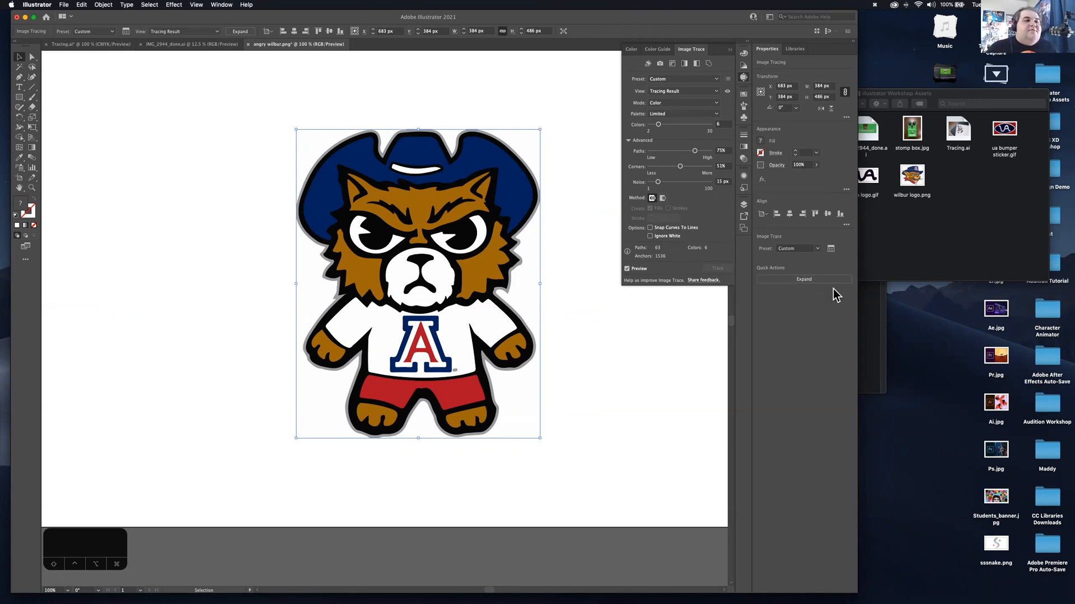
{"action": "left_click", "coordinate": [805, 281]}
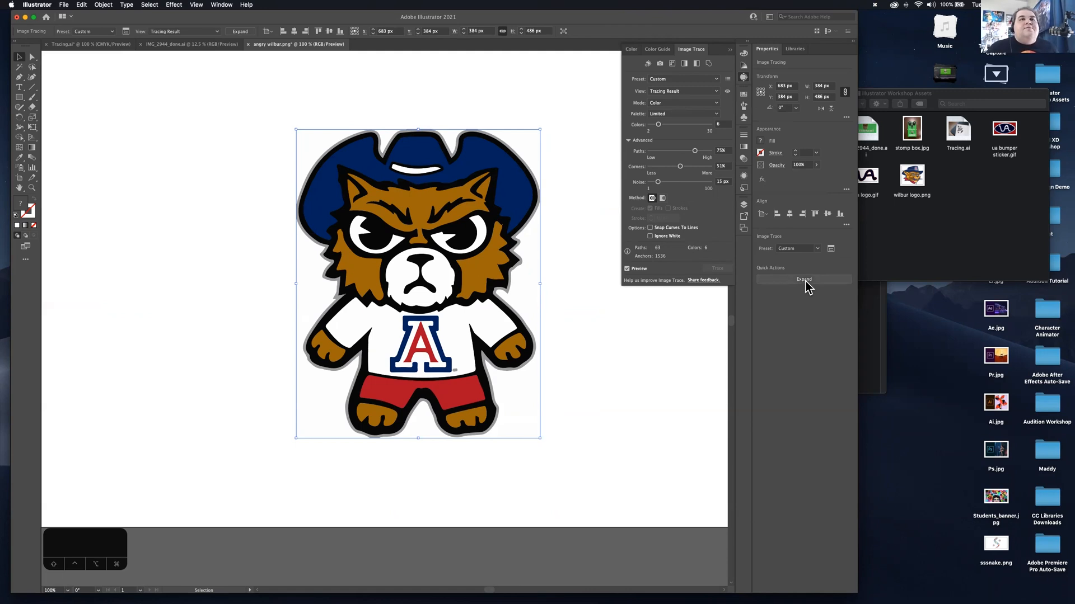
{"action": "left_click", "coordinate": [686, 323]}
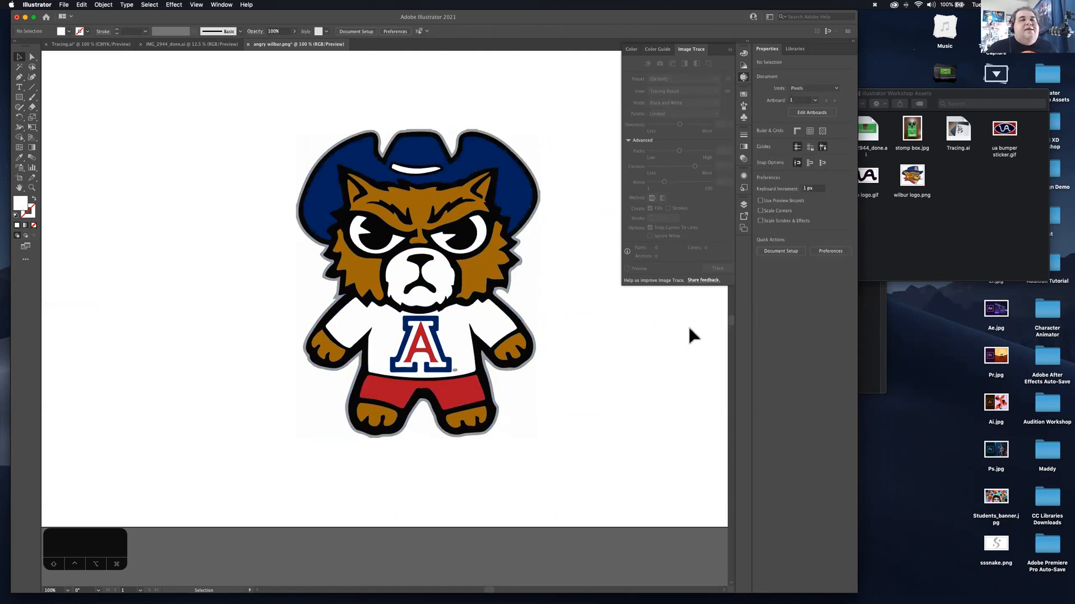
{"action": "left_click", "coordinate": [527, 331]}
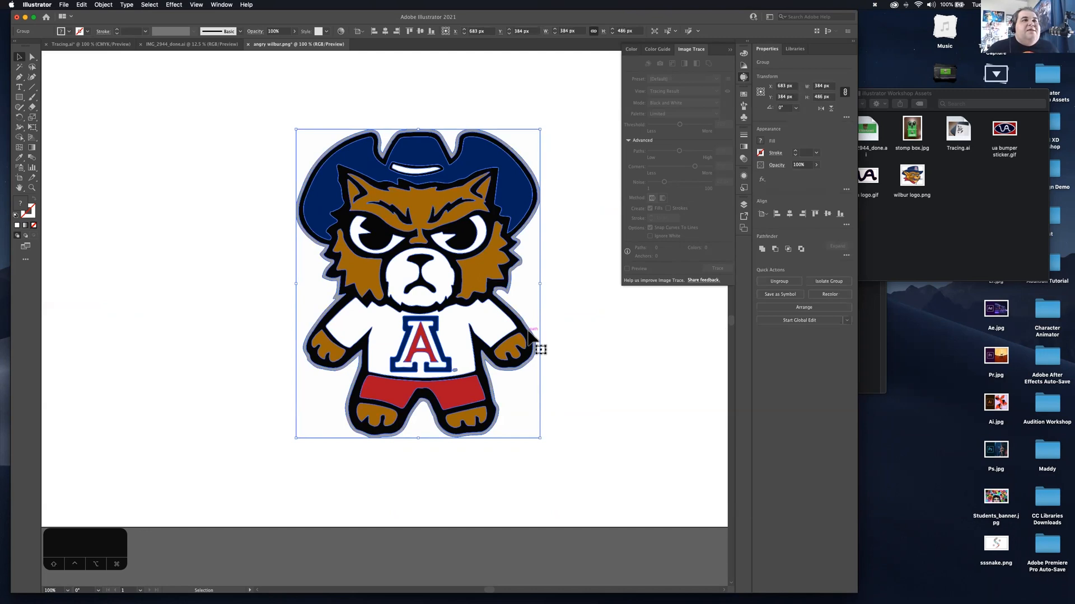
{"action": "double_click", "coordinate": [528, 331]}
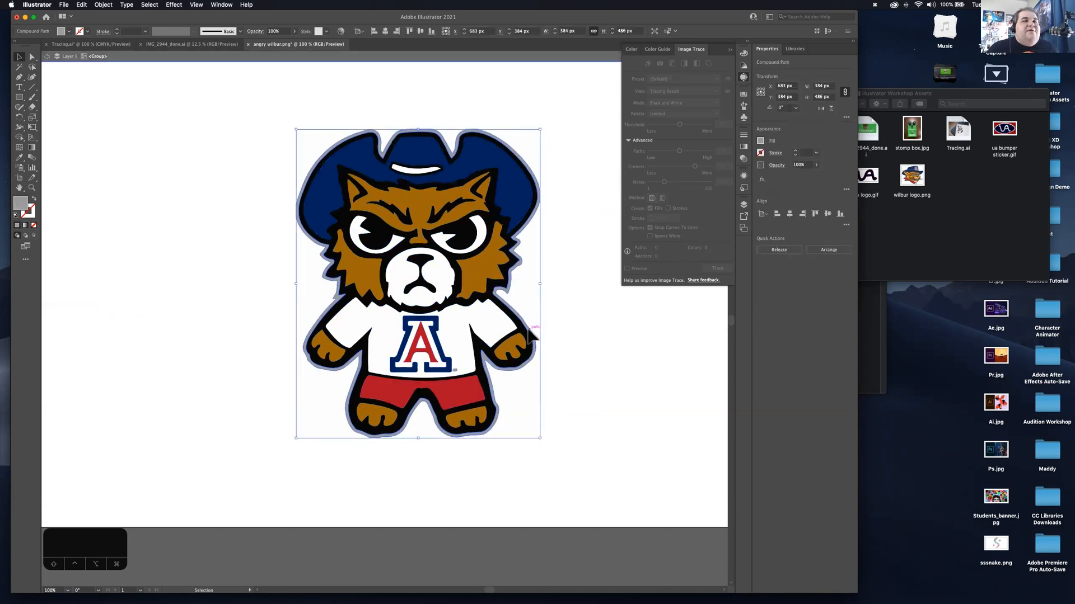
{"action": "left_click", "coordinate": [528, 330]}
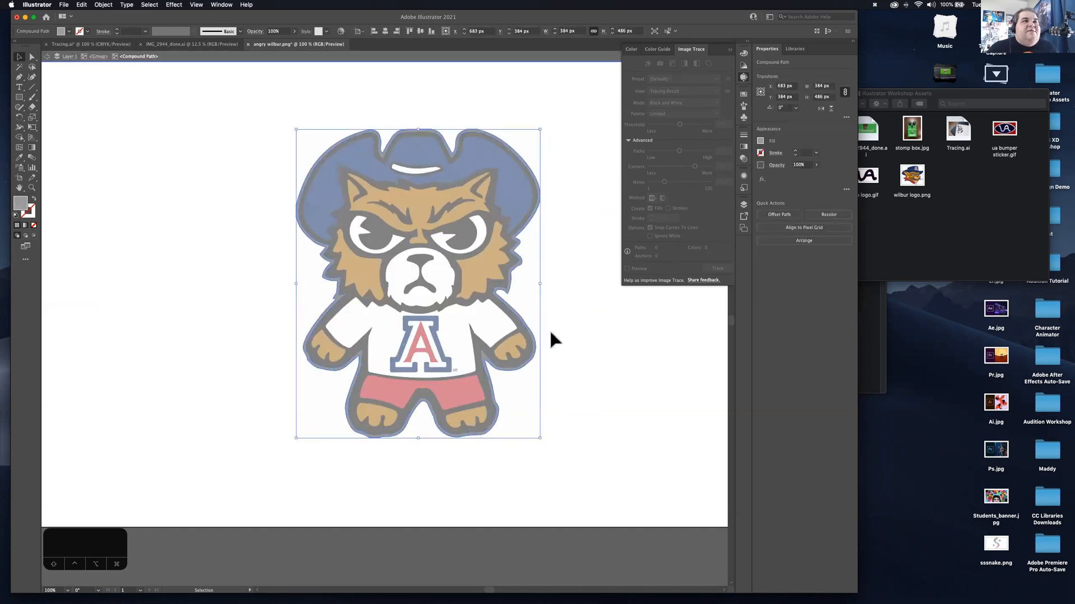
{"action": "left_click", "coordinate": [577, 352]}
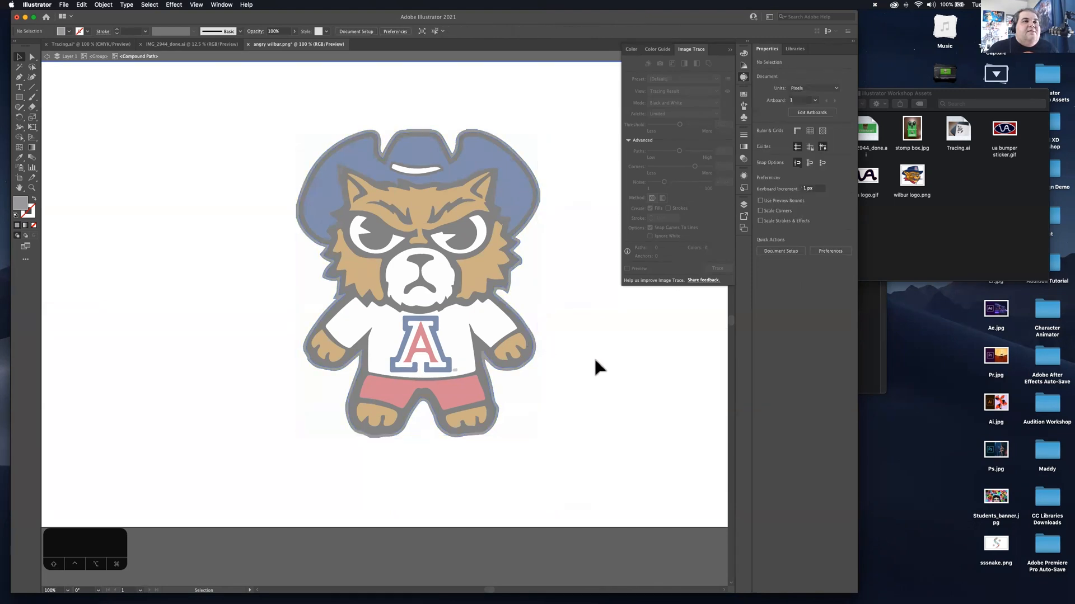
{"action": "double_click", "coordinate": [602, 373]}
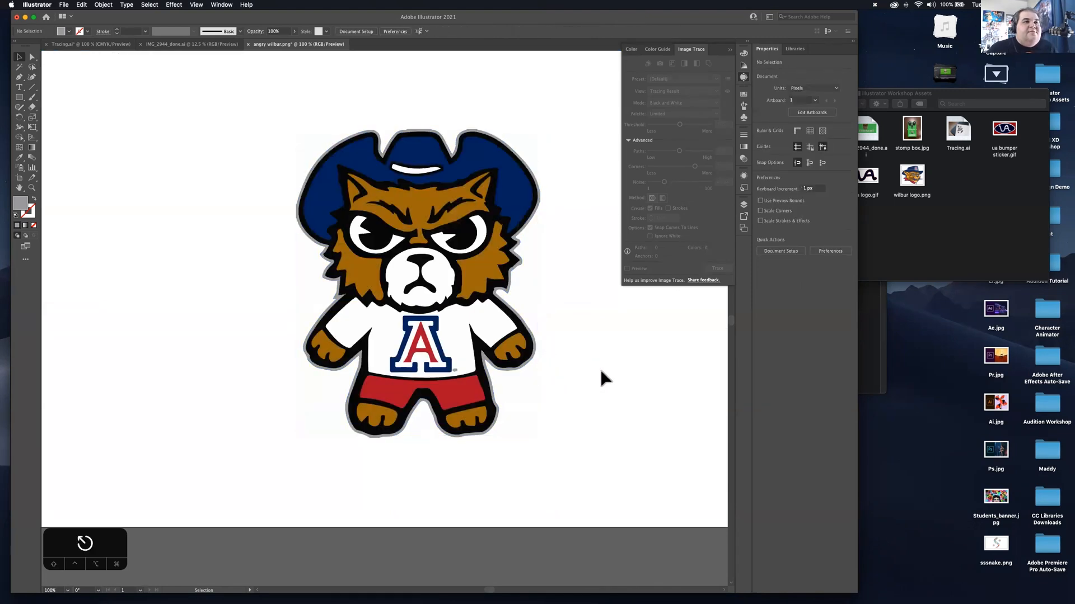
Step: Isolate the traced character's group and delete the gray outline surrounding the figure
{"action": "left_click", "coordinate": [489, 364]}
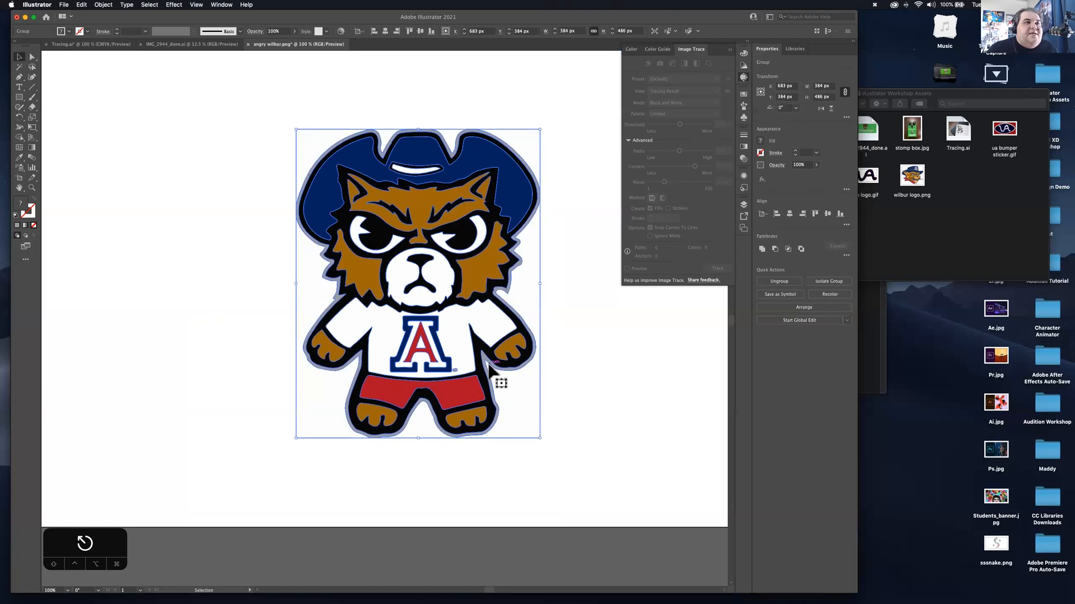
{"action": "double_click", "coordinate": [489, 363]}
{"action": "left_click", "coordinate": [497, 376]}
{"action": "left_click_drag", "start_coordinate": [495, 371], "coordinate": [254, 382]}
{"action": "key", "text": "BackSpace"}
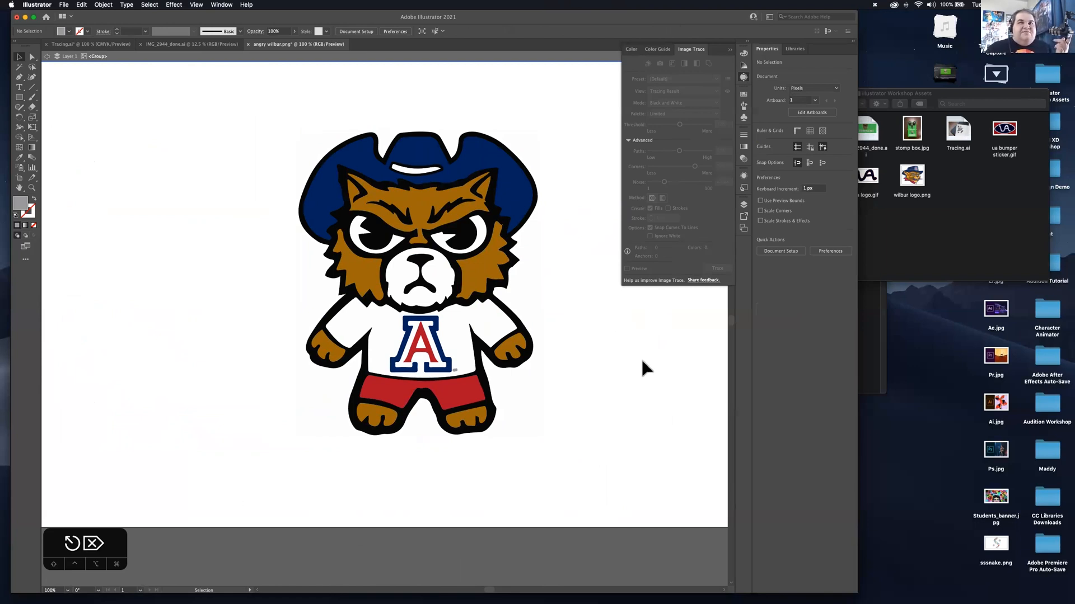
Step: Switch to Finder's Illustrator Workshop Assets folder and preview stomp box.jpg to examine the pedal photo
{"action": "left_click", "coordinate": [973, 179]}
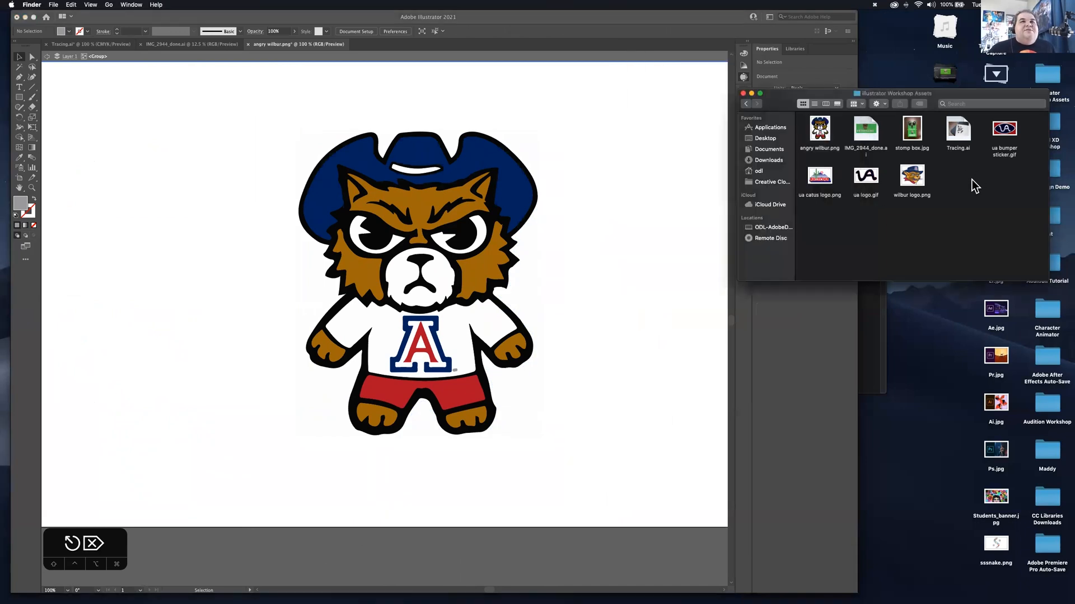
{"action": "left_click", "coordinate": [911, 135]}
{"action": "key", "text": "space"}
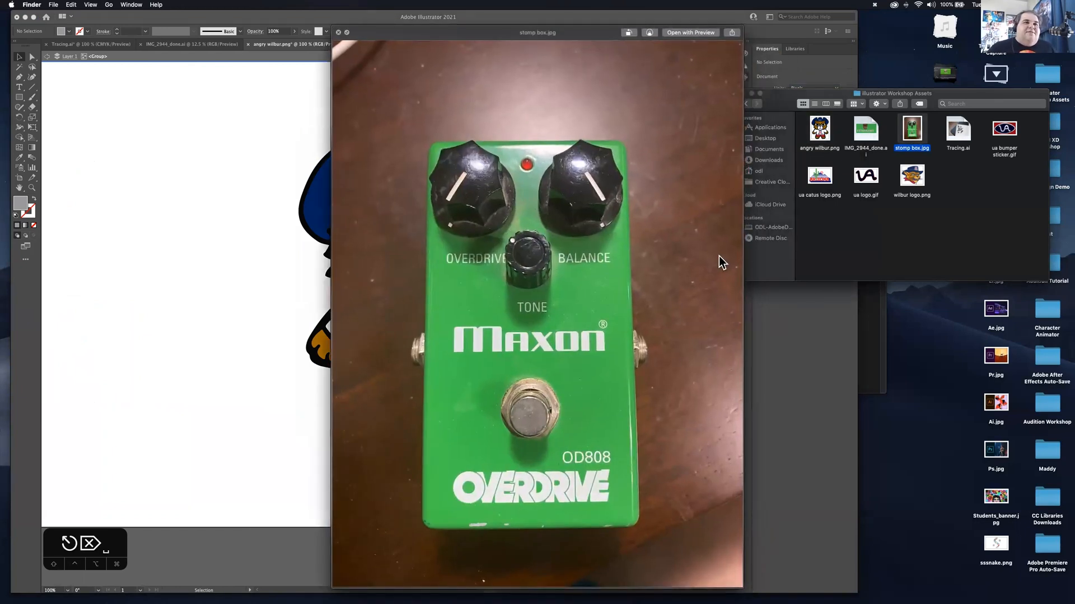
{"action": "key", "text": "space"}
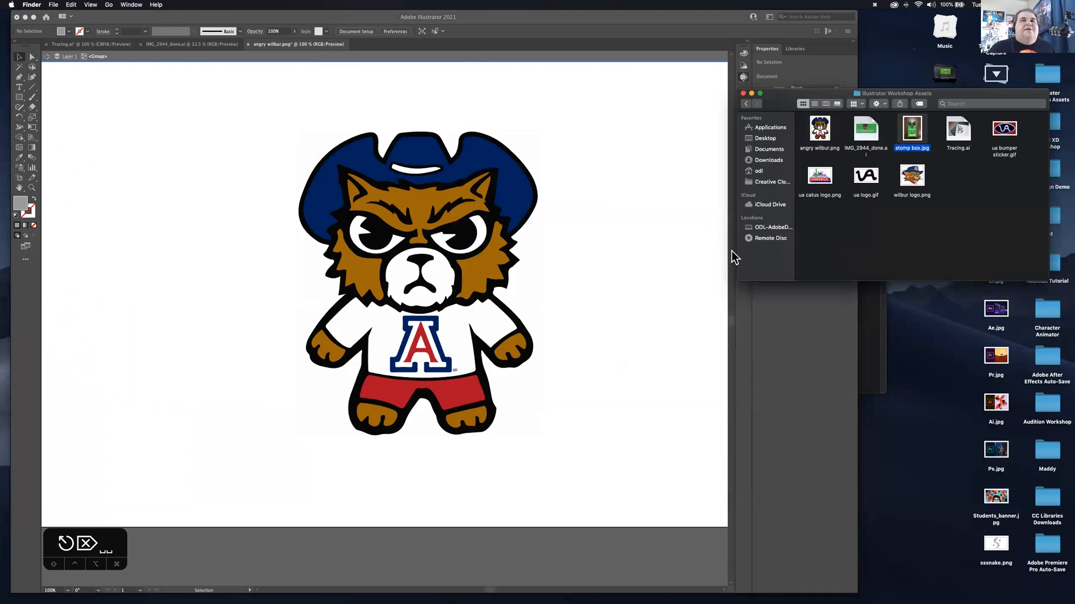
{"action": "key", "text": "space"}
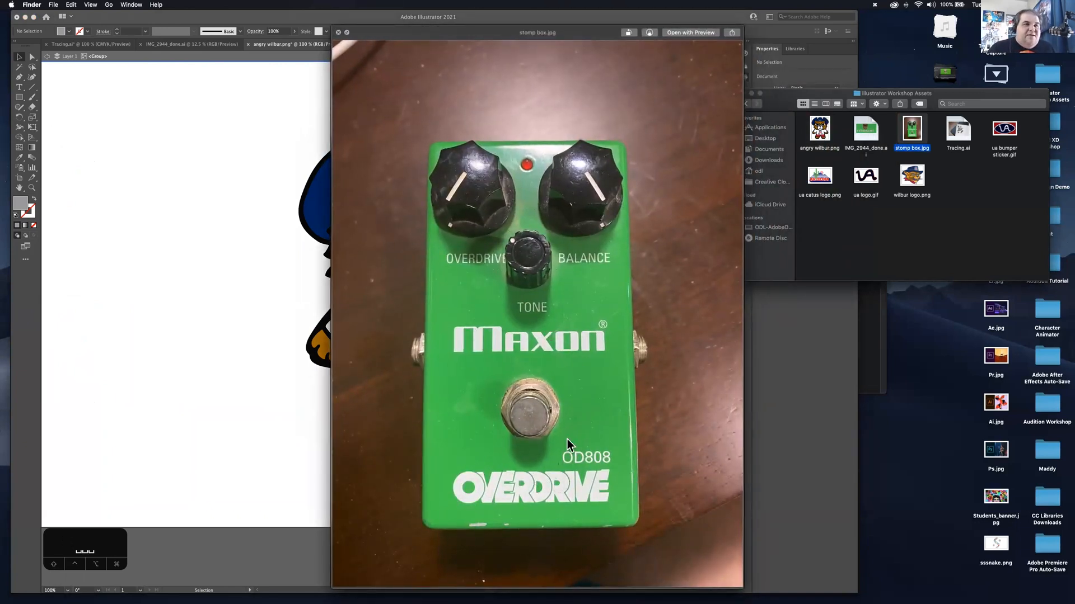
{"action": "key", "text": "space"}
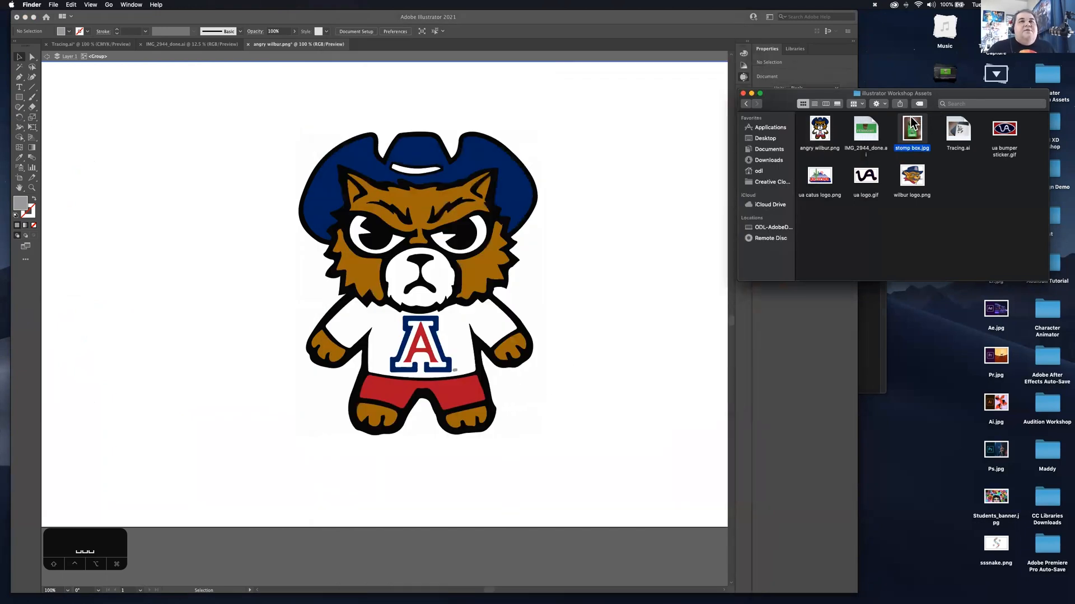
{"action": "key", "text": "space"}
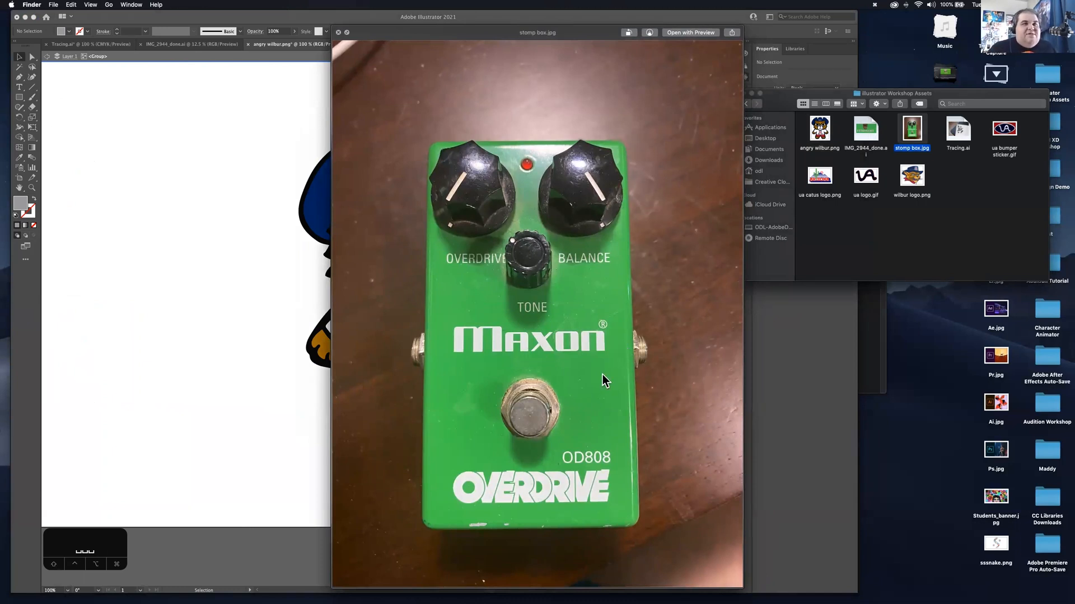
{"action": "key", "text": "space"}
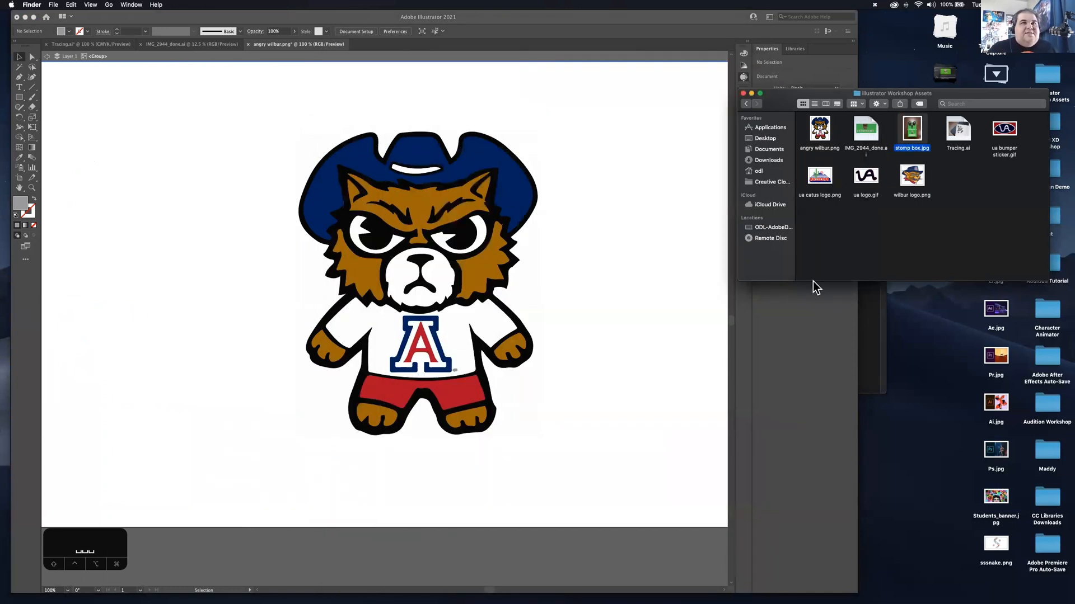
{"action": "key", "text": "space"}
{"action": "key", "text": "space"}
Step: Open stomp box.jpg in Adobe Illustrator 2021 and bring the whole pedal photo into view
{"action": "right_click", "coordinate": [911, 136]}
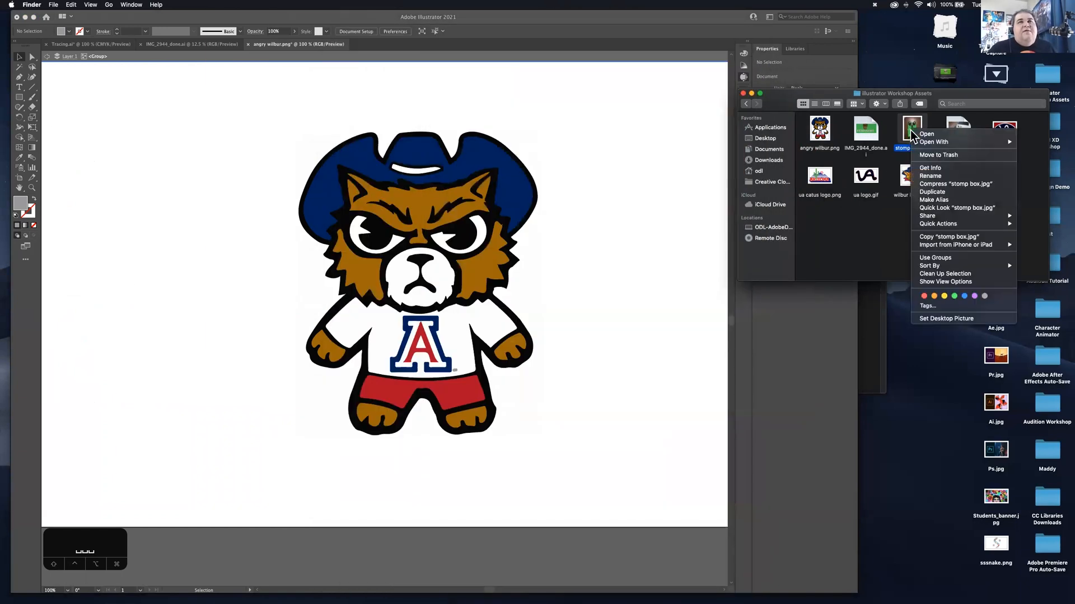
{"action": "mouse_move", "coordinate": [923, 142]}
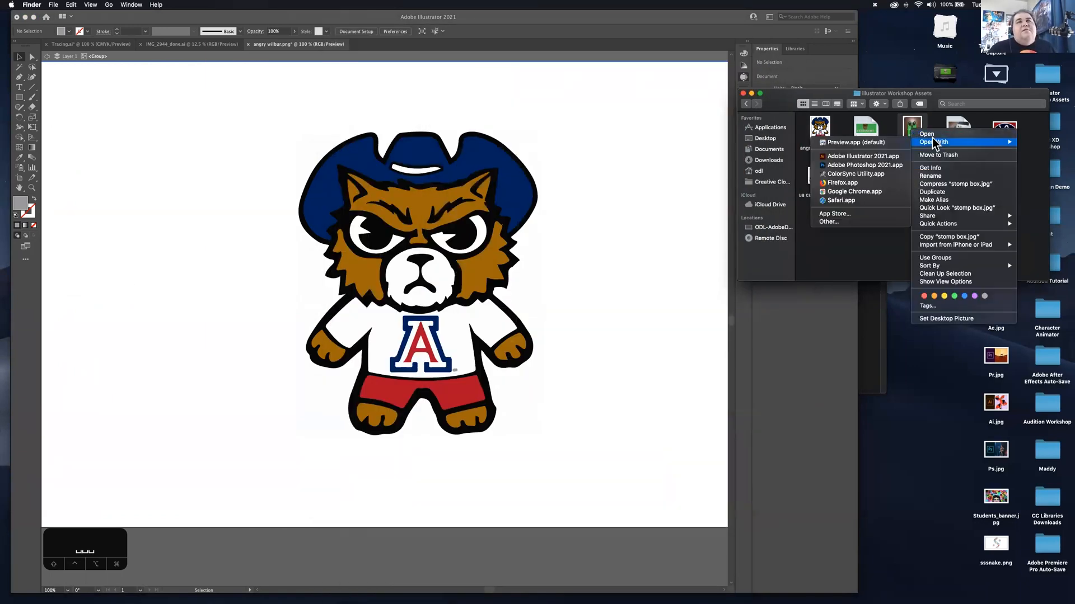
{"action": "left_click", "coordinate": [881, 157]}
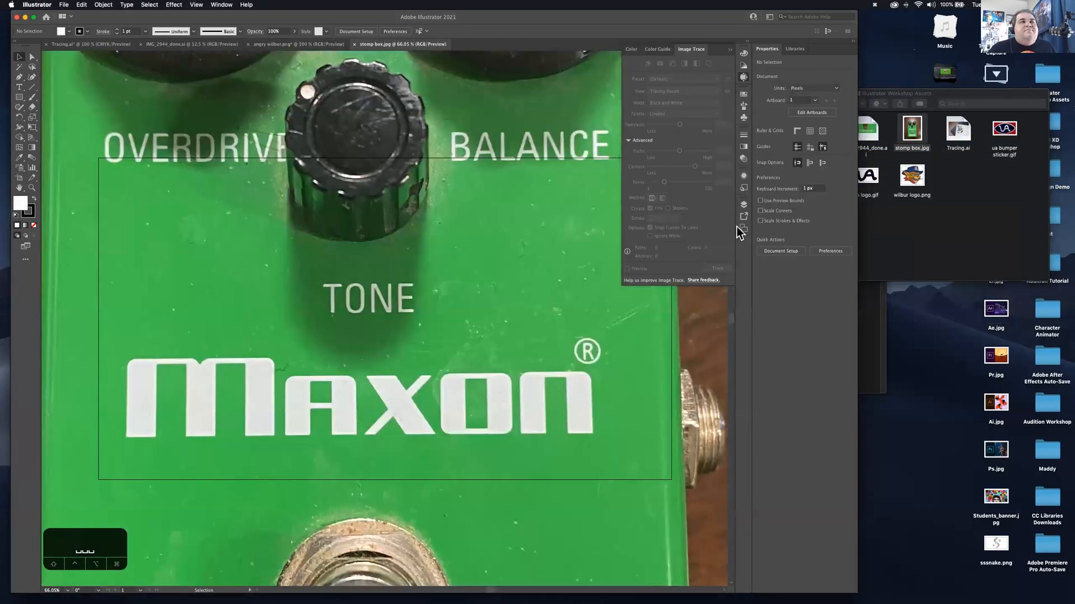
{"action": "scroll", "coordinate": [559, 255], "scroll_direction": "down", "scroll_amount": 5}
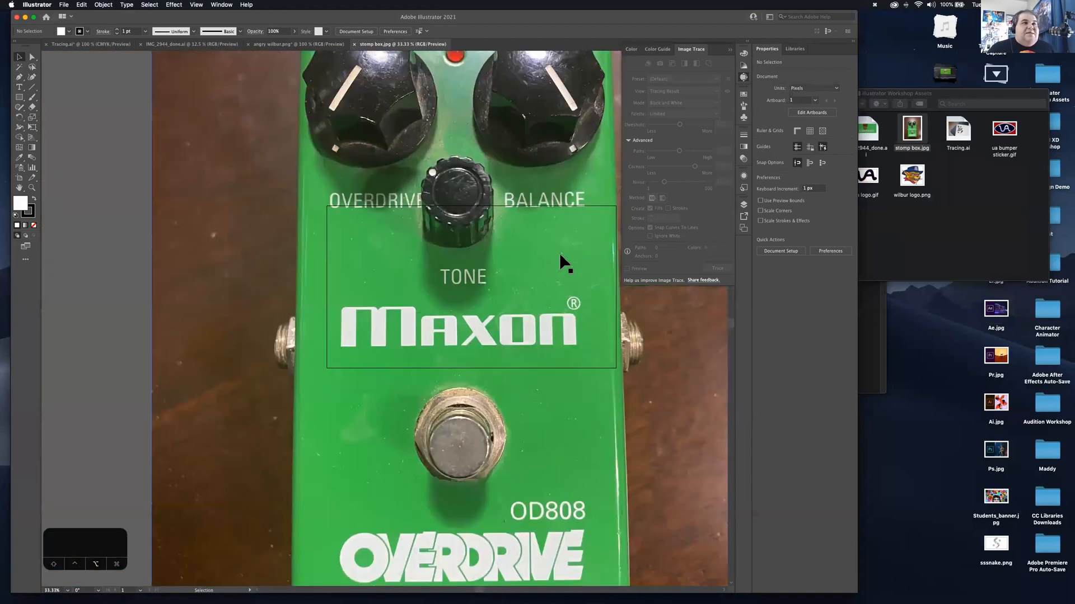
{"action": "scroll", "coordinate": [560, 267], "scroll_direction": "up", "scroll_amount": 1}
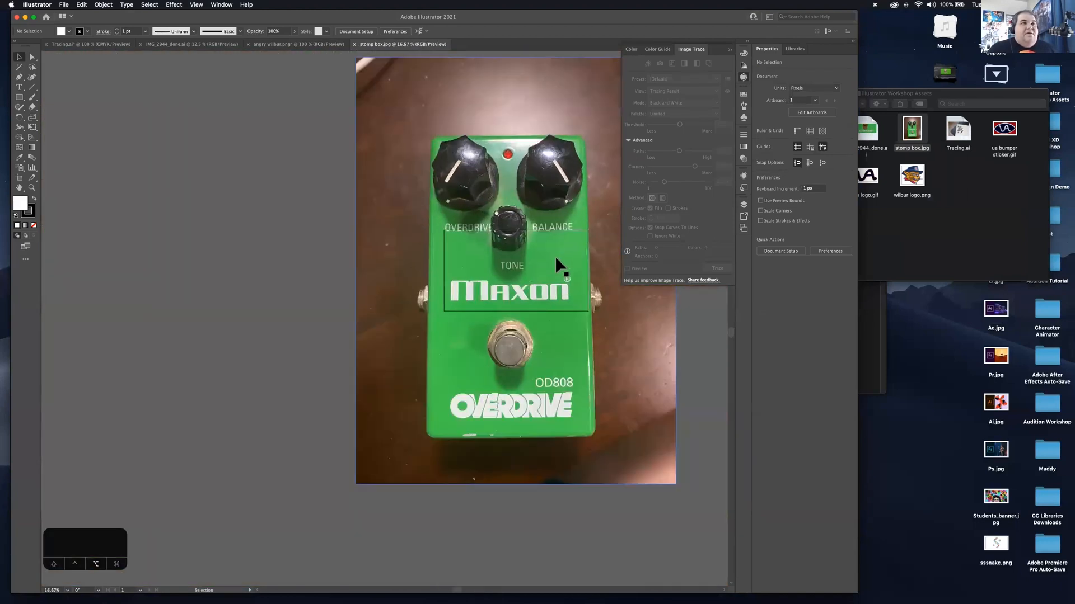
{"action": "left_click_drag", "start_coordinate": [541, 281], "coordinate": [466, 306]}
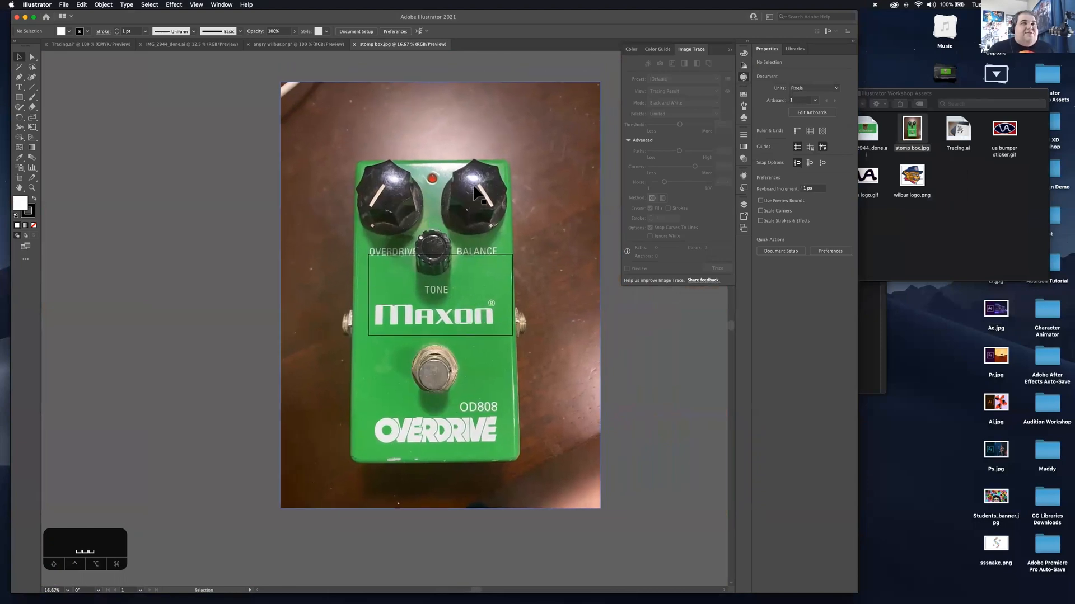
Step: Image Trace the stomp box photo with the 6 Colors preset, accepting the large-image warning, and inspect the traced lettering
{"action": "left_click", "coordinate": [470, 247]}
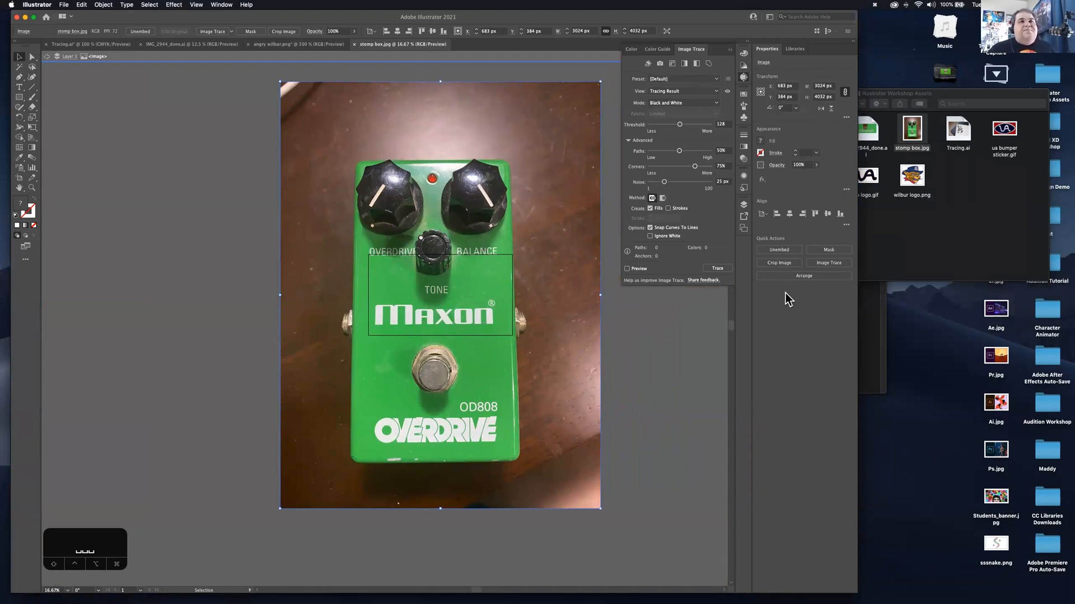
{"action": "left_click", "coordinate": [728, 50]}
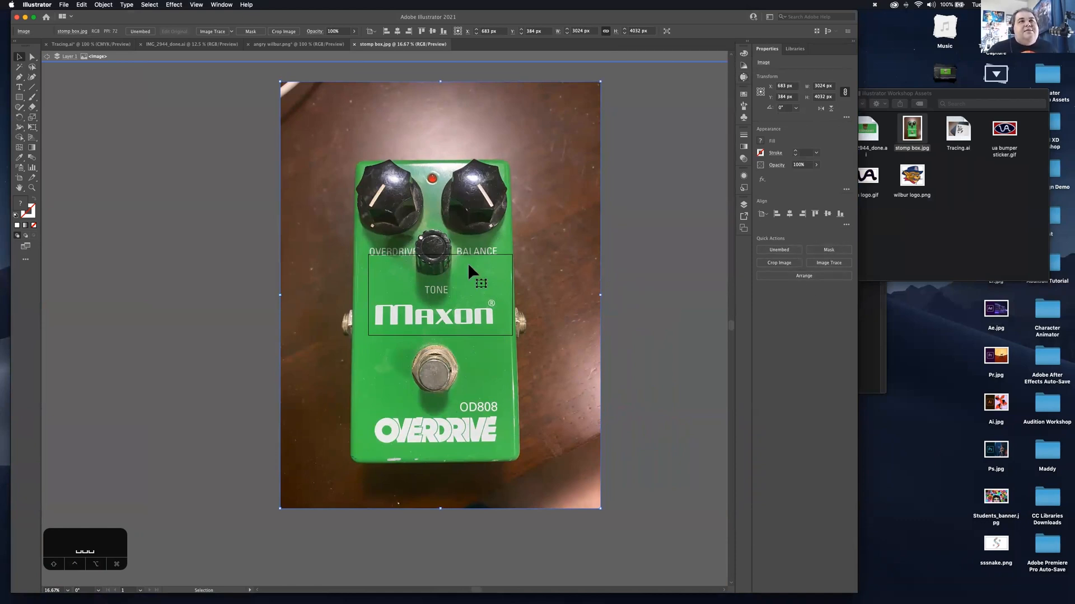
{"action": "left_click", "coordinate": [832, 263]}
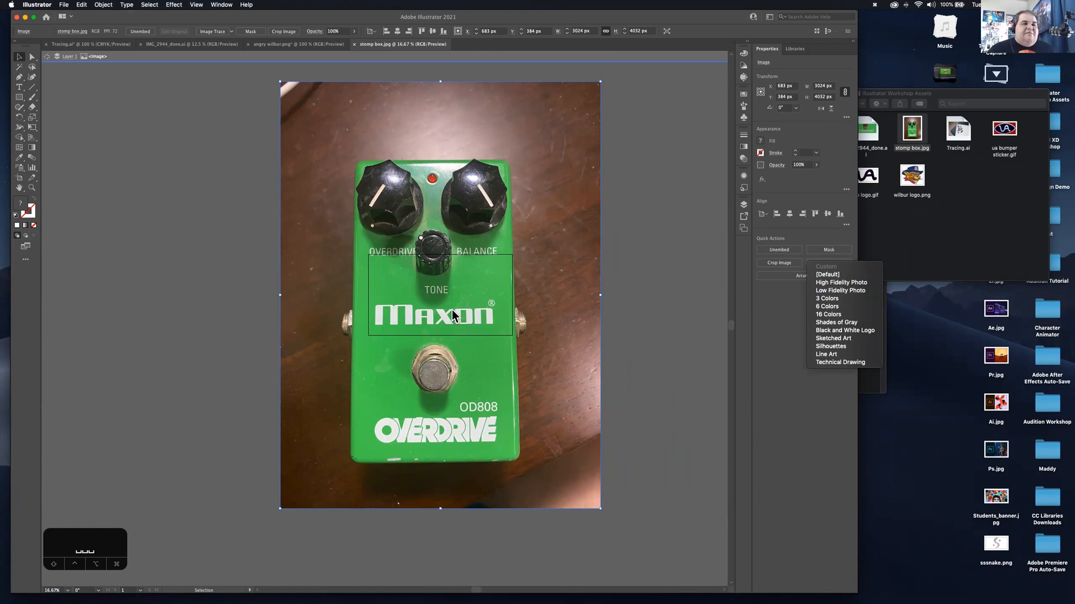
{"action": "left_click", "coordinate": [828, 306]}
{"action": "left_click", "coordinate": [629, 324]}
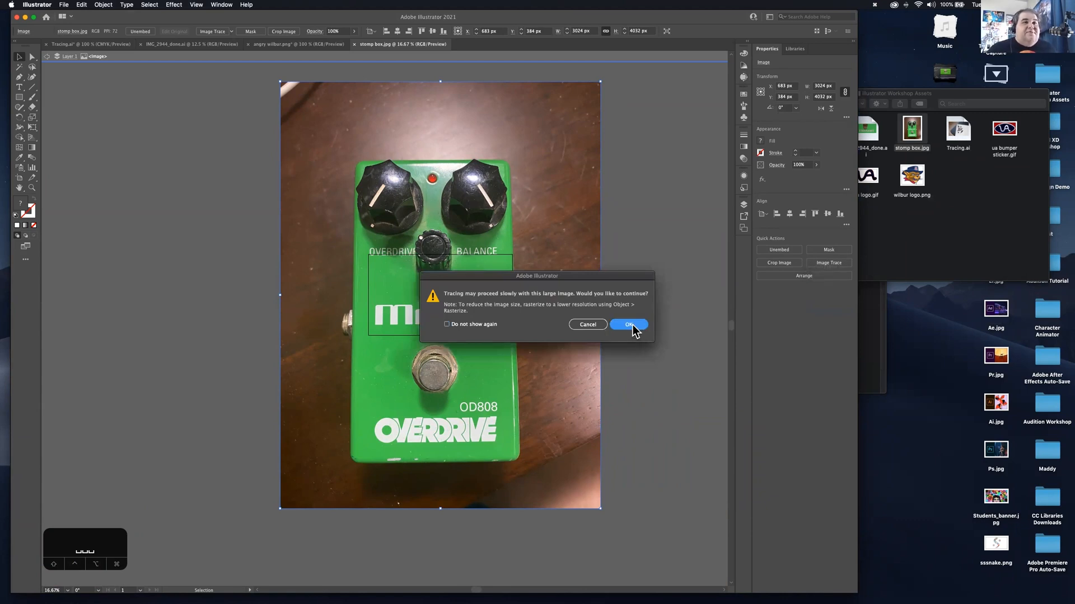
{"action": "left_click", "coordinate": [631, 326]}
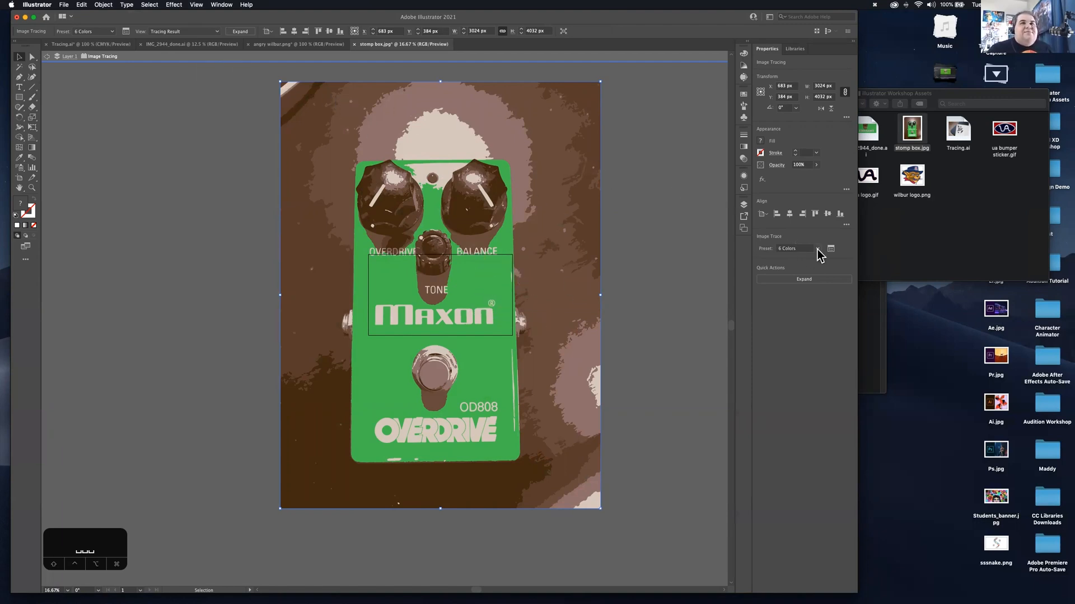
{"action": "scroll", "coordinate": [401, 345], "scroll_direction": "down", "scroll_amount": 2}
{"action": "scroll", "coordinate": [402, 345], "scroll_direction": "up", "scroll_amount": 2}
{"action": "scroll", "coordinate": [415, 318], "scroll_direction": "up", "scroll_amount": 2}
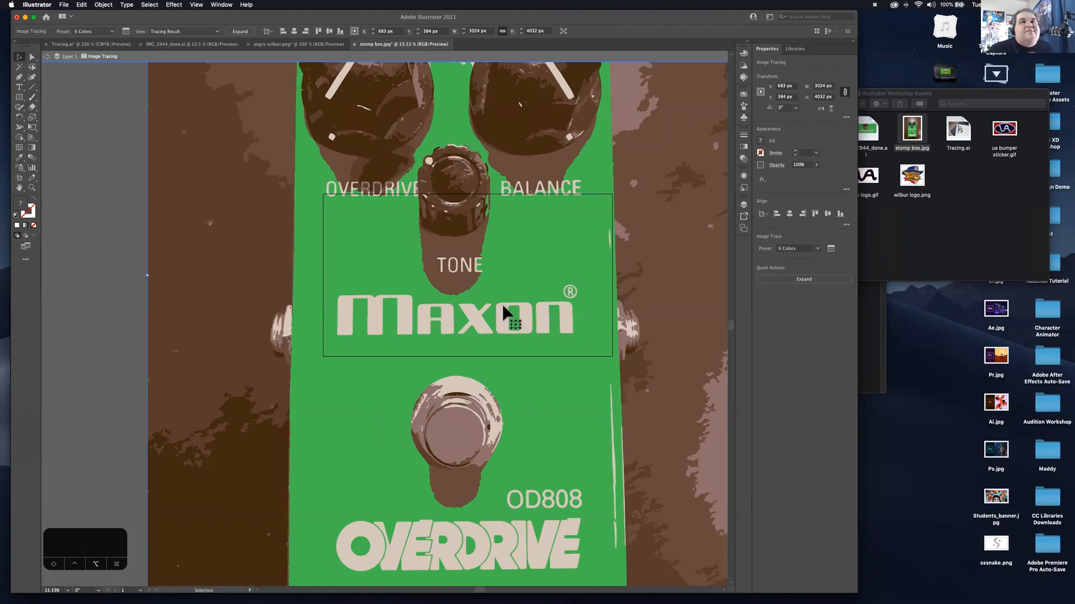
{"action": "left_click", "coordinate": [951, 190]}
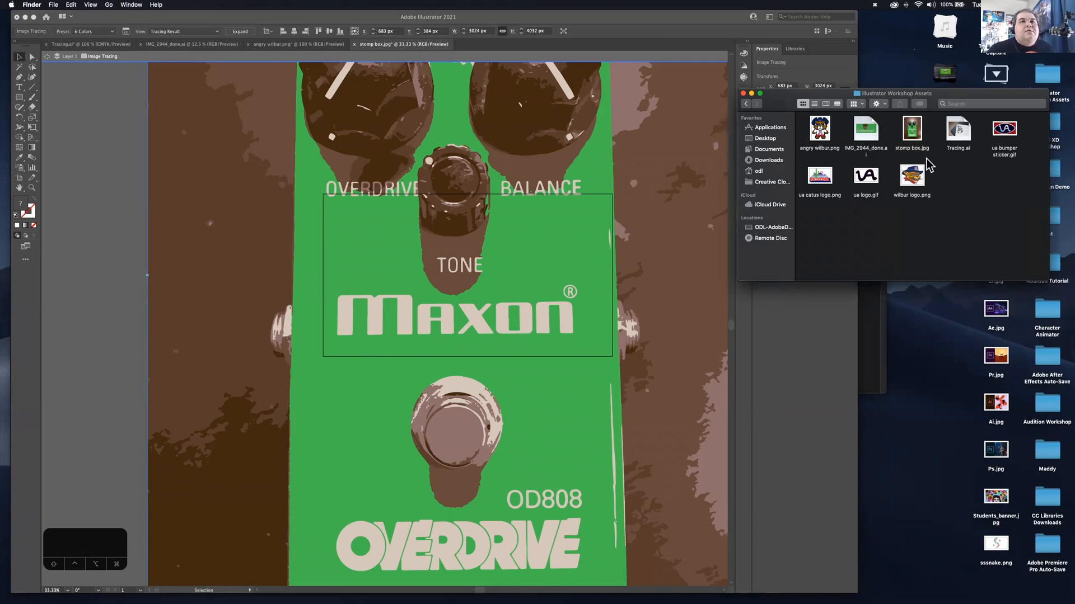
{"action": "left_click", "coordinate": [913, 134]}
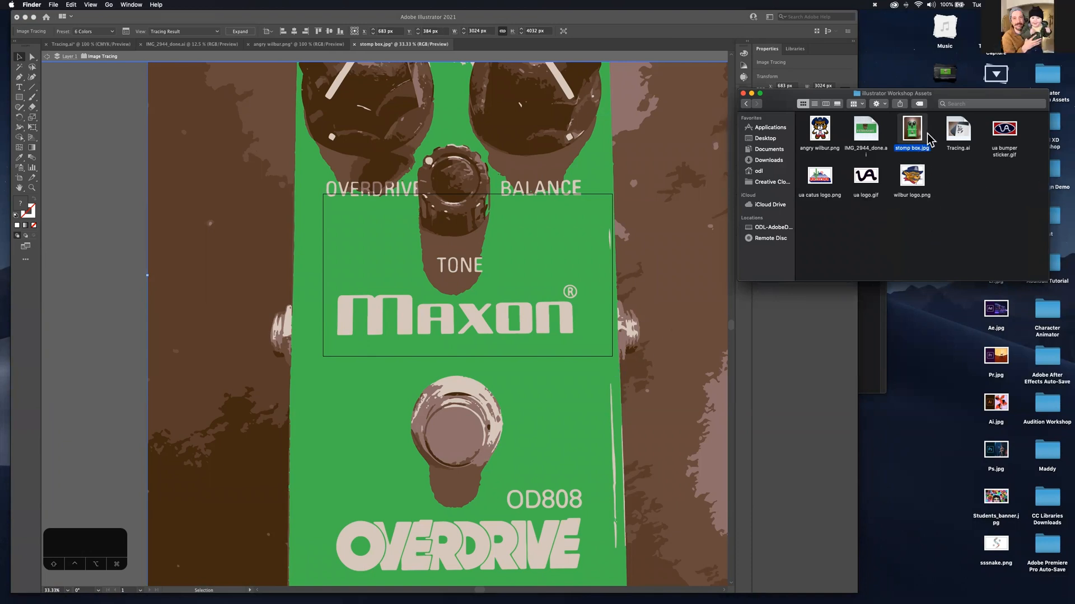
{"action": "mouse_move", "coordinate": [694, 603]}
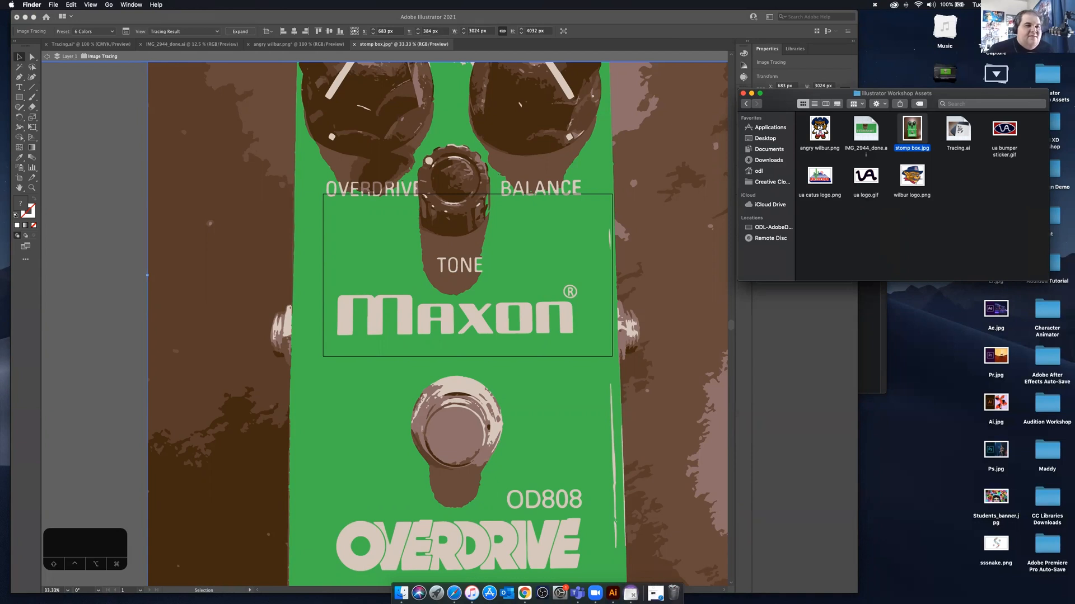
{"action": "key", "text": "Return"}
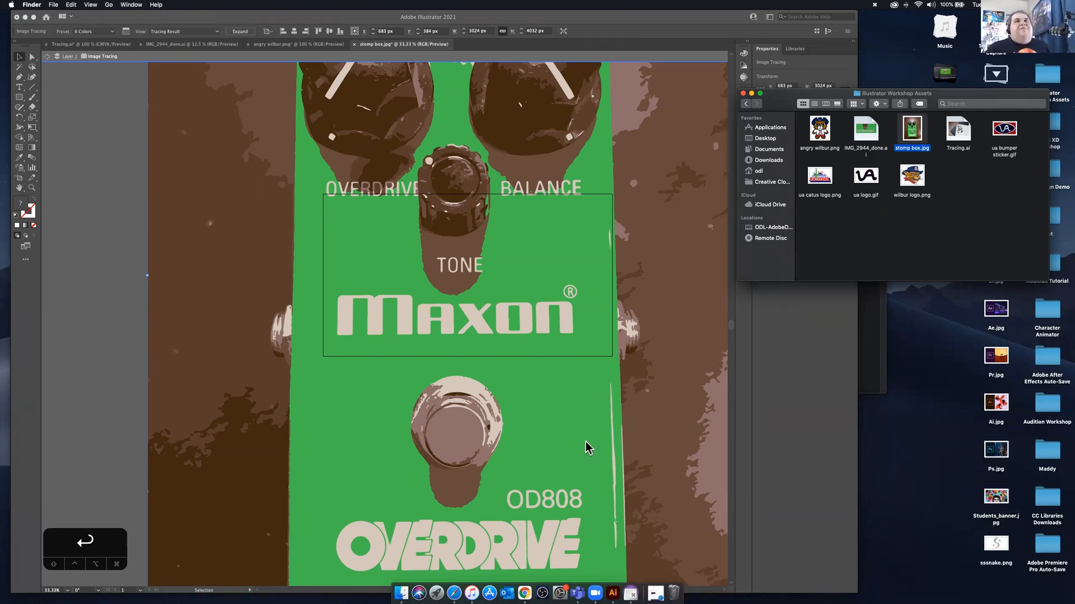
Step: Open the tracing's detailed settings and lower Paths to 28% for the lettering on the pedal
{"action": "scroll", "coordinate": [586, 448], "scroll_direction": "down", "scroll_amount": 1}
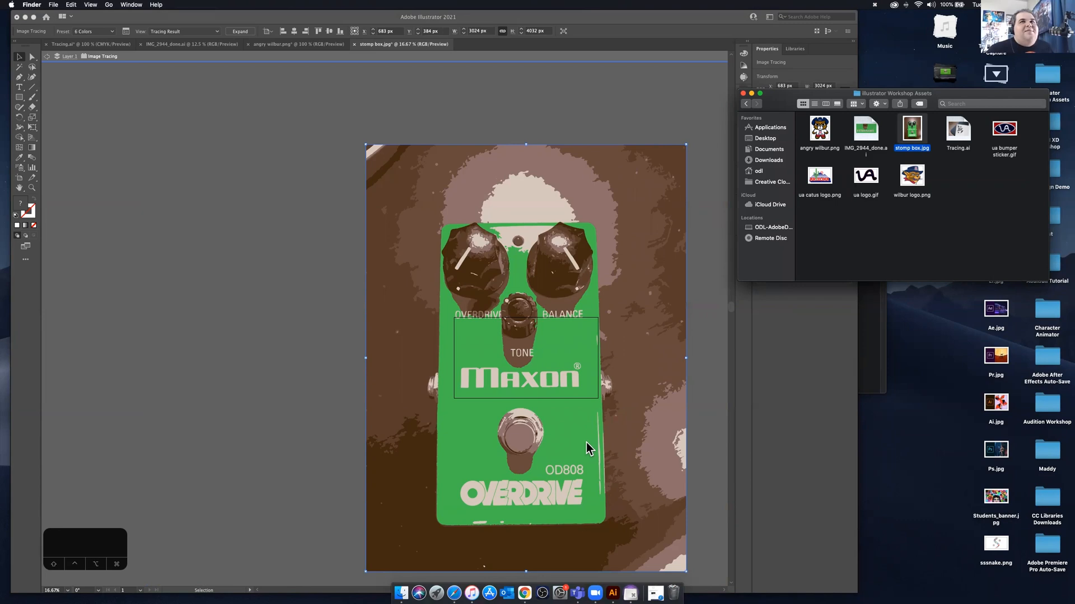
{"action": "key", "text": "space"}
{"action": "left_click", "coordinate": [656, 406]}
{"action": "left_click_drag", "start_coordinate": [609, 386], "coordinate": [533, 382]}
{"action": "scroll", "coordinate": [434, 378], "scroll_direction": "down", "scroll_amount": 2}
{"action": "scroll", "coordinate": [434, 378], "scroll_direction": "up", "scroll_amount": 2}
{"action": "scroll", "coordinate": [418, 374], "scroll_direction": "up", "scroll_amount": 5}
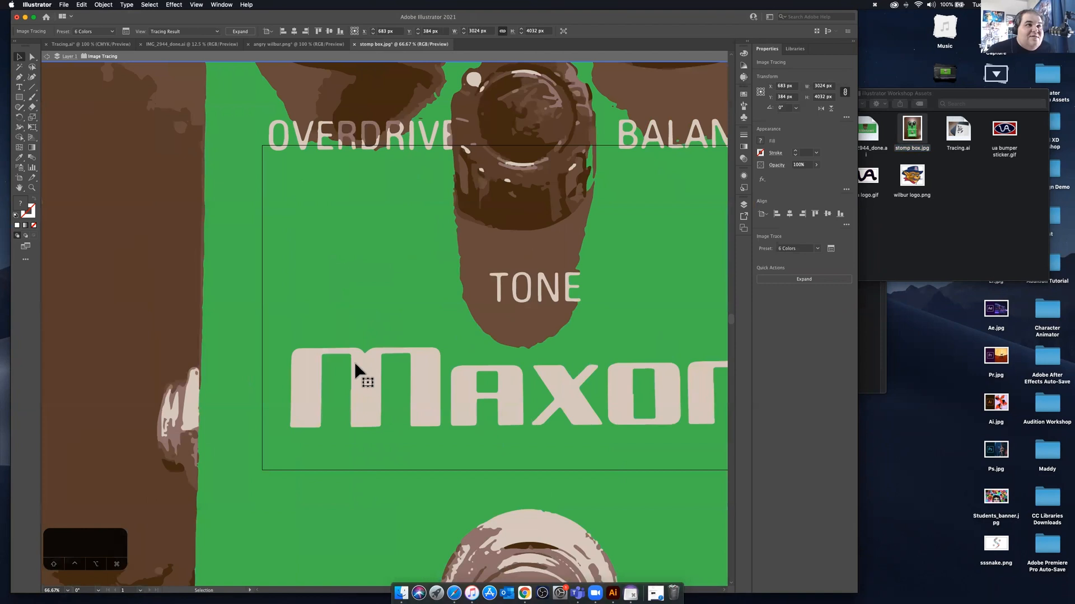
{"action": "left_click", "coordinate": [831, 249]}
{"action": "left_click_drag", "start_coordinate": [655, 392], "coordinate": [556, 410]}
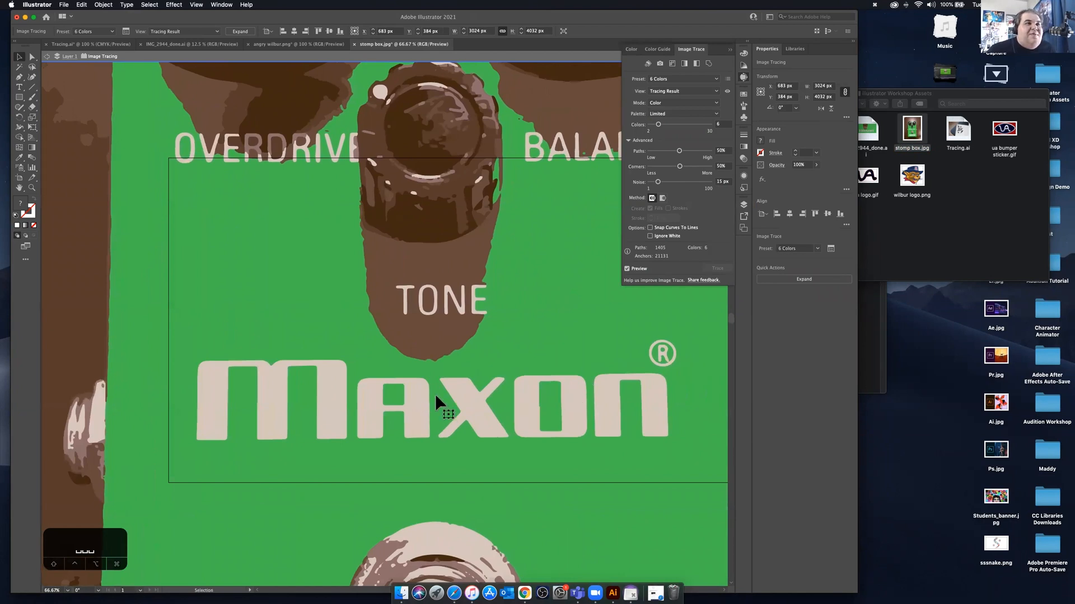
{"action": "left_click_drag", "start_coordinate": [679, 152], "coordinate": [666, 152]}
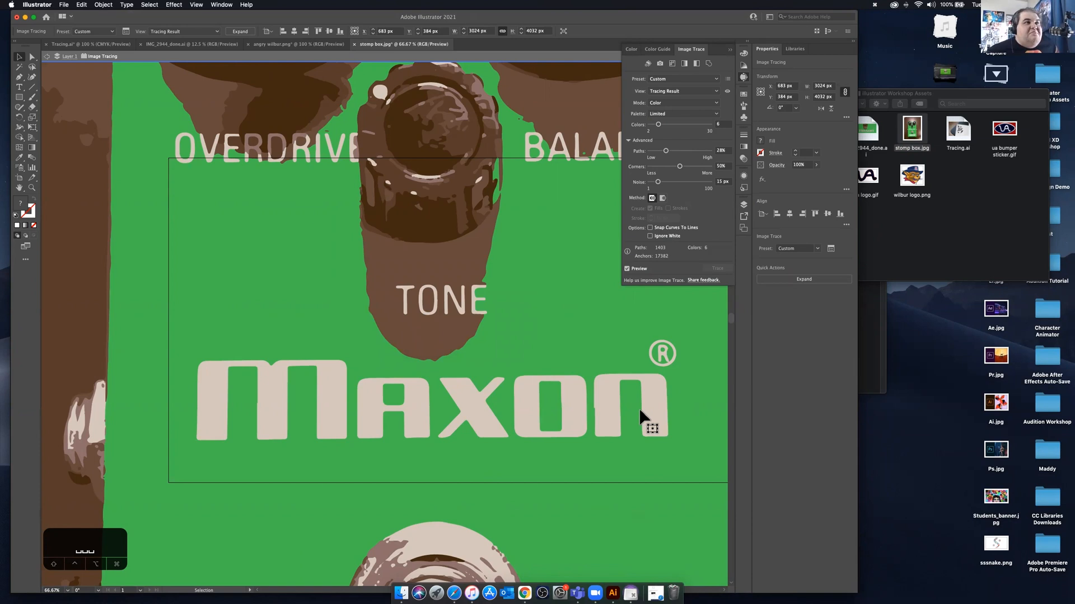
Step: Expand the pedal tracing into editable vector shapes, deselect it and close the Image Trace settings
{"action": "scroll", "coordinate": [642, 404], "scroll_direction": "down", "scroll_amount": 2}
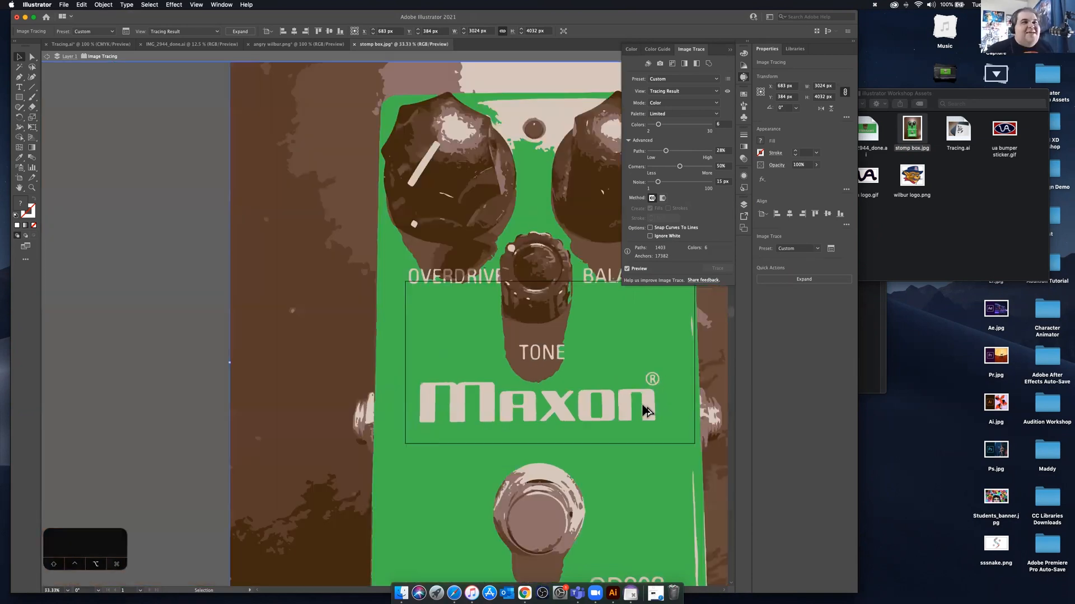
{"action": "left_click", "coordinate": [806, 280]}
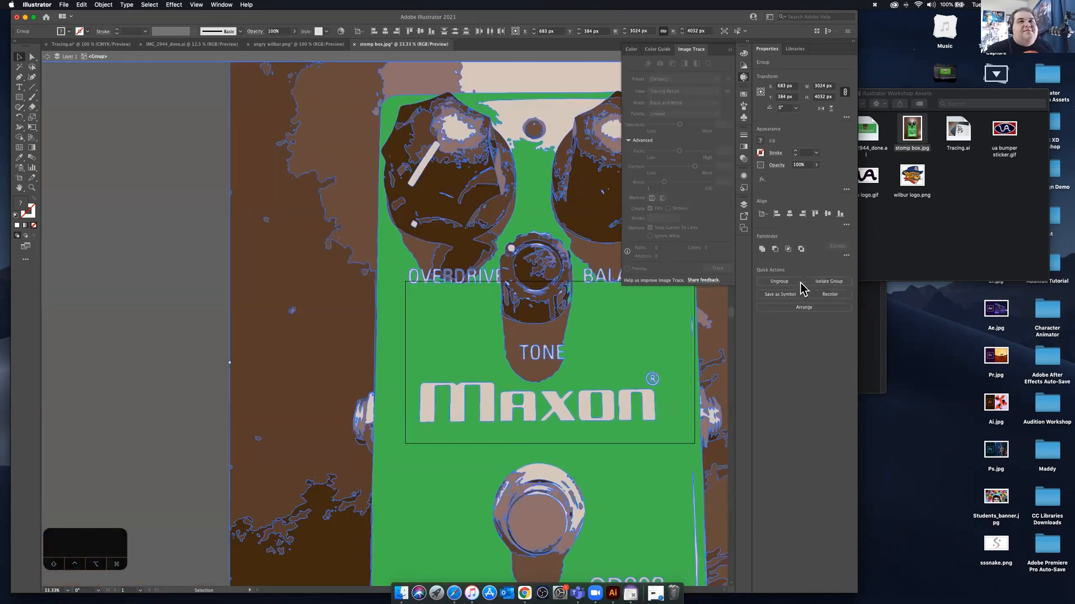
{"action": "left_click_drag", "start_coordinate": [508, 405], "coordinate": [498, 405]}
{"action": "scroll", "coordinate": [513, 396], "scroll_direction": "right", "scroll_amount": 6}
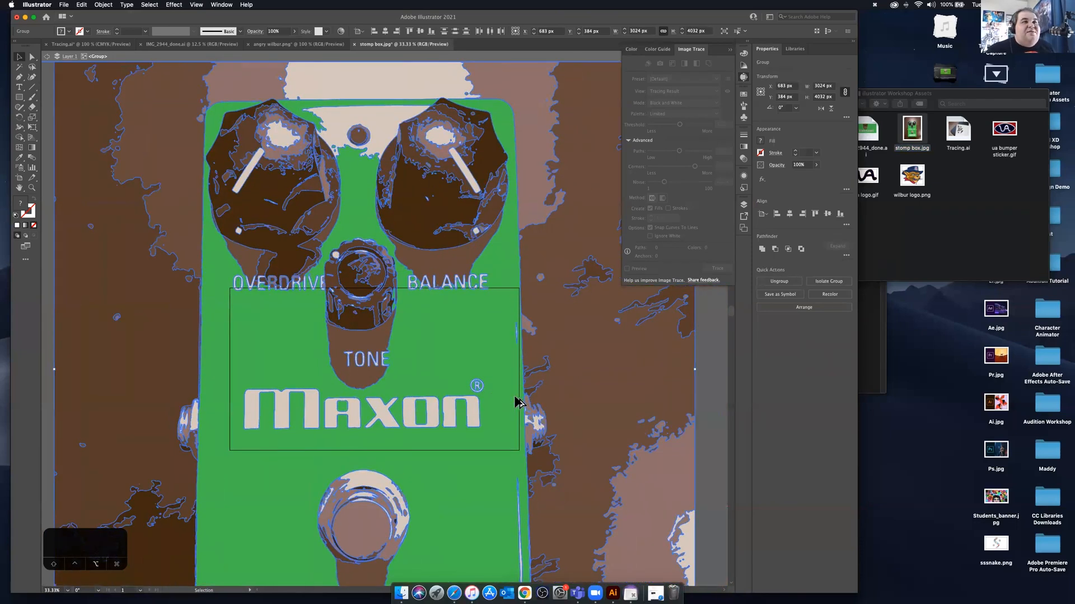
{"action": "scroll", "coordinate": [514, 396], "scroll_direction": "down", "scroll_amount": 2}
{"action": "scroll", "coordinate": [458, 403], "scroll_direction": "up", "scroll_amount": 2}
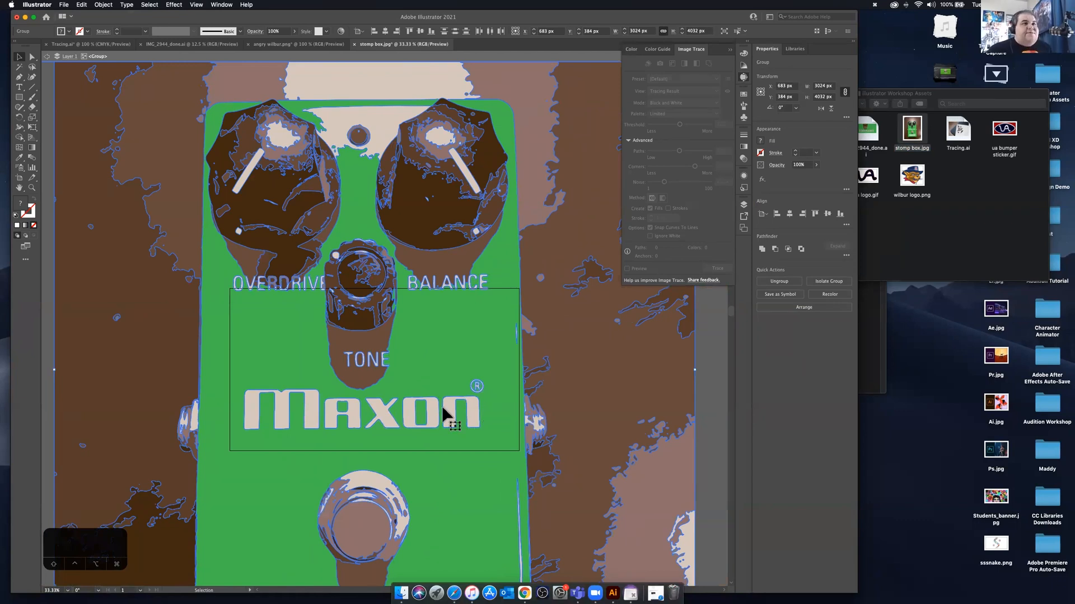
{"action": "left_click", "coordinate": [713, 346]}
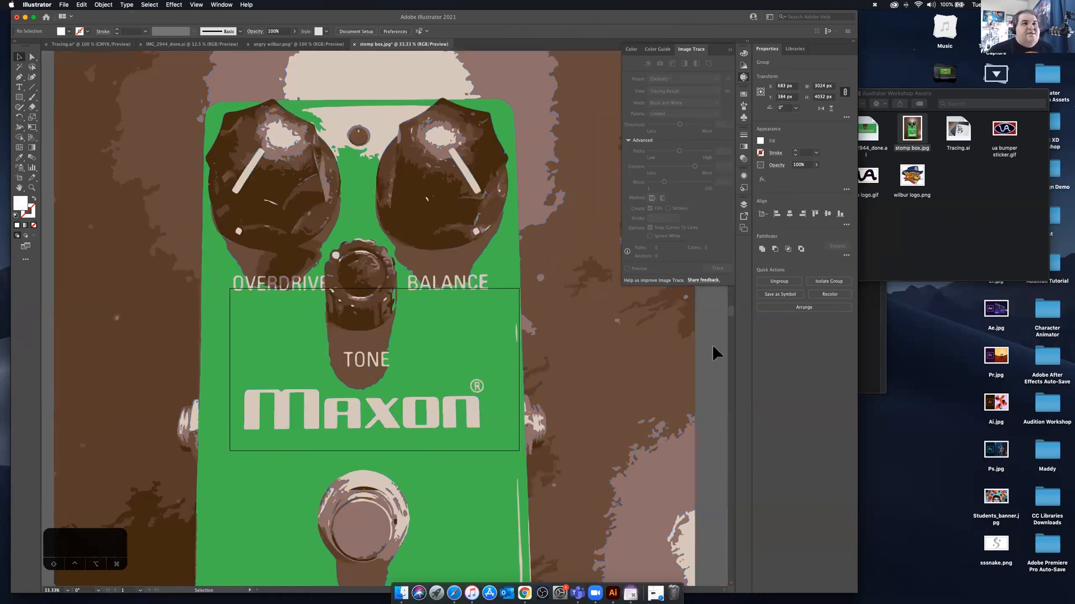
{"action": "left_click", "coordinate": [730, 49]}
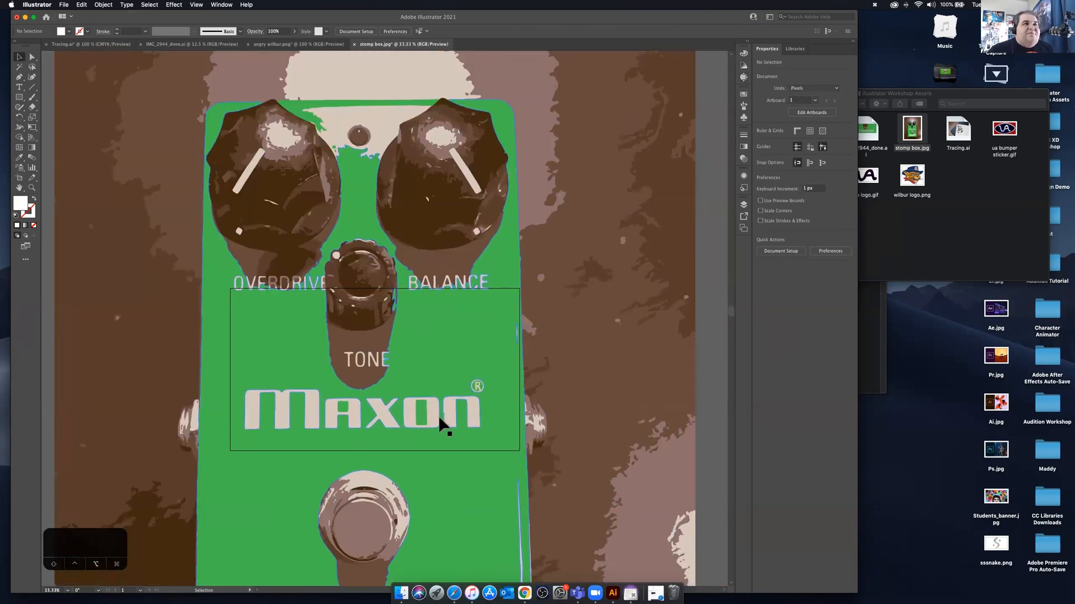
Step: Enter isolation mode on the expanded pedal group to reach its individual shapes
{"action": "scroll", "coordinate": [556, 413], "scroll_direction": "down", "scroll_amount": 1}
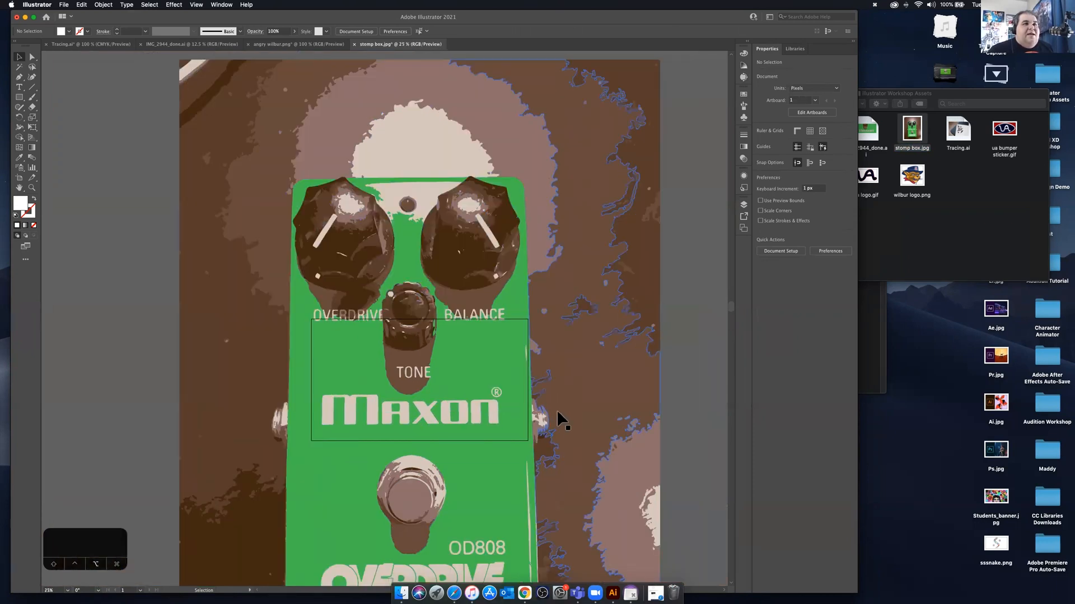
{"action": "scroll", "coordinate": [558, 412], "scroll_direction": "down", "scroll_amount": 1}
{"action": "left_click", "coordinate": [469, 415]}
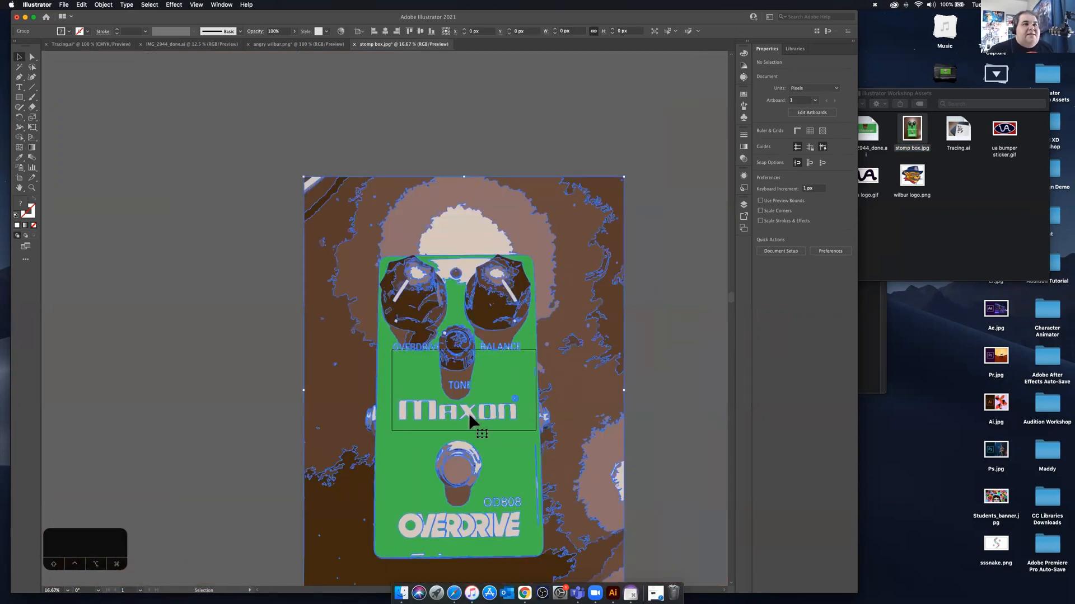
{"action": "double_click", "coordinate": [469, 413]}
{"action": "scroll", "coordinate": [469, 413], "scroll_direction": "down", "scroll_amount": 1}
{"action": "scroll", "coordinate": [469, 413], "scroll_direction": "up", "scroll_amount": 1}
{"action": "scroll", "coordinate": [469, 413], "scroll_direction": "up", "scroll_amount": 1}
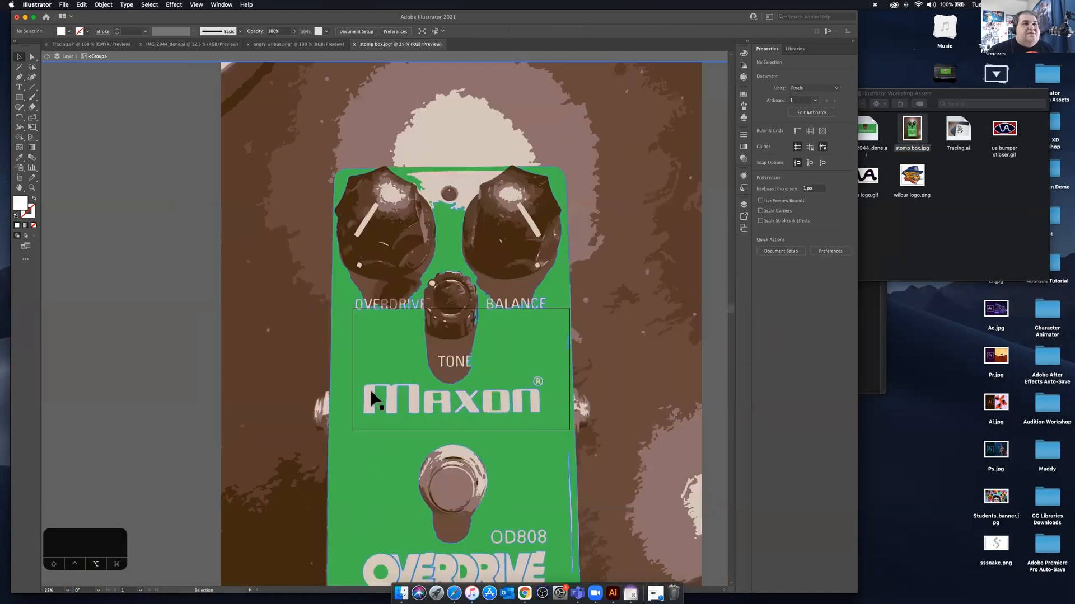
Step: Select the five letter shapes of the MAXON logo together
{"action": "scroll", "coordinate": [370, 390], "scroll_direction": "up", "scroll_amount": 2}
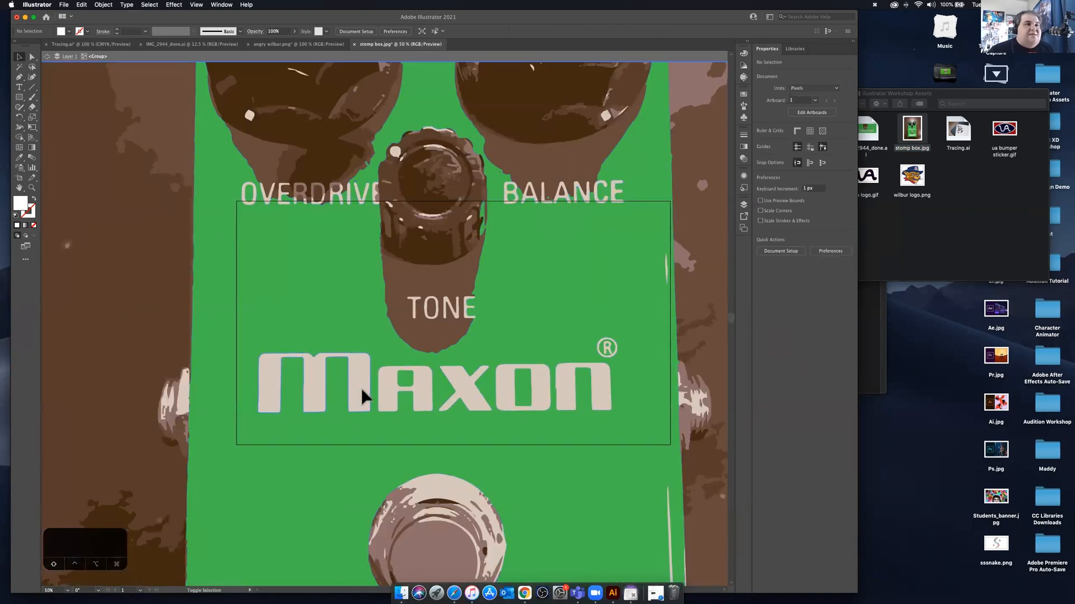
{"action": "left_click", "coordinate": [362, 394]}
{"action": "left_click", "coordinate": [391, 399], "text": "shift"}
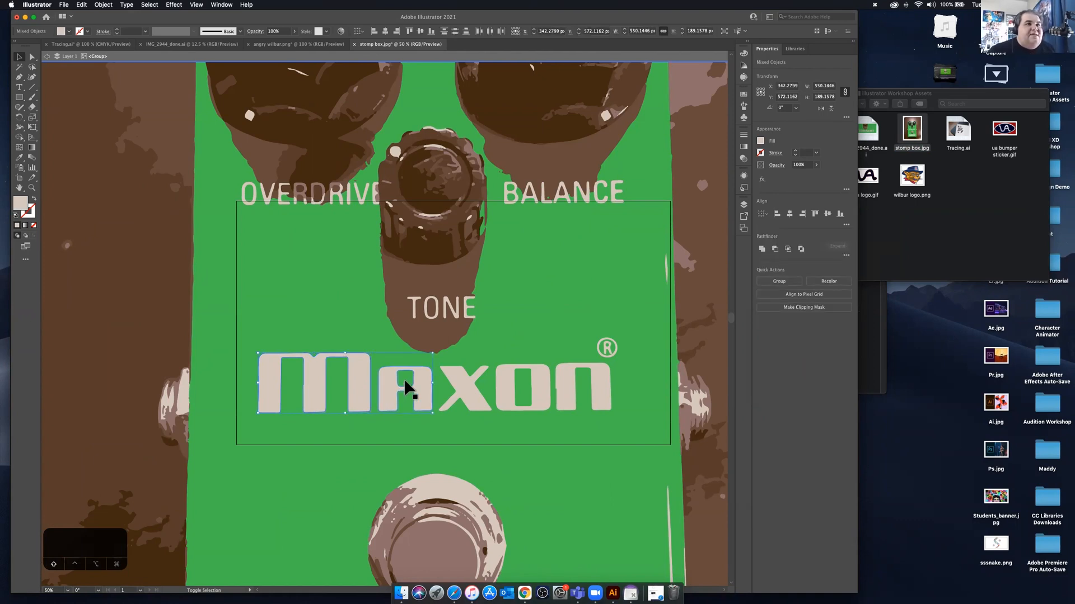
{"action": "left_click", "coordinate": [470, 389], "text": "shift"}
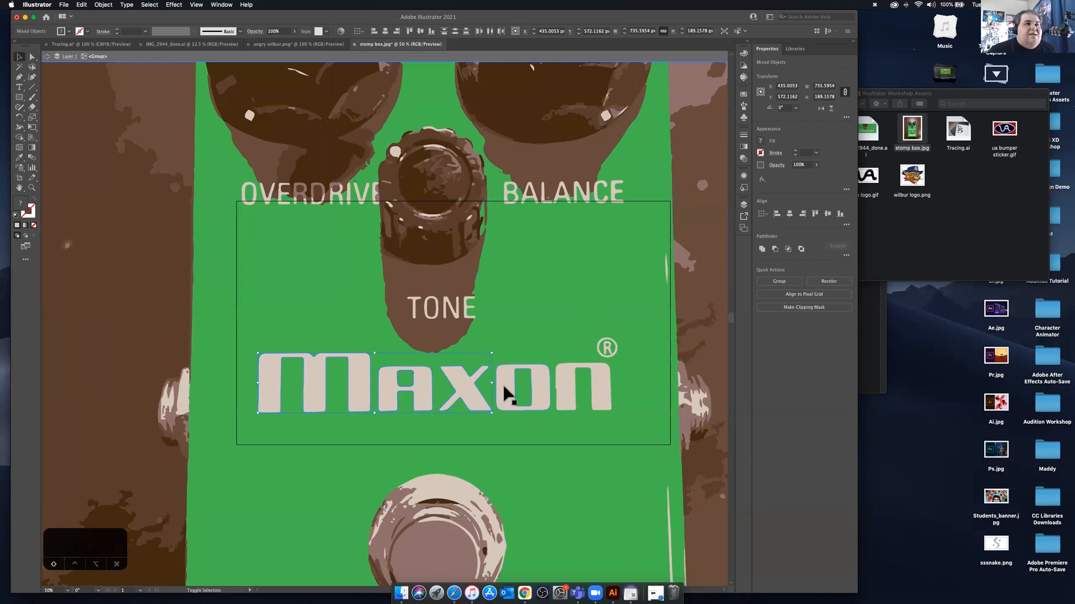
{"action": "left_click", "coordinate": [515, 391], "text": "shift"}
{"action": "left_click", "coordinate": [565, 392], "text": "shift"}
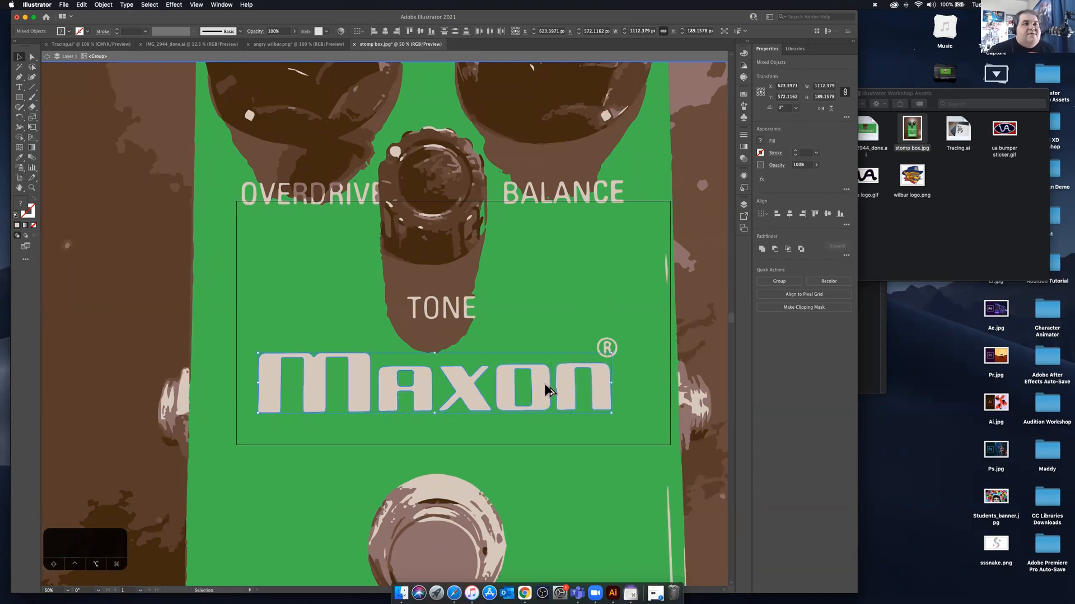
Step: Move the selected MAXON letters off the pedal onto the empty canvas beside the artwork and inspect them
{"action": "scroll", "coordinate": [546, 390], "scroll_direction": "down", "scroll_amount": 3}
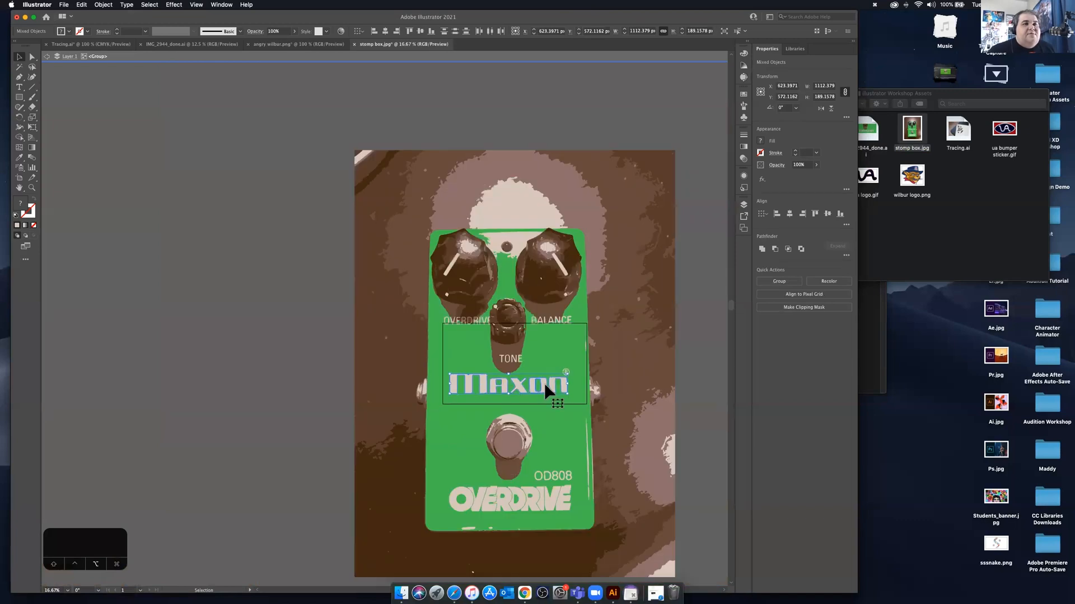
{"action": "left_click_drag", "start_coordinate": [544, 383], "coordinate": [346, 396]}
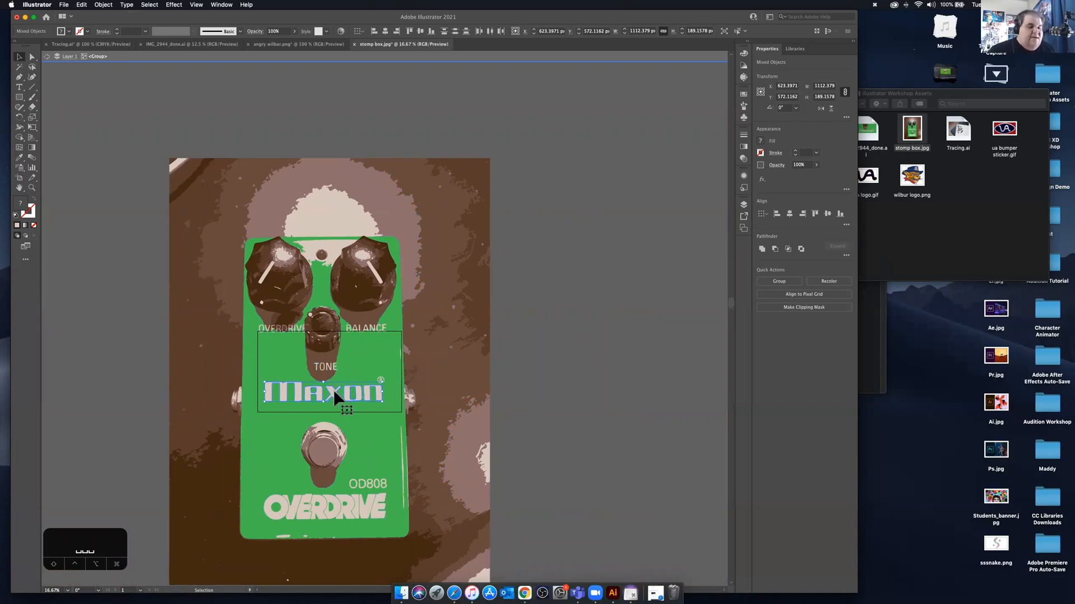
{"action": "left_click_drag", "start_coordinate": [334, 392], "coordinate": [618, 397]}
{"action": "left_click", "coordinate": [670, 411]}
{"action": "scroll", "coordinate": [670, 411], "scroll_direction": "down", "scroll_amount": 1}
{"action": "scroll", "coordinate": [669, 411], "scroll_direction": "up", "scroll_amount": 5}
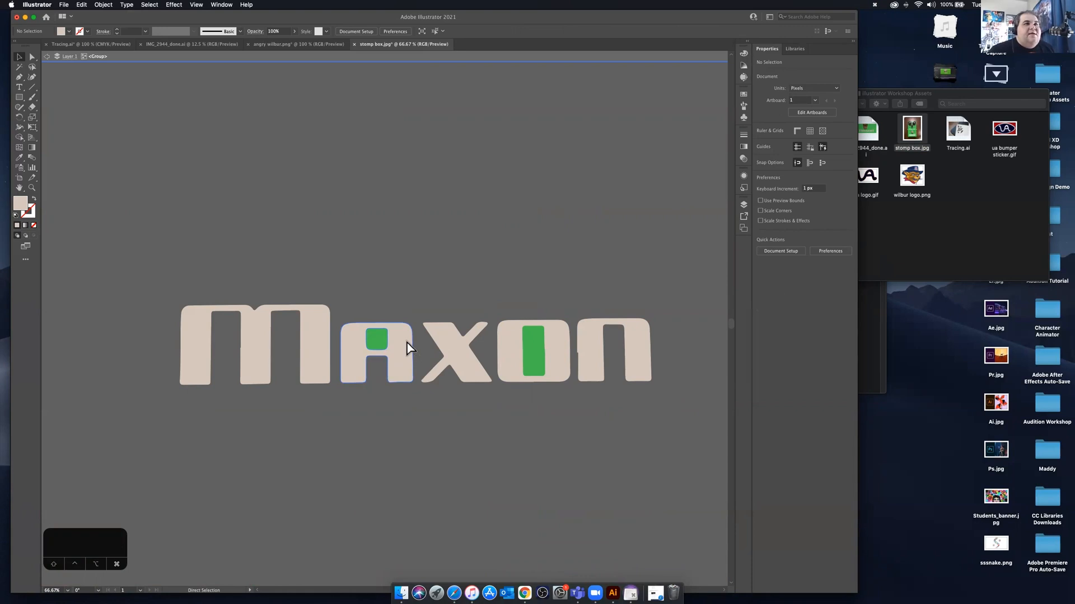
Step: Undo the move of the MAXON letters and bring the pedal back into view
{"action": "key", "text": "super+z"}
{"action": "scroll", "coordinate": [354, 345], "scroll_direction": "down", "scroll_amount": 5}
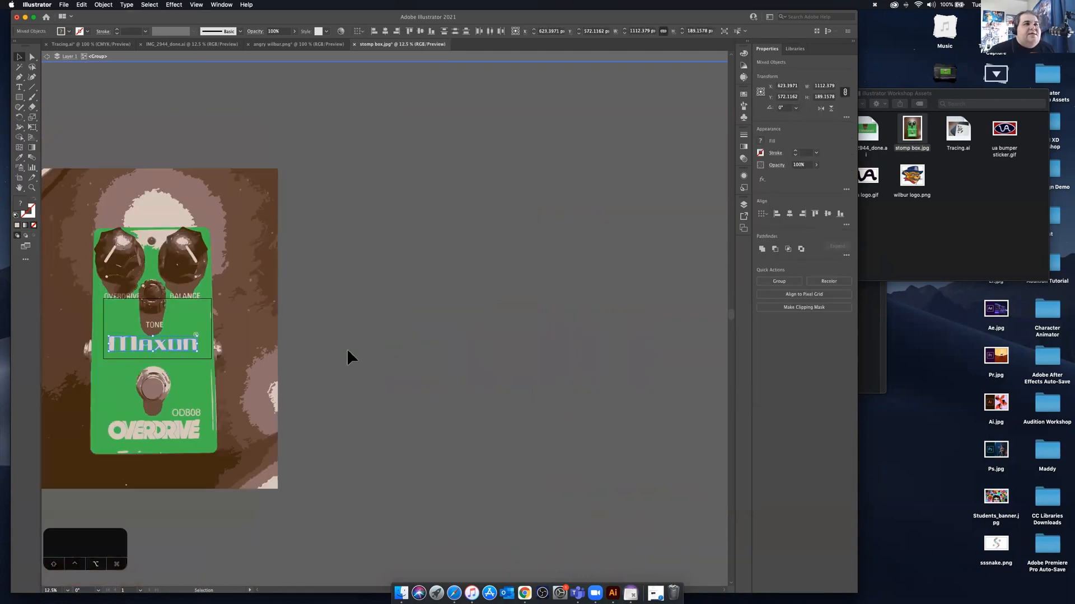
{"action": "scroll", "coordinate": [94, 341], "scroll_direction": "up", "scroll_amount": 2}
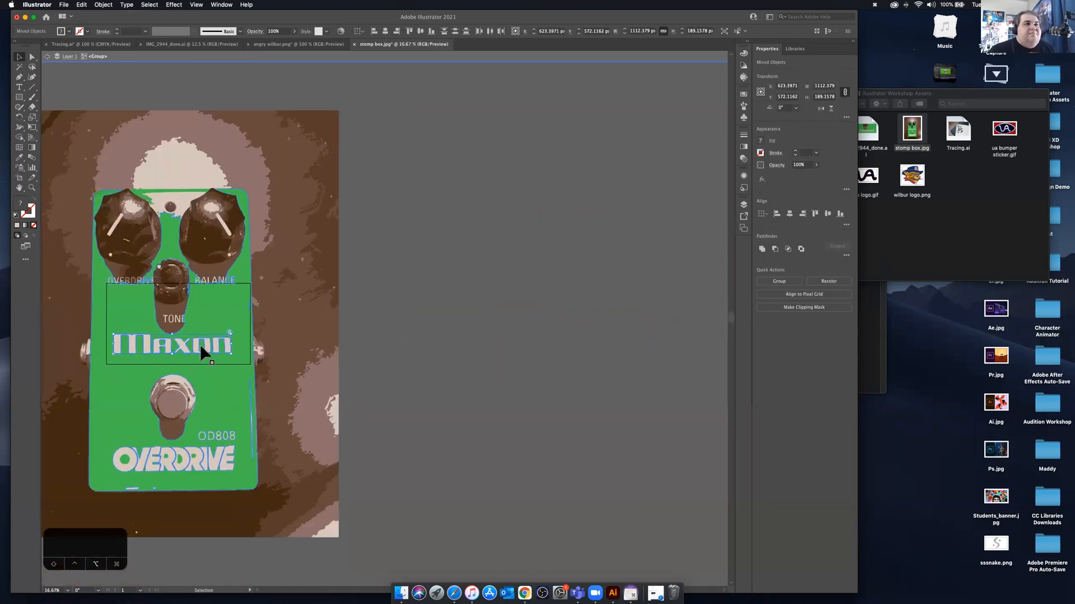
{"action": "scroll", "coordinate": [96, 344], "scroll_direction": "up", "scroll_amount": 1}
{"action": "scroll", "coordinate": [101, 343], "scroll_direction": "down", "scroll_amount": 1}
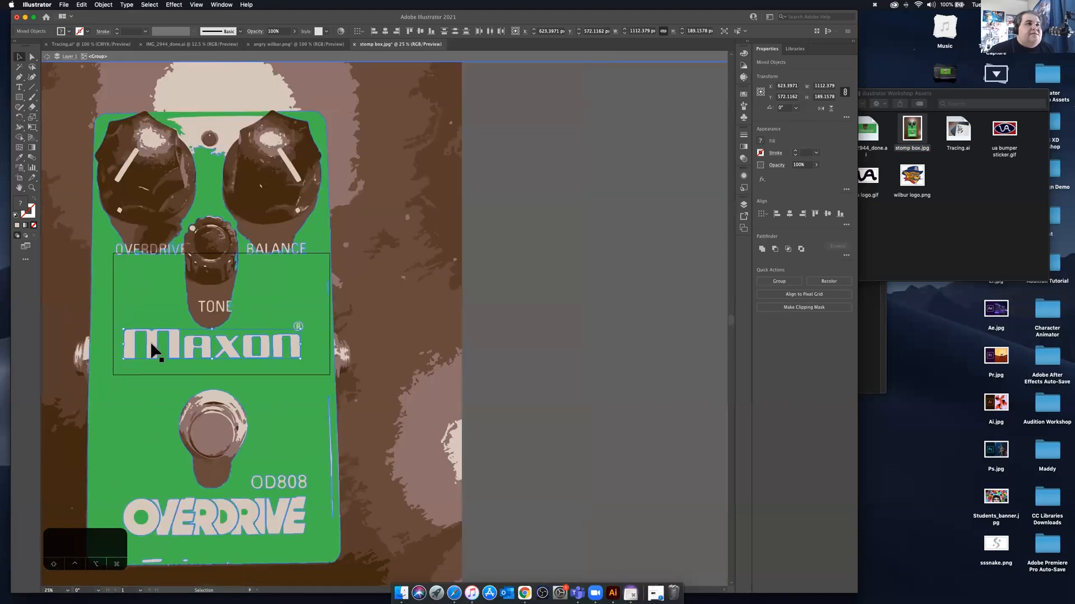
Step: Reselect the MAXON letters in isolation mode and try moving them without their inner shapes onto the empty canvas
{"action": "key", "text": "super+shift+a"}
{"action": "left_click", "coordinate": [172, 343], "text": "shift"}
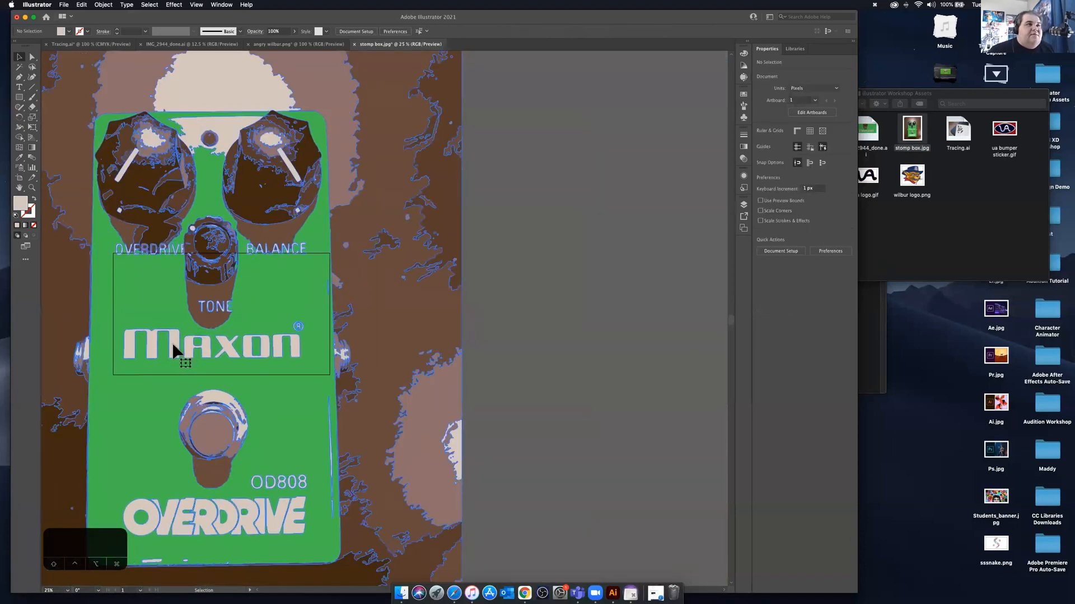
{"action": "double_click", "coordinate": [168, 343]}
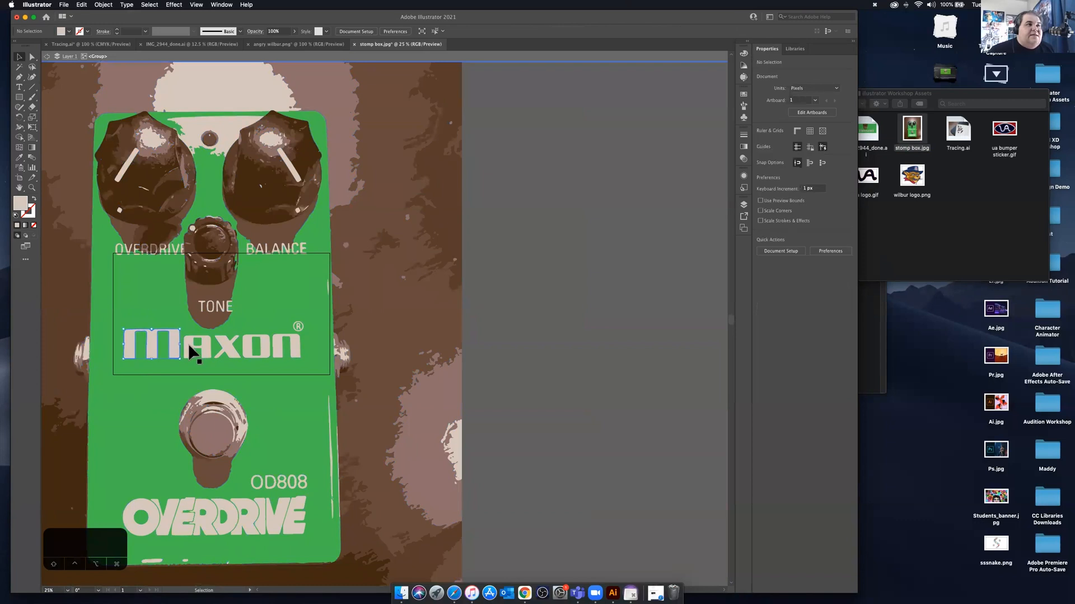
{"action": "left_click", "coordinate": [219, 346], "text": "shift"}
{"action": "left_click", "coordinate": [247, 344], "text": "shift"}
{"action": "left_click_drag", "start_coordinate": [247, 346], "coordinate": [610, 346]}
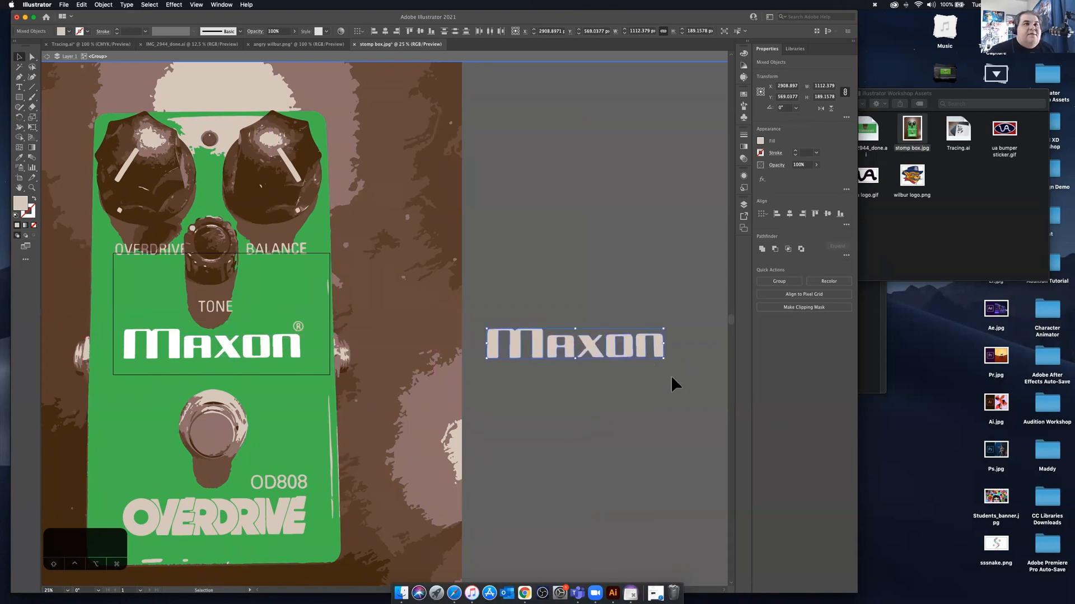
{"action": "key", "text": "super+z"}
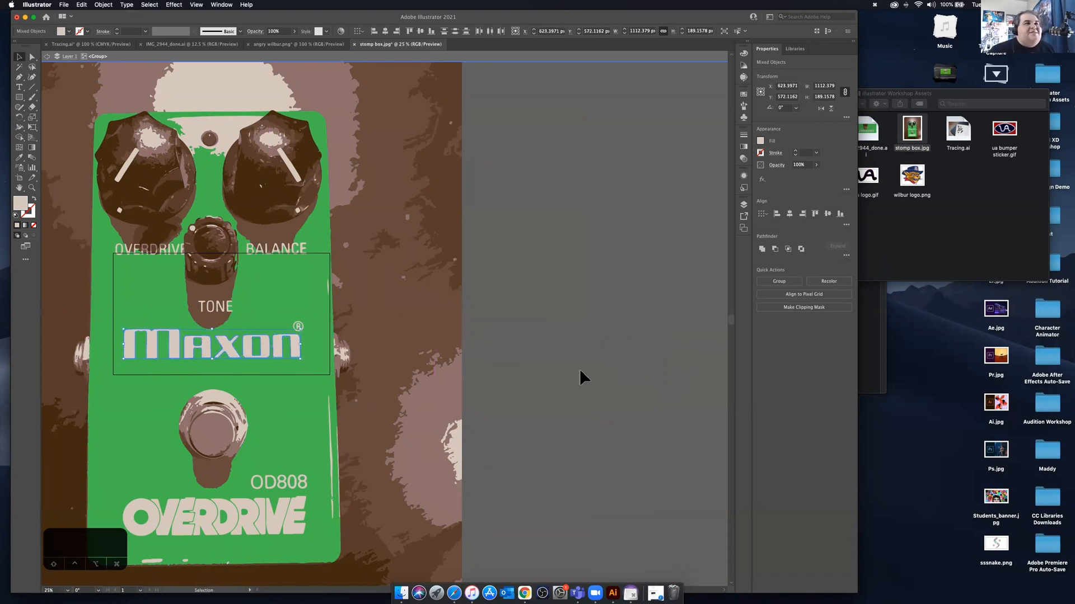
Step: Add the green inner shapes of the A and O to the selected MAXON letters and move everything onto the empty canvas beside the artwork
{"action": "left_click", "coordinate": [199, 350], "text": "shift"}
{"action": "left_click_drag", "start_coordinate": [245, 347], "coordinate": [633, 329]}
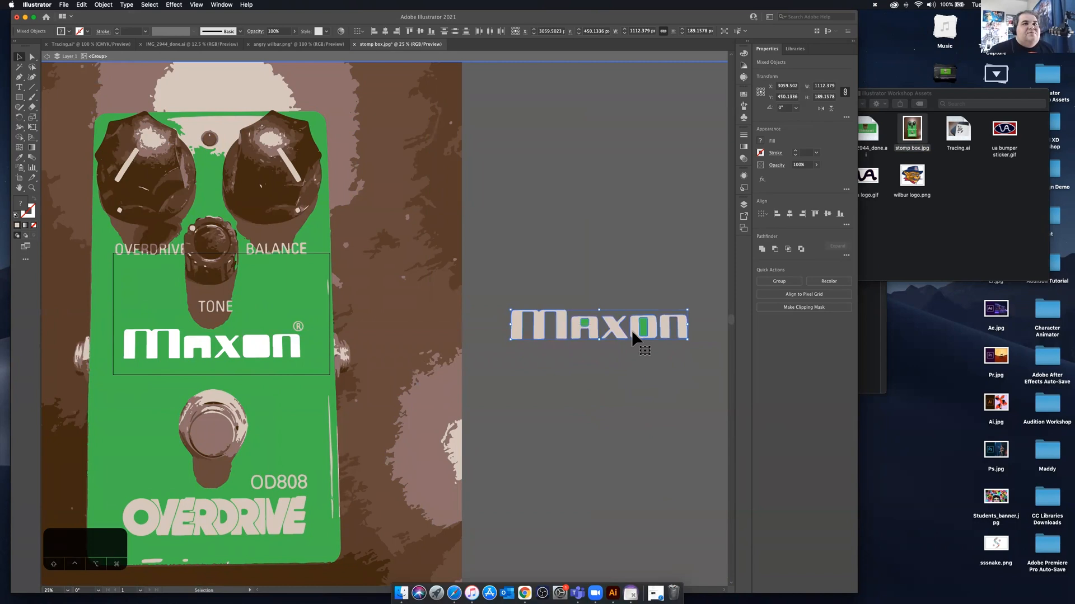
{"action": "left_click", "coordinate": [578, 290]}
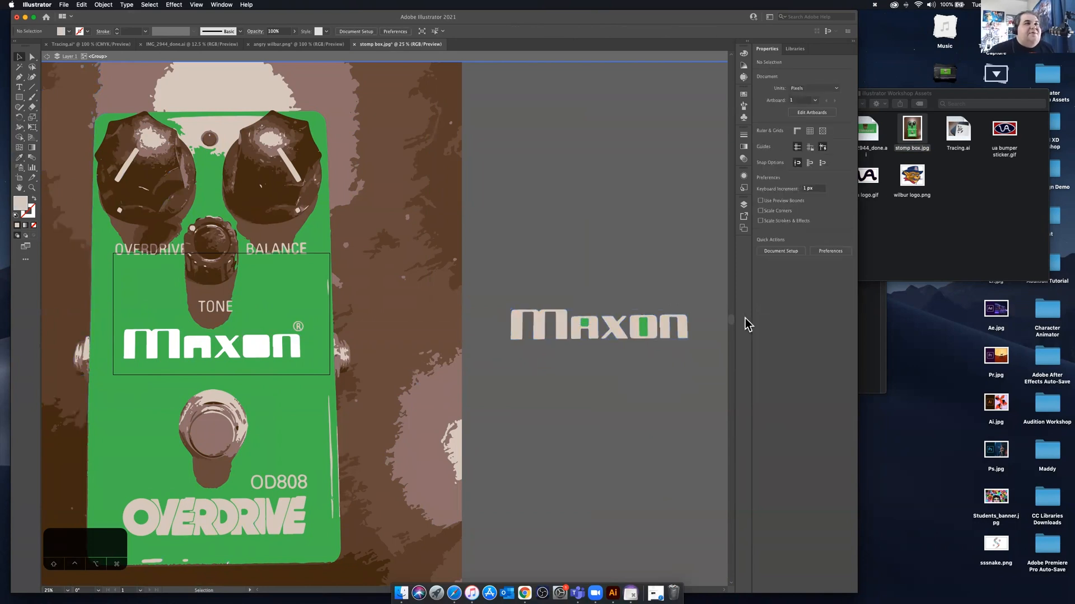
Step: Delete the green inner shapes from the A and the O of the extracted MAXON logo
{"action": "scroll", "coordinate": [664, 342], "scroll_direction": "down", "scroll_amount": 2}
{"action": "scroll", "coordinate": [658, 344], "scroll_direction": "up", "scroll_amount": 5}
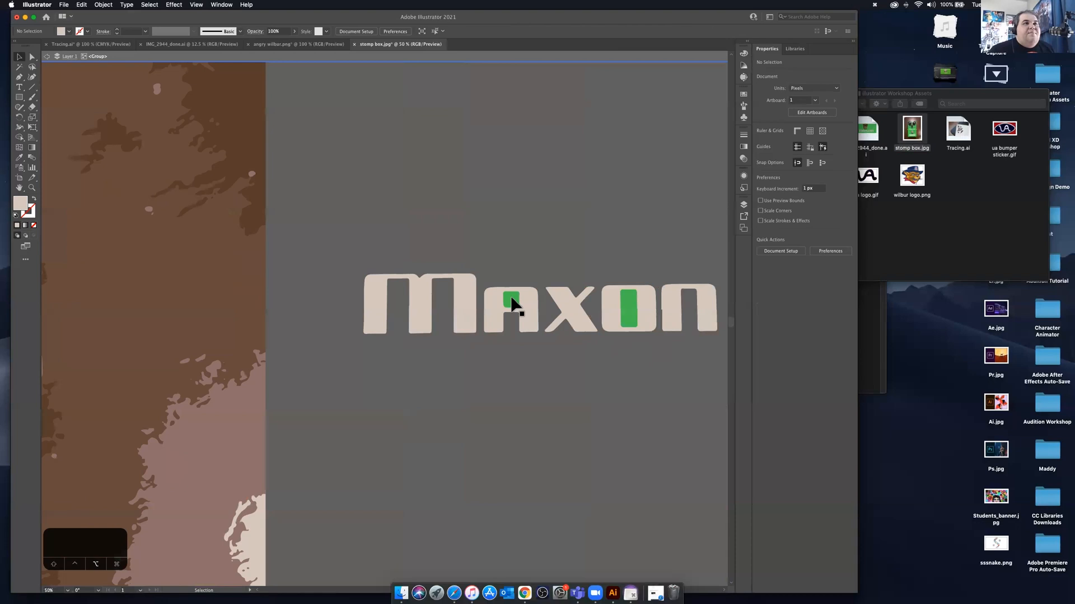
{"action": "left_click", "coordinate": [505, 298]}
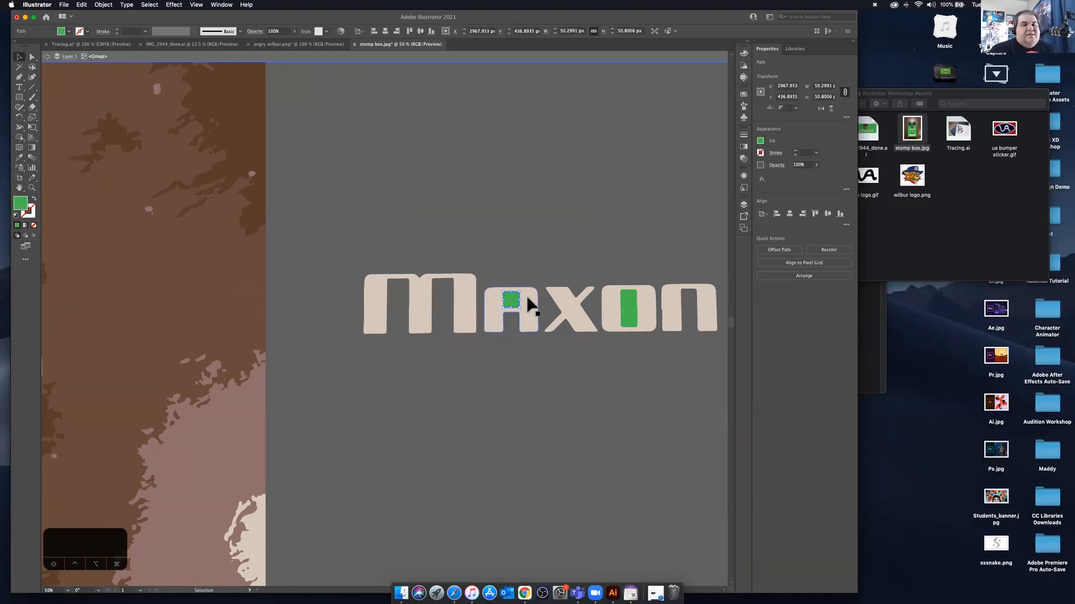
{"action": "key", "text": "BackSpace"}
{"action": "left_click", "coordinate": [628, 309]}
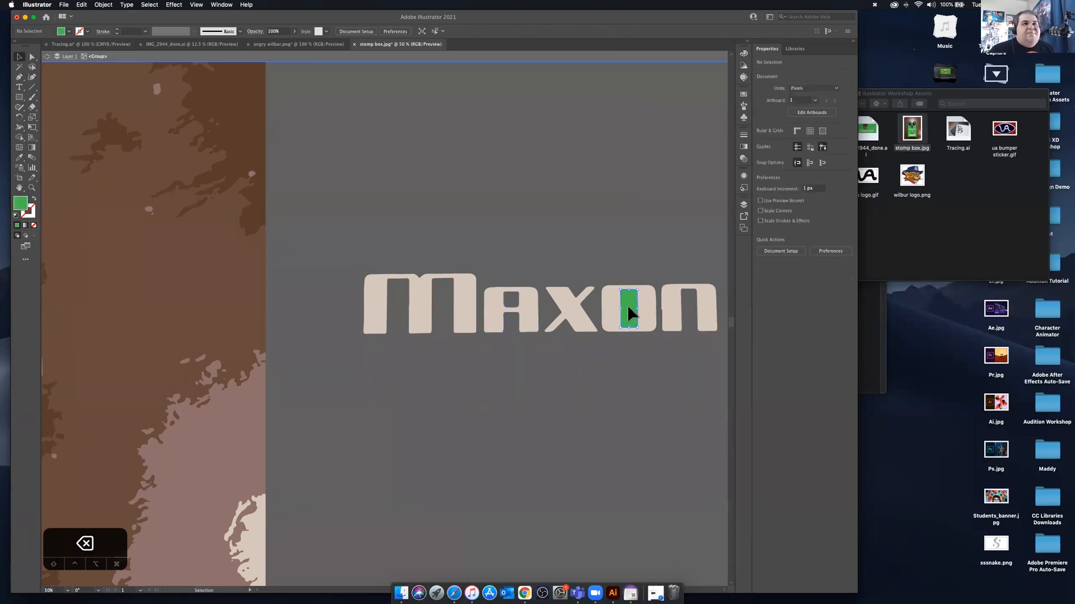
{"action": "key", "text": "BackSpace"}
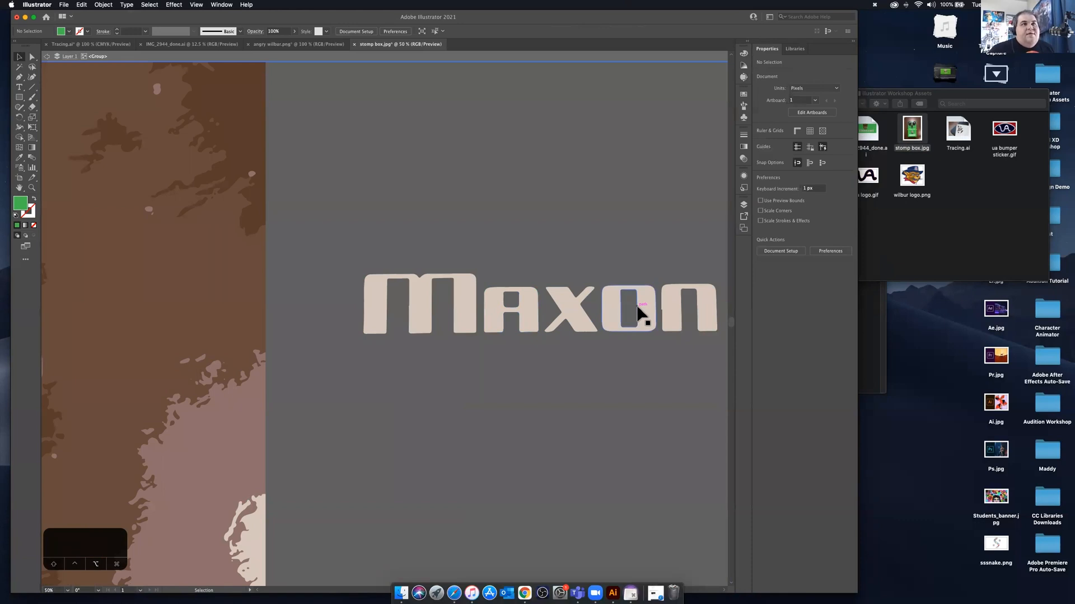
Step: Select the extracted MAXON letters and browse their fill swatches and the available swatch libraries
{"action": "scroll", "coordinate": [638, 313], "scroll_direction": "down", "scroll_amount": 1}
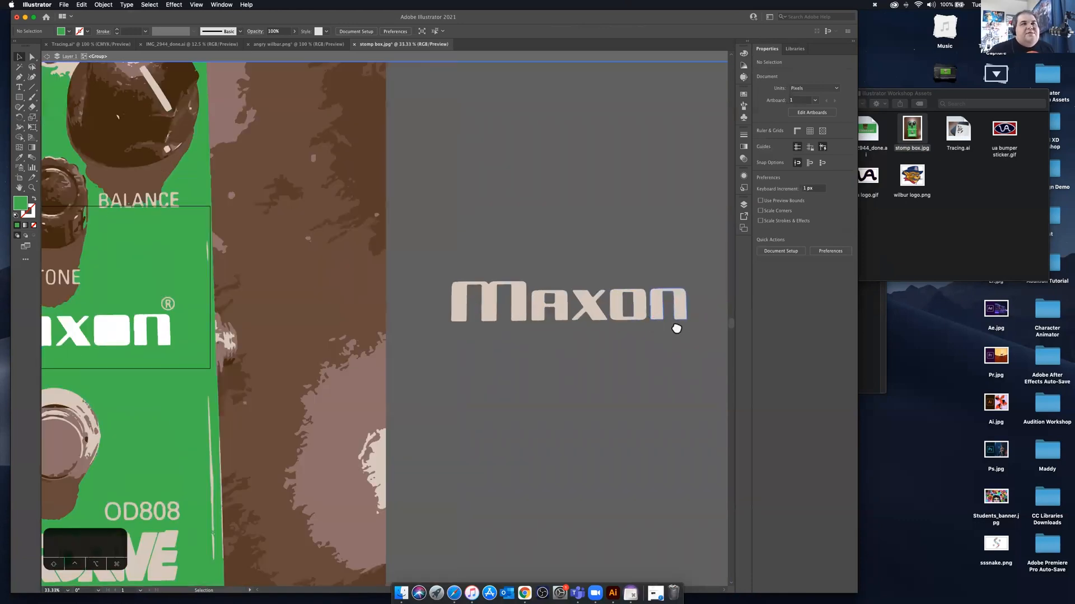
{"action": "left_click_drag", "start_coordinate": [677, 329], "coordinate": [624, 362]}
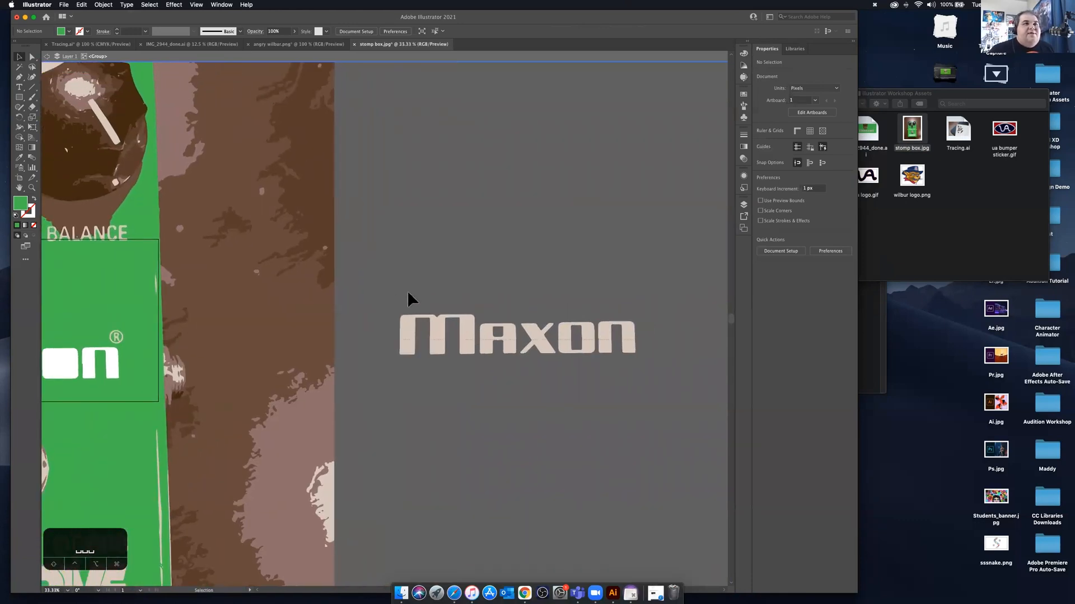
{"action": "left_click_drag", "start_coordinate": [407, 290], "coordinate": [448, 336]}
{"action": "left_click", "coordinate": [761, 141]}
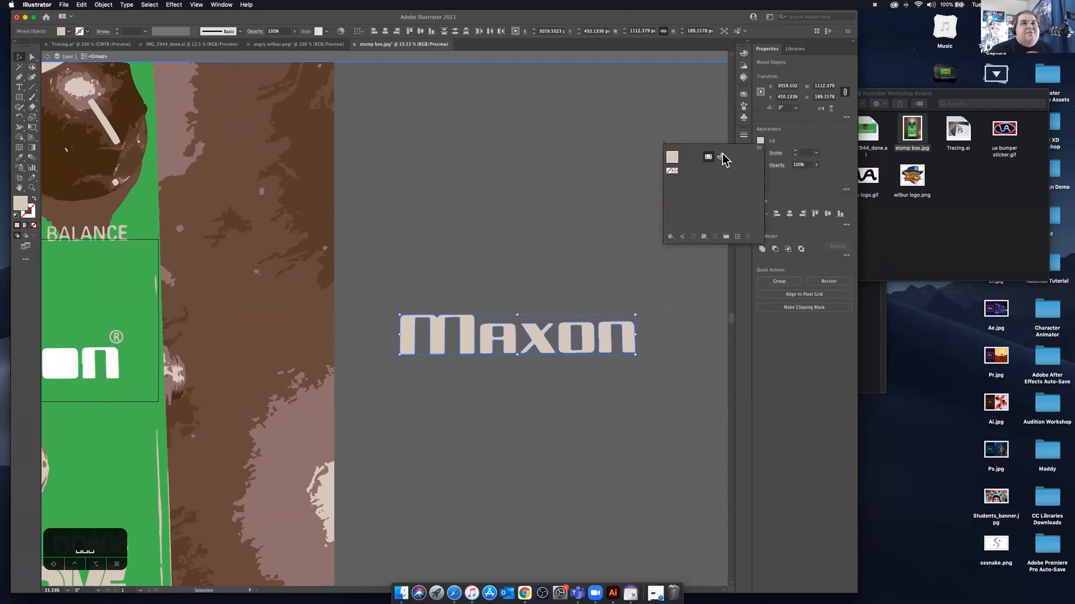
{"action": "left_click", "coordinate": [671, 237]}
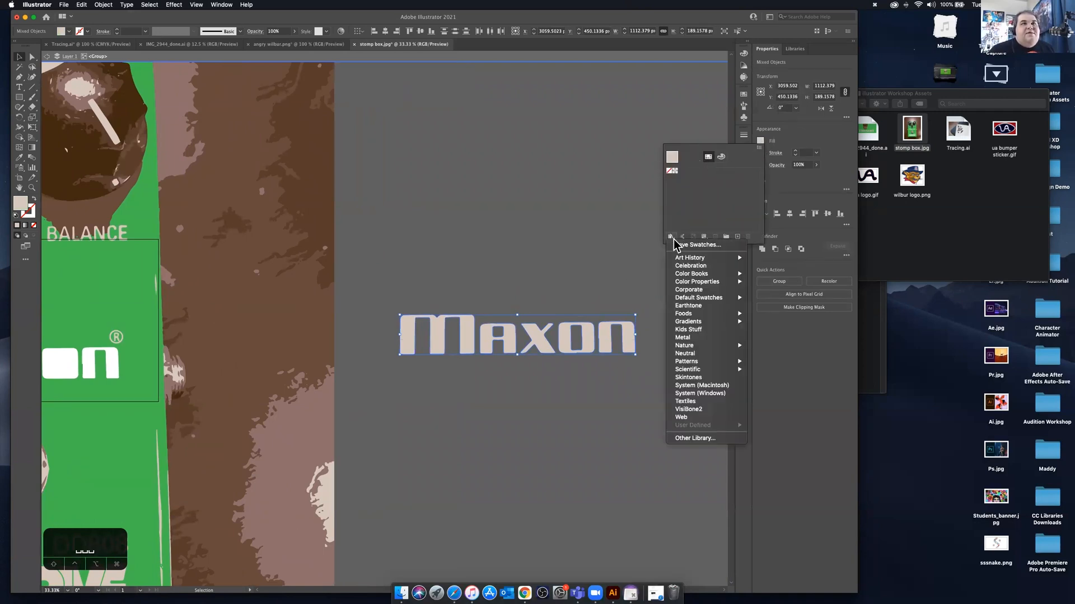
{"action": "left_click", "coordinate": [660, 198]}
{"action": "left_click", "coordinate": [465, 198]}
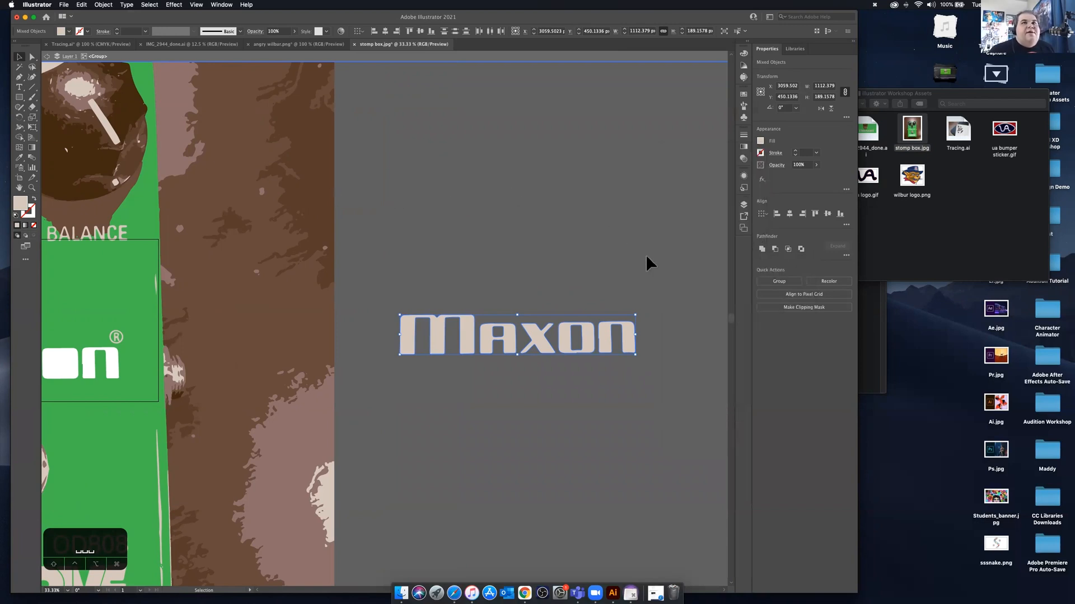
{"action": "key", "text": "super+minus"}
{"action": "left_click", "coordinate": [692, 284]}
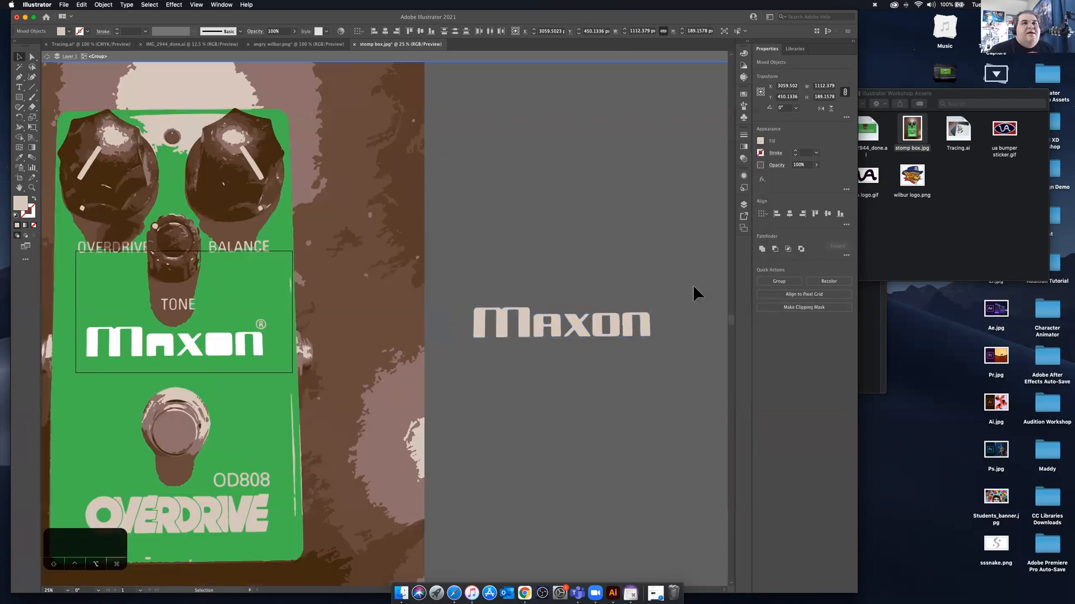
{"action": "left_click", "coordinate": [612, 326]}
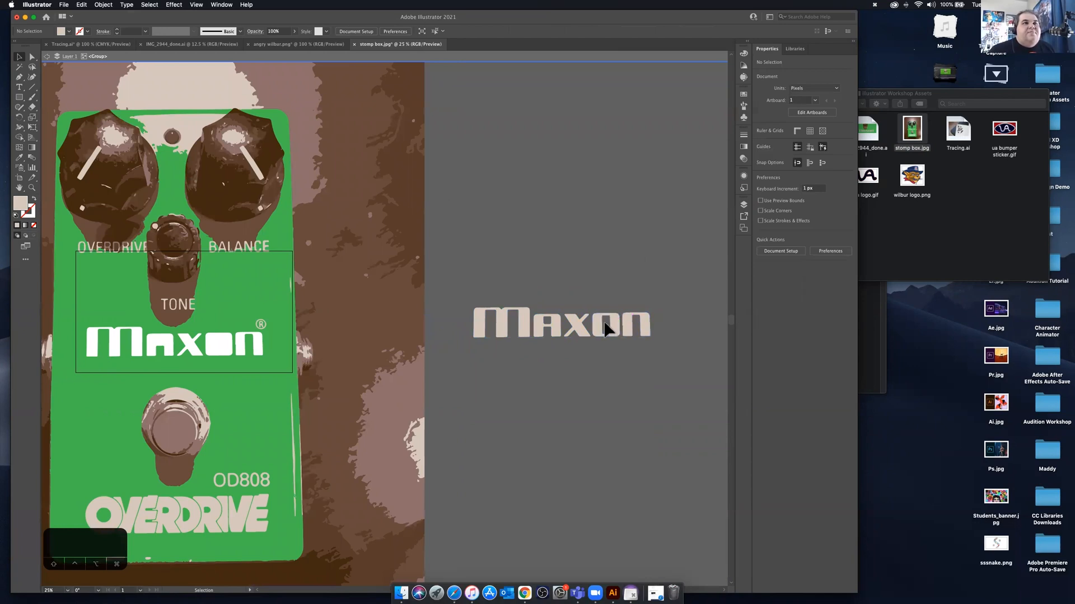
{"action": "left_click", "coordinate": [661, 327]}
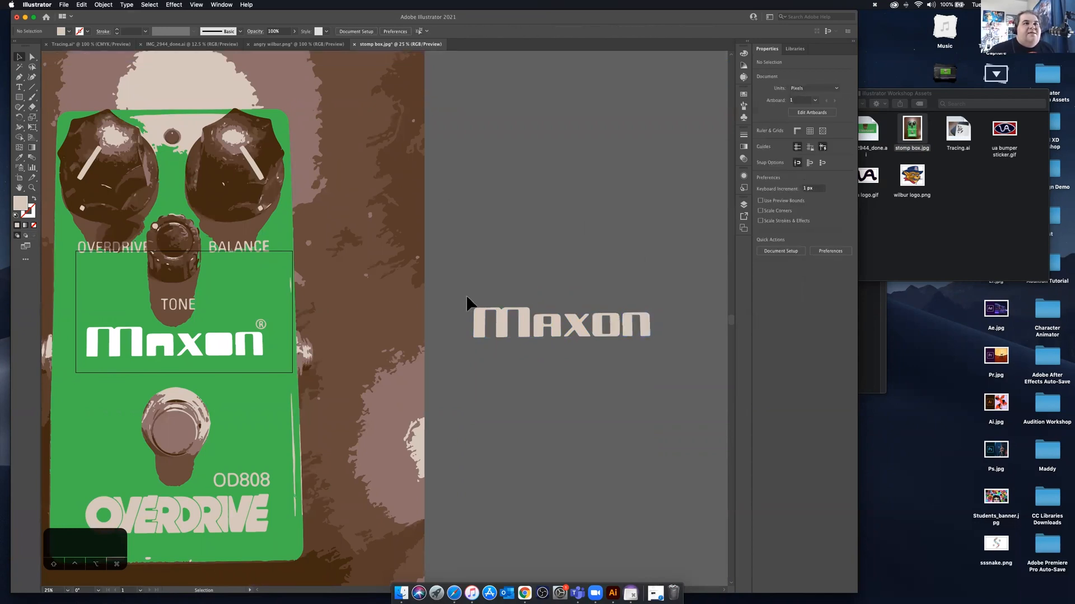
Step: Isolate the traced group again and select all five extracted MAXON letters
{"action": "double_click", "coordinate": [619, 325]}
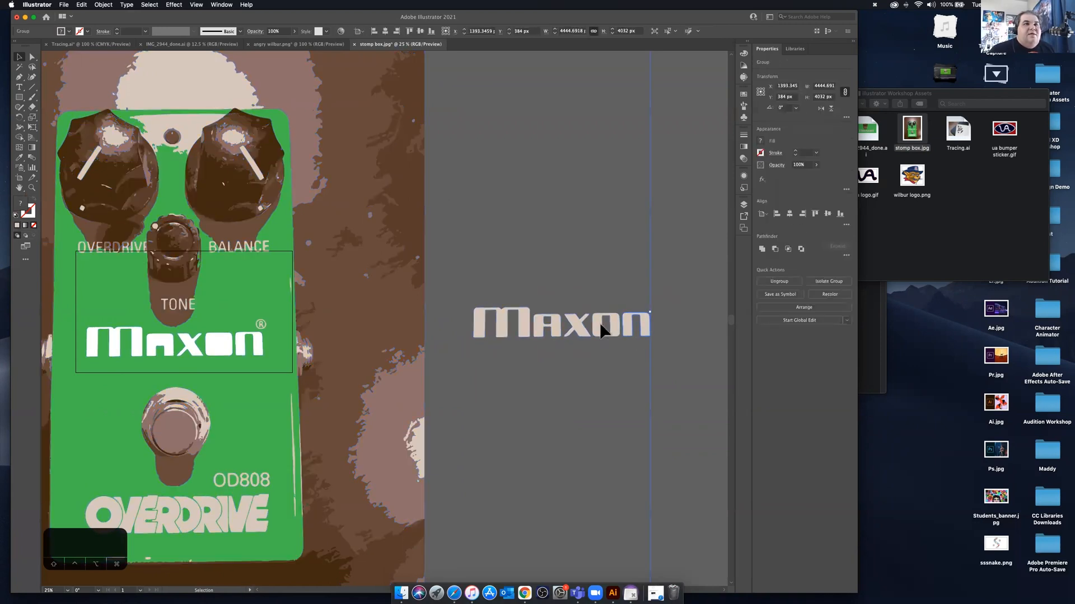
{"action": "left_click", "coordinate": [600, 323], "text": "shift"}
{"action": "left_click", "coordinate": [572, 326], "text": "shift"}
{"action": "left_click", "coordinate": [551, 326], "text": "shift"}
{"action": "left_click", "coordinate": [526, 327], "text": "shift"}
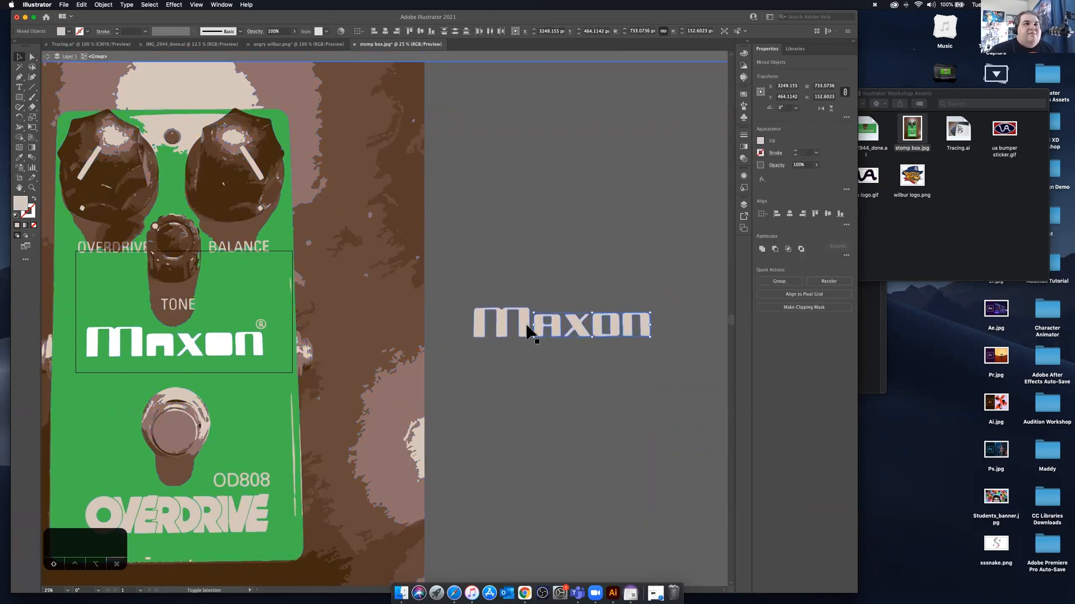
Step: Recolor the extracted letters with the Eyedropper, sampling the pedal's green and finally the white of the logo cutout on the pedal
{"action": "left_click", "coordinate": [19, 158]}
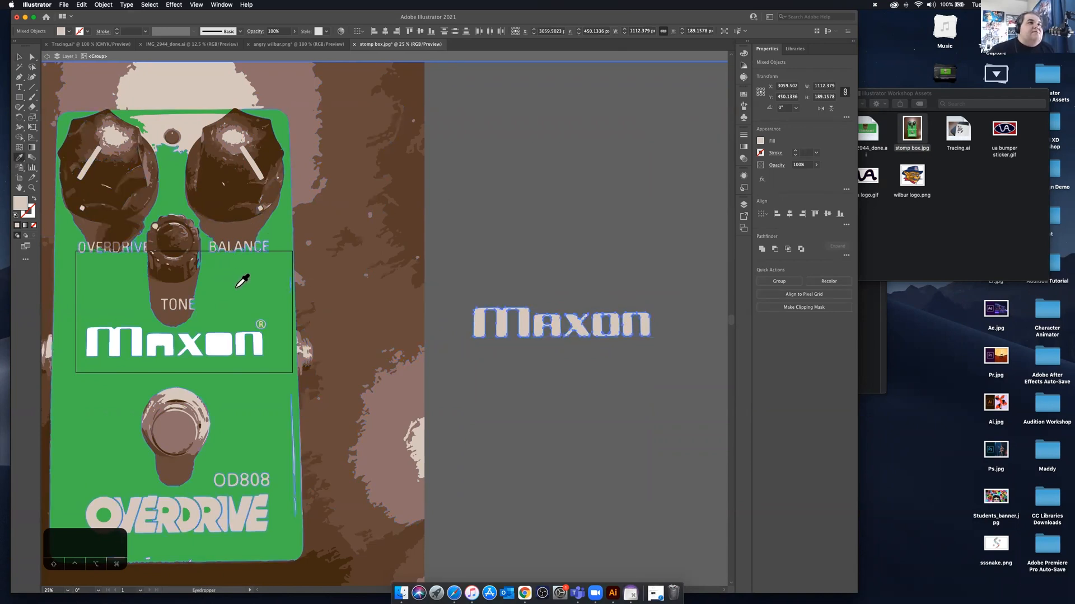
{"action": "left_click", "coordinate": [547, 250]}
{"action": "left_click", "coordinate": [245, 269]}
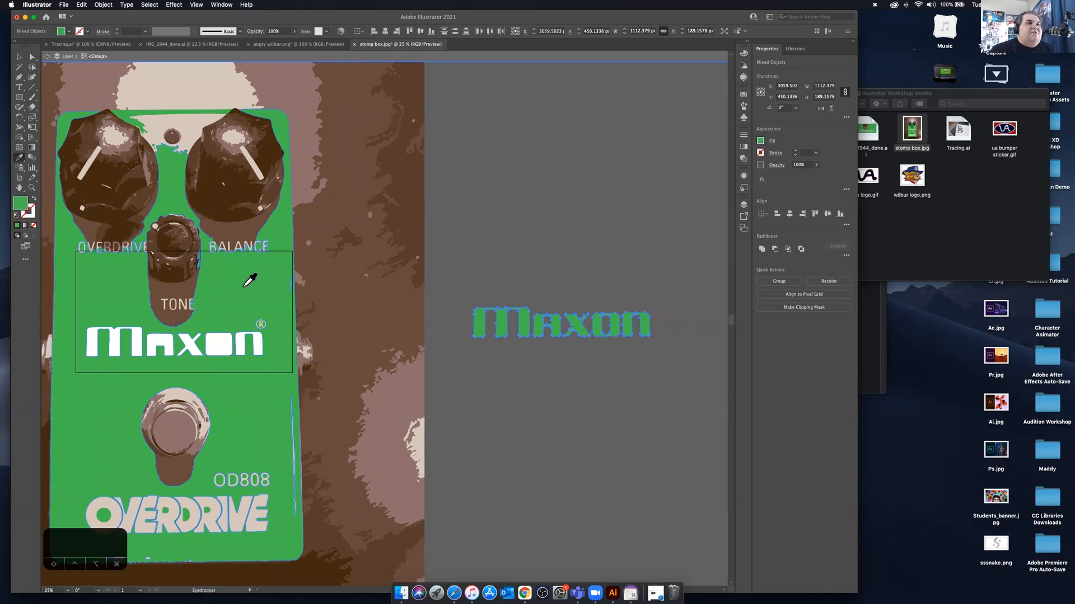
{"action": "left_click", "coordinate": [220, 342]}
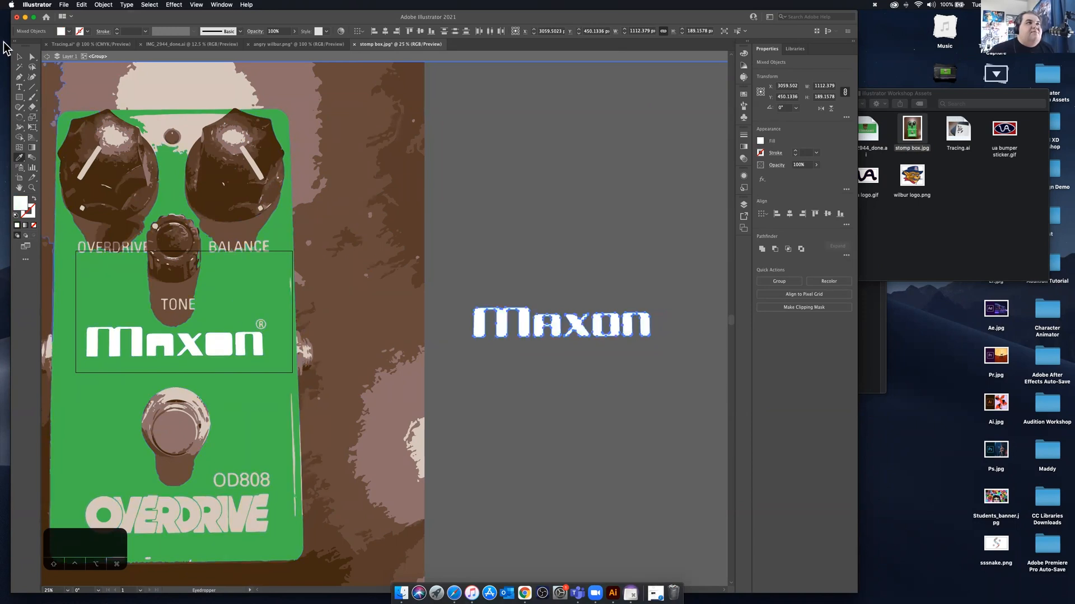
Step: Return to the Selection tool, clear the selection and reselect the recolored MAXON letters together
{"action": "left_click", "coordinate": [19, 57]}
{"action": "left_click", "coordinate": [552, 260]}
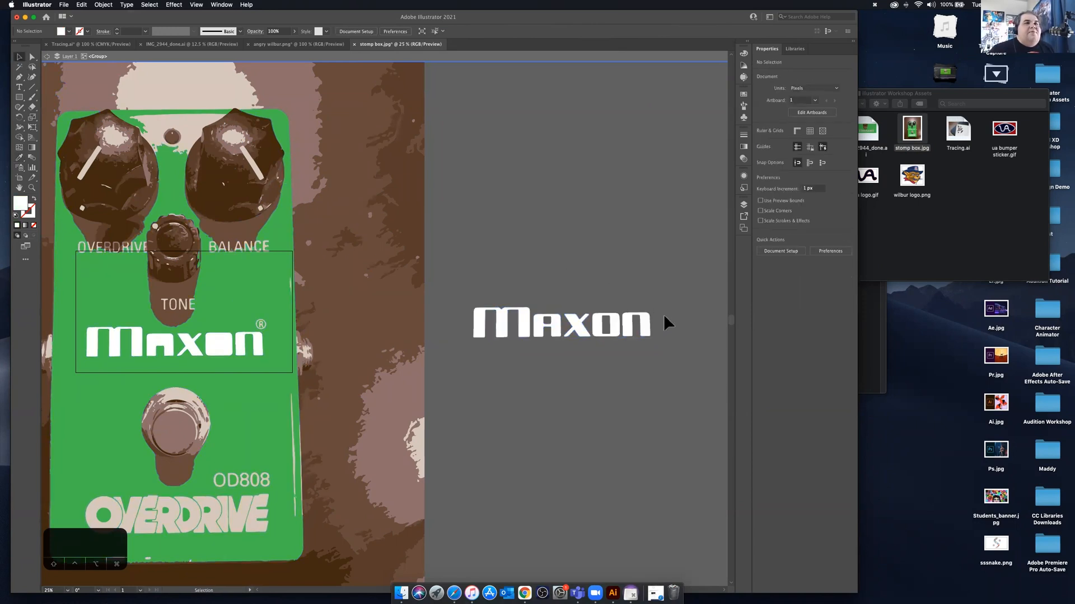
{"action": "left_click", "coordinate": [487, 337]}
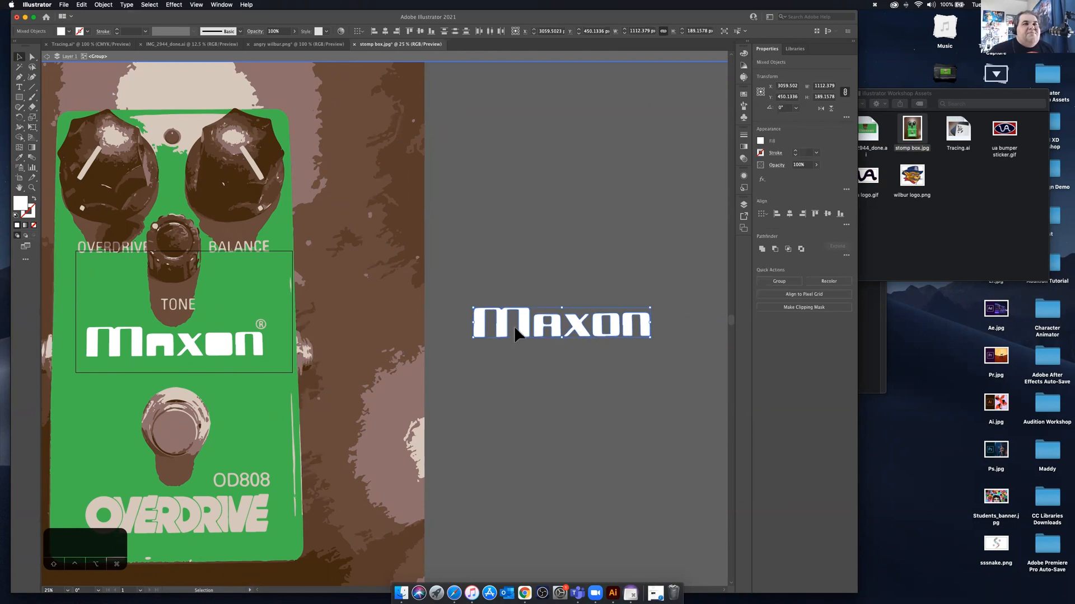